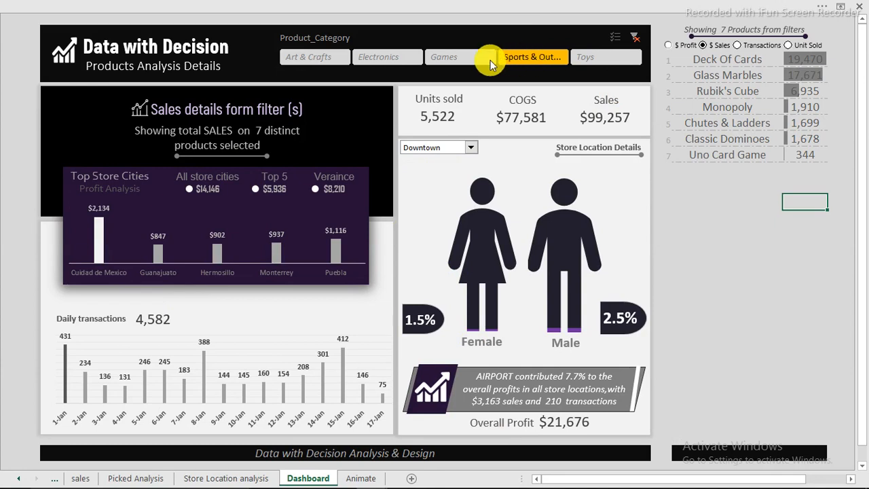
Filter the dashboard to the Electronics product category and set the product ranking measure to $ Profit.
left_click(471, 58)
left_click(378, 60)
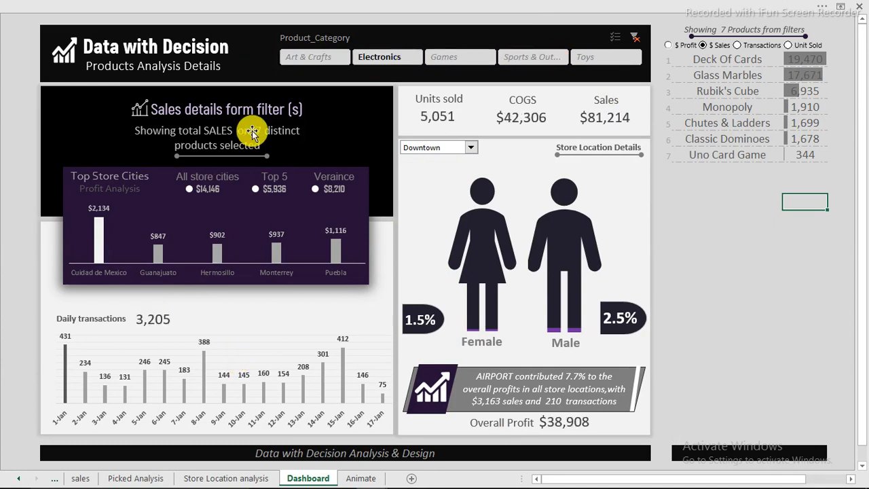
left_click(741, 46)
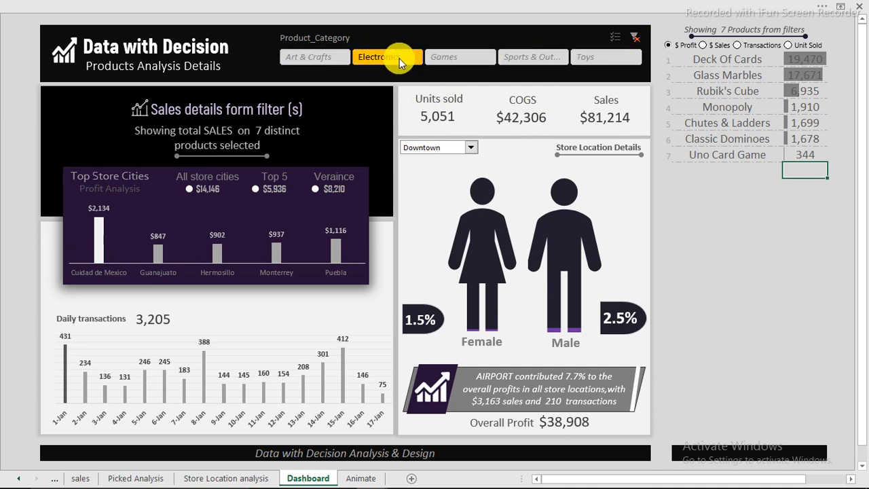
left_click(380, 57)
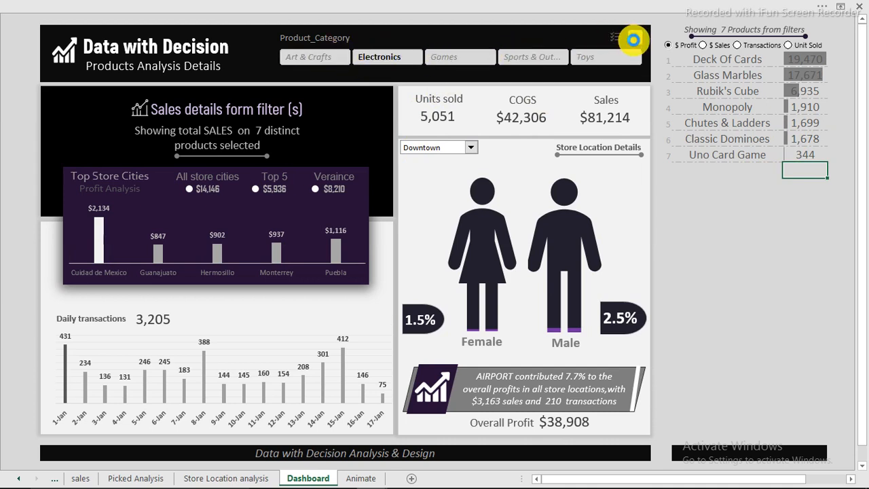
Clear the product category filter and set the store location to Airport.
left_click(633, 40)
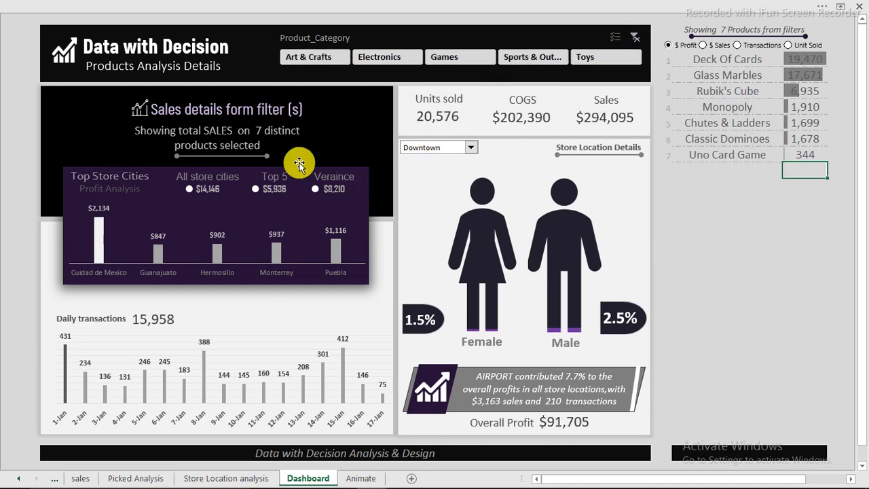
left_click(471, 147)
left_click(440, 180)
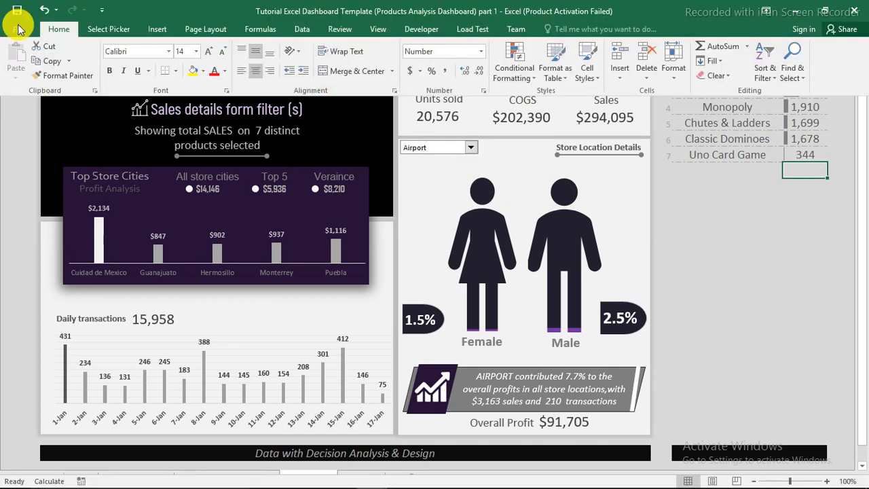
Set the workbook calculation mode to Automatic in the Excel formula options.
left_click(16, 28)
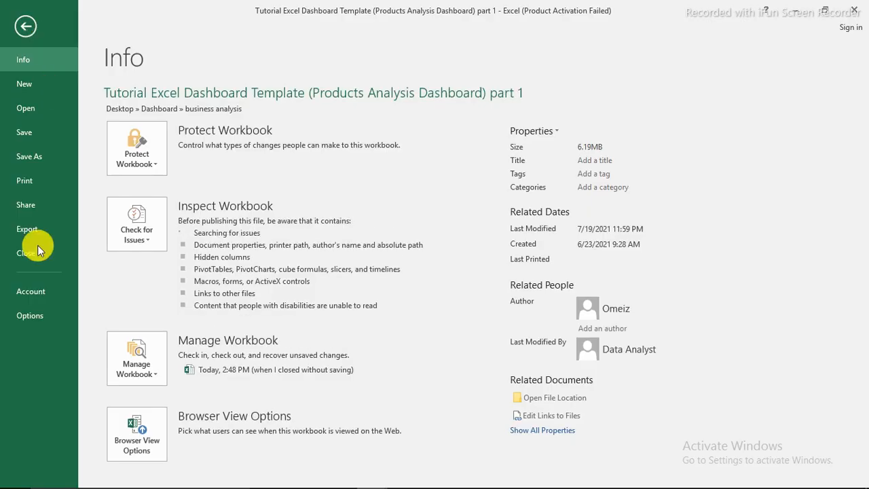
key("Escape")
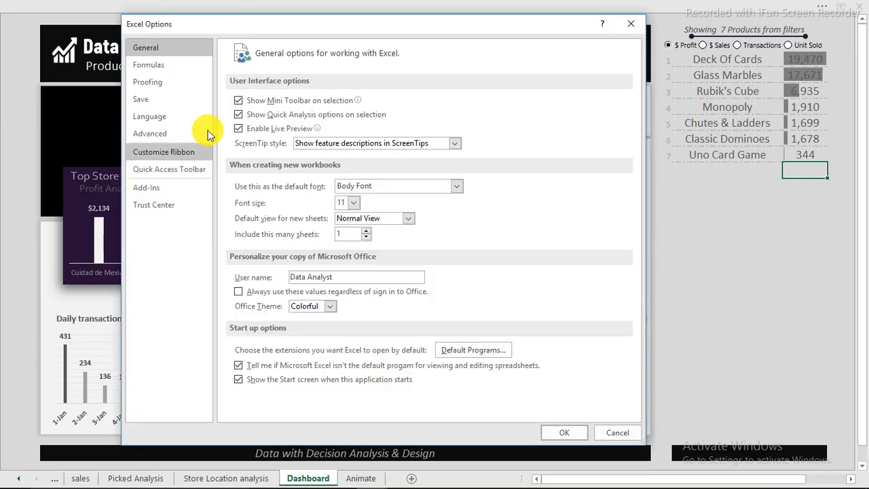
left_click(163, 68)
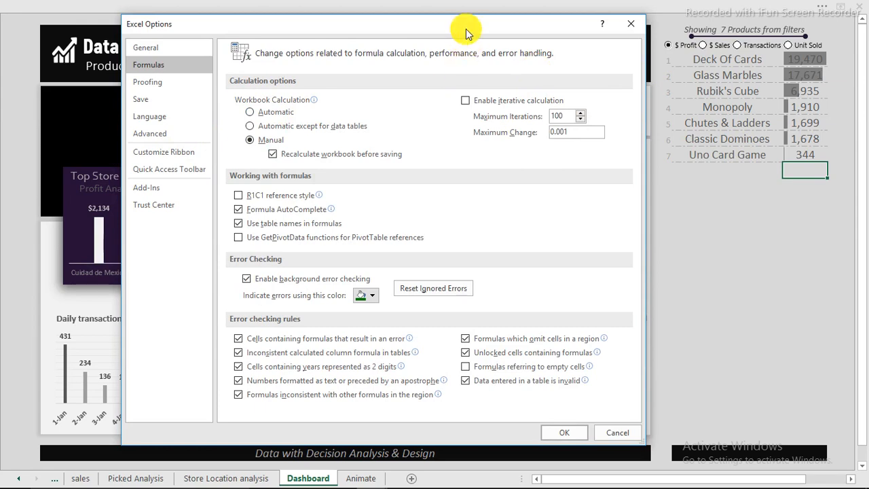
left_click_drag(466, 30, 537, 54)
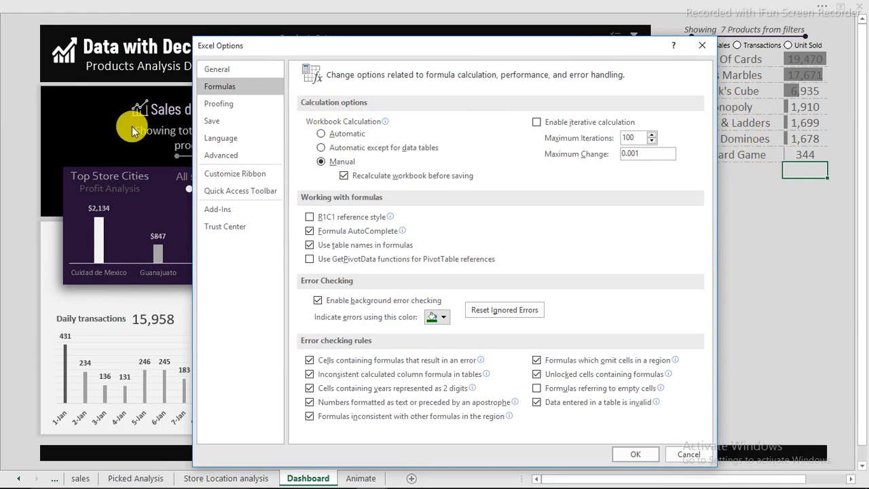
left_click(319, 134)
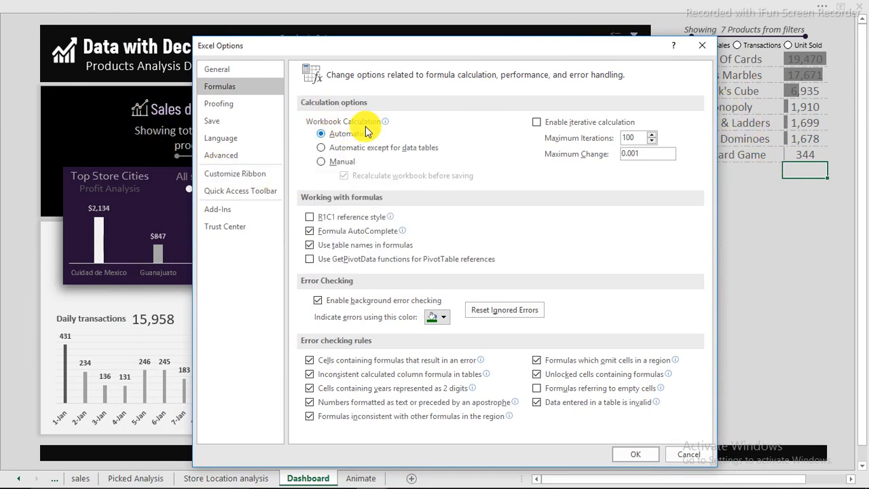
left_click_drag(509, 51, 465, 38)
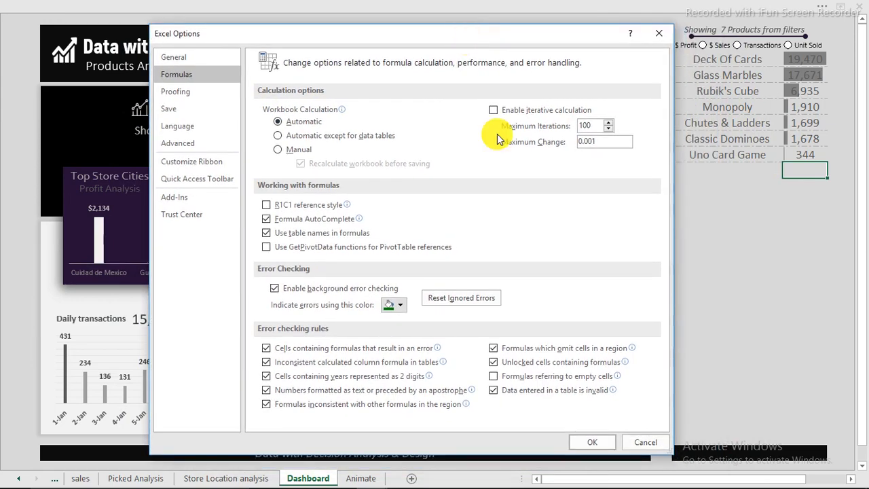
left_click(587, 443)
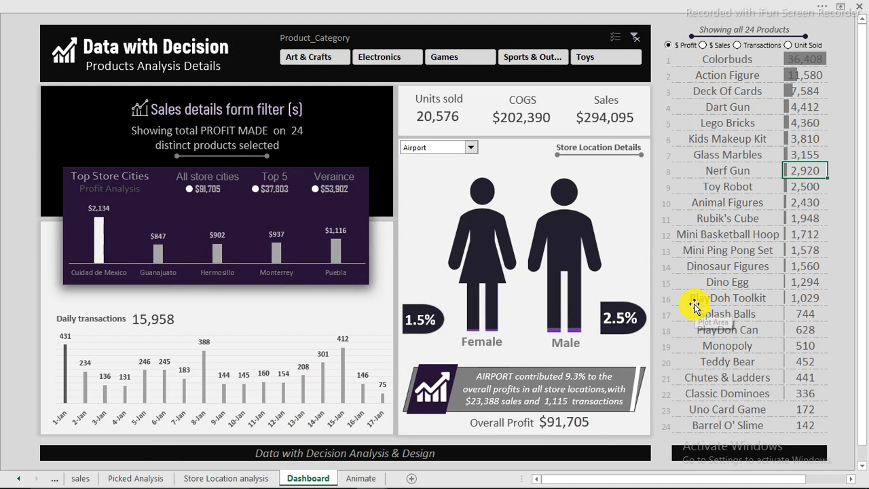
Filter the dashboard in turn by Sports & Outdoors, Games, Electronics and Art & Crafts to check how its figures update.
left_click(519, 57)
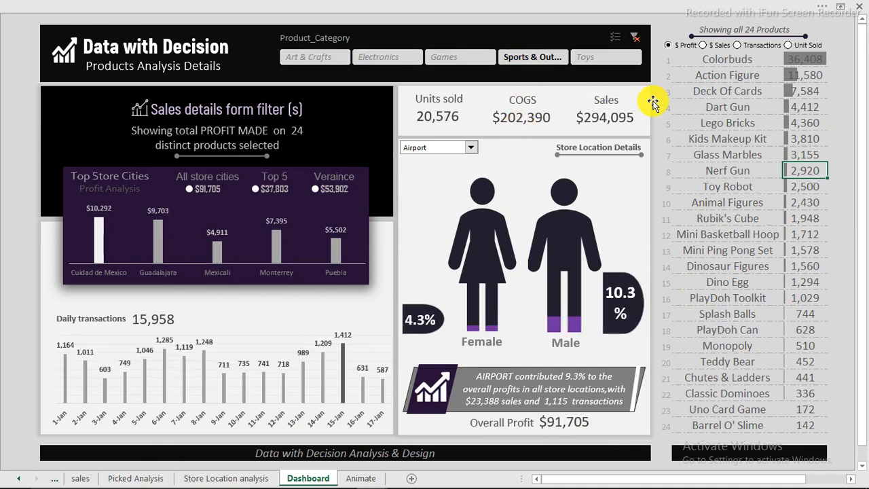
left_click(417, 60)
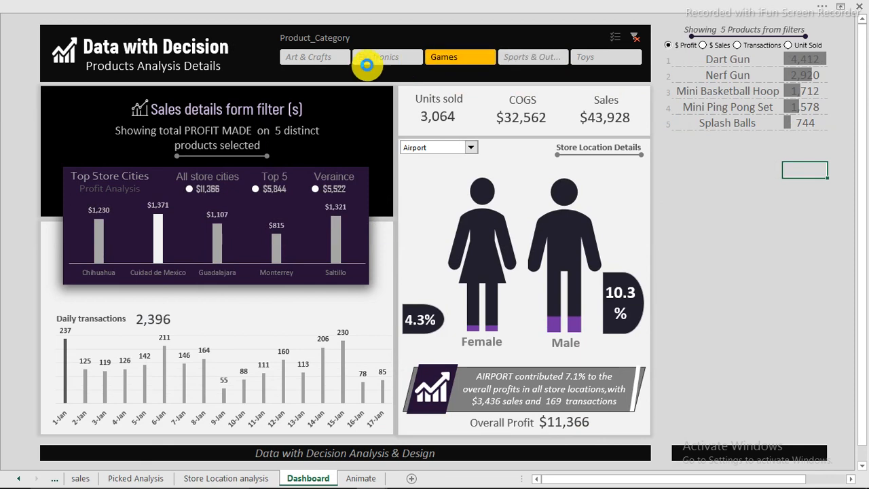
left_click(366, 62)
left_click(331, 59)
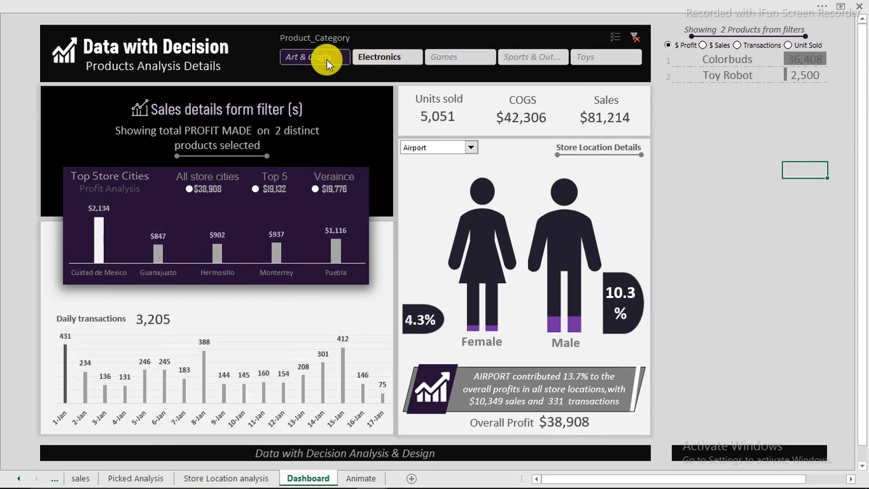
Clear the product category filter and set the store location to Downtown.
left_click(636, 42)
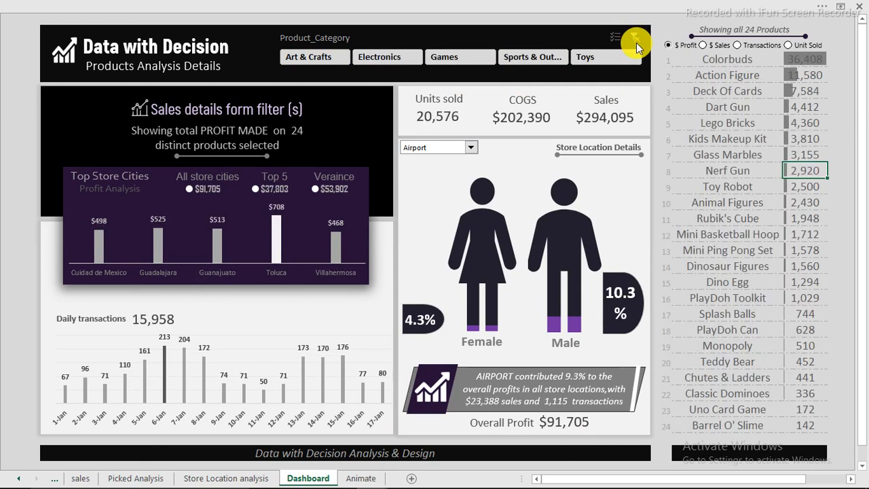
left_click(471, 148)
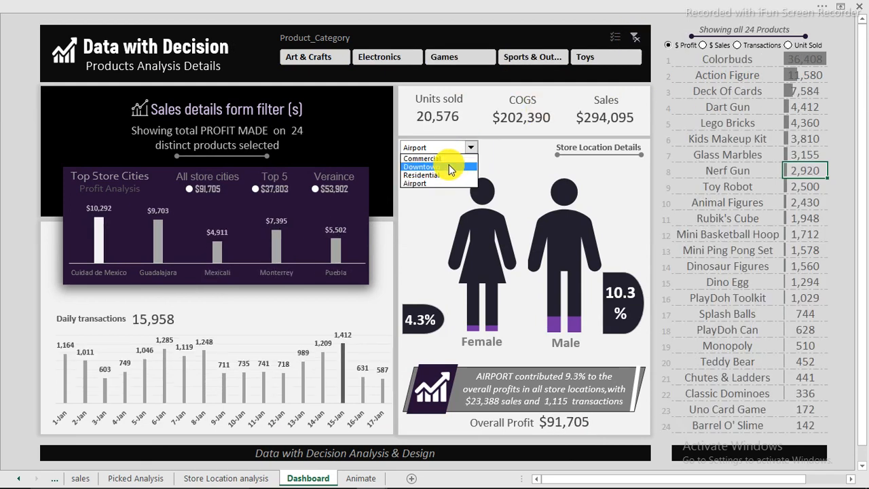
left_click(450, 167)
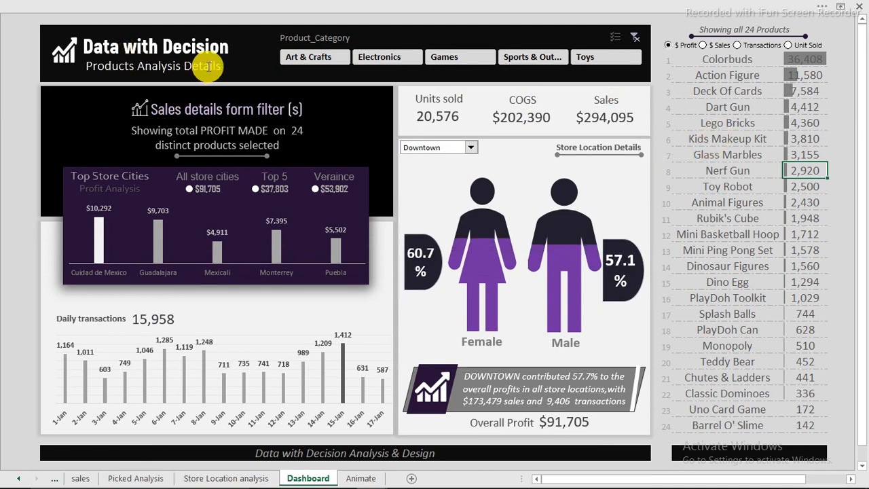
Open the sales sheet and examine its source data columns from Sale_ID to Profit.
left_click(82, 478)
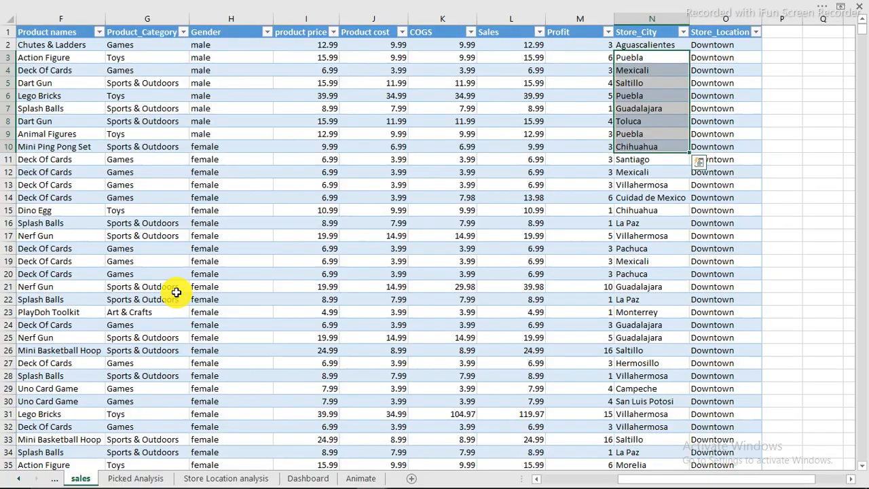
left_click_drag(635, 482, 552, 477)
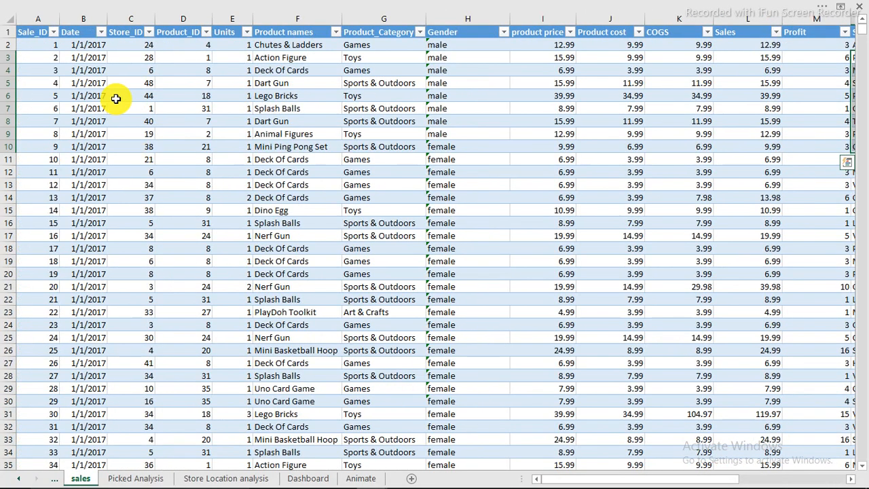
left_click(158, 86)
left_click(392, 118)
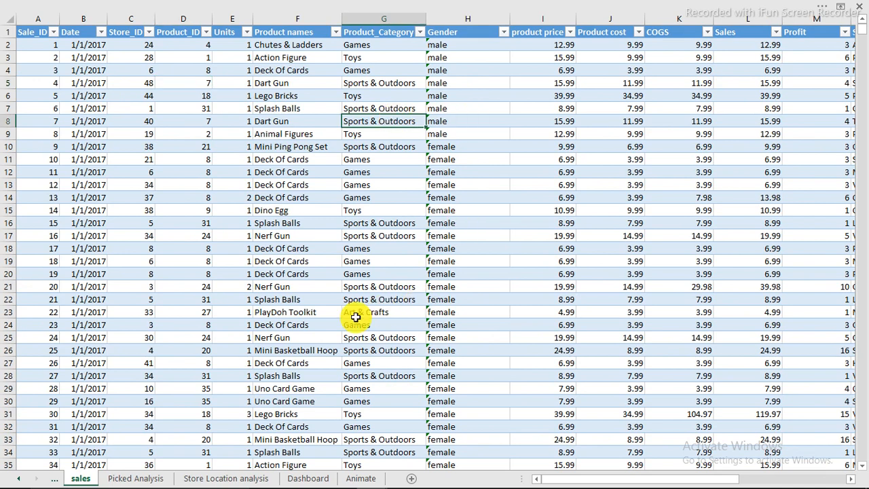
left_click(674, 135)
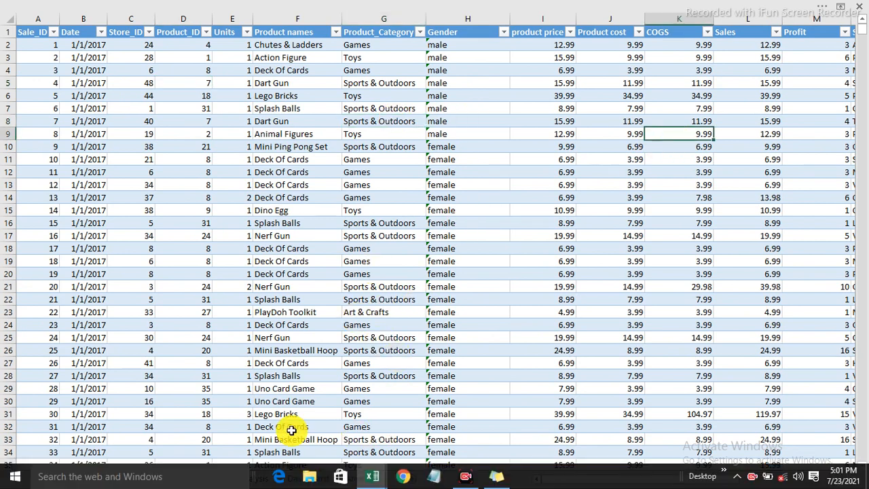
Switch to the workbook on using Microsoft Excel for a business analysis dashboard and open its Dashboard sheet.
mouse_move(310, 480)
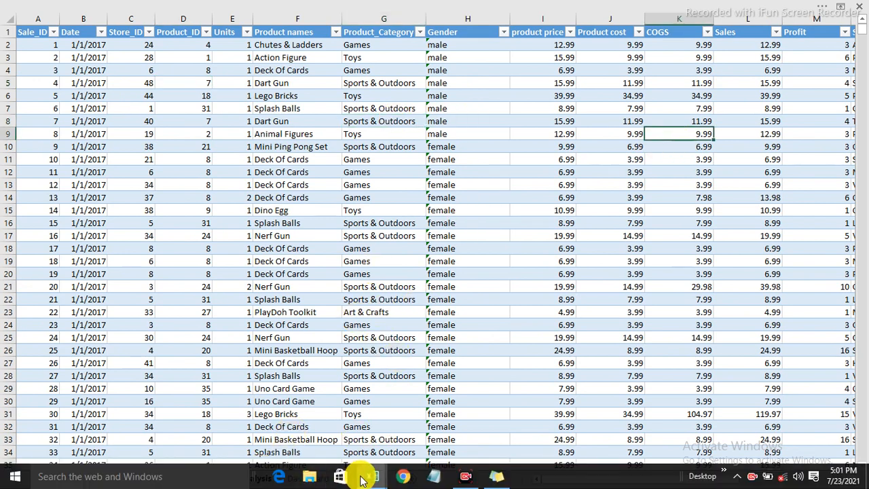
mouse_move(363, 477)
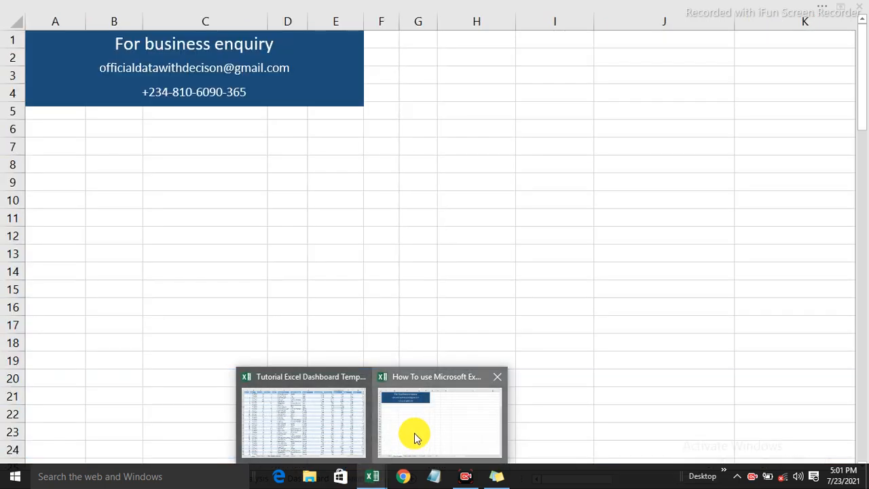
left_click(413, 438)
left_click(336, 319)
left_click(297, 479)
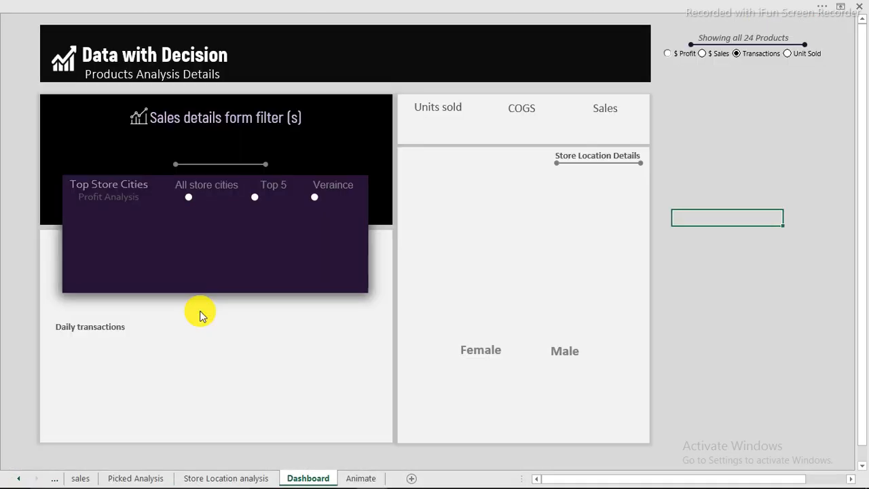
Set the ranking option to $ Profit and inspect the black header band's cell range behind the dashboard title.
left_click(732, 135)
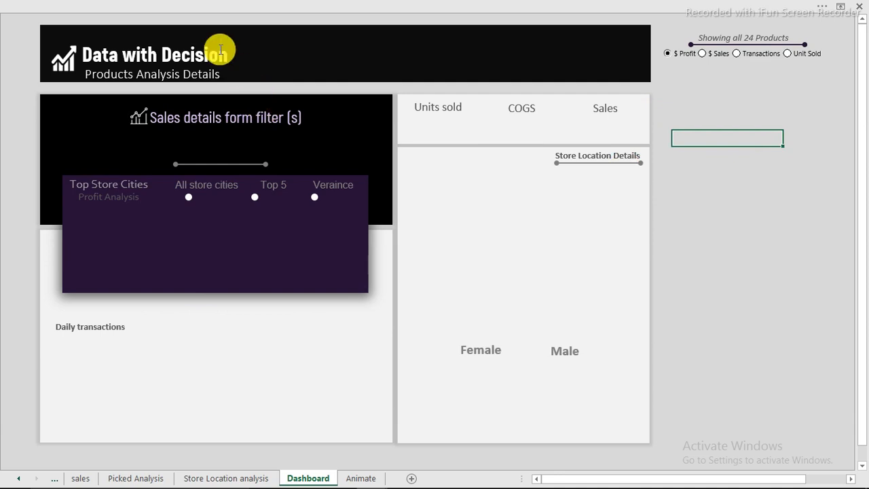
left_click(344, 57)
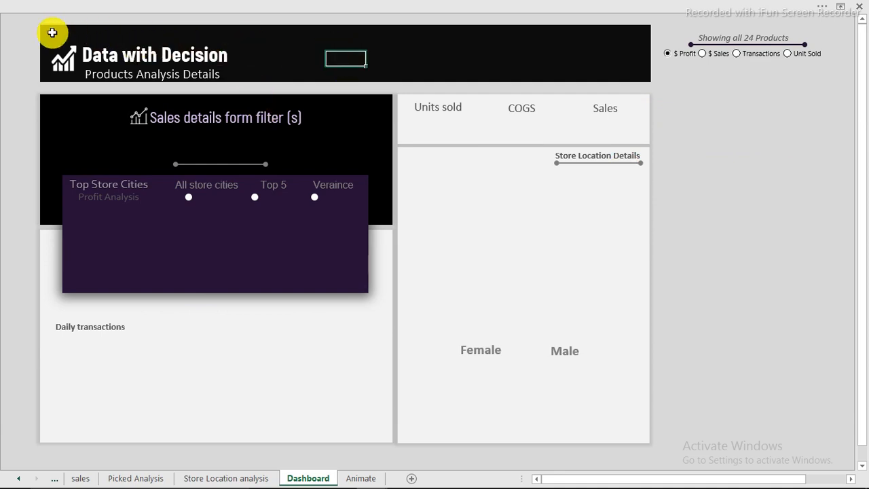
left_click_drag(53, 33, 626, 75)
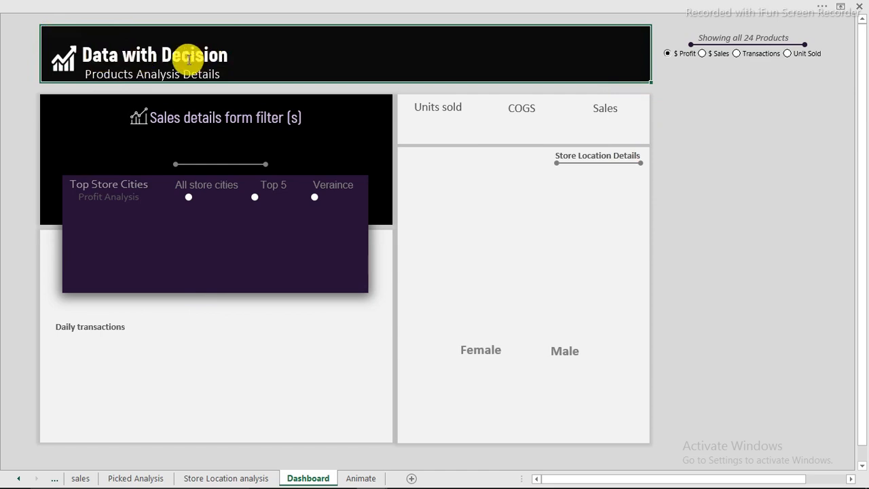
left_click(292, 58)
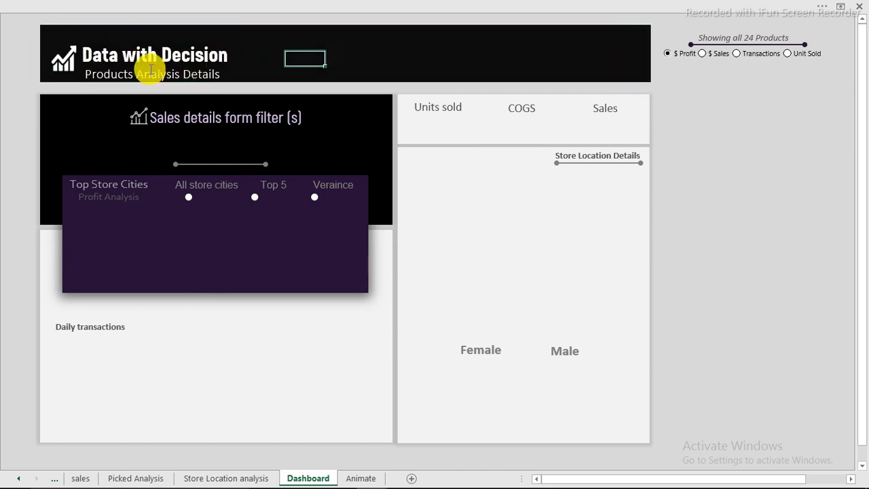
Try moving the purple rectangle behind the Top Store Cities section and undo the move.
left_click(314, 243)
left_click_drag(315, 244, 359, 256)
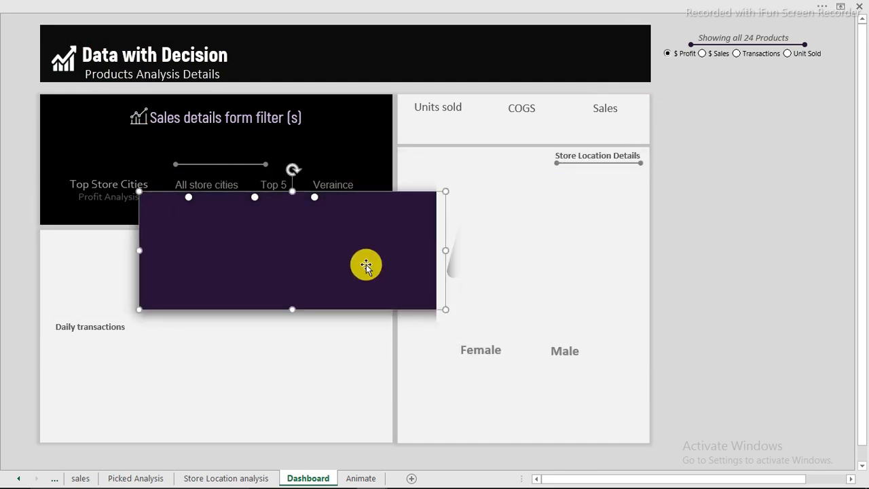
key("ctrl+z")
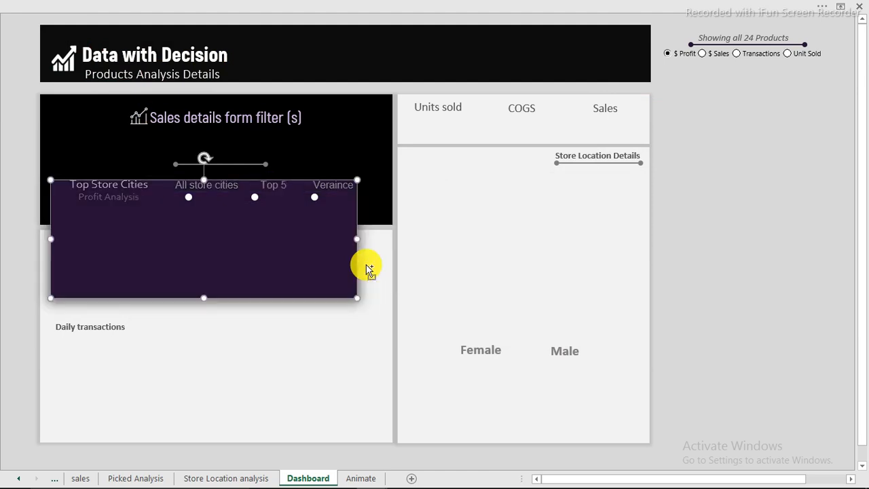
key("ctrl+z")
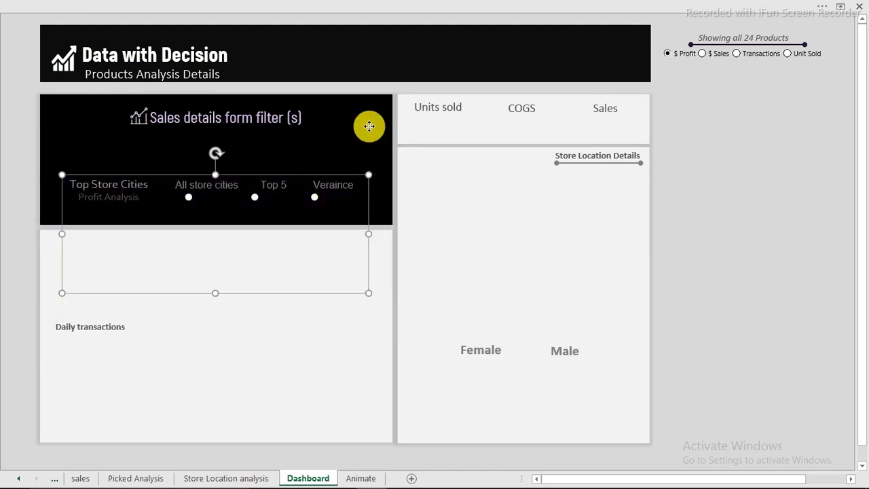
Select the black sales panel, the Daily transactions panel and the Store Location Details panel to inspect the background shapes.
left_click(368, 127)
left_click(291, 388)
left_click(423, 412)
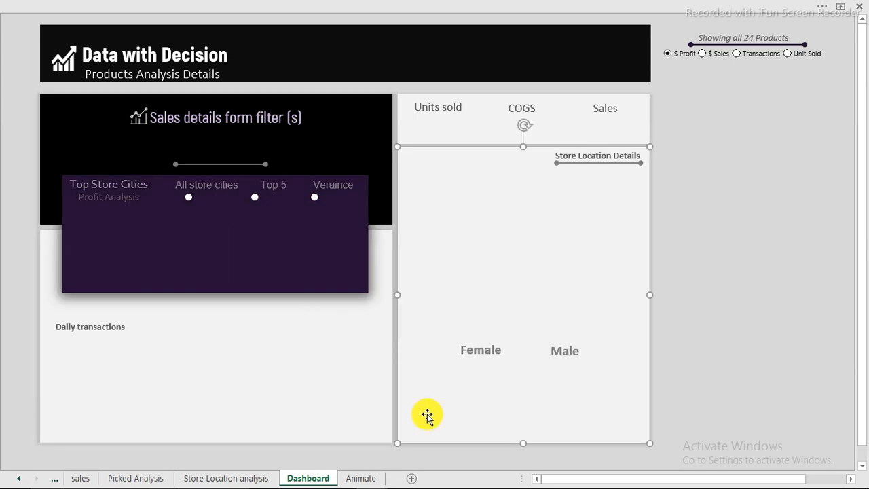
Try drawing a rectangle over the Store Location Details panel and delete it.
left_click(175, 9)
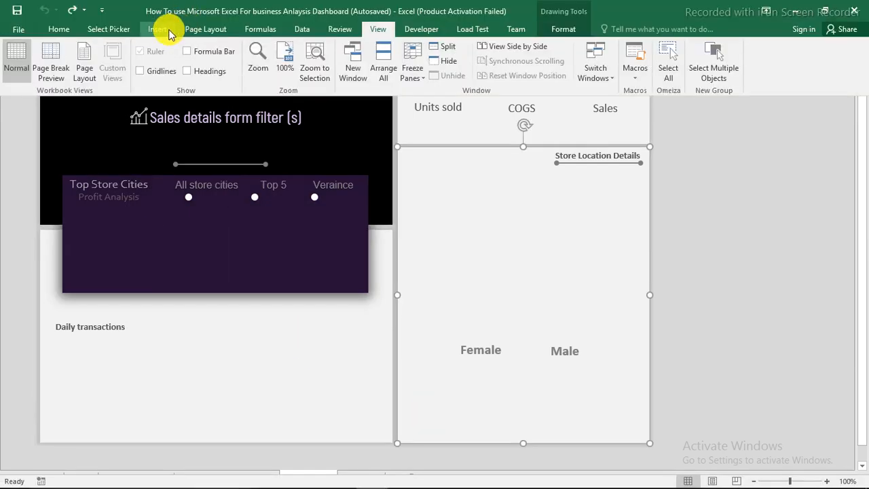
left_click(167, 31)
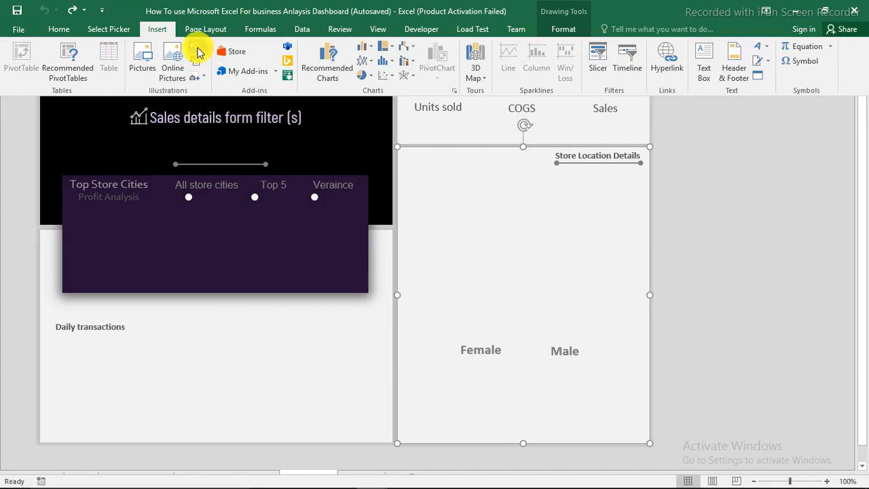
left_click(198, 49)
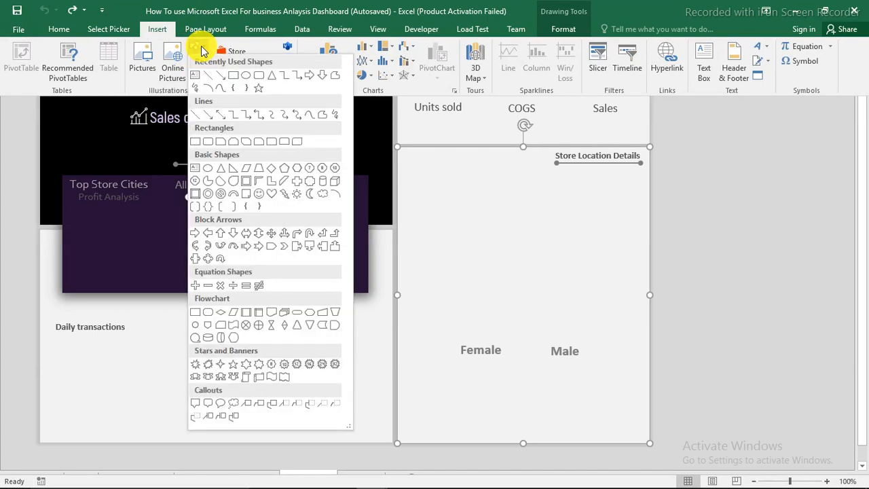
left_click(237, 78)
mouse_move(401, 147)
left_mouse_down()
mouse_move(427, 199)
mouse_move(640, 442)
left_mouse_up()
key("Delete")
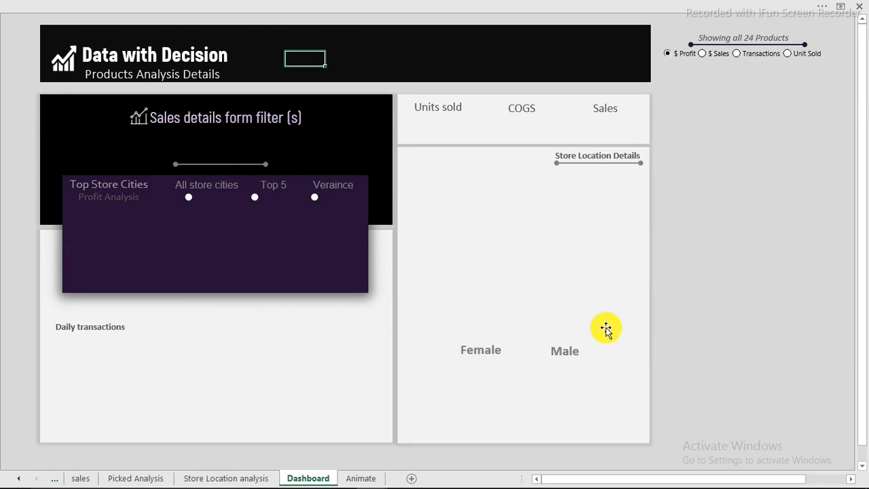
left_click(716, 209)
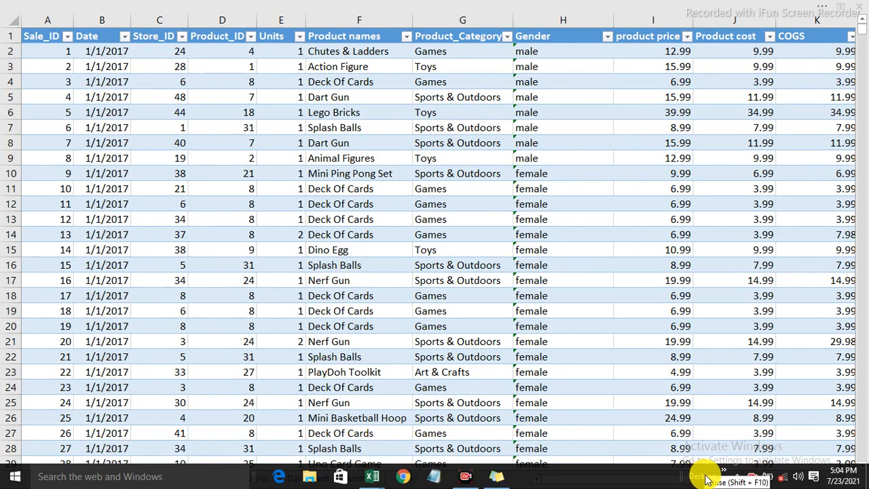
Create a PivotTable from the sales data in Table1, placed at cell A8 of the existing Store Location analysis sheet.
left_click(286, 281)
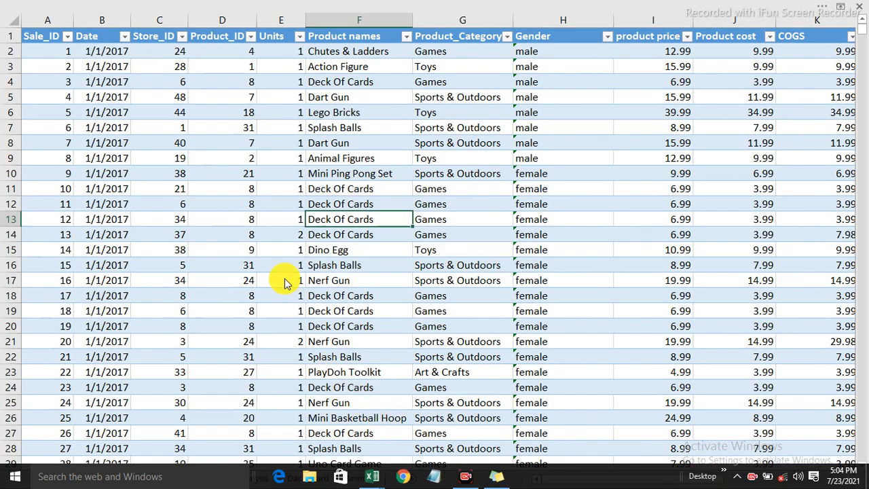
left_click(299, 238)
left_click(177, 7)
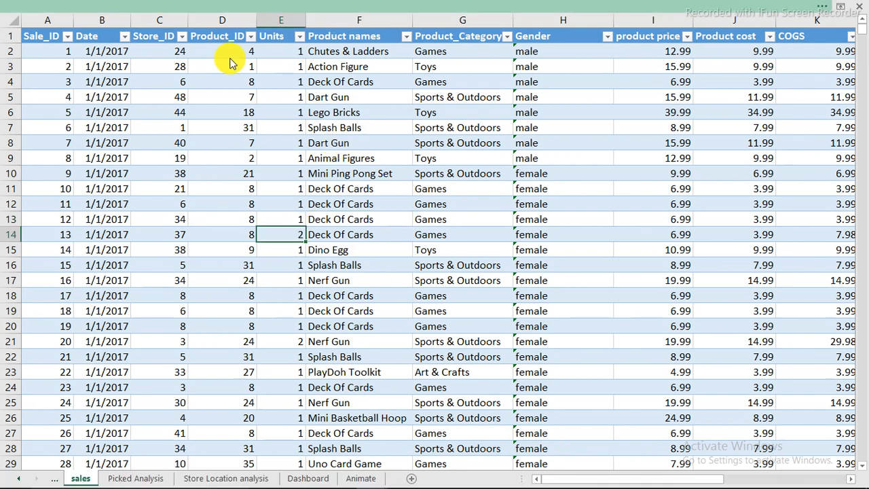
left_click(158, 28)
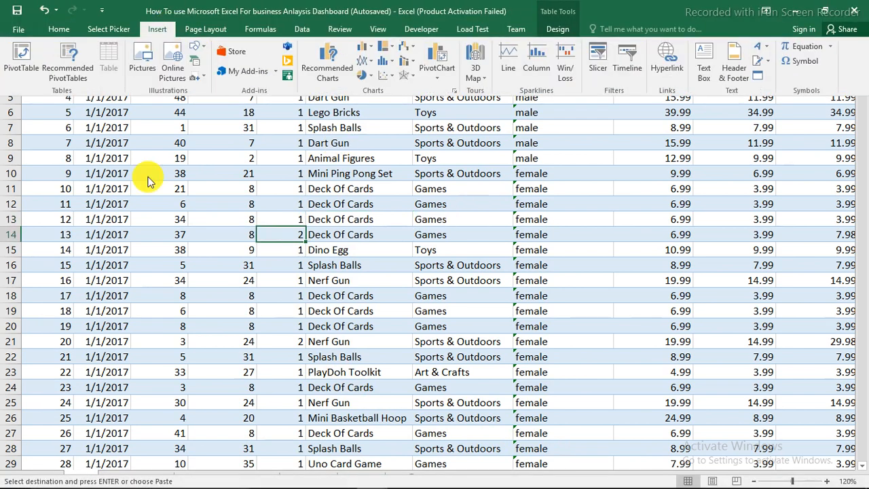
left_click(20, 60)
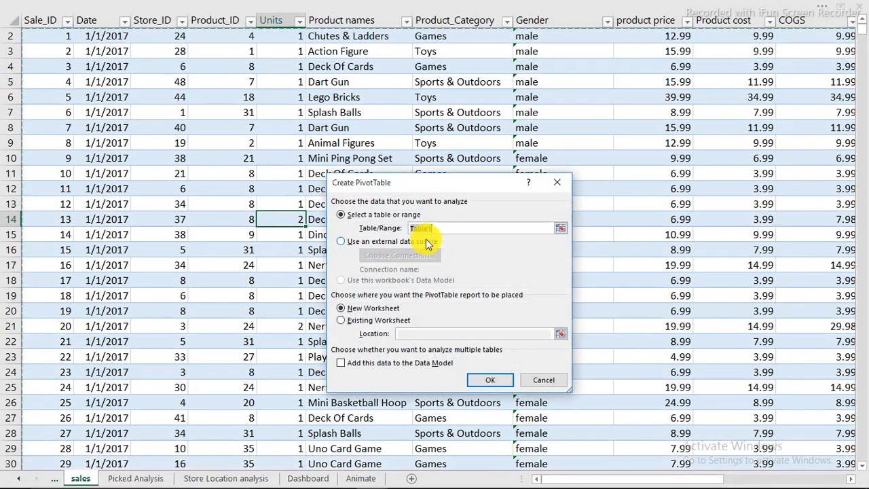
left_click(349, 323)
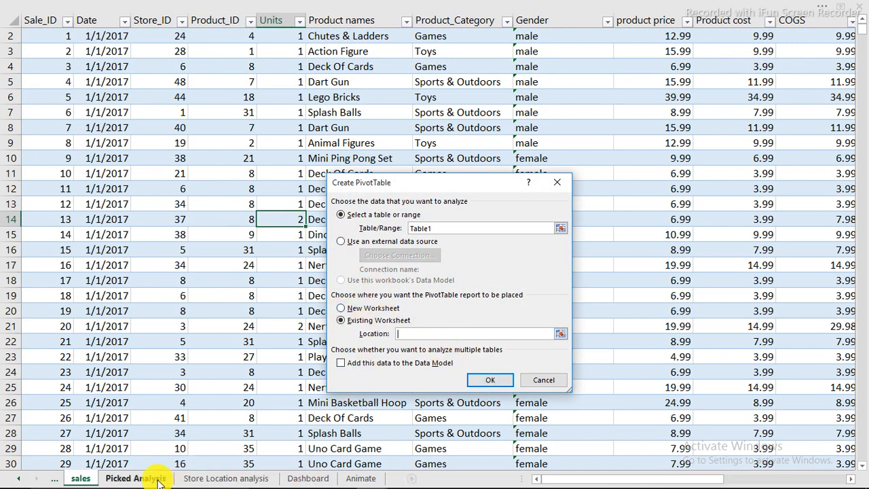
left_click(199, 479)
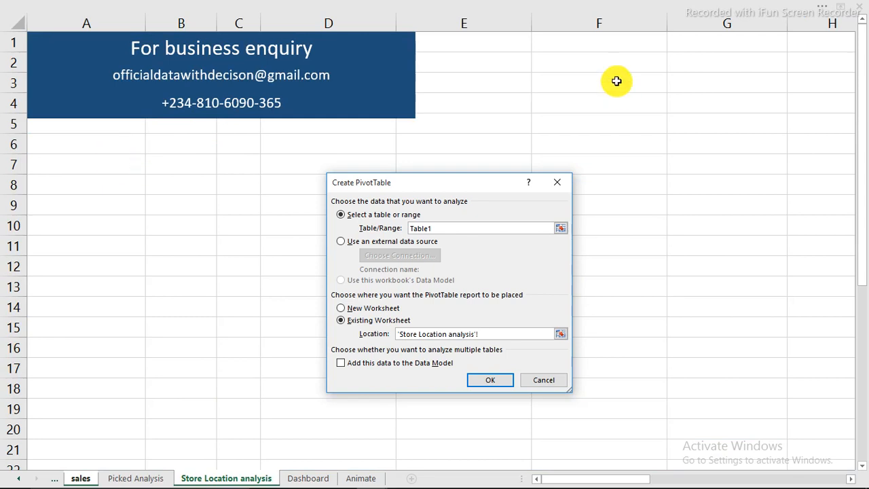
left_click(91, 188)
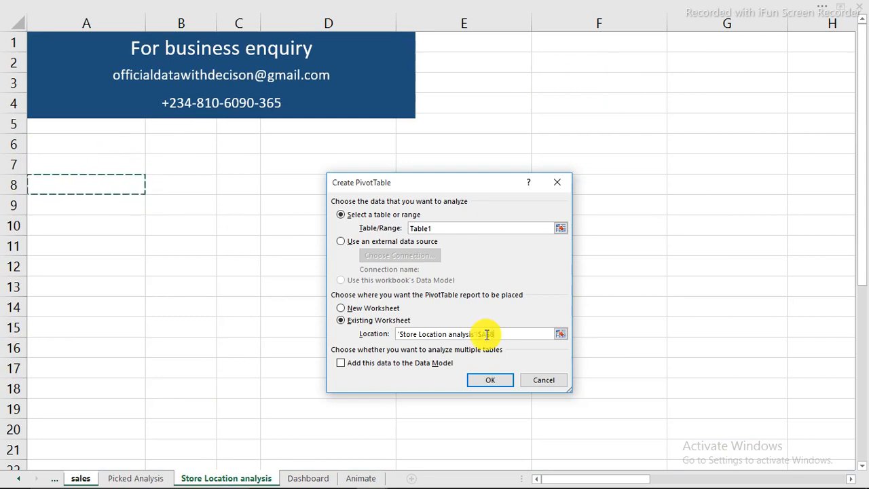
left_click(479, 383)
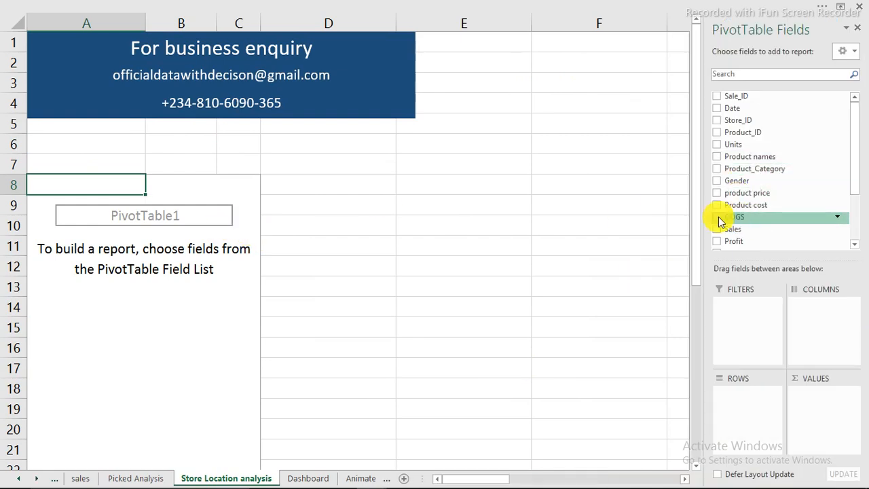
Add the Sales, Profit, COGS and Units fields to the PivotTable as summed values.
left_click_drag(736, 229, 817, 399)
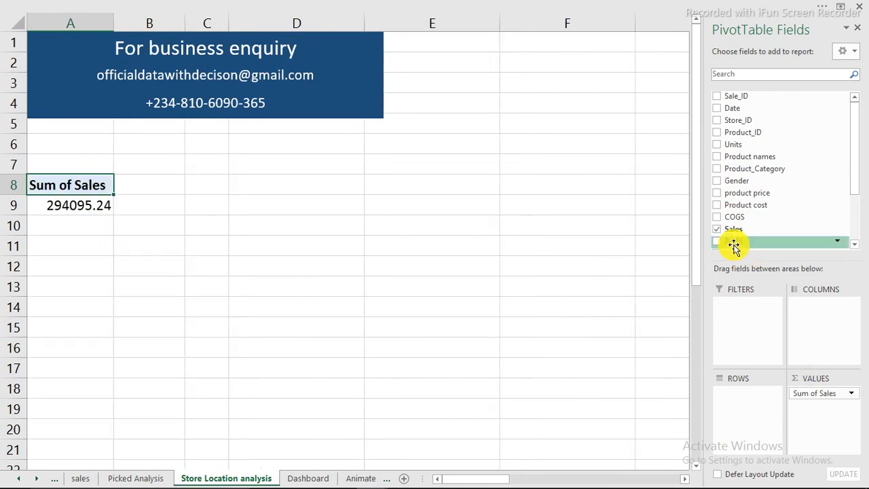
left_click_drag(726, 242, 808, 405)
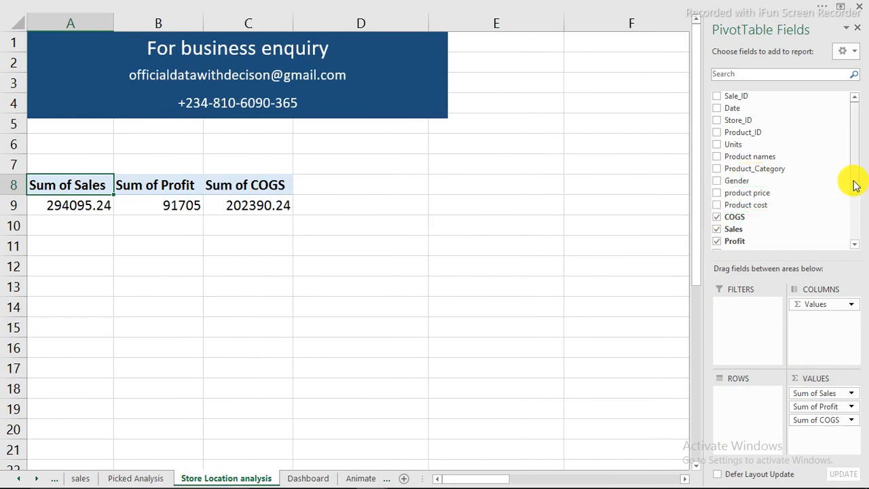
left_click_drag(849, 180, 853, 204)
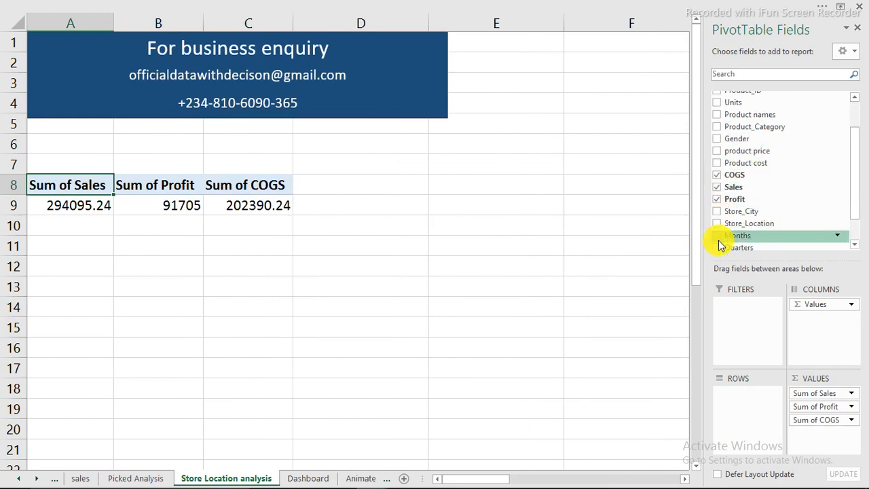
left_click_drag(853, 191, 849, 152)
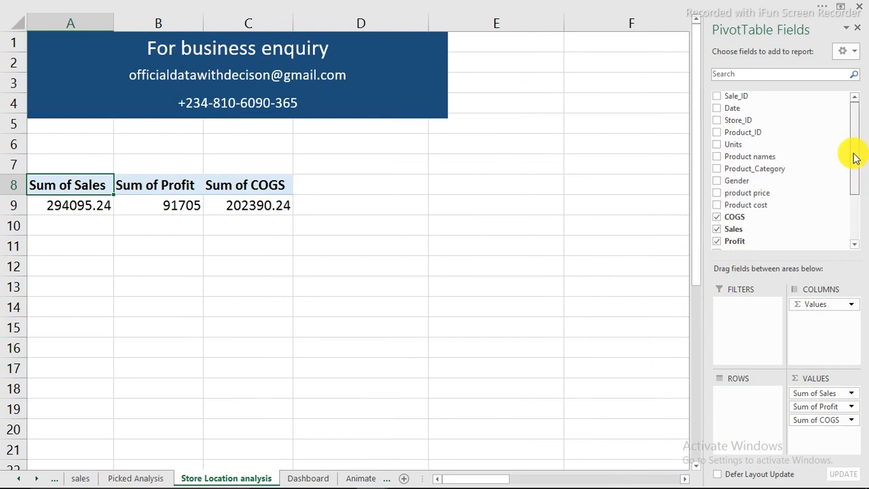
left_click(719, 147)
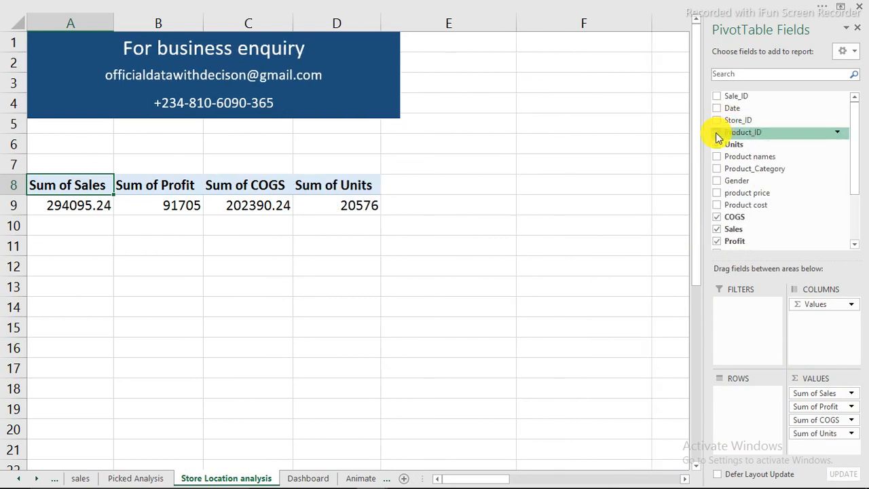
Add the Product_ID field to the PivotTable values and summarize it by Count.
left_click(717, 134)
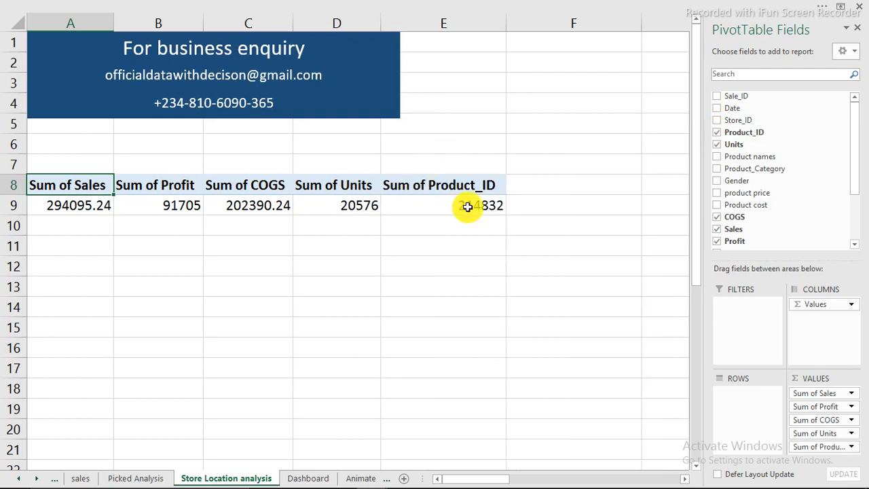
mouse_move(467, 207)
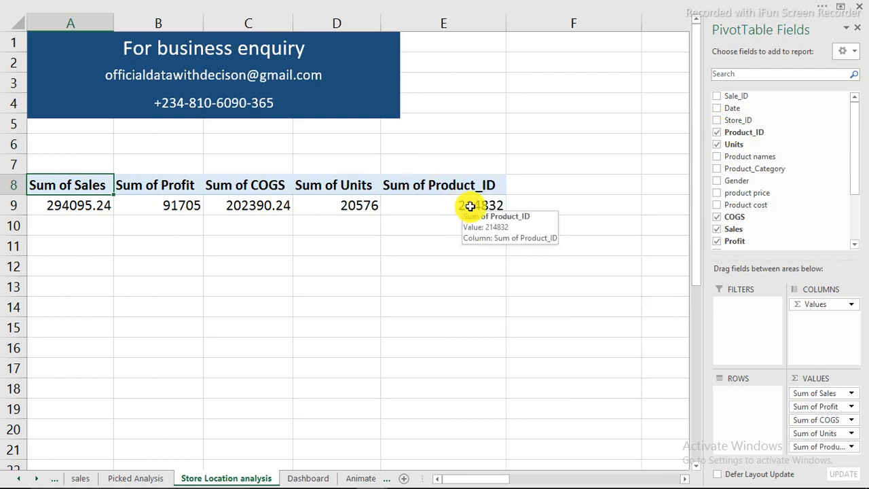
left_click(851, 448)
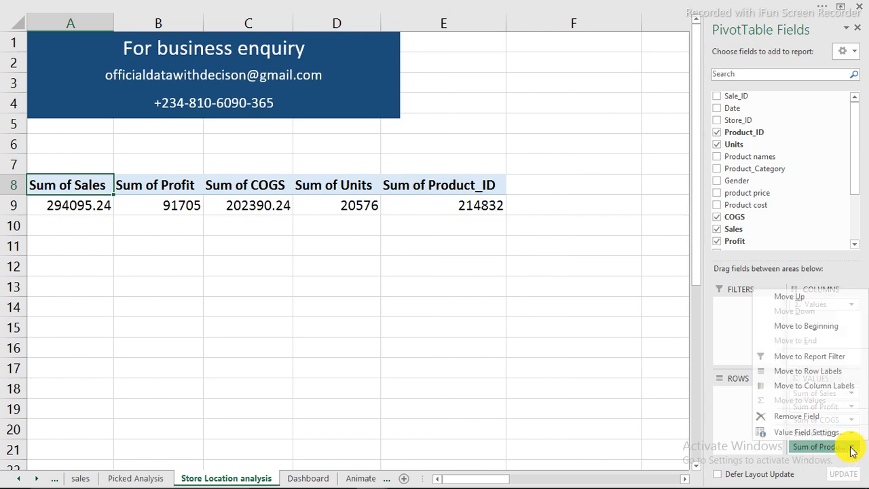
left_click(816, 432)
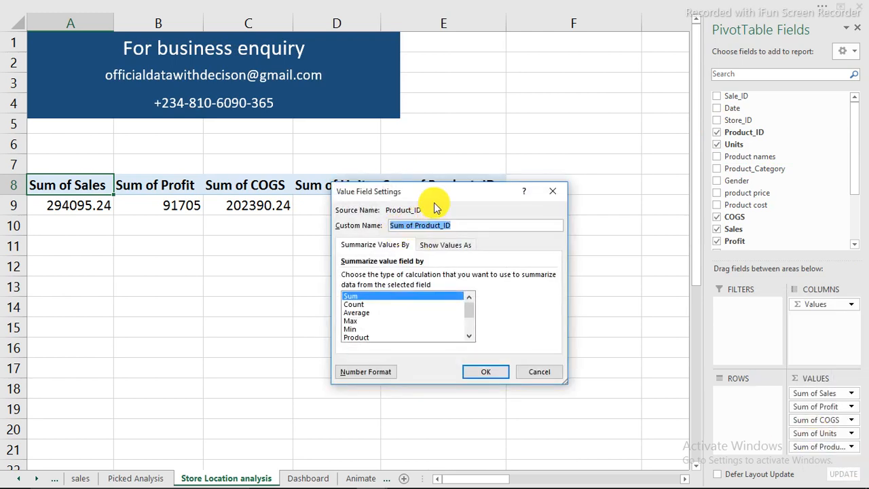
left_click_drag(444, 194, 557, 228)
left_click(473, 338)
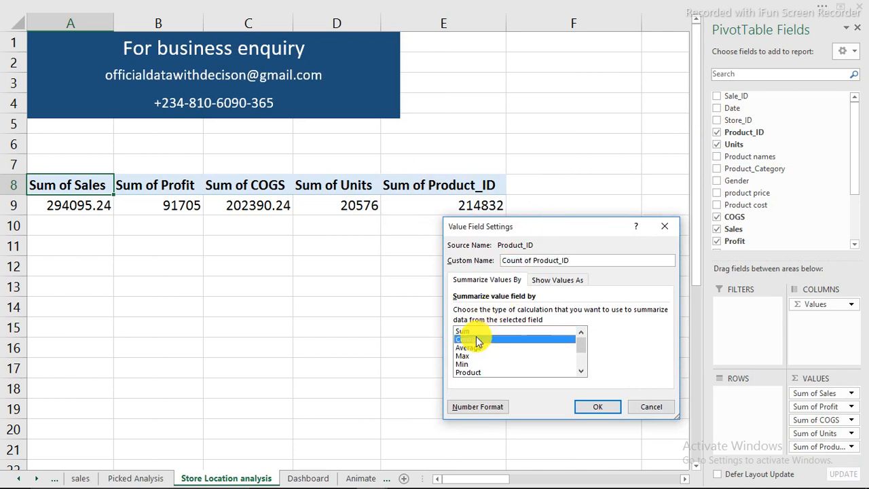
left_click(598, 406)
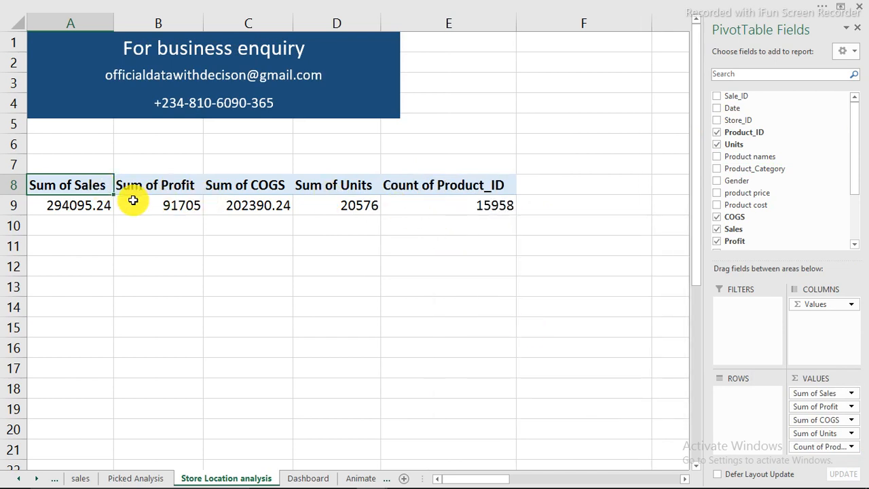
Replace every "sum of" in the PivotTable headings A8:E8 with nothing.
left_click_drag(84, 188, 434, 184)
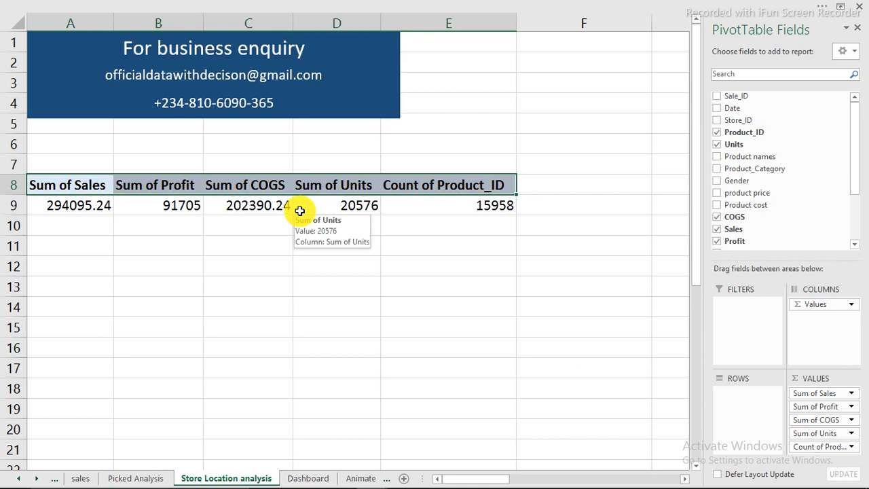
key("ctrl+h")
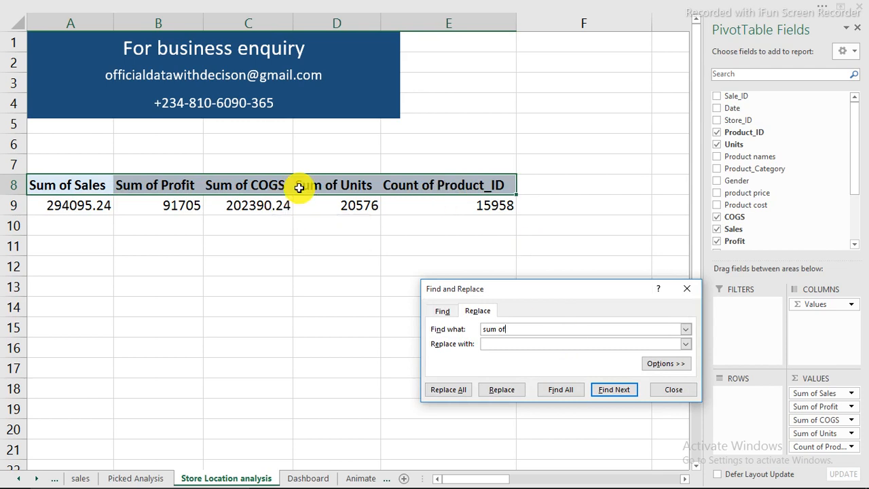
left_click(446, 389)
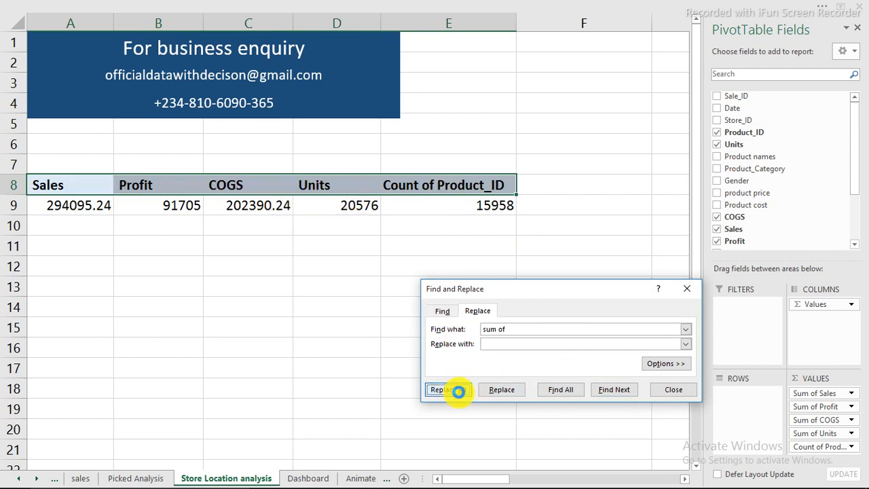
left_click(446, 288)
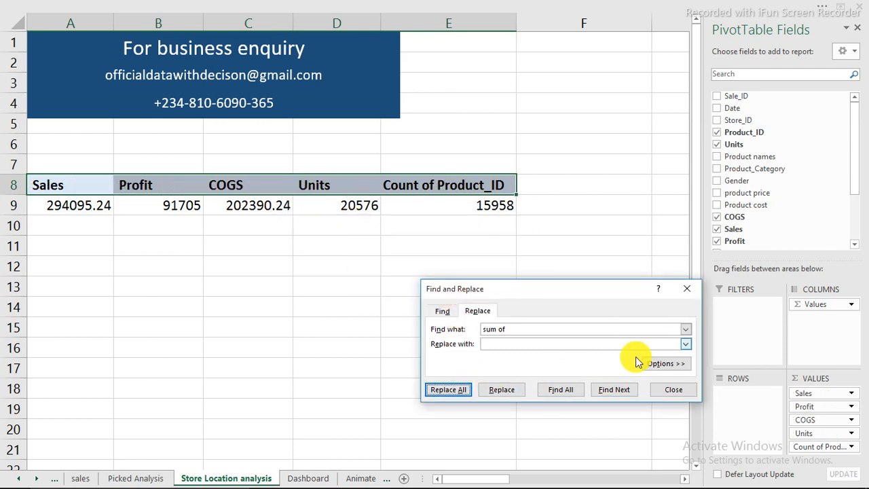
Remove "count of" from the Product_ID heading with Find and Replace and close the dialog.
left_click(540, 329)
left_click_drag(539, 329, 450, 326)
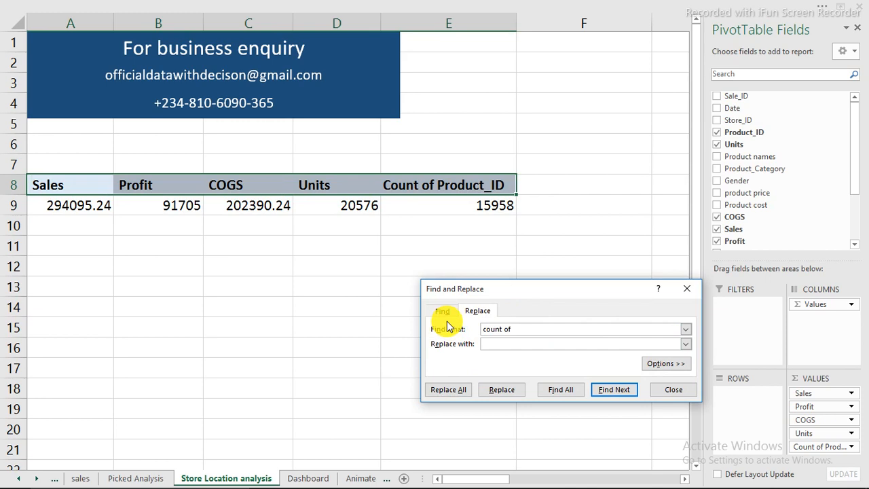
type("count of")
left_click(449, 391)
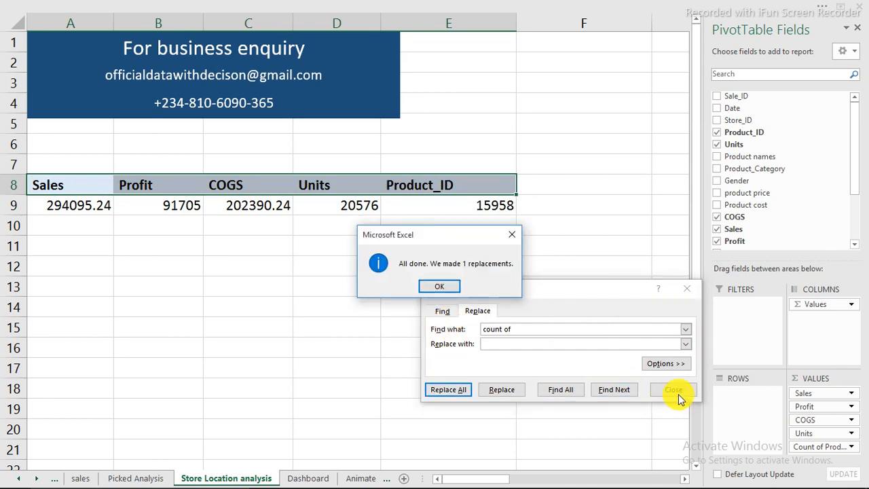
left_click(438, 285)
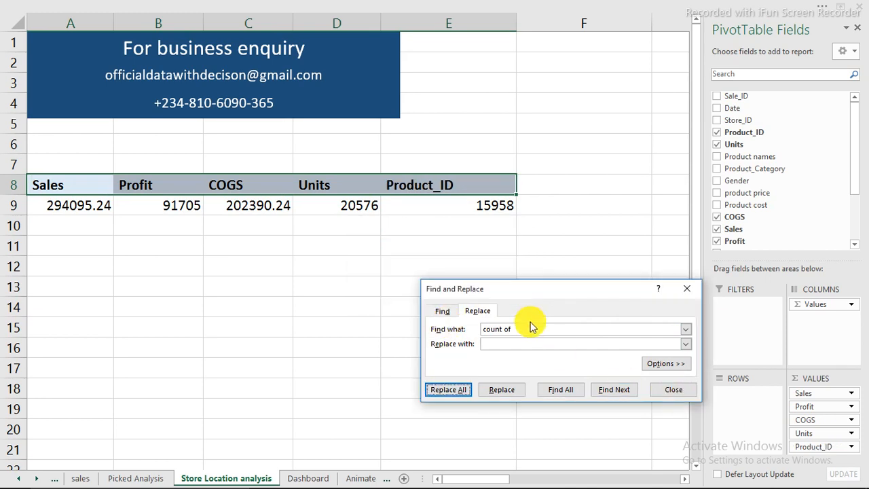
left_click(672, 391)
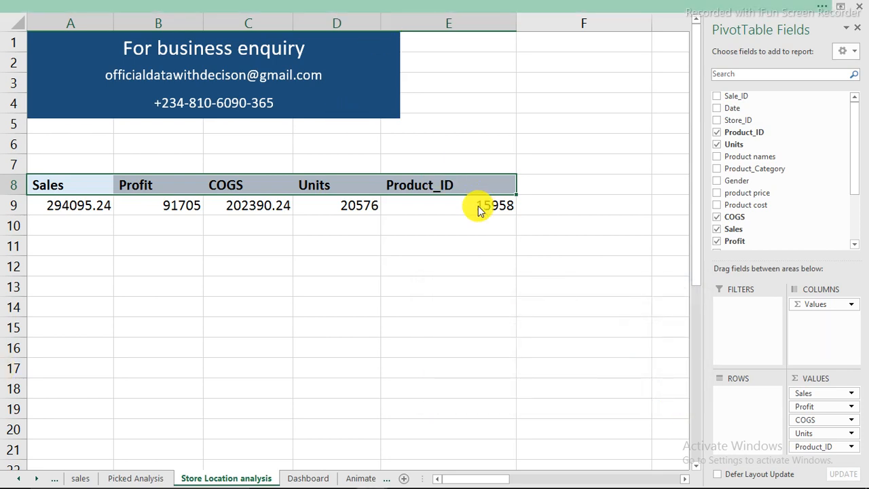
Turn on the display of the formula bar.
left_click(602, 300)
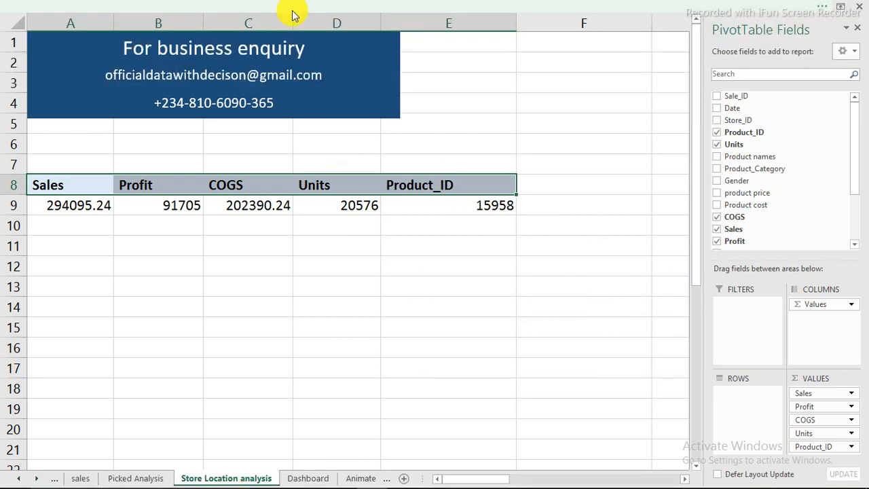
left_click(372, 5)
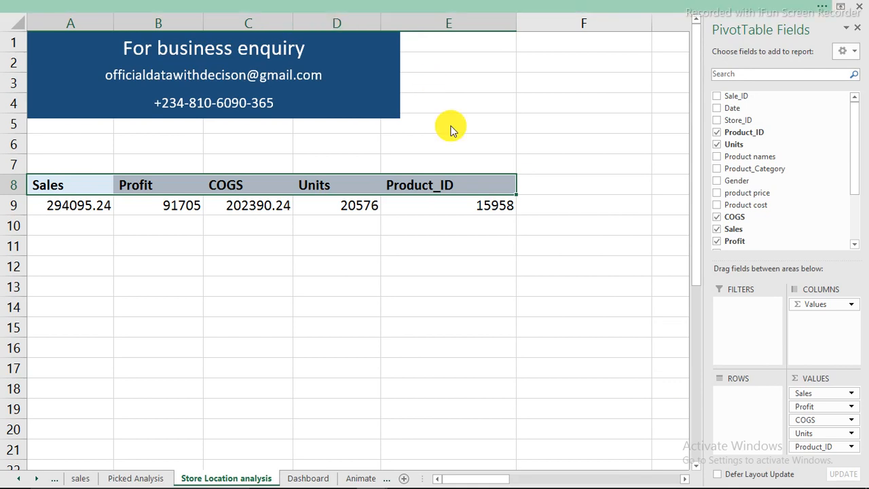
left_click(385, 28)
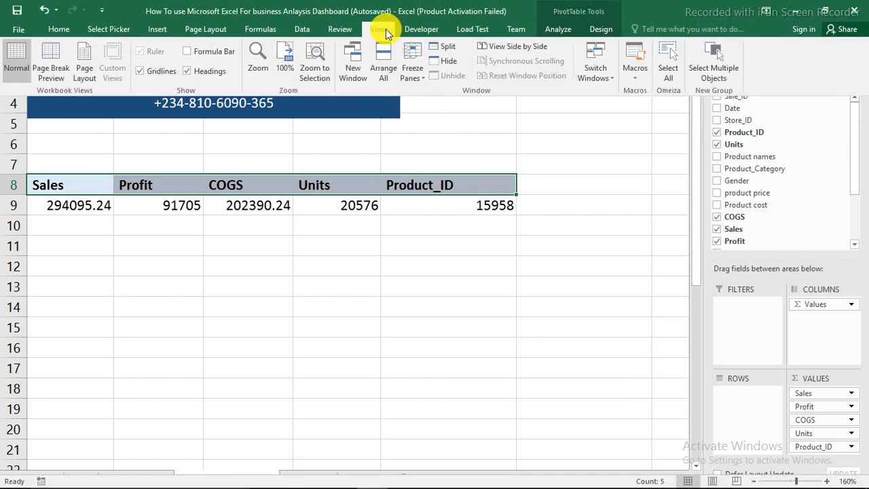
left_click(185, 50)
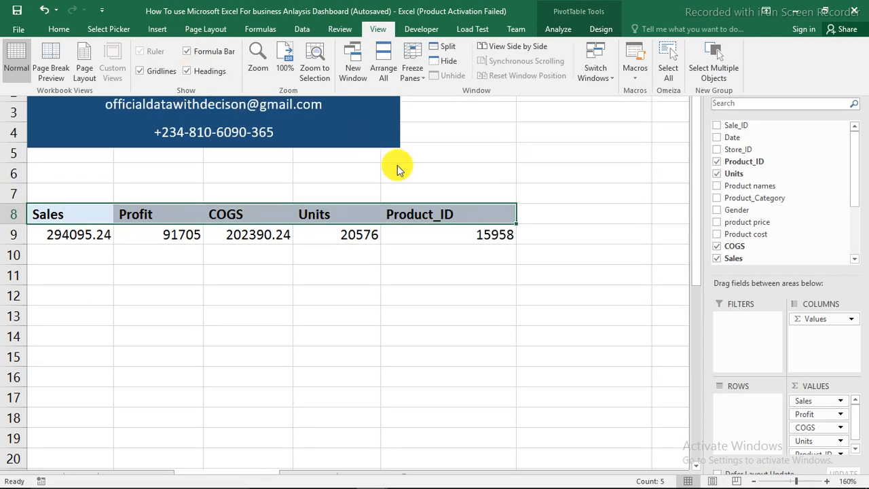
Rename the Product_ID heading in cell E8 of the PivotTable to Trans.
left_click(411, 215)
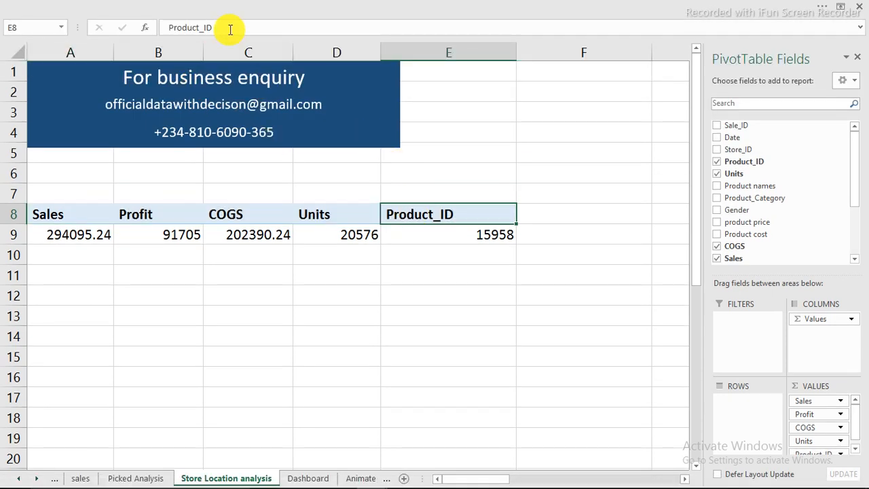
left_click_drag(229, 28, 156, 25)
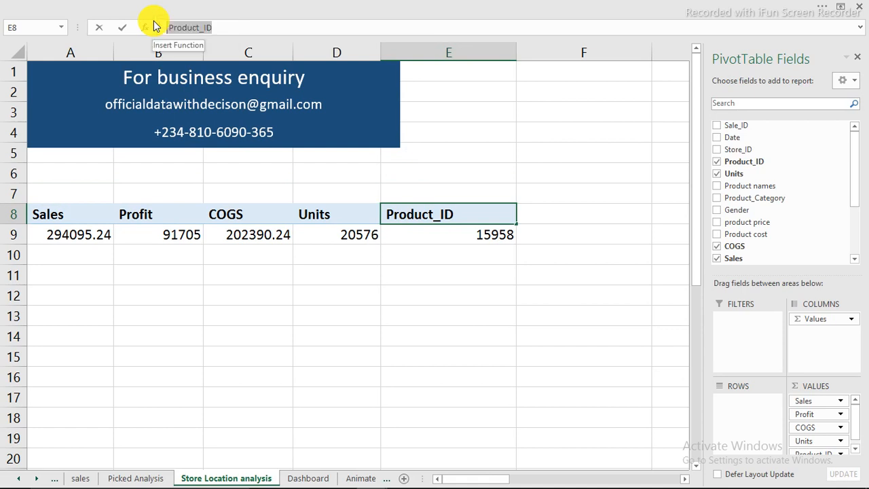
type("t")
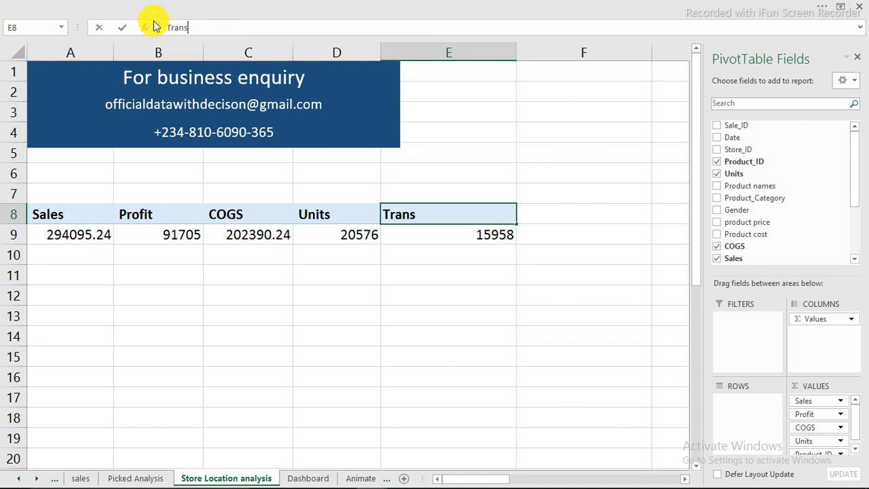
key("Return")
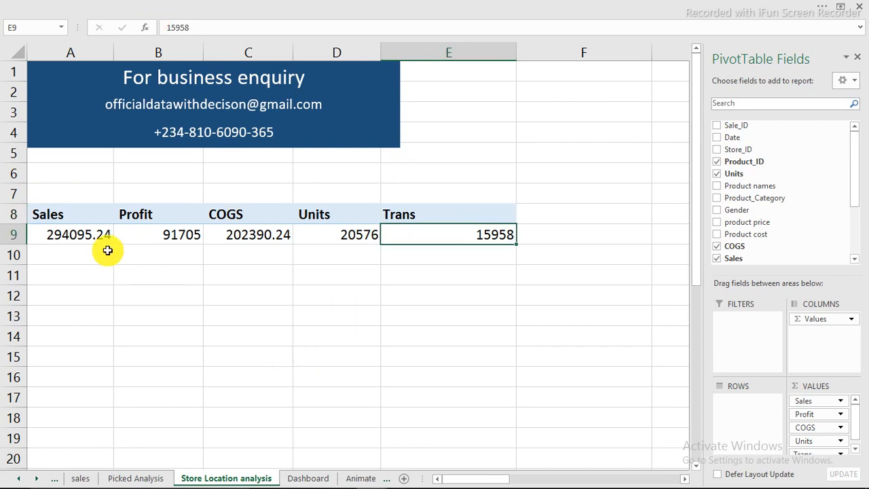
Format the Sales, Profit and COGS values in A9:C9 as dollar currency with no decimal places.
left_click(85, 235)
left_click_drag(84, 235, 221, 236)
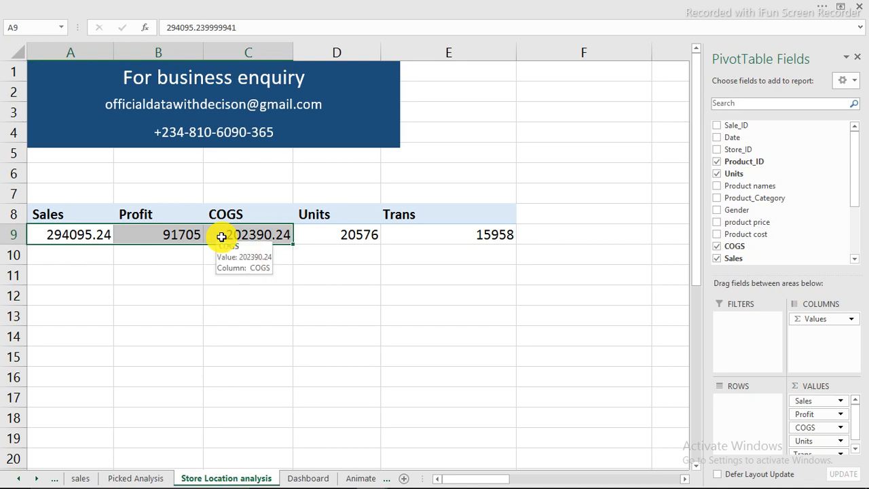
key("ctrl+1")
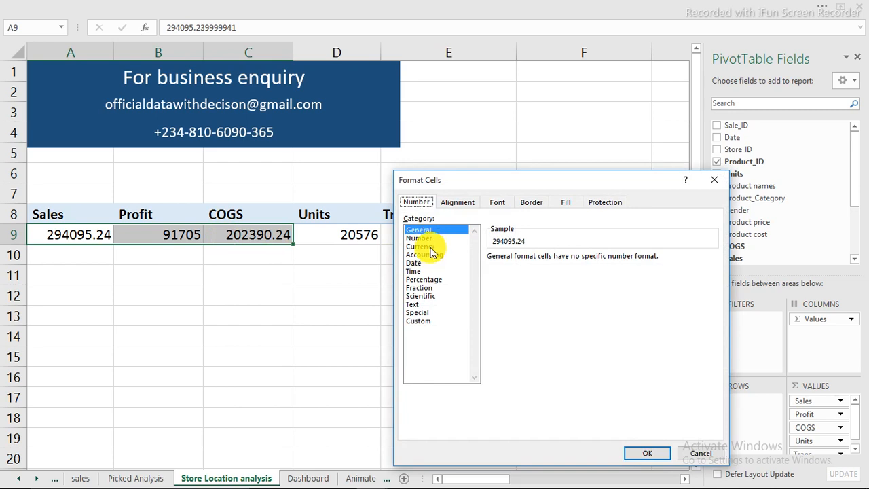
left_click(418, 239)
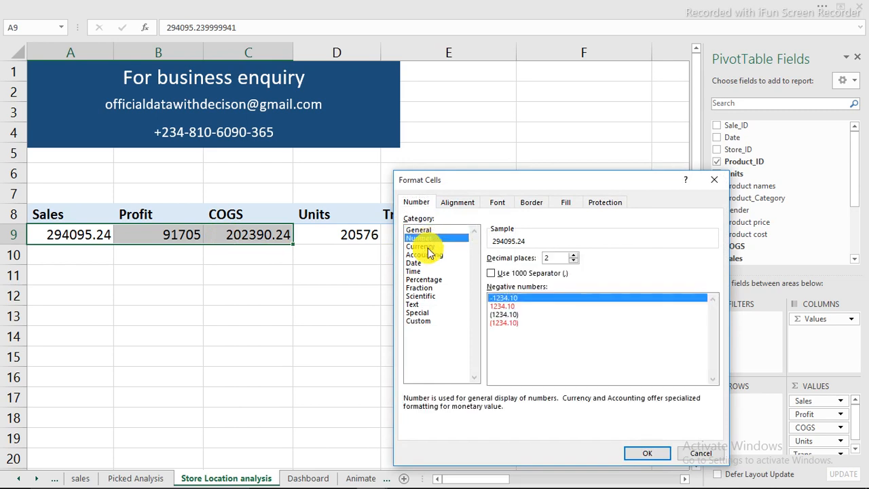
left_click(428, 248)
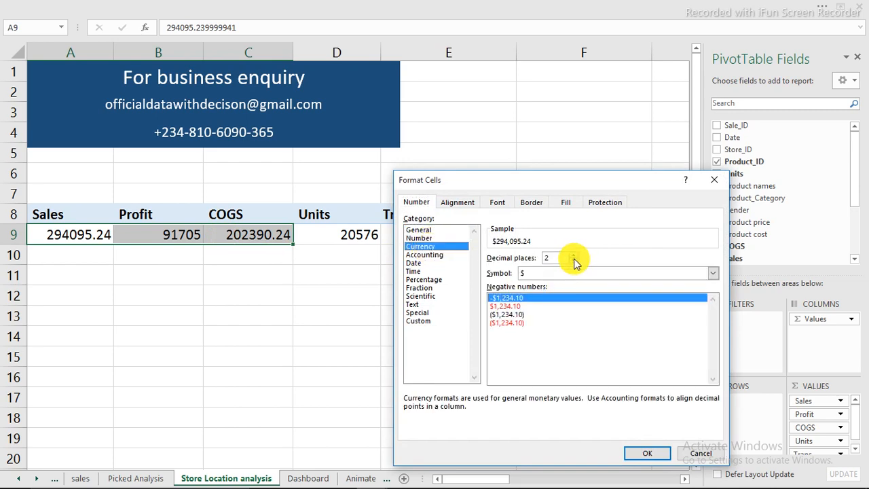
left_click(647, 453)
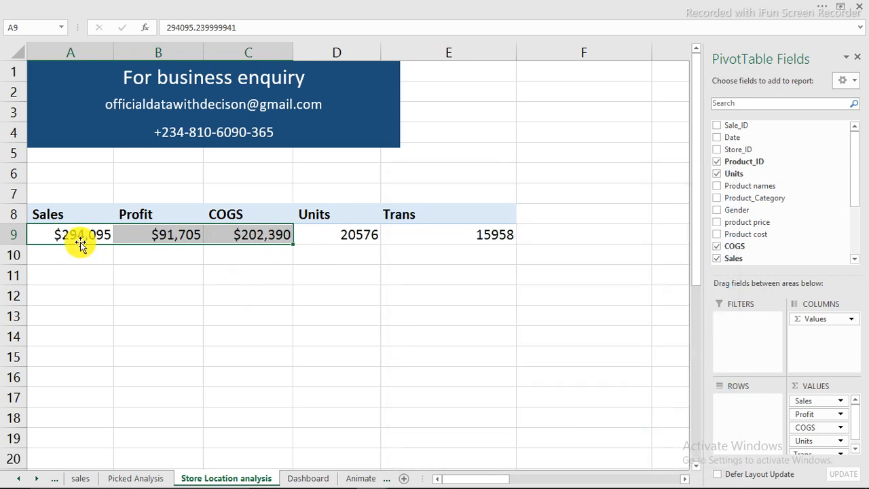
Format the Units and Trans values in D9:E9 as numbers with 0 decimal places and the 1000 separator.
left_click(346, 233)
left_click_drag(346, 232, 448, 231)
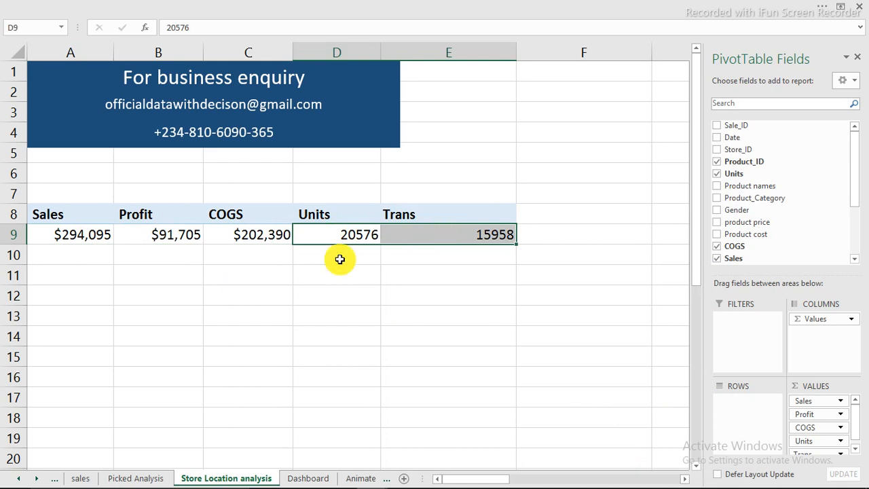
key("ctrl+1")
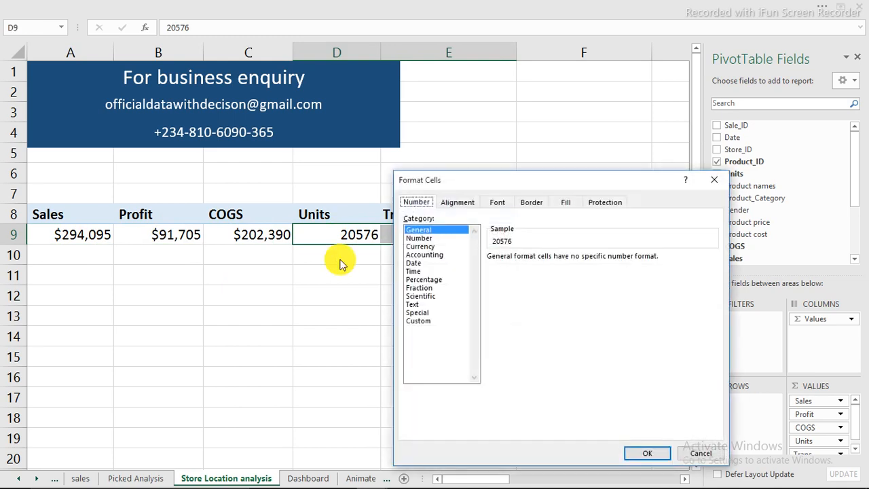
left_click(433, 238)
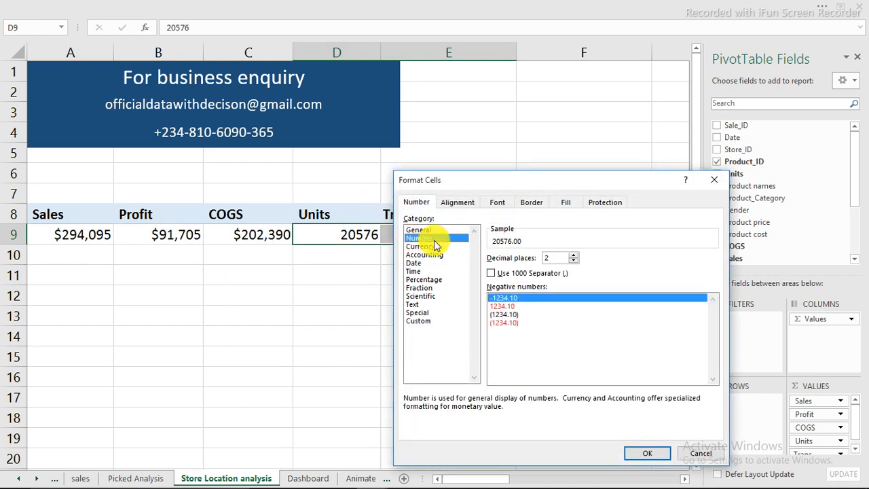
left_click(574, 260)
left_click(574, 261)
left_click(493, 273)
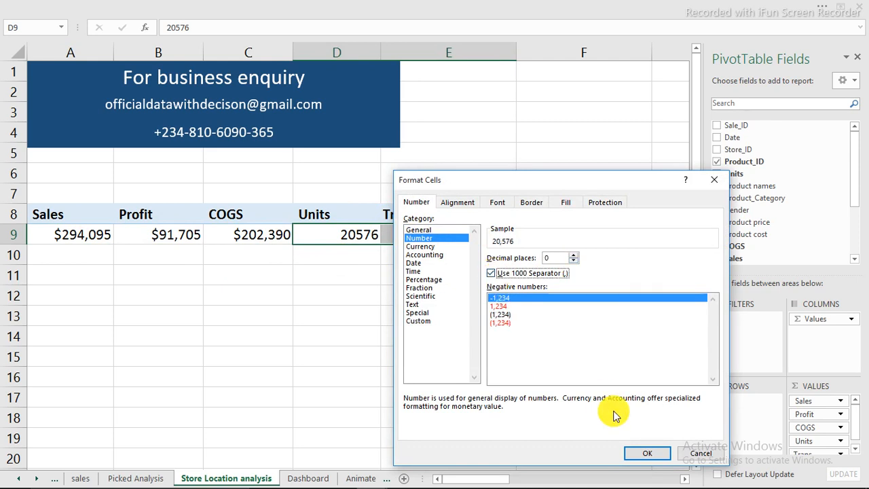
left_click(652, 452)
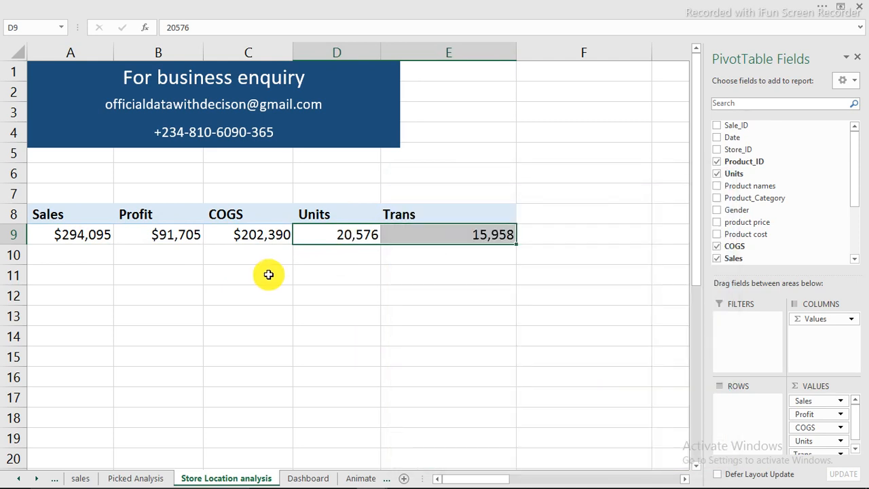
On the Dashboard sheet, duplicate the Units sold, COGS and Sales text boxes directly below the originals.
left_click(307, 478)
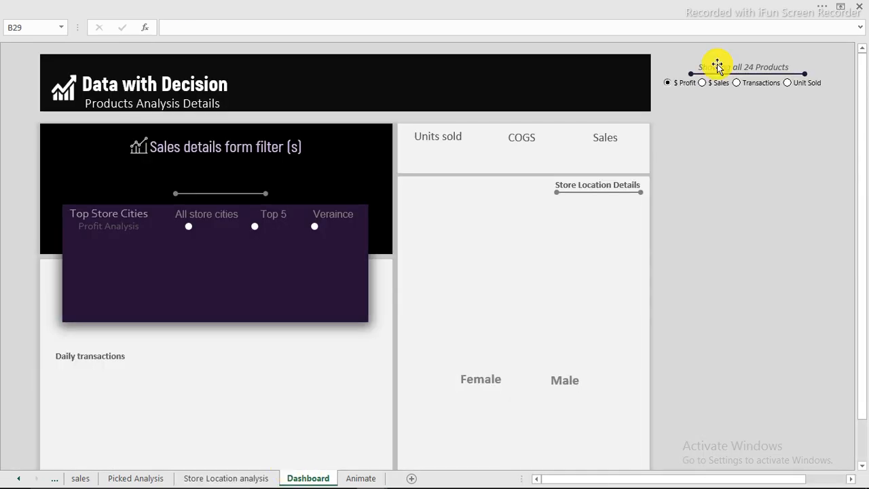
left_click(440, 138)
left_click(519, 137)
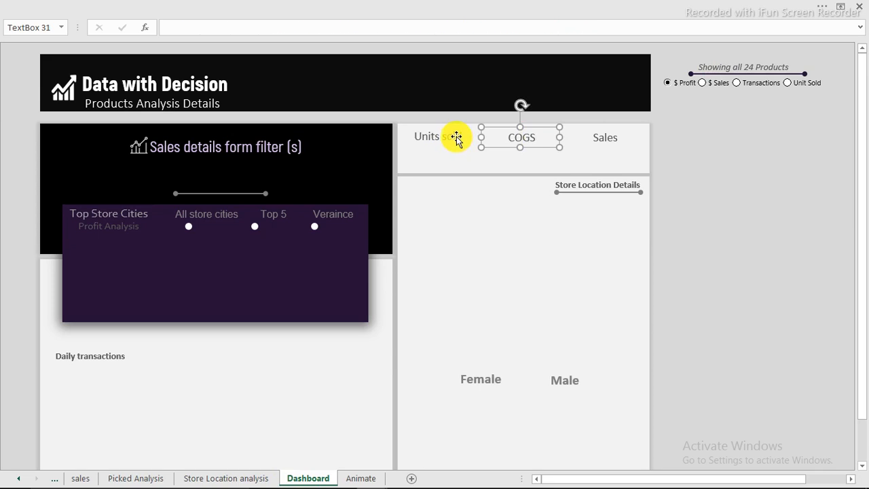
left_click(456, 137)
left_click(509, 137, "shift")
left_click(591, 138, "shift")
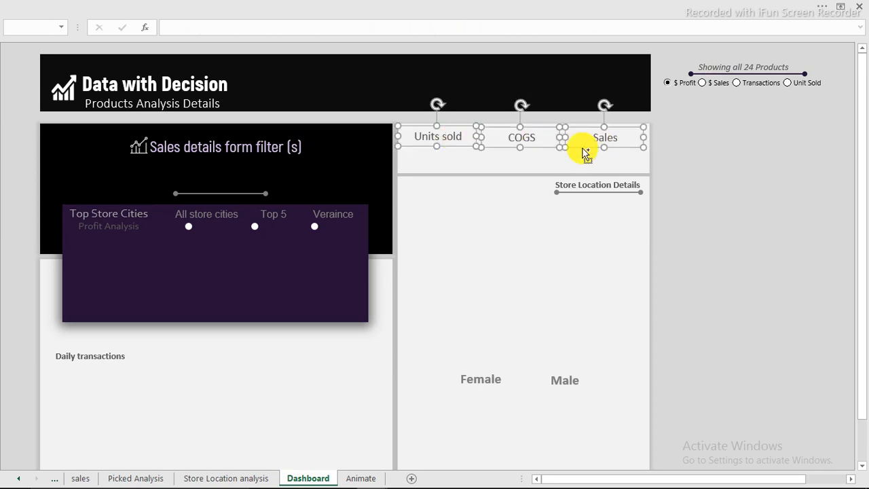
left_click_drag(586, 150, 588, 166)
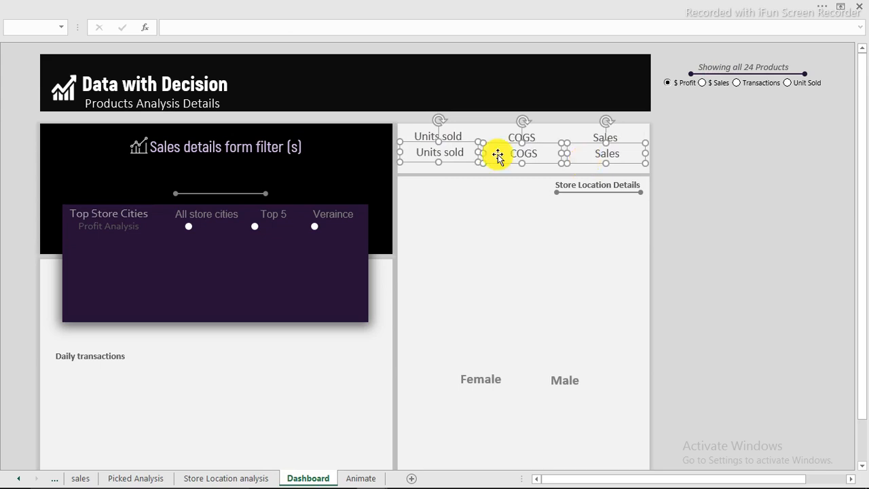
Copy the duplicated Sales text box and place the copy beside the Daily transactions label.
left_click(720, 171)
left_click(603, 155)
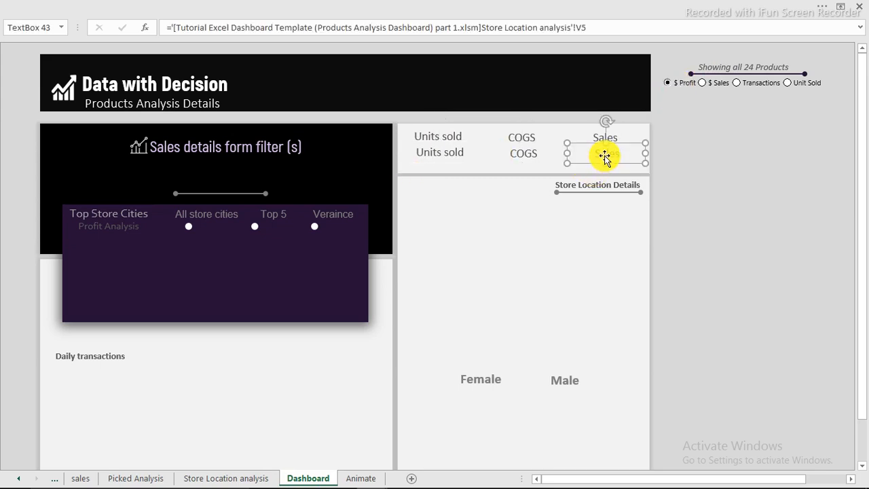
left_click_drag(597, 162, 166, 371)
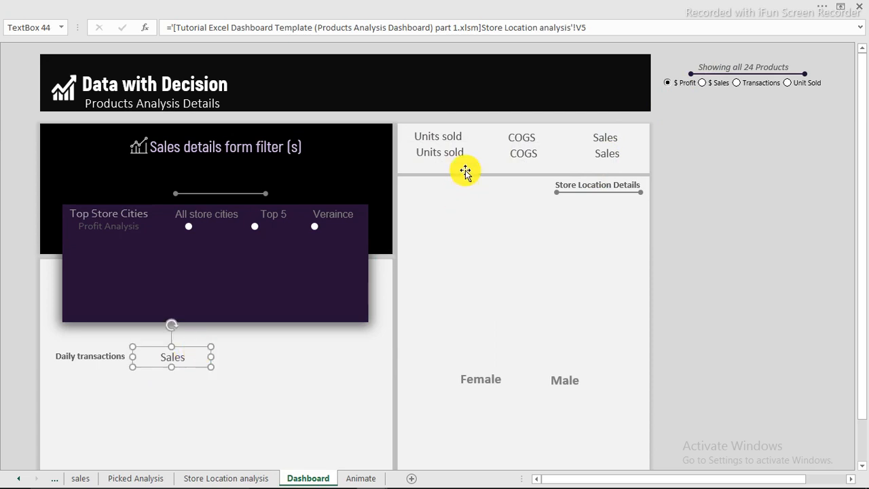
Link the duplicated Units sold text box to cell D9 of the Store Location analysis sheet.
left_click(440, 152)
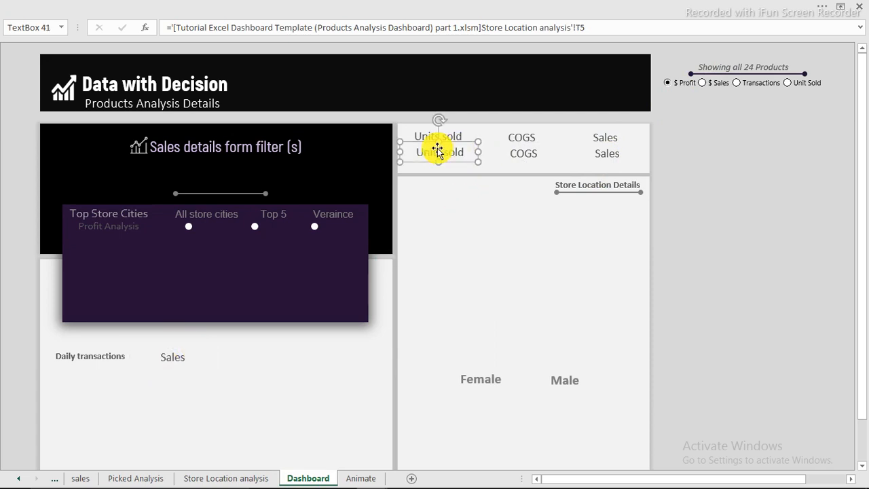
left_click_drag(605, 26, 64, 10)
type("=")
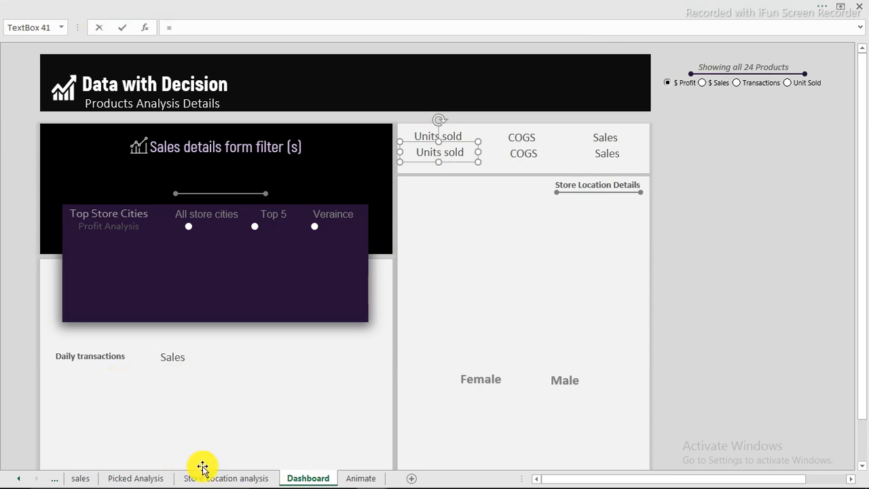
left_click(224, 479)
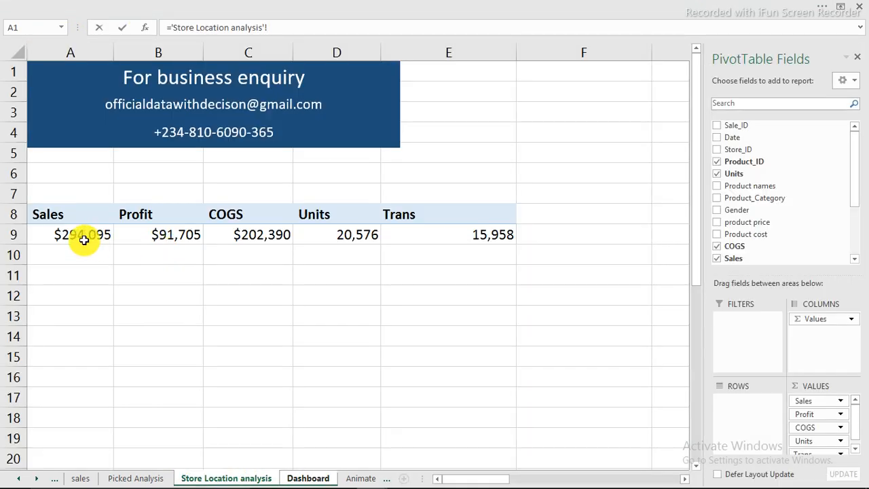
left_click(353, 235)
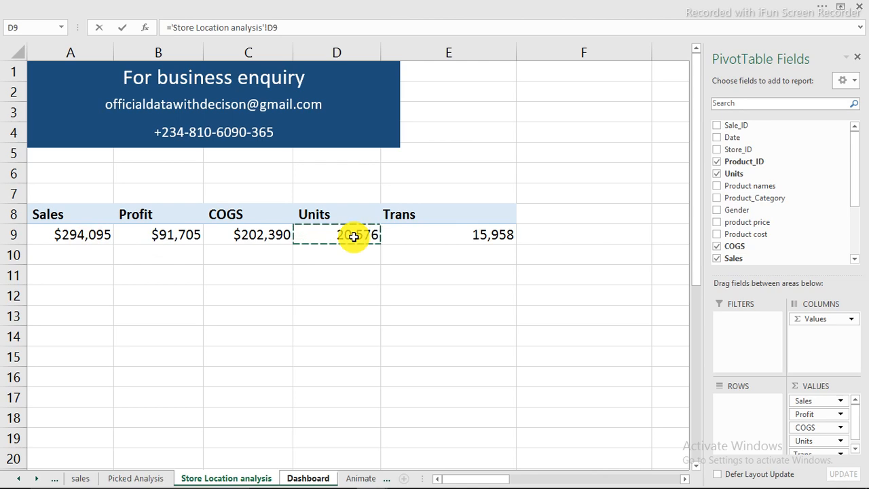
key("Return")
Link the duplicated COGS text box to cell C9 of the Store Location analysis sheet.
left_click(520, 156)
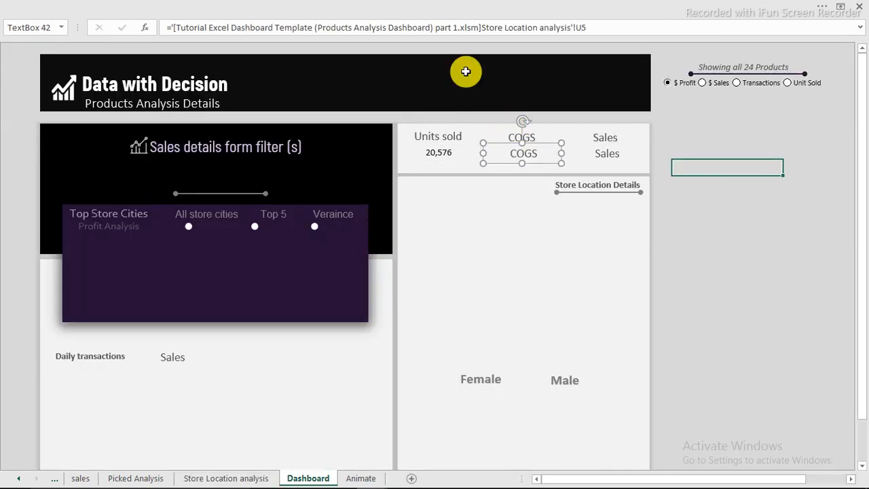
left_click_drag(623, 28, 131, 19)
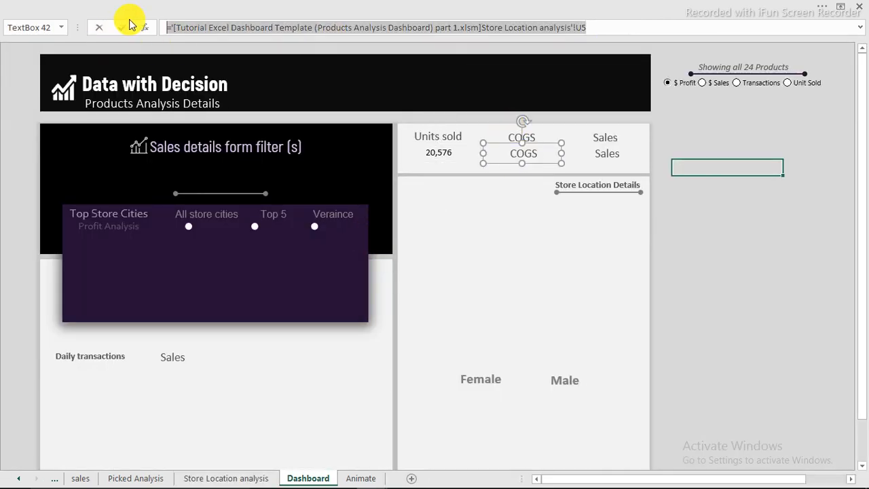
type("=")
left_click(250, 478)
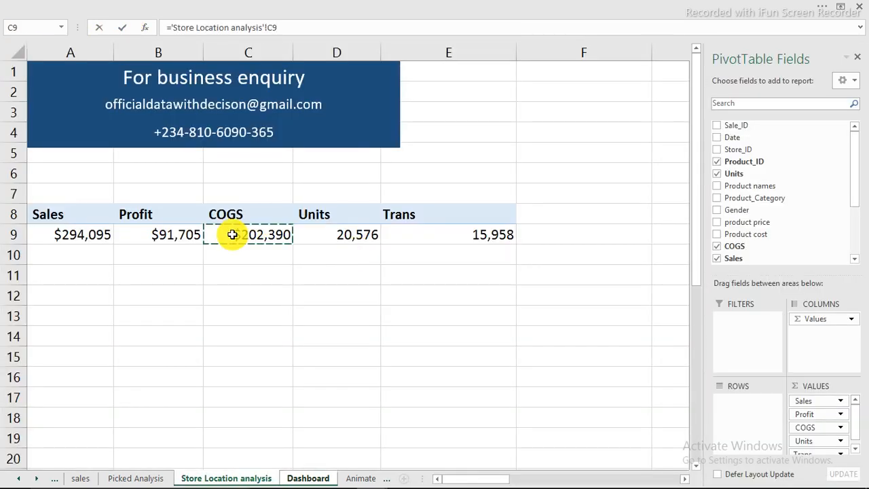
key("Return")
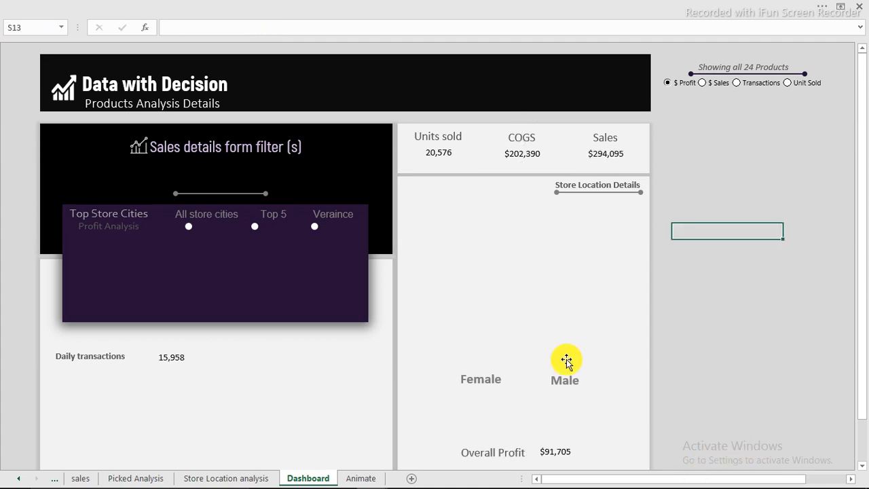
Set the Units sold value text box to font size 18 with a dark grey font colour.
left_click(440, 152)
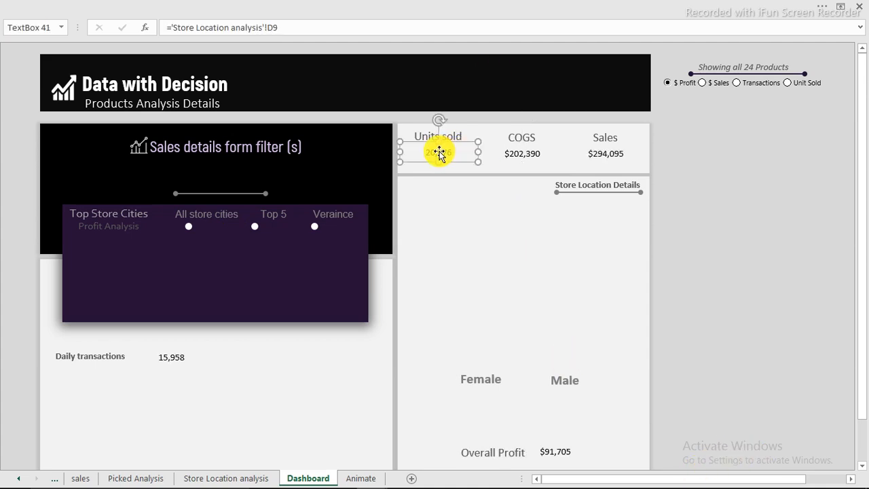
left_click(310, 6)
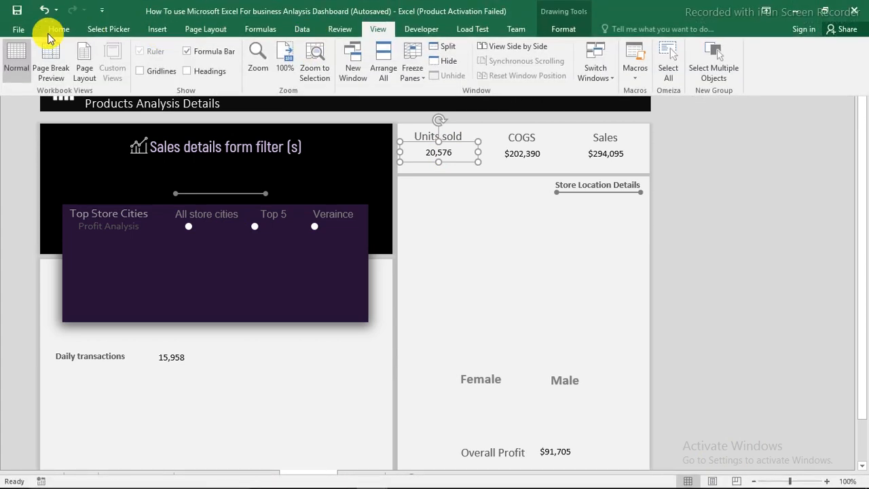
left_click(57, 29)
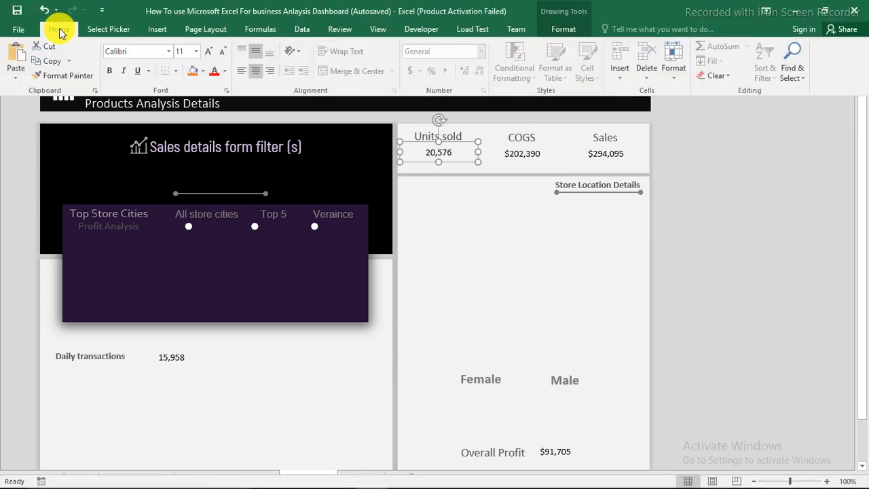
left_click(196, 52)
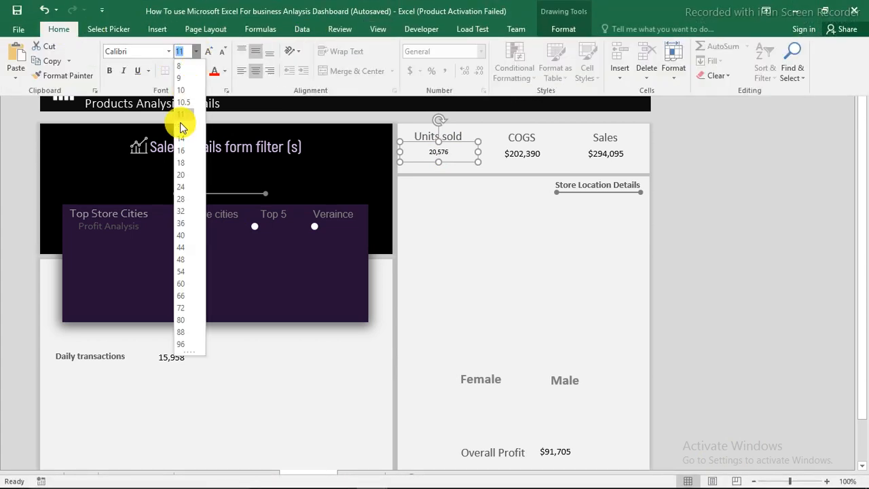
left_click(181, 161)
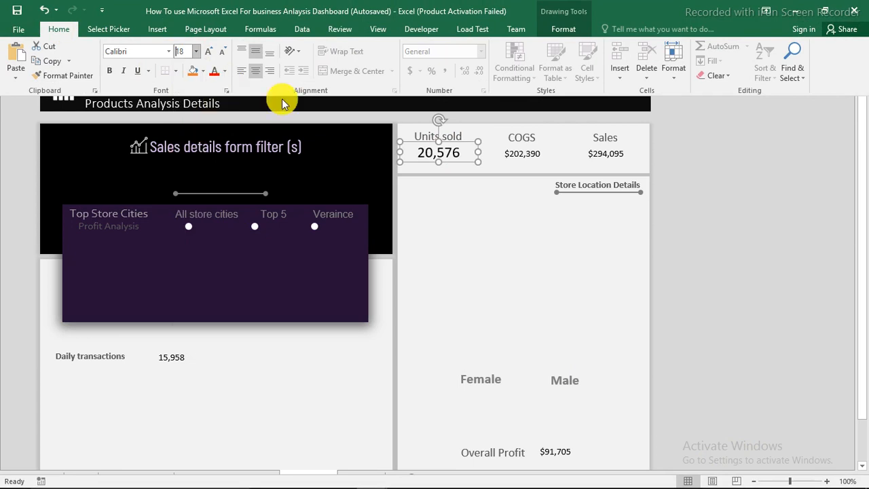
left_click(225, 72)
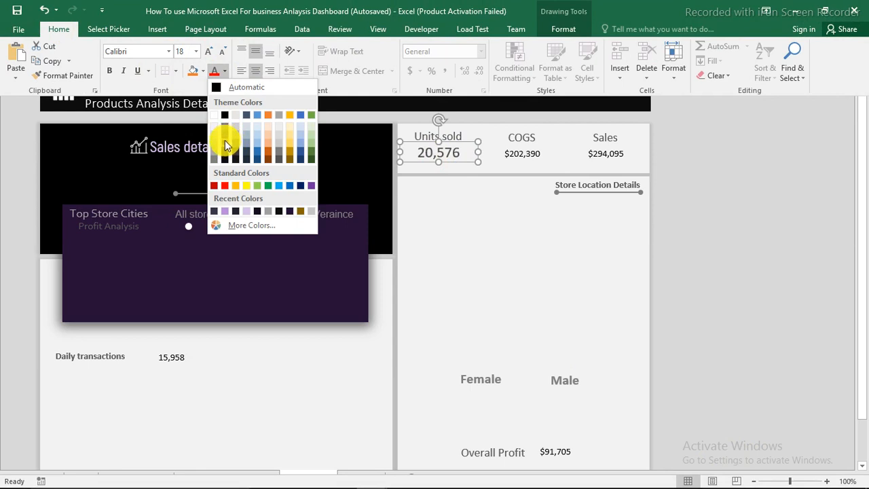
left_click(225, 140)
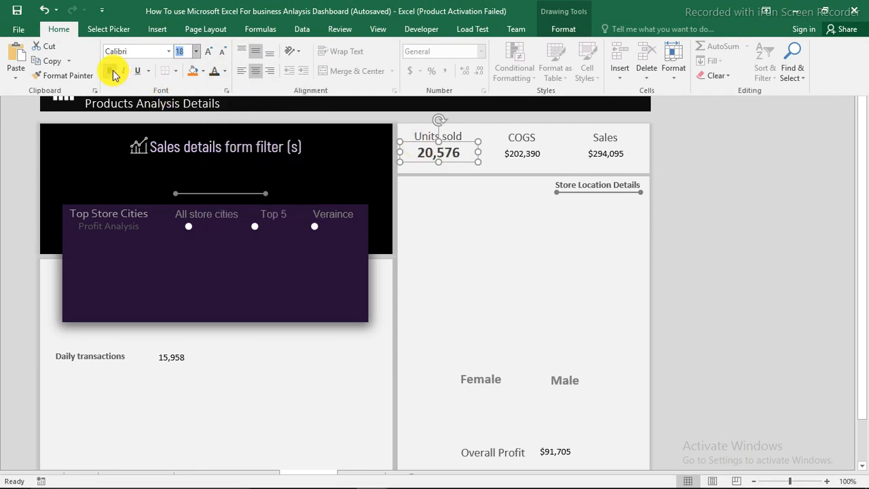
Copy the Units sold value's formatting to the COGS, Sales, Overall Profit and Daily transactions value text boxes.
left_click(68, 75)
left_click(522, 153)
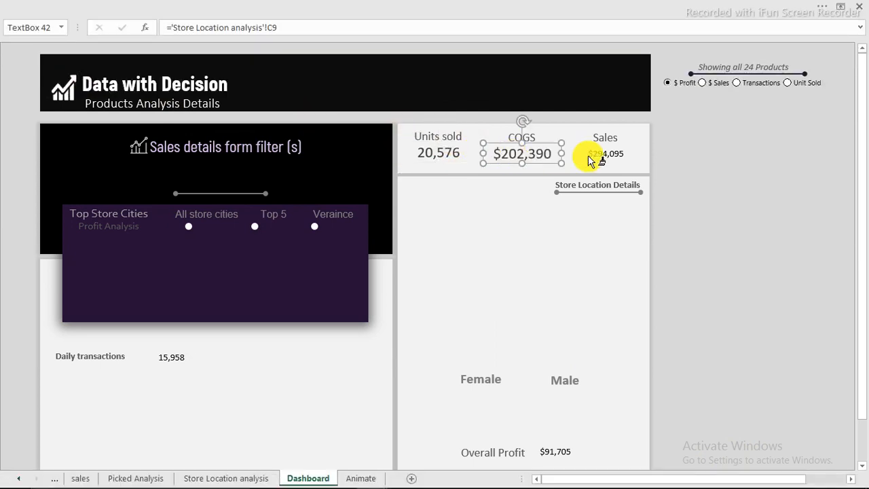
left_click(604, 153)
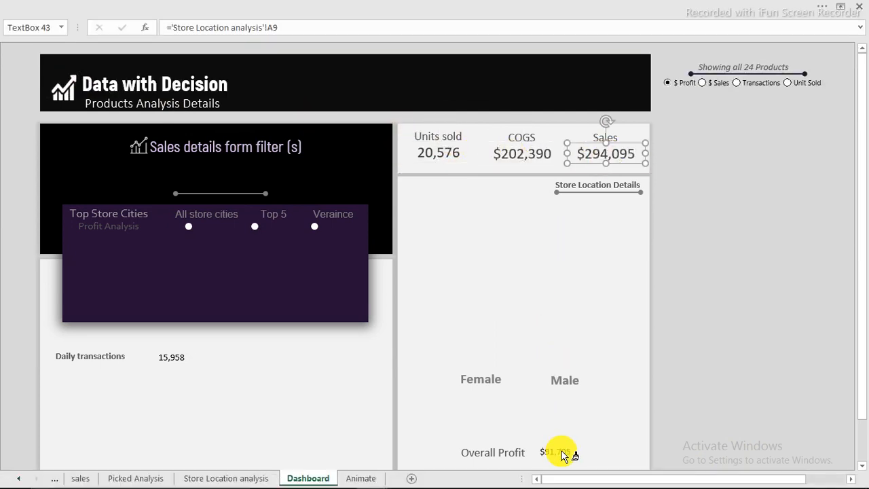
left_click(562, 454)
left_click(173, 357)
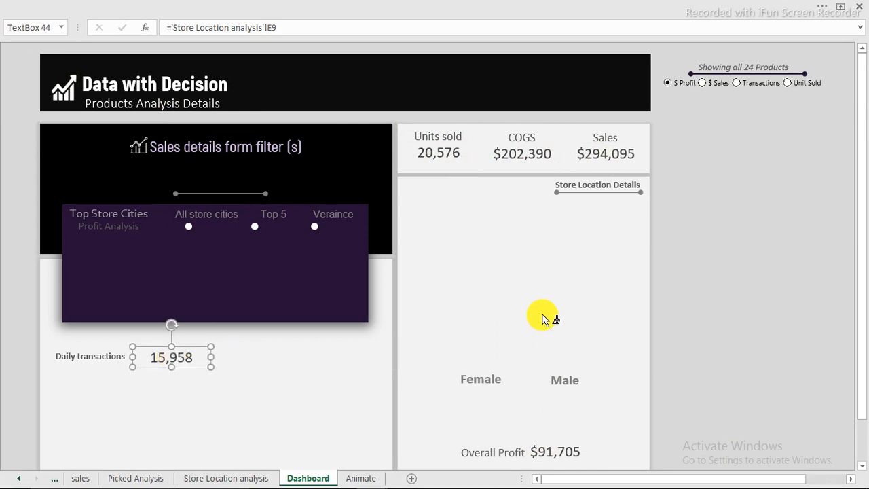
left_click(700, 274)
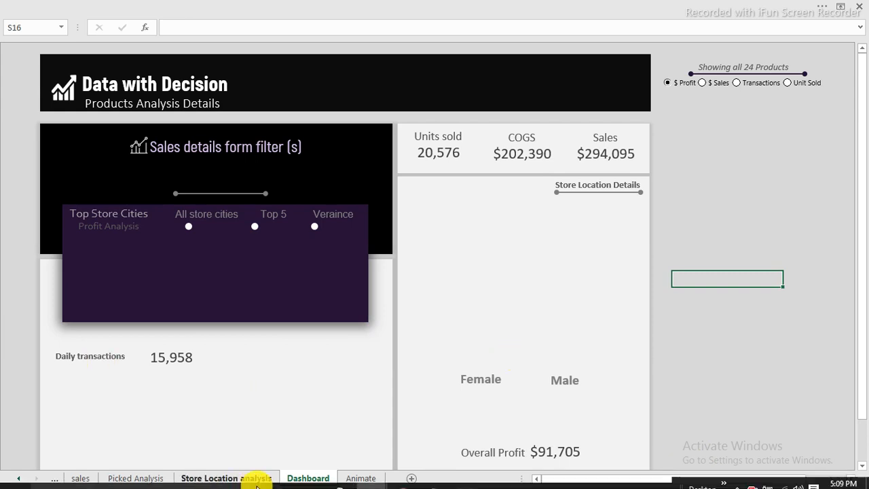
Switch to the Tutorial Excel Dashboard template workbook, examine its daily transactions chart, and return to the dashboard being built.
mouse_move(369, 470)
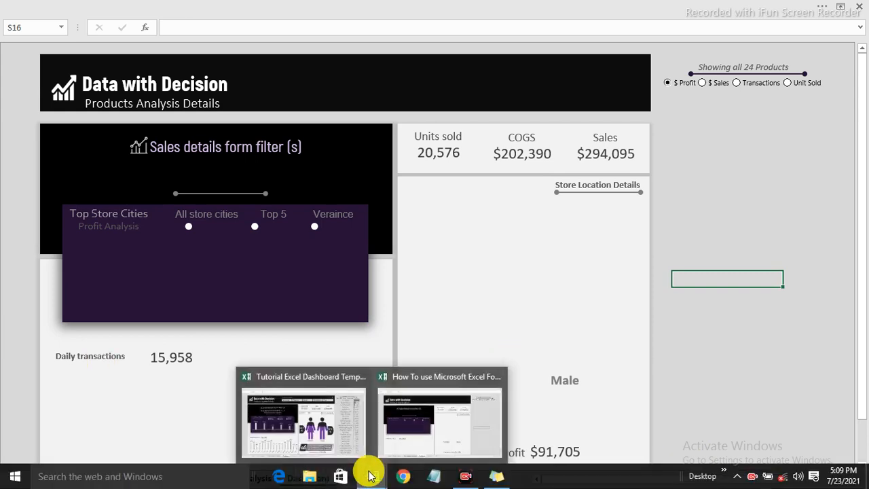
left_click(338, 437)
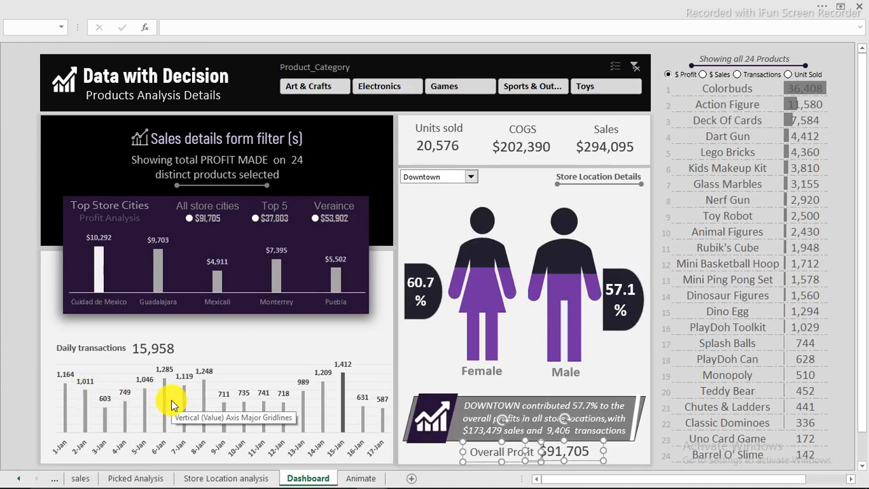
mouse_move(369, 477)
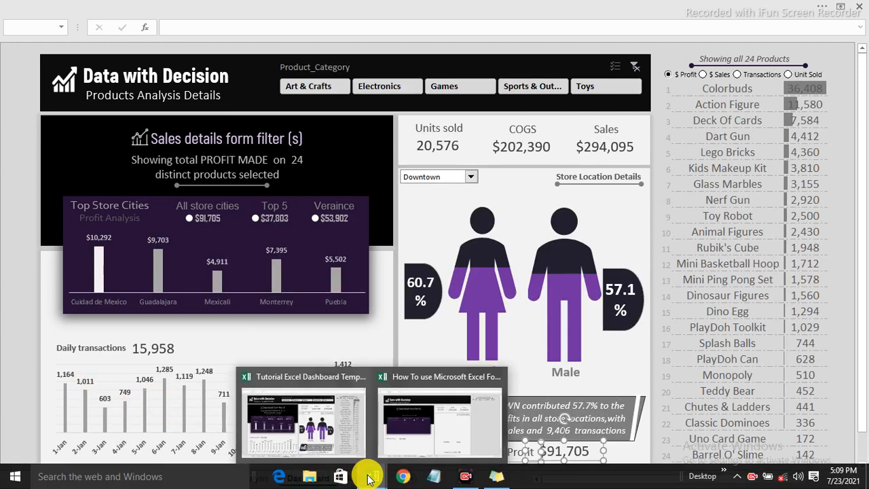
left_click(397, 444)
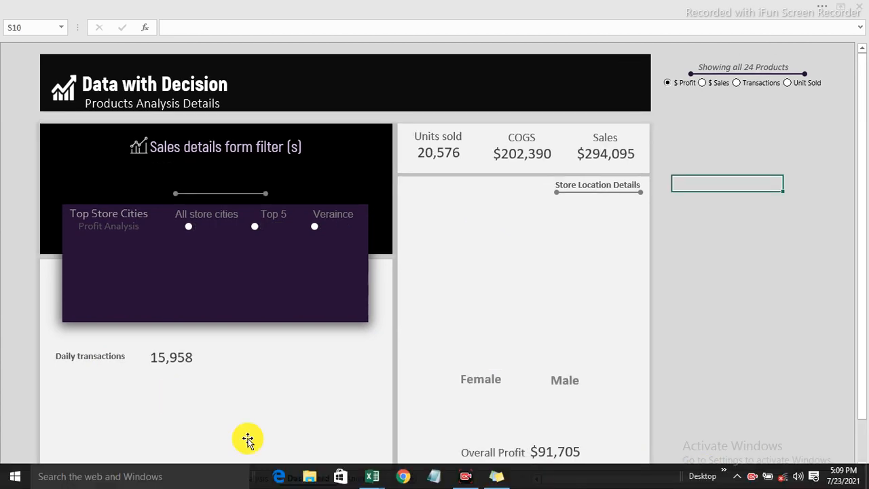
On the Store Location analysis sheet, copy the totals PivotTable in A8:E9 and paste it at cell G8.
left_click(231, 478)
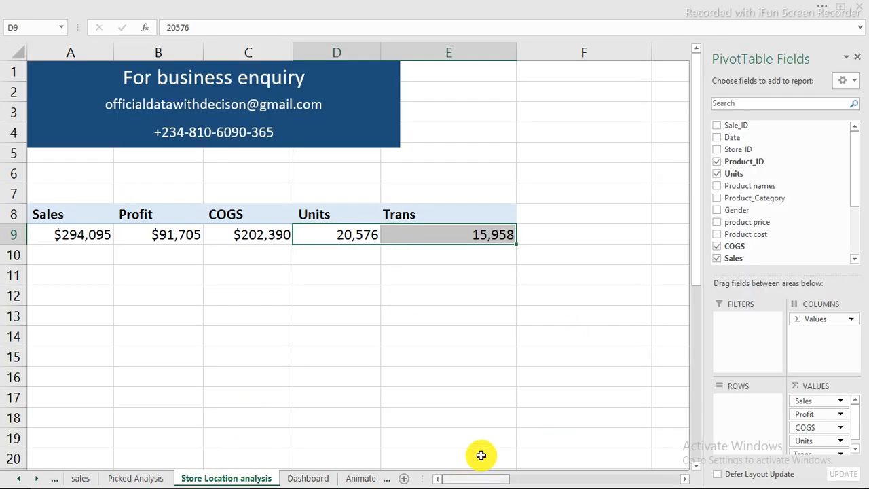
left_click_drag(65, 214, 476, 232)
right_click(477, 233)
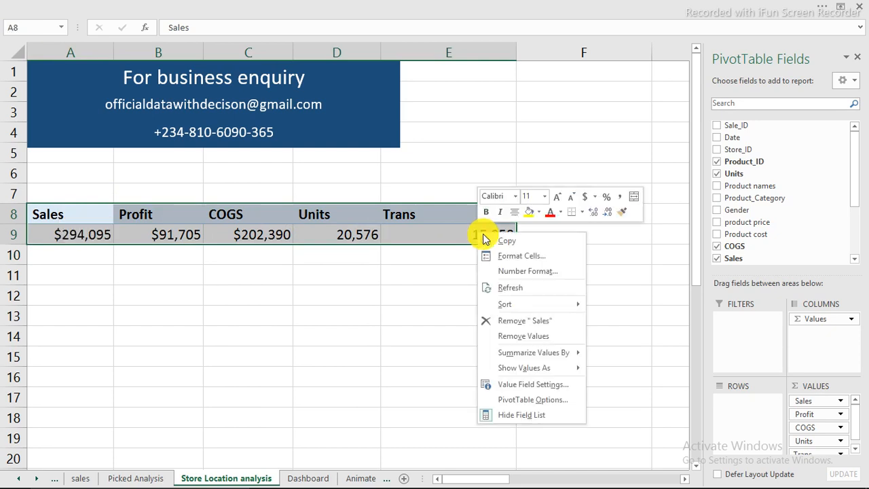
left_click(519, 246)
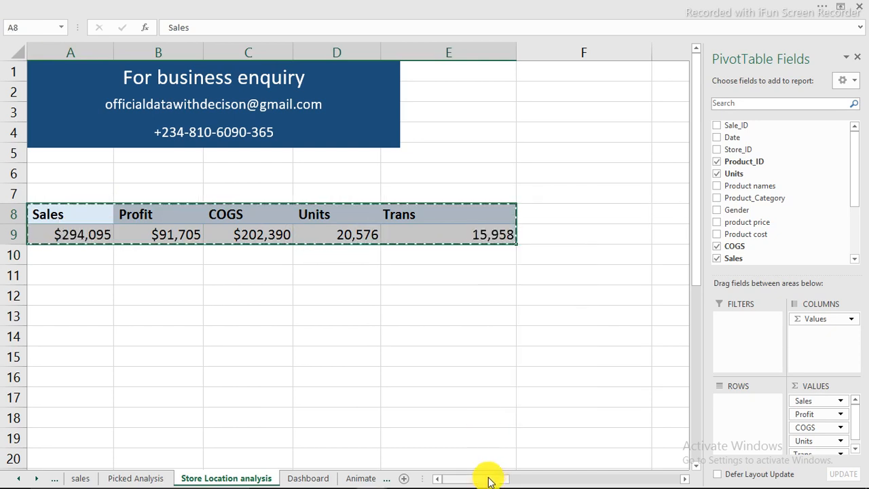
left_click_drag(488, 477, 526, 475)
left_click(329, 217)
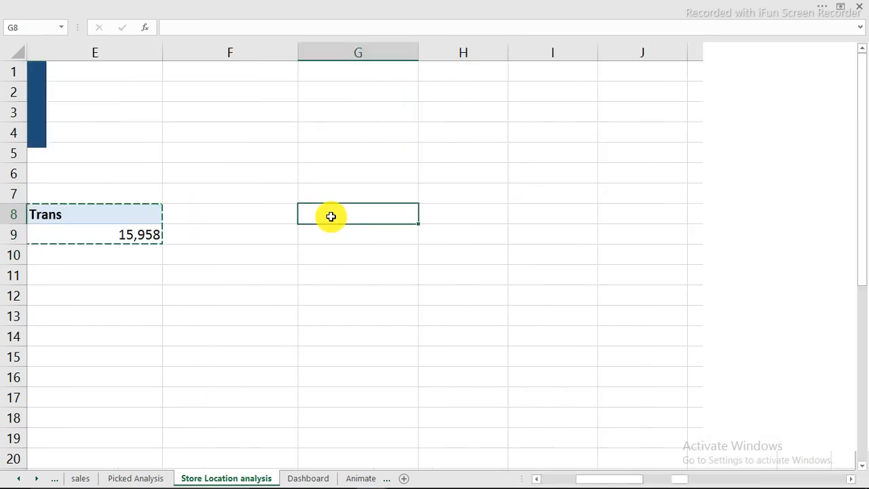
right_click(330, 218)
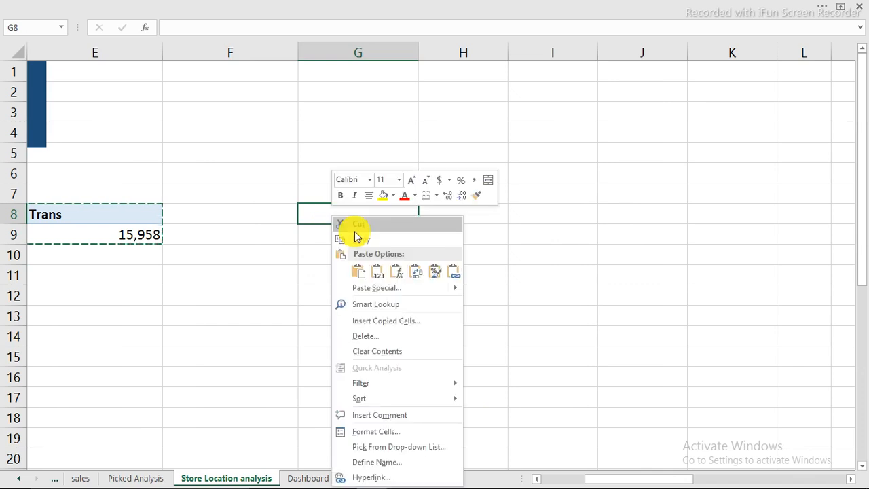
left_click(360, 273)
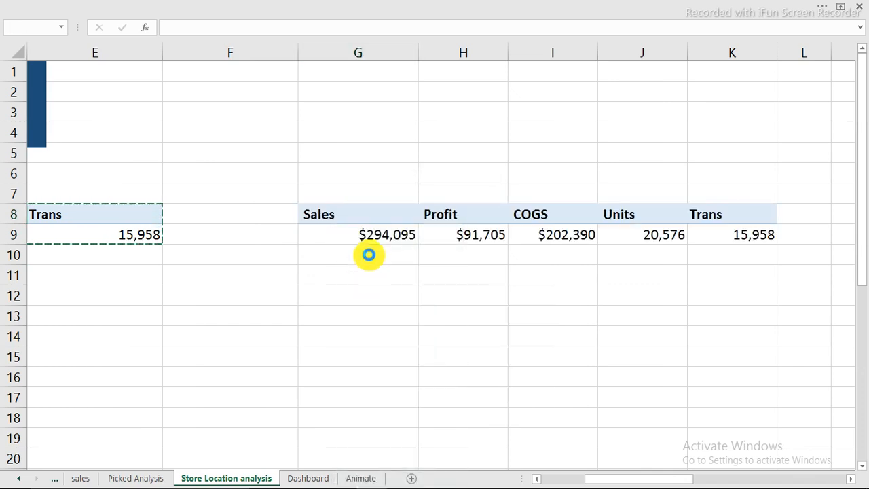
In the copied PivotTable, remove COGS, Sales, Units and Profit, keep Trans as the value, and add Date to the rows.
left_click(381, 237)
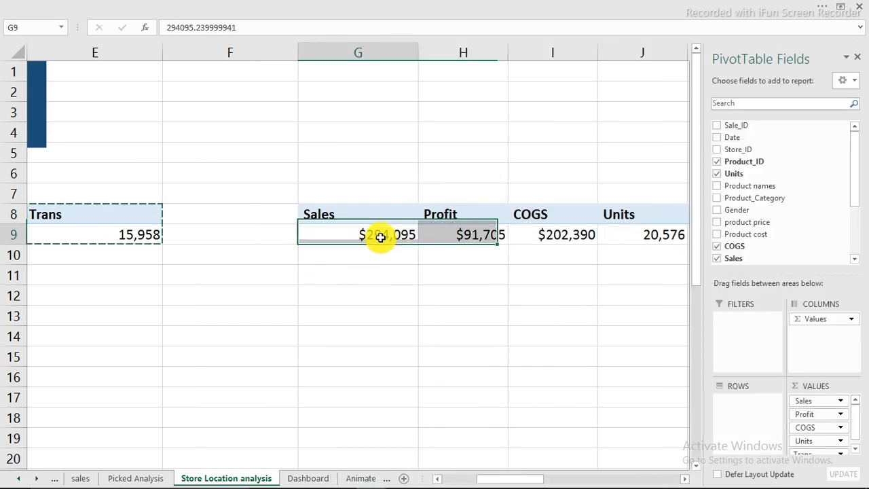
left_click(717, 247)
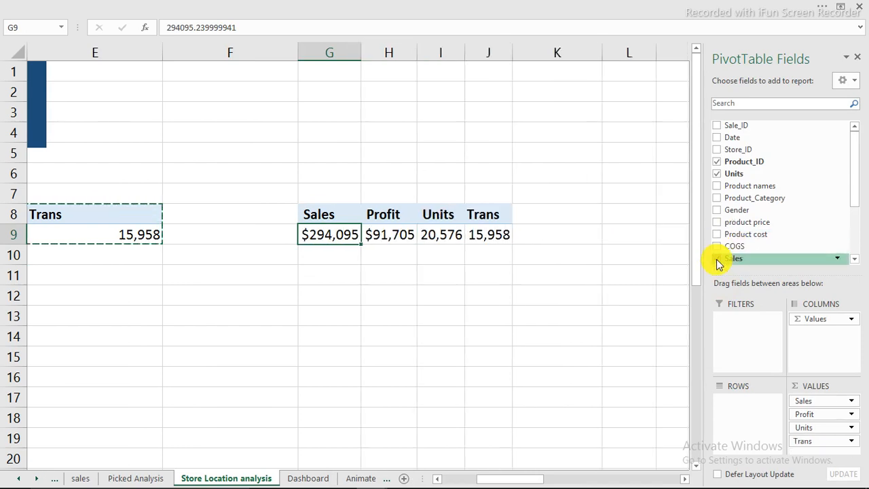
left_click(717, 258)
left_click(716, 170)
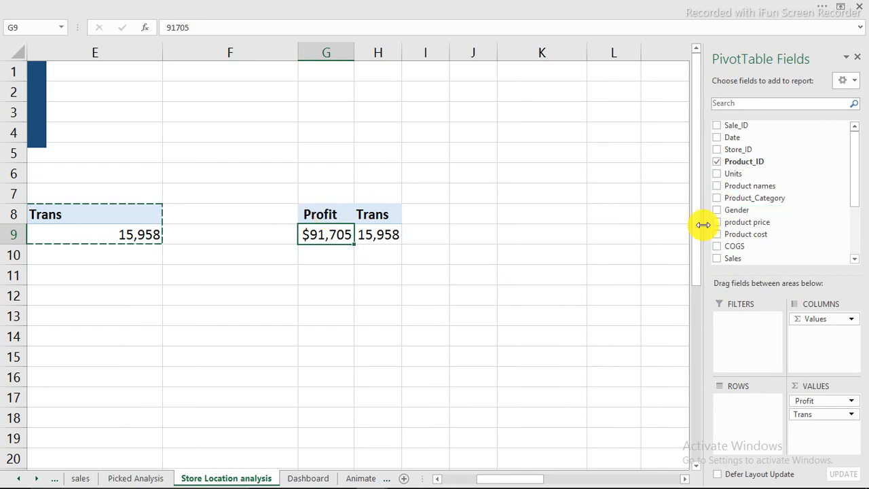
left_click_drag(808, 403, 615, 370)
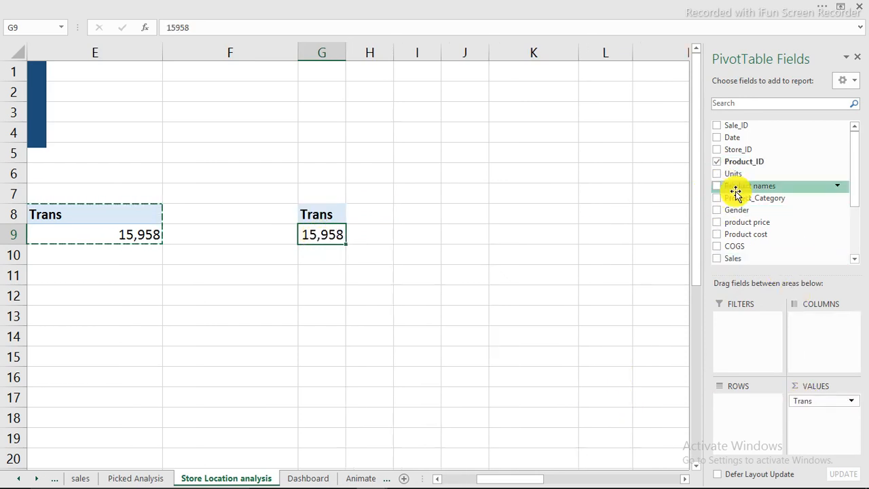
left_click_drag(733, 140, 745, 416)
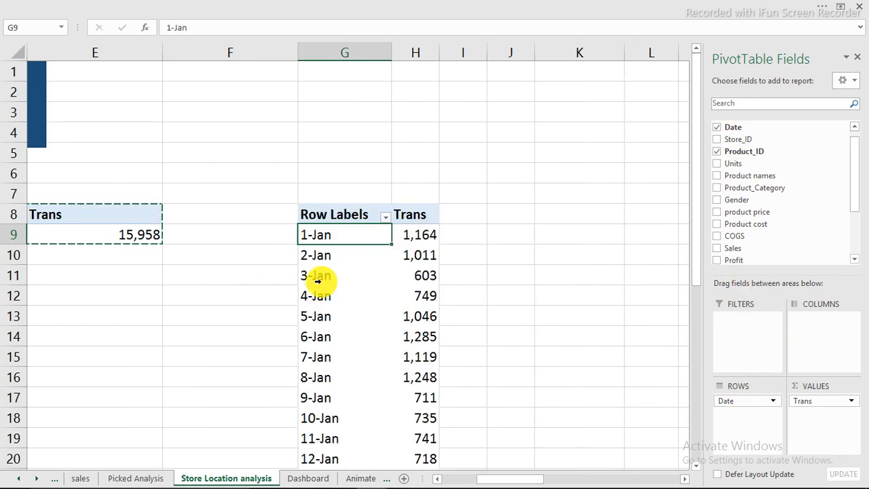
Turn off grand totals for rows and columns in the PivotTable of transactions by date.
left_click(343, 278)
scroll(349, 275, "down", 3)
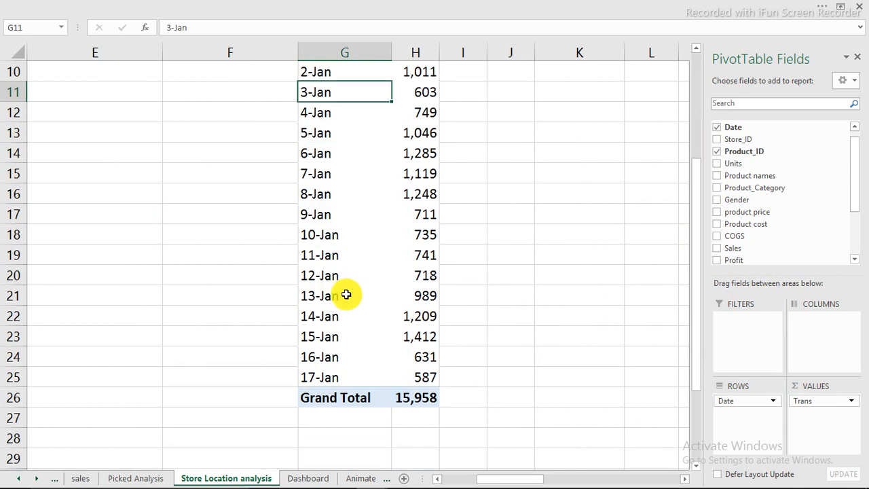
scroll(345, 291, "up", 2)
scroll(345, 275, "down", 2)
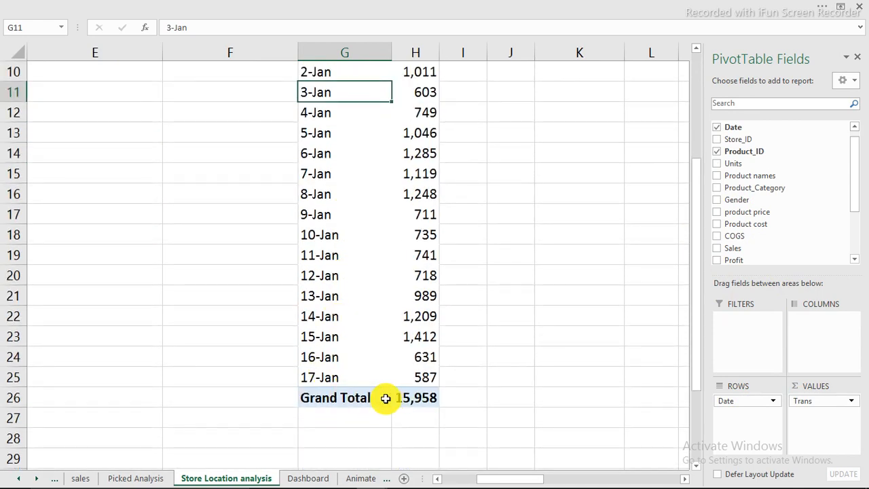
left_click(360, 397)
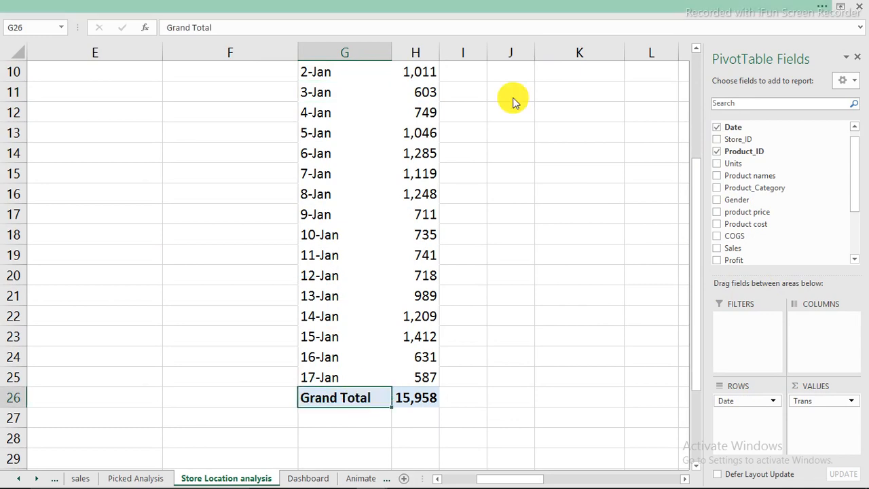
left_click(601, 28)
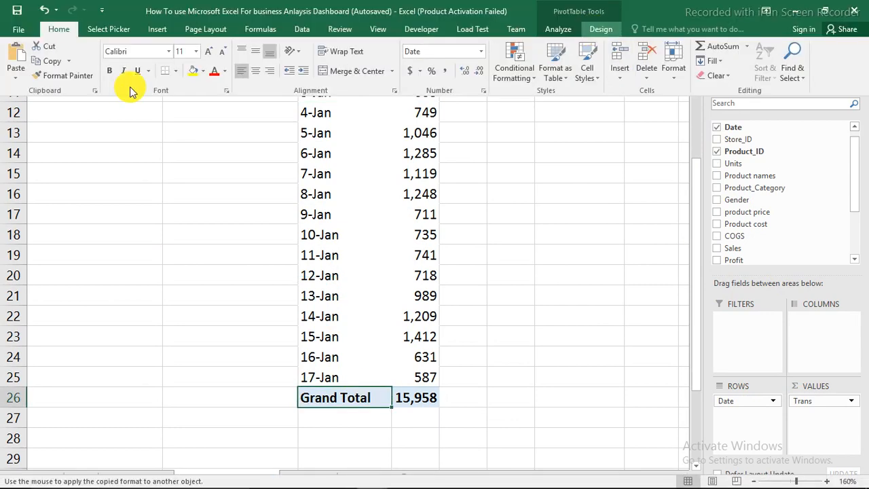
left_click(51, 72)
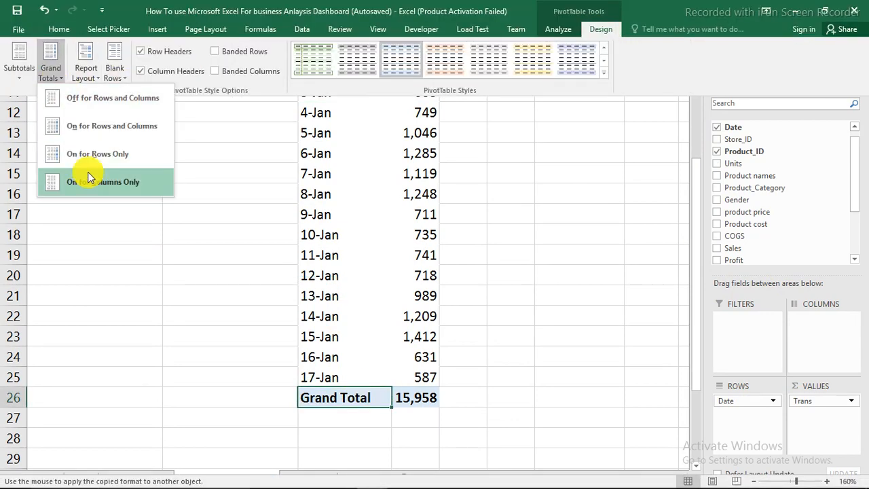
left_click(120, 100)
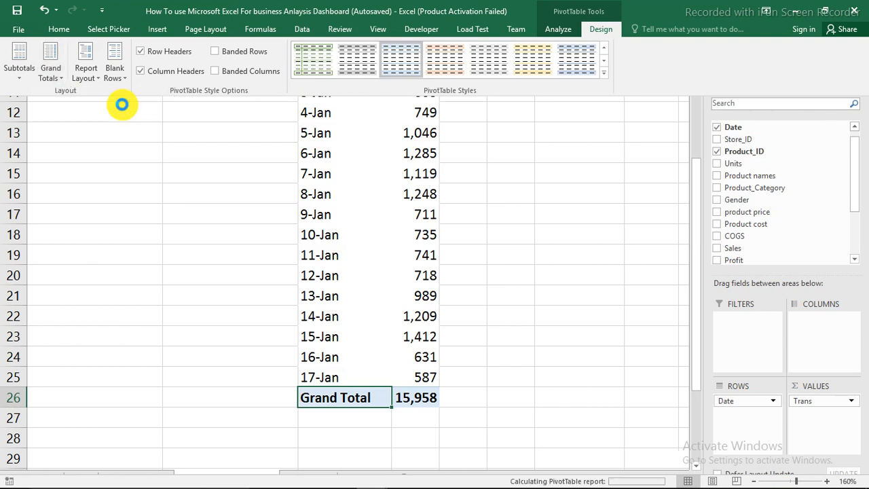
scroll(342, 319, "up", 3)
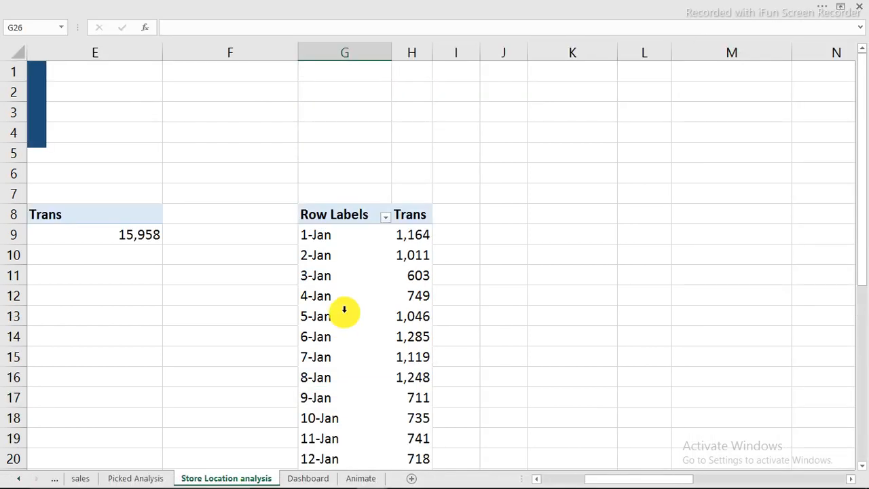
left_click(339, 256)
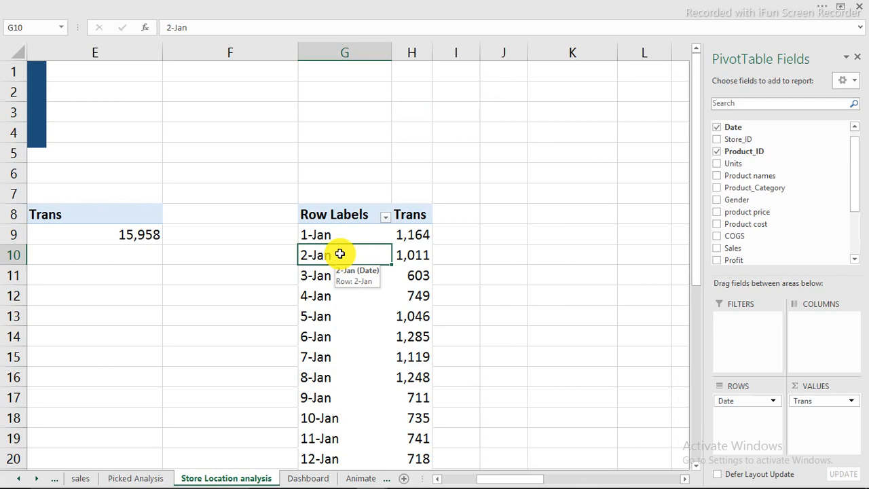
scroll(340, 255, "down", 1)
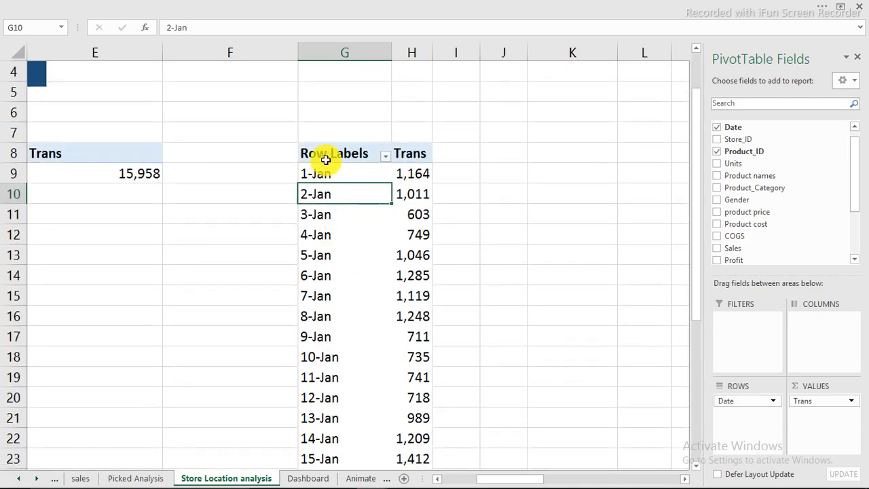
Show the PivotTable of transactions by date in tabular form.
left_click(626, 6)
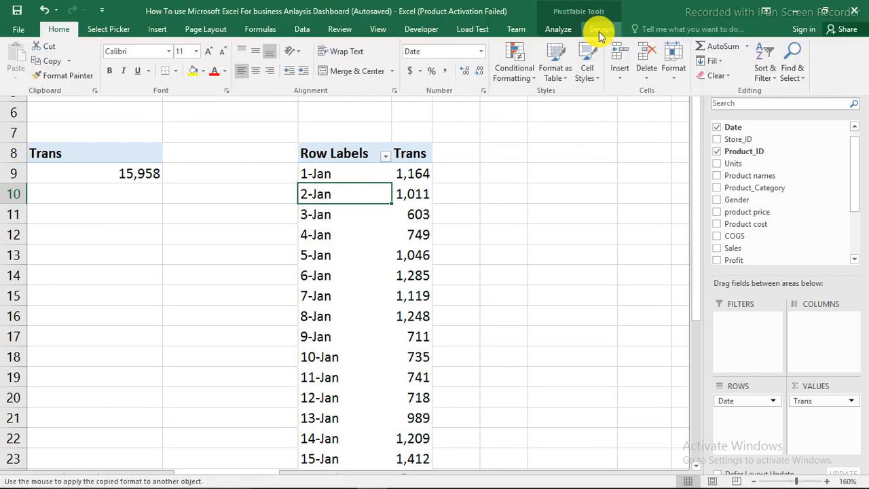
left_click(599, 30)
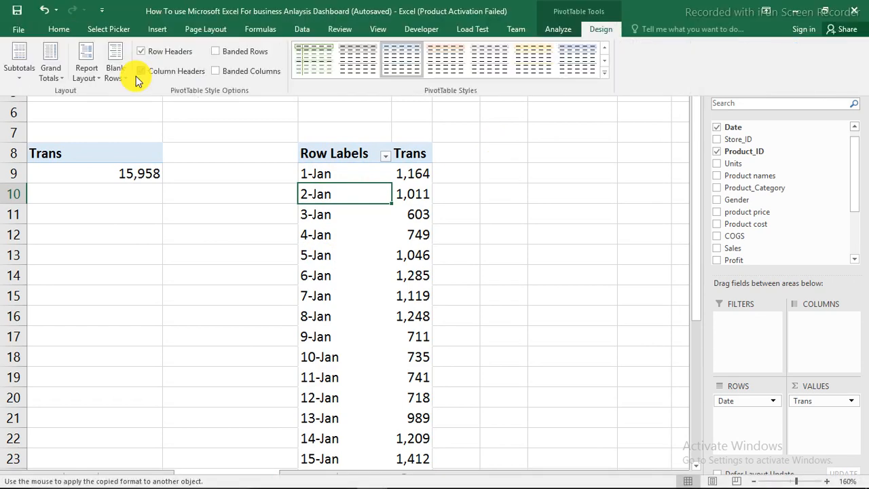
left_click(83, 75)
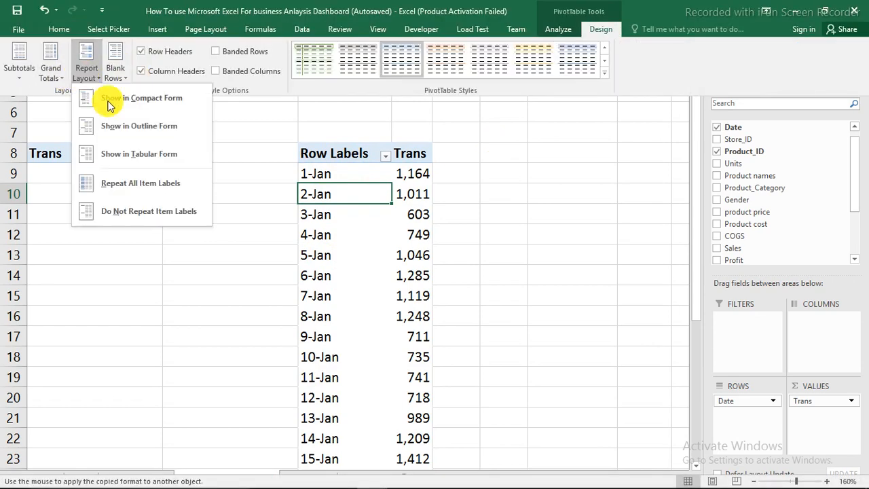
left_click(140, 153)
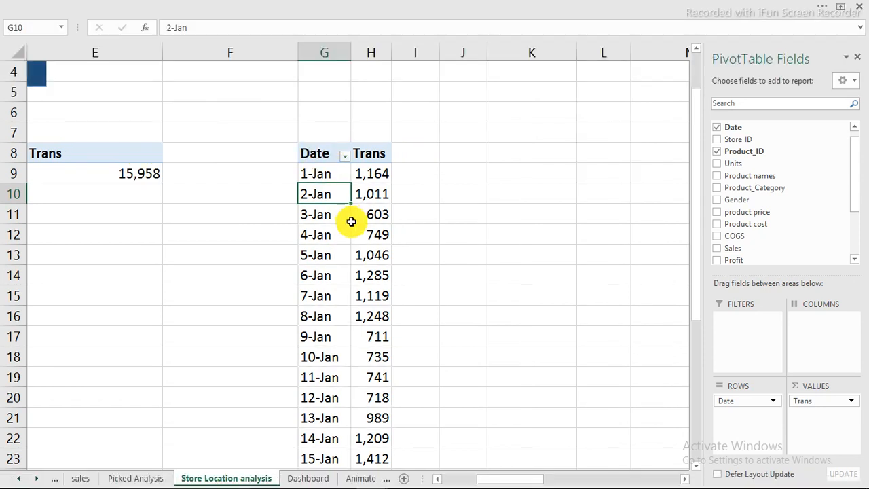
Insert a 2-D clustered column PivotChart from the daily transactions PivotTable.
left_click(351, 222)
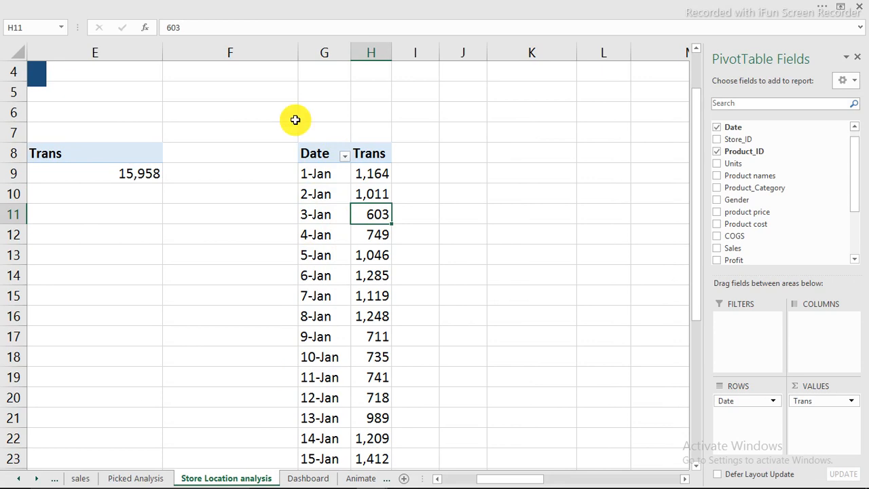
left_click(327, 6)
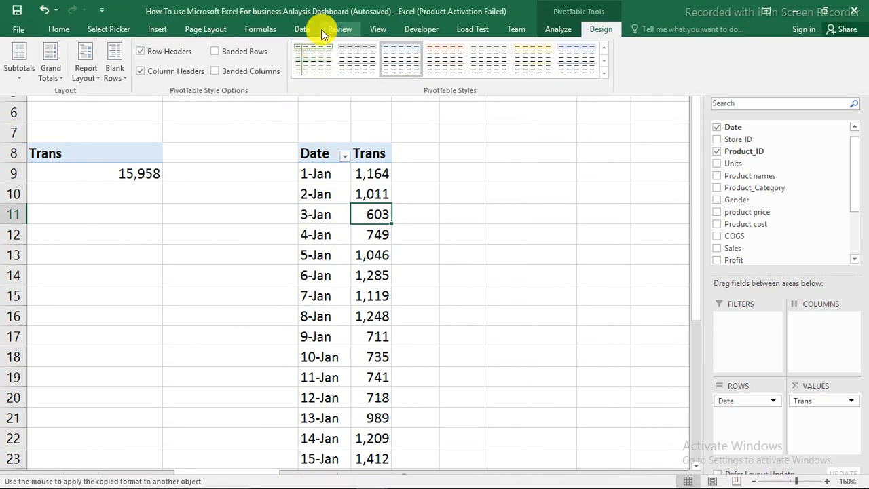
left_click(154, 30)
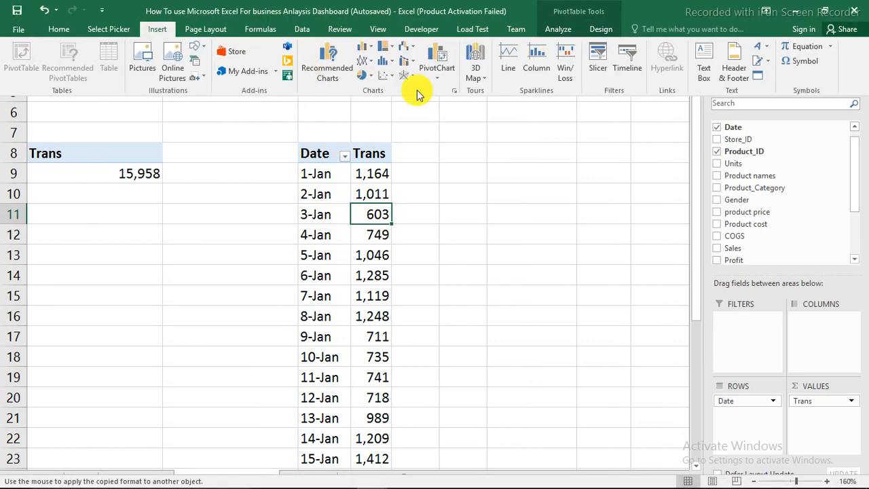
left_click(366, 46)
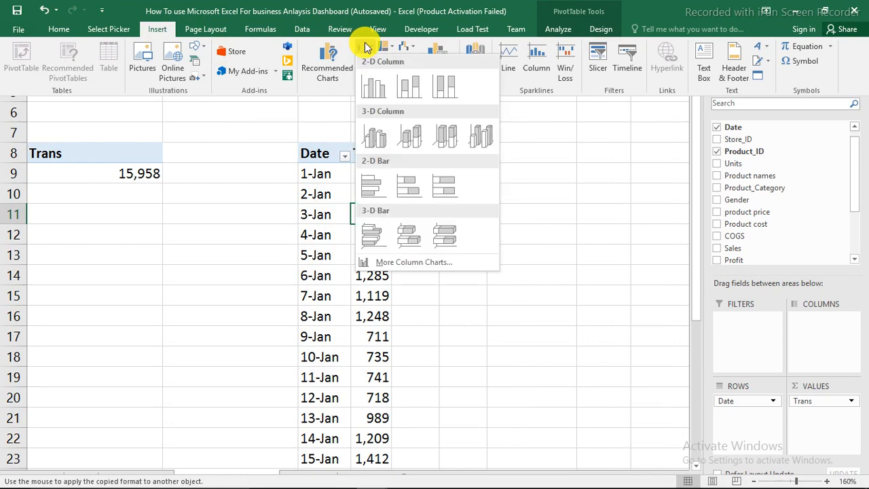
left_click(378, 89)
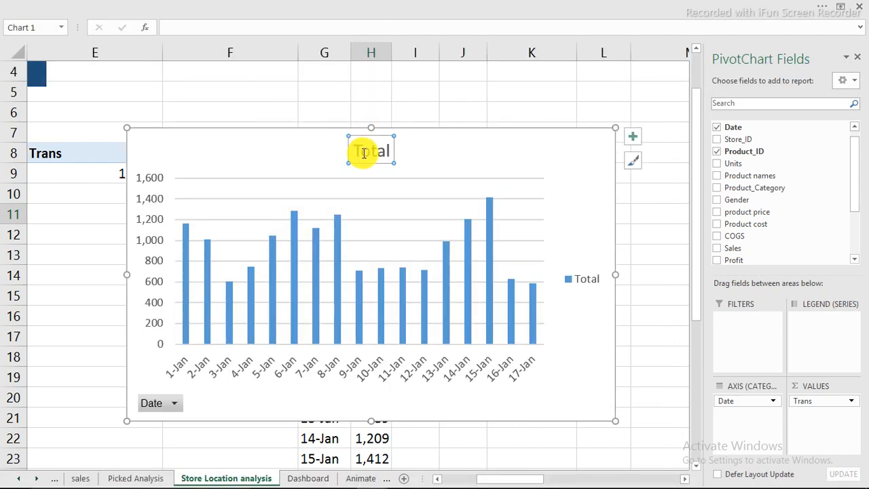
Remove the title and legend from the column PivotChart and shrink the chart.
left_click_drag(364, 152, 579, 261)
key("Delete")
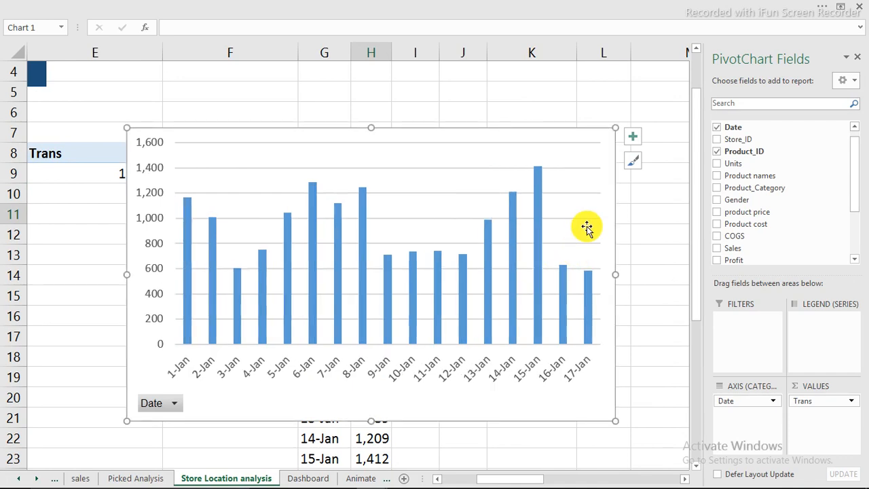
left_click_drag(126, 127, 219, 254)
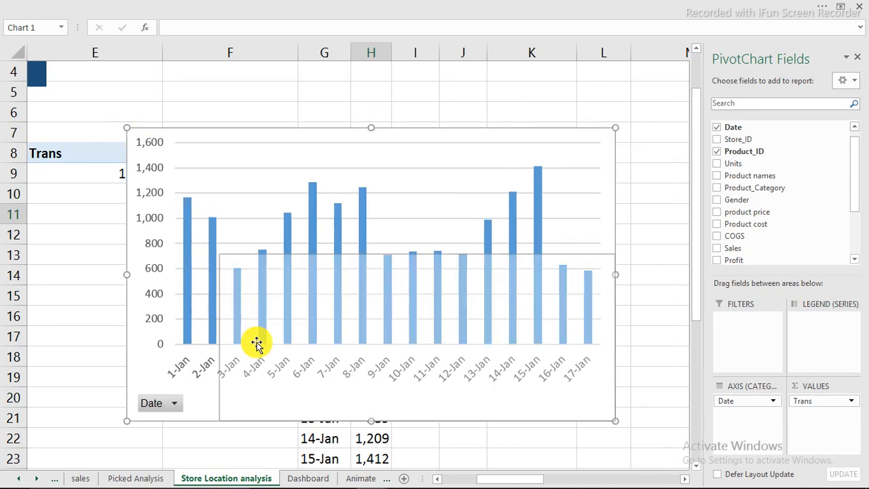
Hide all field buttons on the column PivotChart and delete its horizontal gridlines.
right_click(239, 405)
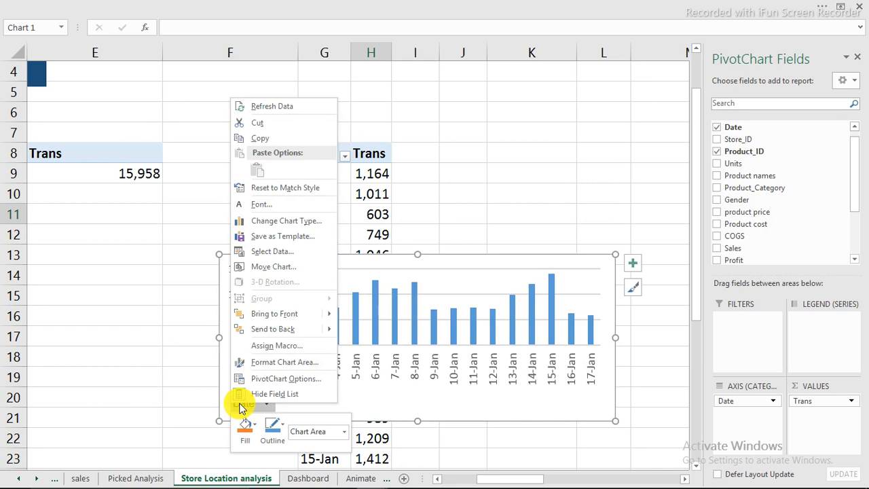
right_click(239, 406)
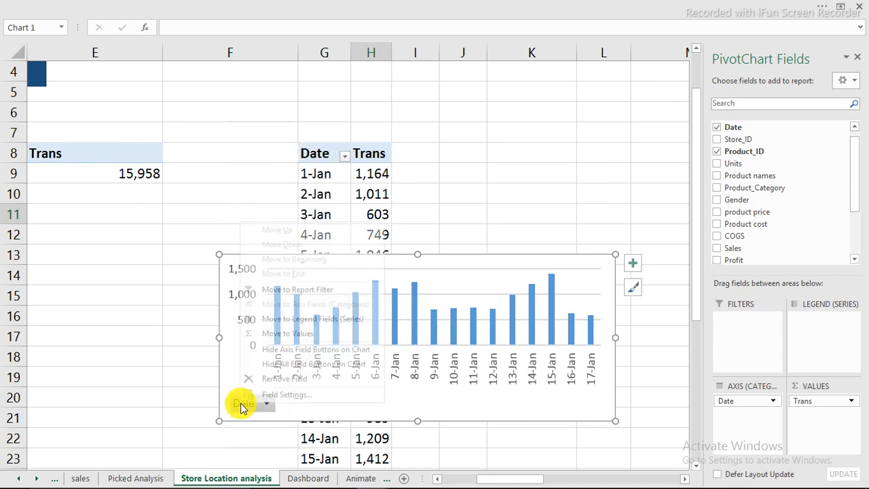
left_click(279, 364)
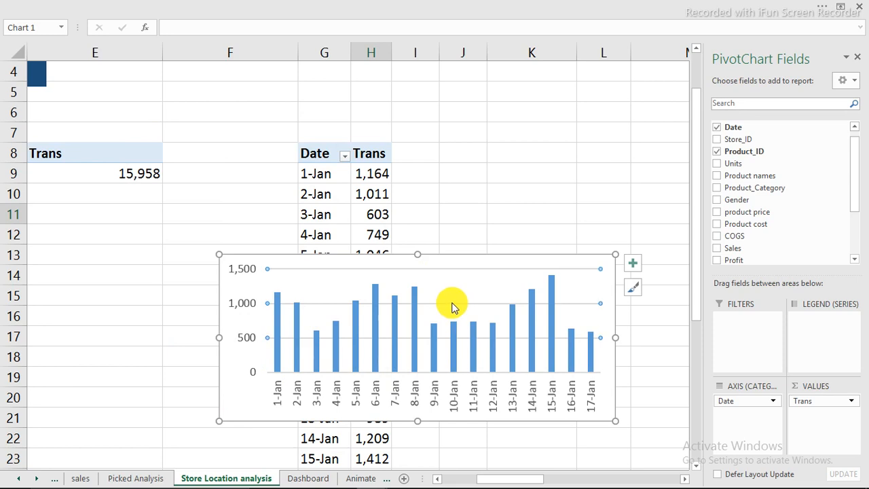
key("Delete")
Delete the column PivotChart from the Store Location analysis sheet.
left_click_drag(470, 254, 284, 188)
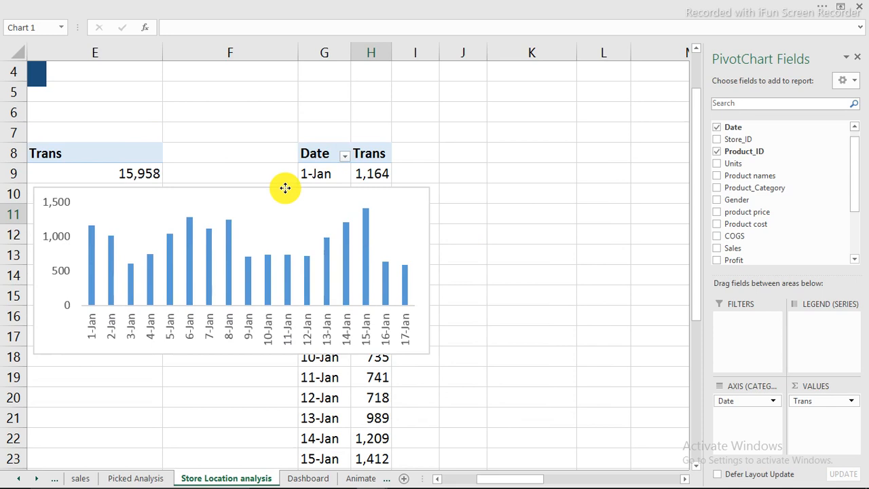
left_click_drag(284, 188, 284, 188)
key("Delete")
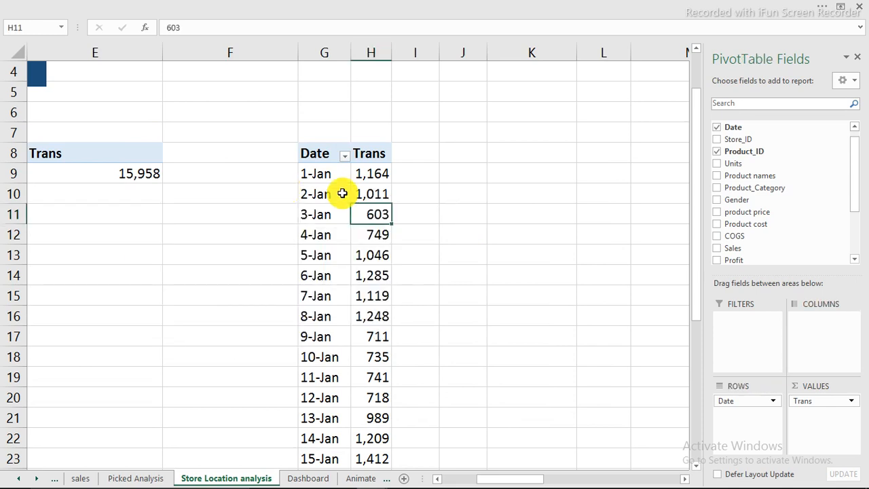
Link cell J8 to the Date header with =G8 and fill the formula across J8:K25 to mirror the PivotTable.
left_click(452, 172)
left_click(470, 150)
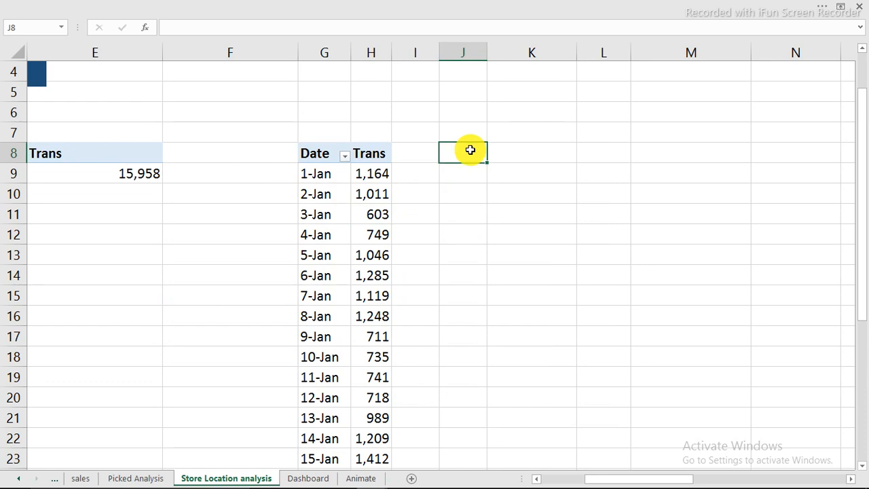
type("=")
left_click(326, 152)
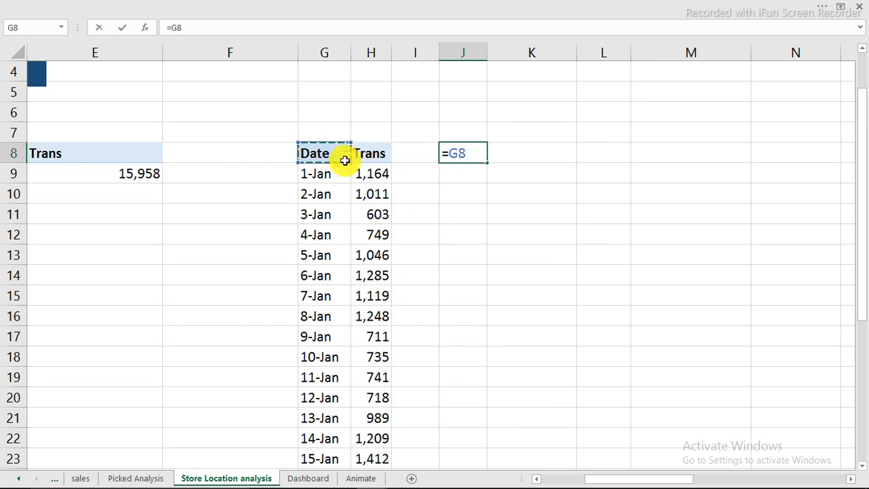
key("Return")
left_click(472, 156)
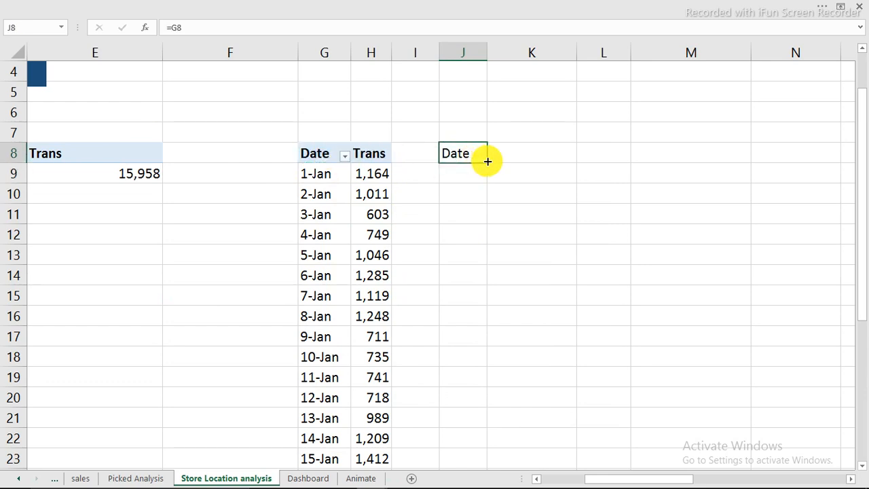
left_click_drag(488, 161, 520, 399)
Add the header Max in cell L8 beside the linked Date and Trans columns.
scroll(520, 383, "up", 3)
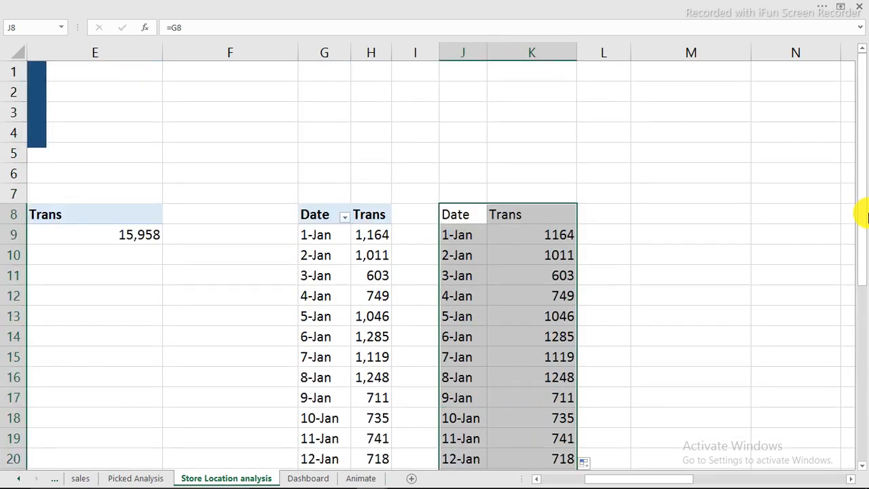
left_click_drag(865, 221, 859, 283)
left_click(607, 112)
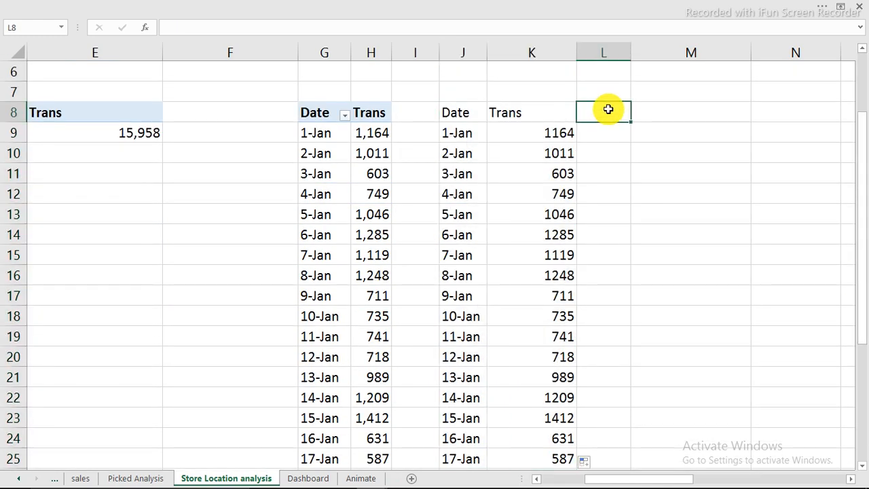
type("Max")
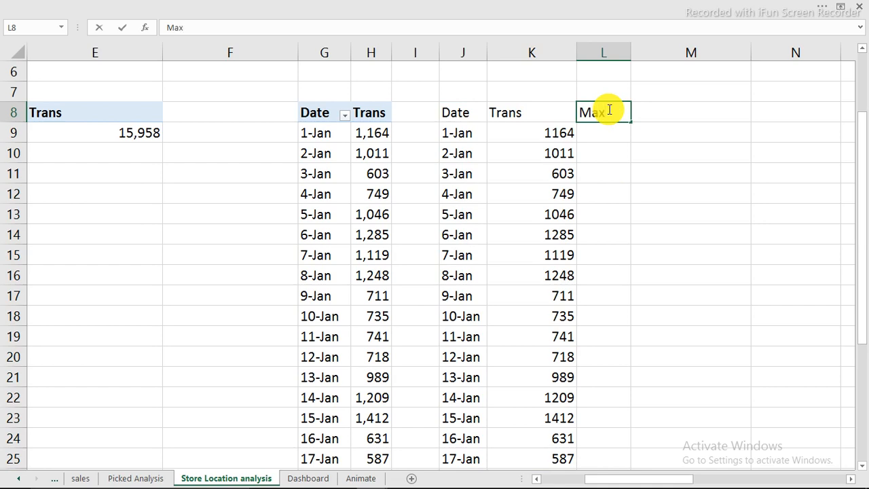
key("Return")
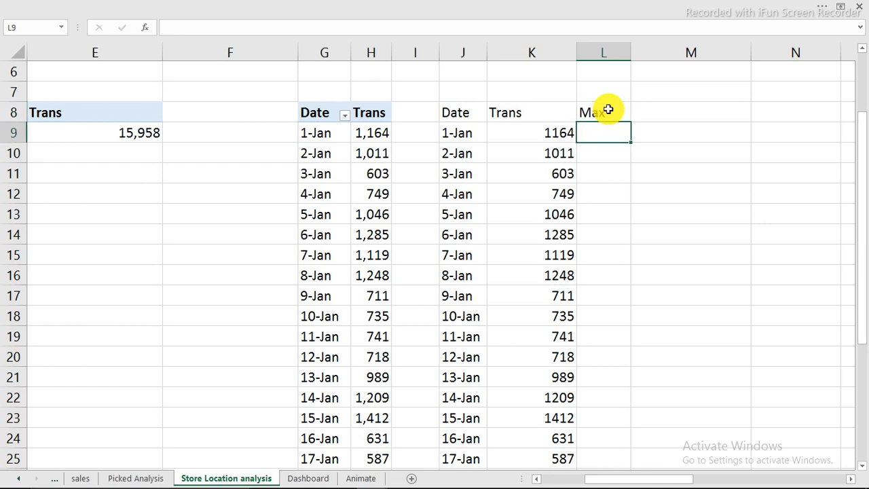
In L9, start an IF formula that tests whether K9 equals MAX($K$9:$K$25), with the range locked as absolute.
type("=if")
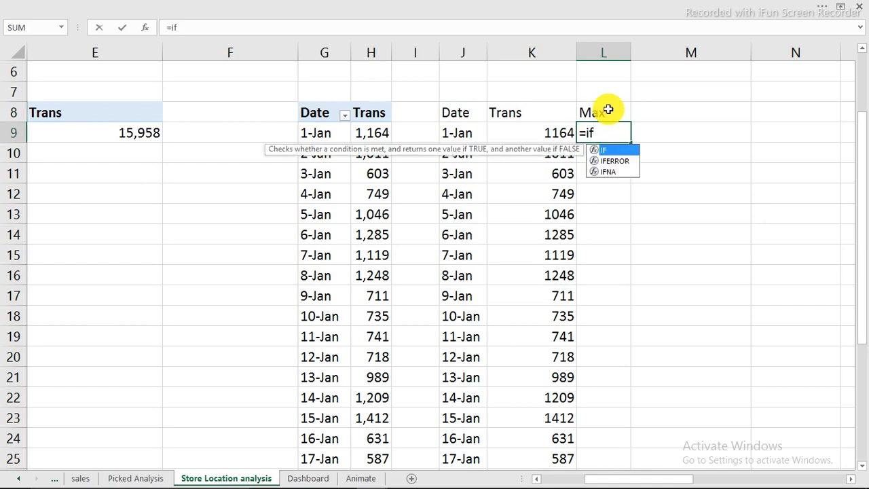
key("Tab")
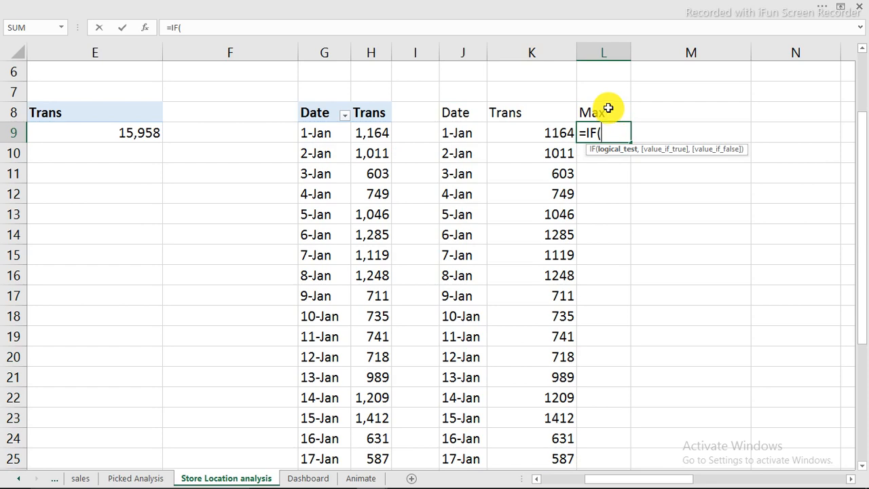
left_click(533, 134)
type("=")
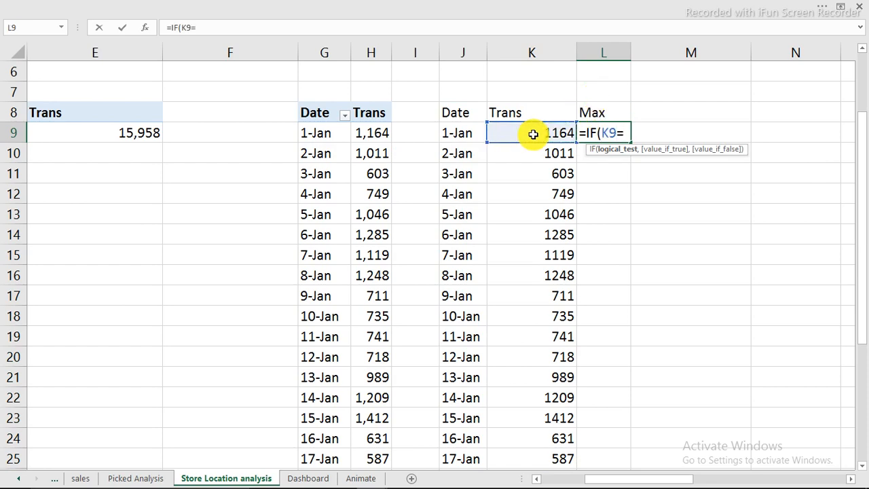
type("max")
key("Tab")
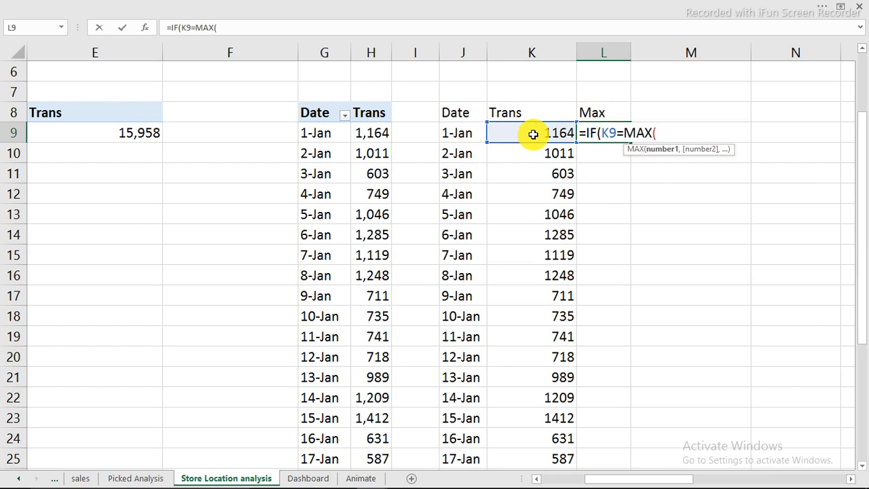
left_click_drag(533, 134, 558, 460)
scroll(558, 457, "down", 2)
scroll(558, 455, "up", 3)
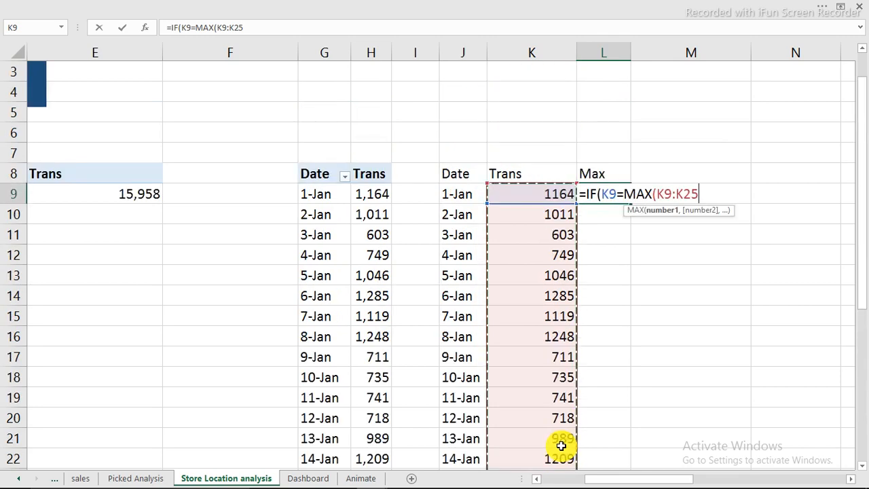
scroll(560, 446, "down", 1)
scroll(565, 422, "down", 1)
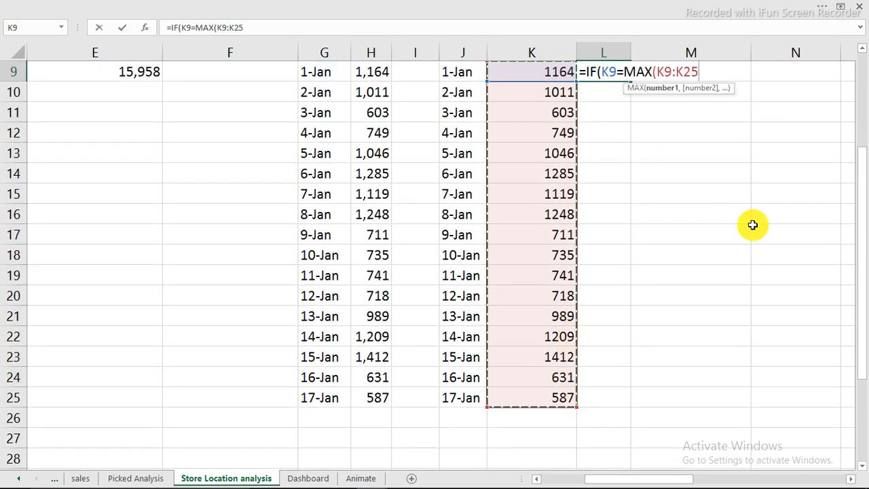
scroll(848, 194, "up", 1)
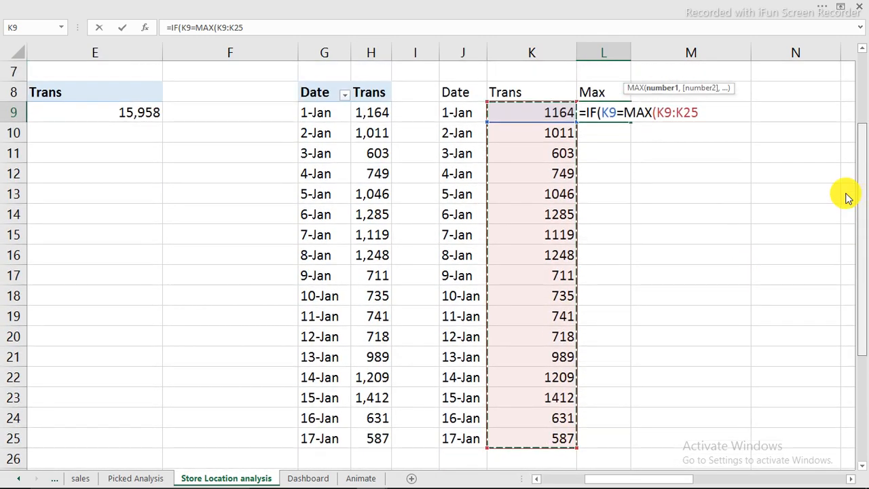
left_click(655, 112)
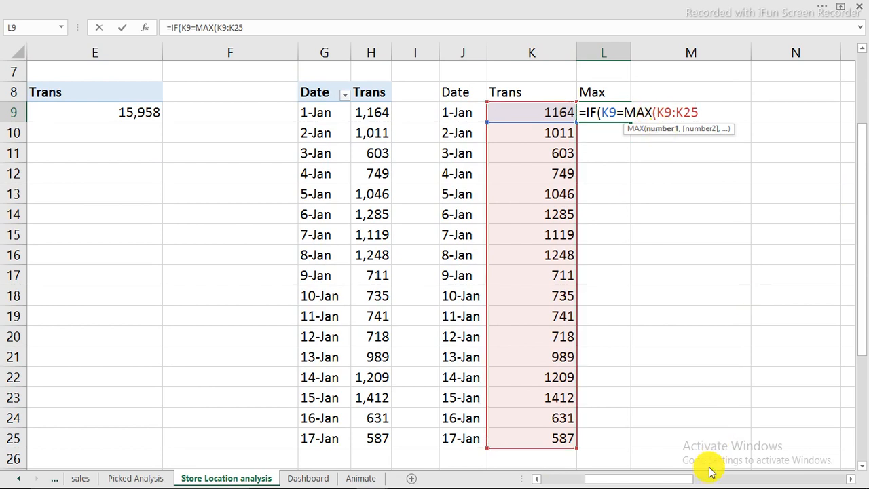
key("F4")
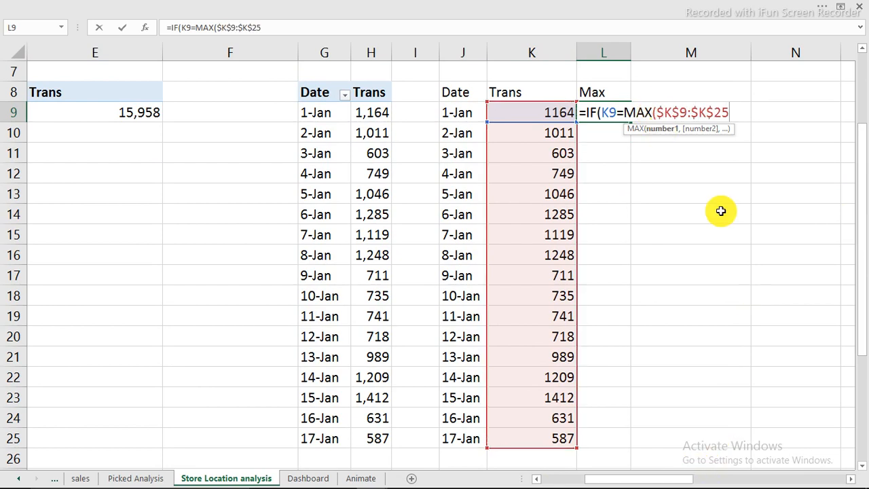
type("),")
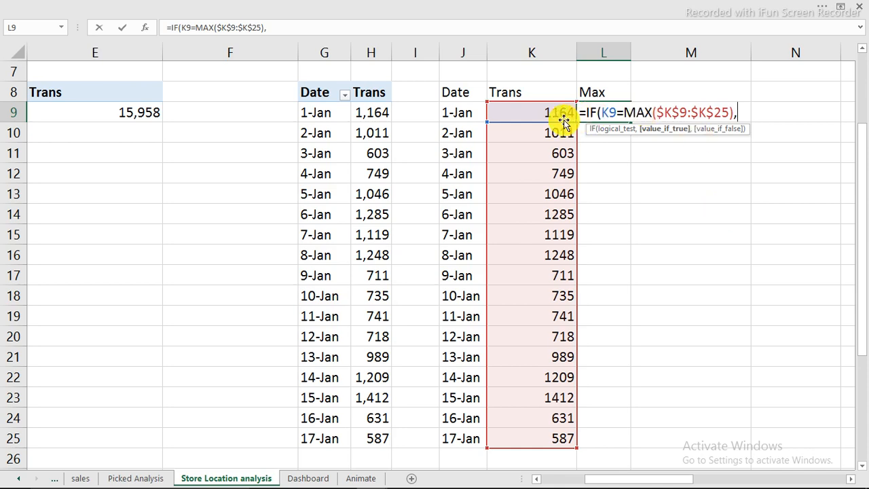
Complete the IF formula in L9 so it returns K9 when true and NA() when false.
left_click(534, 112)
type(",")
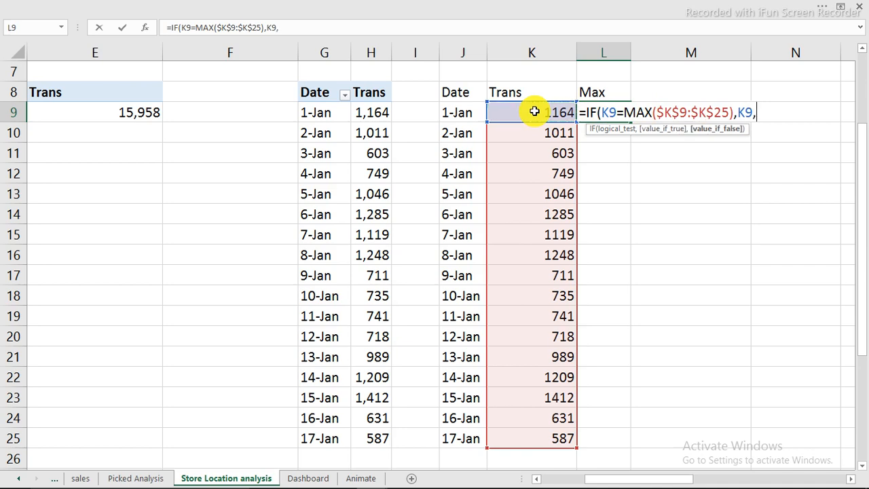
type("na")
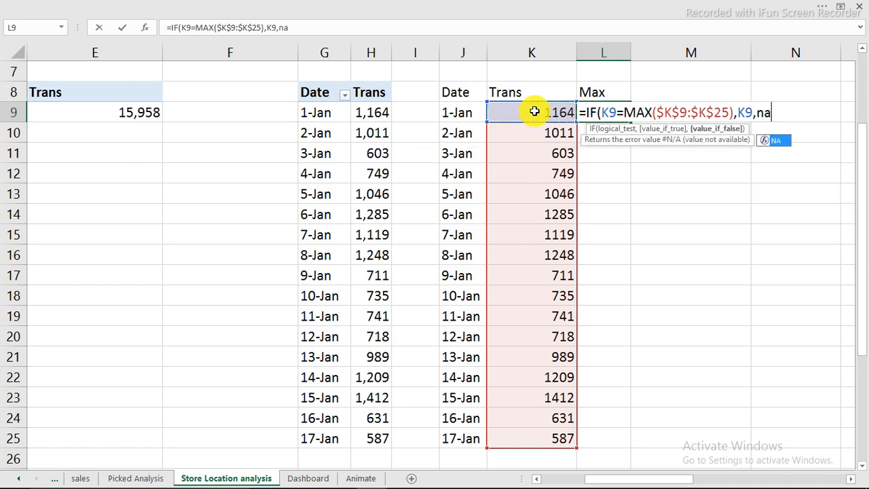
key("Tab")
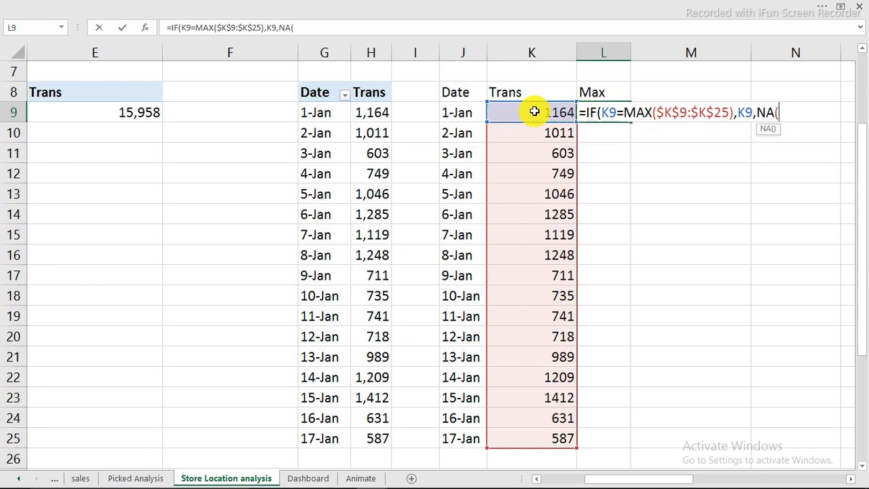
type("))")
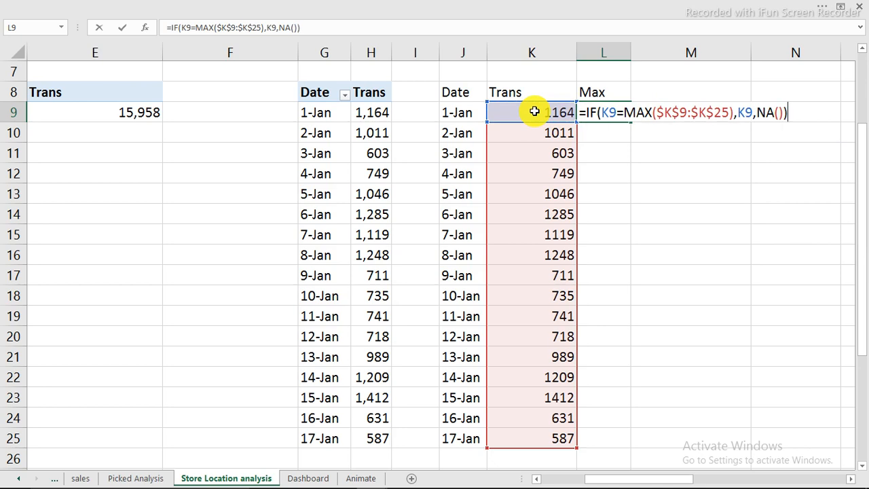
key("Return")
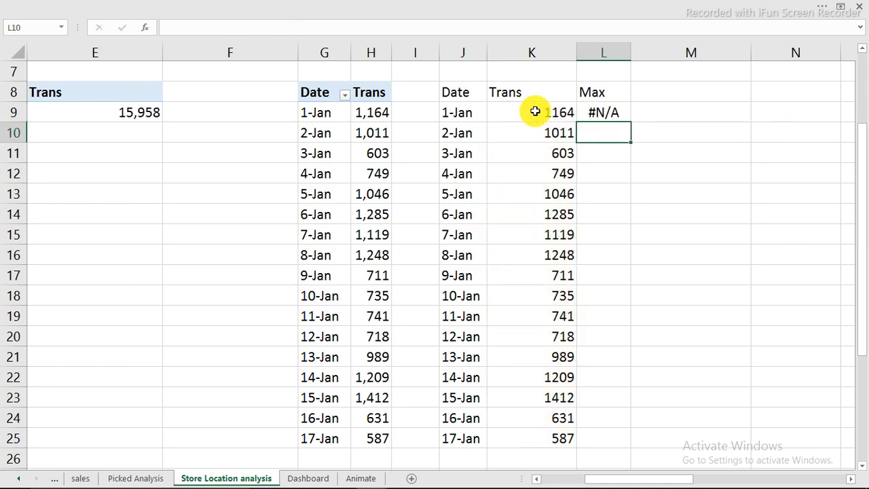
Fill the Max formula from L9 down to L25 and check the 15-Jan row against its Trans value.
left_click(614, 110)
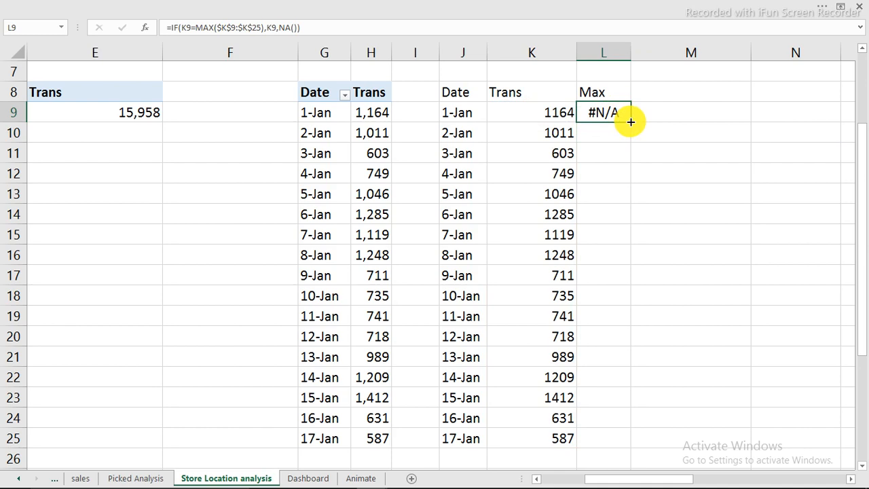
double_click(631, 123)
left_click(604, 398)
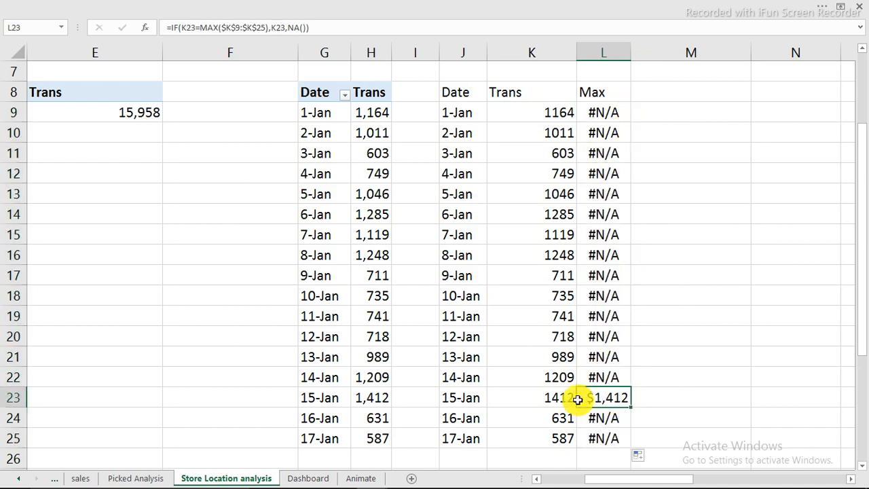
mouse_move(577, 399)
left_mouse_down()
mouse_move(568, 400)
mouse_move(577, 399)
left_mouse_up()
left_click(537, 401)
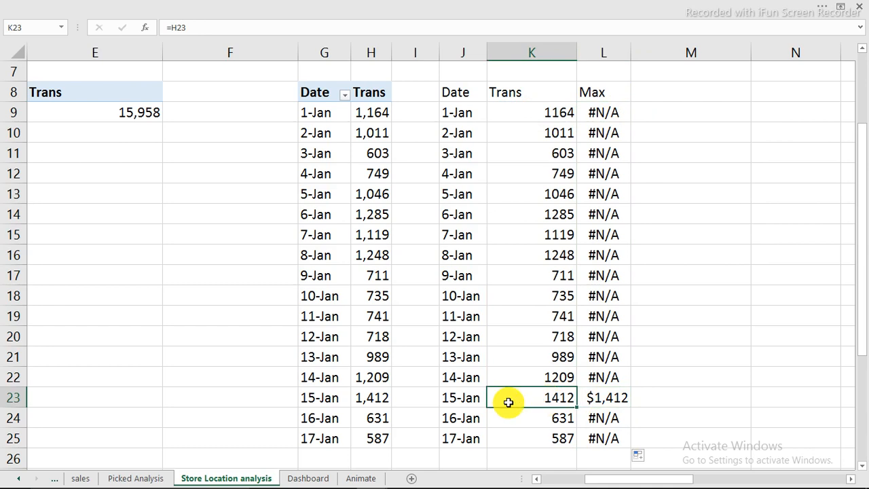
left_click(580, 396)
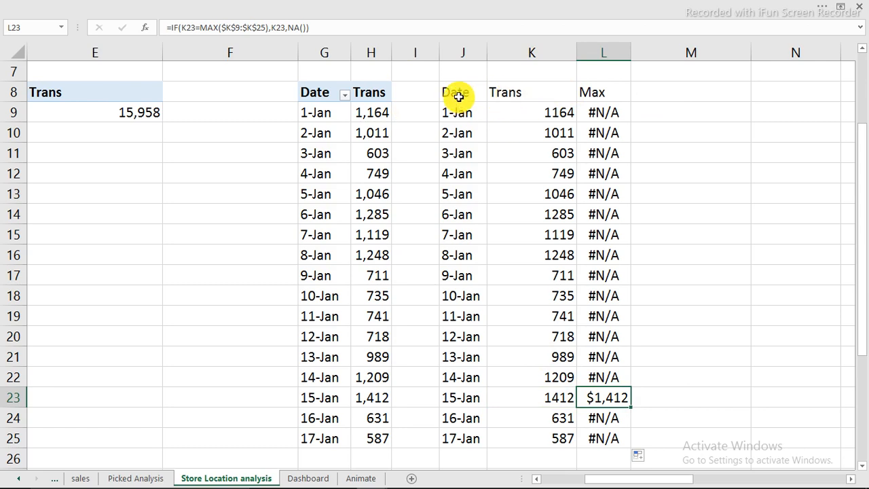
Insert a Clustered Column chart from the linked Date and Trans data in J8:K25, using the recommended charts.
mouse_move(458, 93)
left_mouse_down()
mouse_move(550, 363)
mouse_move(549, 436)
left_mouse_up()
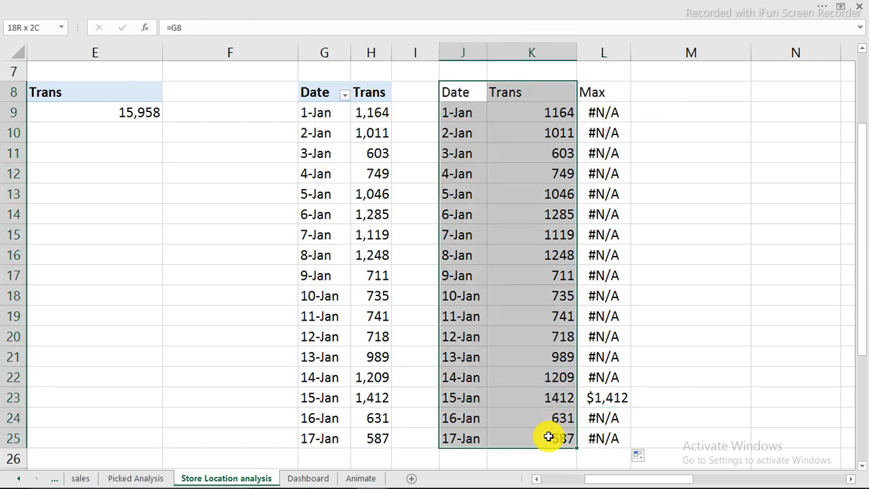
left_click(305, 6)
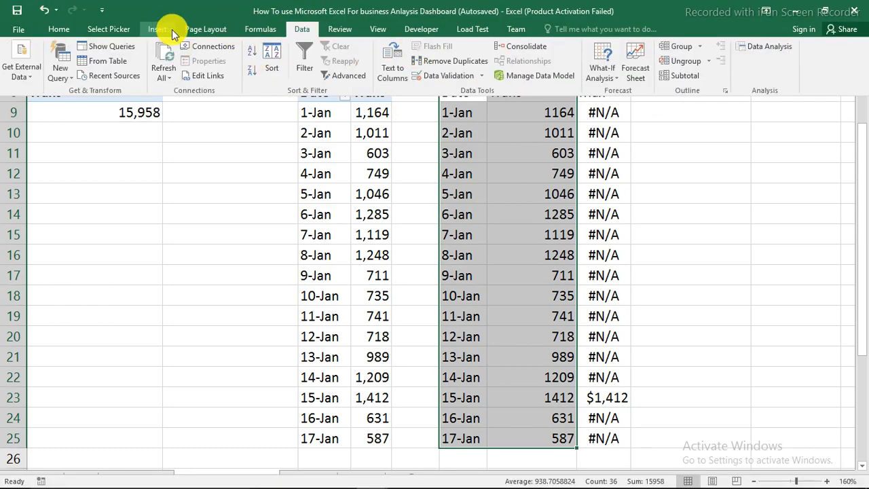
left_click(169, 30)
left_click(367, 49)
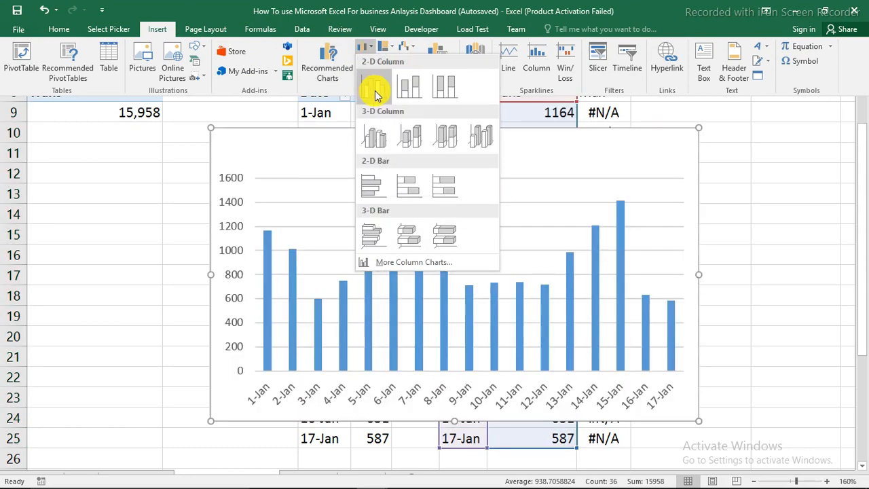
left_click(328, 55)
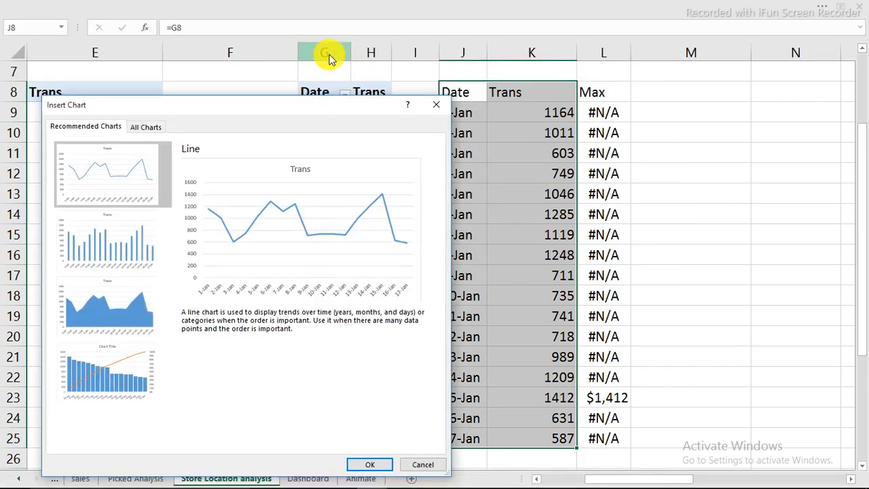
left_click(140, 226)
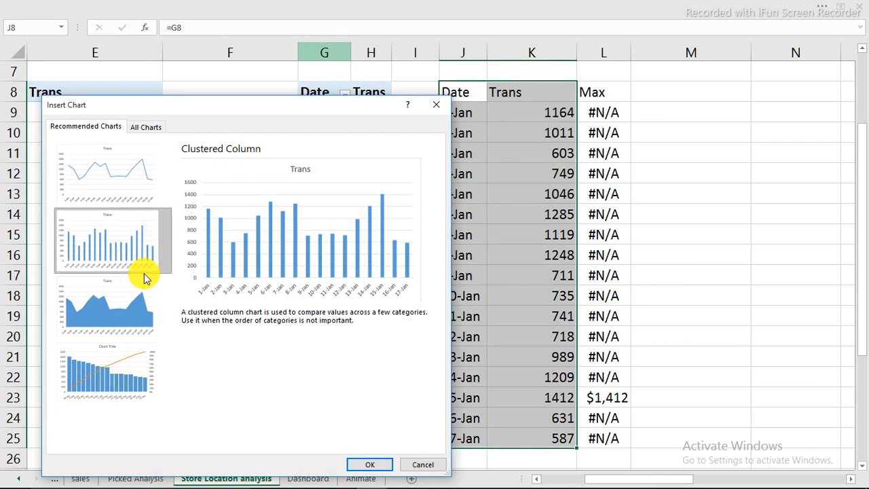
left_click(125, 287)
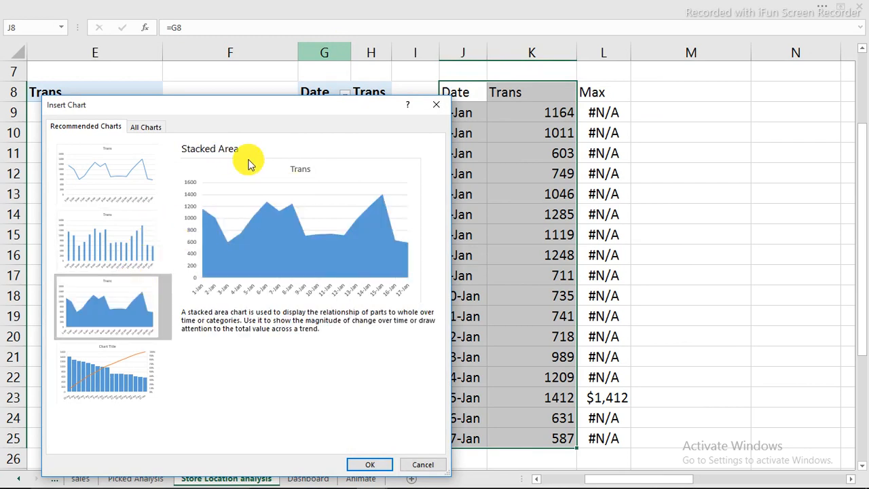
left_click(116, 359)
left_click(124, 262)
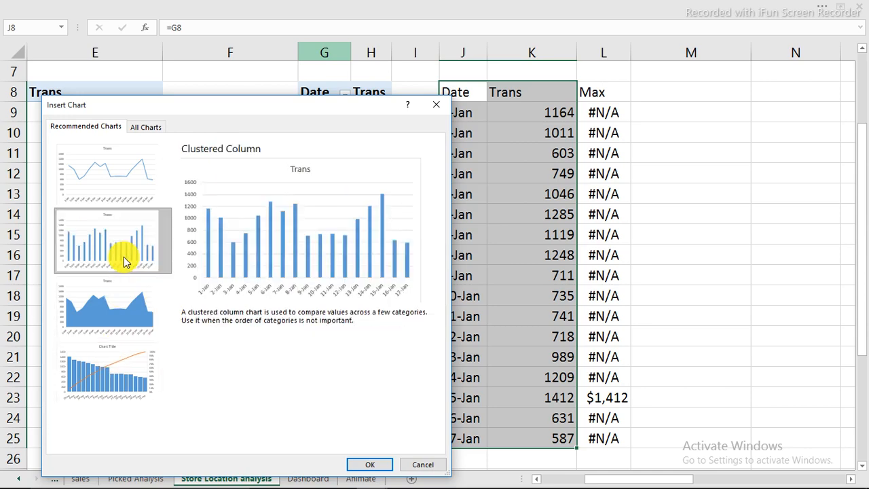
left_click(367, 465)
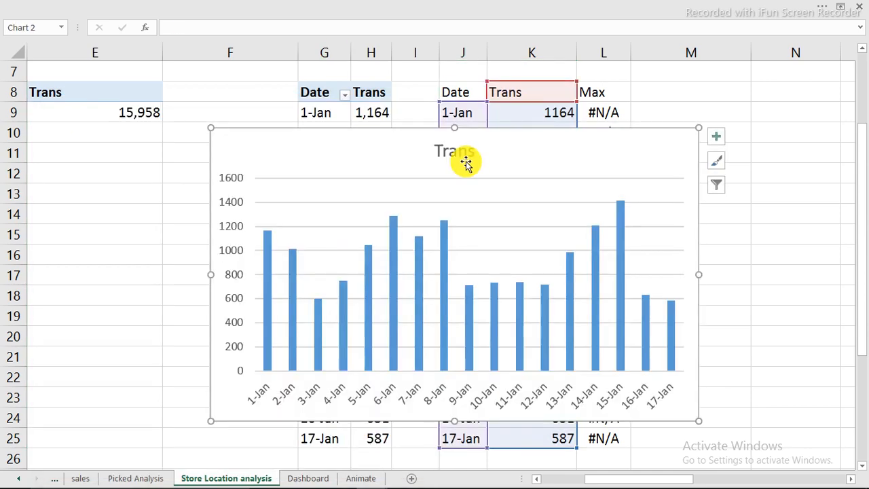
Remove the column chart's title and horizontal gridlines, and shrink it to span about rows 13 to 19.
key("Delete")
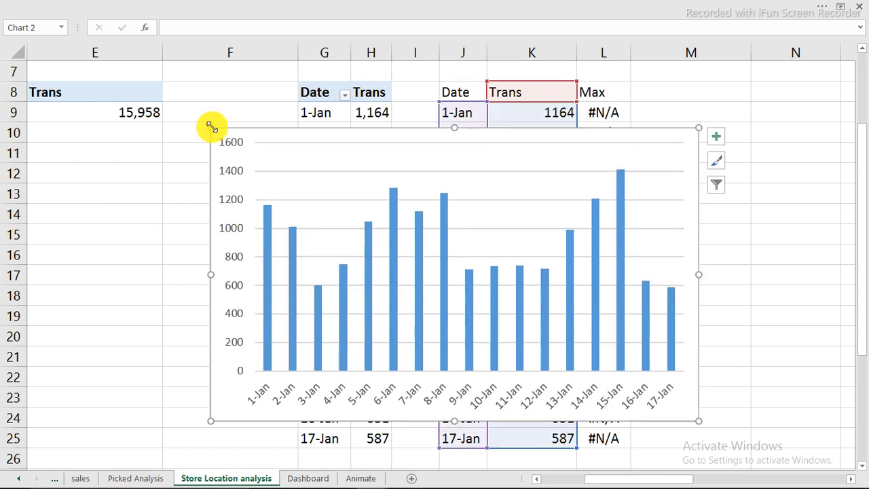
left_click_drag(210, 126, 349, 274)
left_click_drag(465, 277, 324, 188)
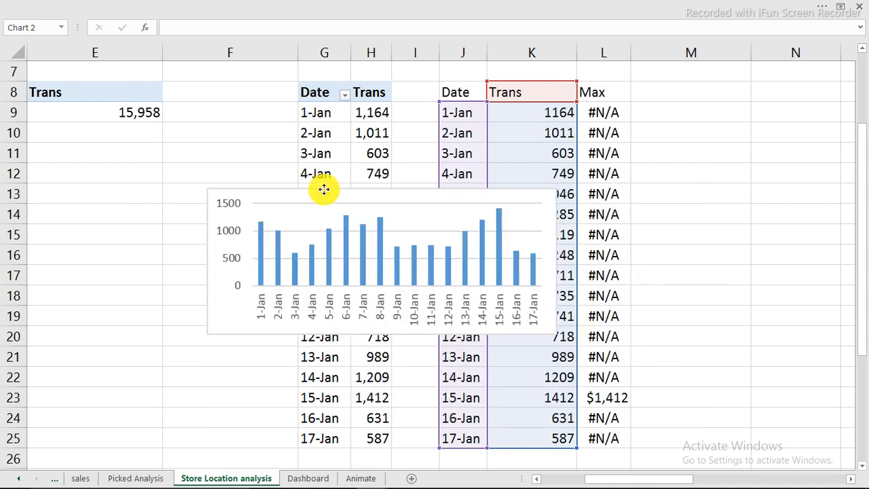
left_click(428, 232)
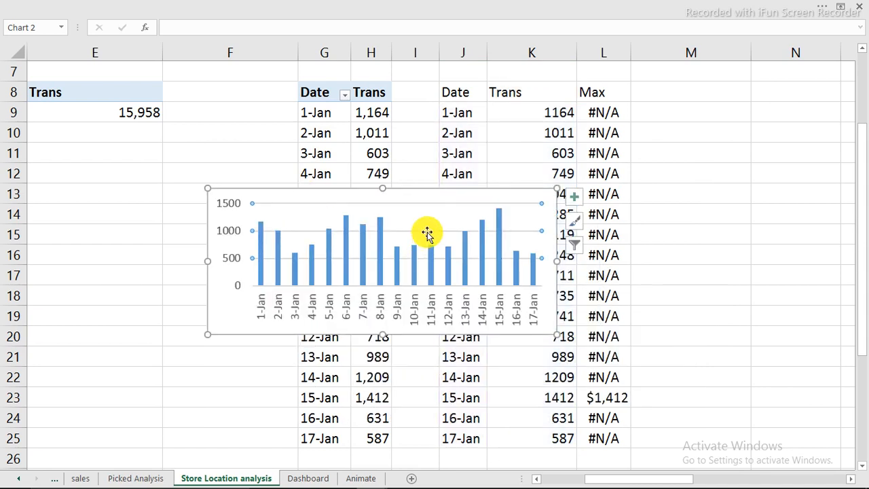
key("Delete")
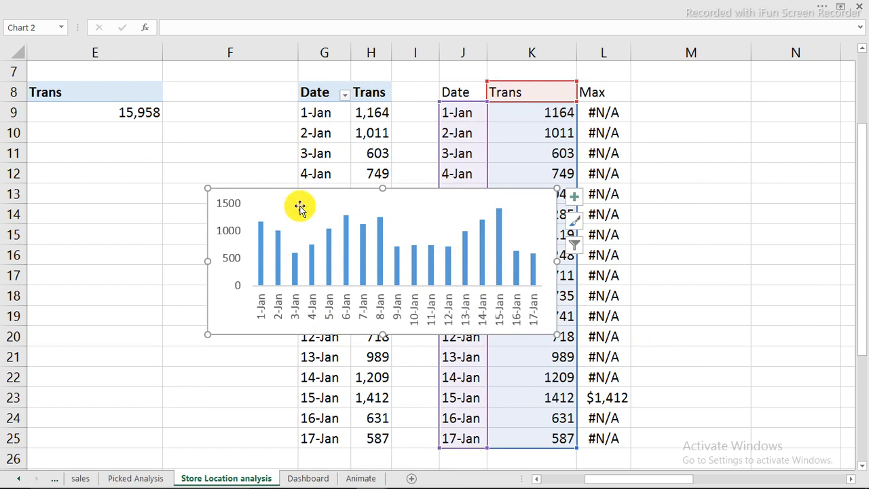
Move the column chart to the Dashboard sheet and size it to fill the lower part of the Daily transactions panel.
key("Delete")
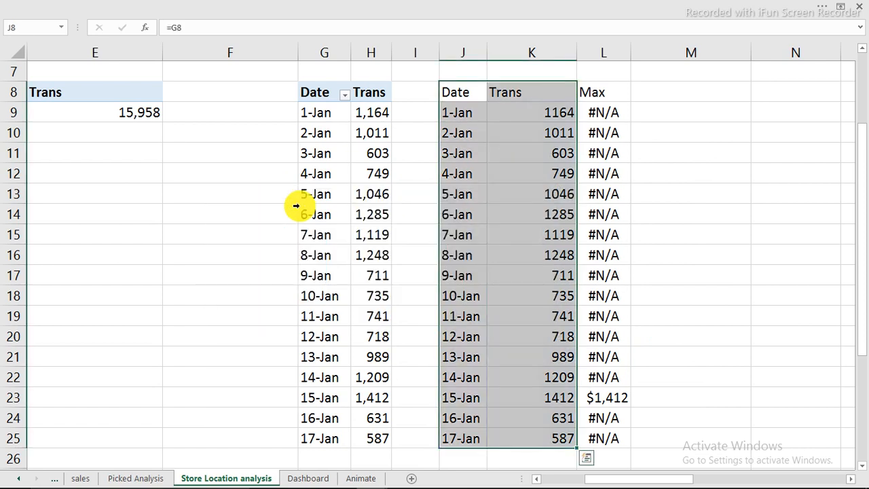
left_click(292, 478)
left_click(251, 376)
scroll(251, 376, "down", 1)
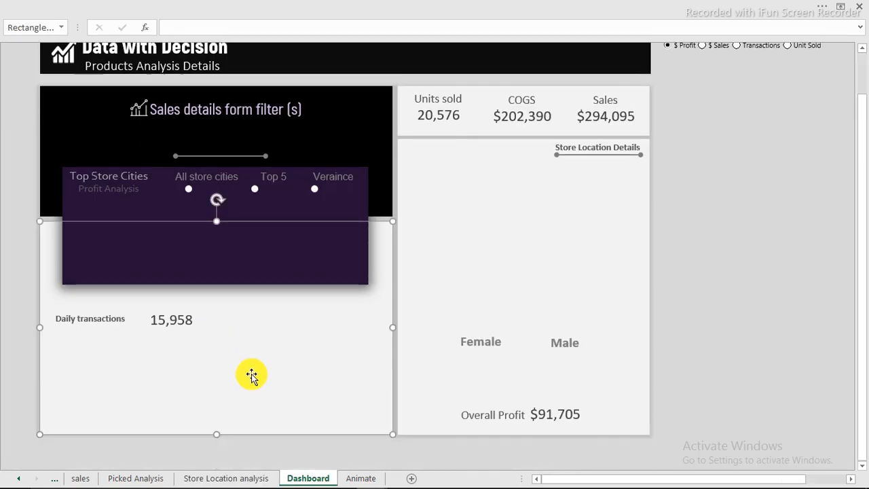
key("ctrl+v")
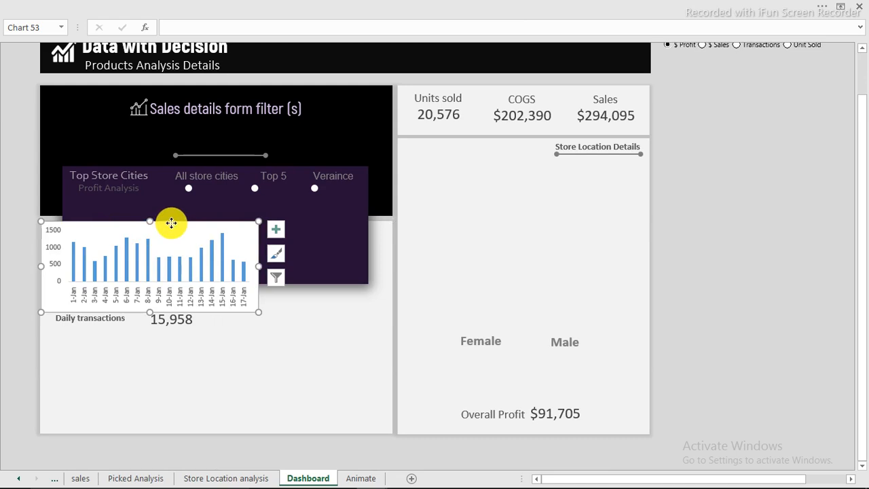
left_click_drag(171, 223, 172, 299)
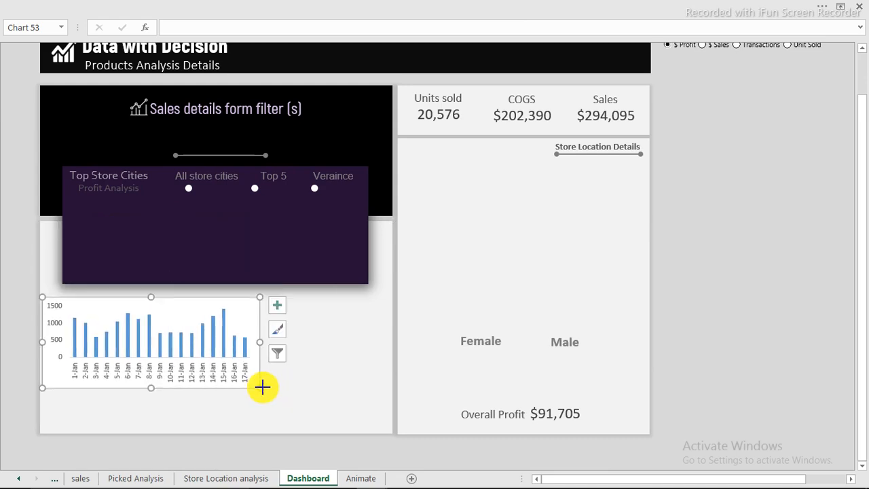
left_click_drag(262, 387, 391, 432)
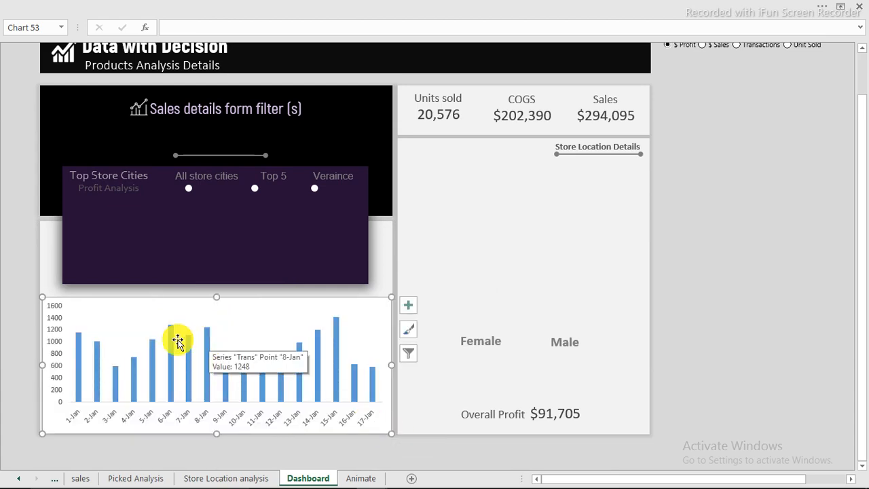
Format the daily transactions chart area with No fill and a No line border.
double_click(260, 301)
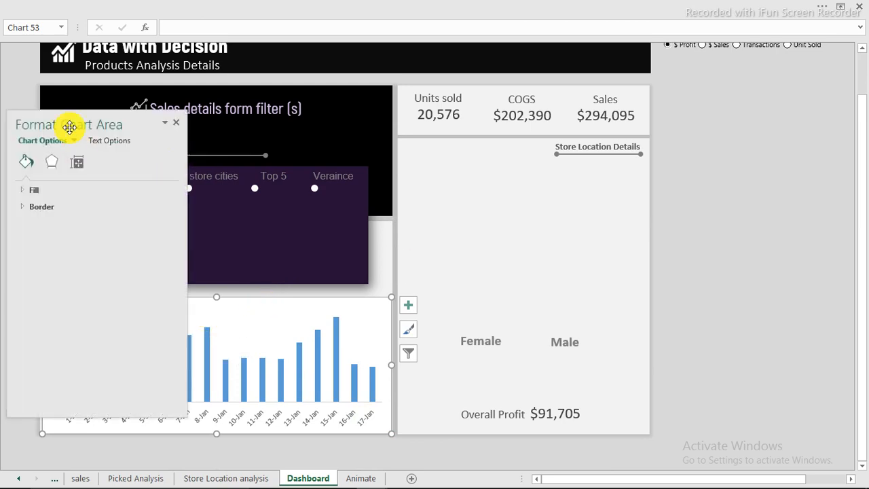
left_click_drag(116, 116, 518, 92)
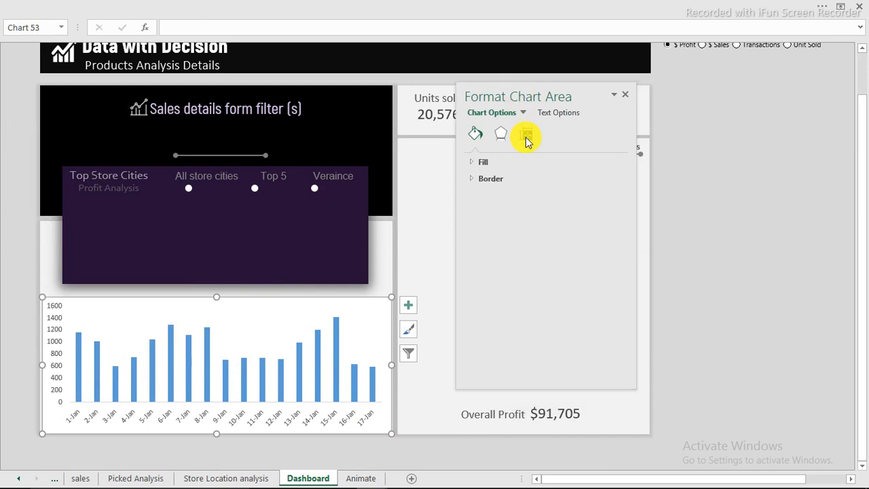
left_click(479, 162)
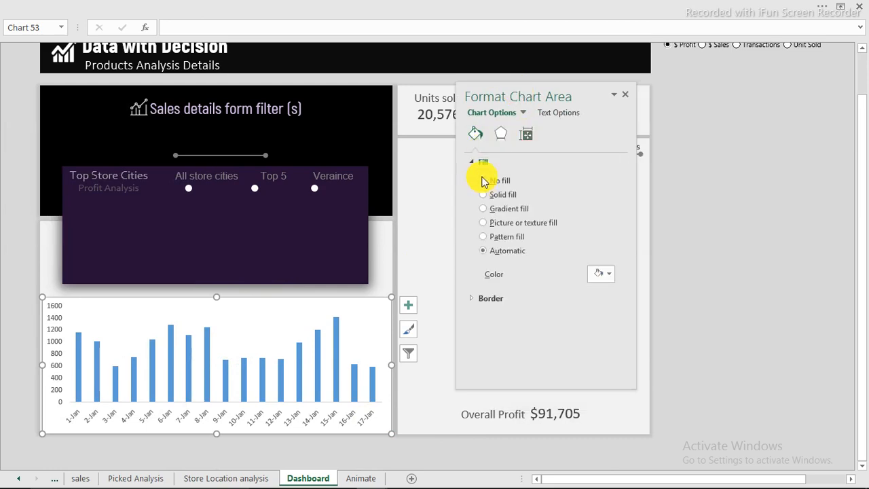
left_click(484, 180)
left_click(474, 162)
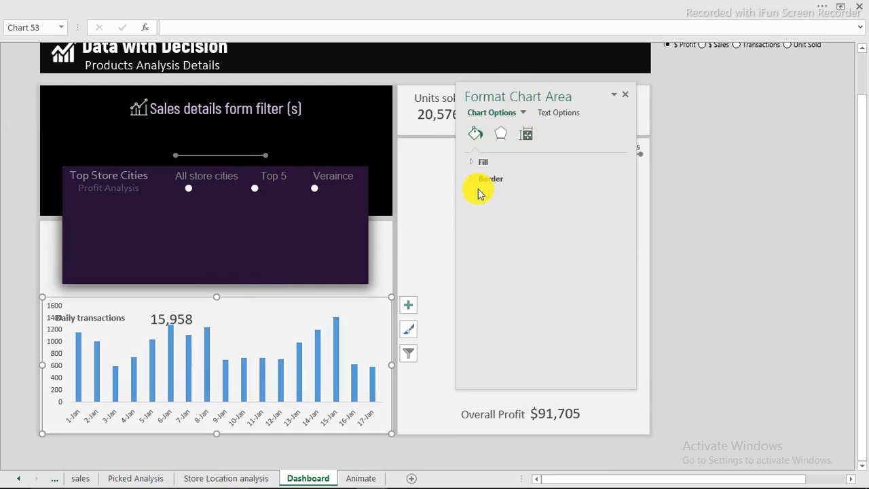
left_click(473, 181)
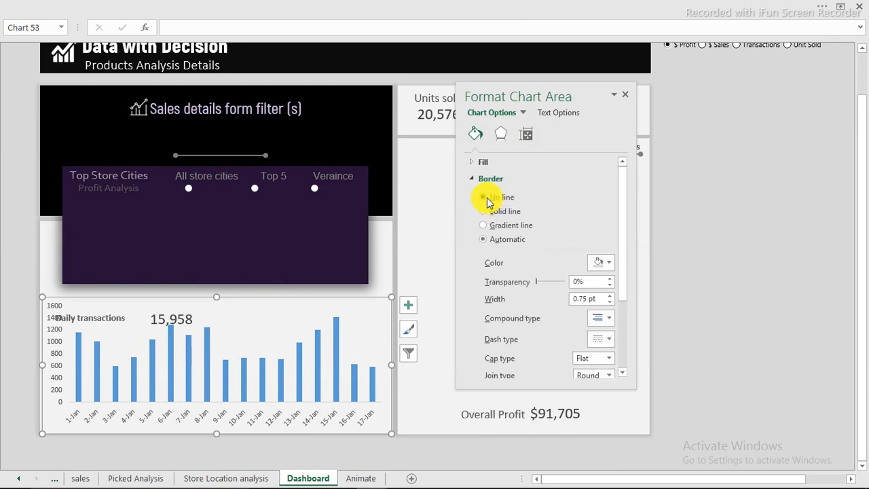
left_click(484, 198)
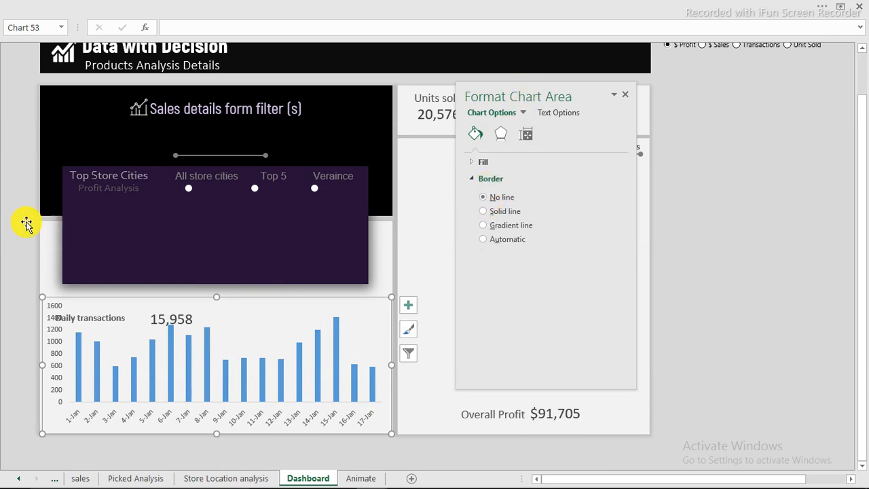
Delete the vertical value axis from the daily transactions chart.
left_click(57, 341)
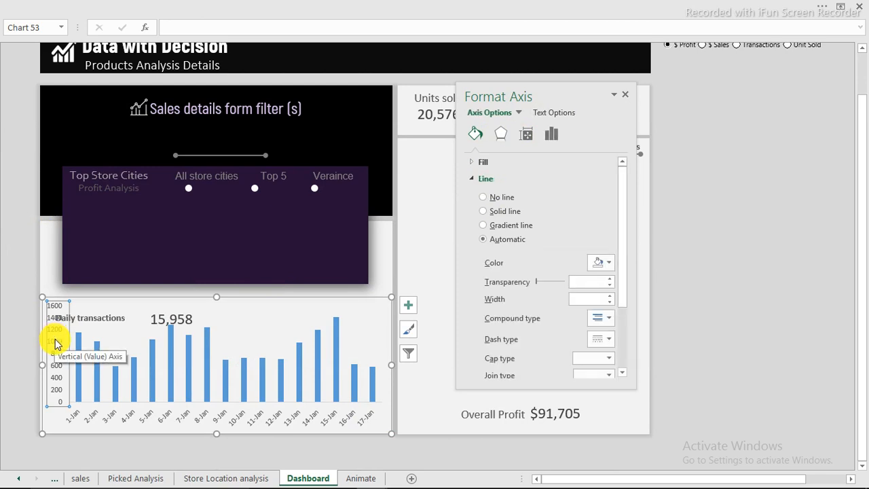
key("Print")
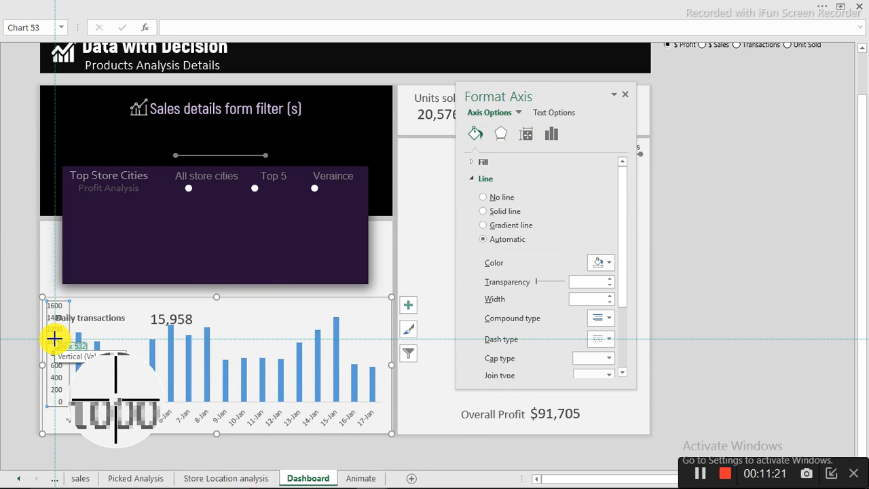
key("Escape")
key("Delete")
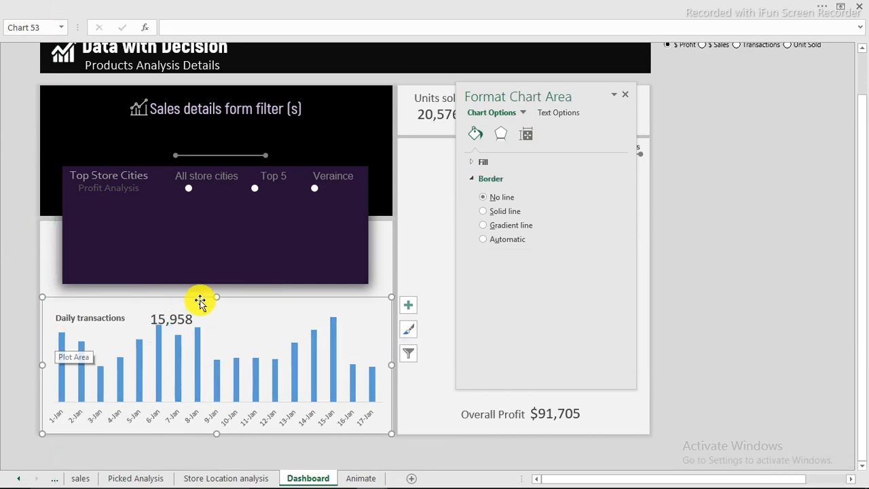
Place the transactions total right beside the Daily transactions label, moving the chart aside and back into its panel.
left_click_drag(231, 300, 173, 324)
left_click(180, 318)
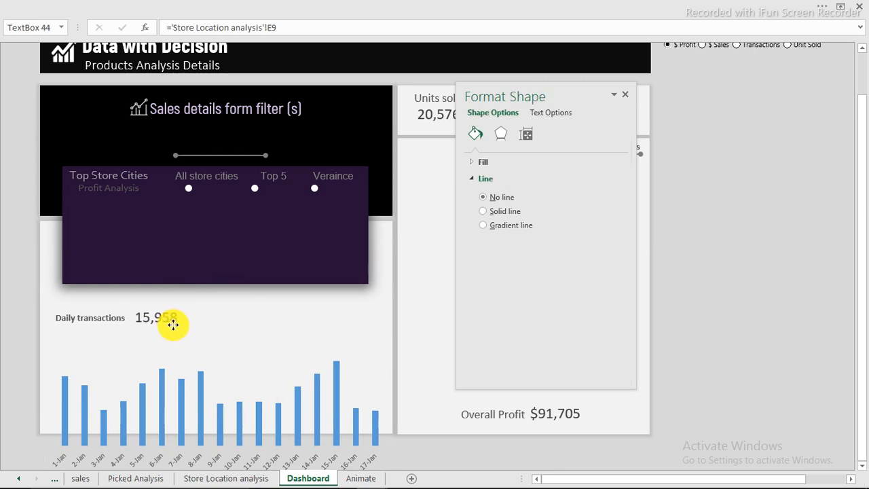
left_click(246, 382)
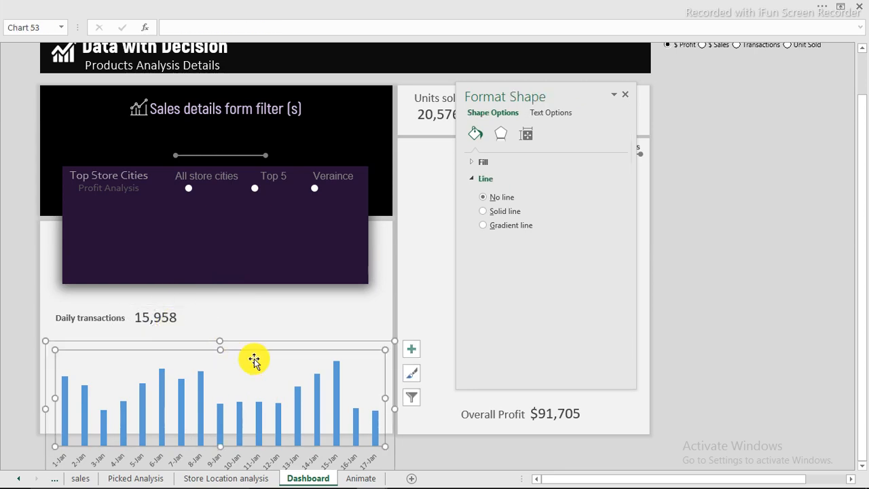
left_click_drag(263, 341, 266, 294)
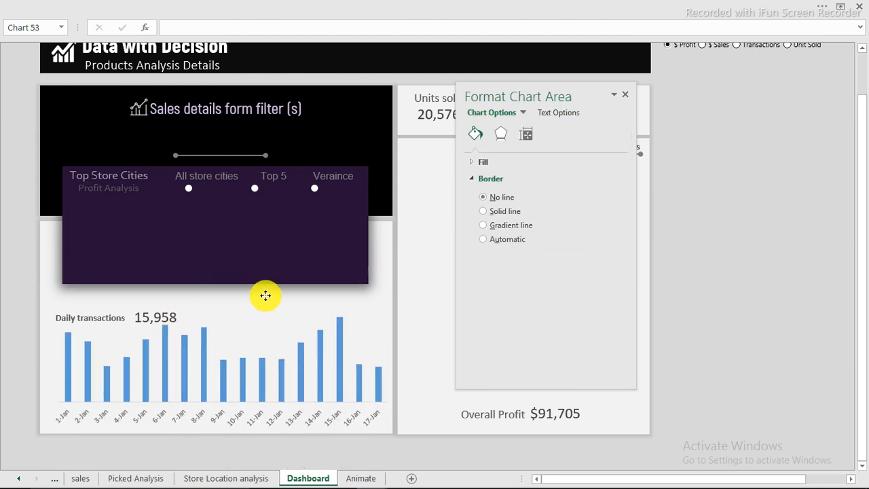
Shrink the daily transactions chart's plot area from above so the columns start below the label and total.
left_click(234, 319)
left_click(226, 310)
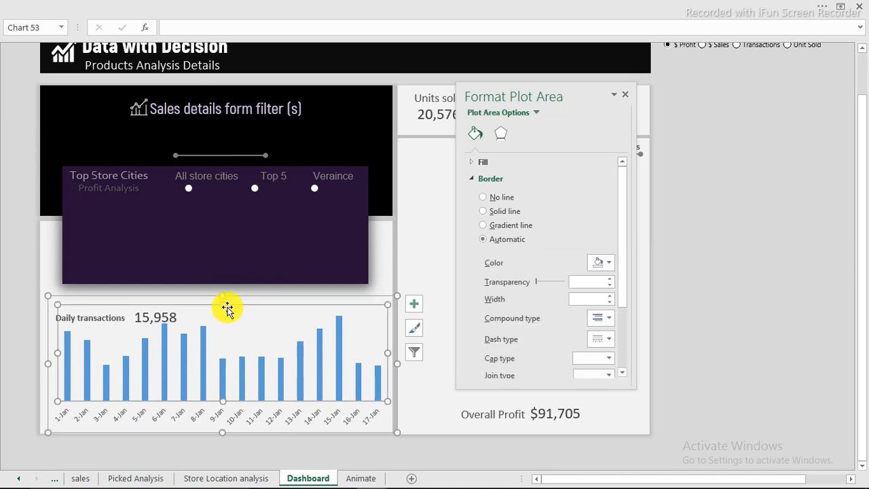
left_click_drag(225, 306, 224, 325)
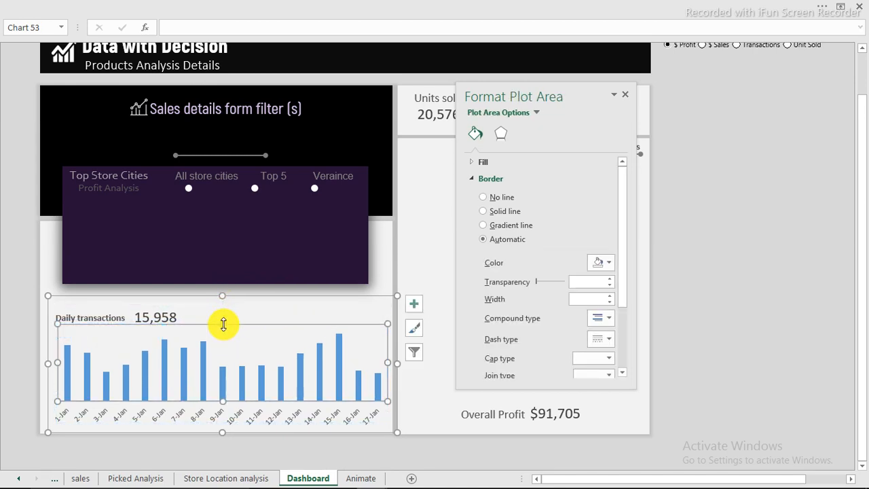
Add a data series to the daily transactions chart, naming it from the Max header in cell L8 of Store Location analysis.
left_click(165, 352)
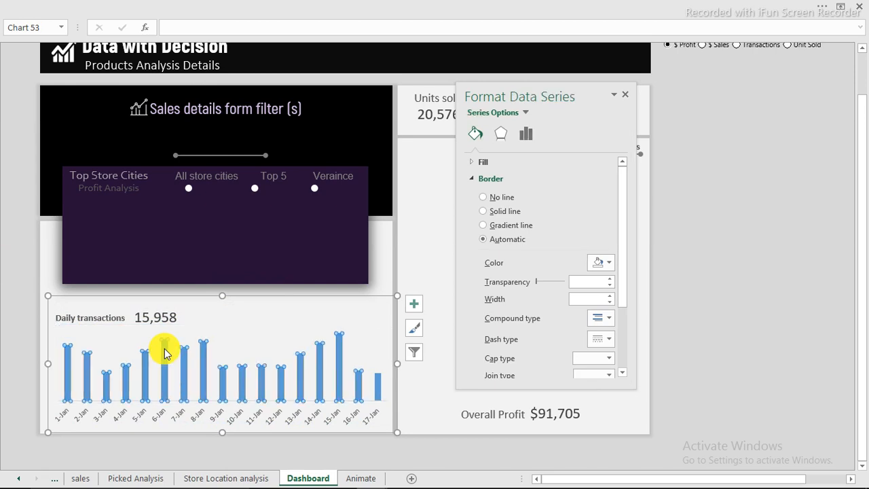
right_click(165, 350)
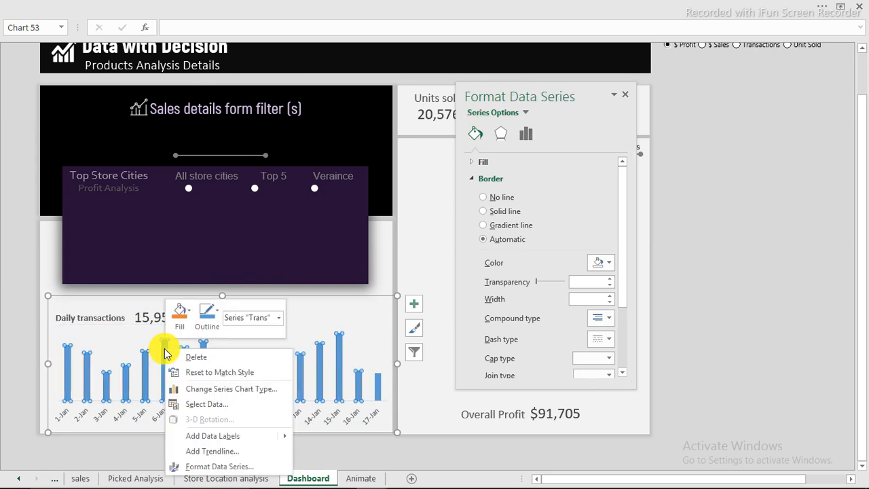
left_click(207, 403)
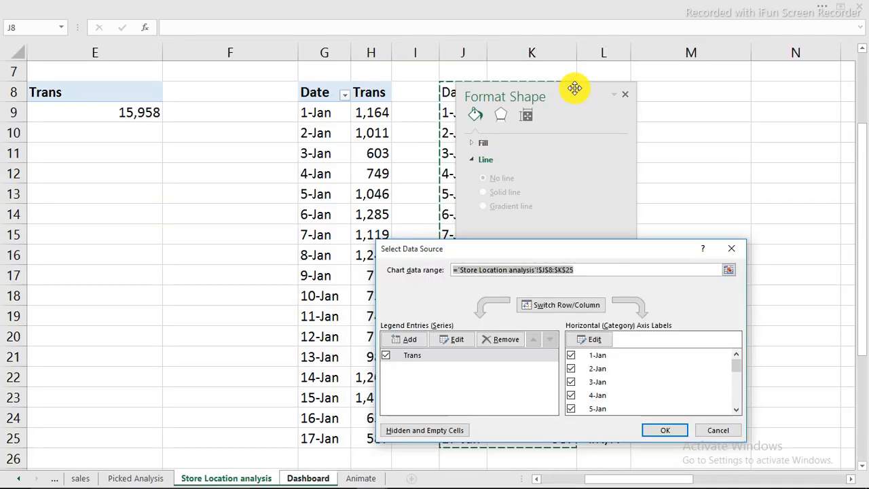
left_click_drag(574, 88, 175, 102)
left_click_drag(601, 254, 320, 195)
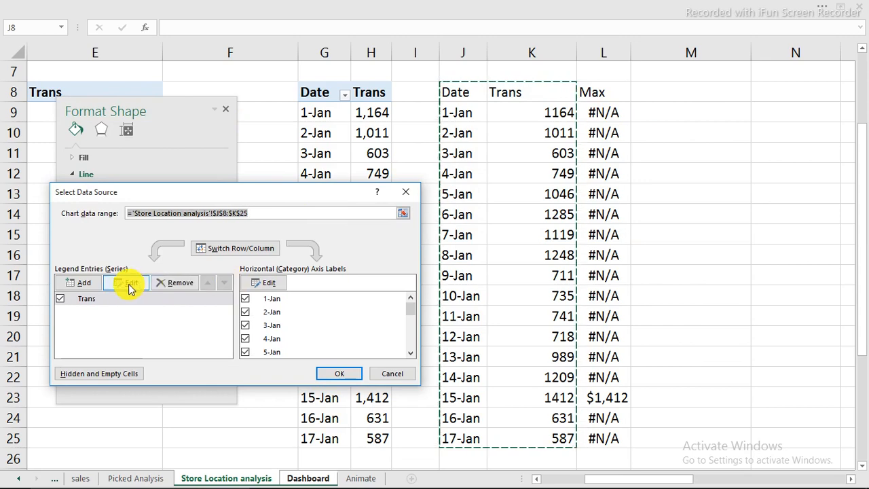
left_click(78, 285)
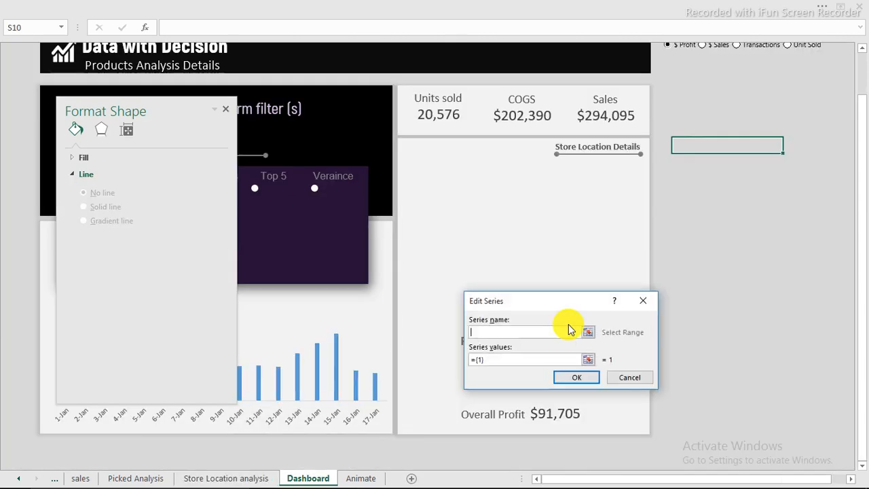
left_click(223, 477)
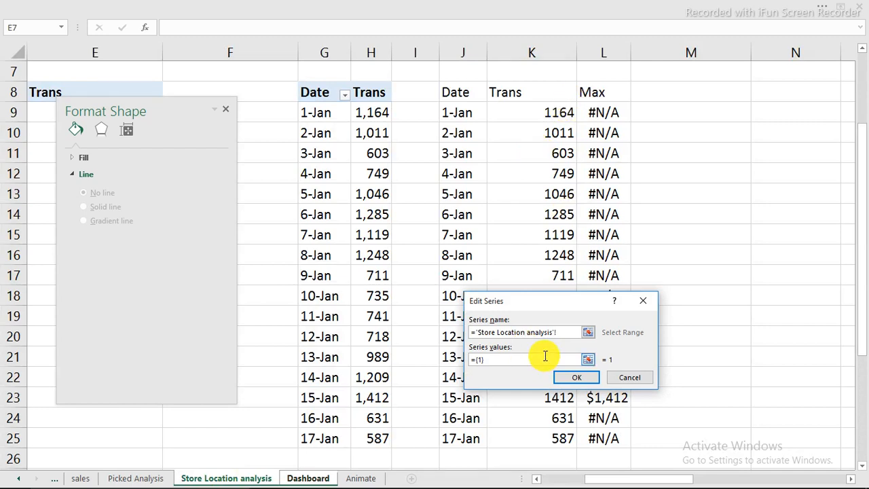
left_click_drag(558, 329, 388, 330)
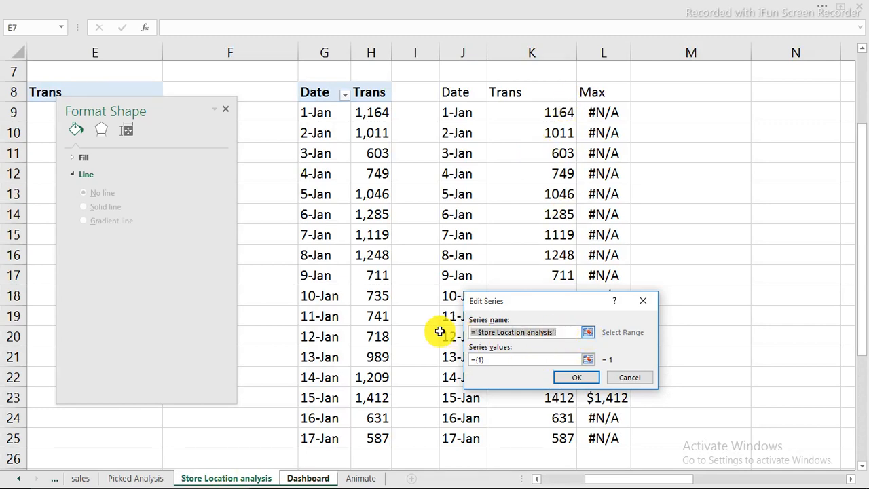
key("BackSpace")
left_click(603, 95)
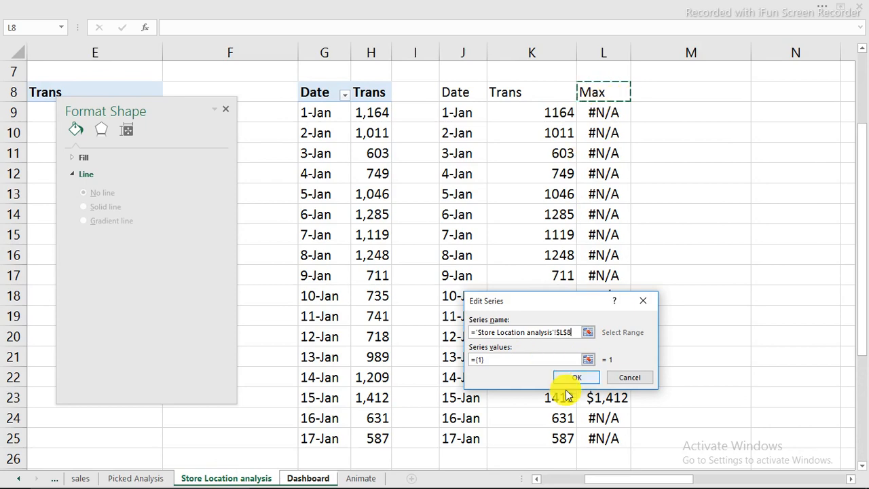
Set the Max series values to L9:L25 on Store Location analysis and apply the data source change.
left_click_drag(532, 359, 388, 355)
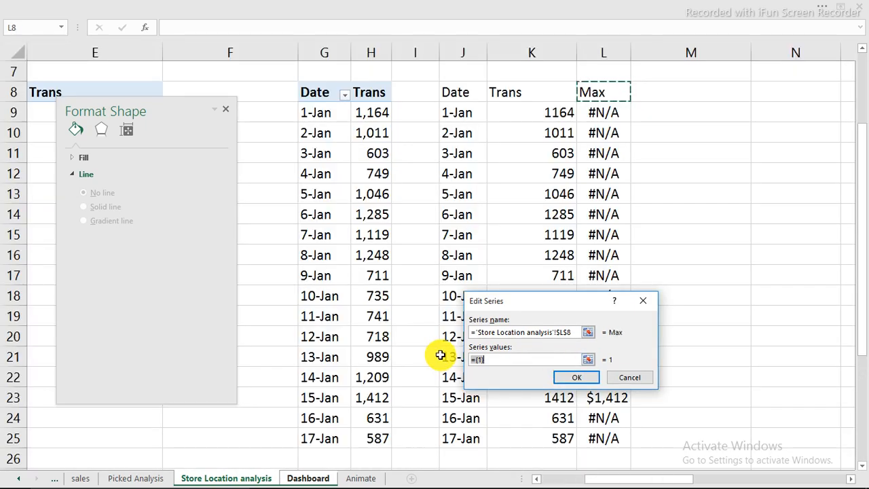
key("BackSpace")
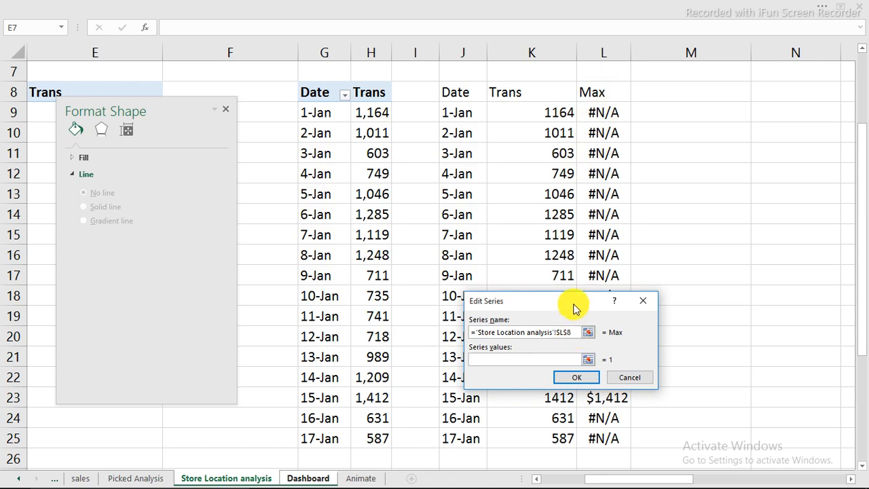
left_click_drag(574, 305, 407, 265)
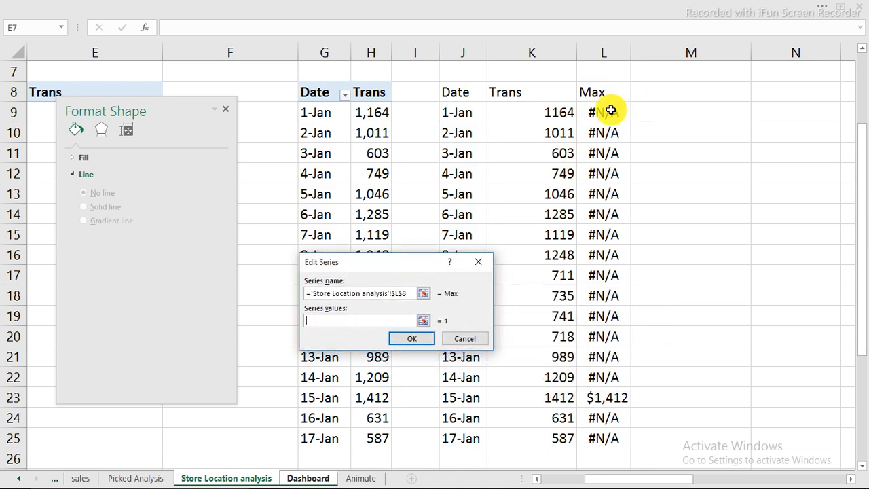
left_click_drag(611, 110, 602, 435)
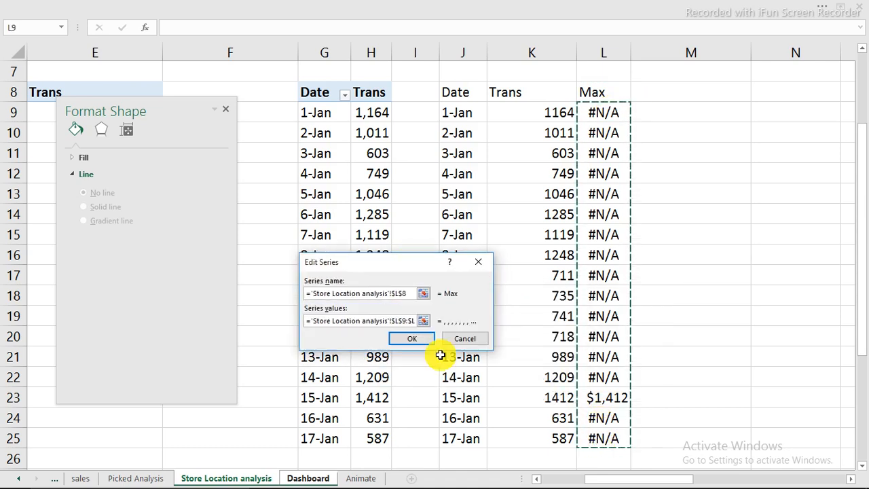
left_click(412, 338)
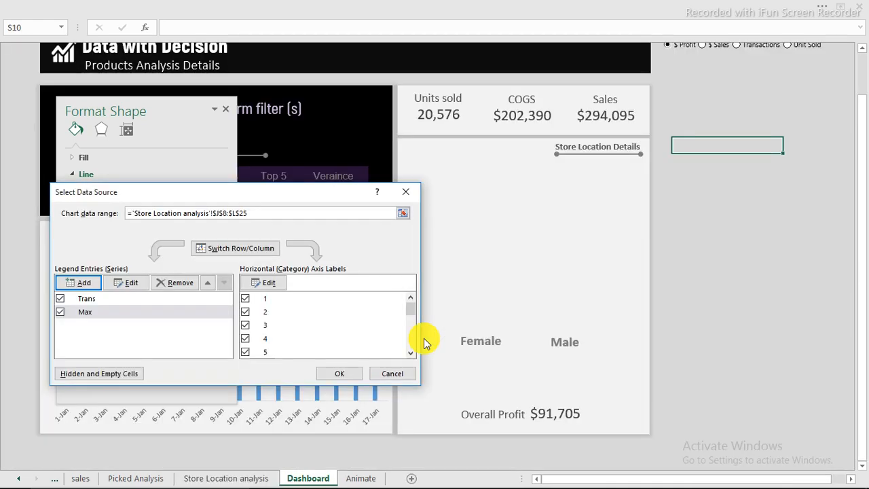
left_click(339, 370)
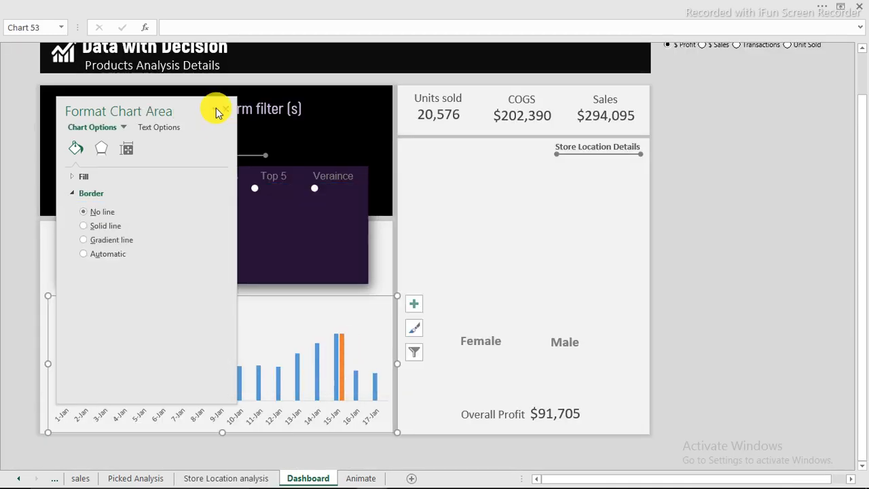
Set the Series Overlap of the daily transactions columns to 100% so the Max column covers the Trans column.
left_click_drag(193, 104, 741, 71)
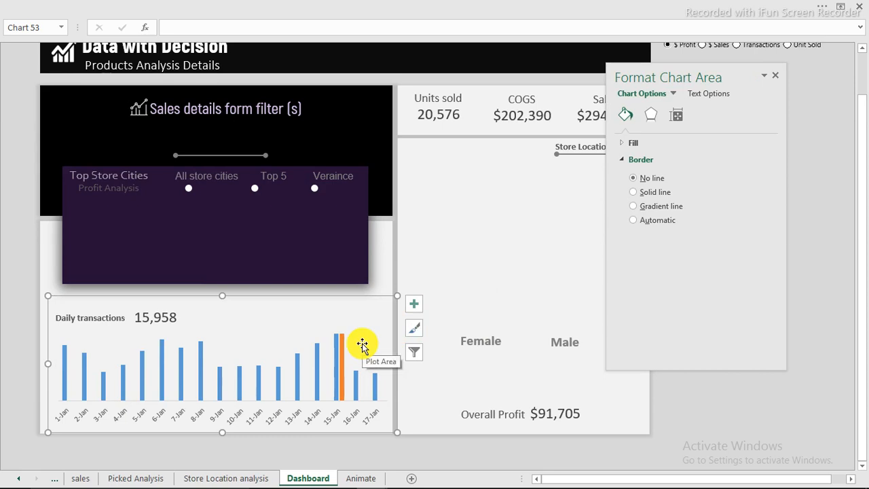
left_click(338, 345)
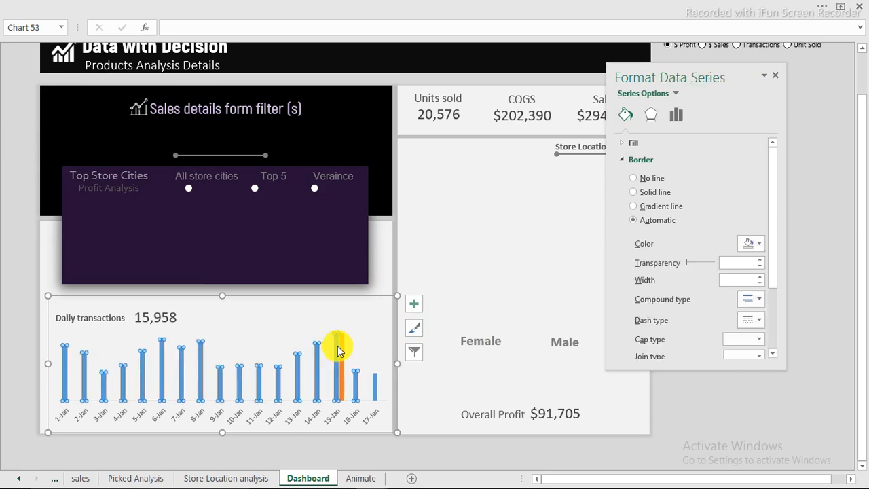
left_click(676, 115)
left_click_drag(695, 207, 741, 203)
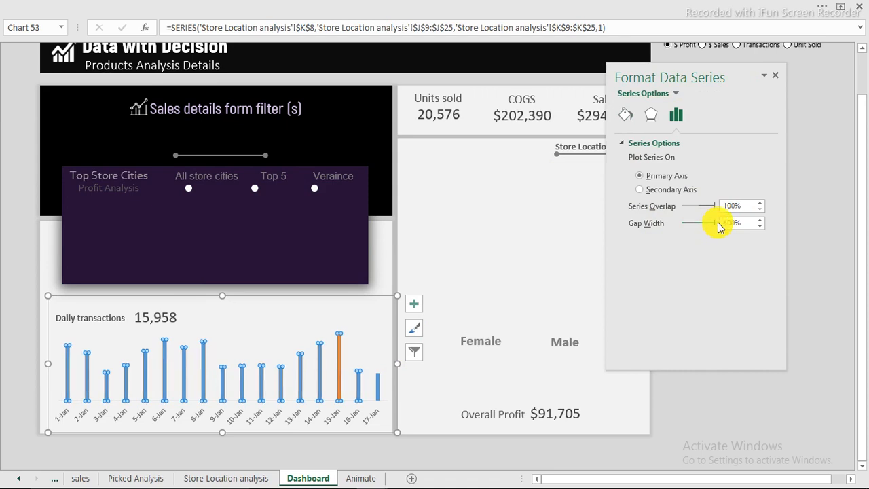
left_click(18, 236)
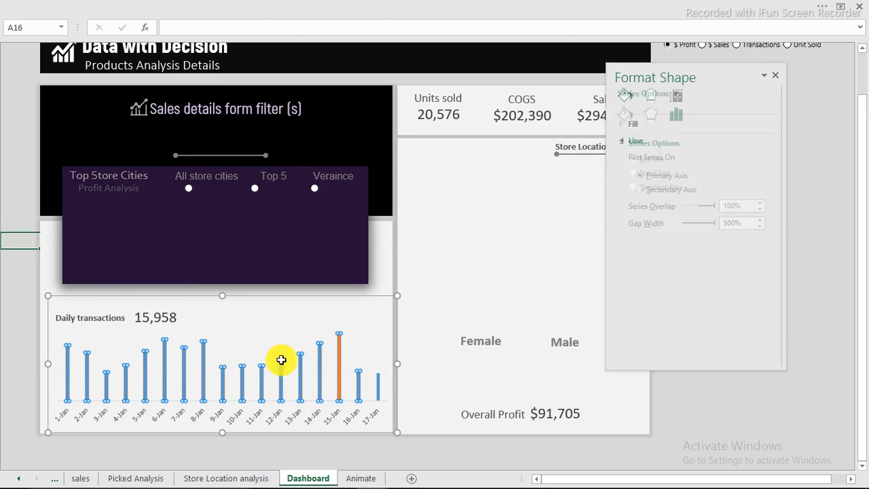
Give the Trans columns a solid line border using a grey theme shade.
left_click(203, 364)
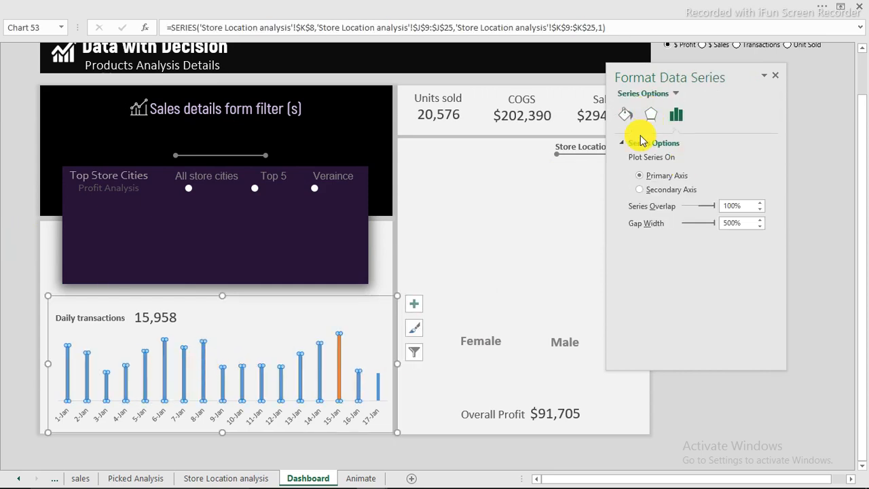
left_click(626, 116)
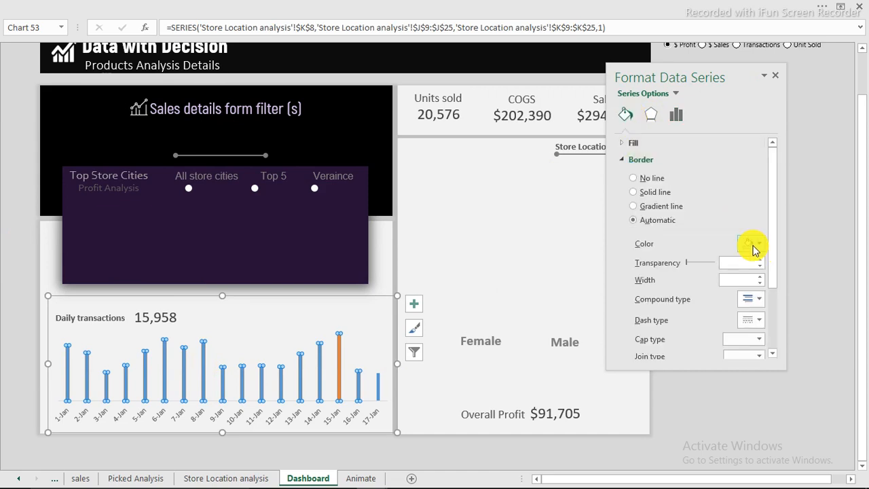
left_click(758, 244)
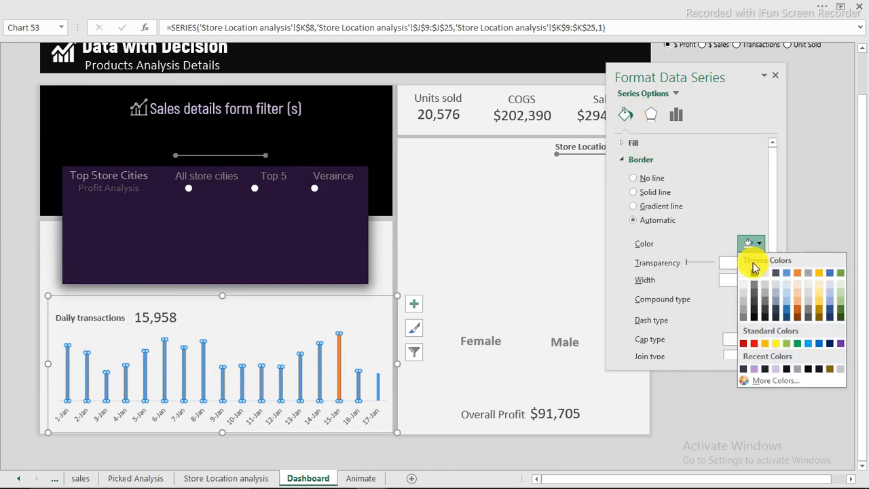
left_click(744, 302)
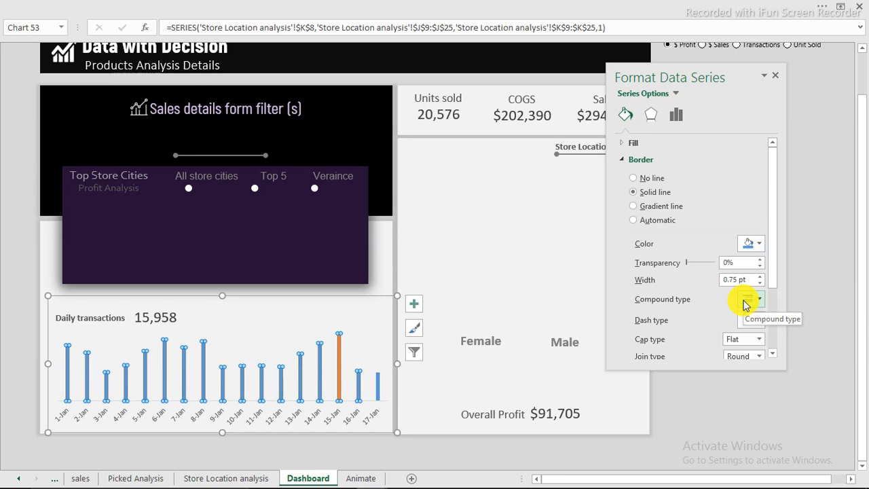
left_click(630, 162)
left_click(630, 164)
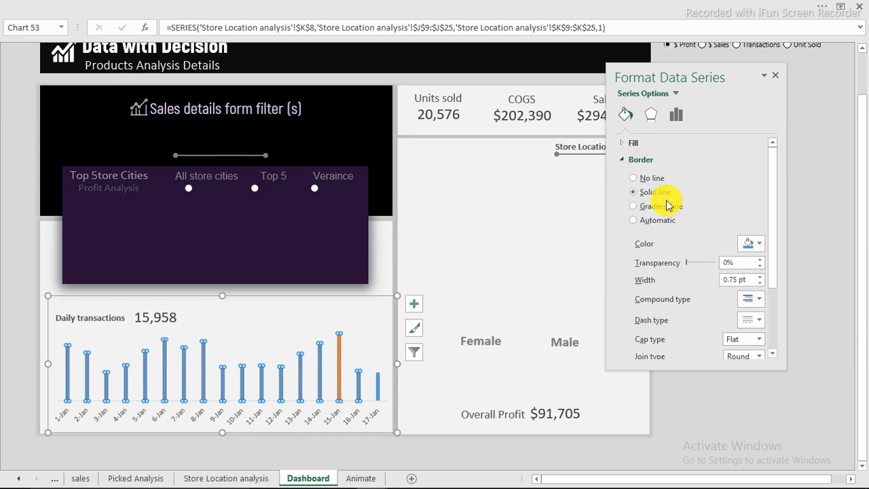
left_click(633, 162)
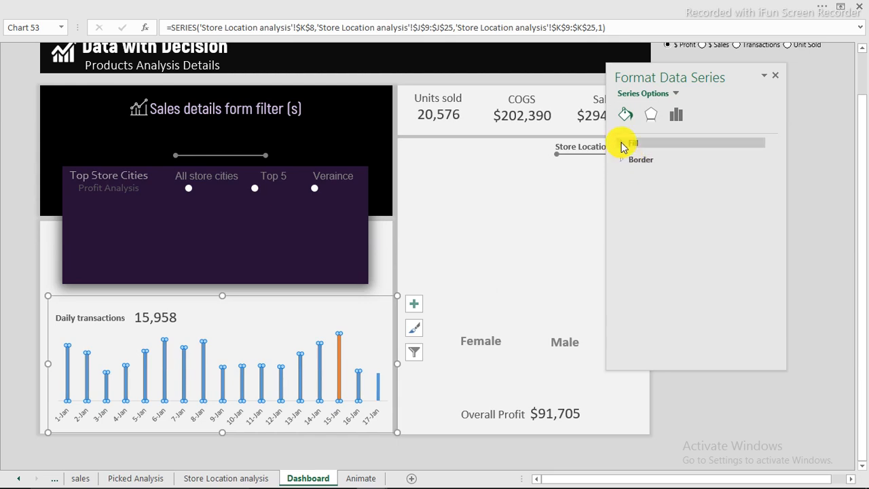
Fill the Trans columns with a solid grey from the theme's white shades, picking a darker one on the second choice.
left_click(624, 142)
left_click(757, 271)
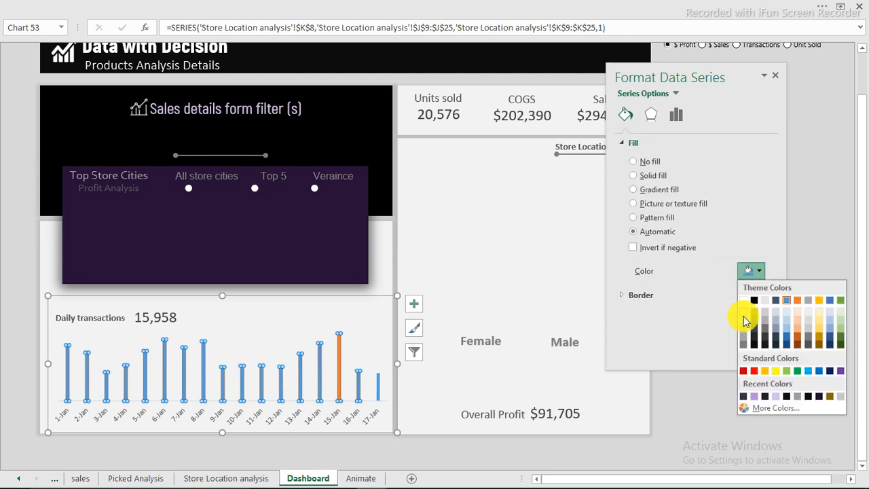
left_click(744, 329)
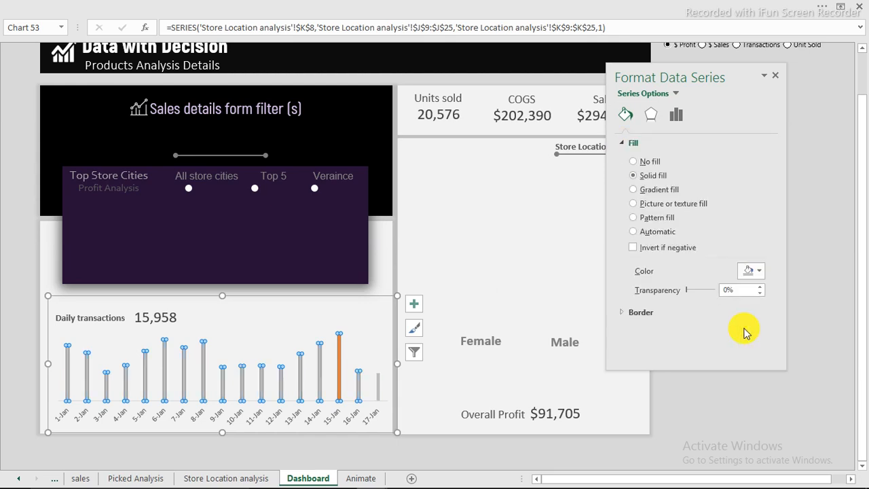
left_click(16, 285)
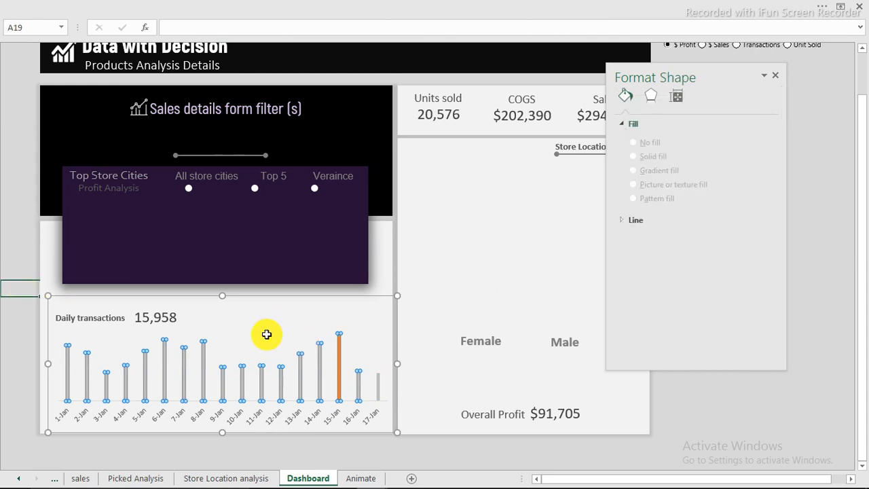
left_click(260, 380)
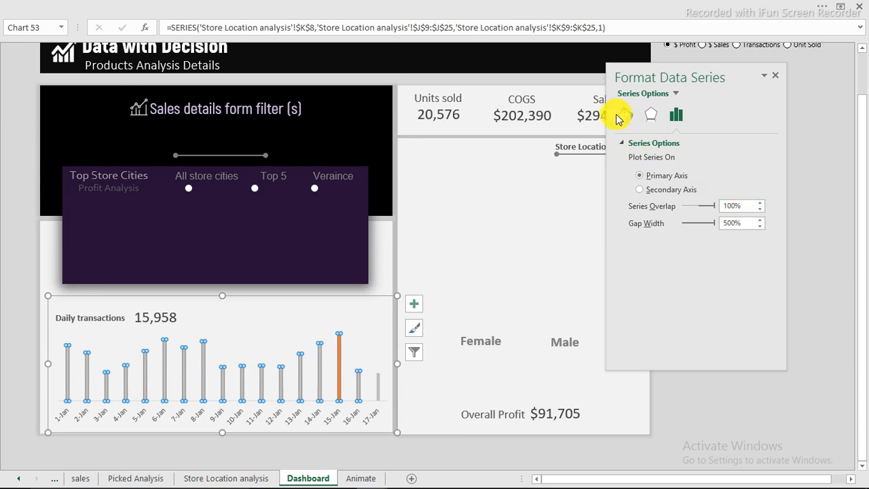
left_click(620, 115)
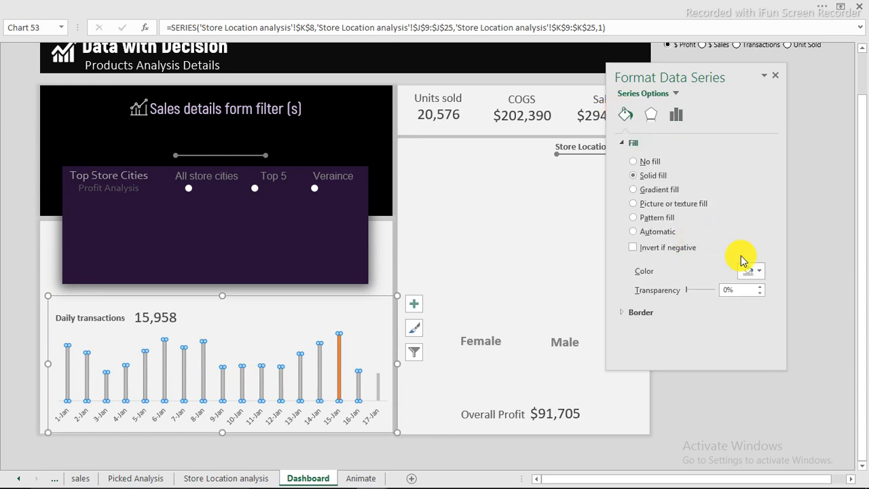
left_click(751, 271)
left_click(742, 343)
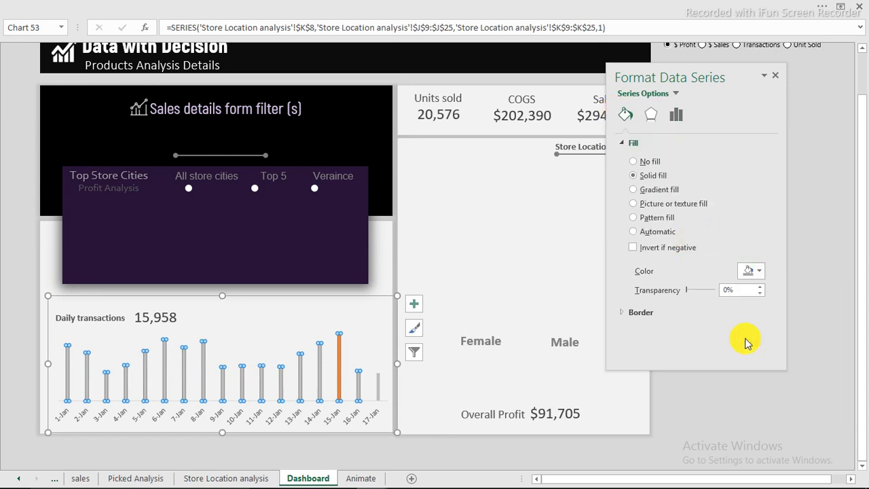
Fill the Max column of the daily transactions chart with a solid dark grey from the theme's black shades.
left_click(341, 354)
left_click(339, 351)
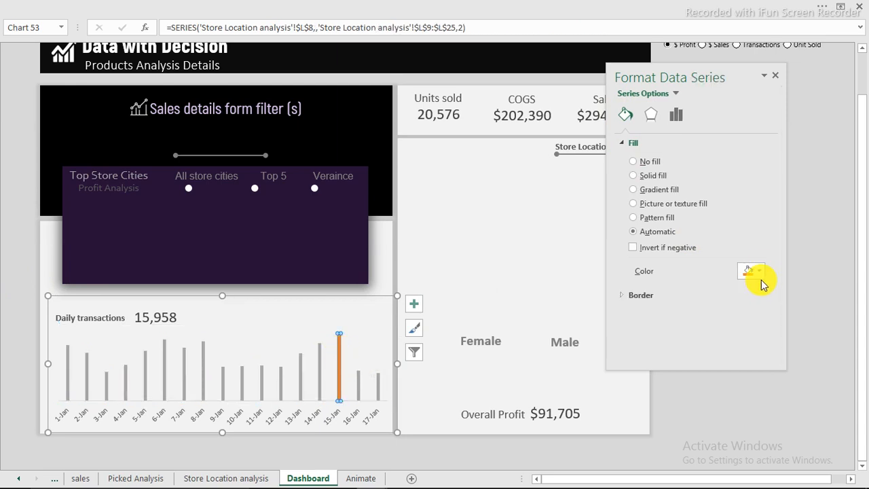
left_click(759, 271)
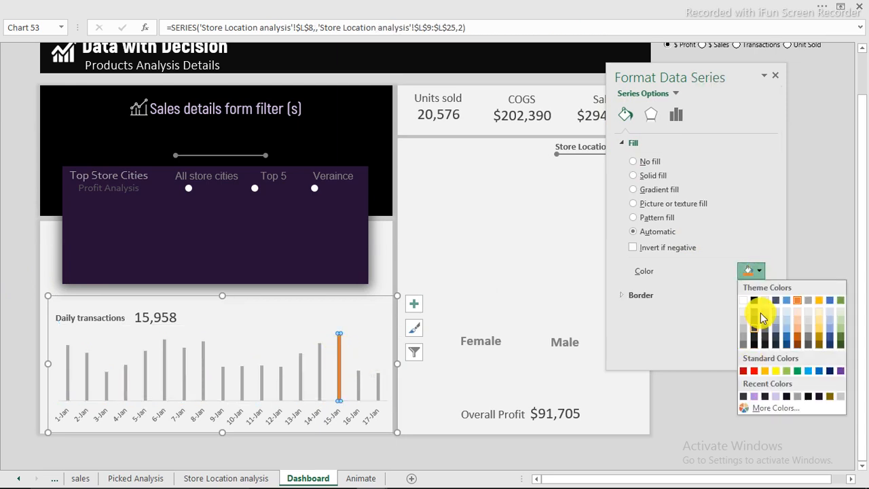
left_click(754, 322)
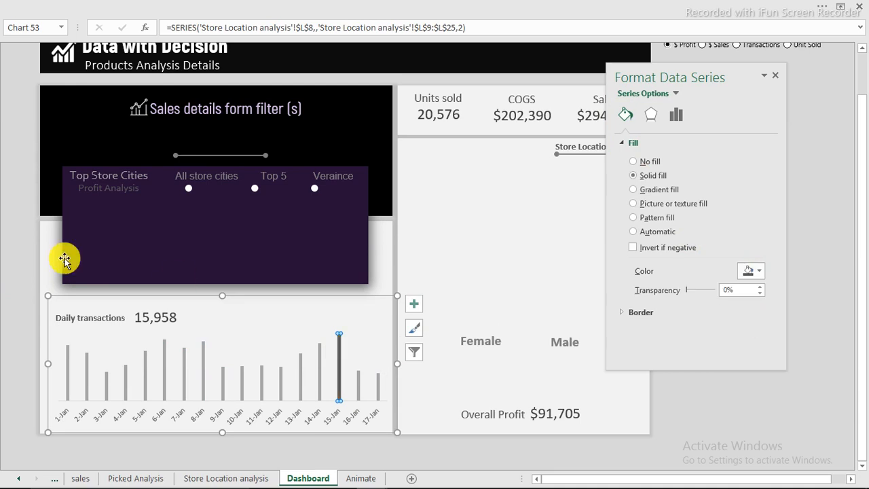
left_click(14, 245)
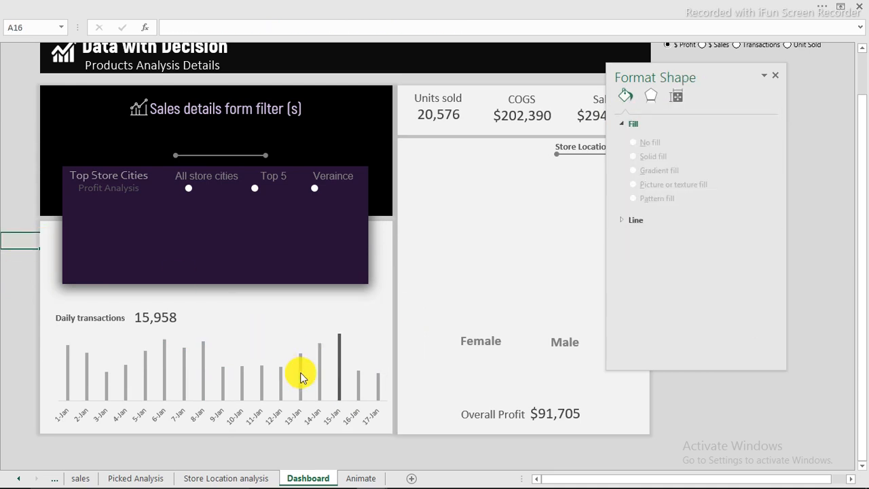
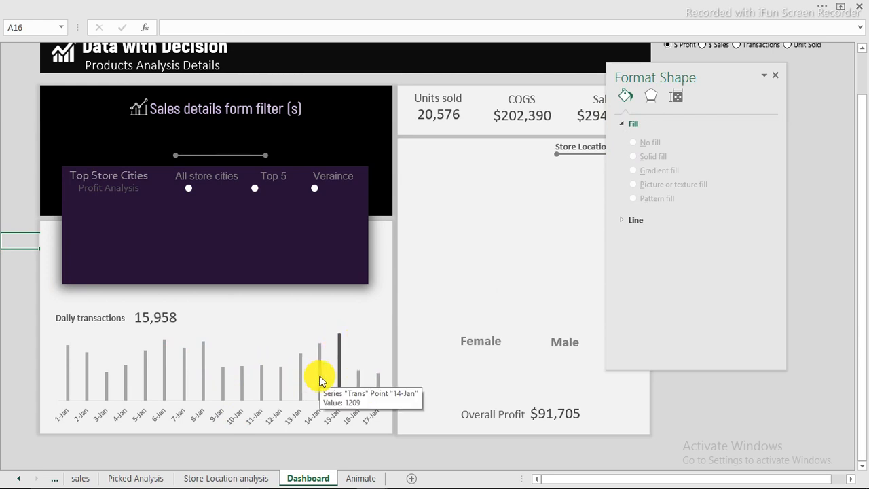
Add data labels to the Trans columns of the daily transactions chart.
left_click(320, 380)
left_click(414, 303)
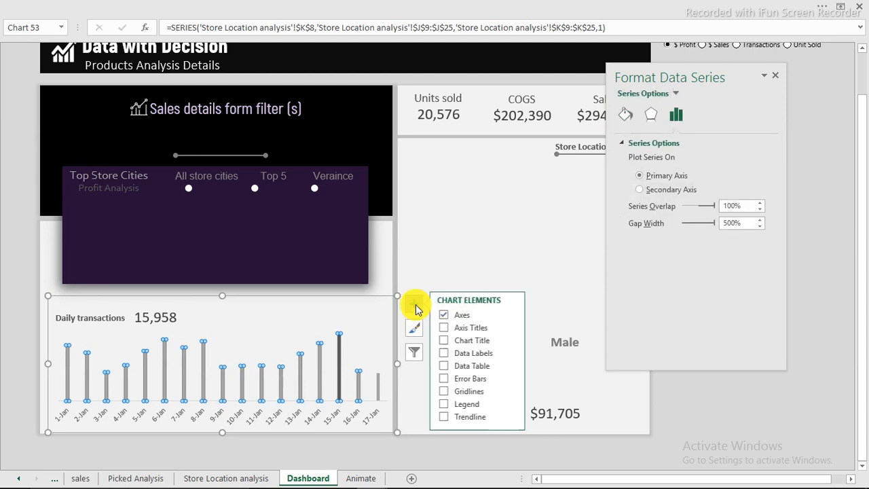
left_click(446, 354)
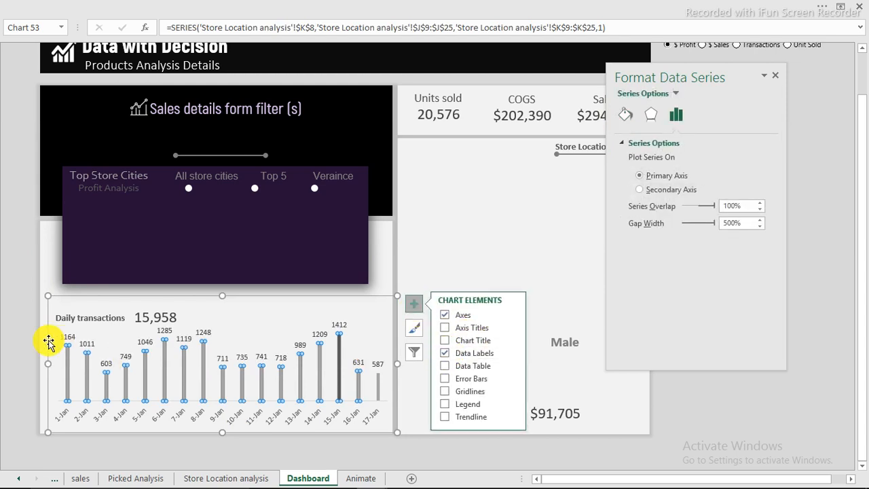
left_click(26, 335)
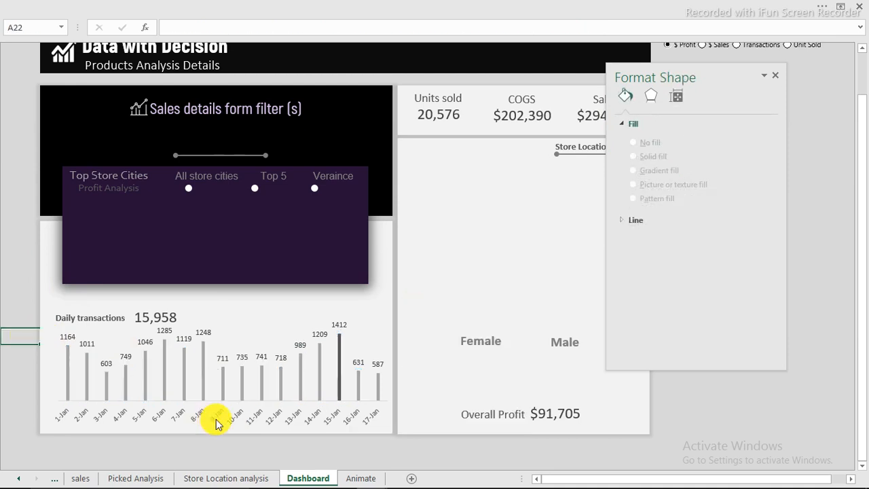
Format K9:K25 on Store Location analysis as Number with 0 decimal places and the 1000 separator.
left_click(221, 417)
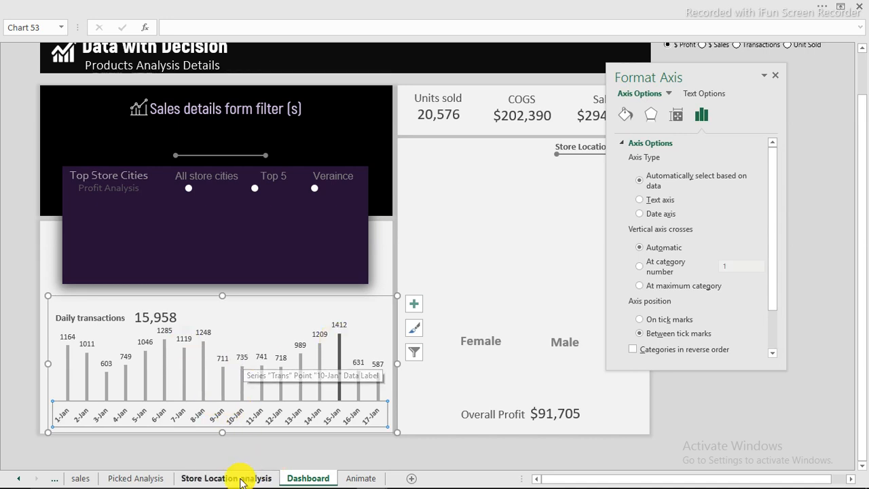
left_click(241, 479)
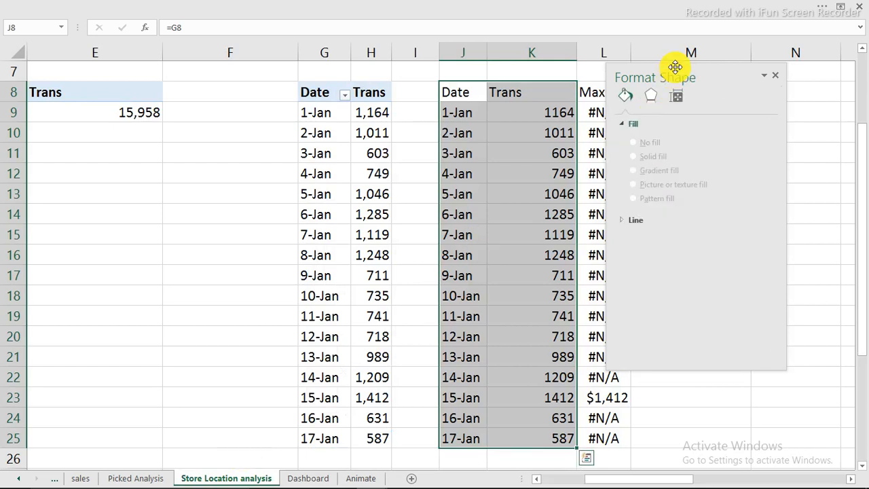
left_click_drag(775, 109, 794, 72)
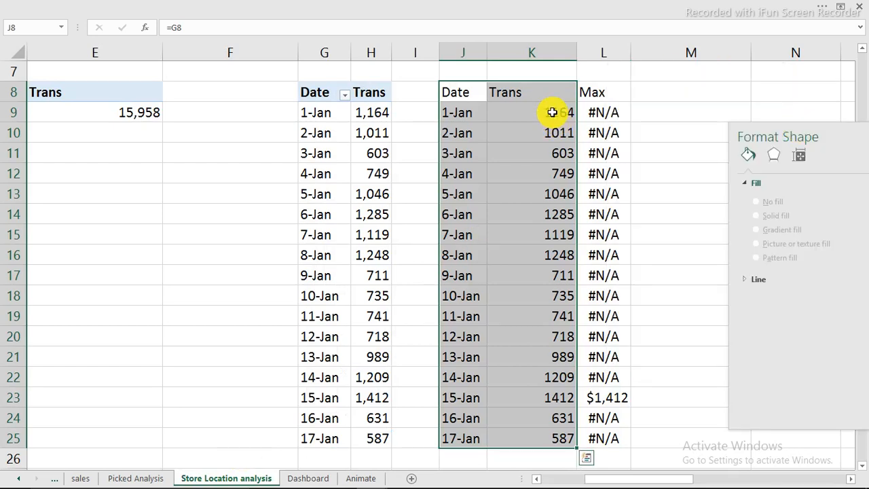
left_click_drag(555, 113, 554, 133)
left_click_drag(524, 344, 530, 435)
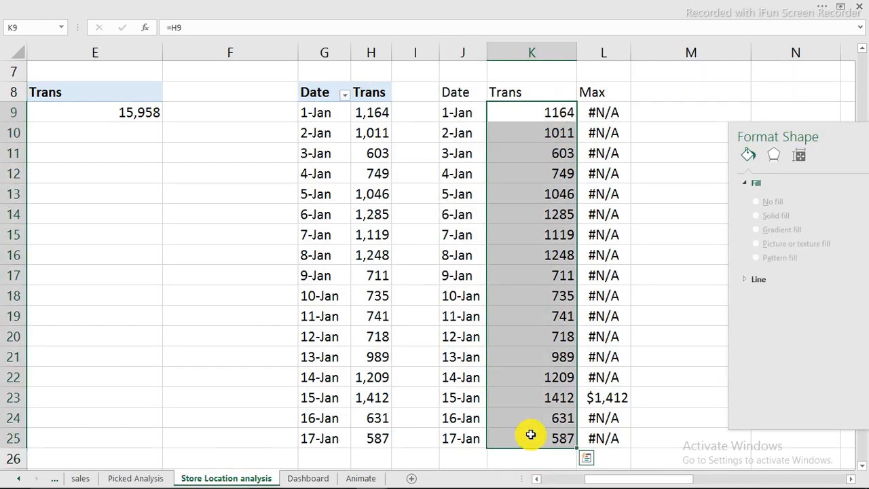
key("ctrl+1")
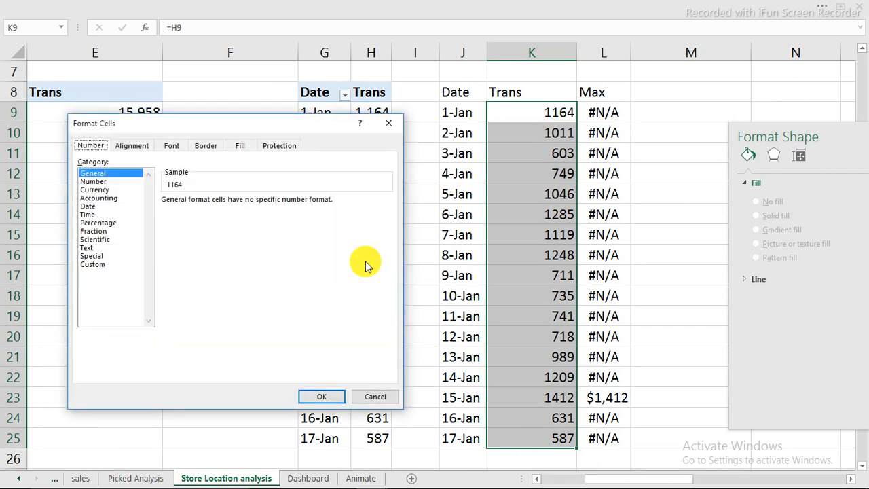
left_click(92, 182)
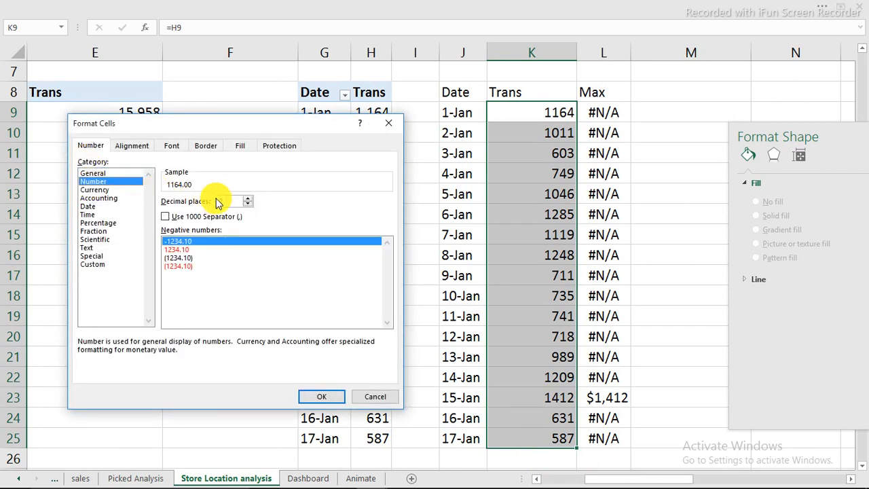
left_click(248, 204)
left_click(247, 205)
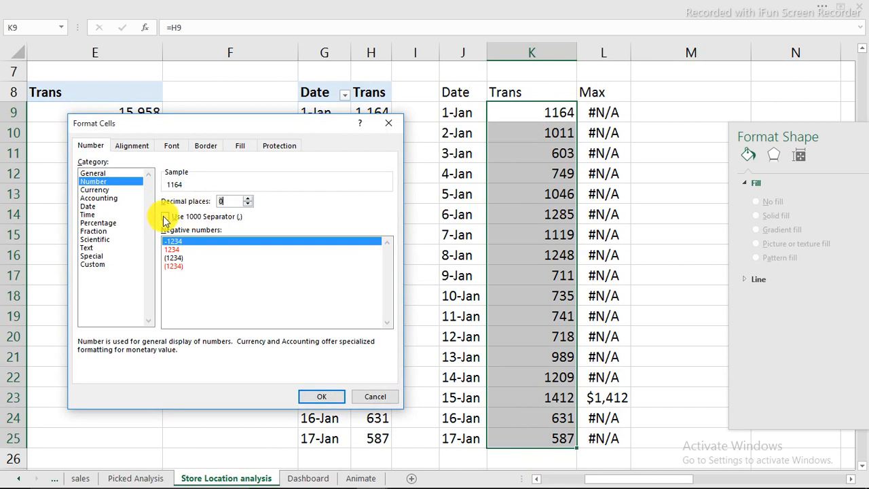
left_click(165, 216)
left_click(321, 396)
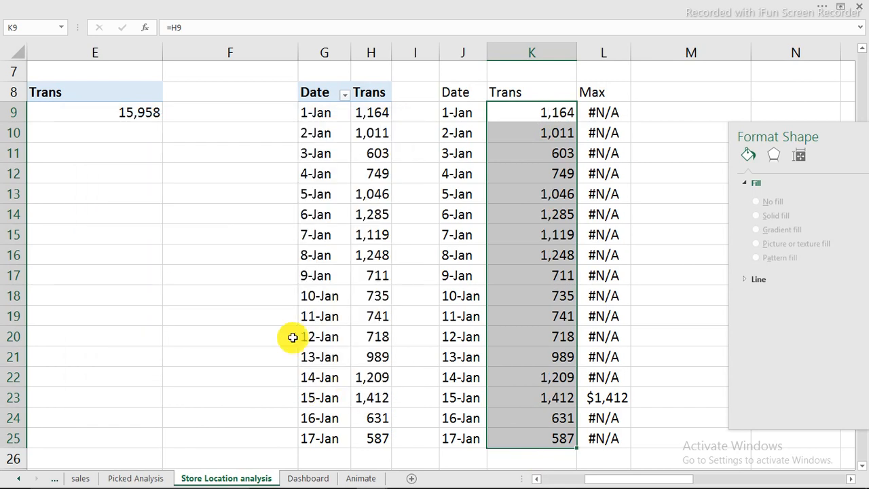
Copy the number format of K9 onto the Max values in L9:L25 with Format Painter.
left_click(545, 113)
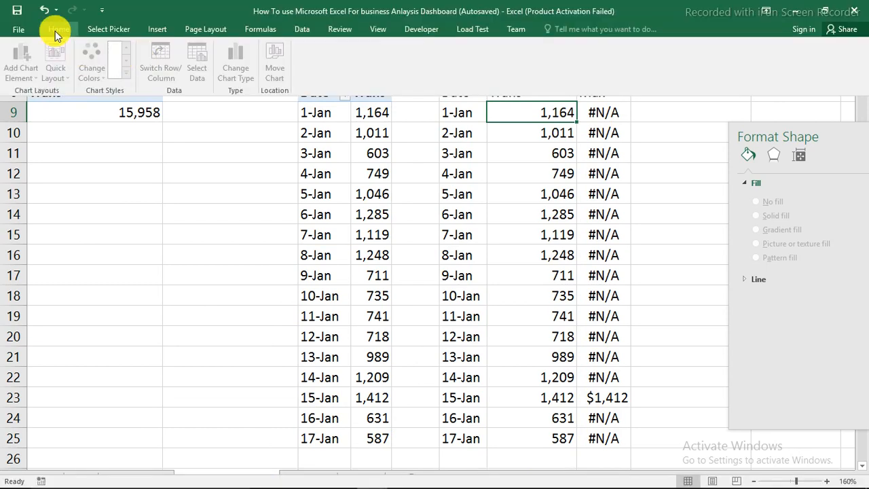
left_click(55, 30)
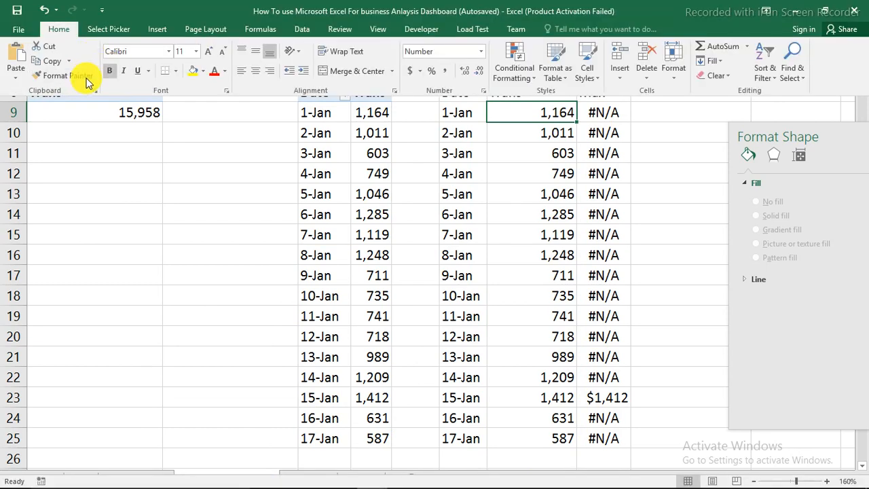
left_click(84, 77)
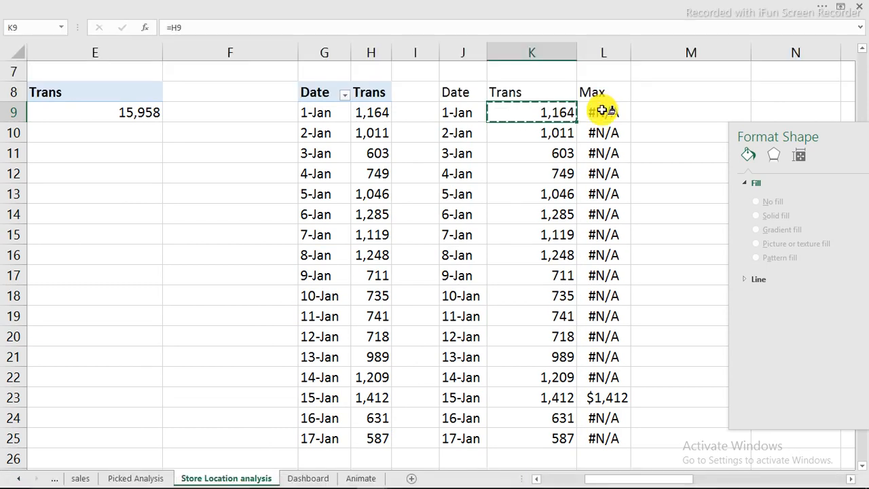
left_click_drag(602, 110, 603, 438)
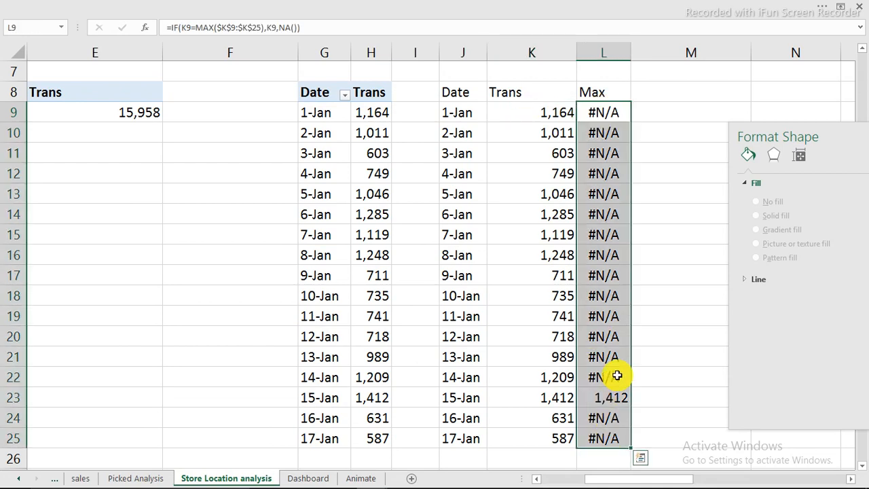
On the Dashboard sheet, enlarge the daily transactions chart's data labels to font size 10.
left_click(312, 478)
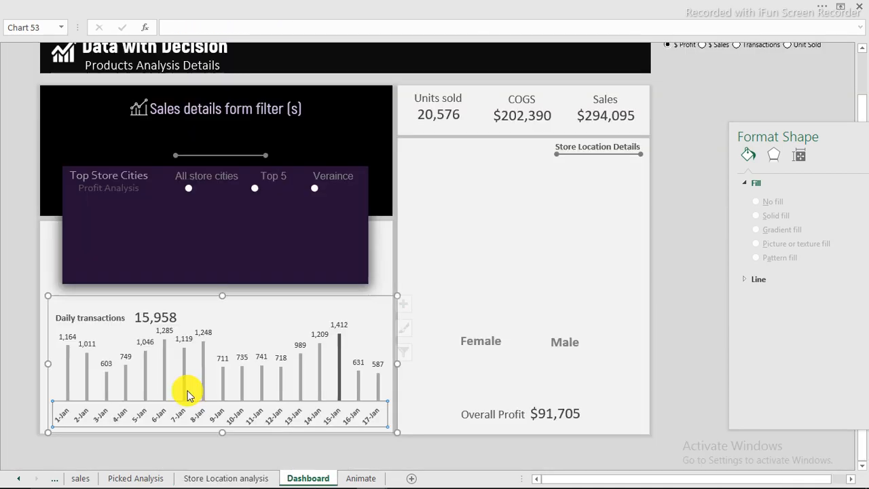
left_click(239, 359)
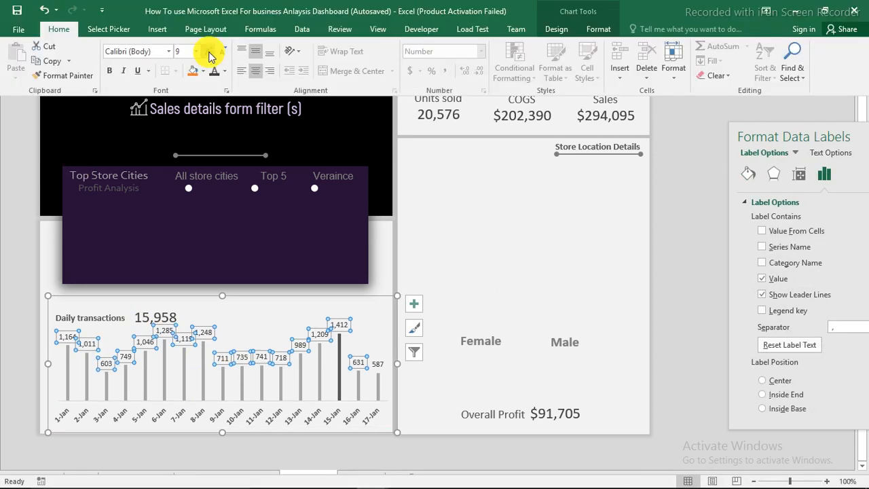
left_click(209, 52)
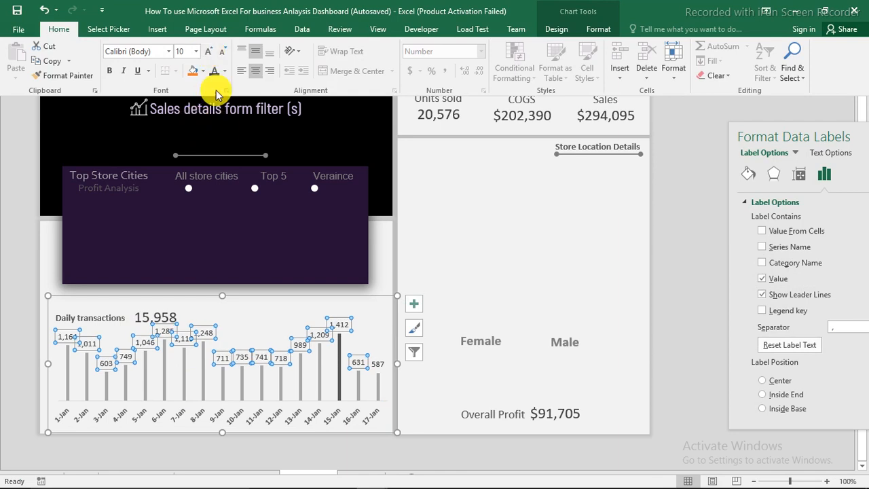
left_click(19, 209)
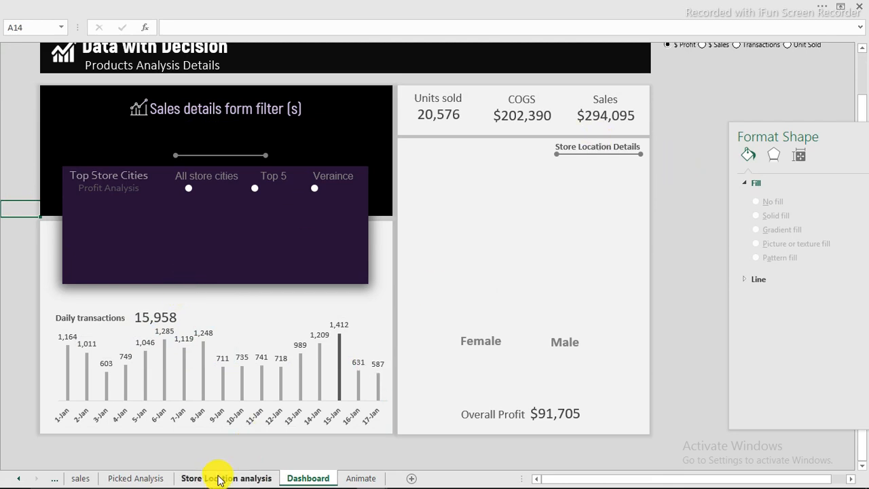
Add a Product_Category slicer from the Date and Trans PivotTable on Store Location analysis and place it over column F.
left_click(219, 478)
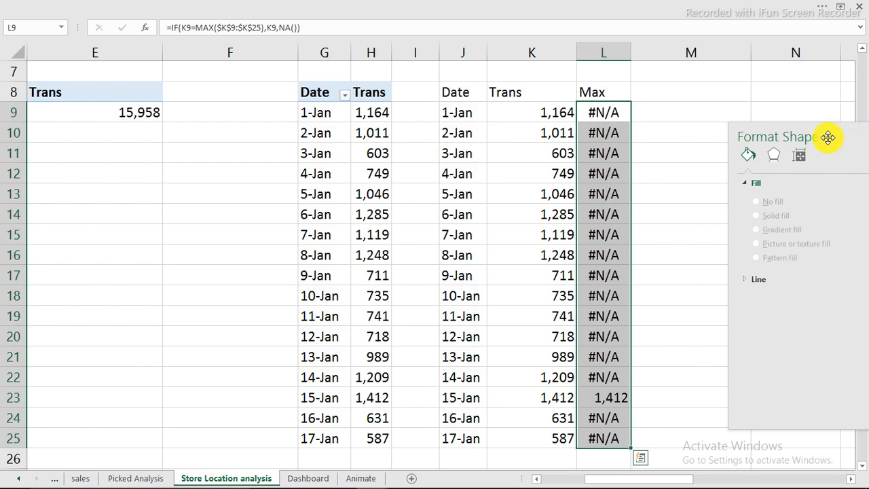
left_click_drag(827, 138, 602, 137)
left_click(617, 139)
left_click(332, 177)
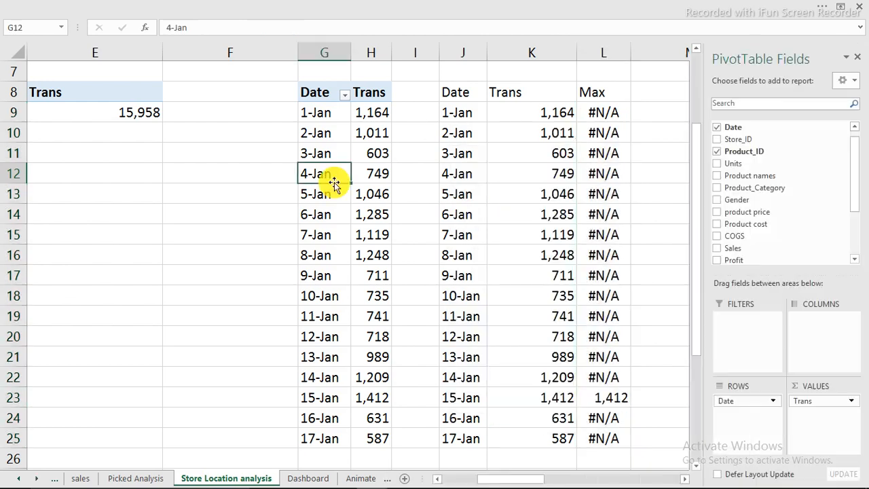
right_click(749, 190)
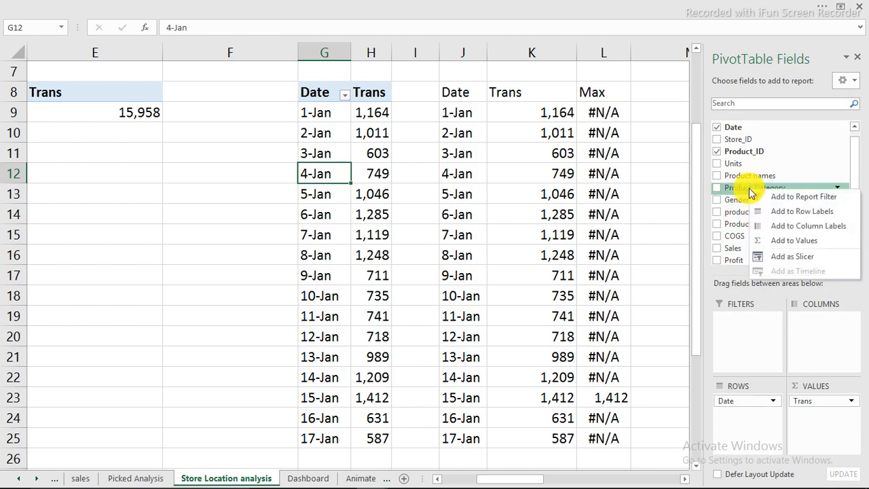
left_click(787, 258)
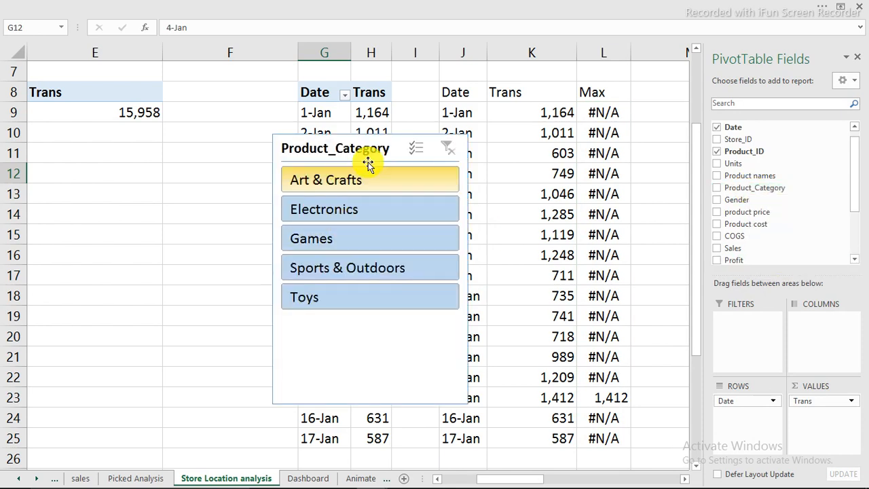
left_click_drag(202, 131, 245, 151)
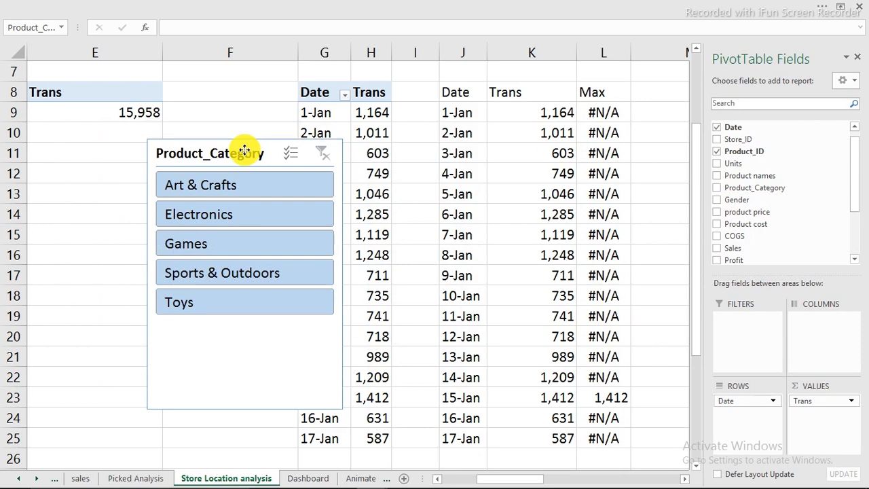
Connect the Product_Category slicer to the PivotTable holding Sales, Profit, COGS, Units and Trans in row 8.
left_click_drag(607, 471, 559, 479)
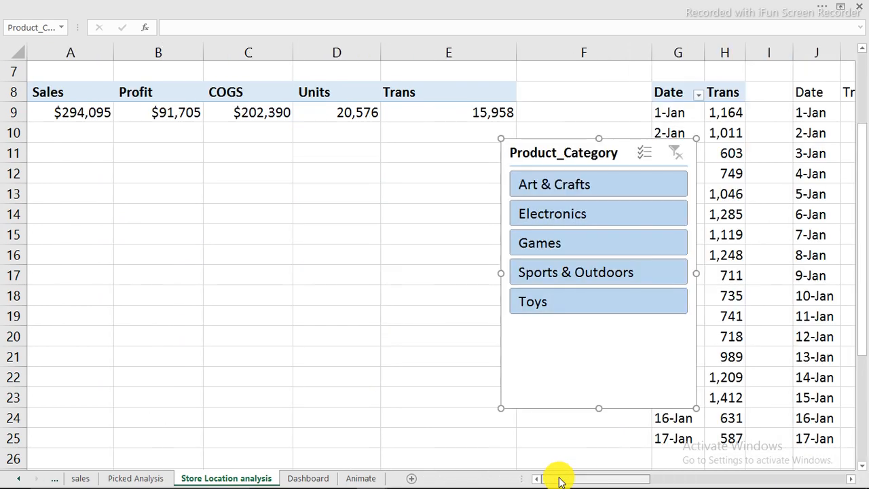
left_click(260, 115)
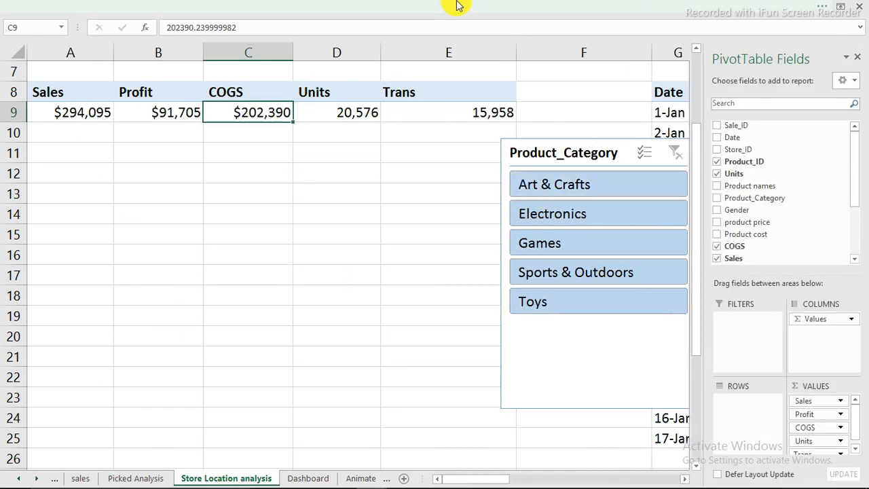
left_click(628, 9)
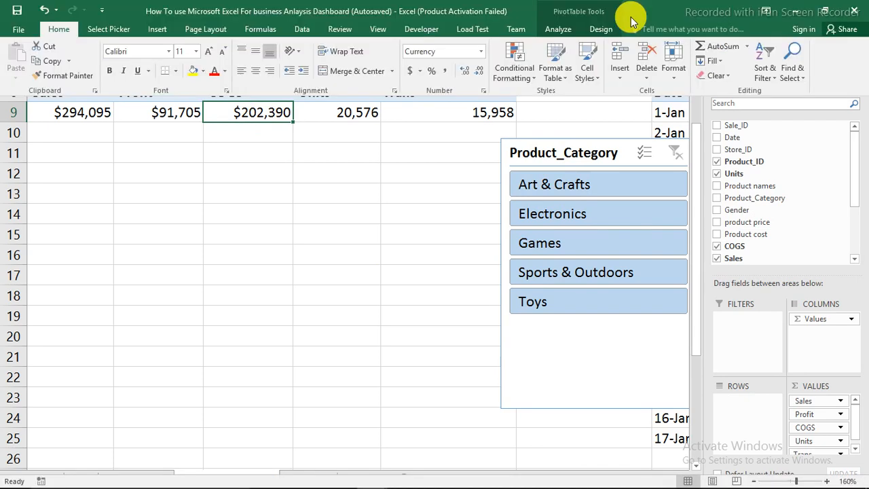
left_click(556, 29)
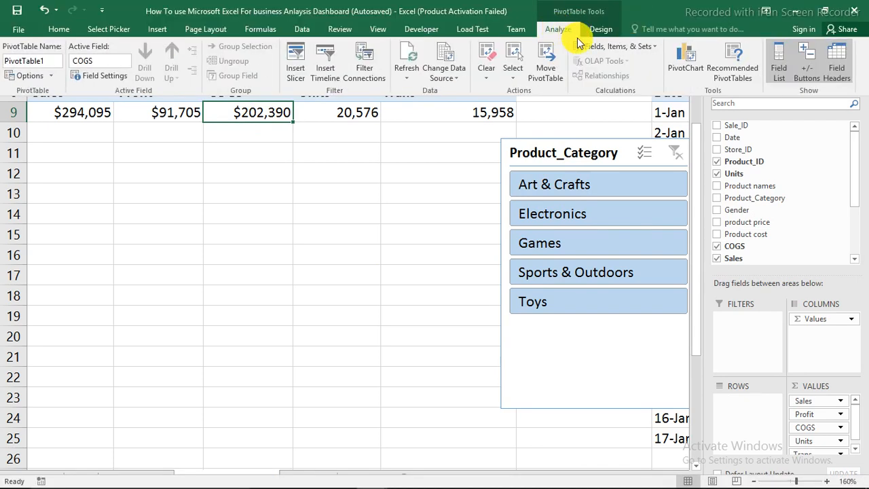
left_click(365, 62)
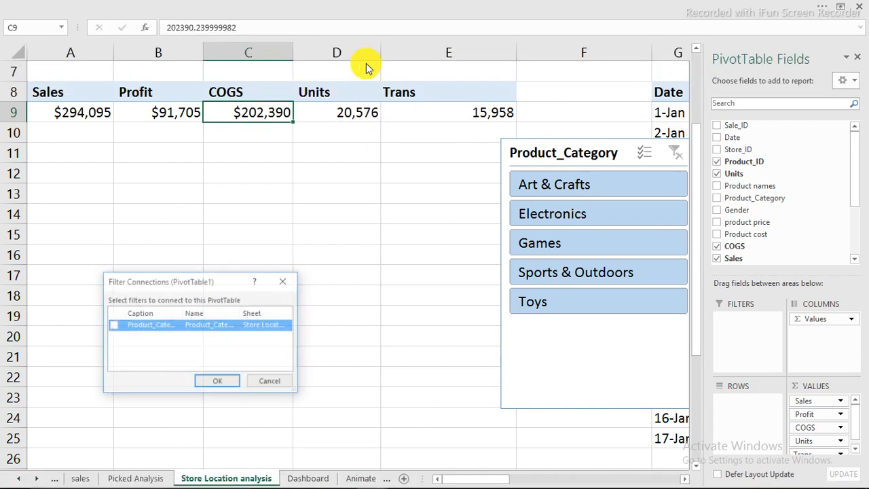
left_click(113, 325)
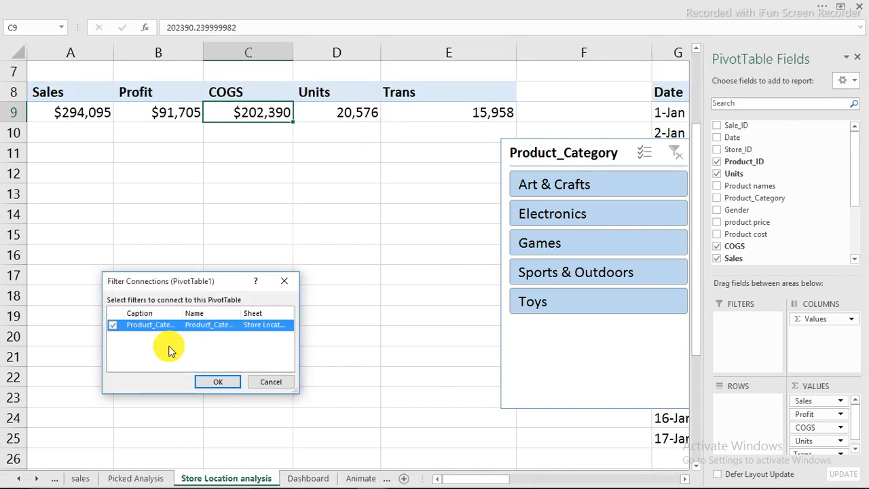
left_click(213, 379)
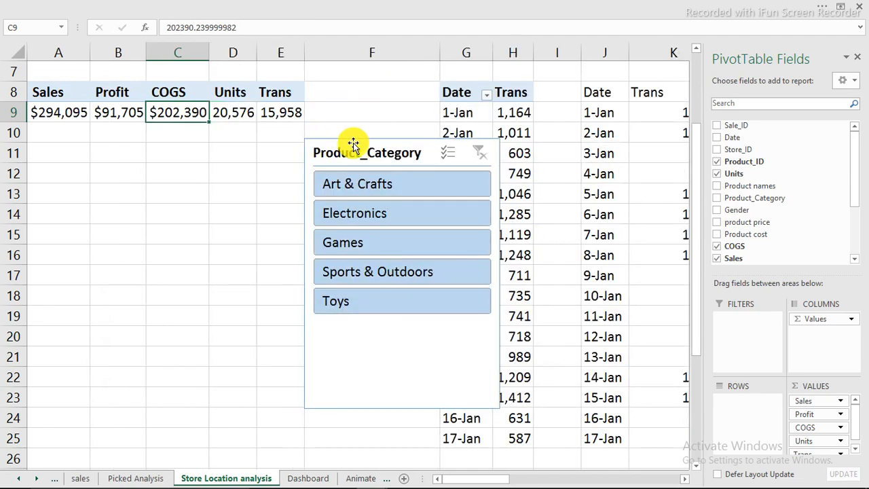
Move the slicer over columns C to F and test it with Art & Crafts, Electronics, Games and Sports & Outdoors, then clear the filter.
left_click_drag(353, 144, 228, 156)
left_click(267, 197)
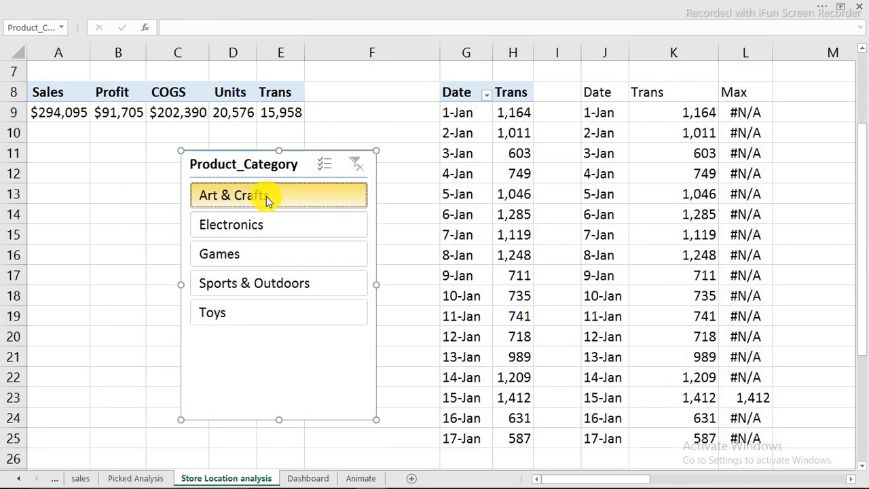
left_click(278, 233)
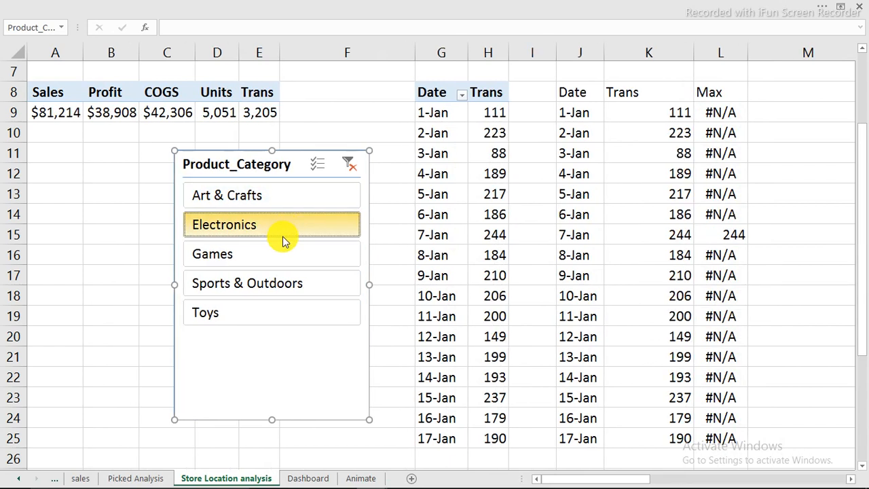
left_click(284, 256)
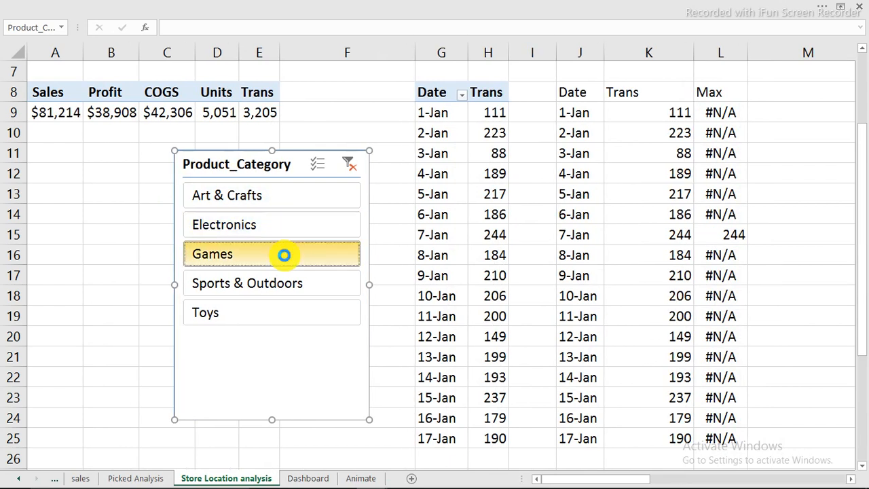
left_click(284, 290)
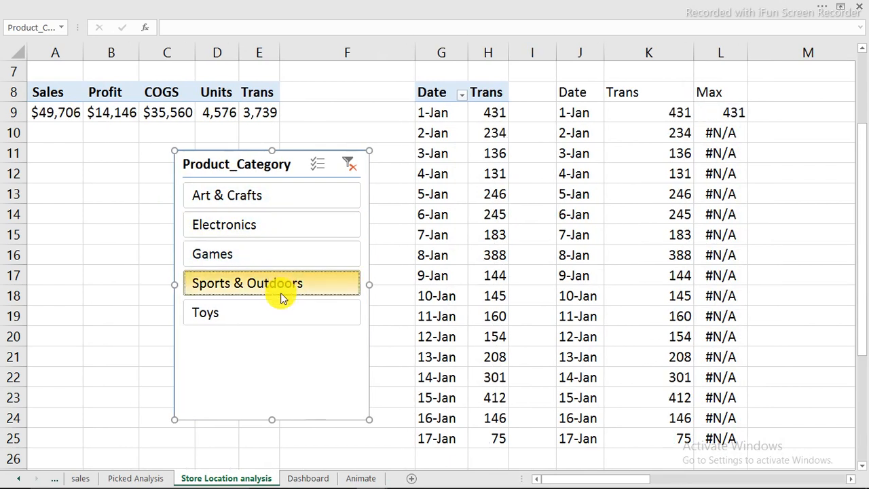
left_click(345, 163)
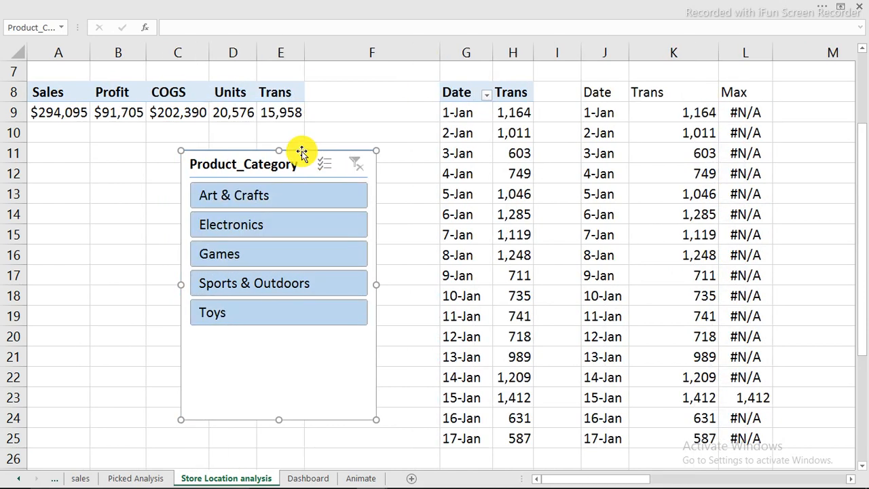
Cut the Product_Category slicer from Store Location analysis and paste it onto the Dashboard sheet.
key("ctrl+x")
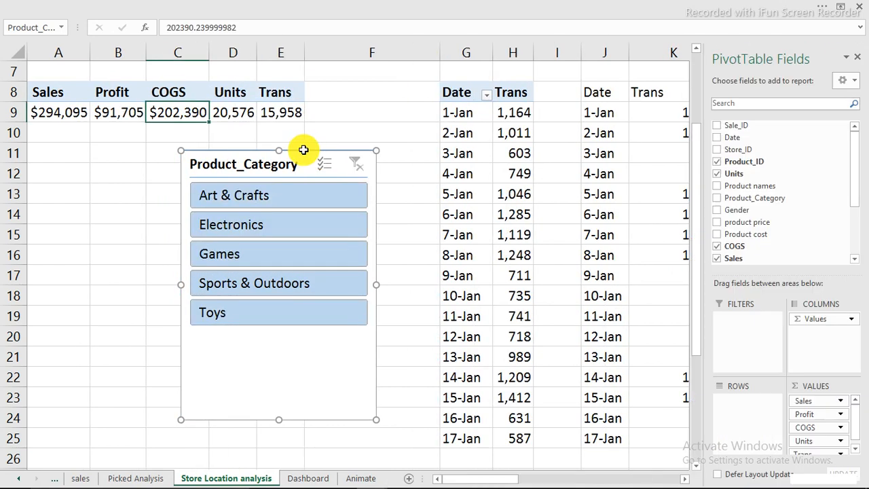
left_click(304, 478)
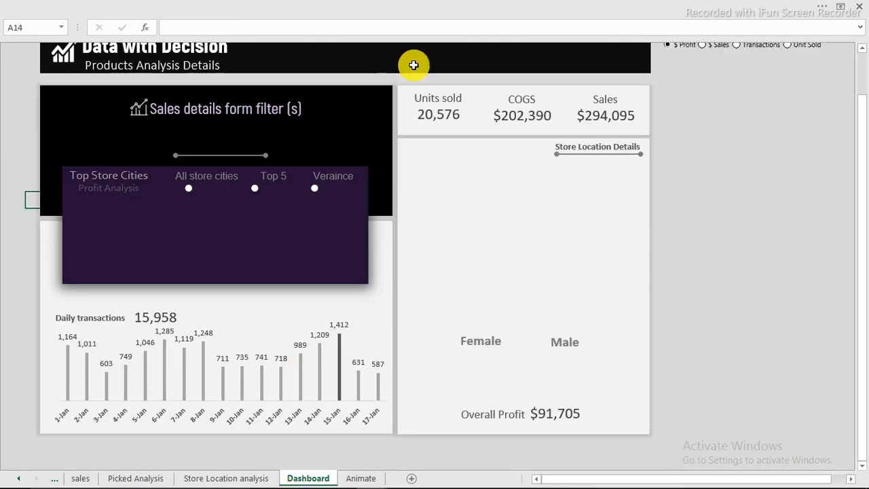
left_click(414, 62)
key("ctrl+v")
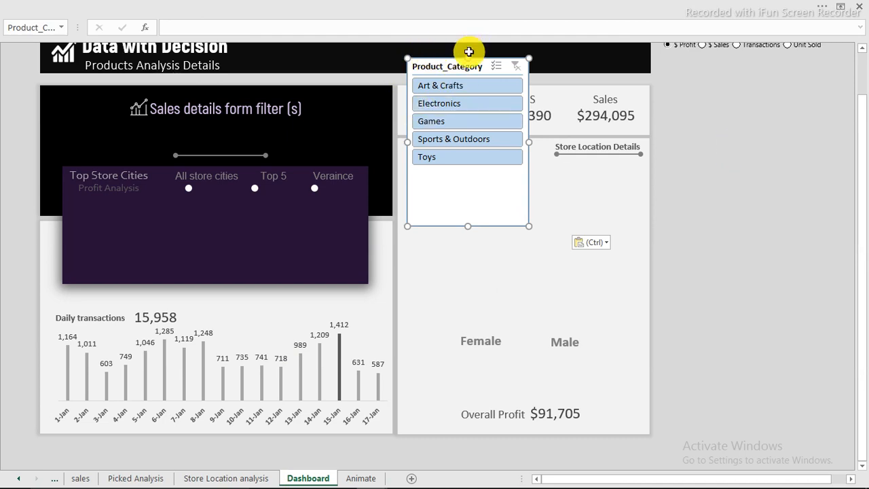
Resize the slicer into a wide, flat strip and fit it inside the black header banner beside the Data with Decision title.
left_click_drag(862, 139, 862, 83)
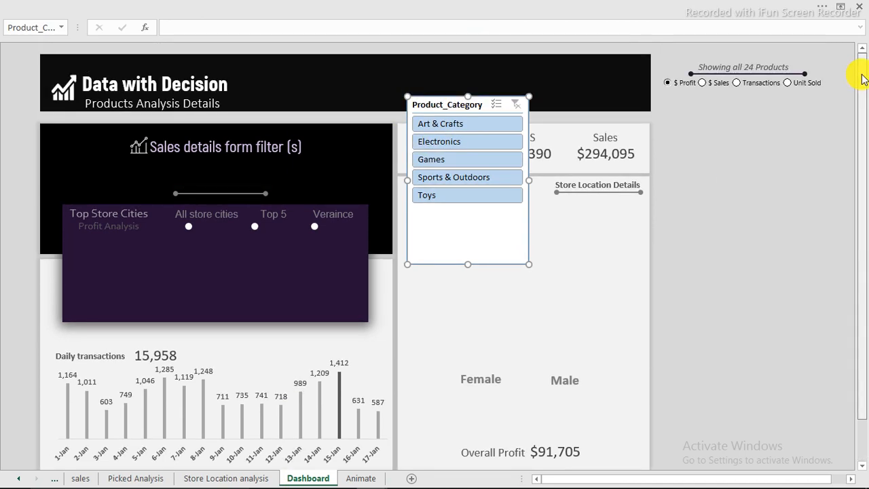
left_click_drag(526, 178, 652, 151)
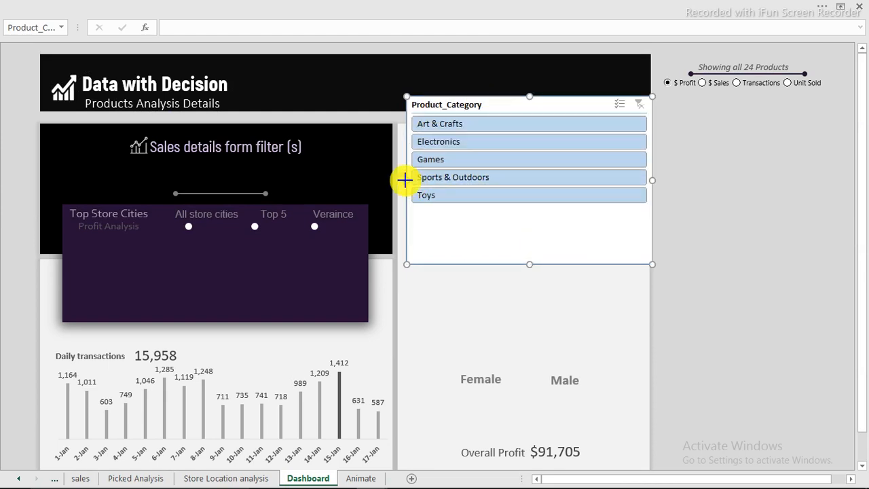
left_click_drag(404, 180, 267, 151)
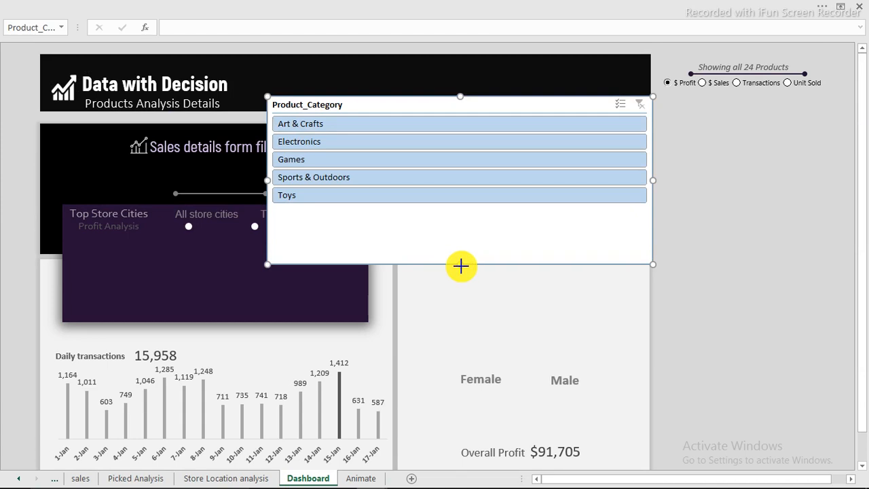
left_click_drag(461, 265, 454, 99)
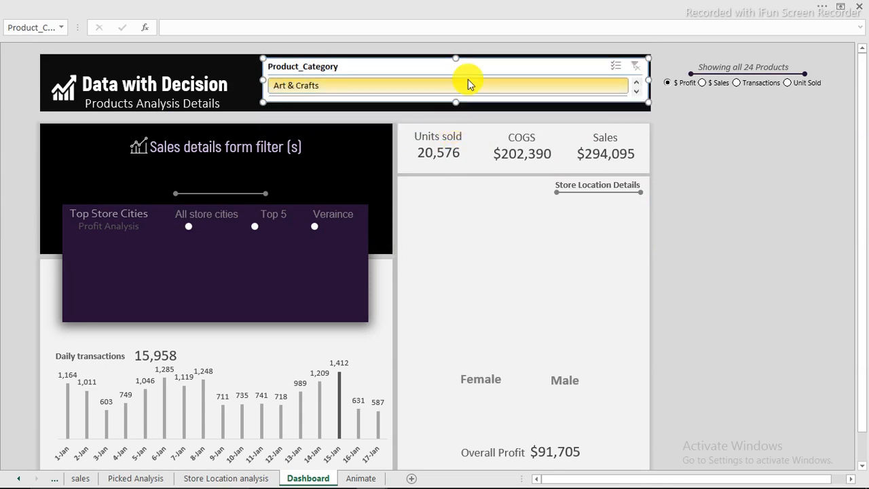
left_click_drag(480, 58, 481, 61)
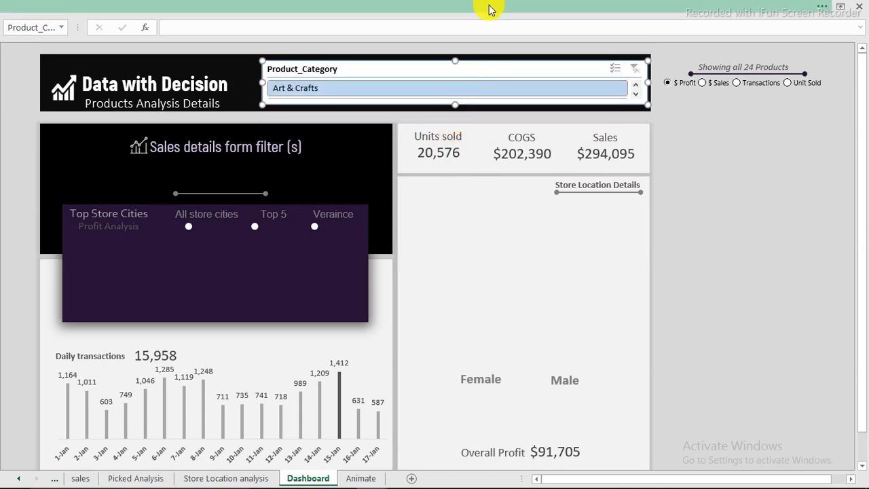
Move the slicer just below the header banner and arrange its buttons in 5 columns.
left_click(545, 7)
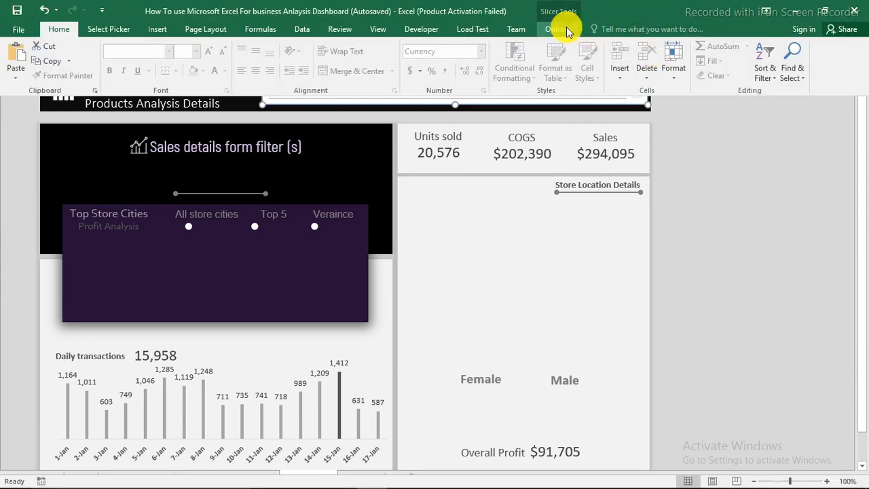
left_click_drag(539, 106, 541, 160)
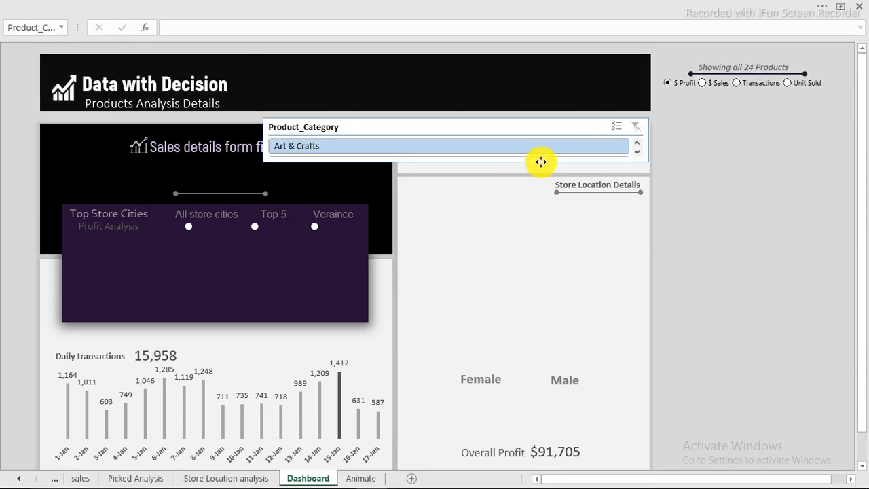
left_click(570, 9)
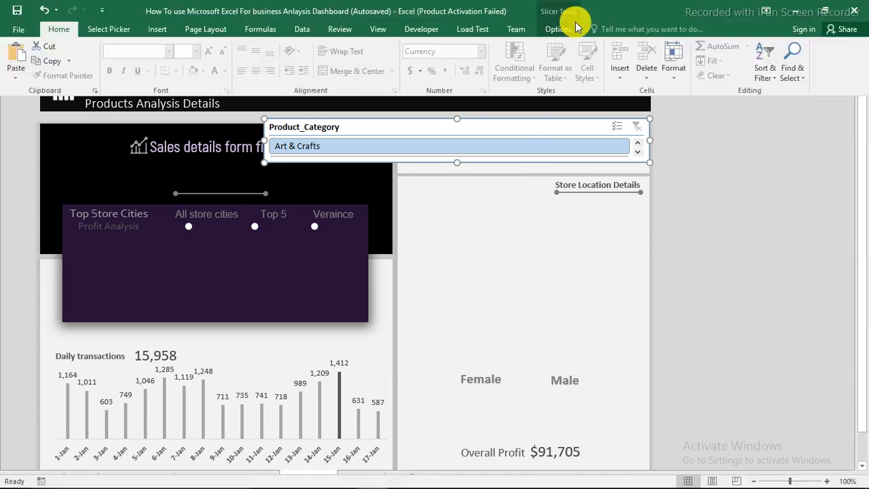
left_click(567, 31)
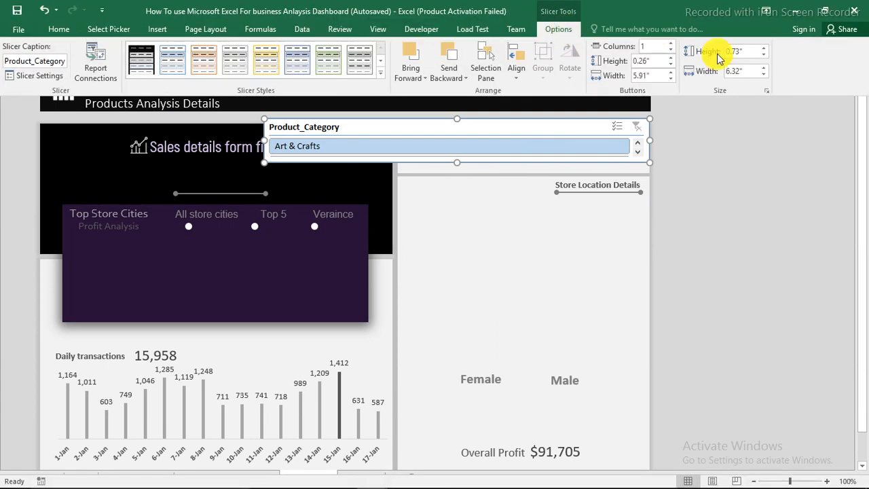
left_click(670, 43)
left_click(669, 43)
left_click(670, 42)
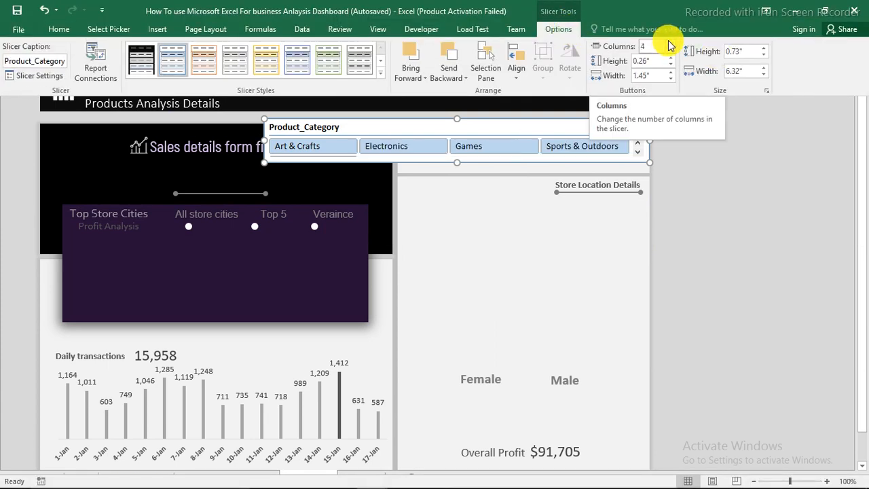
left_click(670, 43)
left_click(716, 181)
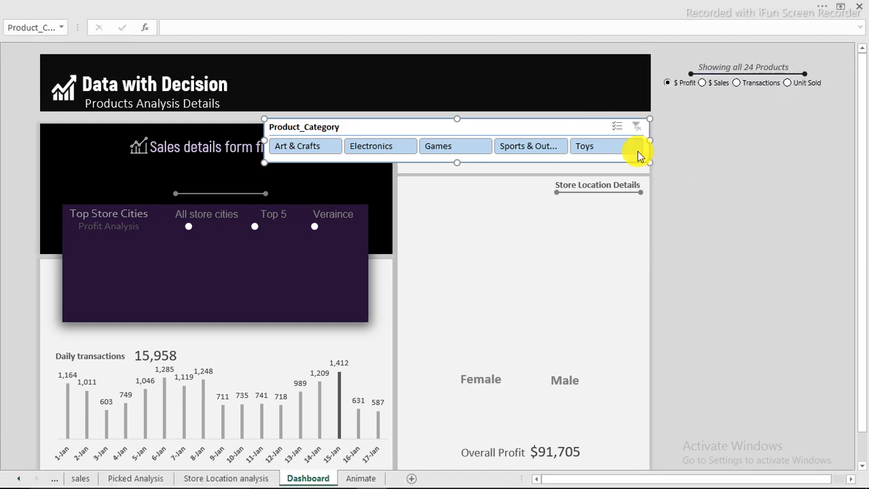
Place the slicer back inside the black header banner and apply the black slicer style to it.
left_click_drag(607, 164, 598, 107)
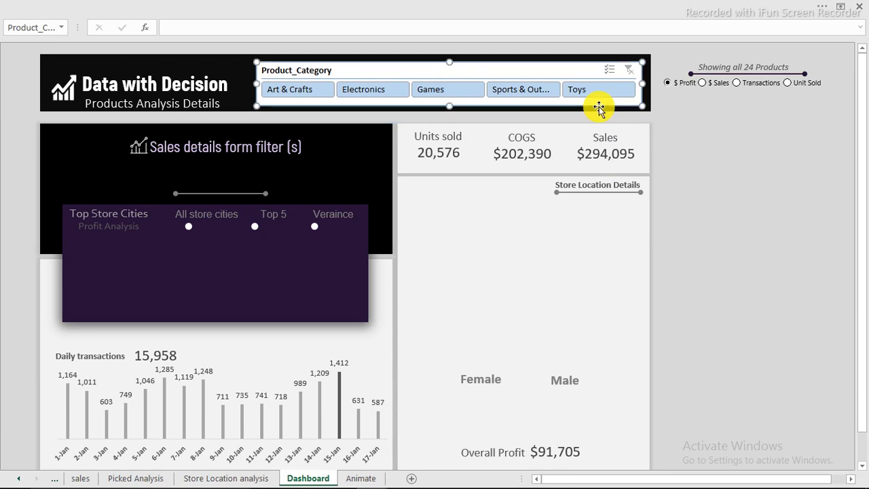
left_click(395, 5)
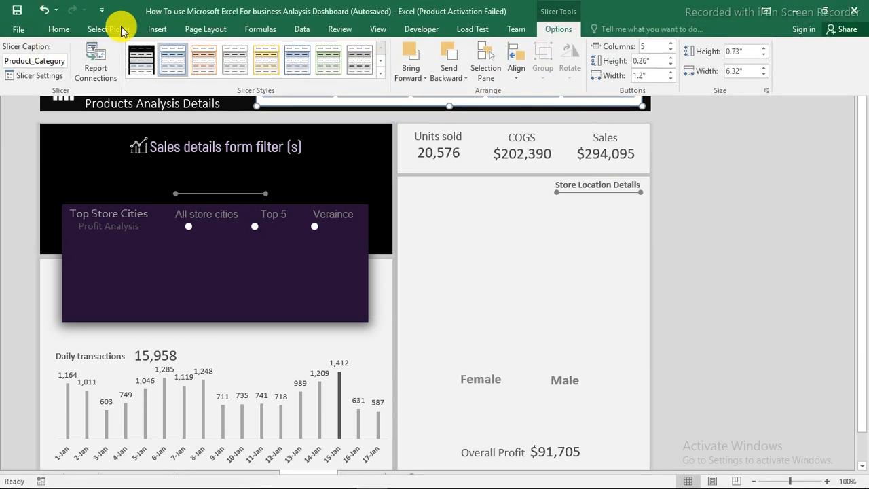
left_click(141, 60)
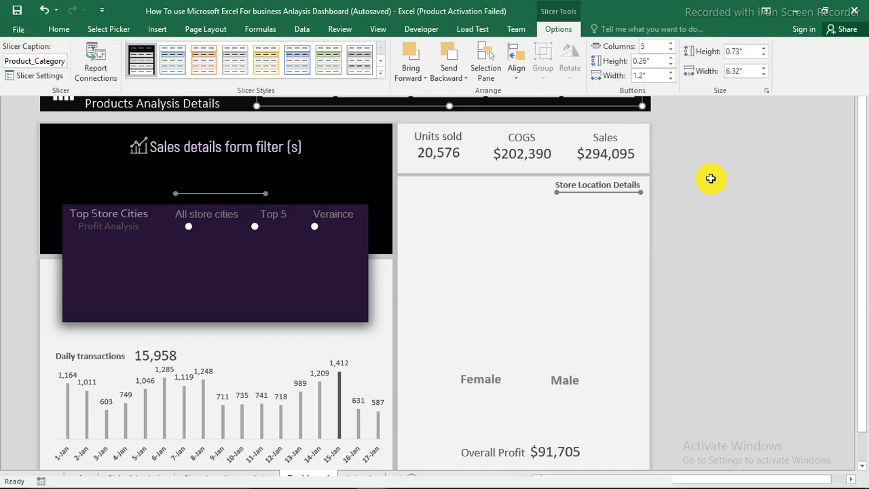
left_click(710, 175)
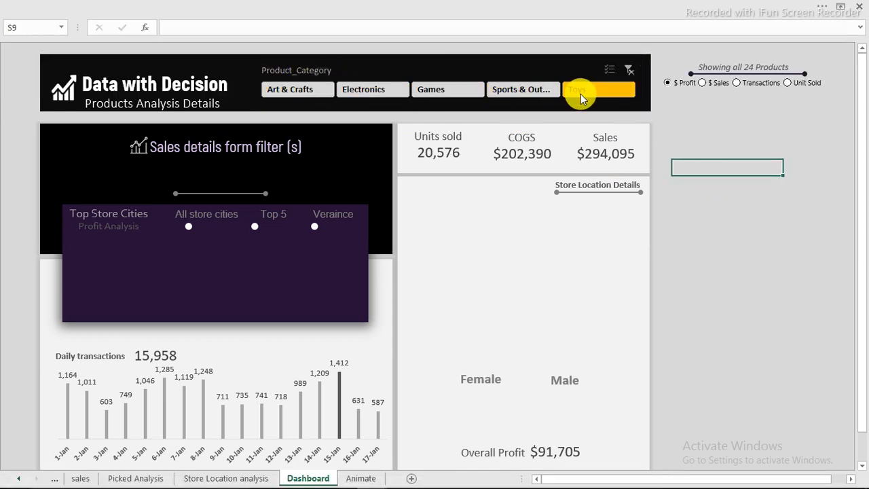
Test the Dashboard's slicer by filtering to Art & Crafts, Electronics and Games in turn.
left_click(304, 94)
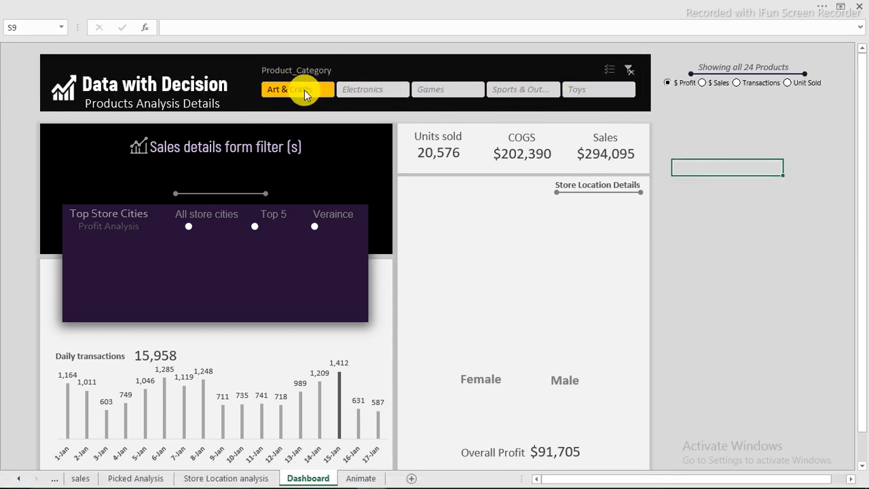
left_click(378, 91)
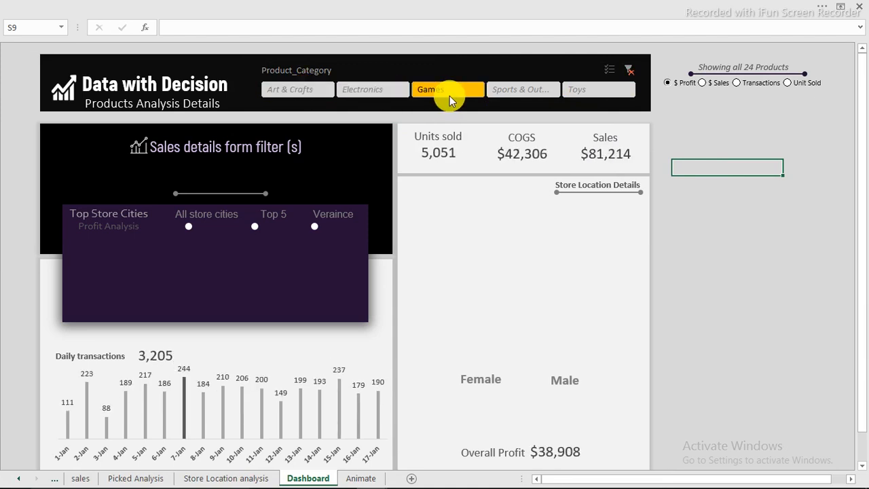
left_click(450, 100)
Switch to the Tutorial Excel Dashboard workbook and filter its dashboard by the Electronics category.
mouse_move(275, 483)
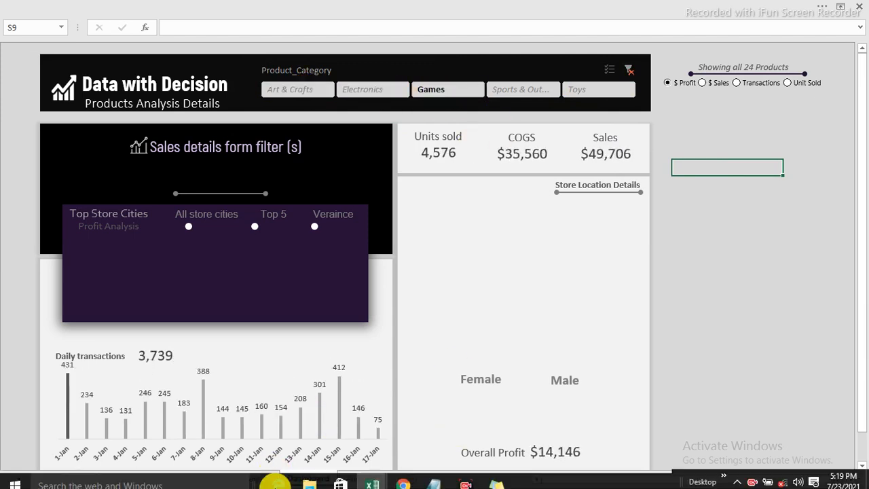
mouse_move(368, 480)
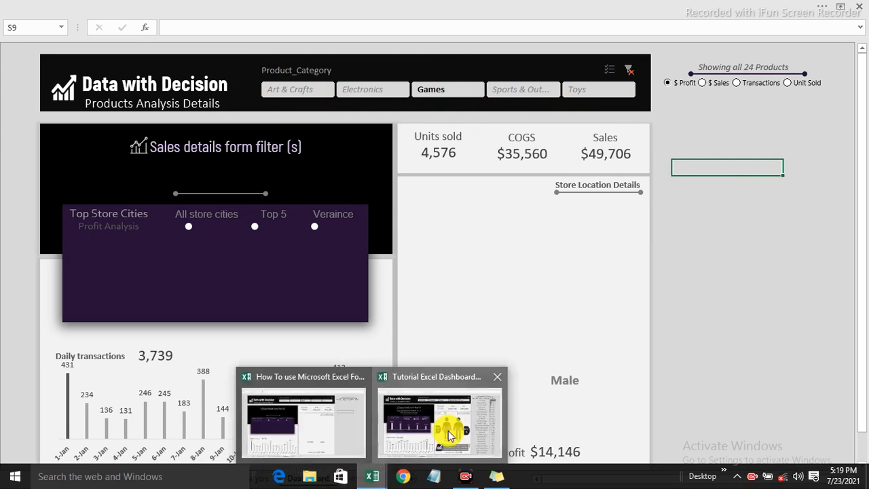
left_click(441, 422)
left_click(395, 90)
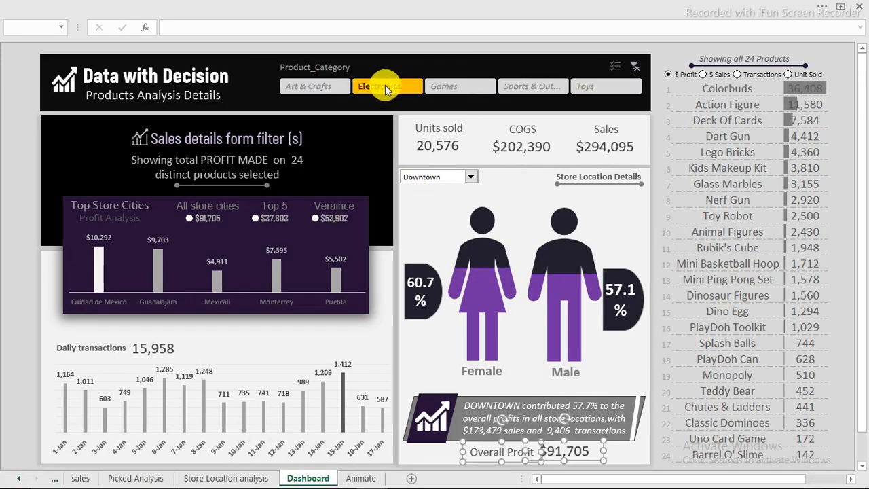
Filter the finished dashboard by the Games category and examine the values in its product ranking list.
left_click(453, 86)
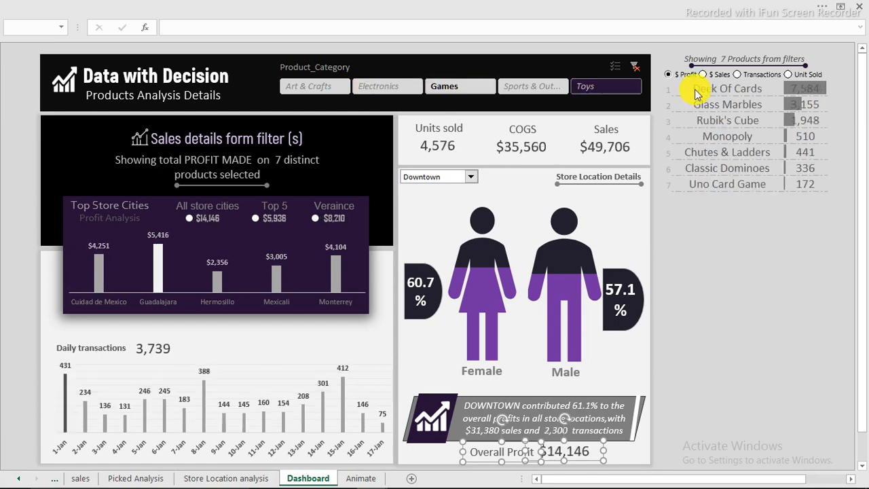
left_click_drag(803, 89, 805, 153)
left_click(806, 89)
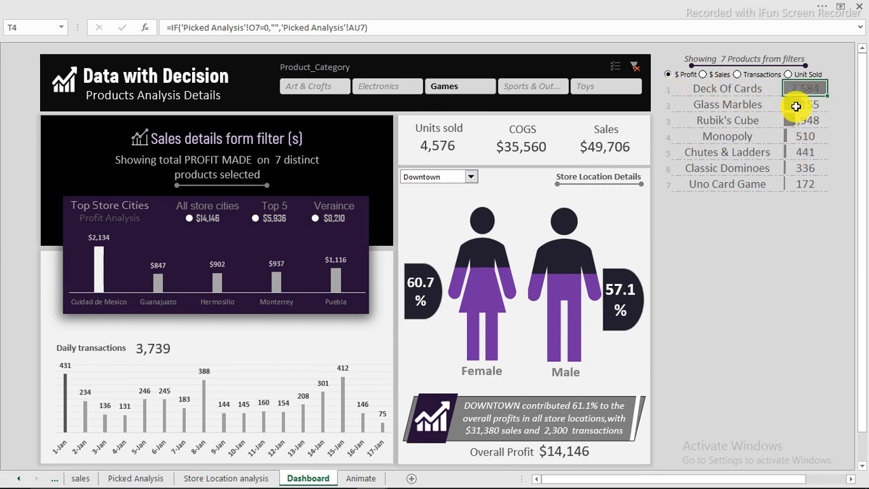
left_click(800, 107)
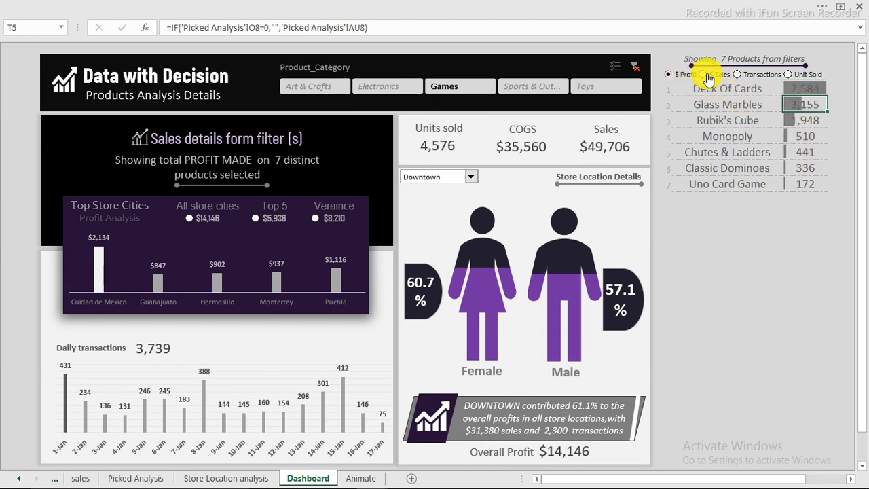
Switch the product ranking measure to $ Sales, Transactions and Unit Sold in turn.
left_click(705, 76)
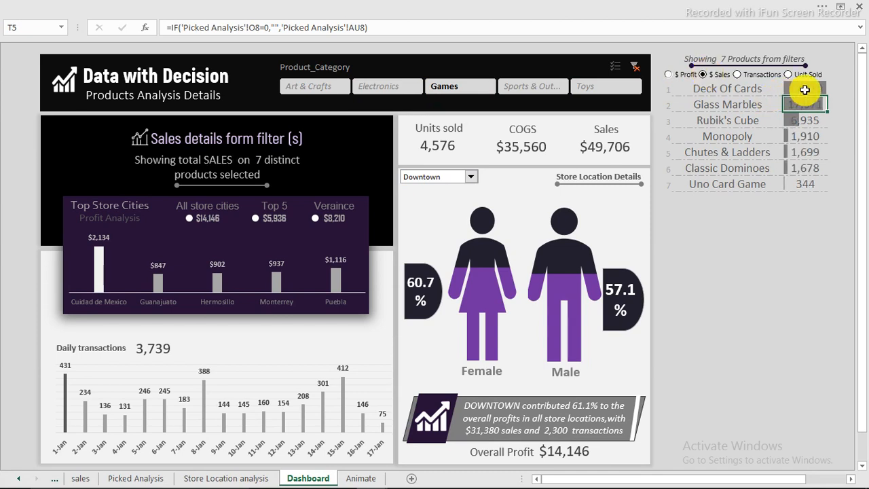
left_click(737, 76)
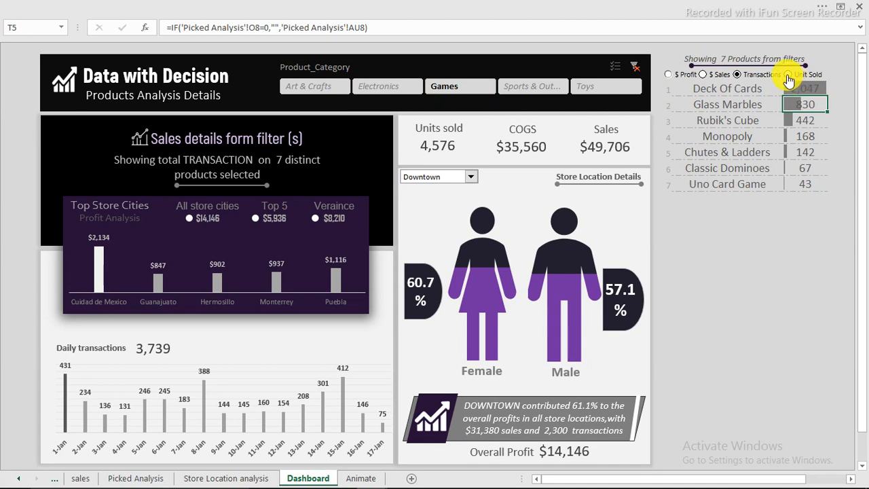
left_click(787, 75)
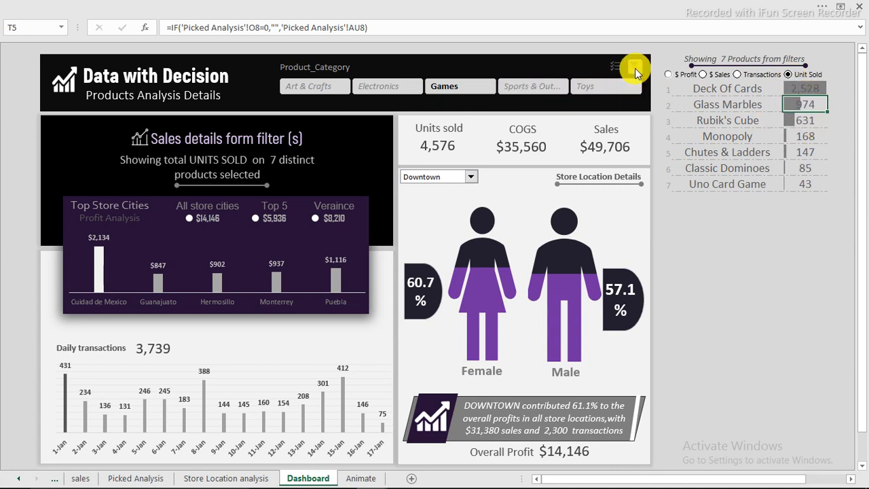
Clear the Product_Category filter and set the store location selector to Commercial.
left_click(635, 66)
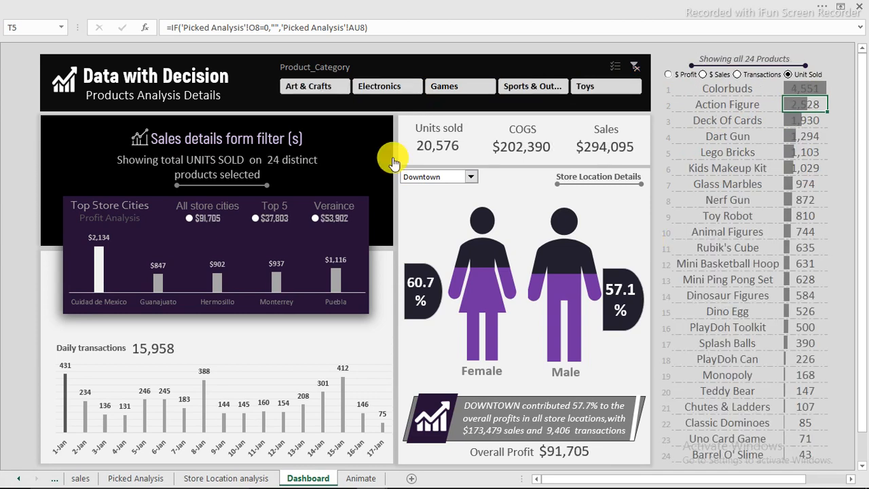
left_click(470, 177)
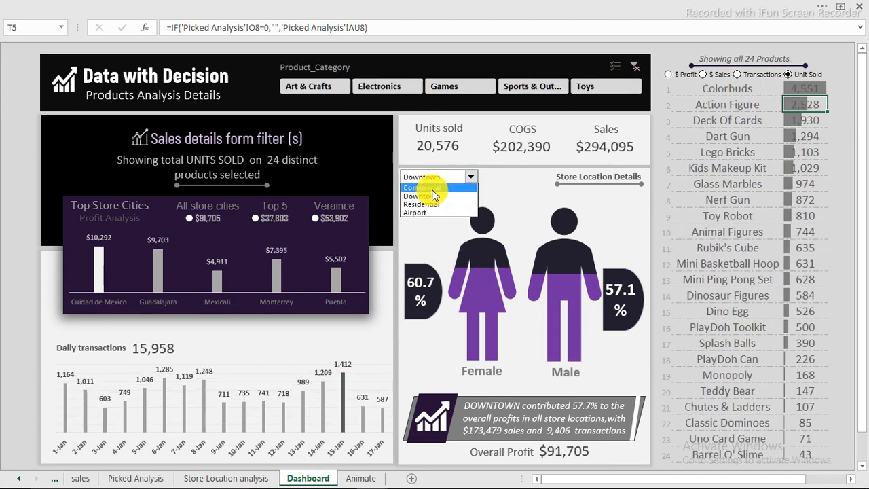
left_click(432, 188)
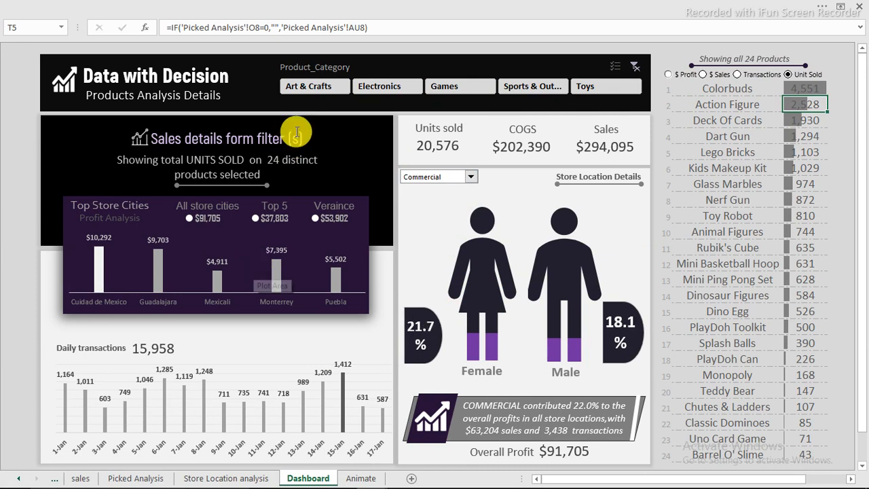
Switch to the How To use Microsoft Excel workbook and show its Store Location analysis sheet.
mouse_move(272, 483)
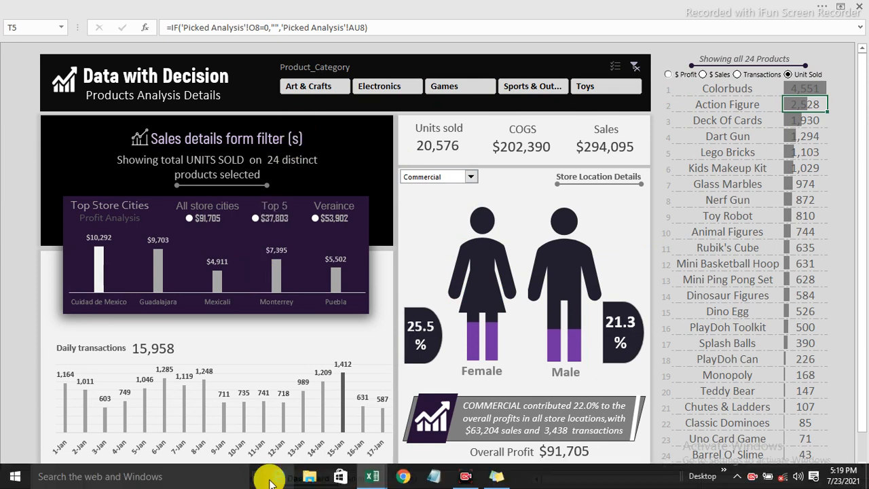
mouse_move(368, 478)
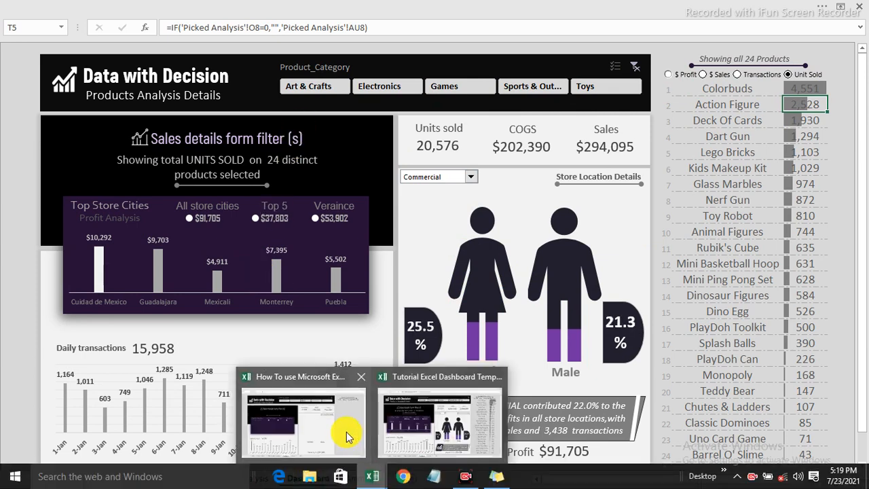
left_click(348, 436)
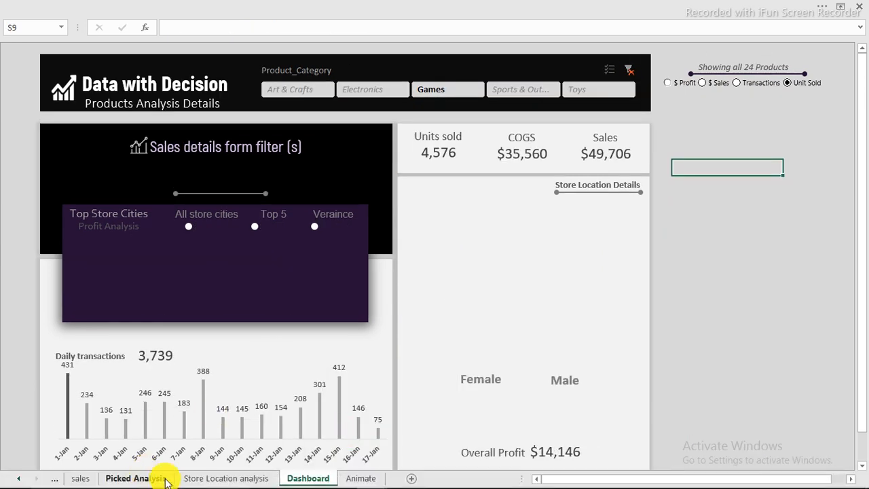
left_click(246, 478)
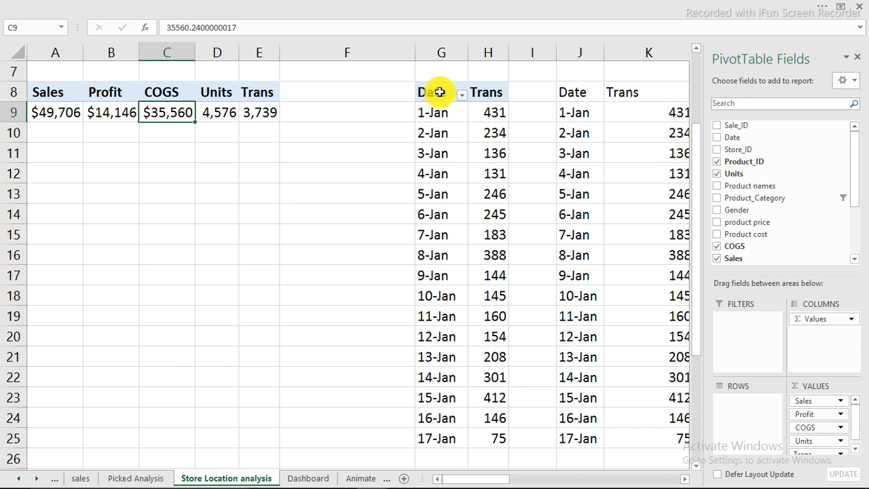
Copy the Date and Trans pivot table in G8:H25 and paste the copy at cell N9.
left_click_drag(439, 91, 492, 439)
right_click(494, 438)
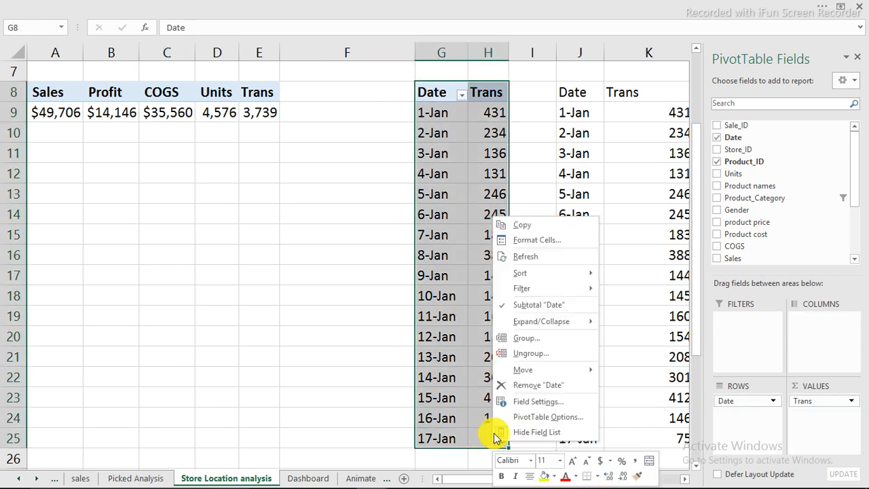
left_click(531, 226)
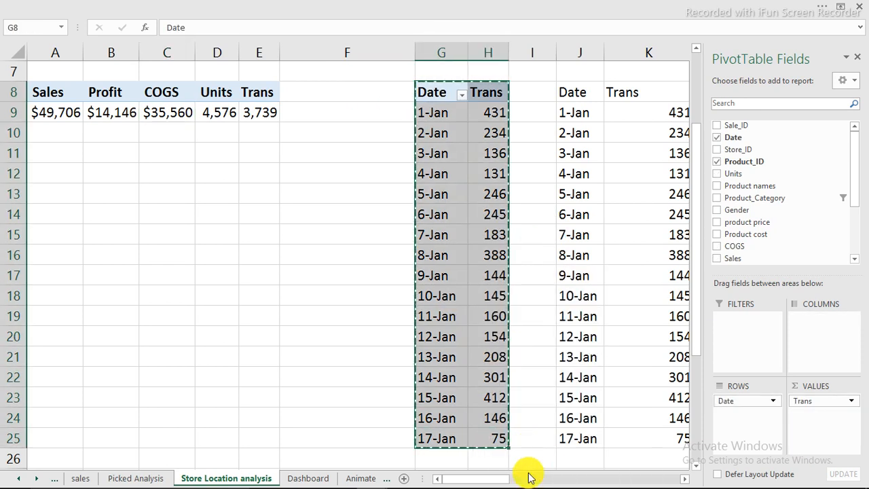
left_click_drag(501, 481, 572, 479)
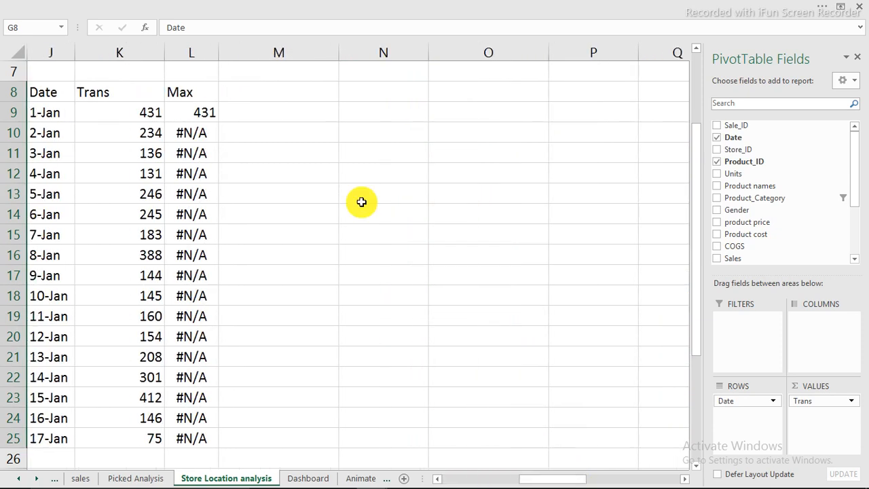
left_click(378, 117)
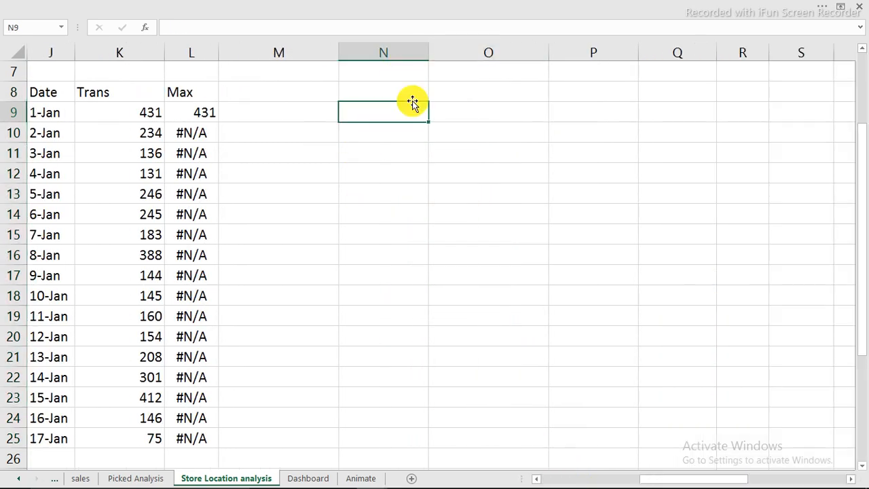
key("ctrl+v")
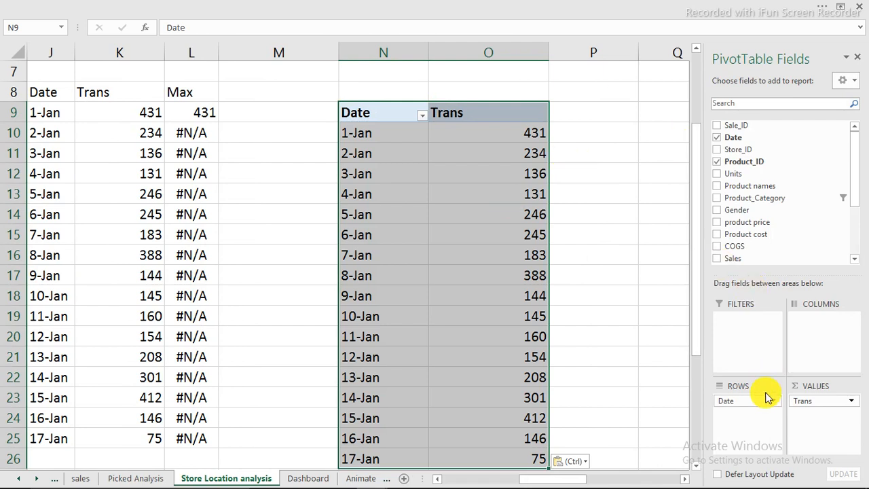
Empty the copied pivot table at N9 by removing its Trans value and Date row fields.
left_click_drag(803, 402, 620, 370)
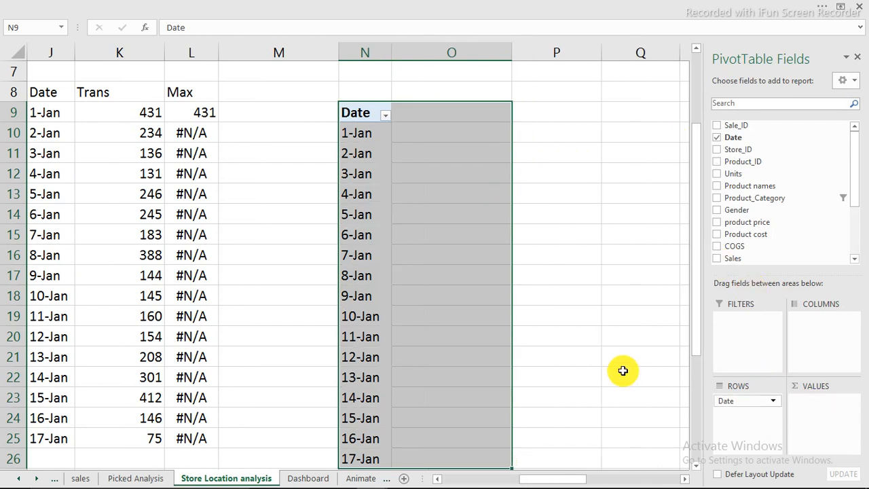
left_click(570, 278)
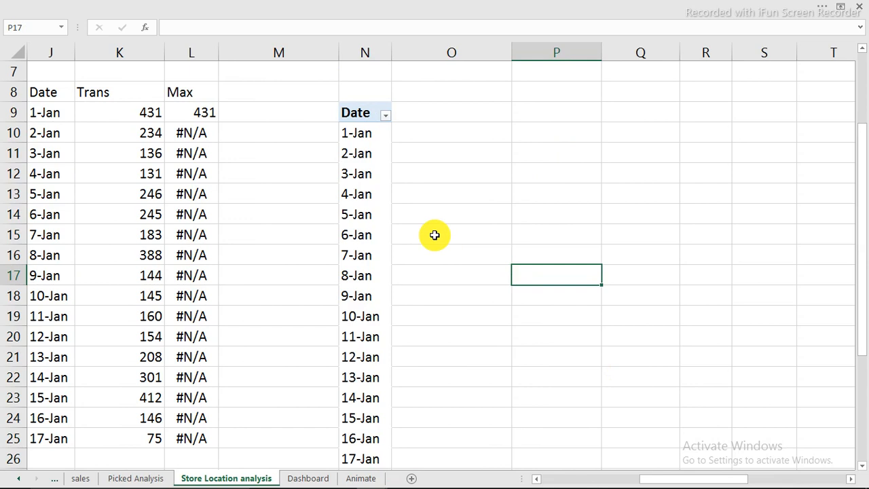
left_click(360, 153)
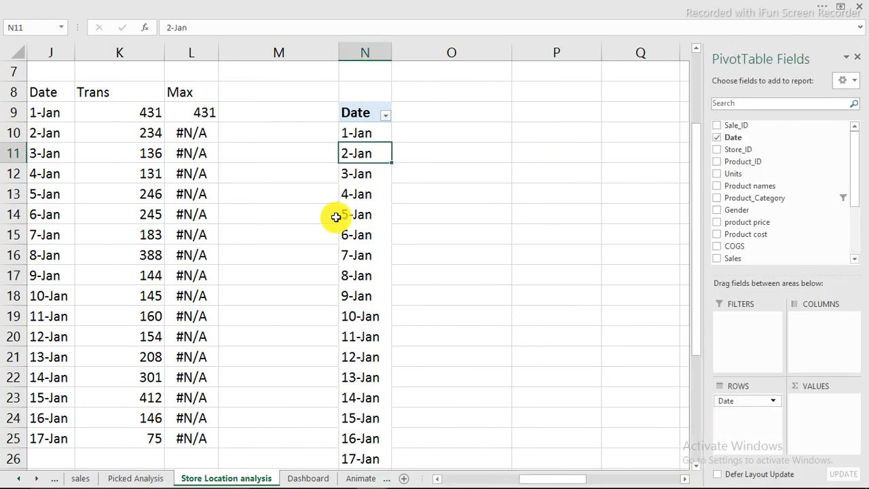
left_click(717, 137)
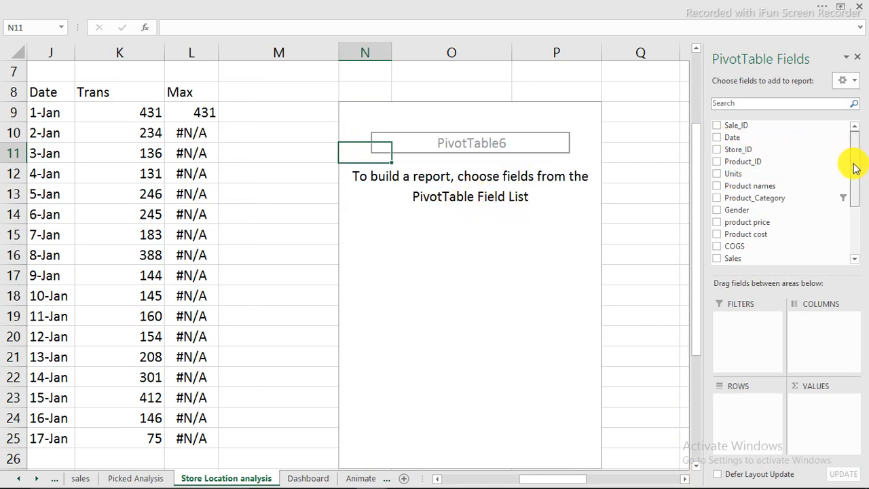
Rebuild the pivot table at N9 with Store_City as rows and Profit as summed values.
left_click_drag(853, 167, 853, 201)
left_click_drag(764, 206, 756, 431)
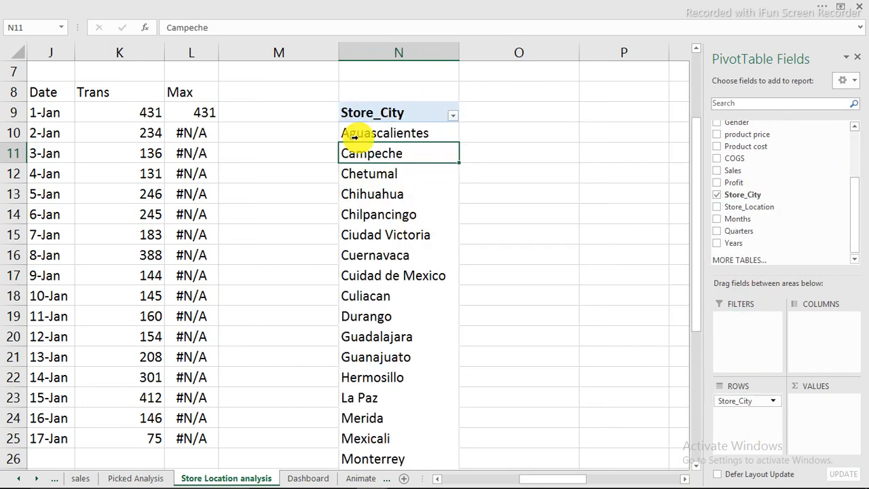
scroll(381, 289, "down", 3)
scroll(380, 282, "up", 2)
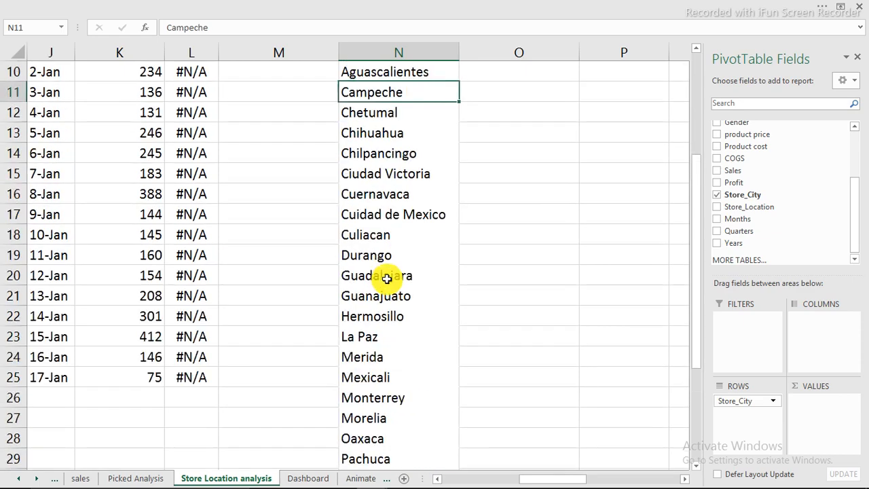
scroll(387, 277, "down", 6)
scroll(390, 275, "up", 7)
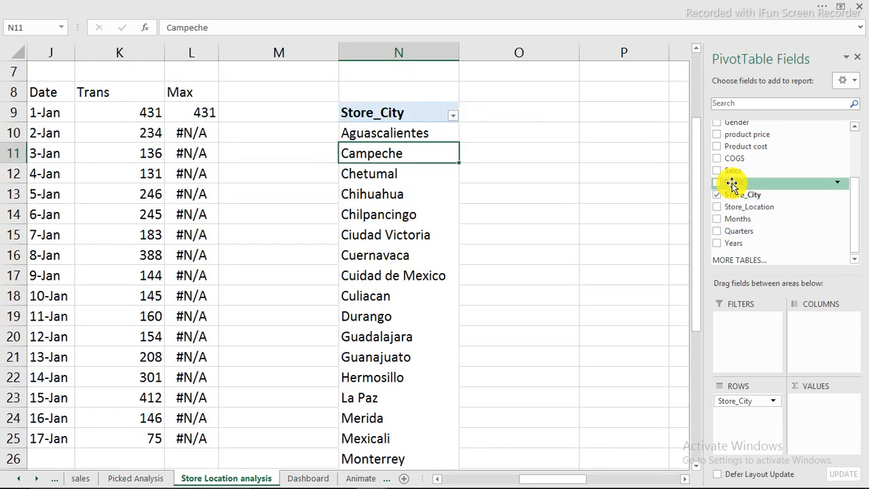
left_click_drag(732, 183, 821, 411)
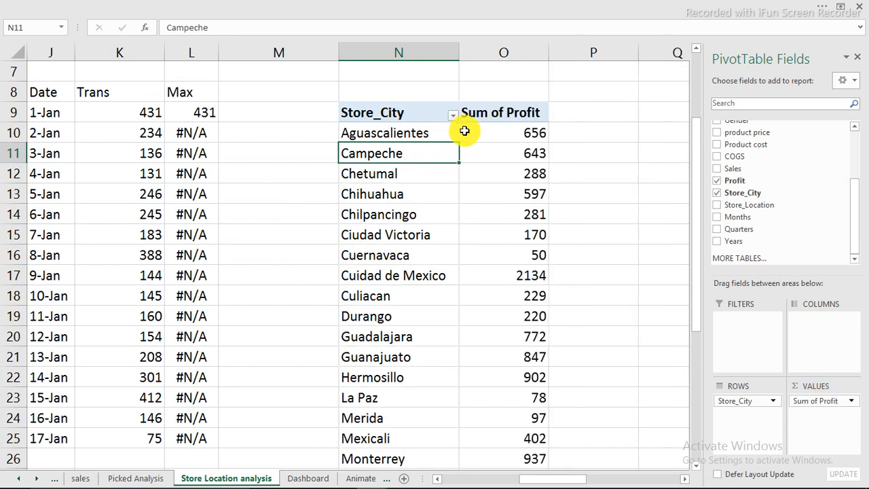
left_click(511, 133)
right_click(512, 133)
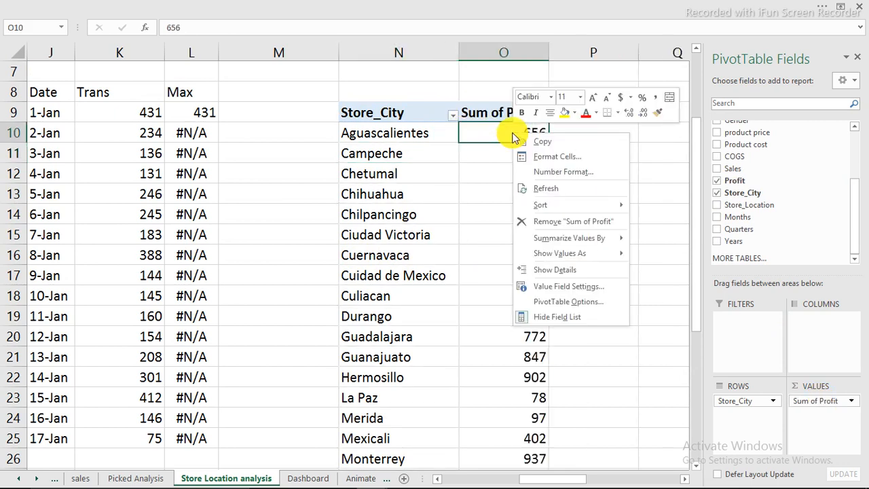
mouse_move(562, 211)
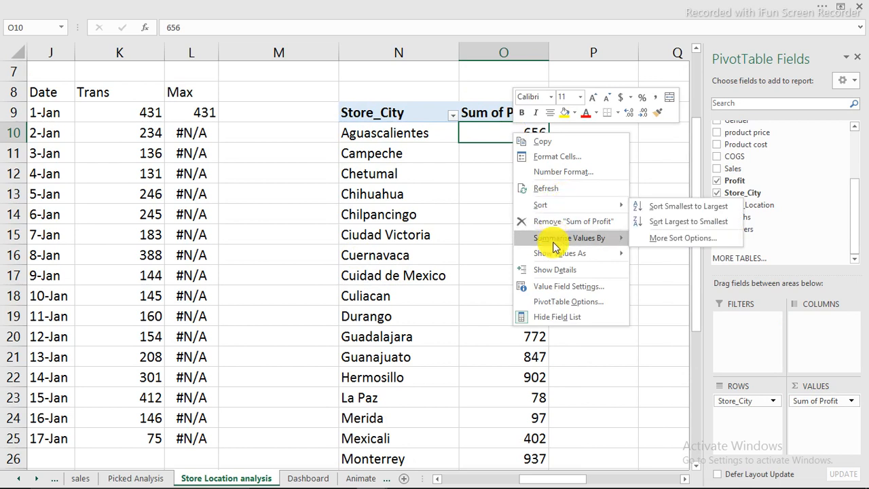
mouse_move(555, 252)
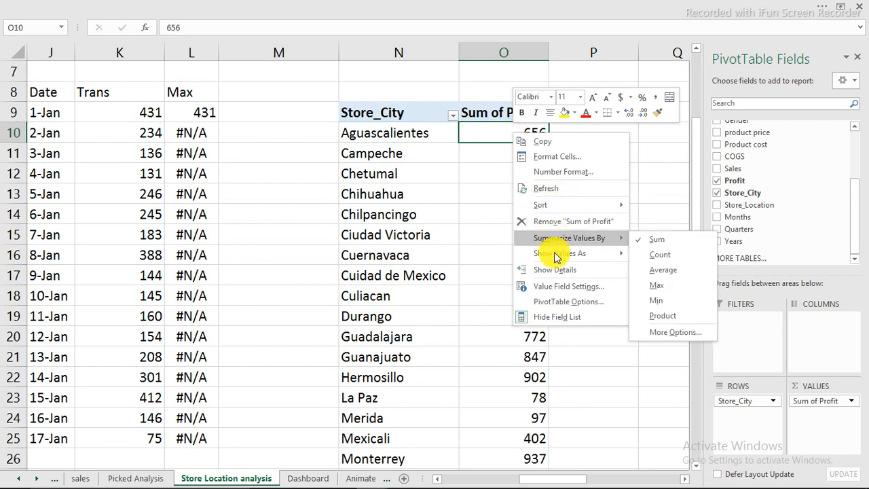
left_click(473, 133)
right_click(489, 132)
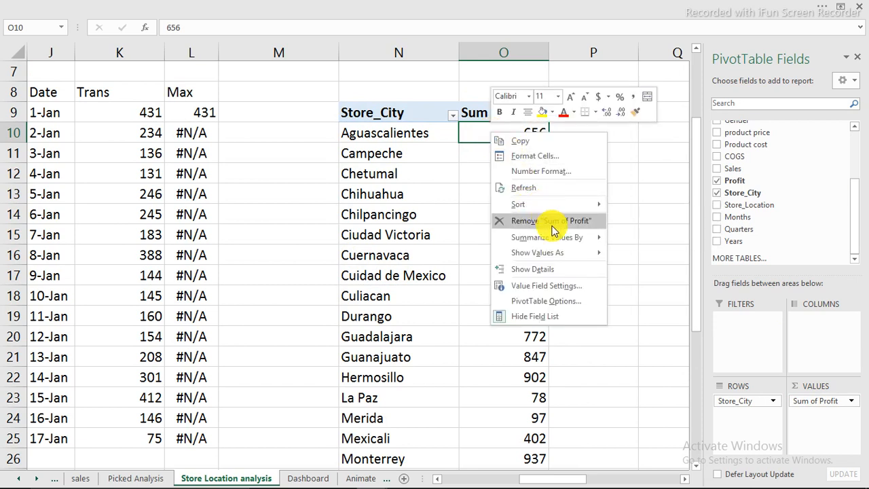
mouse_move(583, 257)
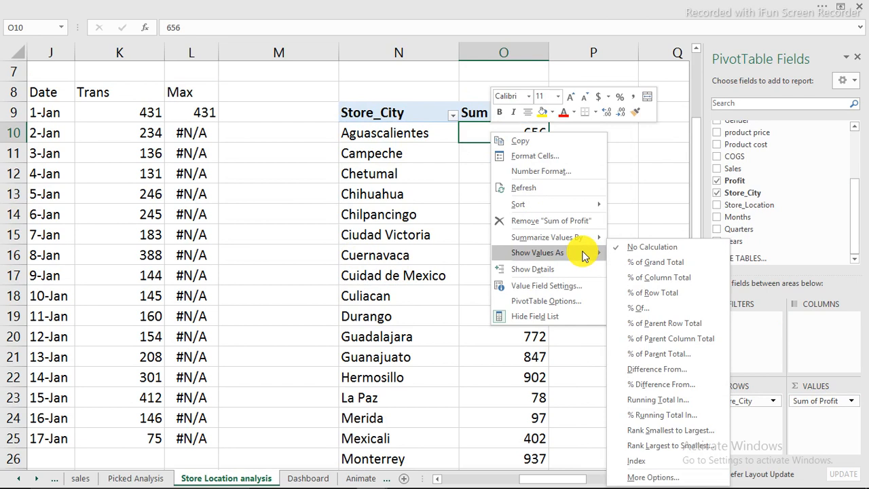
key("Escape")
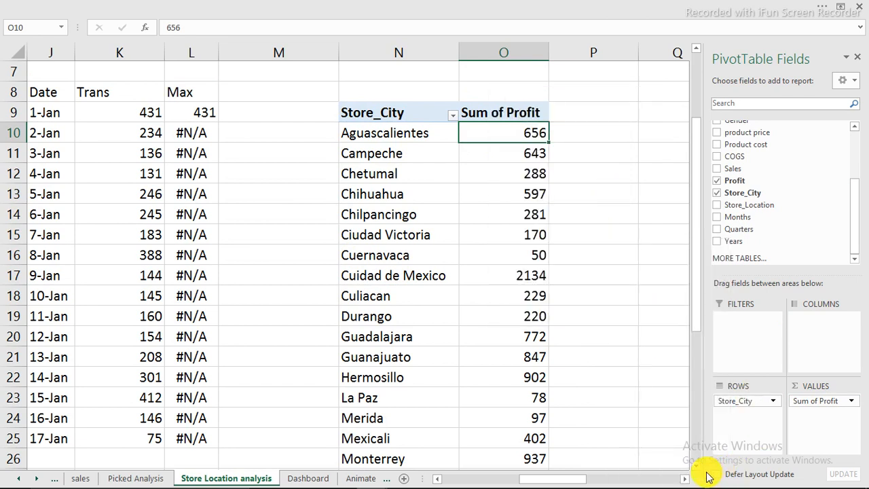
Filter the Store_City pivot table at N9 to the top 5 items by Sum of Profit.
key("Down")
key("Left")
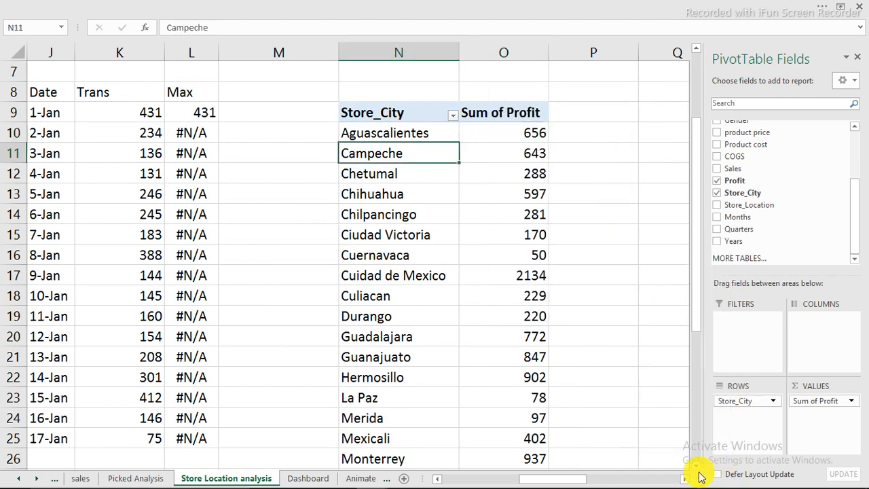
right_click(388, 153)
mouse_move(428, 226)
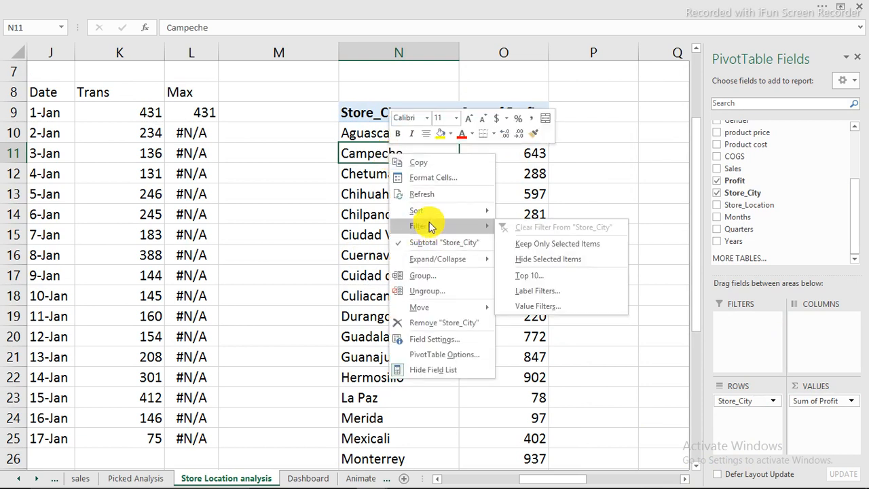
left_click(526, 277)
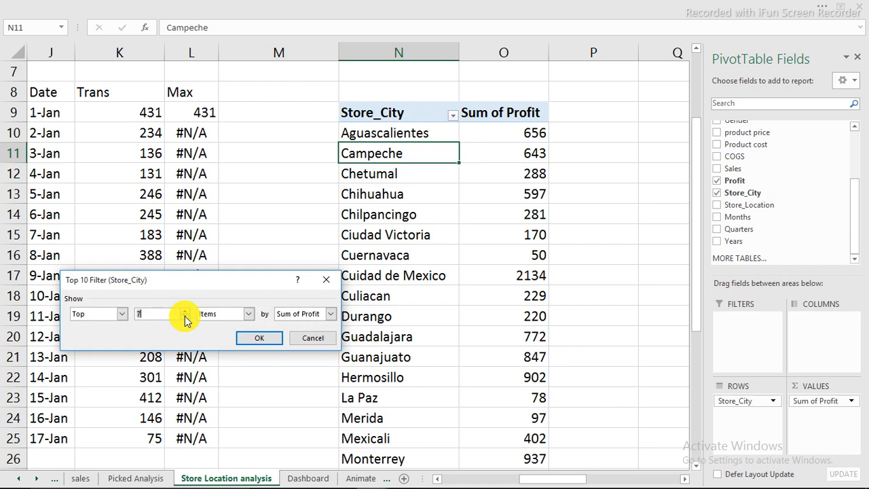
left_click(266, 338)
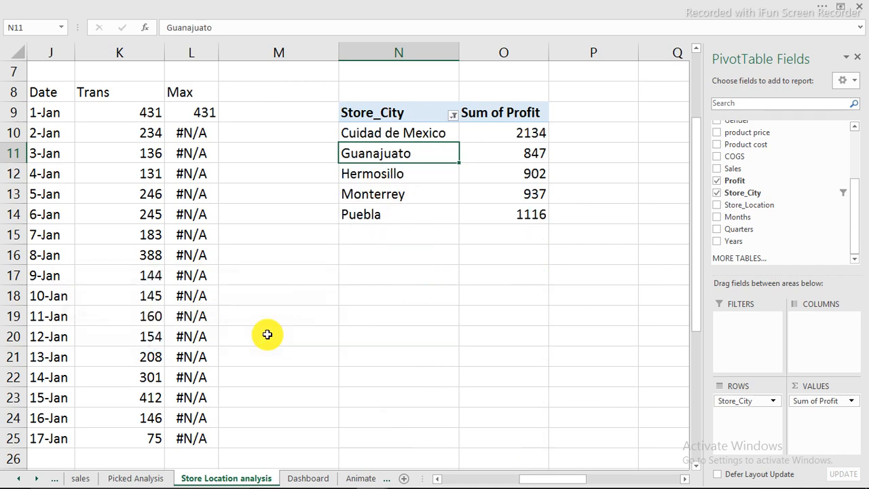
Turn on grand totals for columns only in the Store_City profit pivot table at N9.
left_click(374, 214)
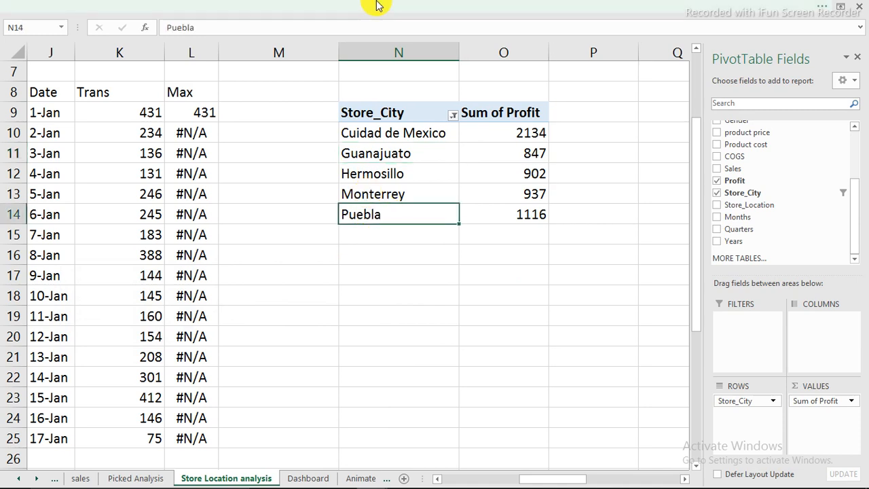
left_click(593, 15)
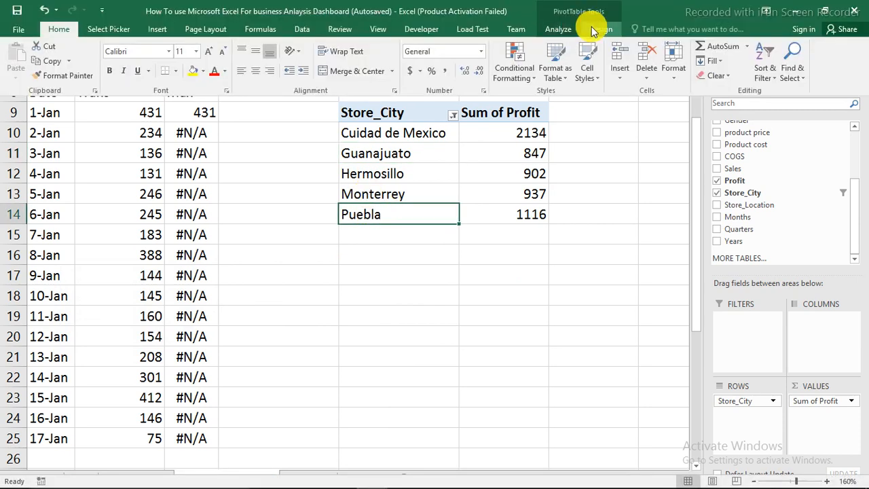
left_click(601, 28)
left_click(53, 80)
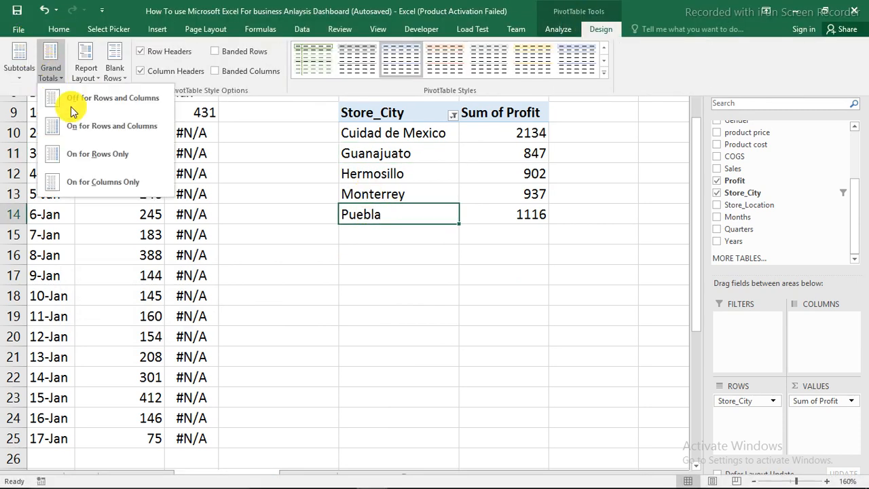
left_click(93, 183)
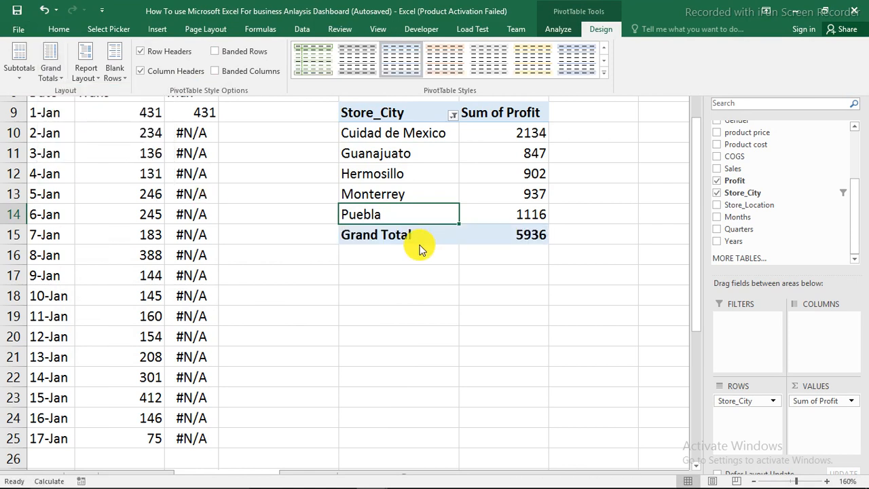
left_click(49, 80)
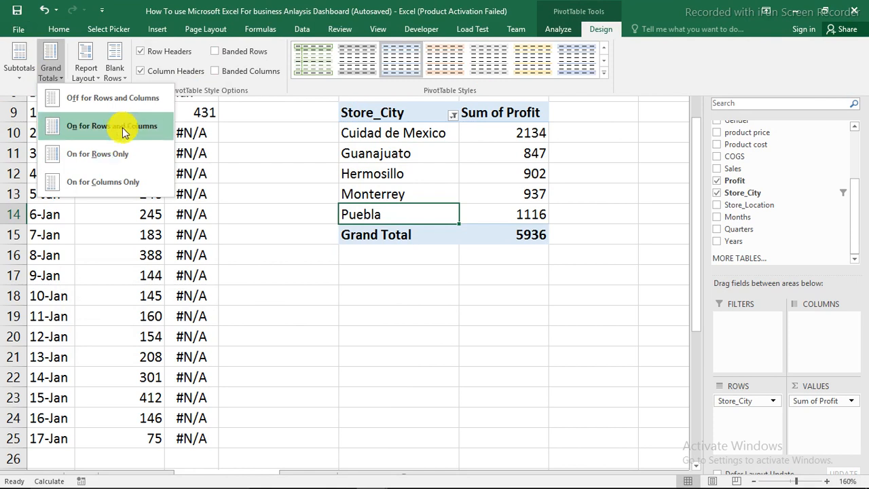
left_click(465, 195)
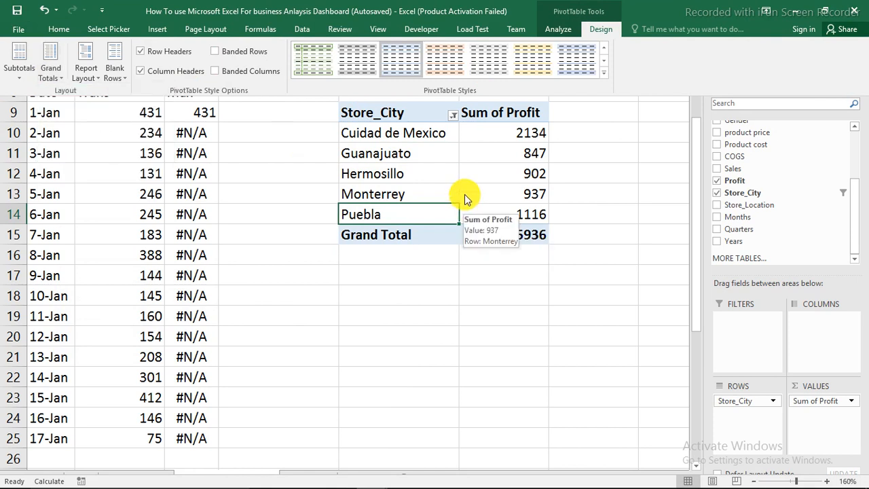
left_click(378, 264)
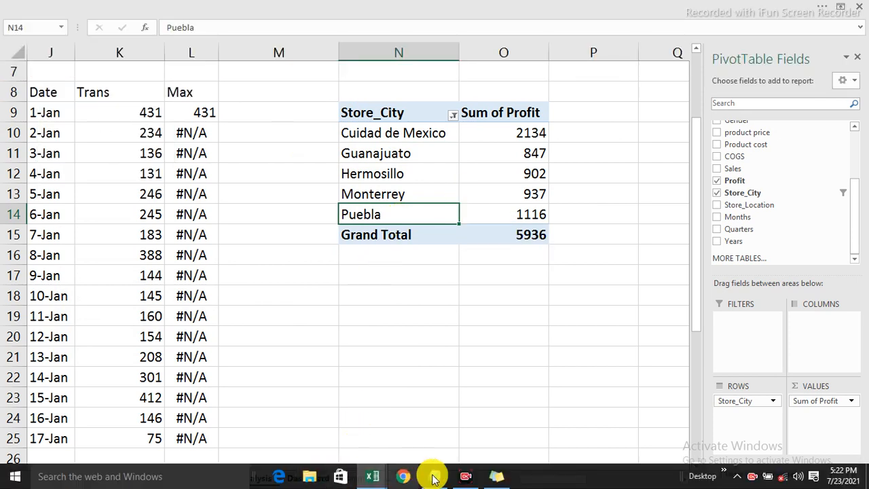
Switch to the untitled Notepad note, copy its lines All store cities, Top 5 and Veraince, and minimize it.
left_click(434, 475)
left_click_drag(176, 248, 96, 197)
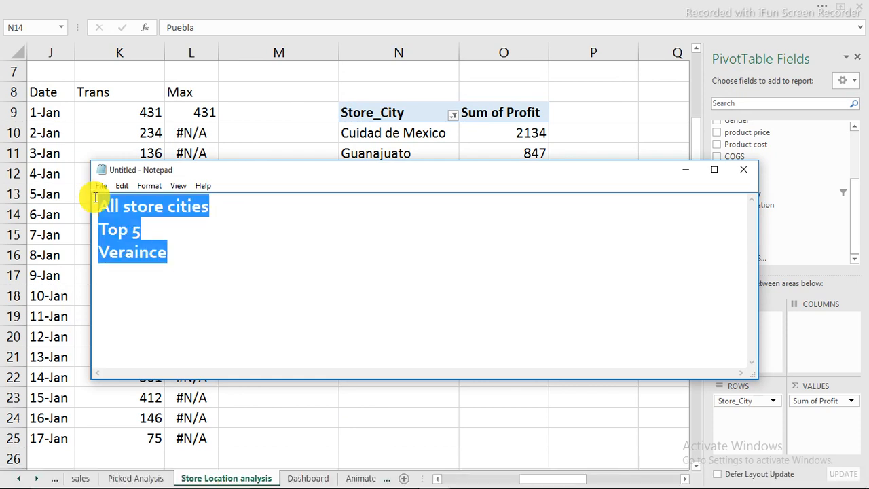
right_click(118, 198)
left_click(161, 240)
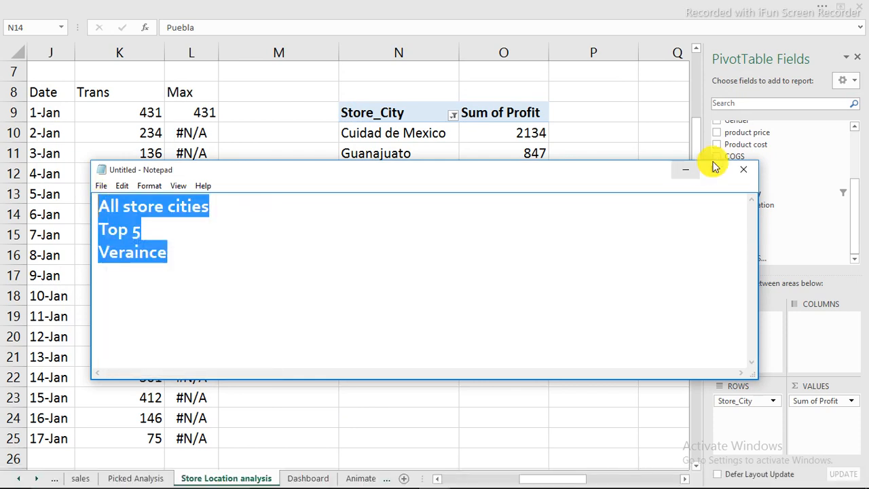
left_click(686, 171)
Paste the three copied labels into the sheet starting at cell N19, below the Store_City pivot table.
left_click(365, 302)
left_click(369, 312)
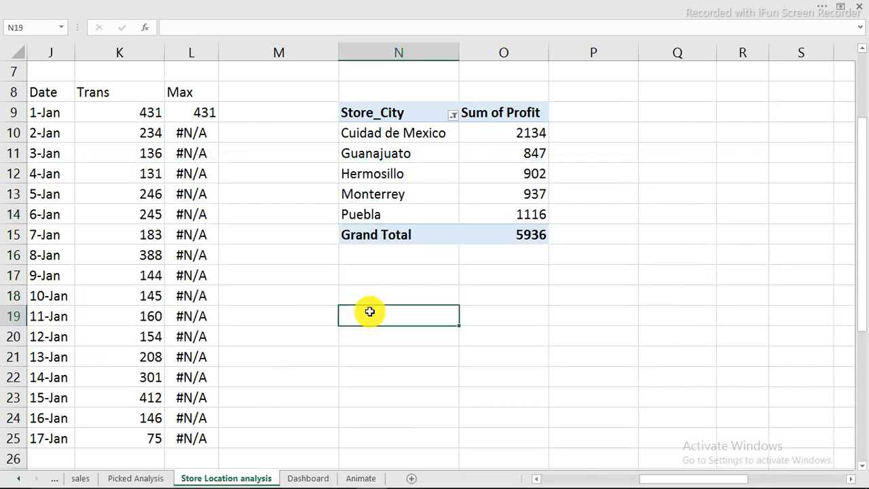
right_click(369, 311)
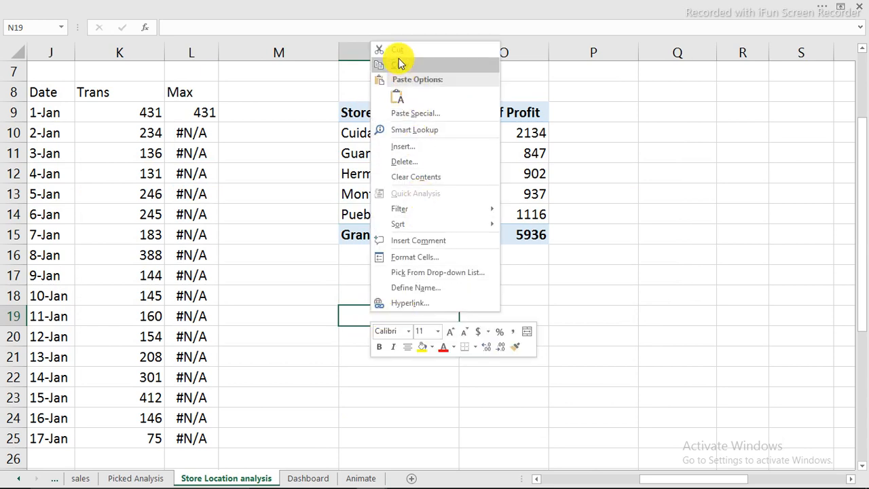
left_click(397, 97)
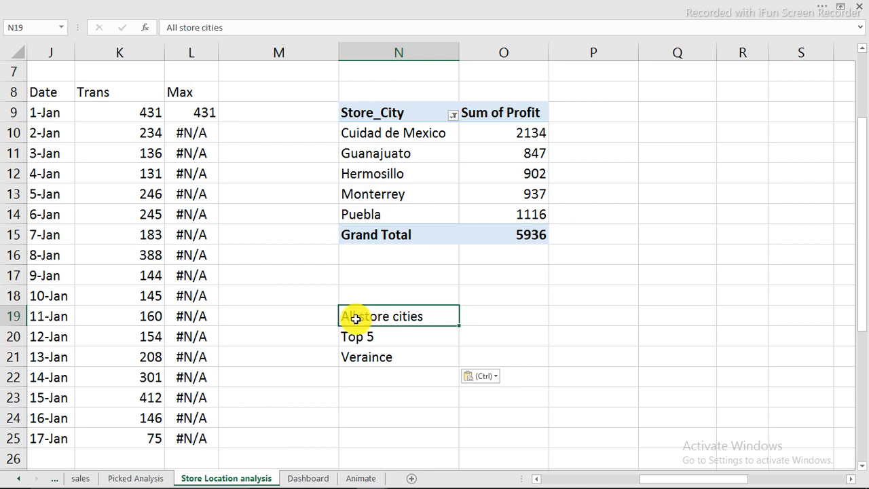
left_click(474, 318)
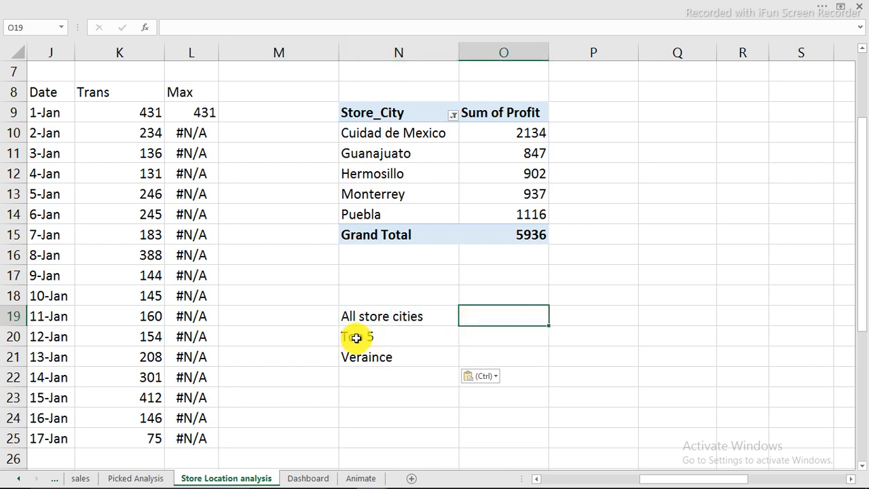
left_click(480, 337)
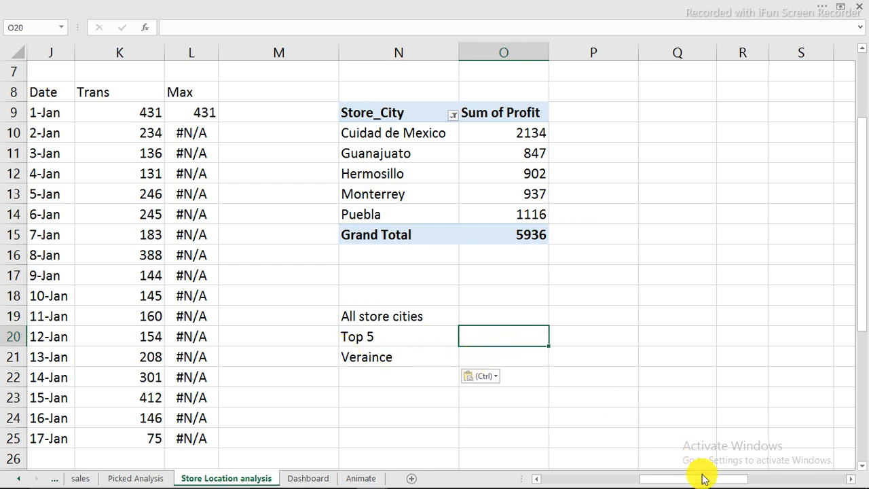
Copy the Store_City pivot table in N9:O15 to cell S9 and clear the Store_City filter on the copy.
left_click_drag(360, 113, 515, 235)
right_click(516, 235)
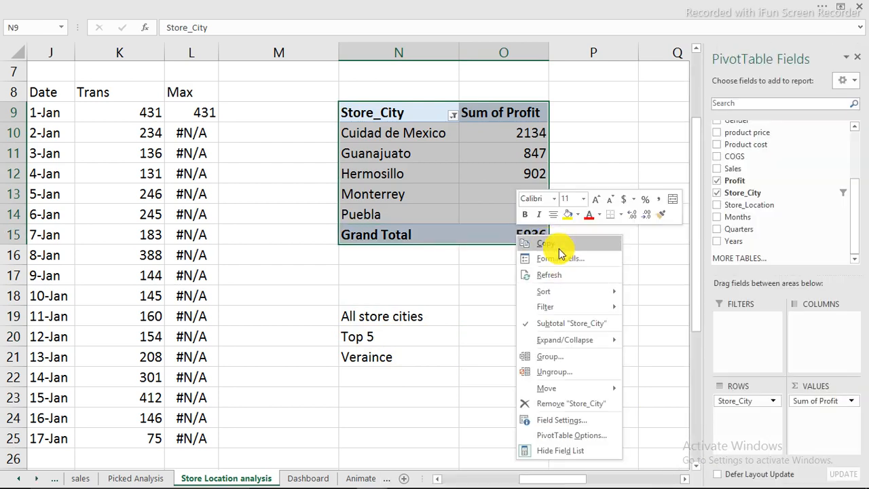
left_click(559, 246)
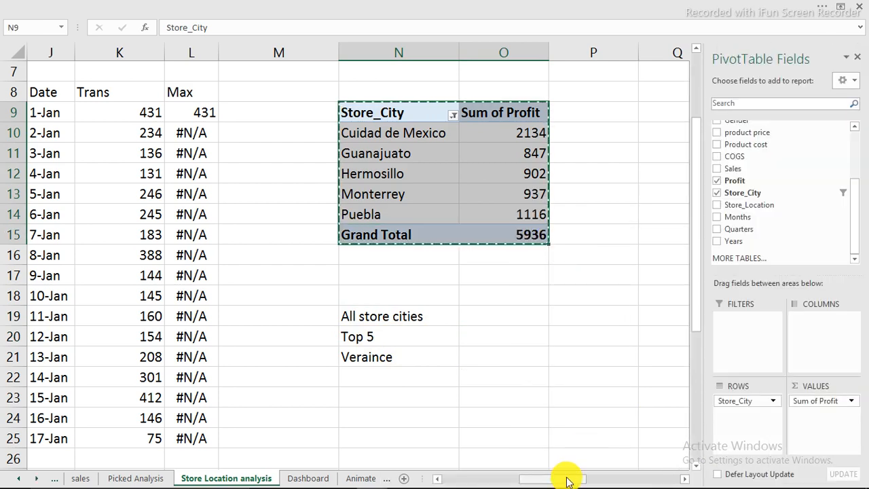
left_click_drag(569, 480, 595, 475)
left_click(566, 109)
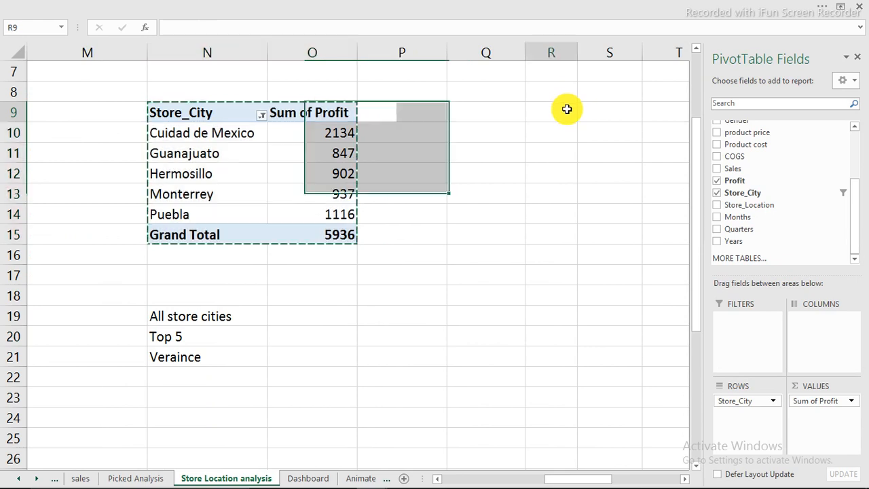
left_click(584, 111)
right_click(589, 112)
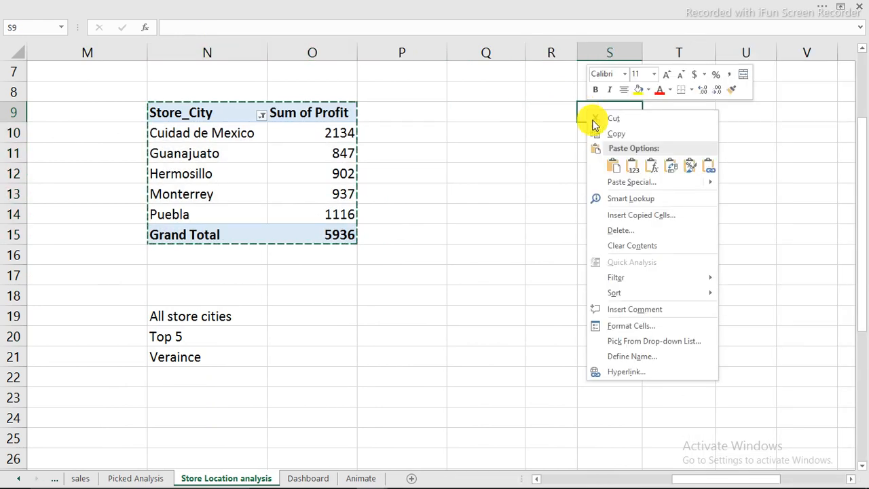
left_click(614, 166)
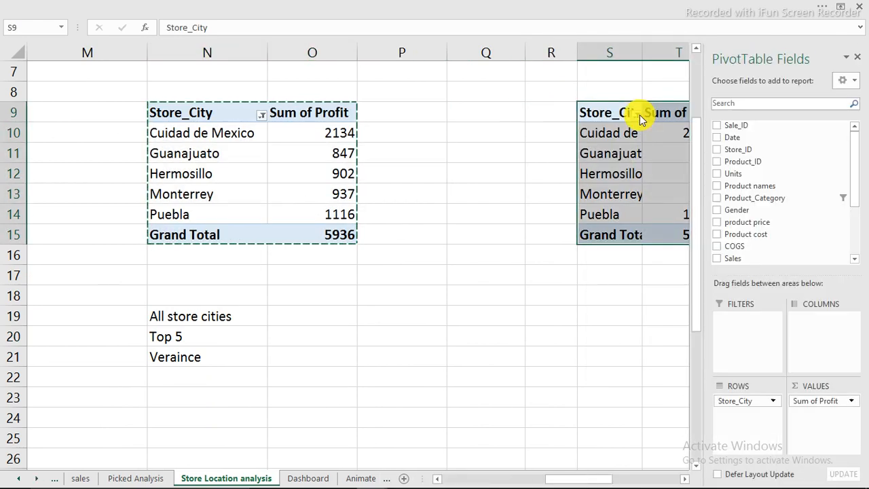
left_click(636, 114)
left_click(546, 177)
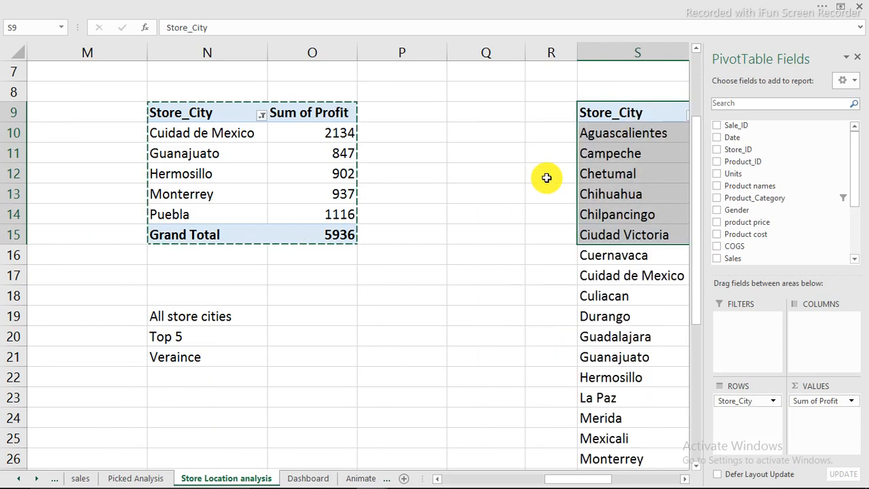
Link cell O19 beside All store cities to the unfiltered pivot table's grand total with =T39.
left_click(274, 316)
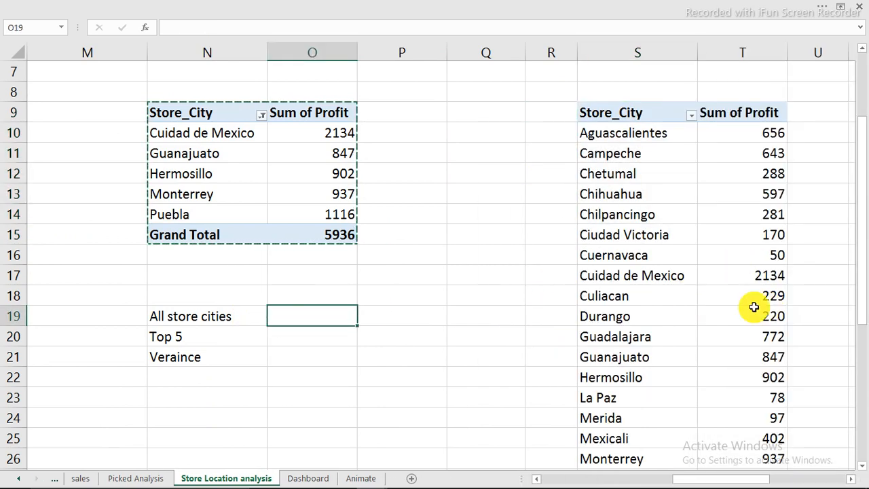
type("=")
scroll(754, 307, "down", 7)
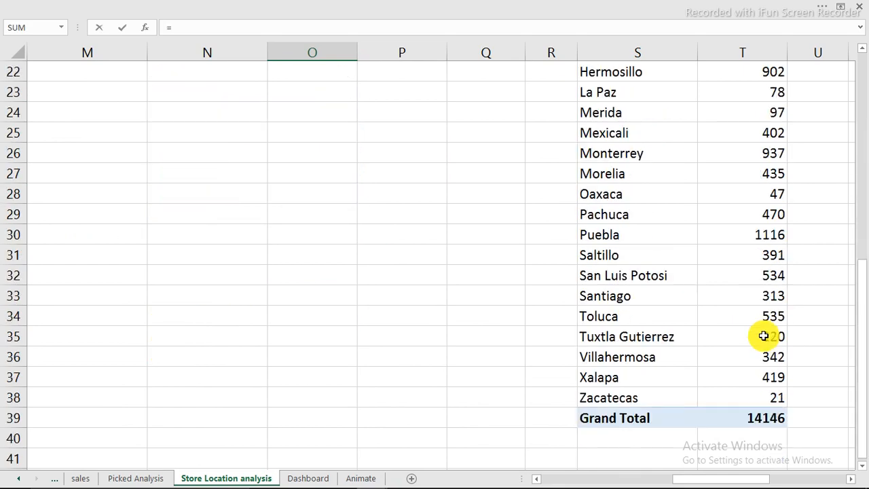
left_click(763, 298)
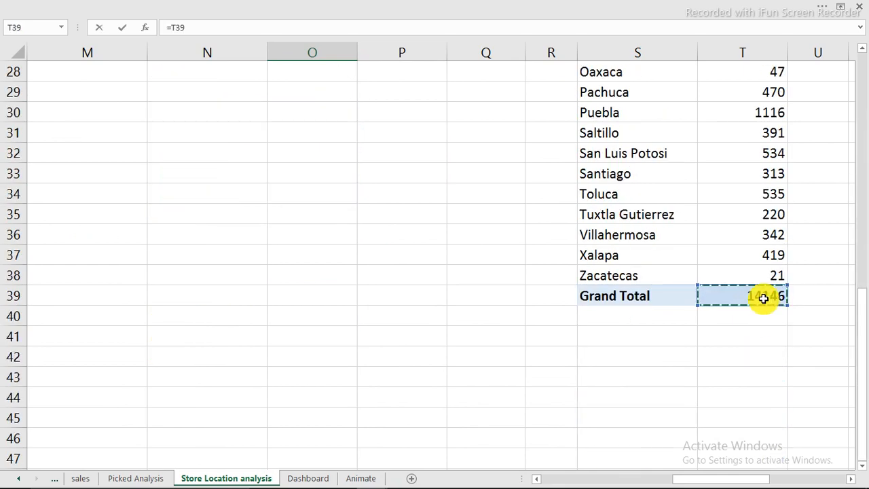
key("Return")
scroll(319, 224, "up", 2)
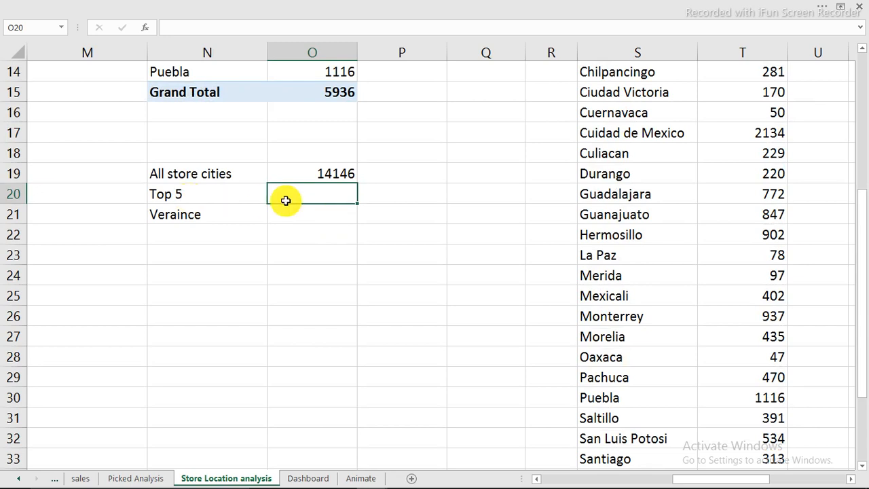
Link the Top 5 value in O20 to the filtered pivot table's grand total with =O15.
scroll(299, 210, "up", 2)
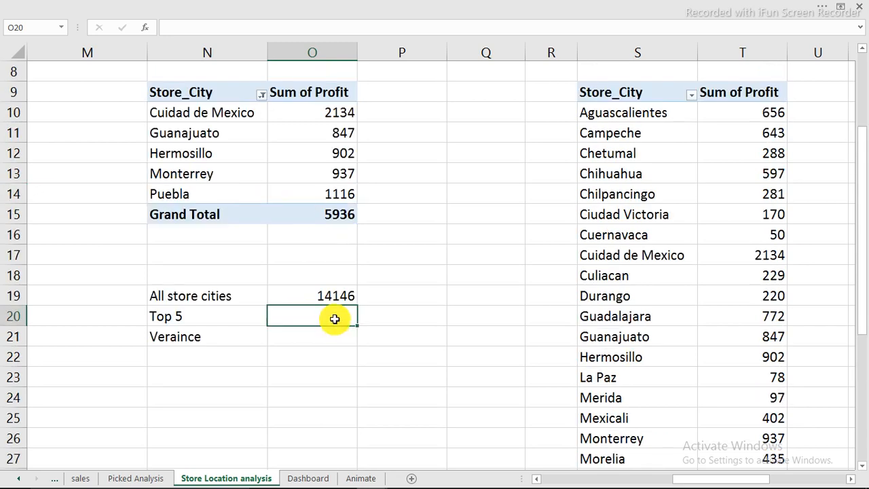
type("=")
left_click(337, 214)
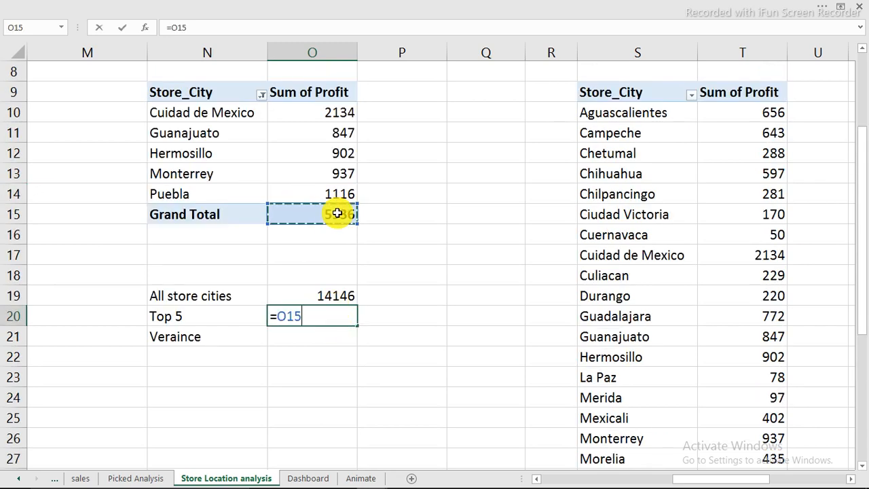
key("Return")
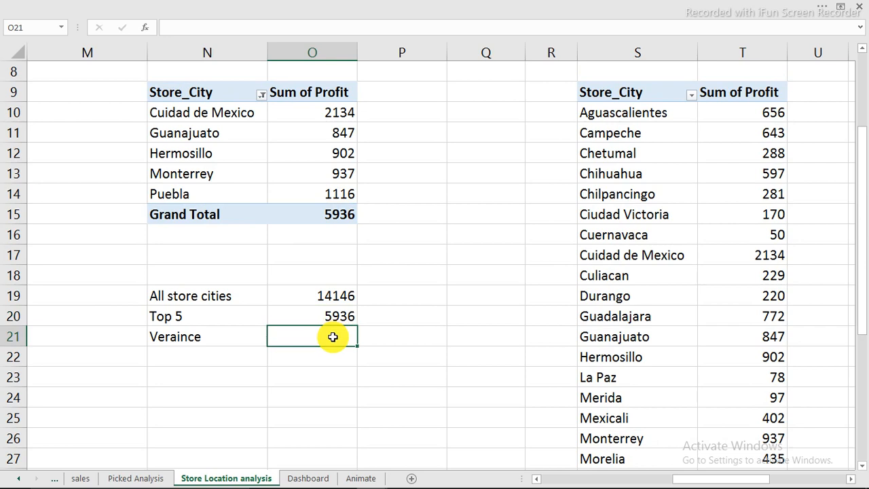
Calculate the variance between all store cities and the top 5 in O21 with =O19-O20.
type("=")
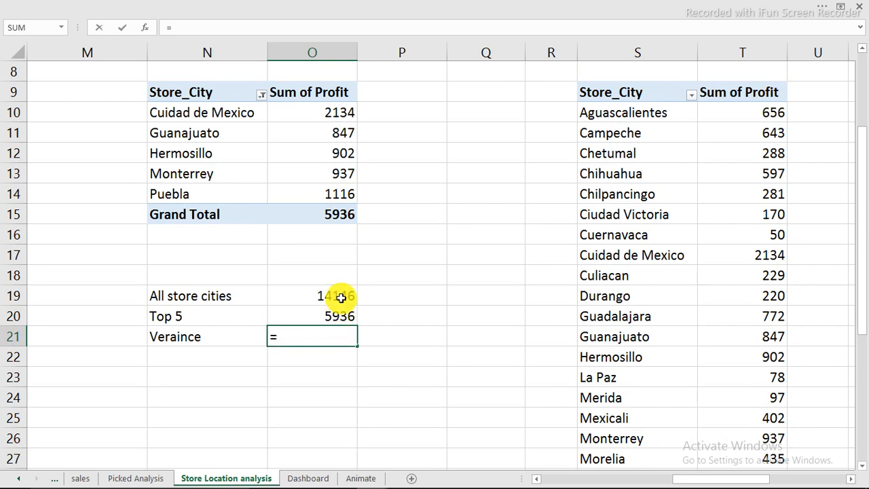
left_click(340, 296)
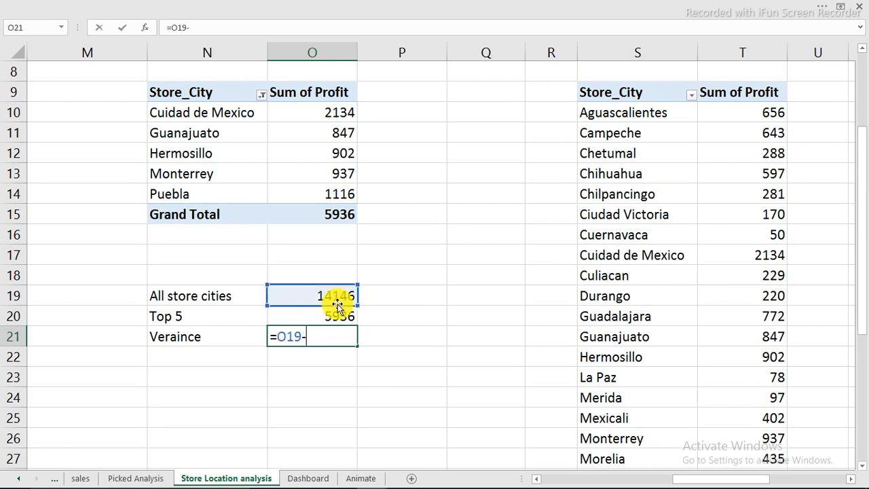
type("-")
left_click(334, 314)
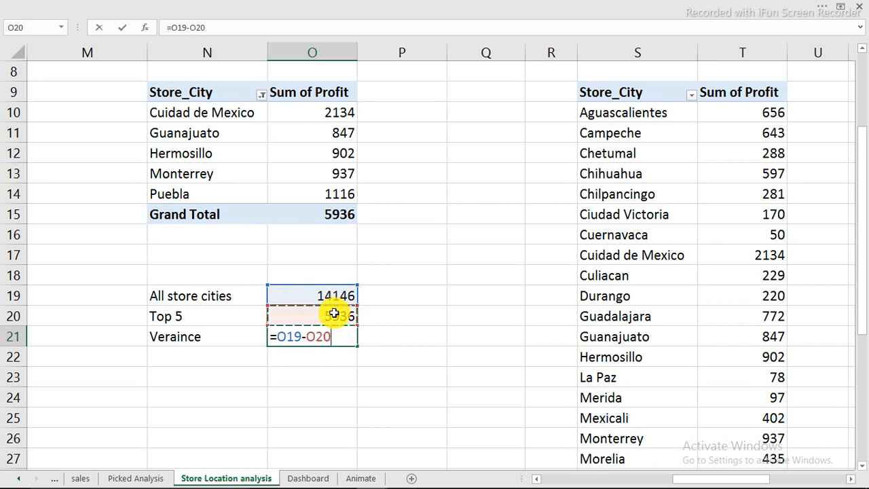
key("Return")
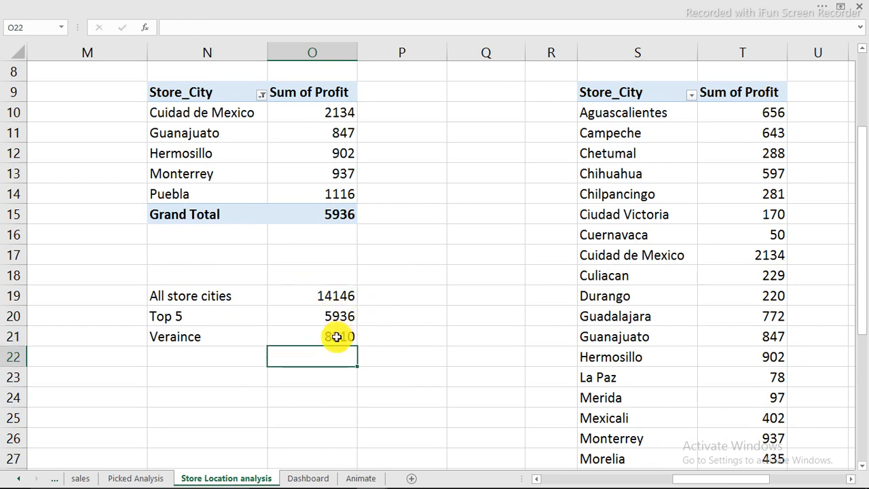
left_click(332, 337)
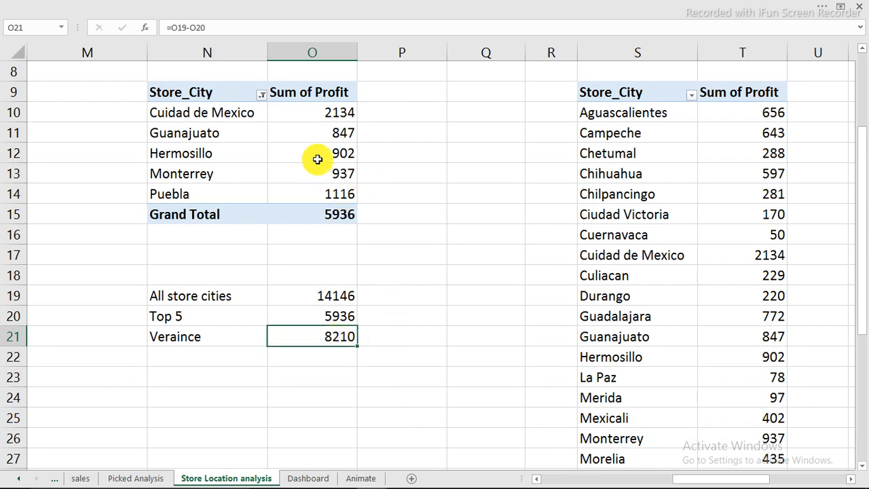
Insert a 2-D clustered column chart from the Store_City and Sum of Profit helper range Q9:R14.
mouse_move(317, 159)
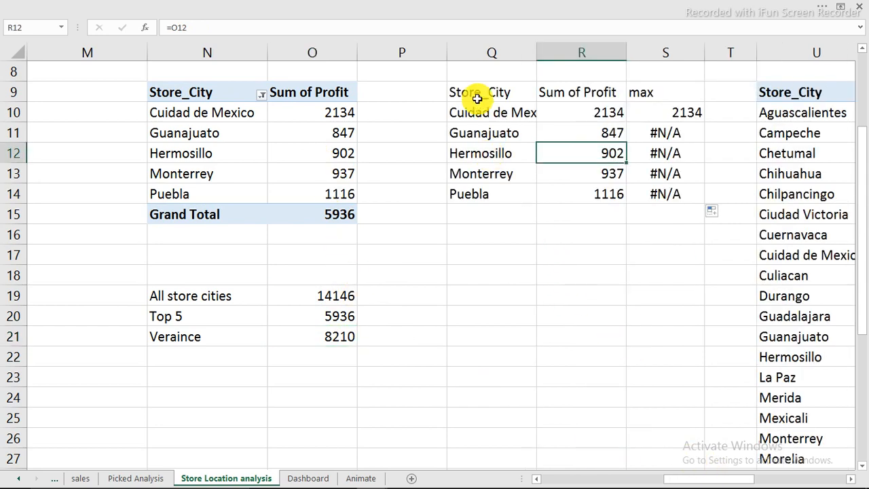
left_click_drag(476, 94, 589, 190)
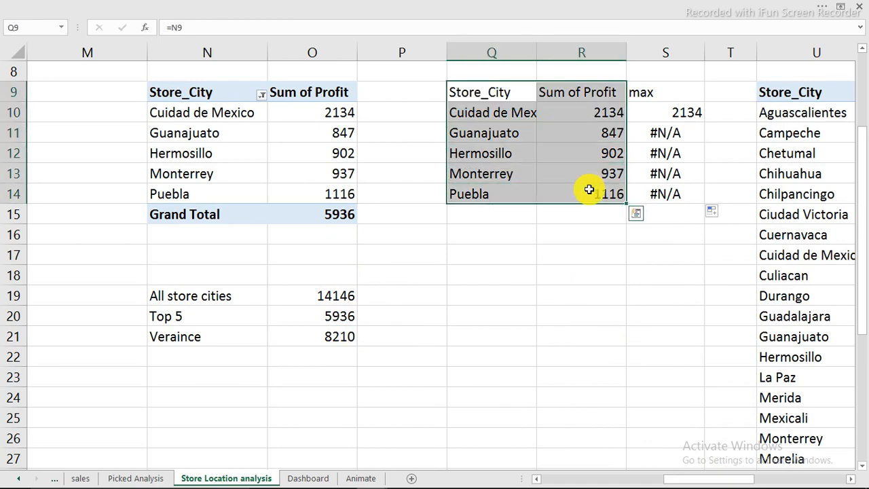
left_click(429, 6)
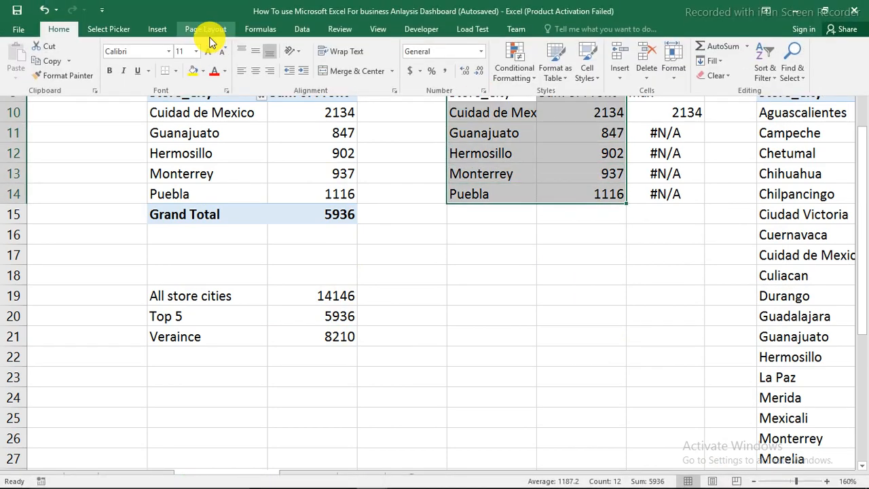
left_click(172, 31)
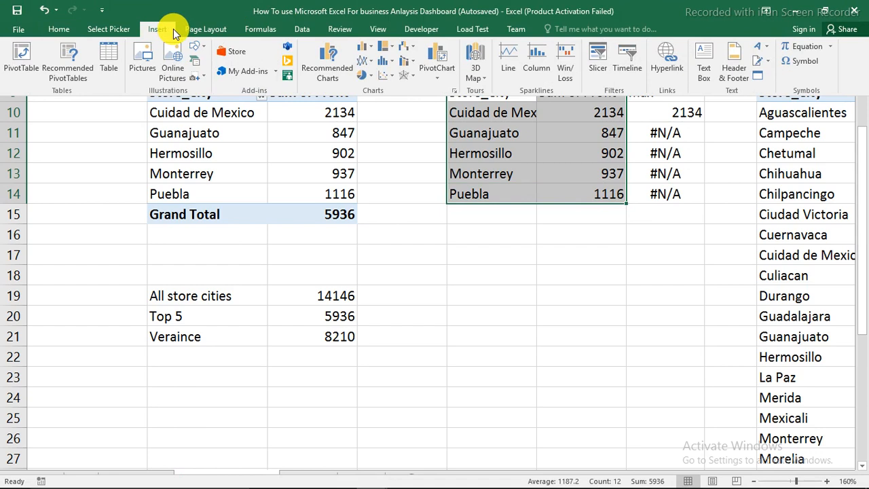
left_click(364, 46)
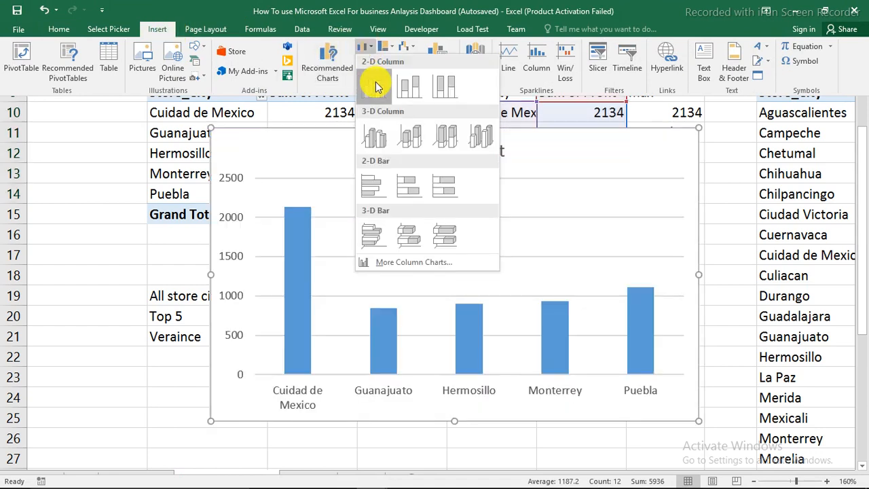
left_click(376, 83)
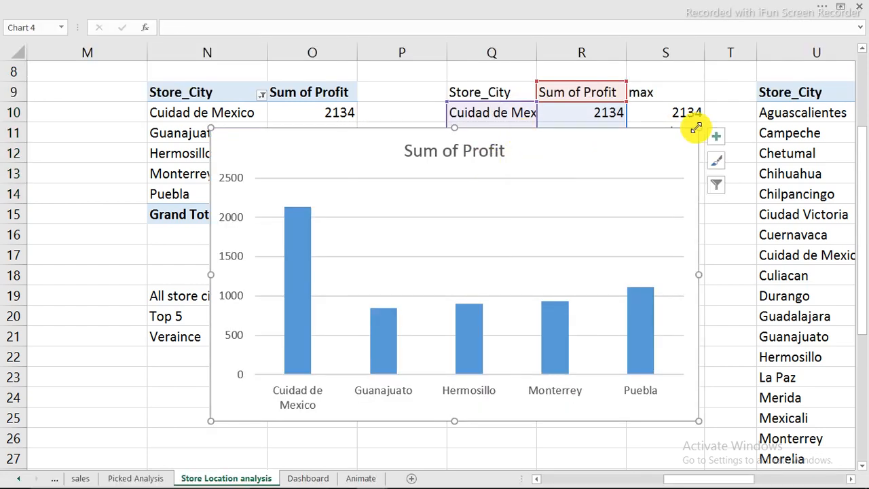
Shrink the column chart to a little over half its width and remove its title and vertical axis.
left_click_drag(698, 129, 482, 218)
left_click(368, 234)
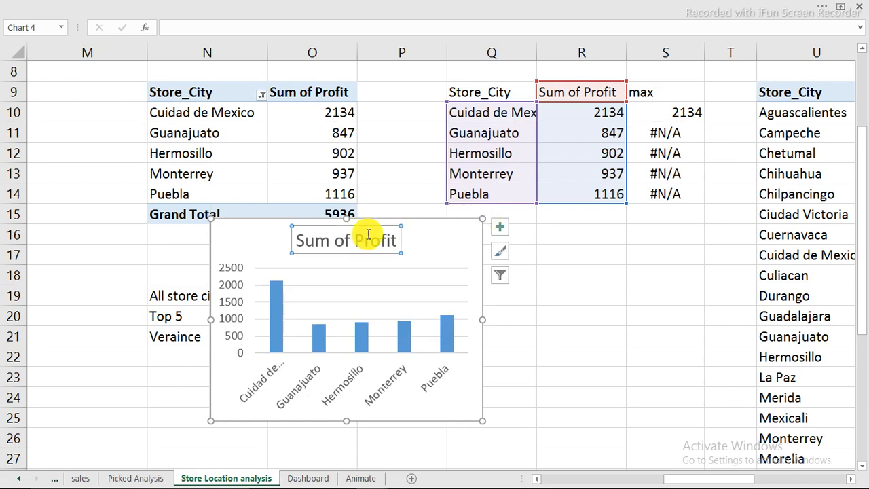
key("Delete")
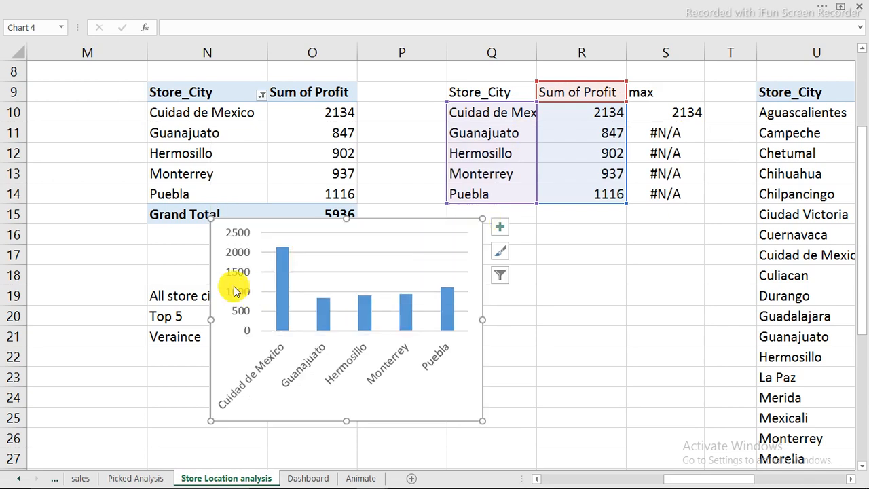
left_click(233, 291)
key("Delete")
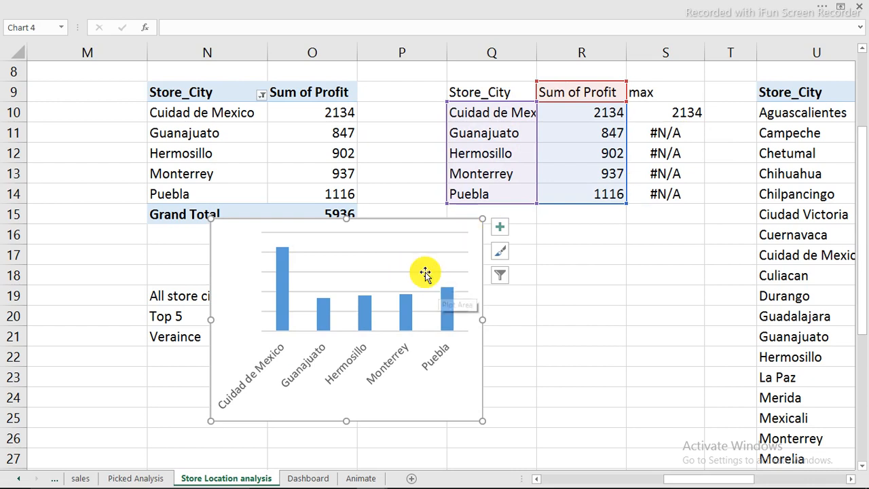
Add a second series to the chart, named from S9 (max) with values from S10:S14.
right_click(414, 301)
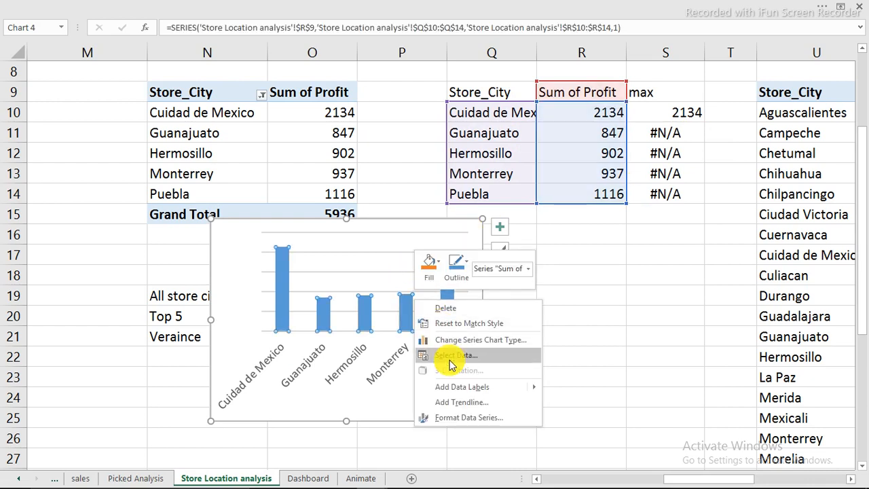
left_click(455, 356)
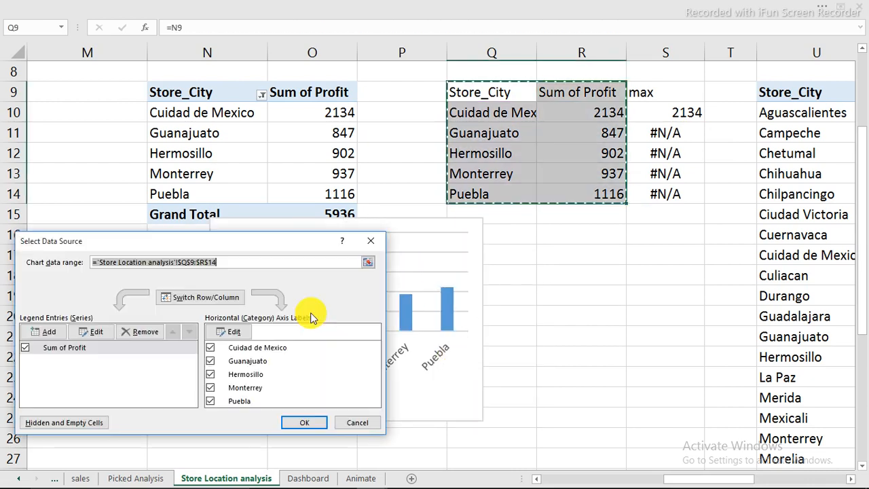
left_click(39, 332)
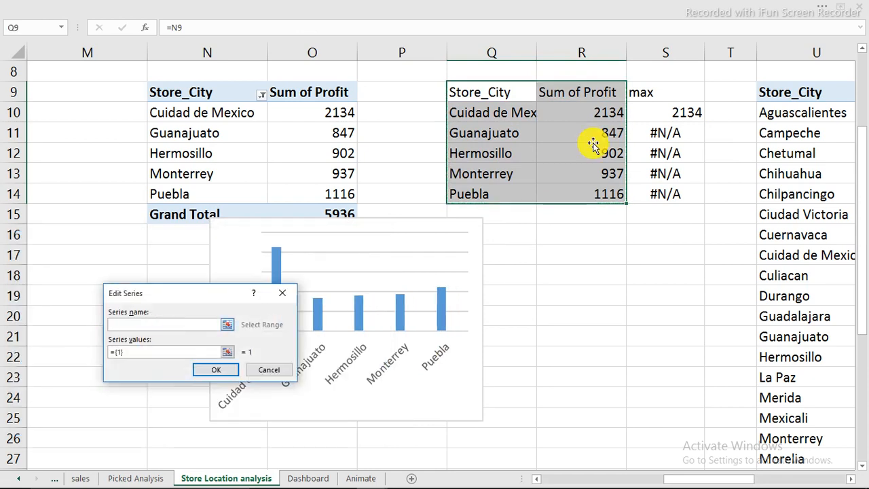
left_click(655, 93)
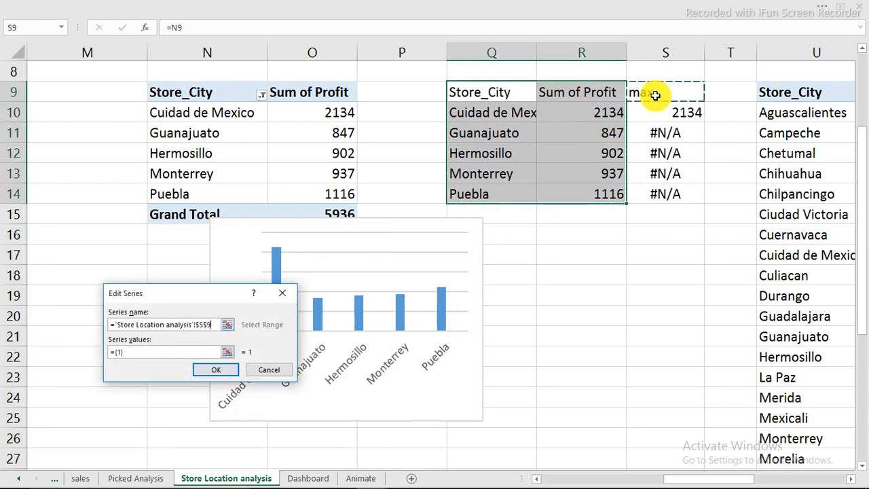
left_click(182, 350)
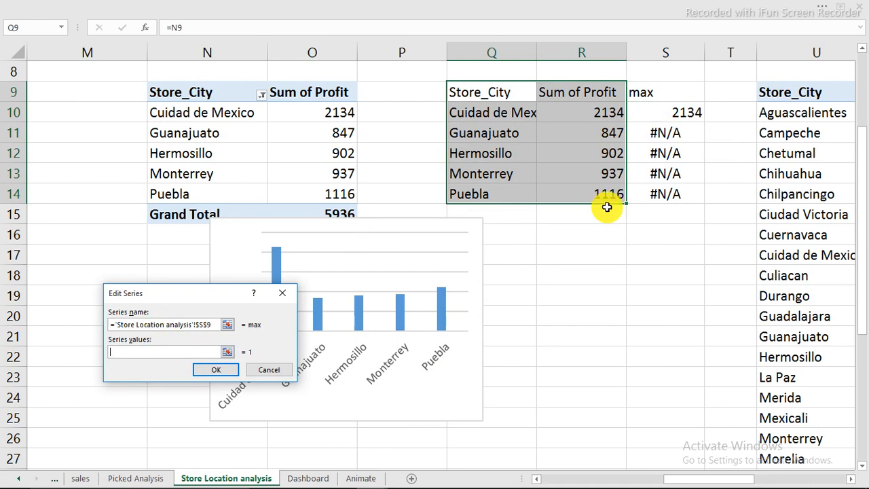
left_click_drag(669, 113, 665, 202)
left_click(214, 372)
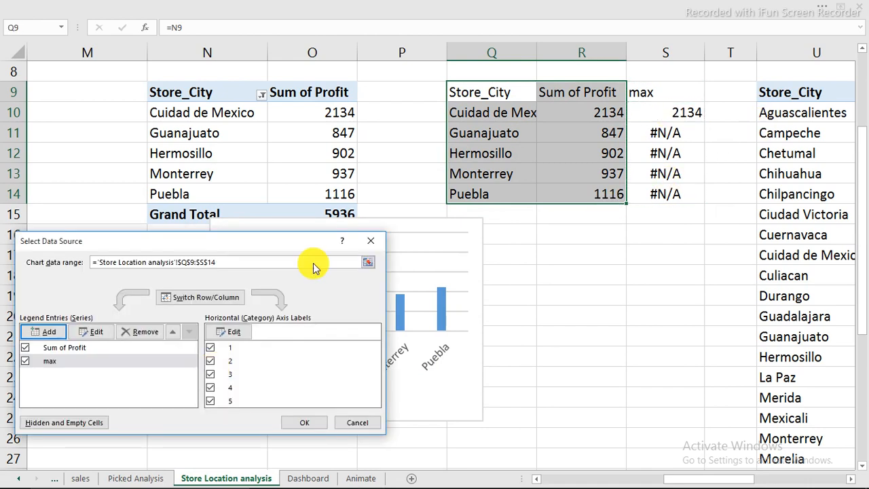
left_click(306, 422)
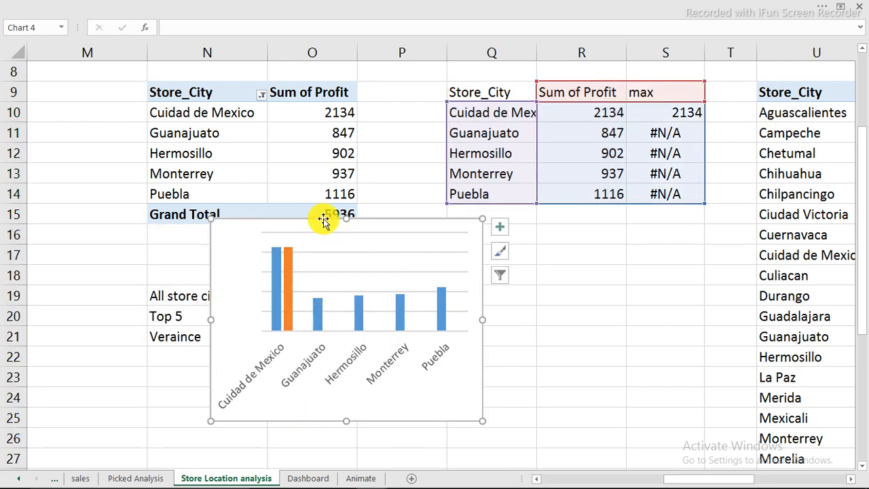
Set the max series' overlap to 100% and the gap width to 470%.
double_click(323, 220)
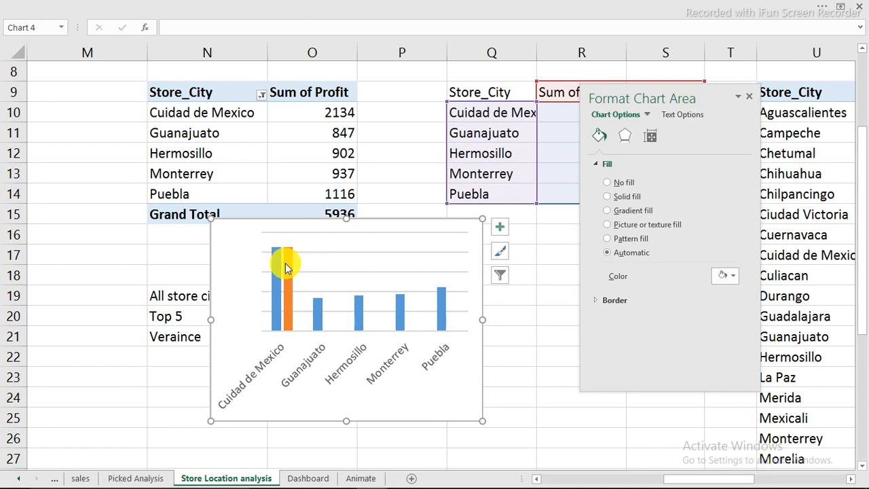
left_click(285, 266)
left_click(651, 138)
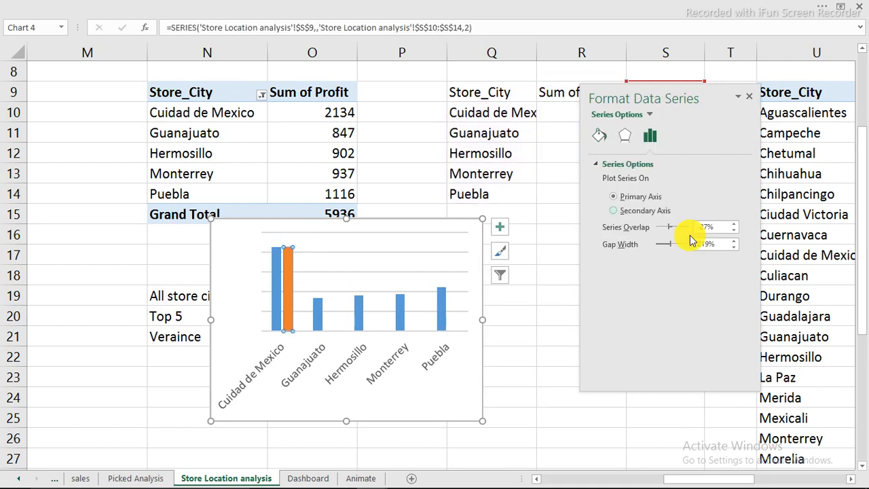
left_click_drag(668, 231, 688, 250)
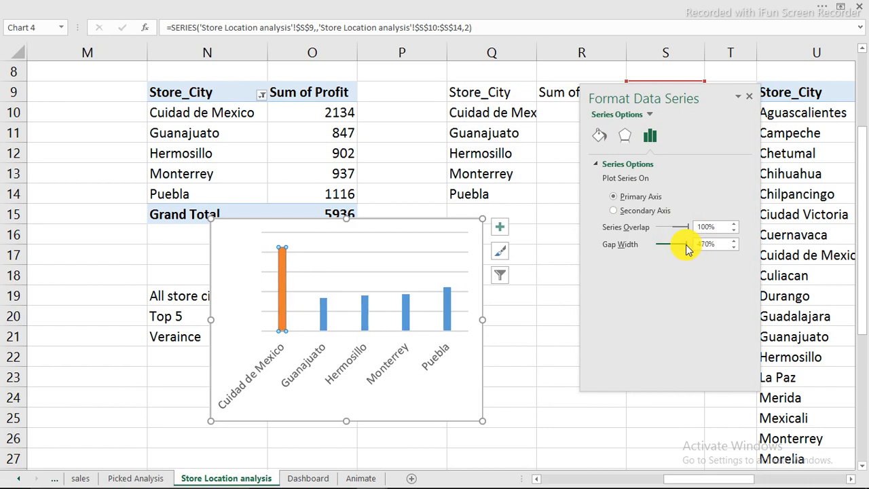
Fill the Sum of Profit columns with a solid gray theme color.
left_click(322, 309)
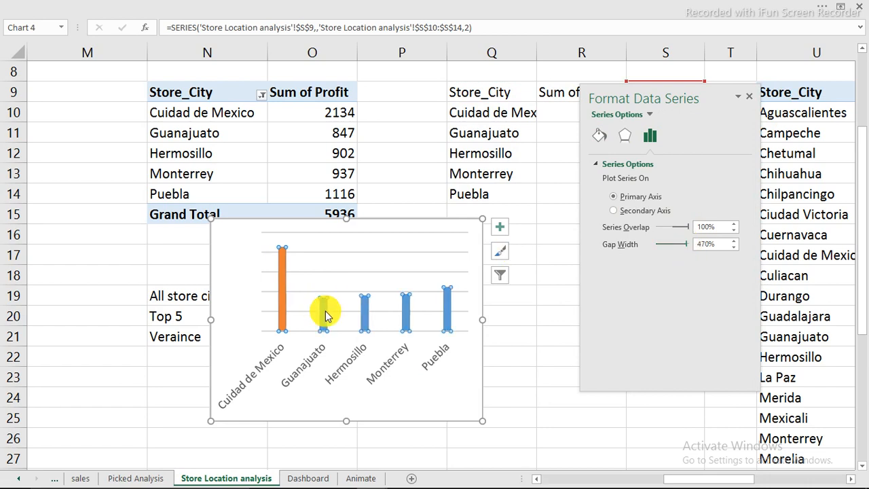
left_click(600, 138)
left_click(731, 290)
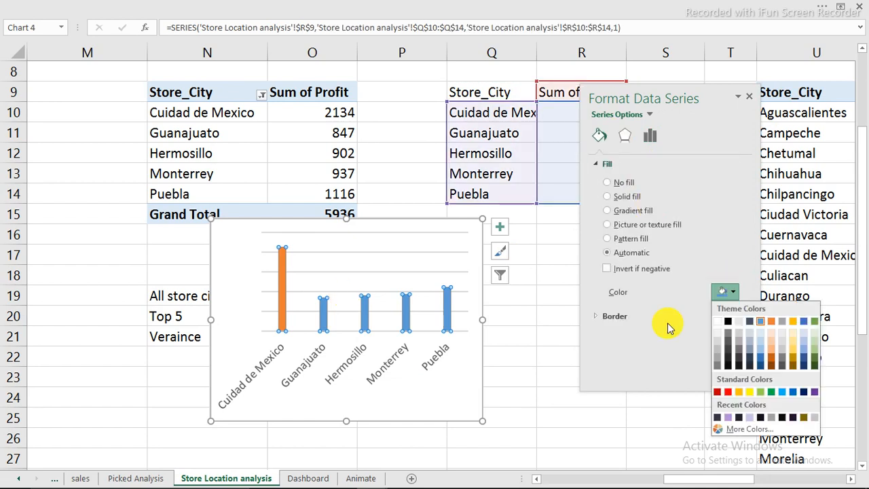
left_click(719, 365)
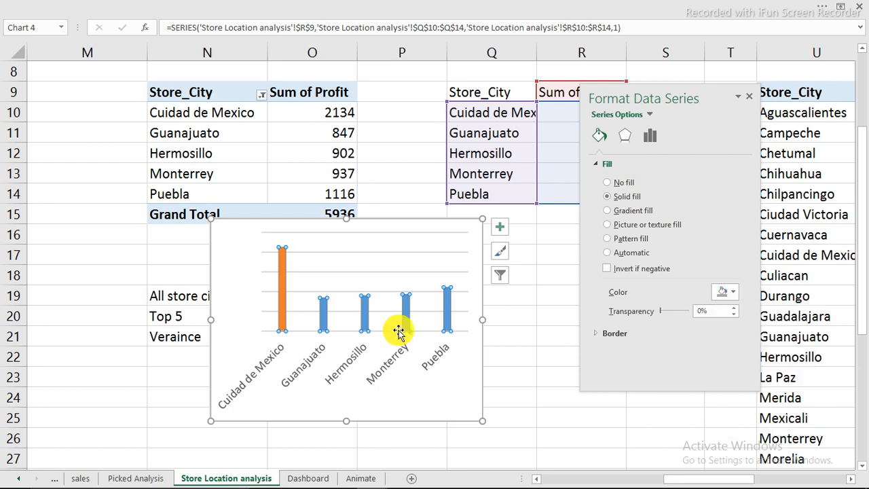
Fill the max series' column for Cuidad de Mexico with solid white.
left_click(283, 282)
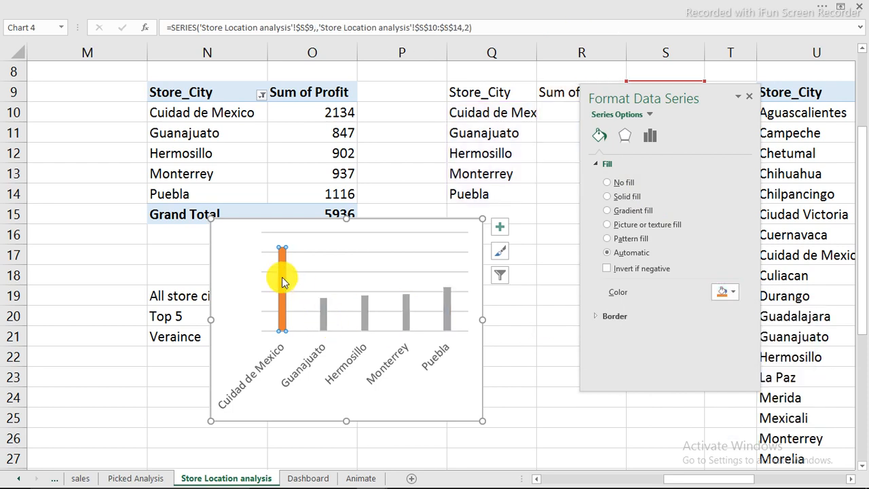
left_click(725, 291)
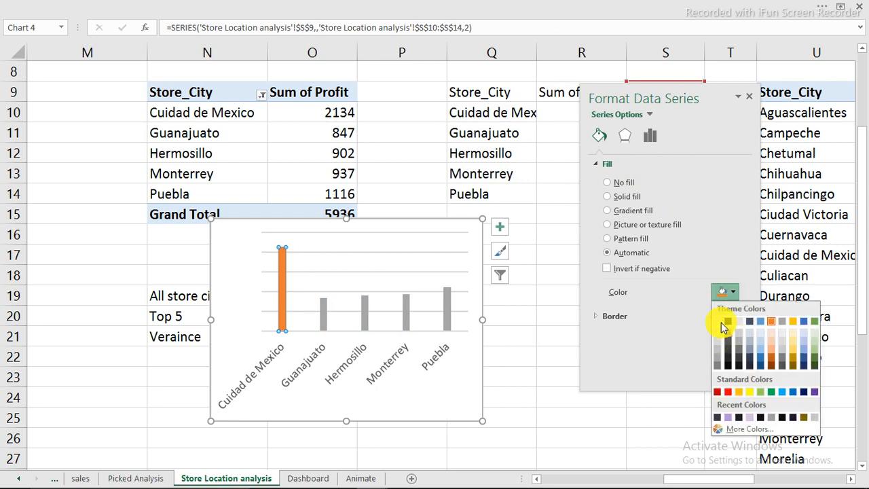
left_click(723, 322)
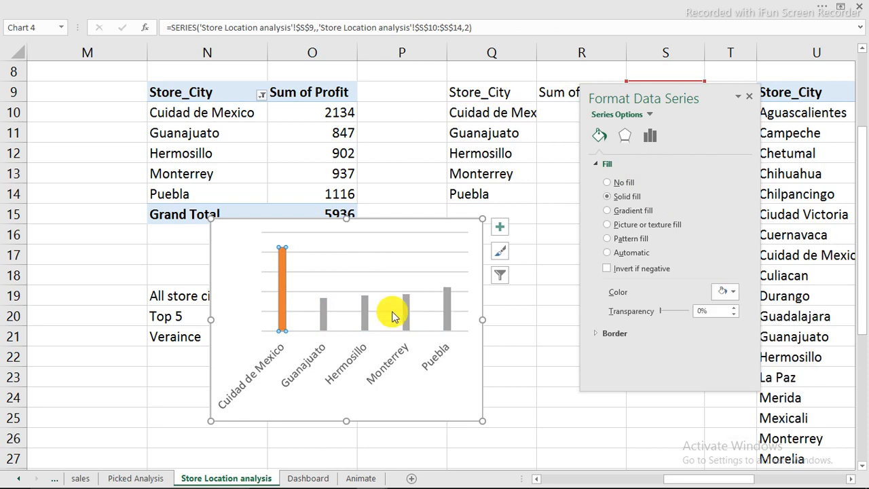
Remove the major gridlines from the top 5 store cities chart.
left_click(254, 219)
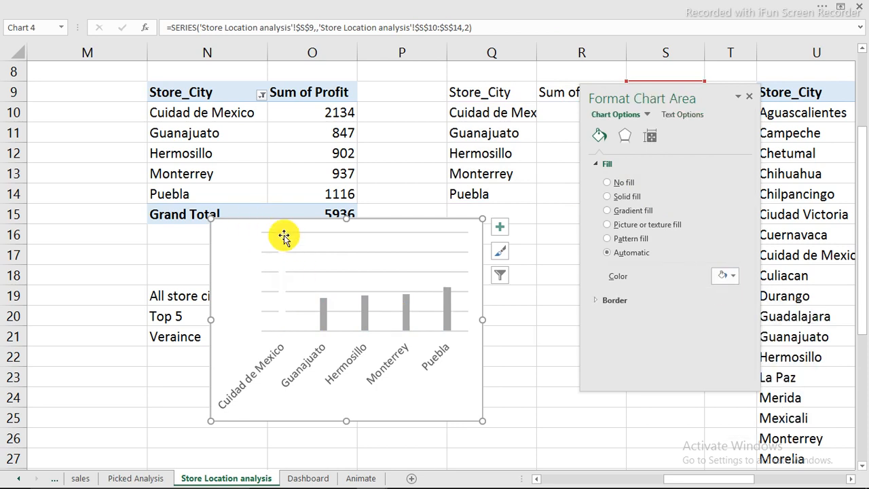
left_click(318, 252)
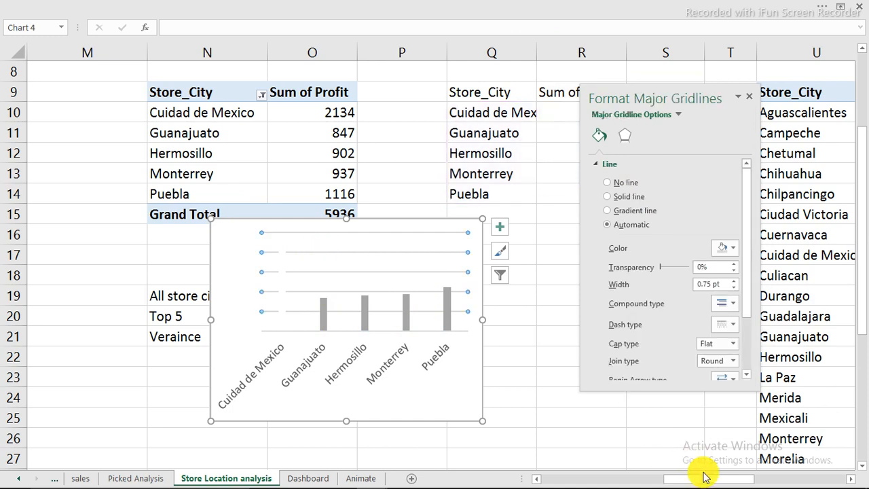
key("Delete")
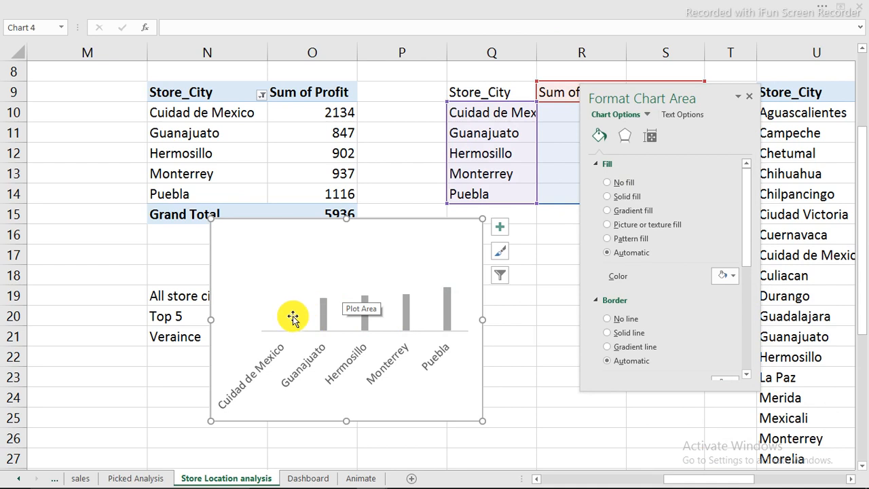
Move the store cities profit chart from the Store Location analysis sheet to the Dashboard sheet.
mouse_move(281, 317)
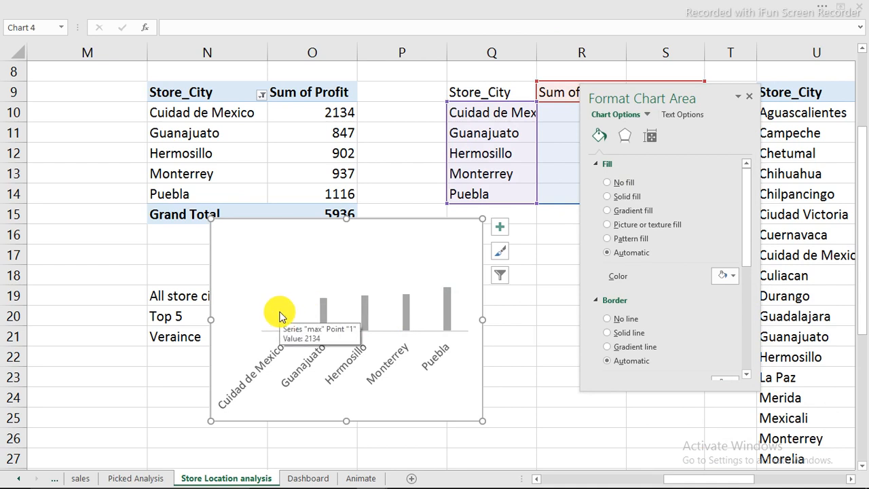
left_click(372, 221)
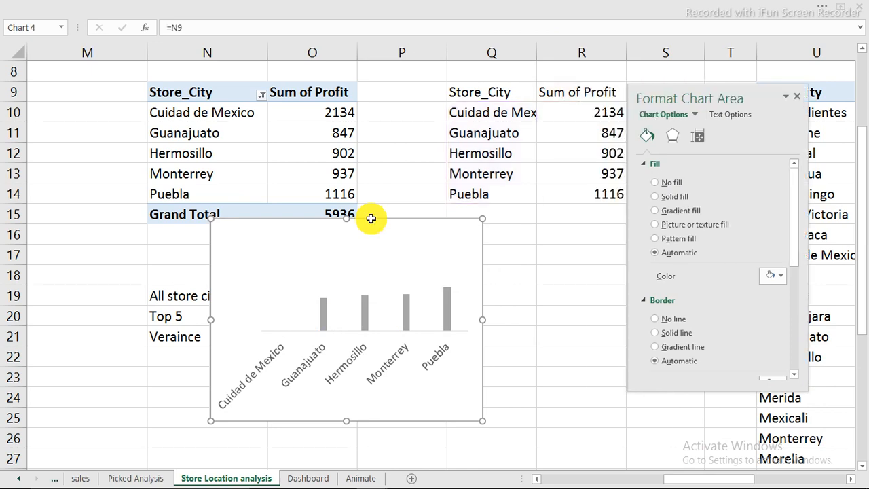
key("Delete")
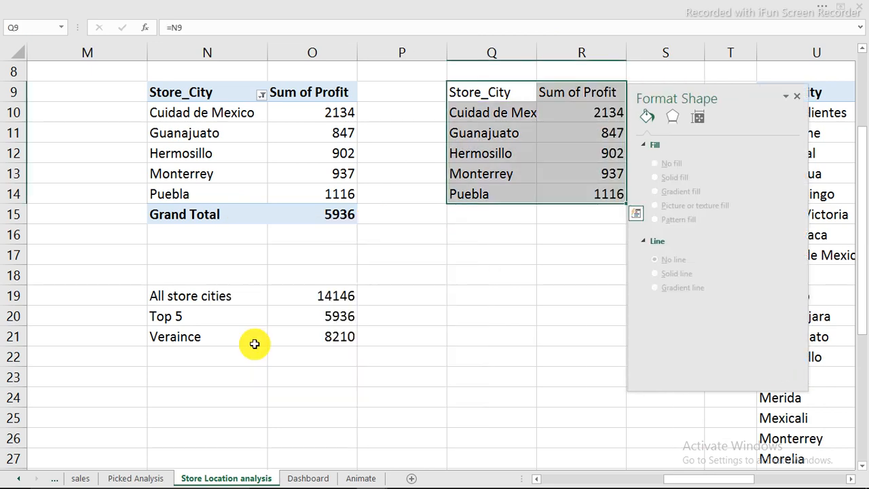
left_click(311, 478)
left_click(19, 151)
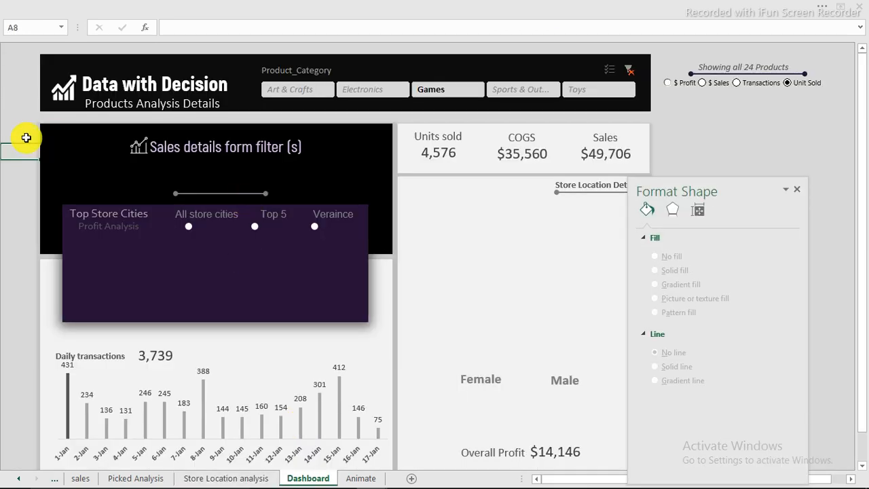
key("ctrl+v")
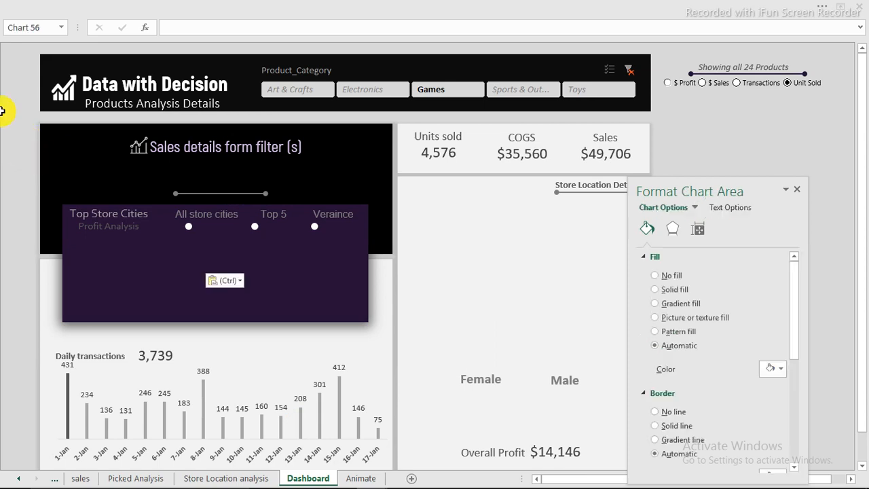
Position the pasted chart on the purple Top Store Cities card and resize it to span the card's width and height.
left_click_drag(87, 174, 128, 209)
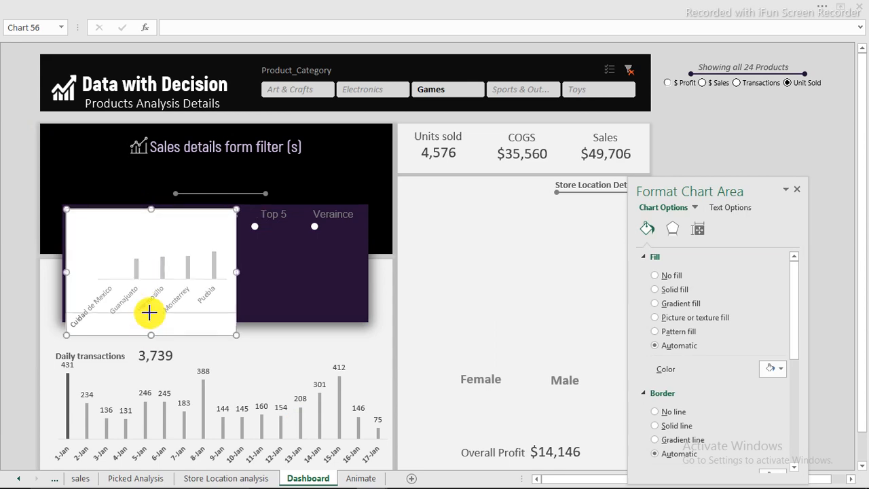
left_click_drag(149, 313, 150, 313)
left_click_drag(241, 262, 365, 276)
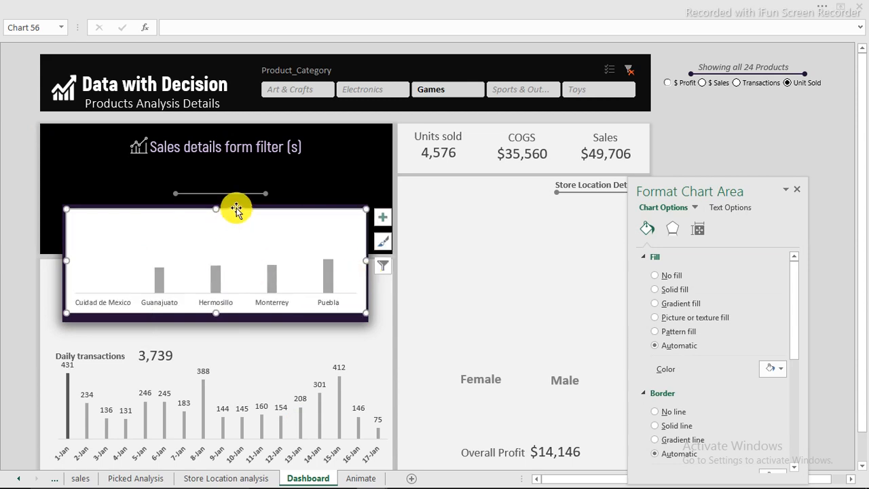
Set the store cities chart area to no fill and no line, and shrink its plot area to sit below the card's headings.
left_click_drag(699, 185, 488, 95)
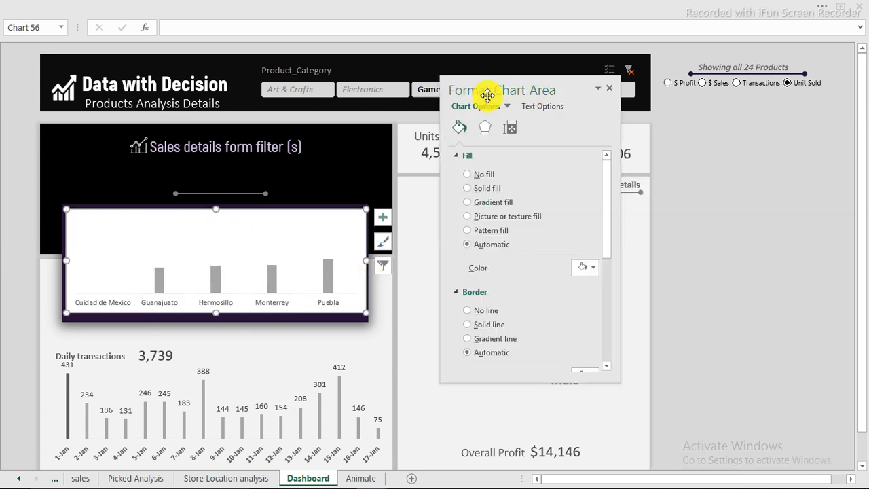
left_click(484, 178)
left_click(466, 285)
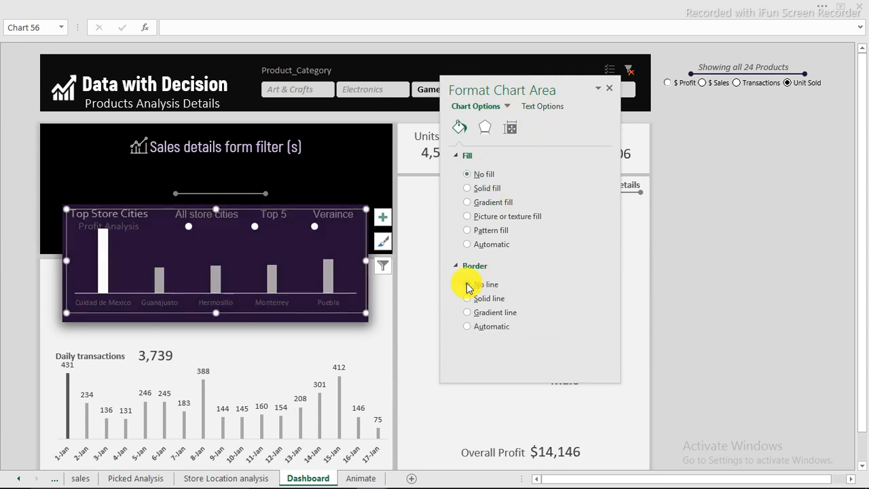
left_click(222, 231)
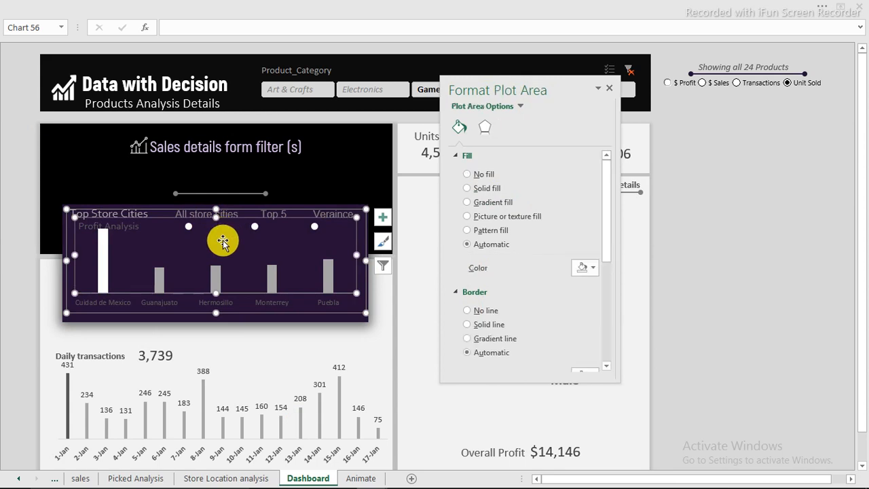
left_click_drag(217, 217, 219, 237)
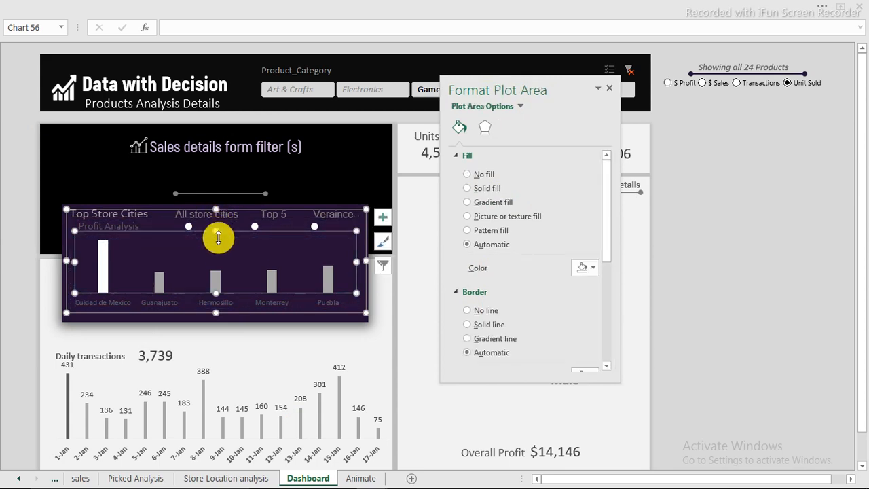
Make the store cities chart's horizontal axis labels bold in a light theme color.
left_click(169, 303)
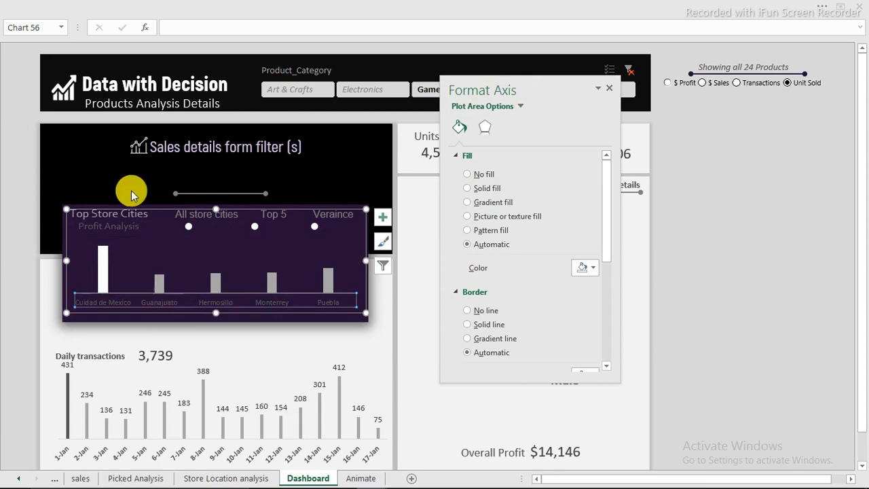
left_click(160, 8)
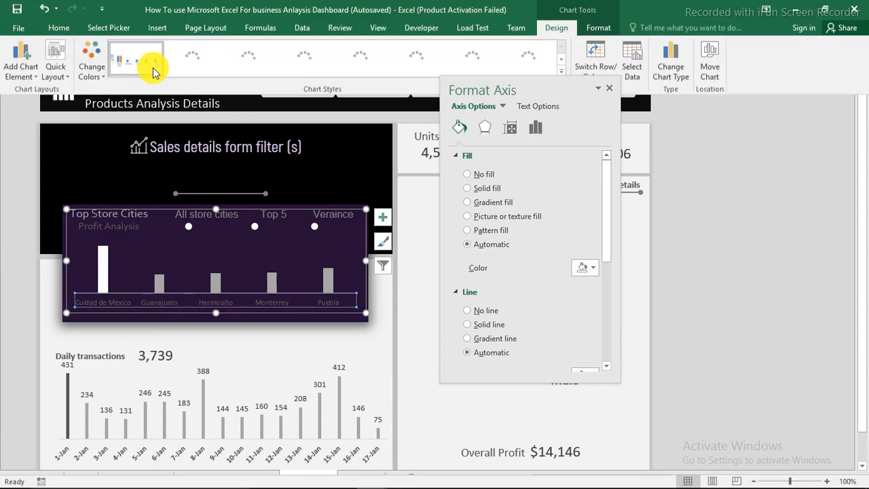
left_click(63, 28)
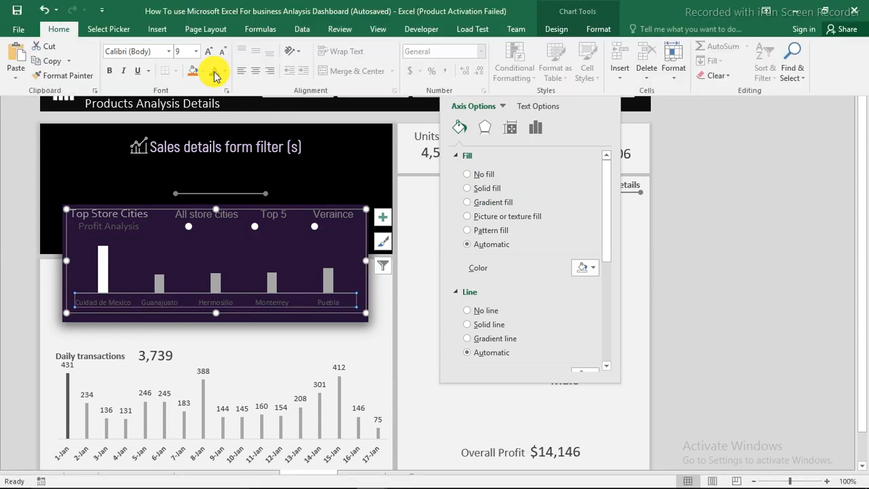
left_click(225, 71)
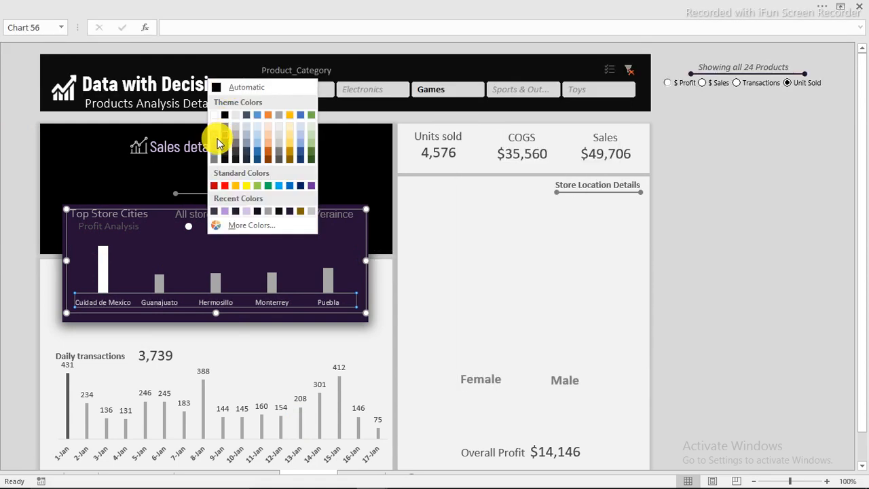
left_click(217, 146)
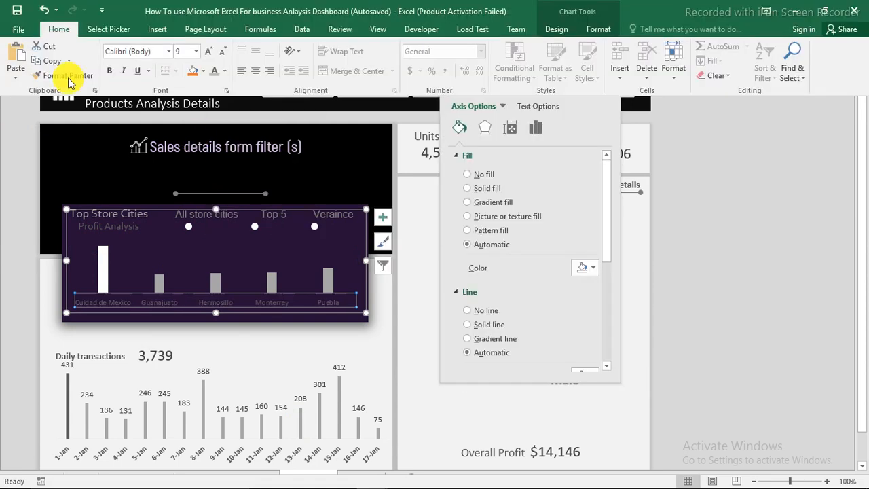
left_click(110, 71)
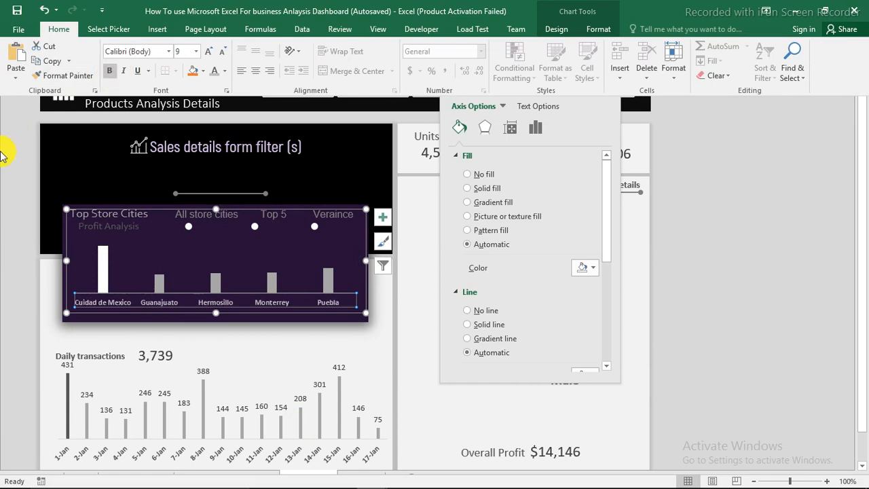
left_click(2, 152)
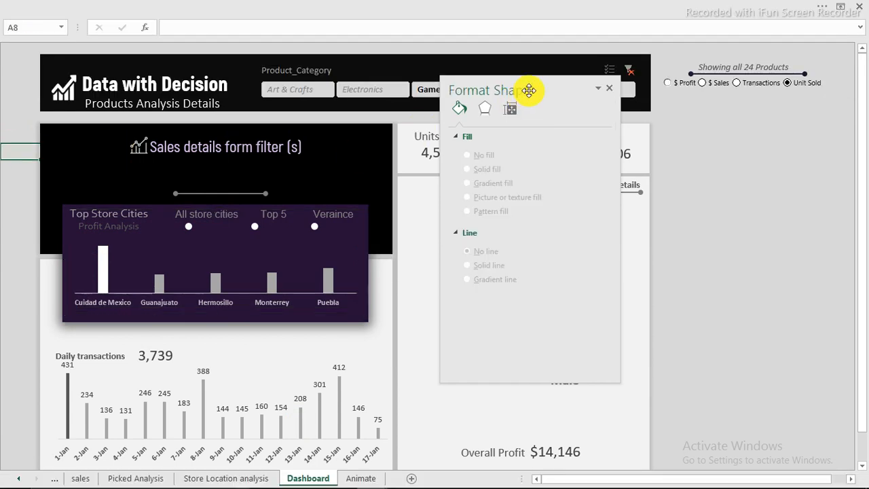
Check how the store cities chart responds to the Sports & Outdoors, Toys, Electronics and Art & Crafts product category filters.
left_click_drag(529, 90, 648, 187)
left_click(521, 88)
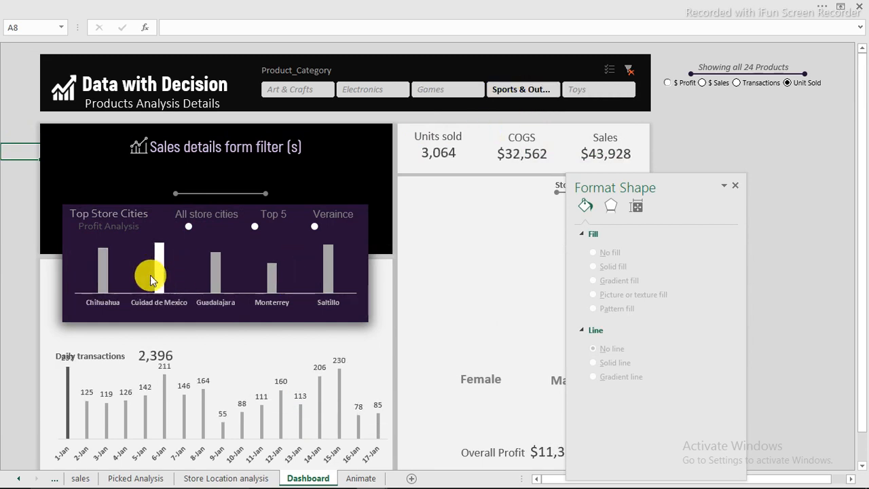
left_click(568, 89)
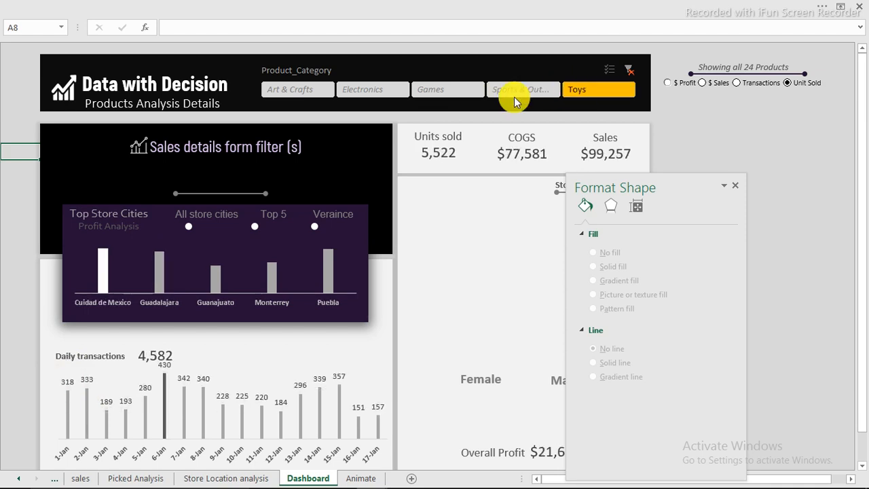
left_click(371, 88)
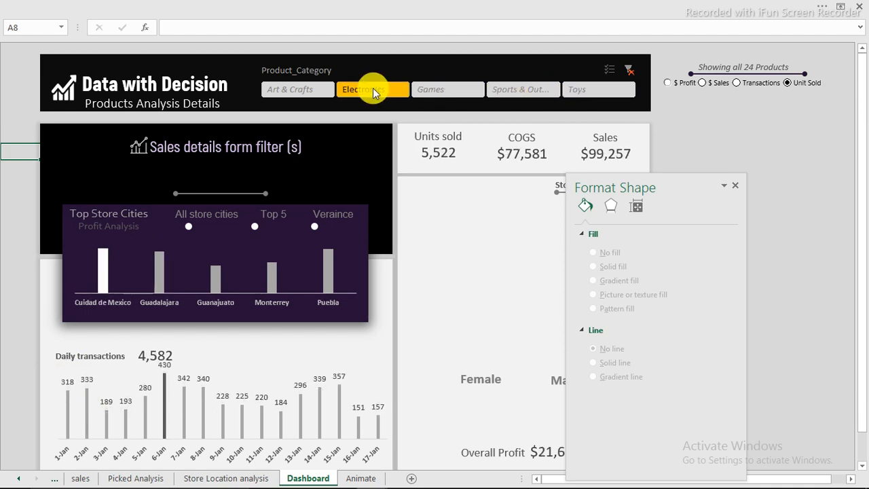
left_click(305, 92)
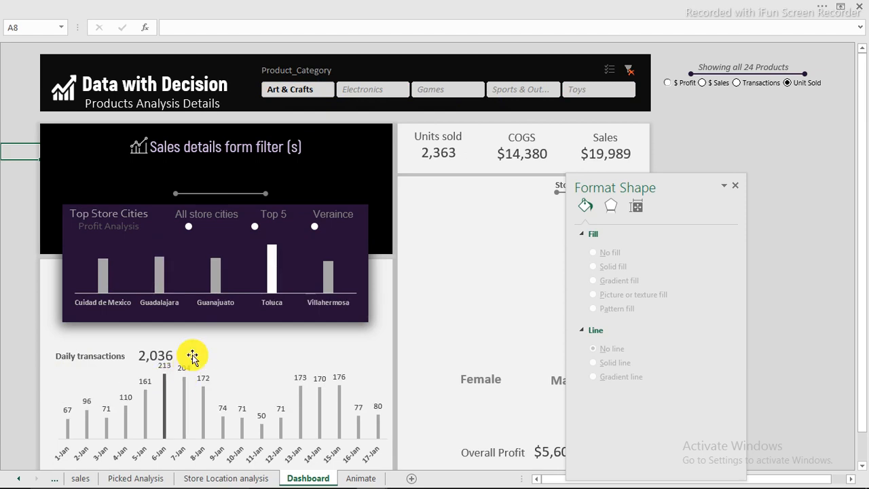
Lower the top edge of the Daily transactions chart's plot area so its data labels clear the heading.
left_click(236, 377)
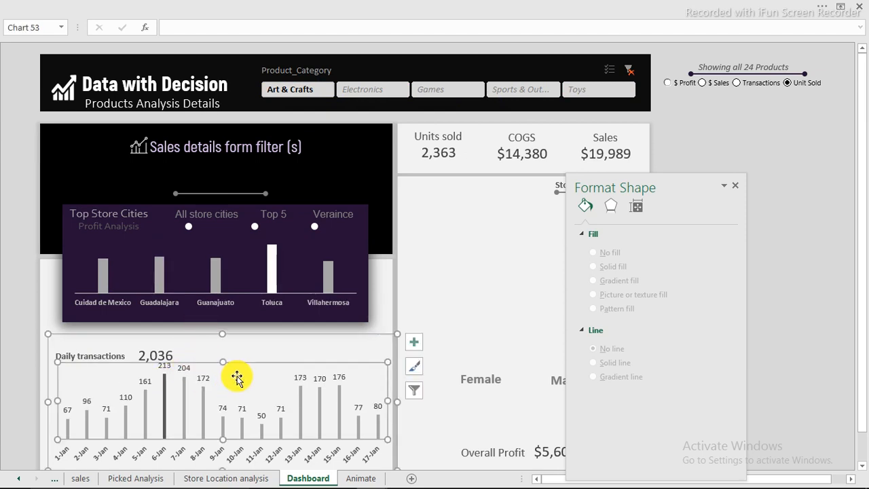
left_click_drag(221, 361, 223, 374)
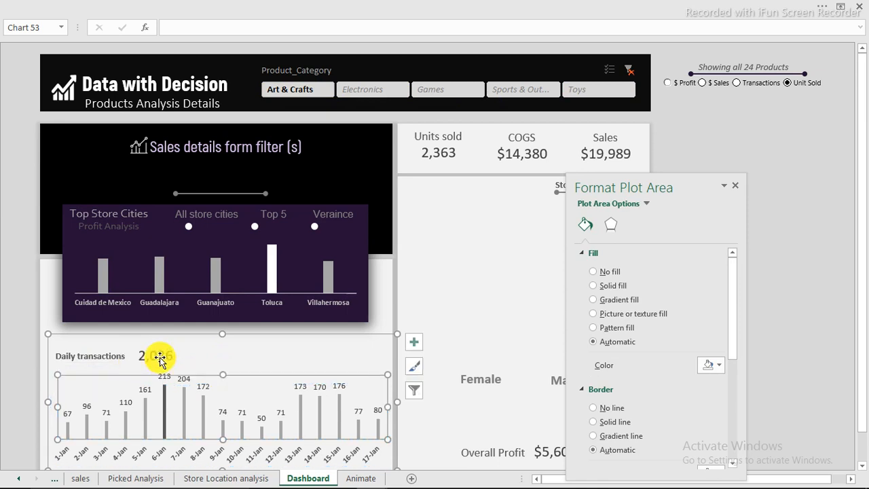
left_click(8, 234)
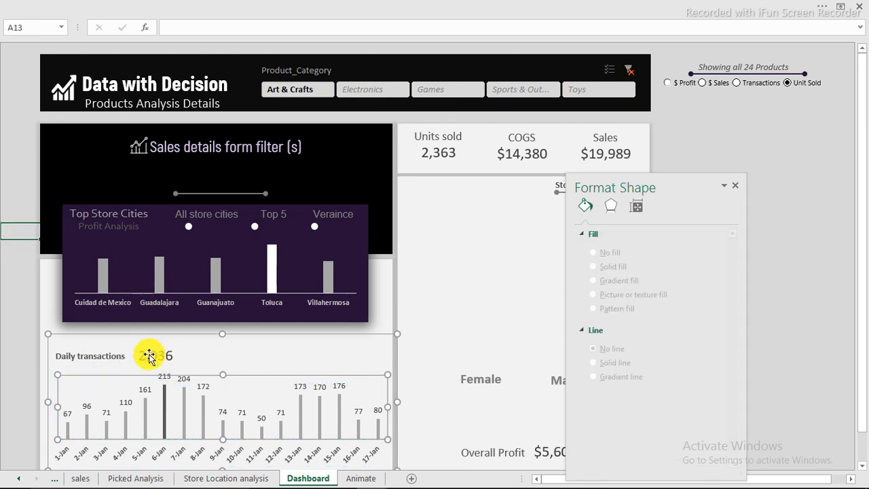
Check the dashboard with the Toys category, clear the Product_Category filter, and close the formatting pane.
left_click(582, 90)
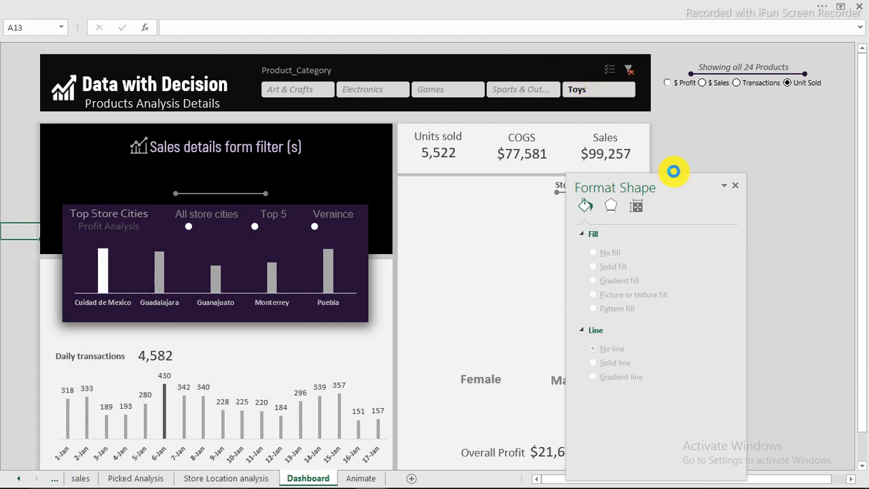
left_click_drag(683, 181, 223, 130)
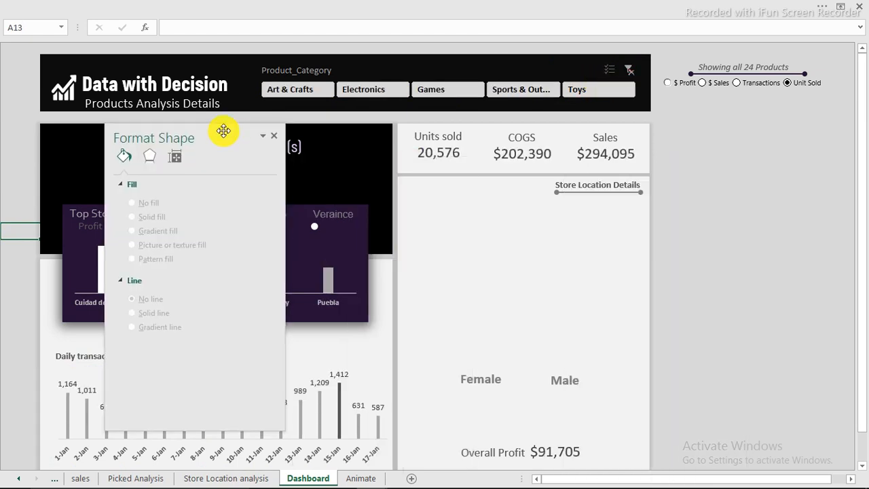
left_click(275, 139)
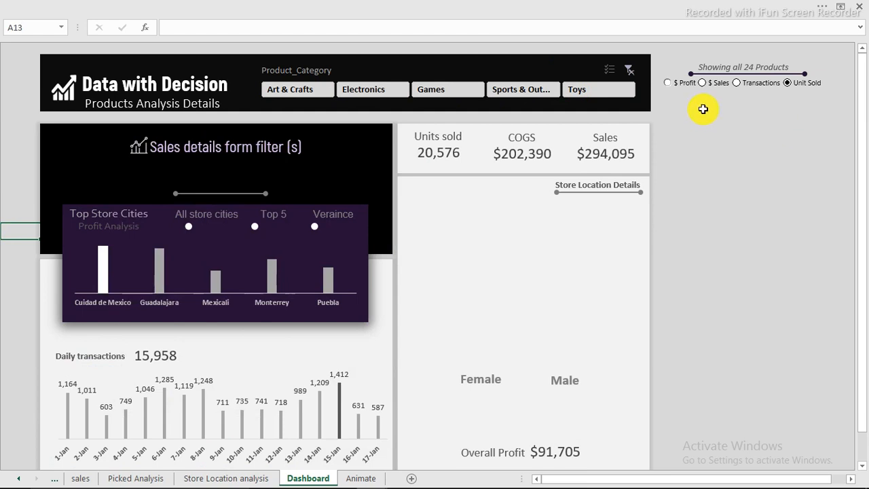
left_click(695, 103)
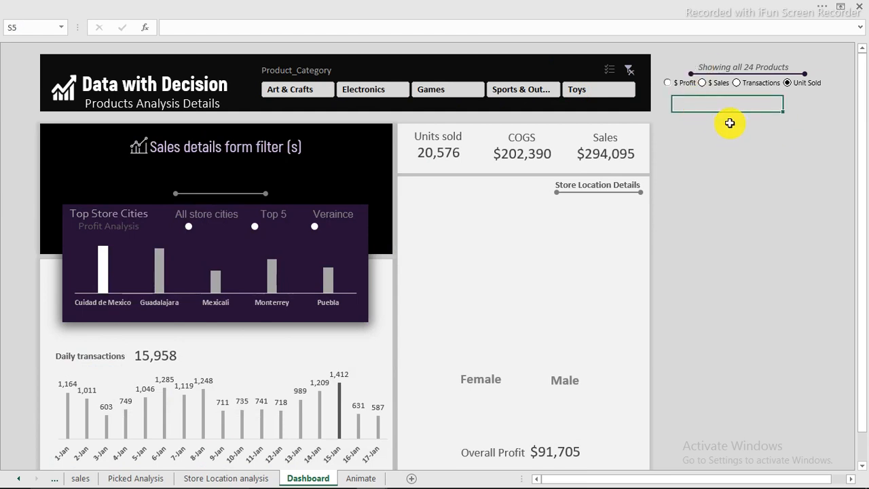
mouse_move(310, 475)
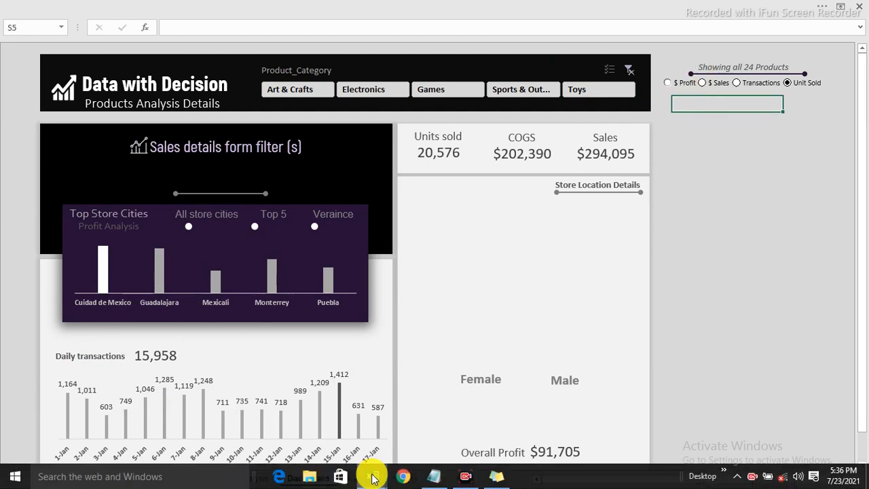
mouse_move(373, 478)
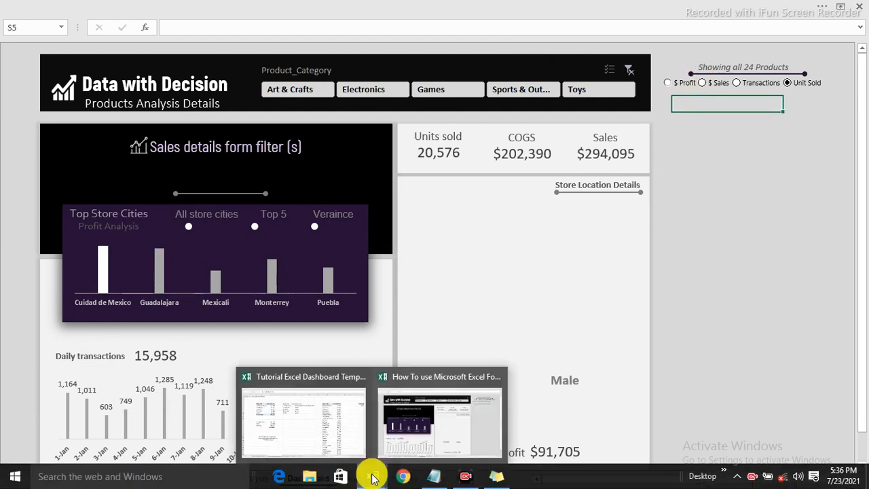
left_click(407, 429)
mouse_move(384, 483)
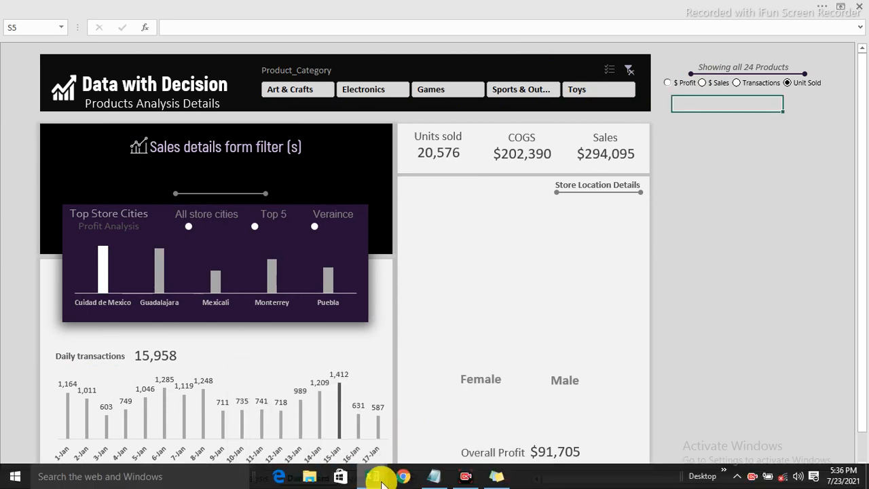
In the finished example workbook's dashboard, filter to Sports & Outdoors and check the product ranking by profit, sales, transactions and units sold.
left_click(343, 413)
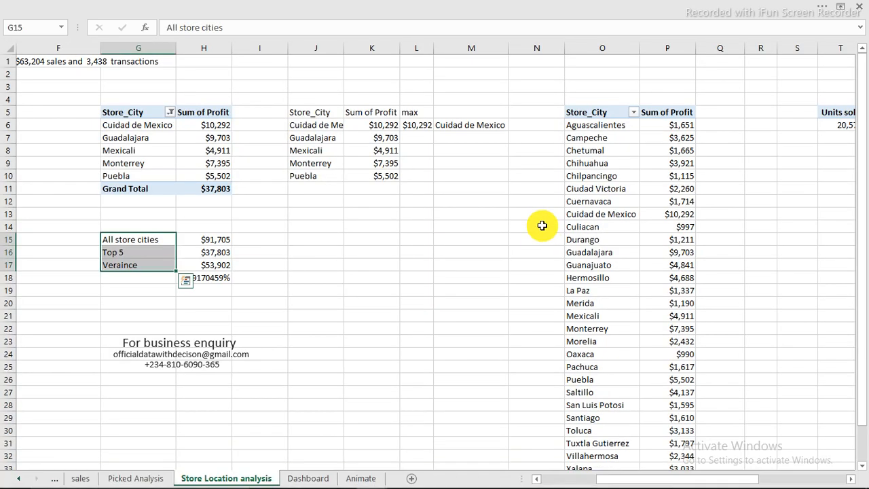
left_click(310, 478)
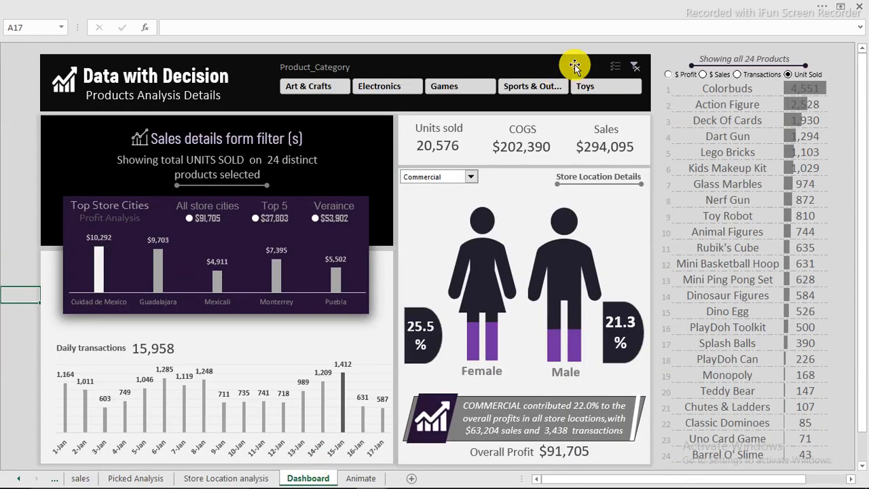
left_click(540, 88)
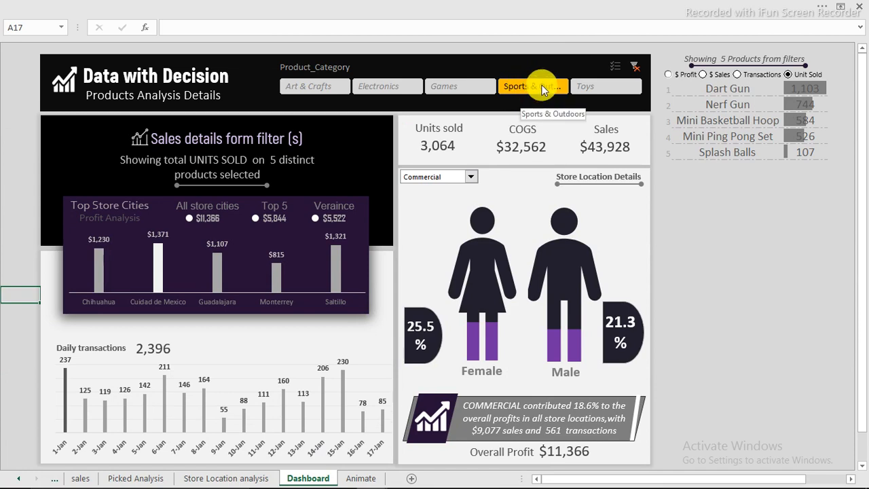
left_click(680, 74)
left_click(705, 74)
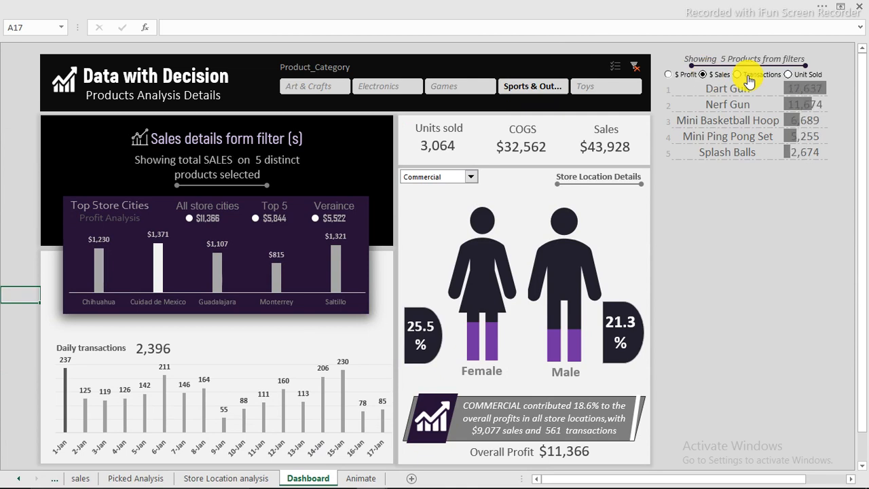
left_click(747, 76)
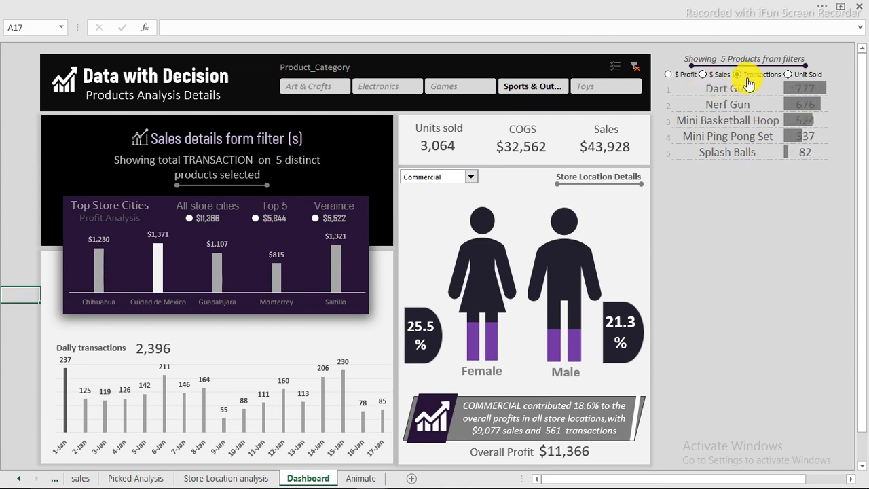
left_click(790, 76)
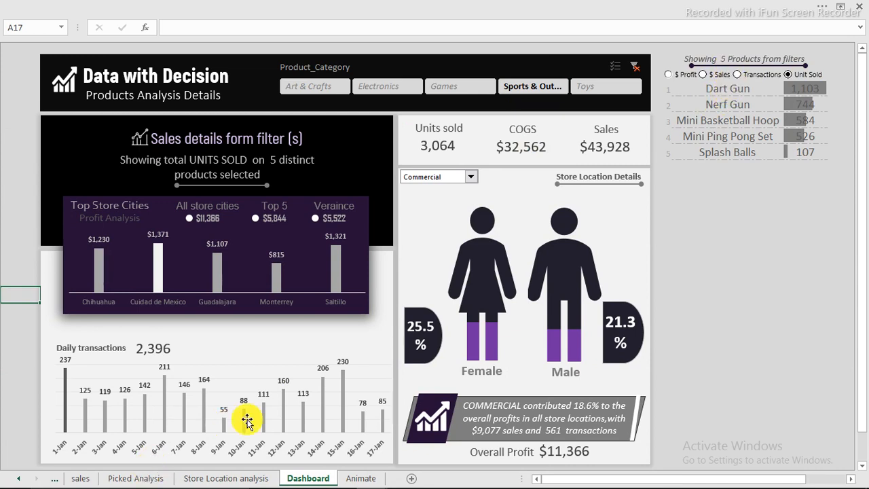
Examine the product pivot table and its sorting calculations on the example workbook's Picked Analysis sheet, and return to its dashboard.
left_click(139, 478)
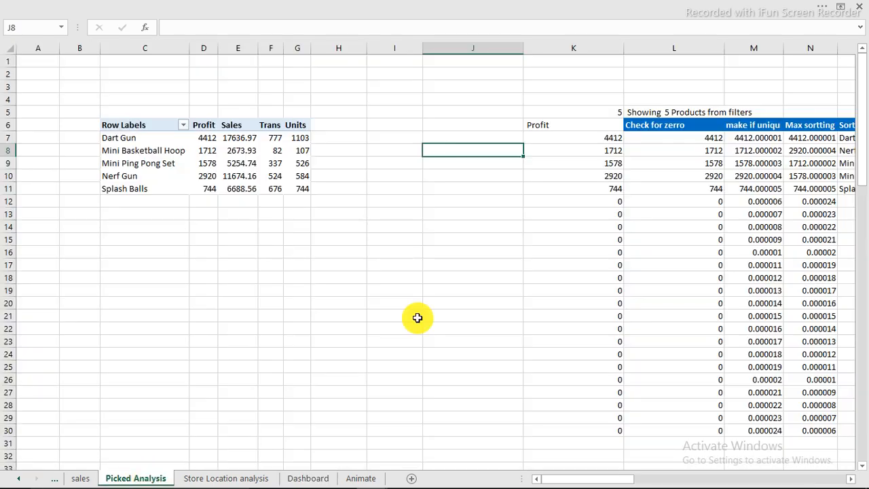
left_click_drag(584, 479, 625, 480)
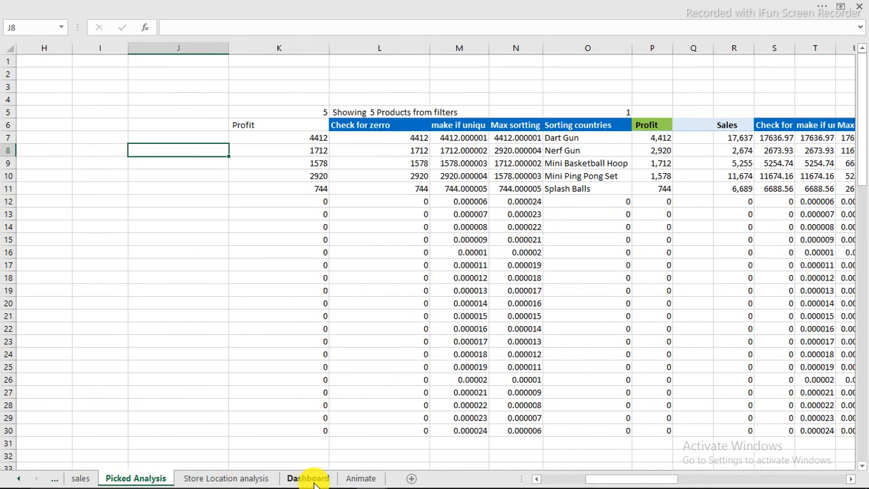
left_click(308, 479)
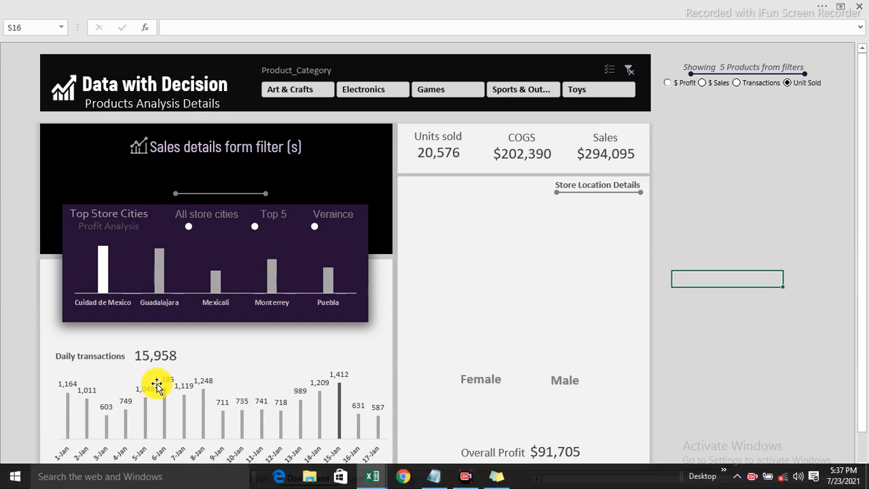
Insert a PivotTable based on the sales sheet's Table1 at cell D7 of the existing Picked Analysis sheet in the working workbook.
left_click(123, 477)
left_click(220, 210)
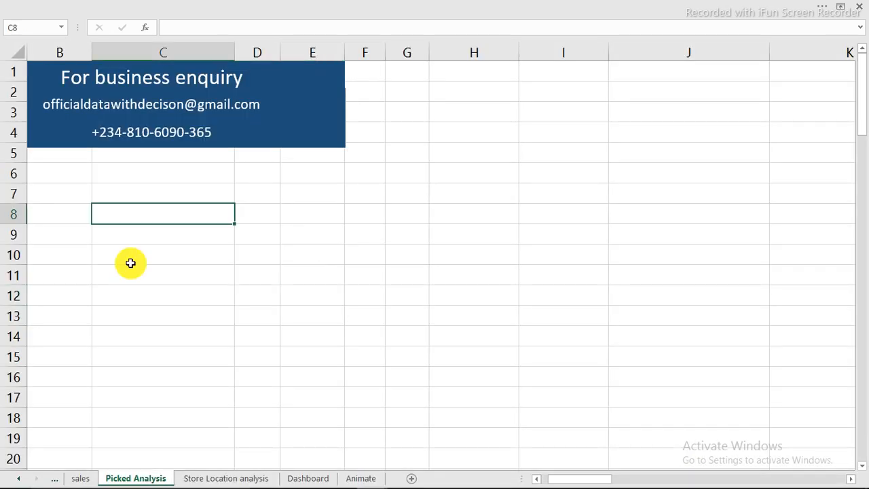
left_click(79, 477)
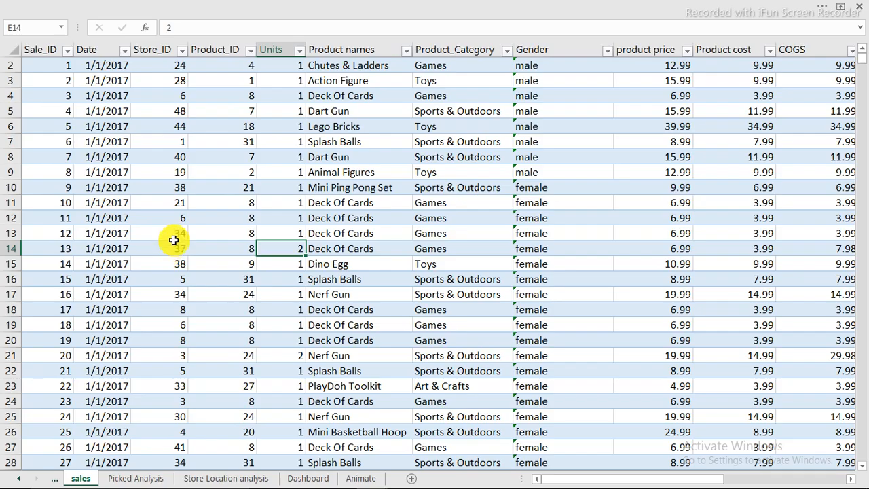
left_click(173, 234)
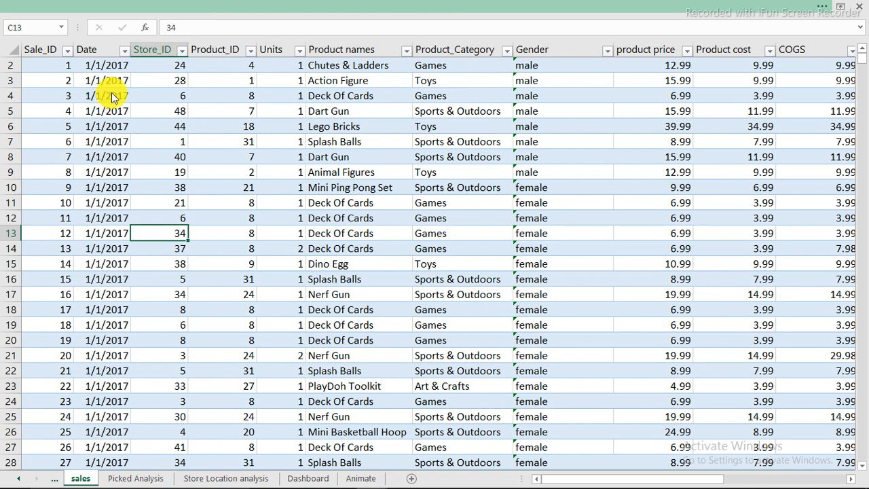
left_click(110, 7)
left_click(158, 29)
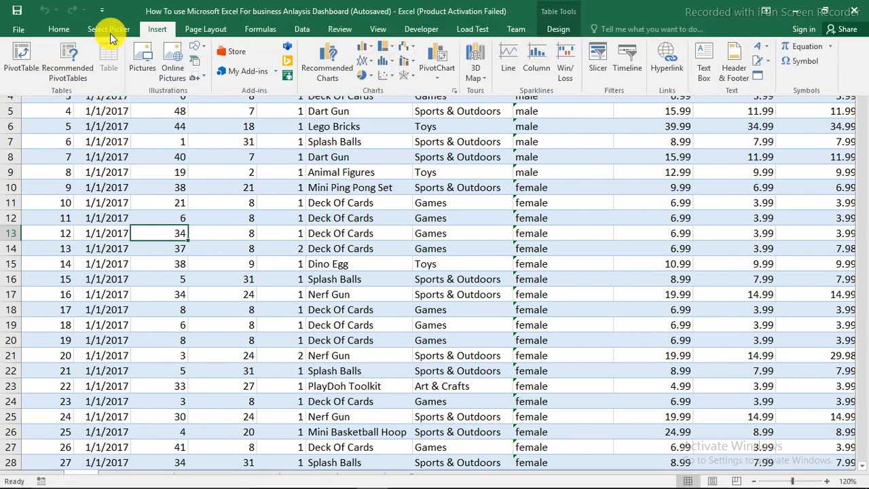
left_click(26, 54)
left_click(92, 347)
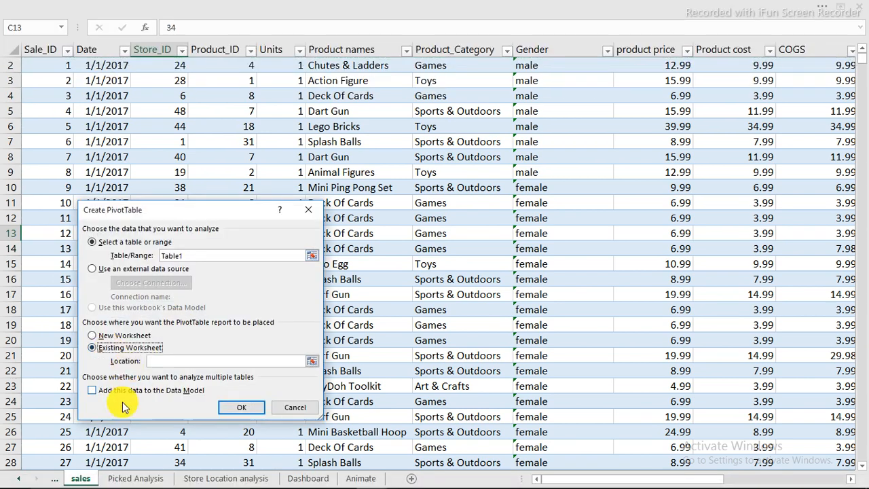
left_click(185, 361)
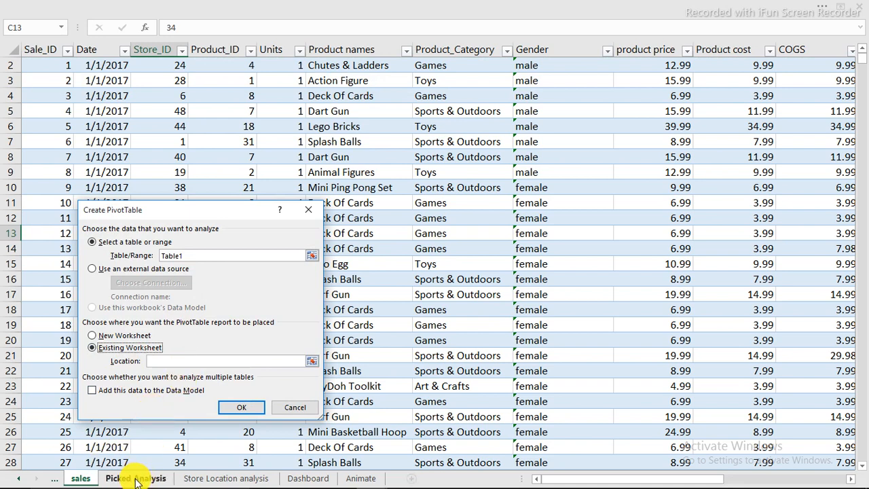
left_click(136, 478)
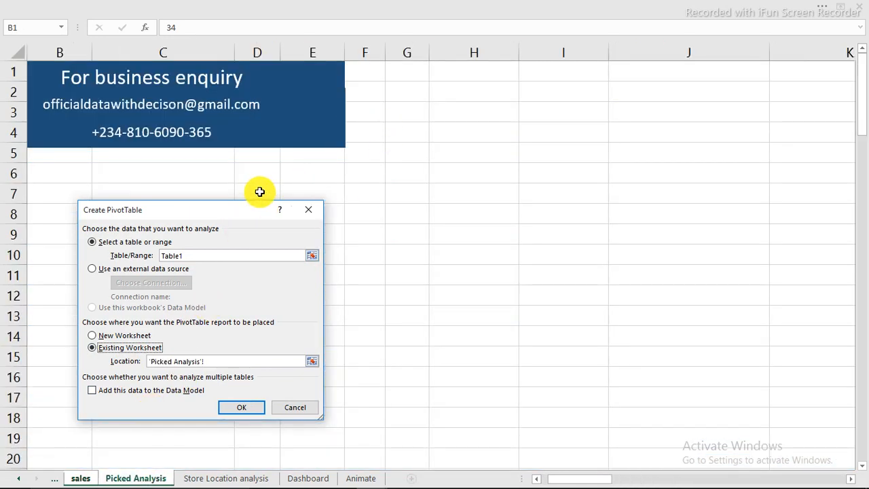
left_click(241, 409)
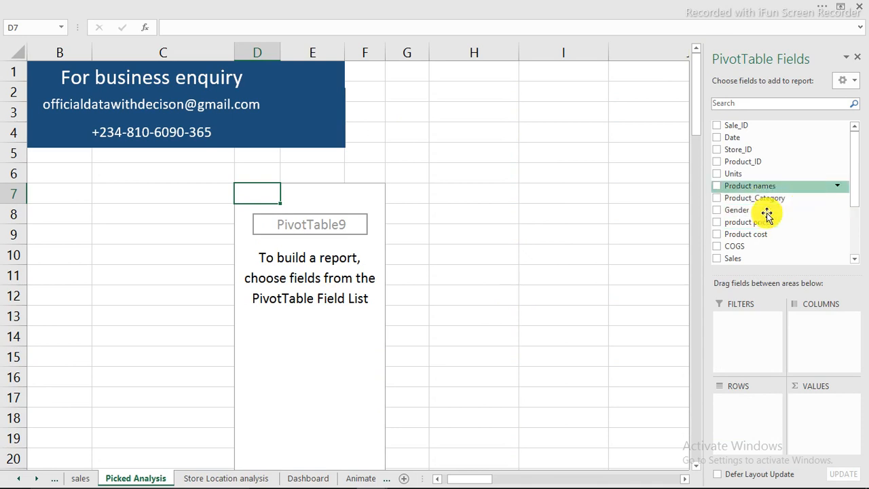
Put Product names in the PivotTable's rows and add Profit and Sales as summed values.
left_click_drag(856, 175, 762, 181)
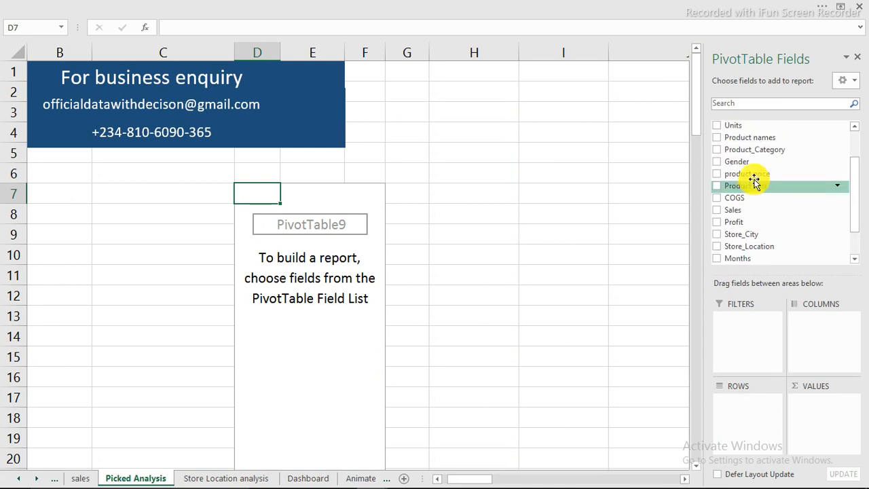
left_click_drag(746, 142, 757, 416)
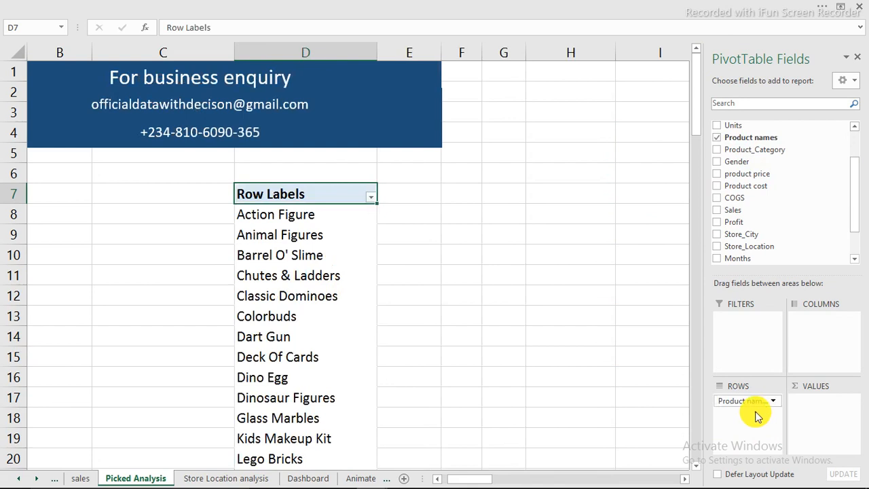
left_click(318, 278)
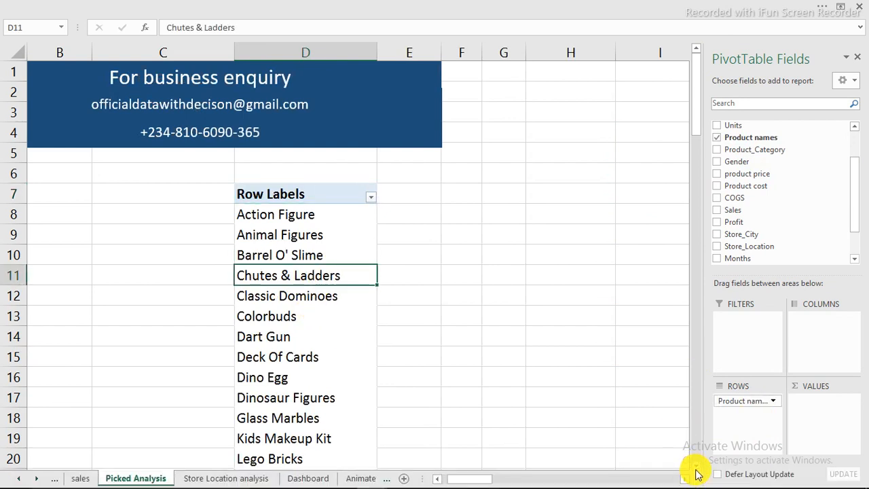
key("Up")
key("Up")
left_click_drag(853, 200, 831, 225)
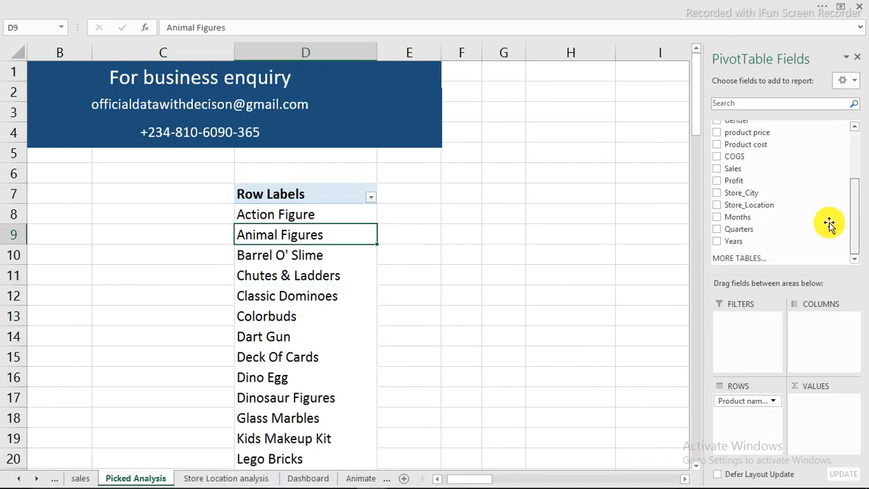
left_click(717, 180)
left_click(718, 170)
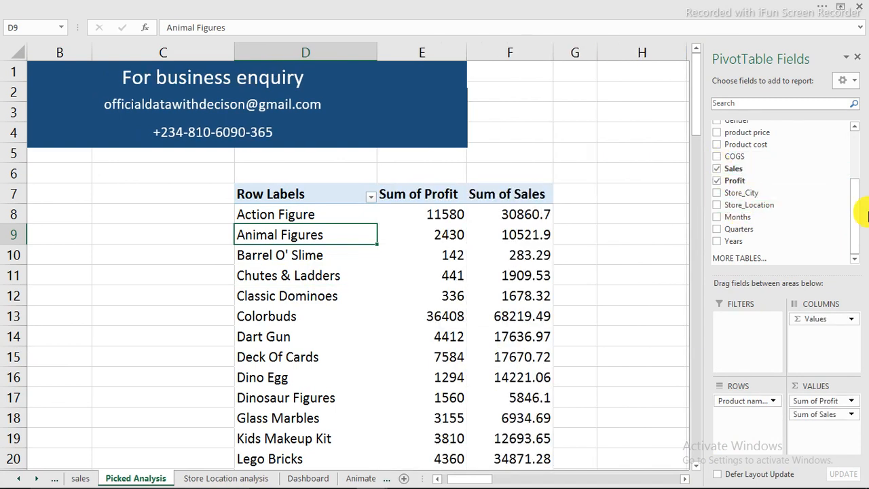
Add Product_ID to the PivotTable's values and summarize it by Count.
left_click_drag(855, 223, 858, 182)
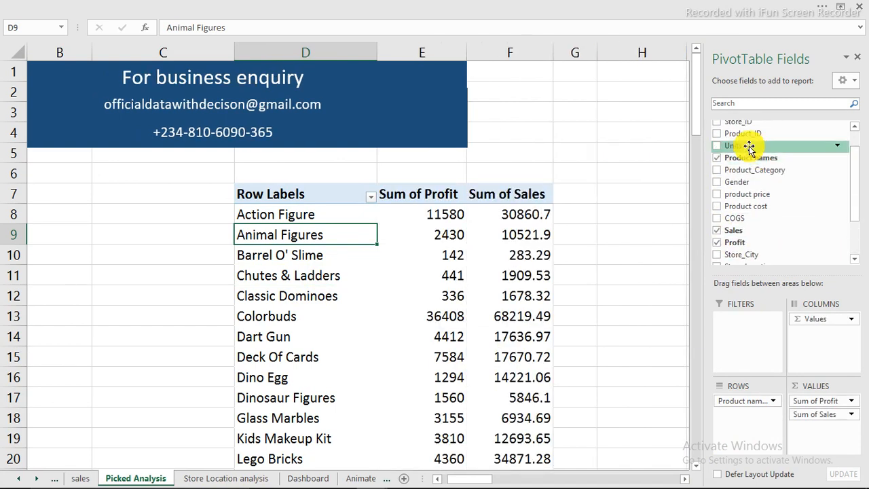
left_click_drag(748, 135, 821, 435)
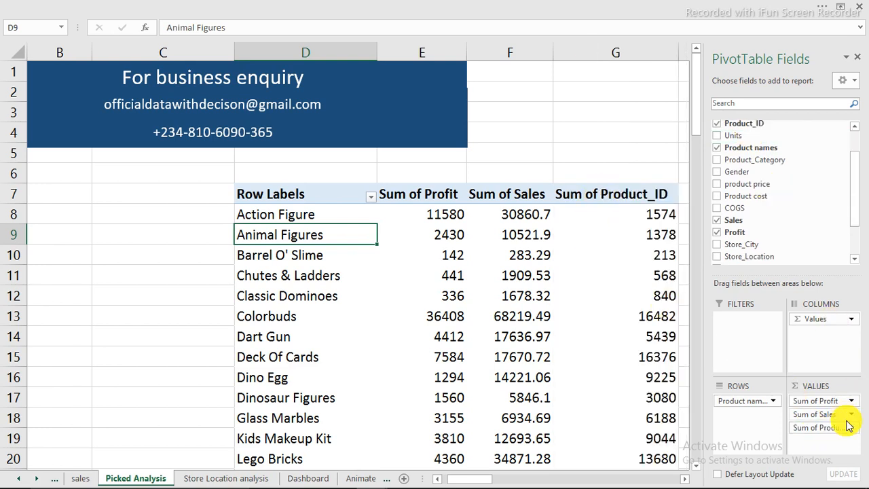
left_click(852, 427)
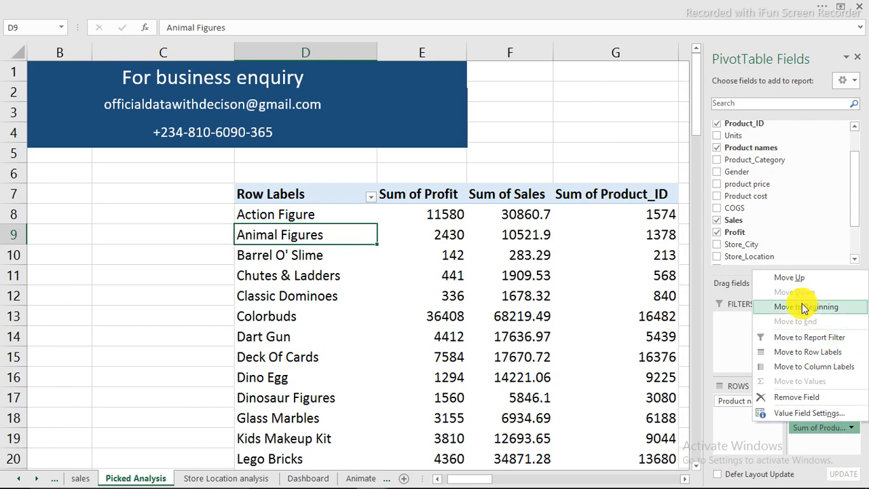
left_click(805, 412)
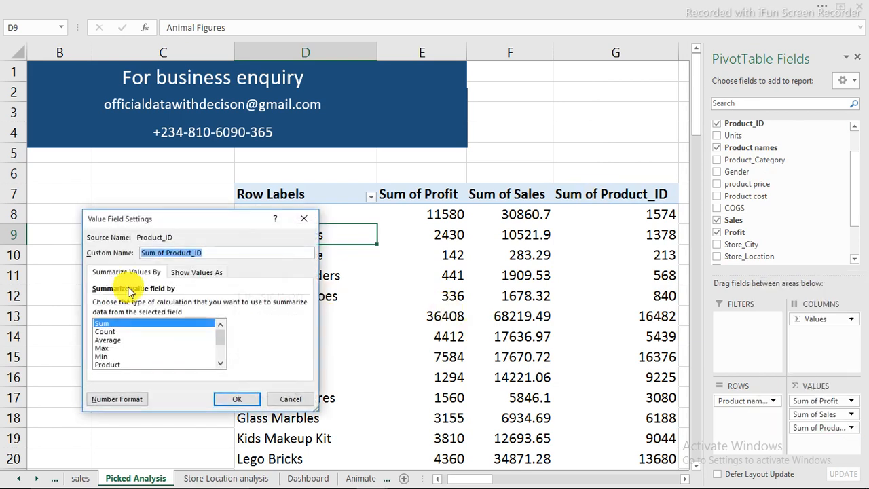
left_click(110, 332)
left_click(239, 399)
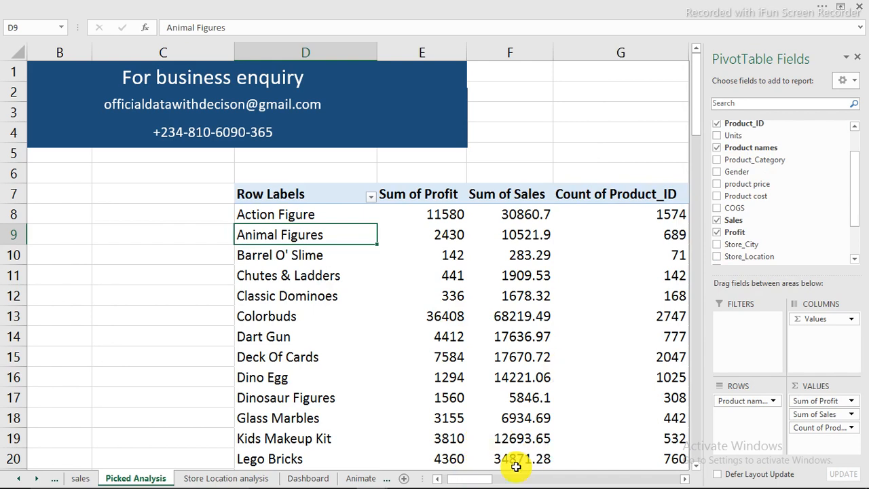
Add Units as a summed value column in the PivotTable.
left_click_drag(482, 480, 498, 478)
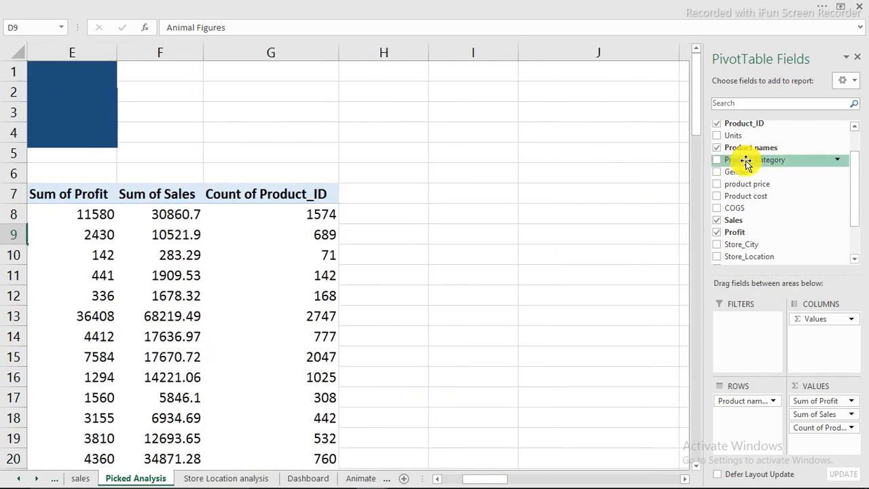
left_click(718, 136)
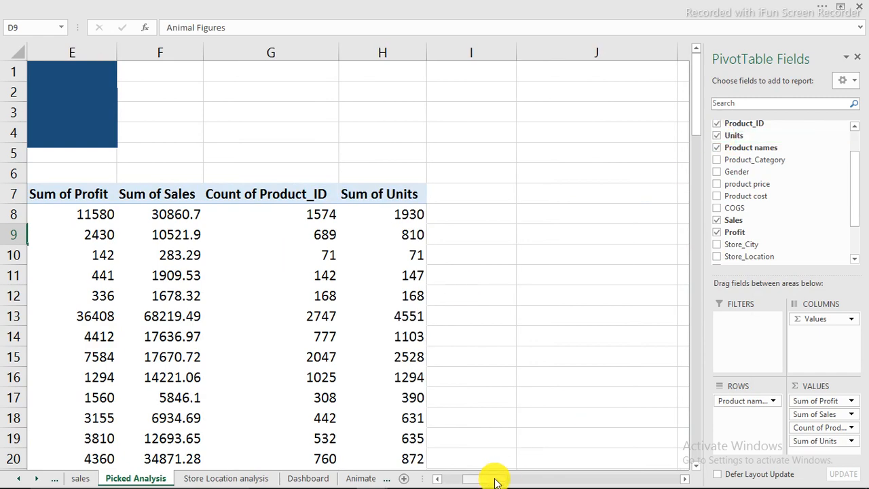
mouse_move(494, 479)
left_mouse_down()
mouse_move(442, 481)
mouse_move(502, 478)
left_mouse_up()
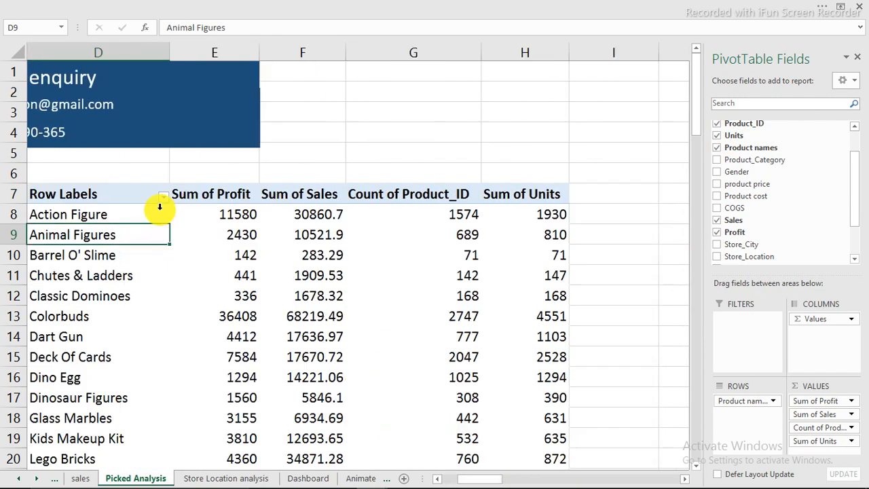
Remove the text "sum of" from the PivotTable's value headers in E7:H7 by replacing all occurrences with nothing.
left_click_drag(188, 192, 518, 192)
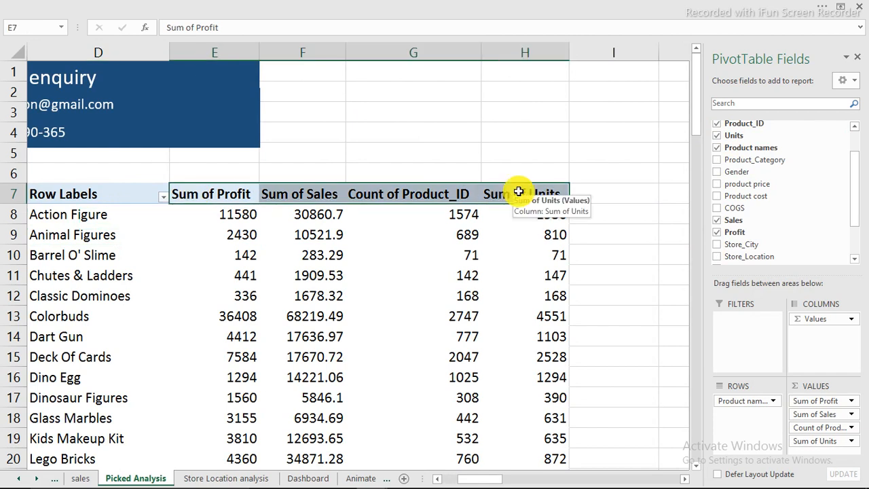
key("ctrl+h")
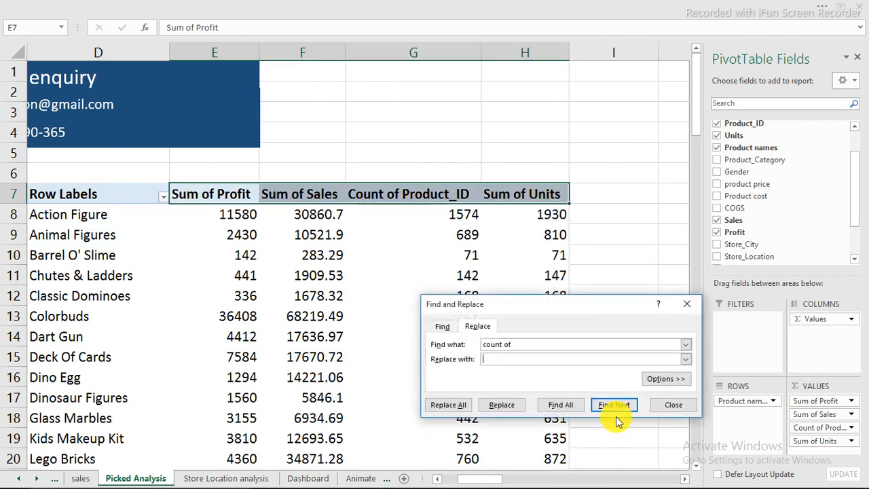
left_click_drag(516, 343, 421, 337)
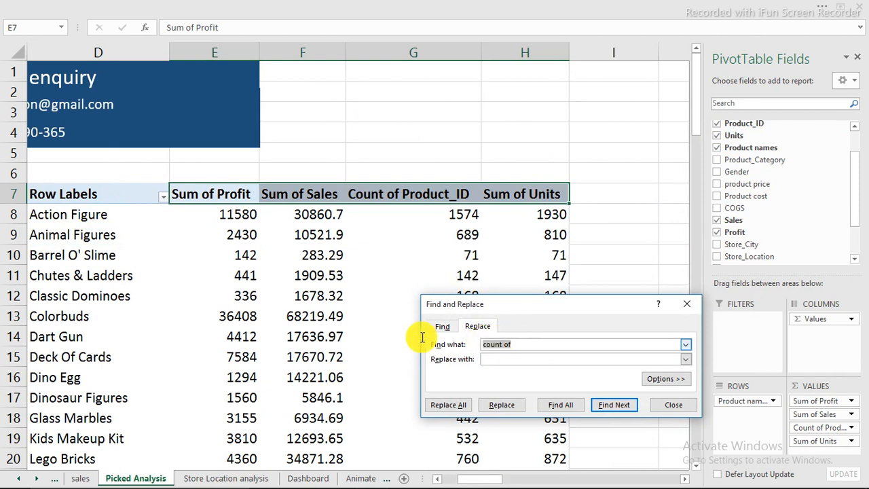
type("sum")
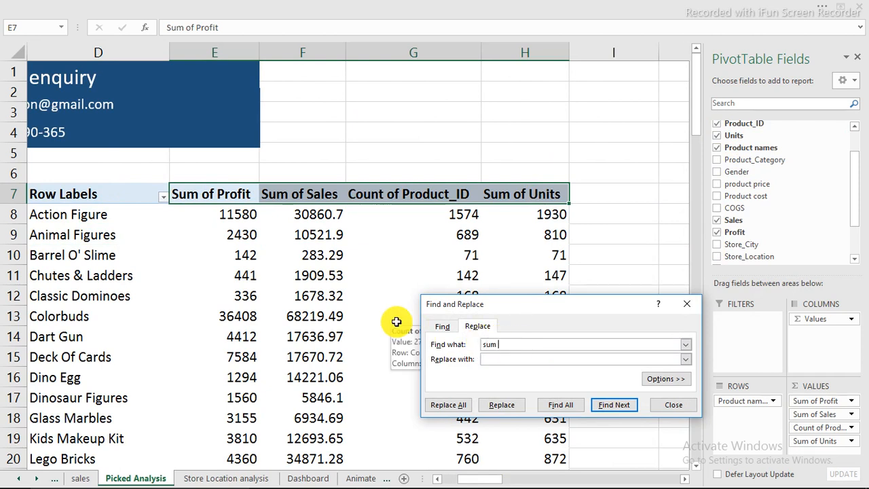
left_click(455, 405)
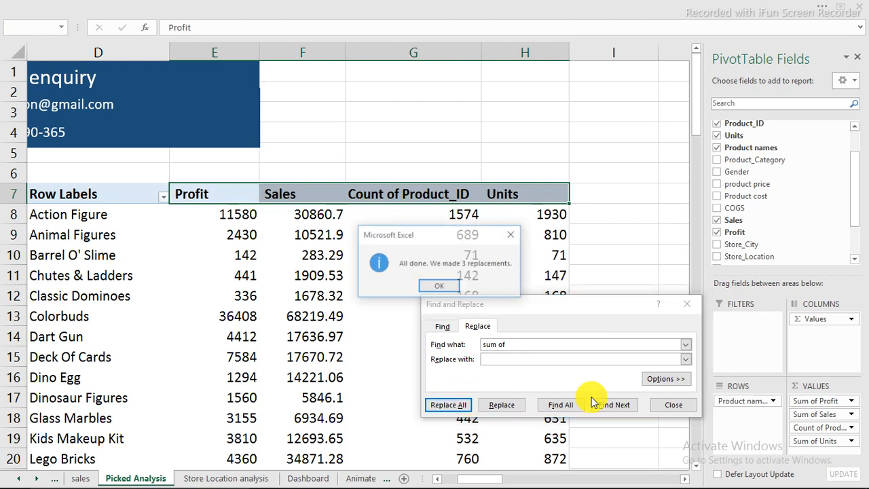
Close the find-and-replace dialogs and rename the PivotTable's Count of Product_ID value column as Trans.
left_click(442, 287)
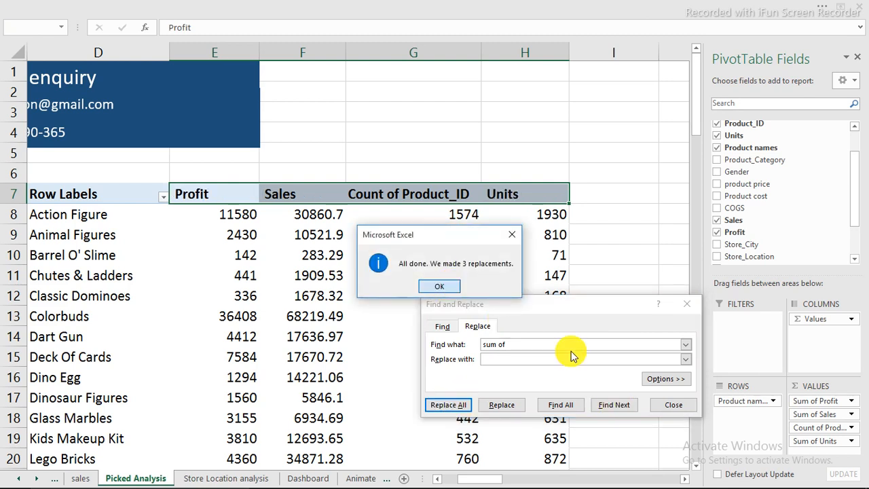
left_click(673, 404)
double_click(421, 194)
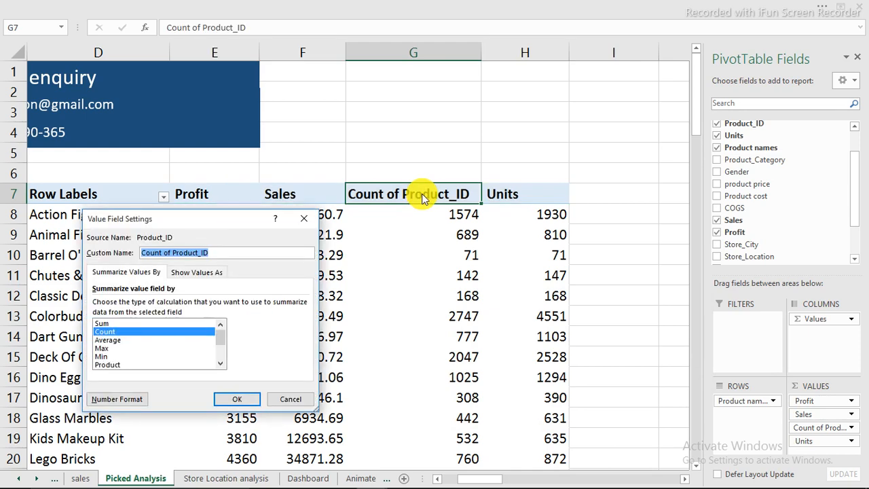
type("Tran")
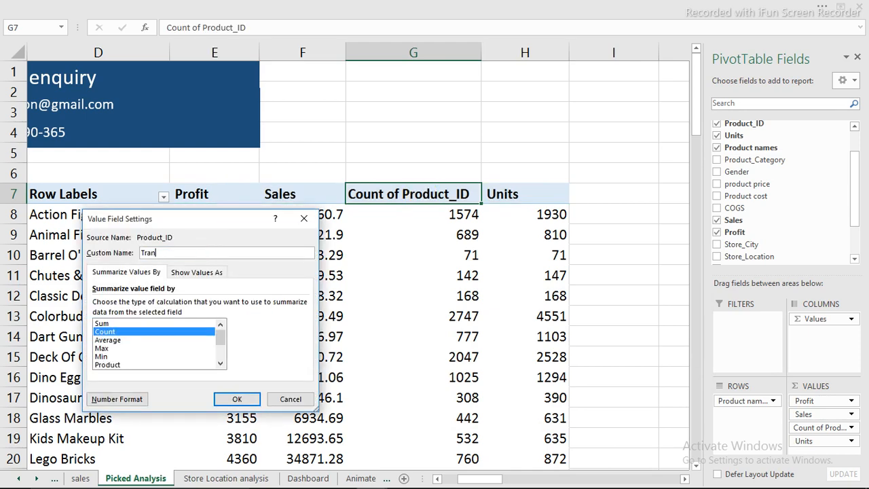
type("s")
key("Return")
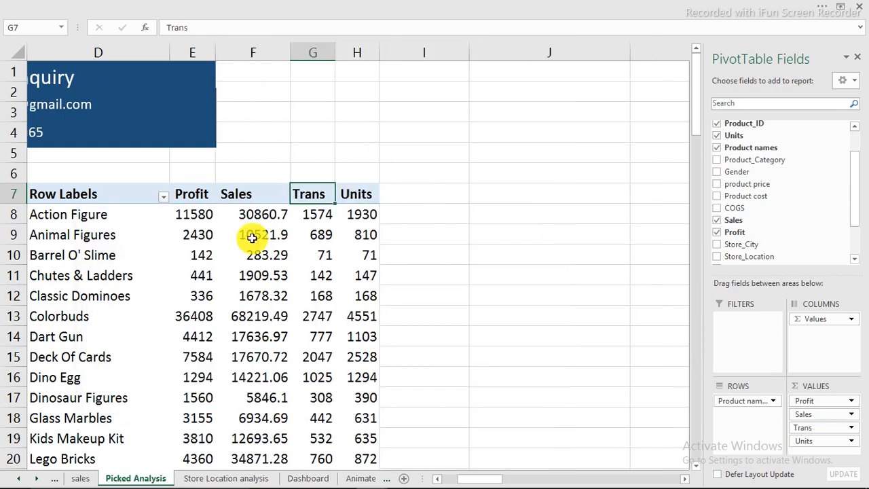
Sort the PivotTable's products by Profit from largest to smallest.
left_click_drag(491, 479, 483, 479)
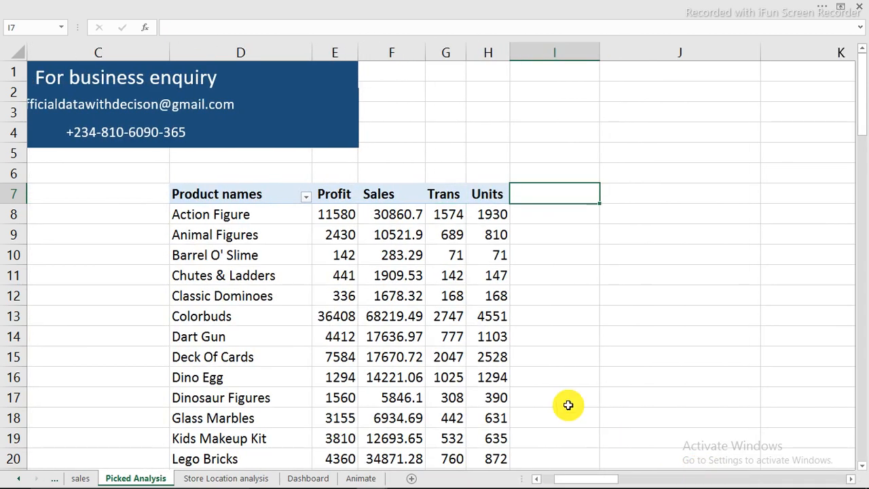
left_click(343, 213)
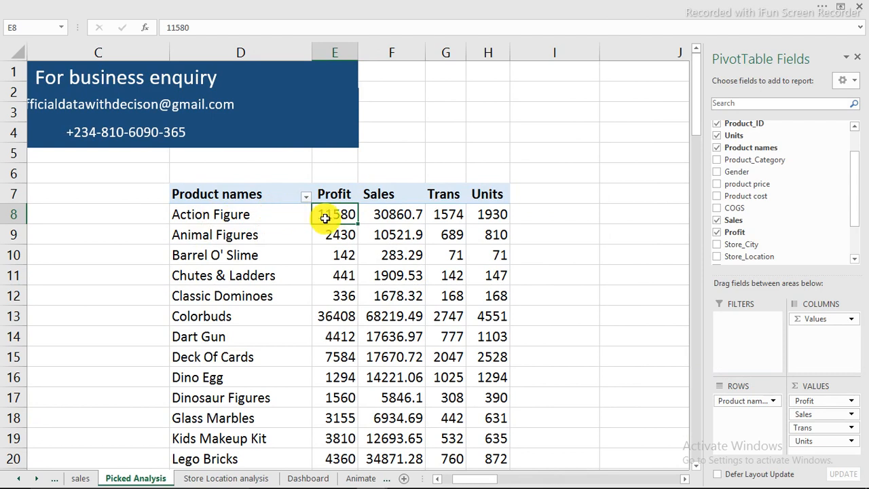
right_click(325, 218)
mouse_move(357, 291)
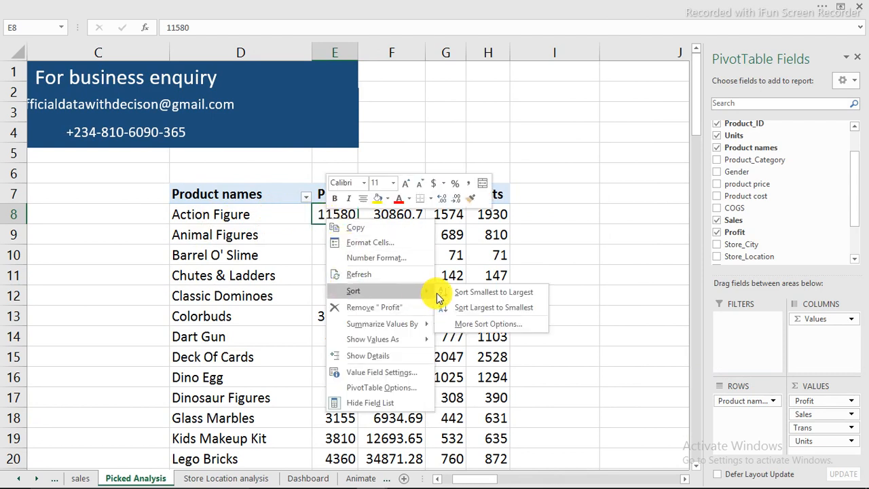
left_click(500, 310)
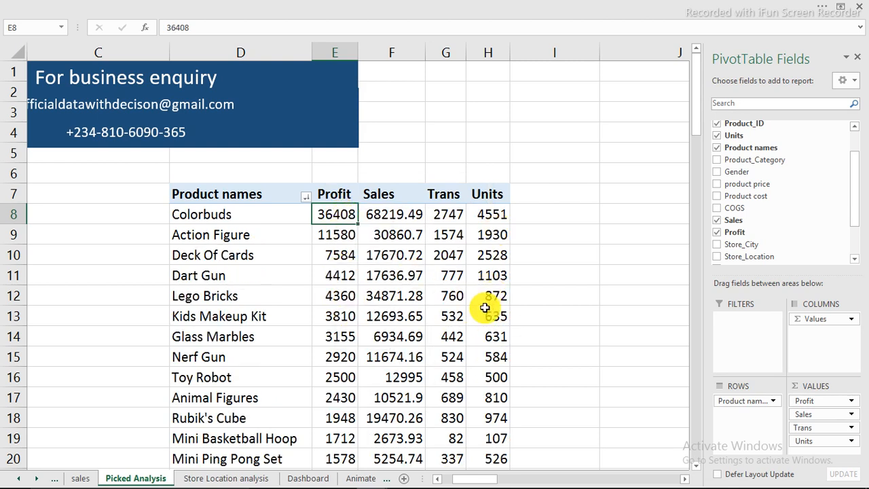
Sort the PivotTable's products by Sales from largest to smallest and look through the sorted Sales column.
left_click(384, 212)
right_click(384, 212)
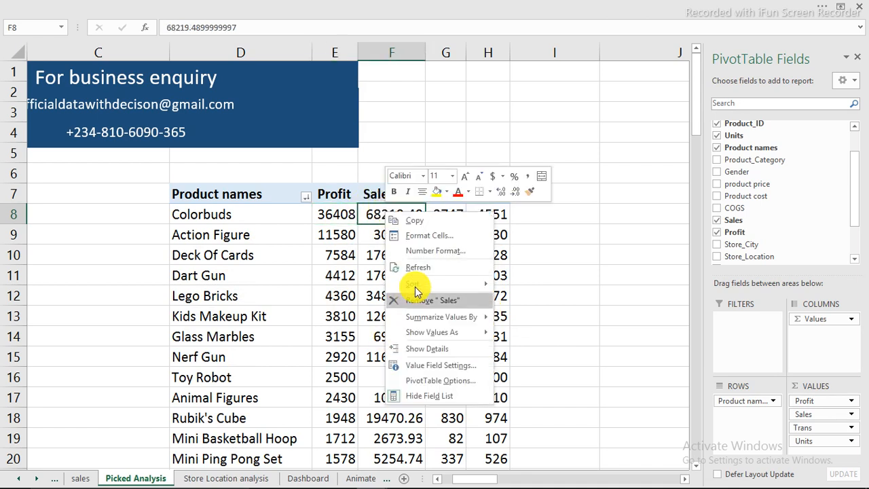
mouse_move(412, 283)
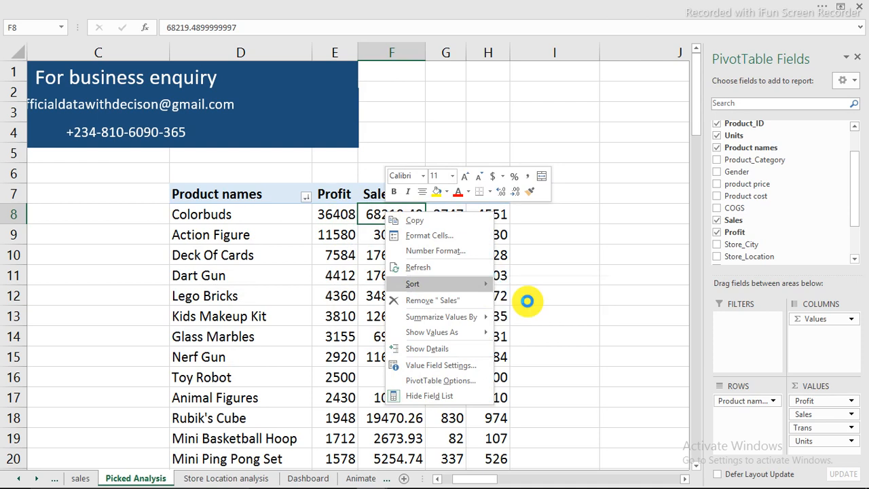
left_click(528, 299)
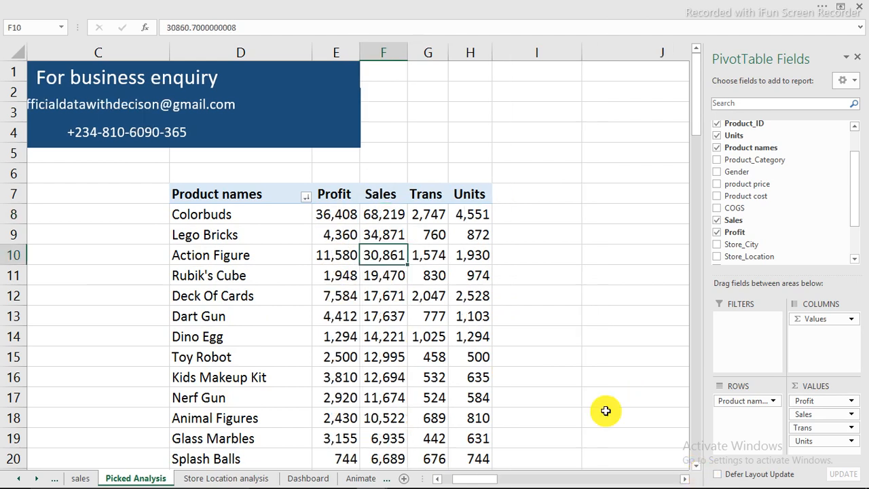
left_click(383, 215)
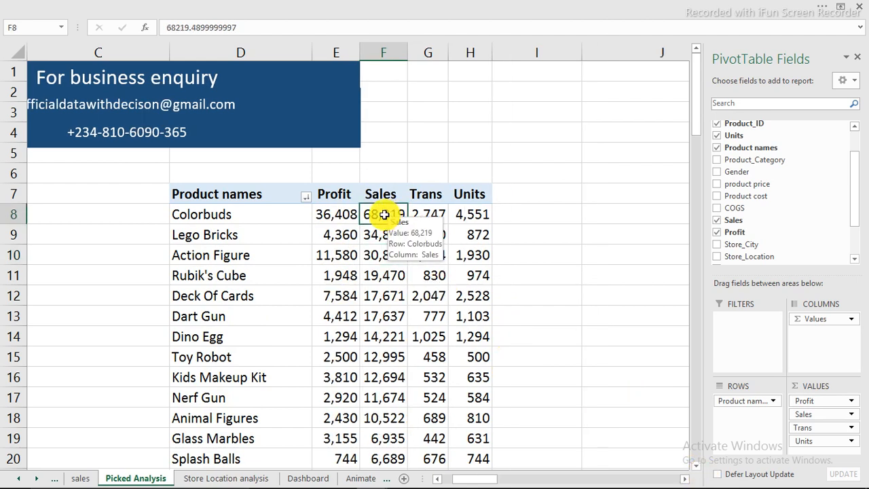
left_click_drag(384, 220, 403, 426)
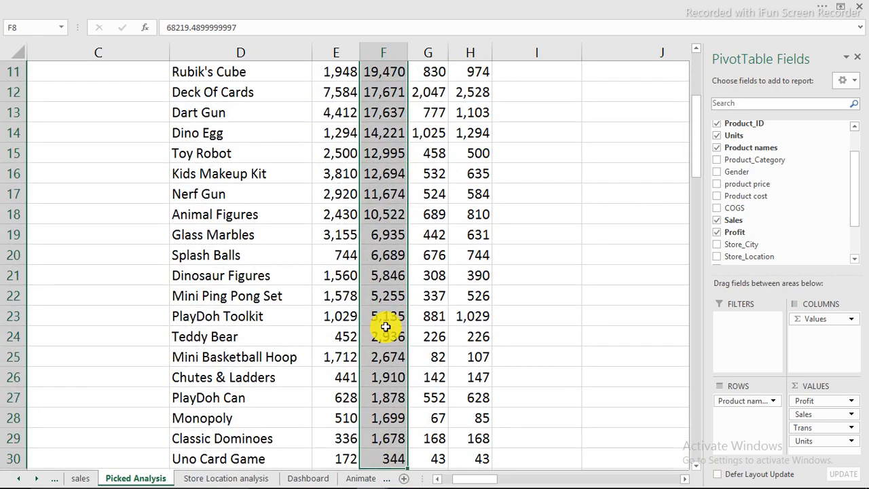
scroll(386, 326, "up", 3)
Sort the PivotTable's products by Trans from largest to smallest.
left_click(429, 214)
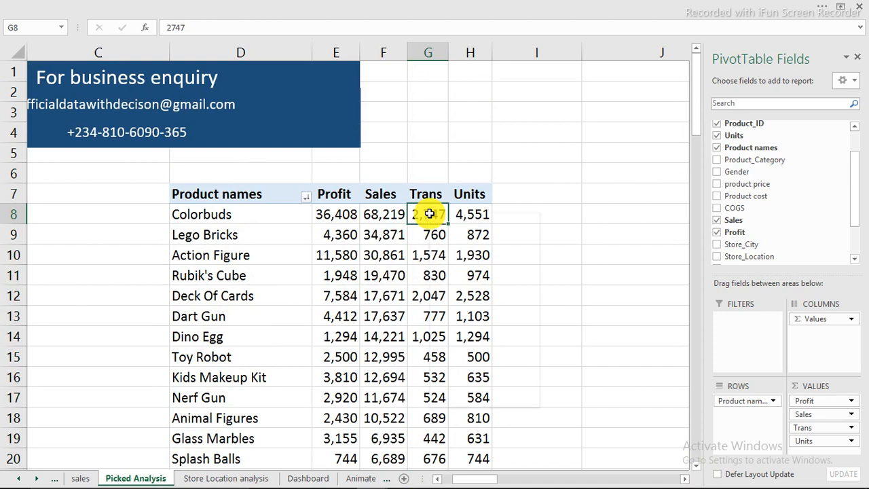
right_click(432, 215)
mouse_move(460, 291)
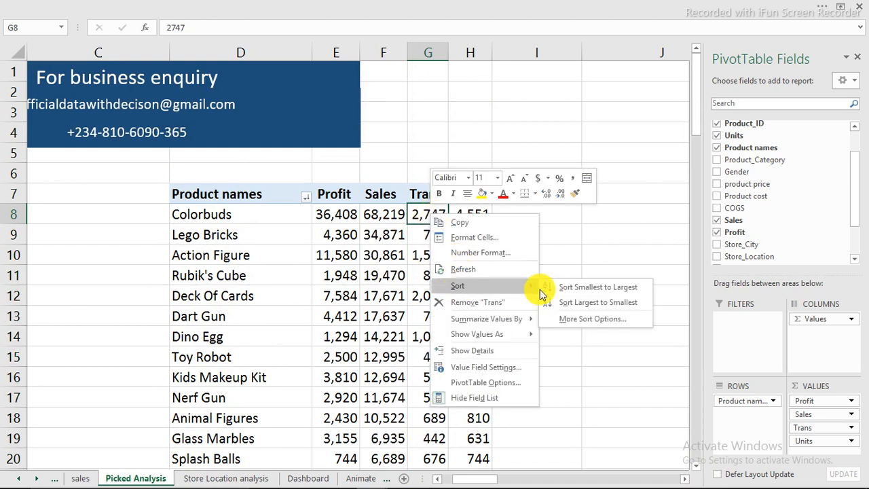
left_click(591, 309)
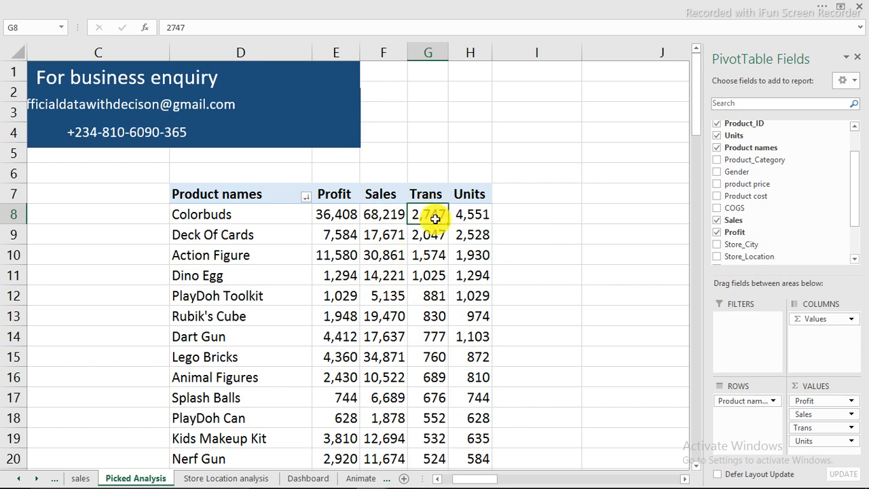
mouse_move(416, 252)
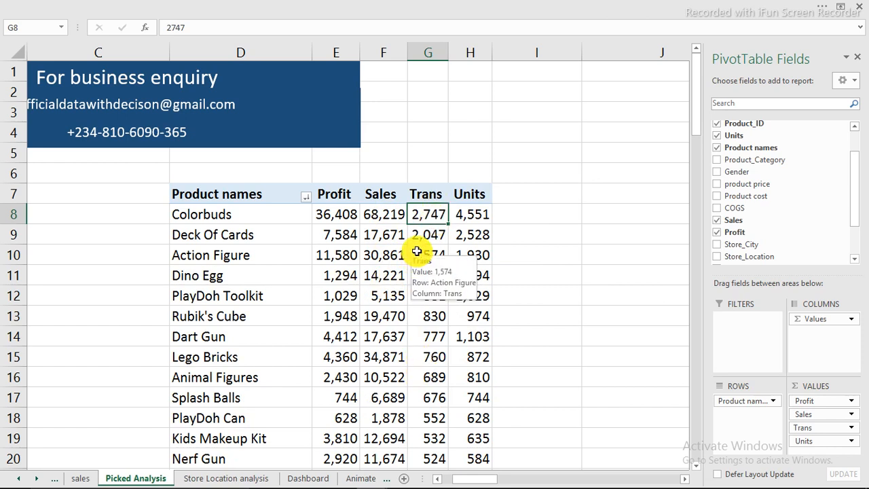
Try the $ Profit, $ Sales and Transactions option buttons on the Dashboard sheet, and return to Picked Analysis.
left_click(288, 478)
left_click(712, 100)
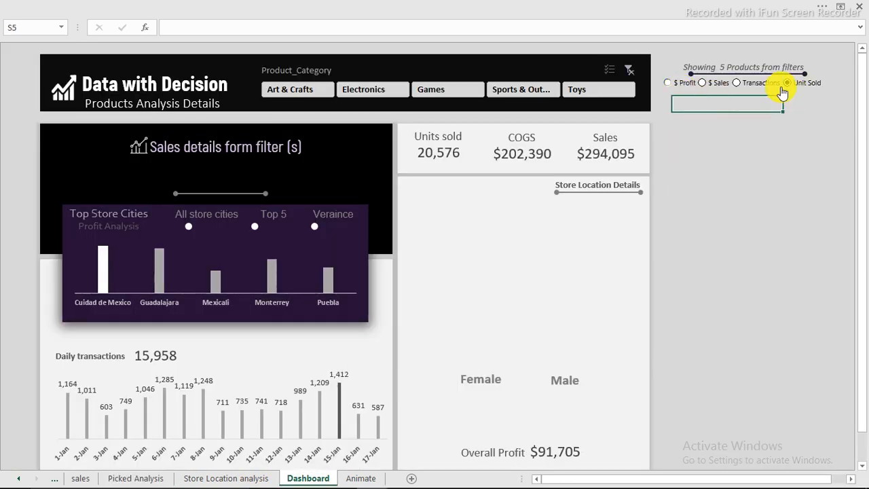
left_click(669, 82)
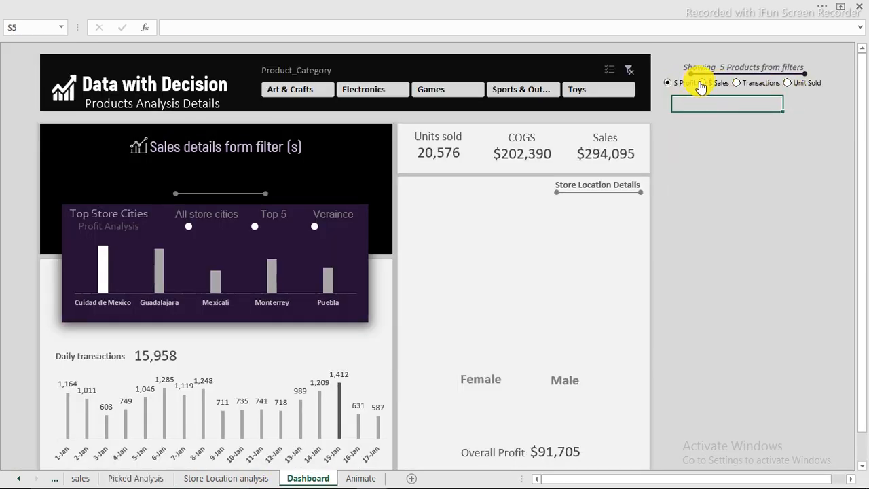
left_click(704, 82)
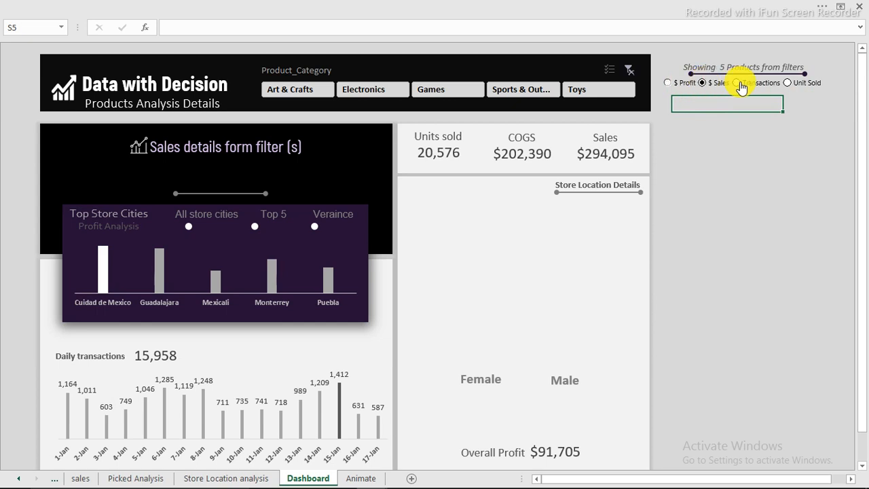
left_click(738, 83)
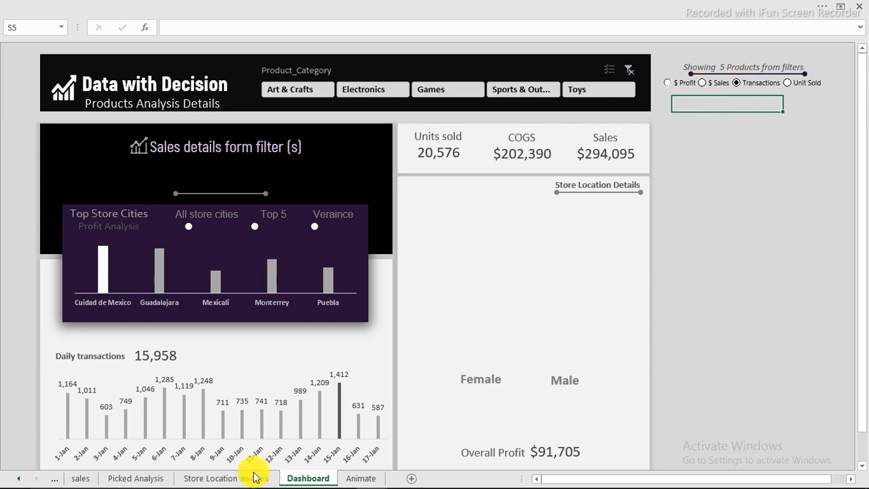
left_click(146, 478)
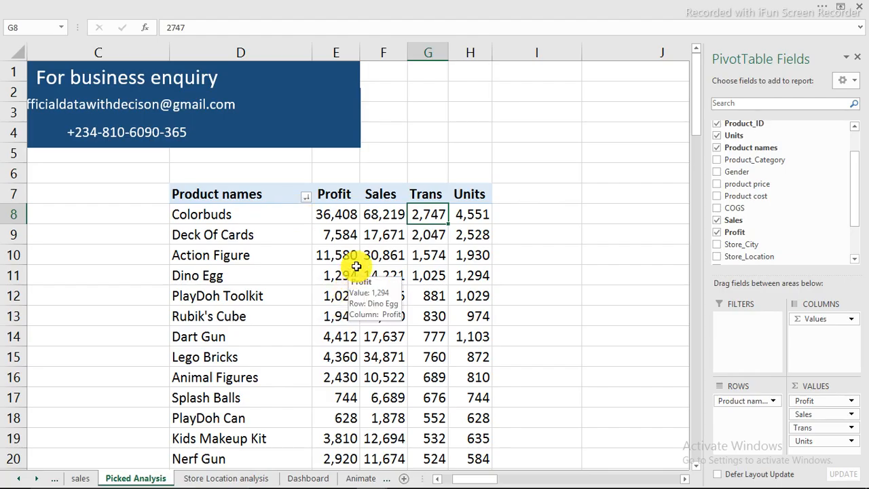
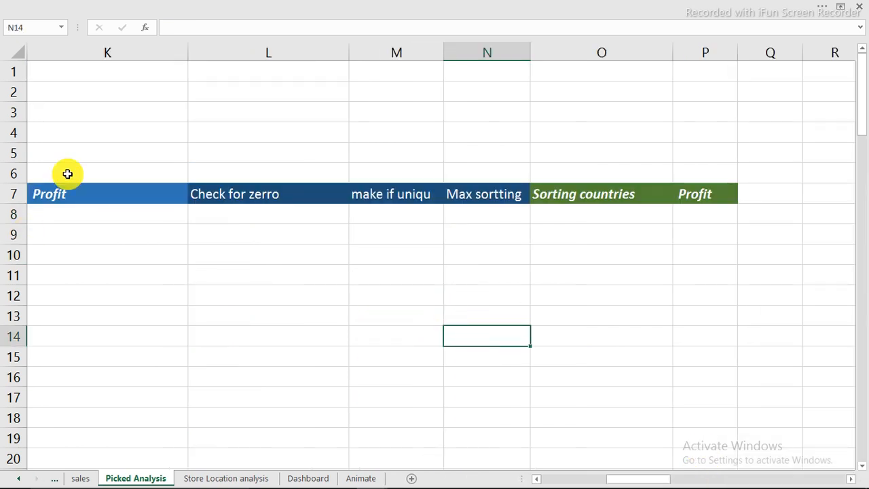
Review the empty helper columns K to P, from Profit and the zero check through to the sorted Profit.
left_click(78, 193)
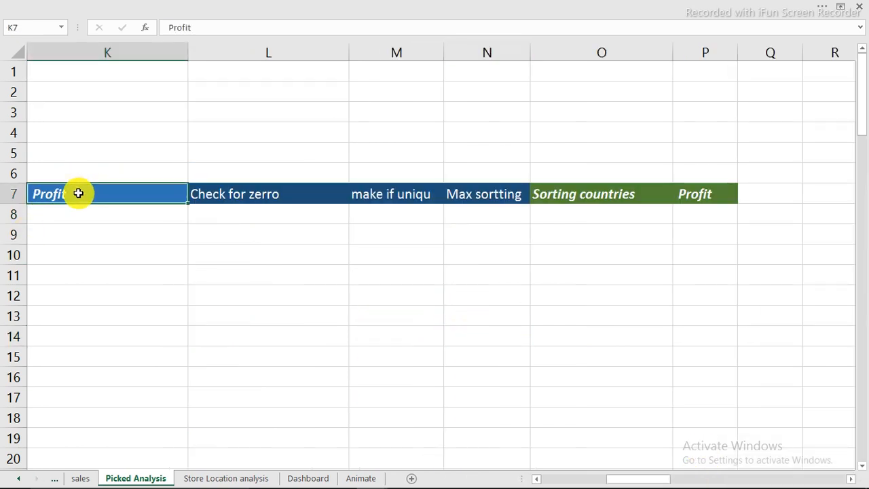
left_click_drag(101, 217, 106, 377)
left_click_drag(209, 216, 225, 371)
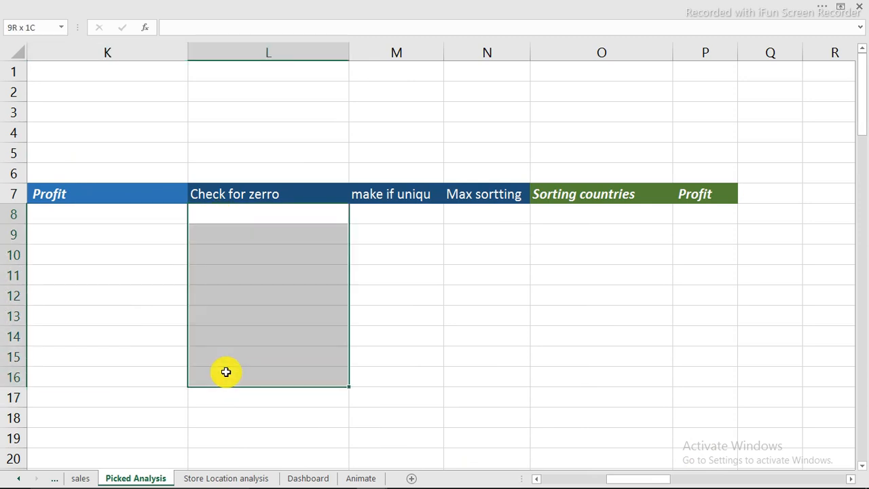
left_click_drag(382, 220, 380, 382)
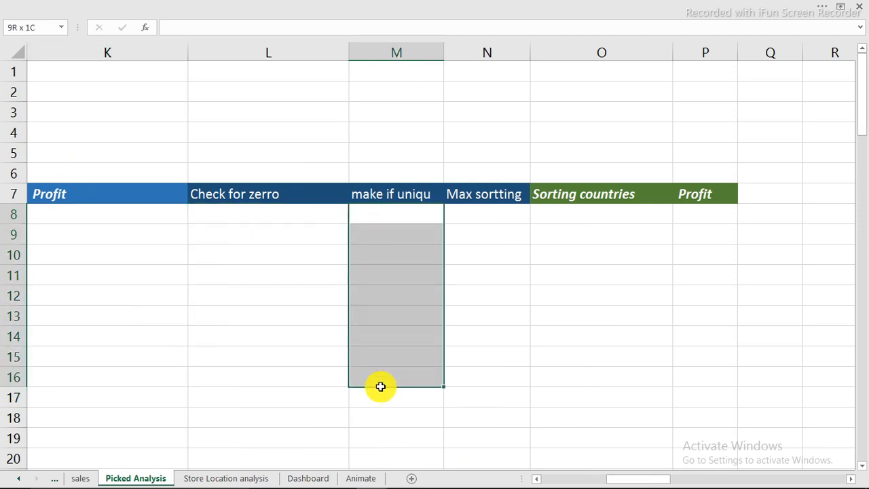
left_click_drag(468, 212, 475, 401)
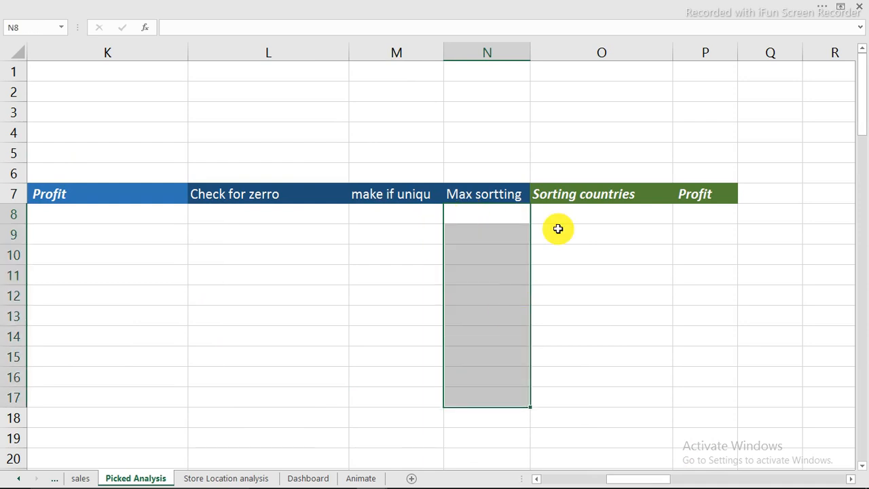
left_click_drag(561, 210, 562, 356)
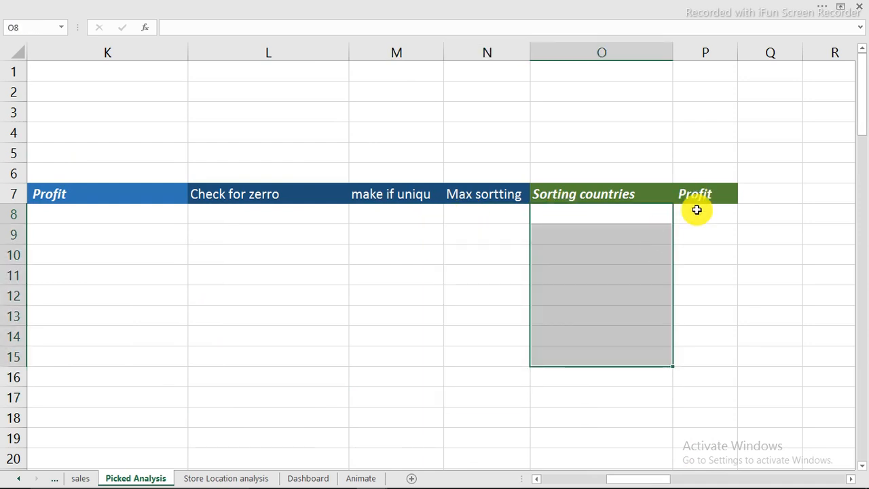
left_click_drag(696, 210, 681, 364)
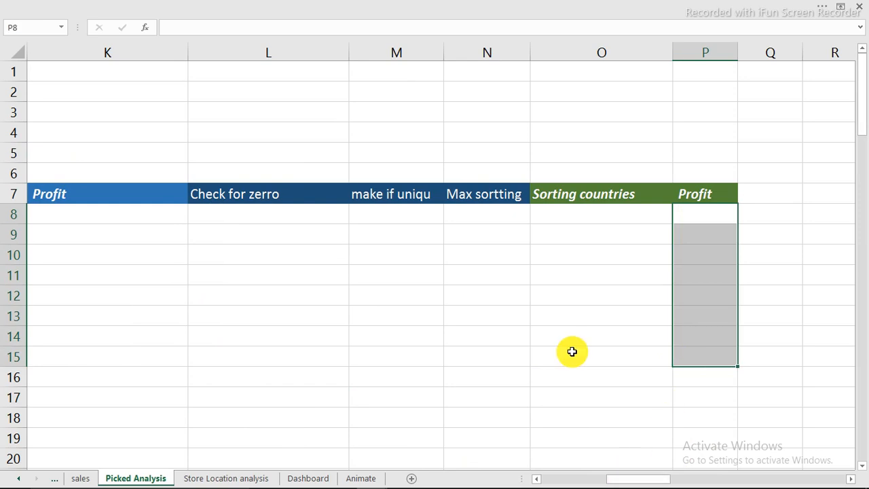
Enter =E8 in K8 under the Profit helper header and fill the formula down to K31.
left_click_drag(625, 480, 581, 479)
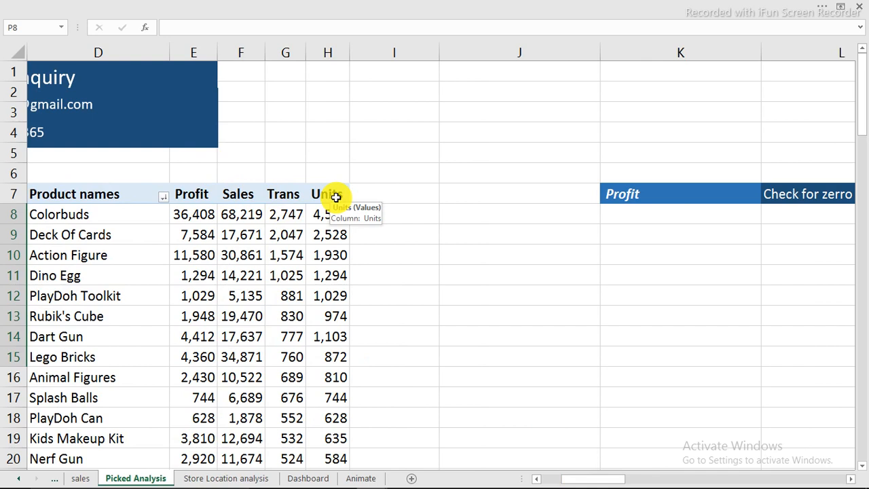
left_click(627, 212)
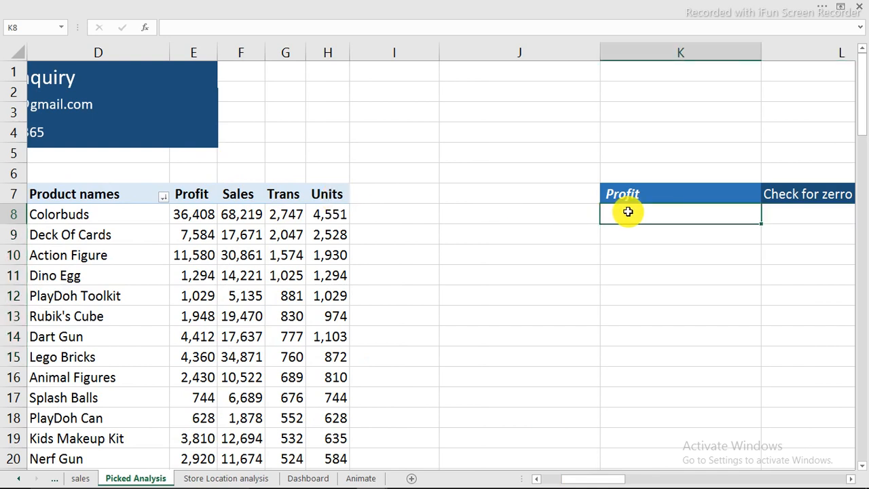
type("=")
left_click(192, 212)
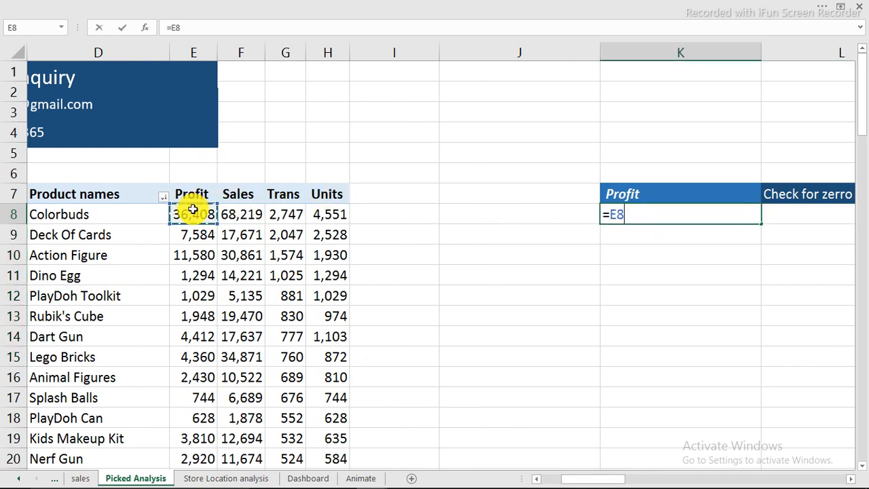
key("Return")
left_click(699, 217)
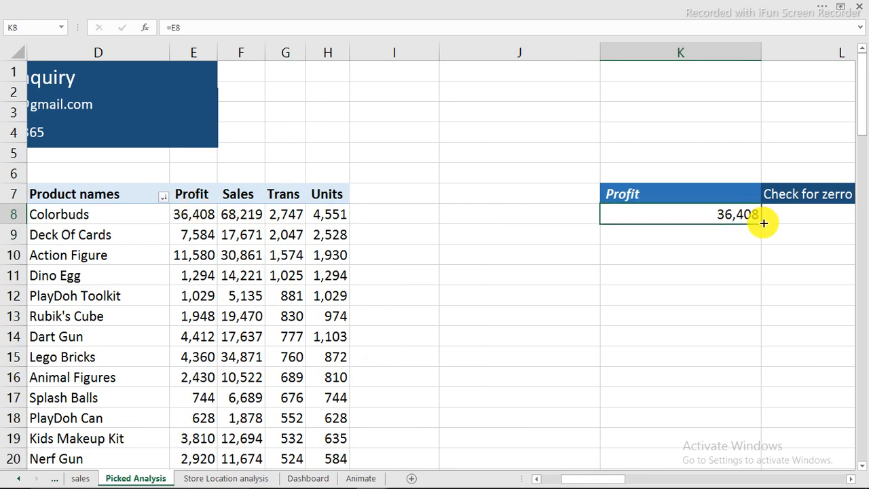
left_click_drag(763, 223, 745, 277)
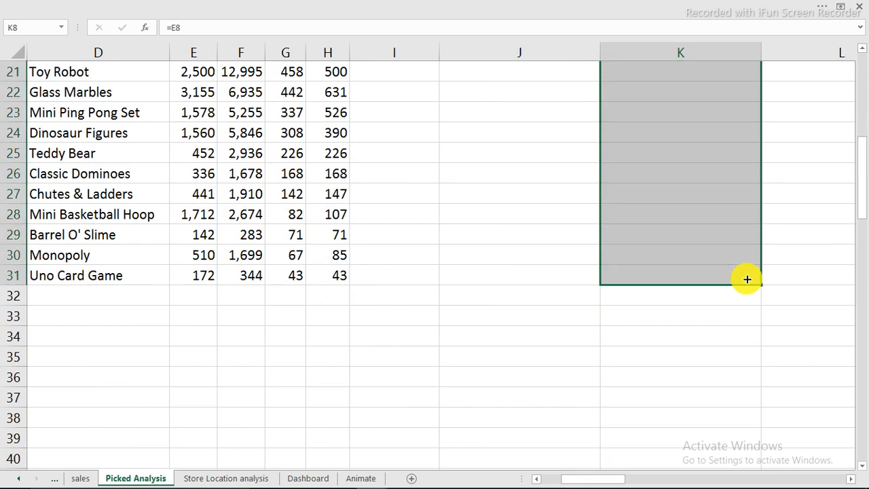
scroll(746, 272, "up", 3)
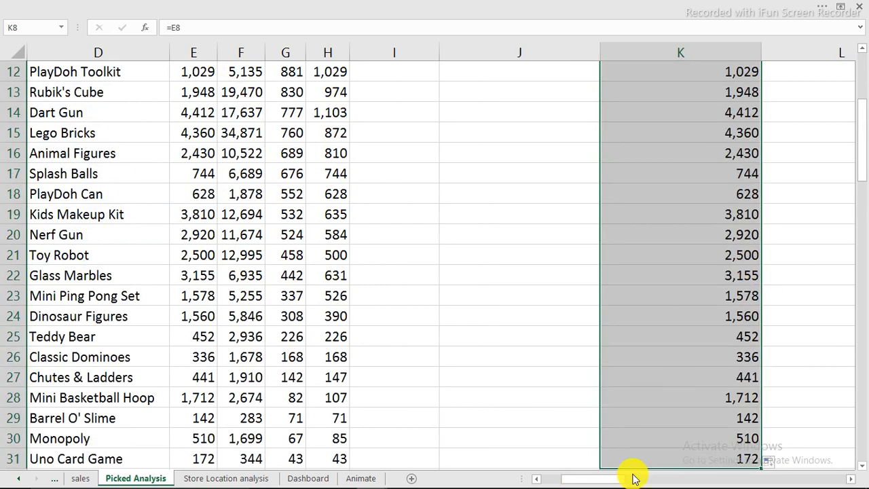
Try a zero-check formula, =IF(E8="","",0), in L8 under the Check for zerro header.
left_click_drag(619, 481, 631, 482)
scroll(593, 346, "up", 3)
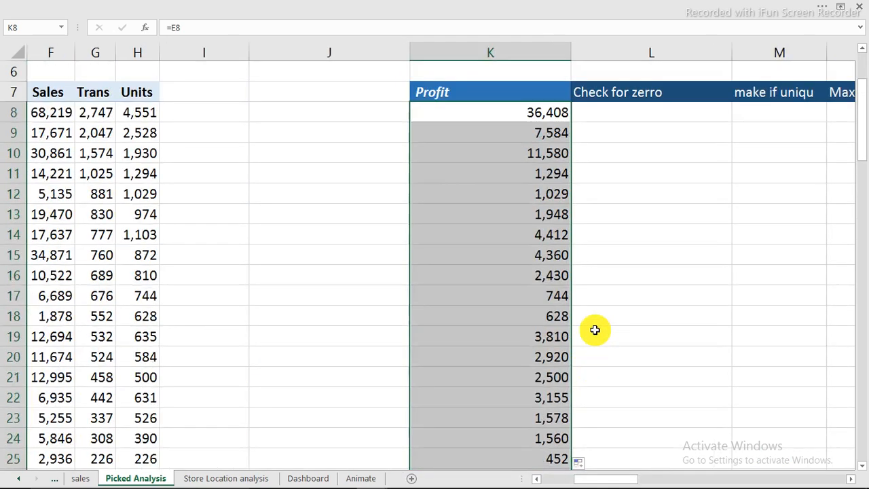
left_click(601, 177)
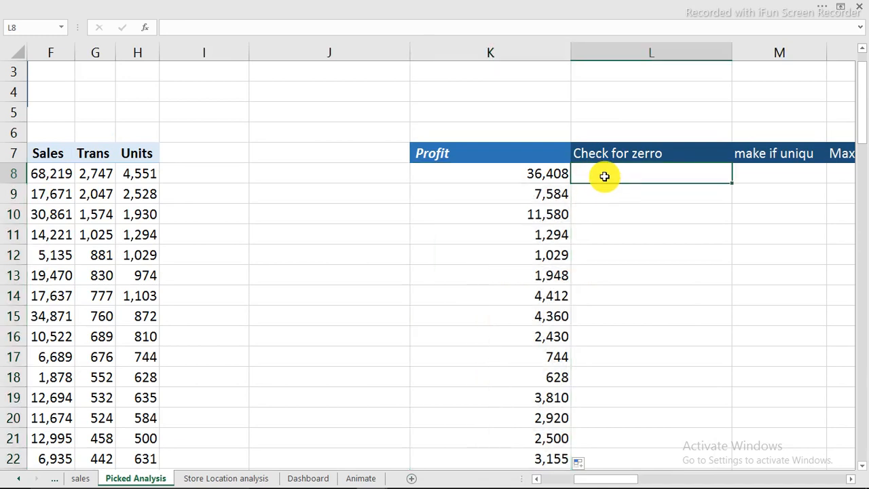
type("=if")
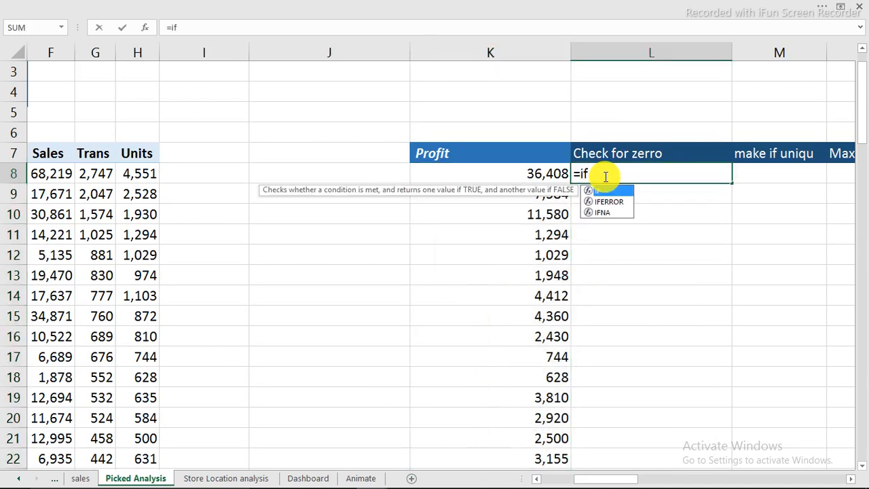
key("Tab")
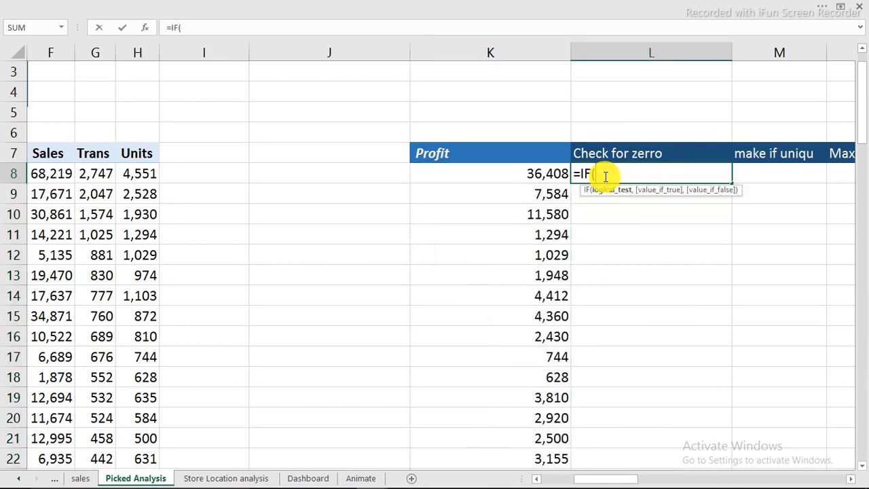
left_click(541, 479)
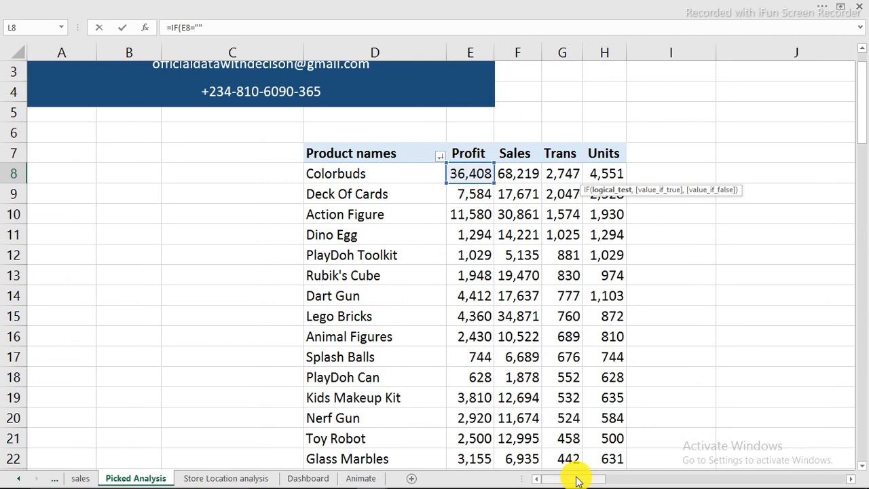
left_click_drag(601, 473, 611, 471)
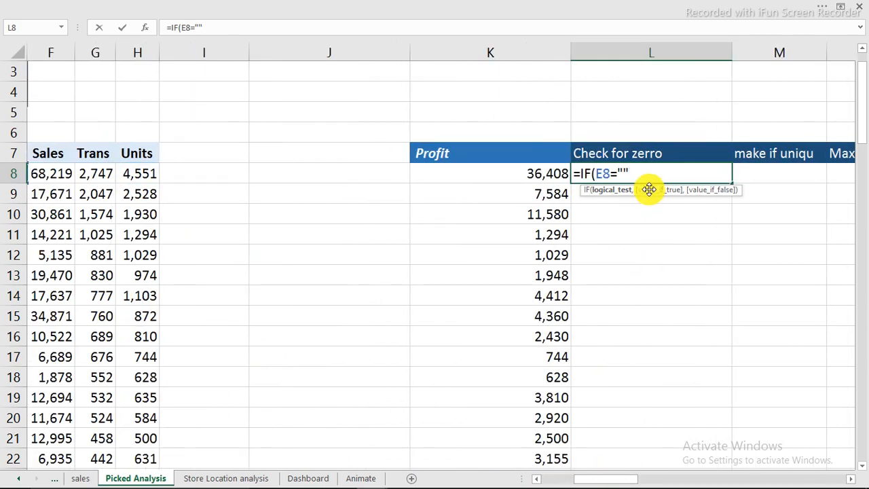
type(",")
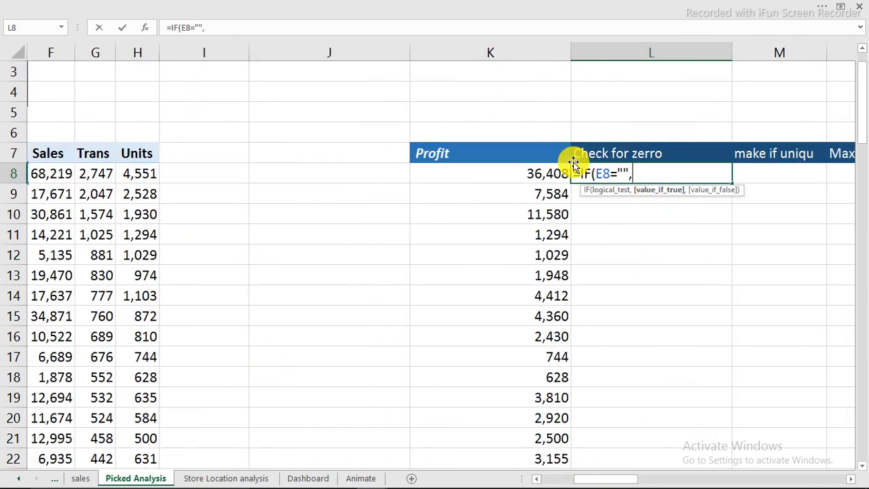
left_click(555, 175)
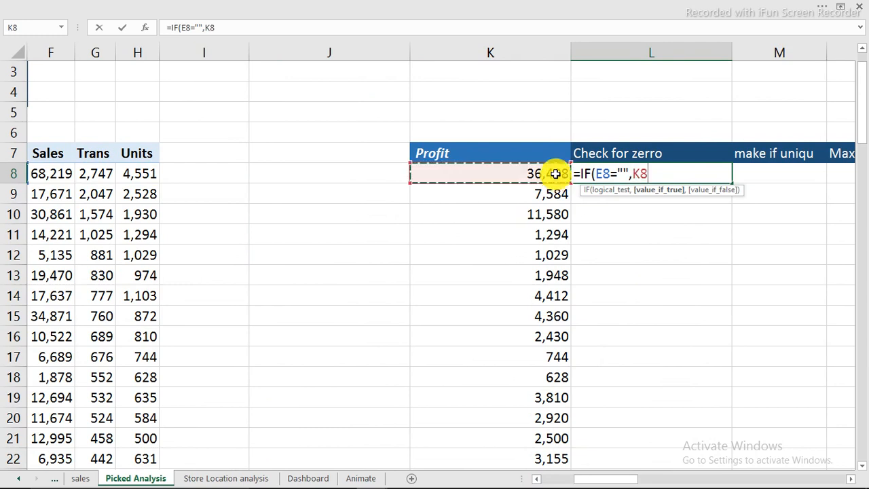
type(",")
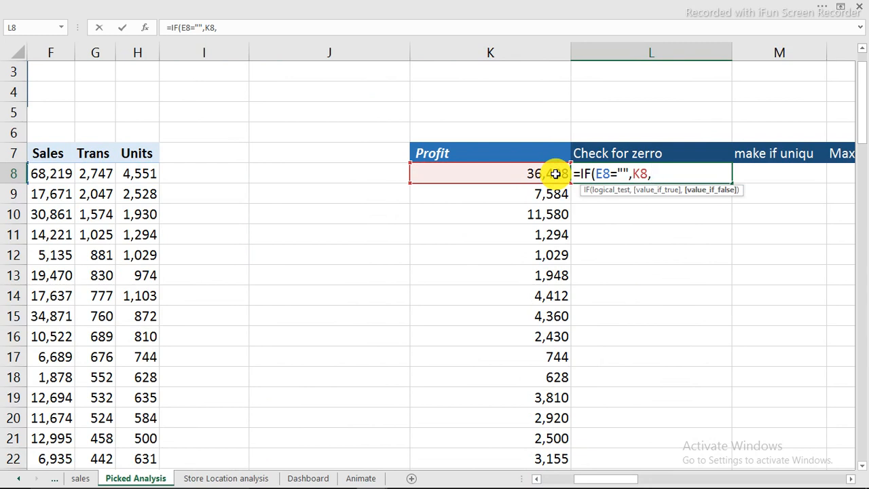
type("0)")
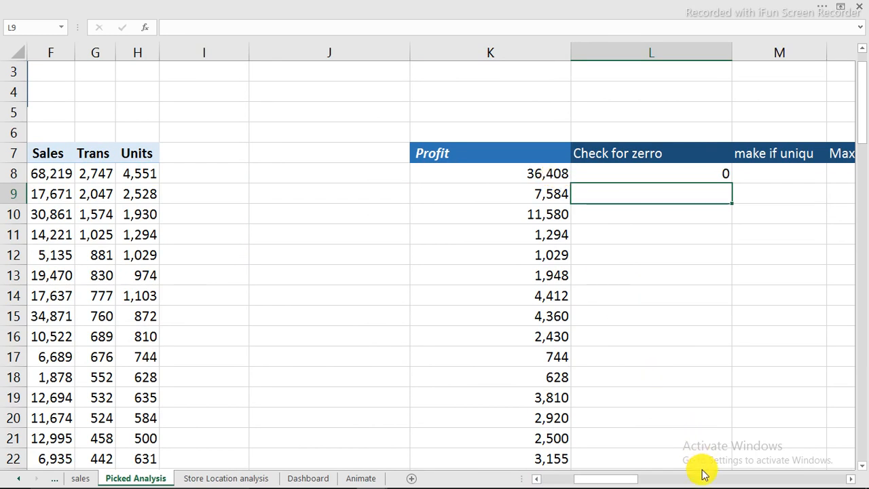
Clear the formula in L8 and restart it as an IF function testing E8, the first product's Profit in the PivotTable.
key("Up")
key("F2")
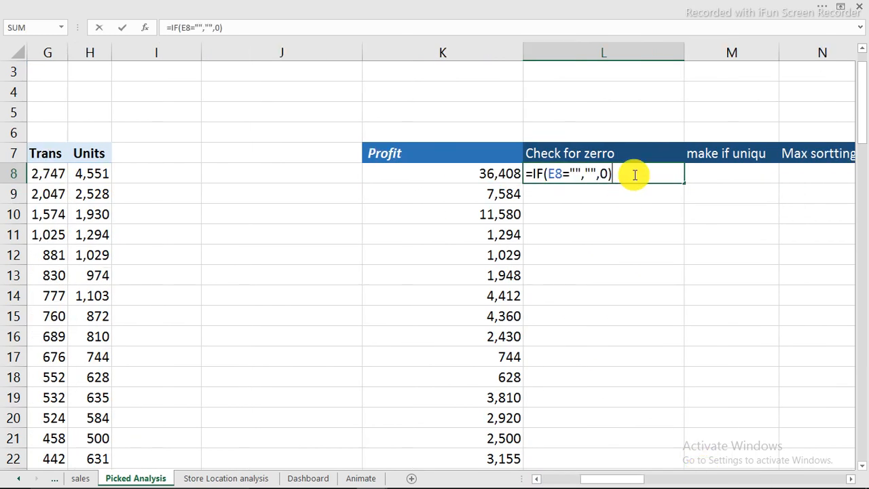
left_click_drag(631, 174, 536, 175)
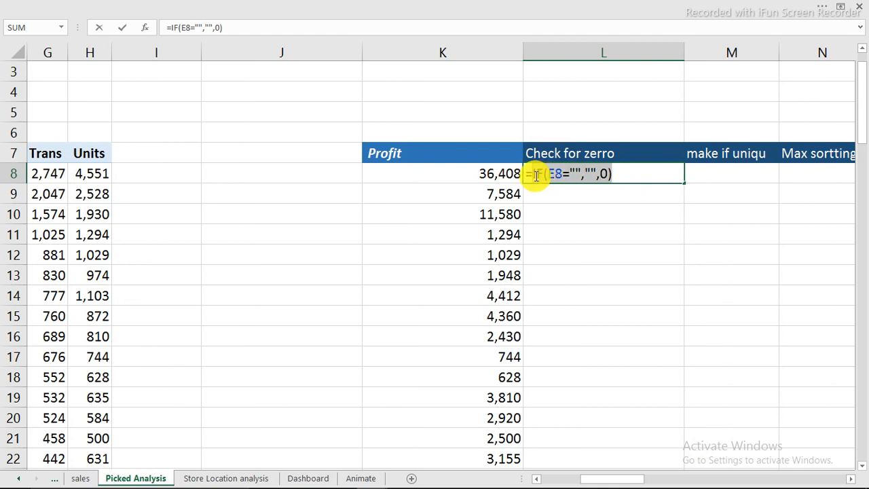
type("=if")
key("Tab")
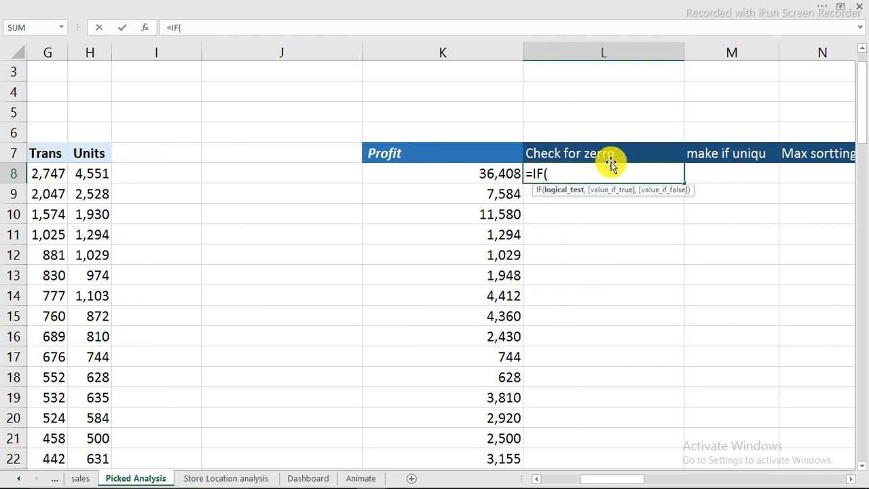
left_click_drag(599, 481, 578, 473)
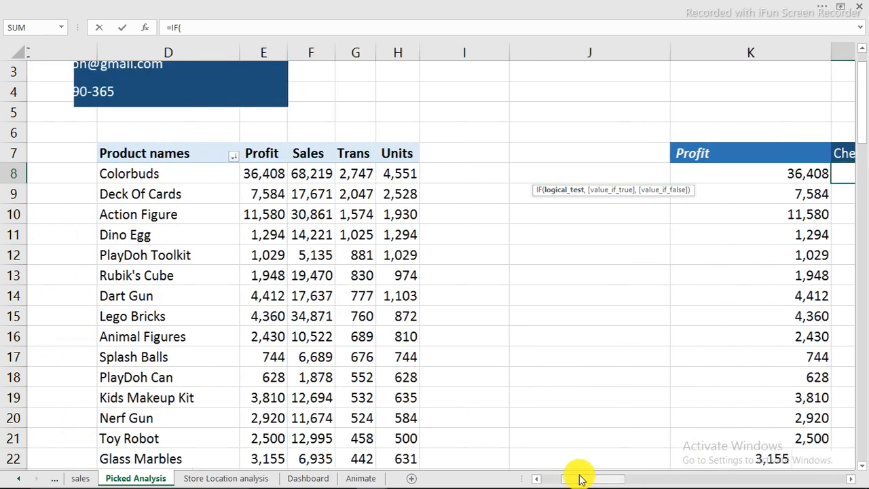
left_click(195, 173)
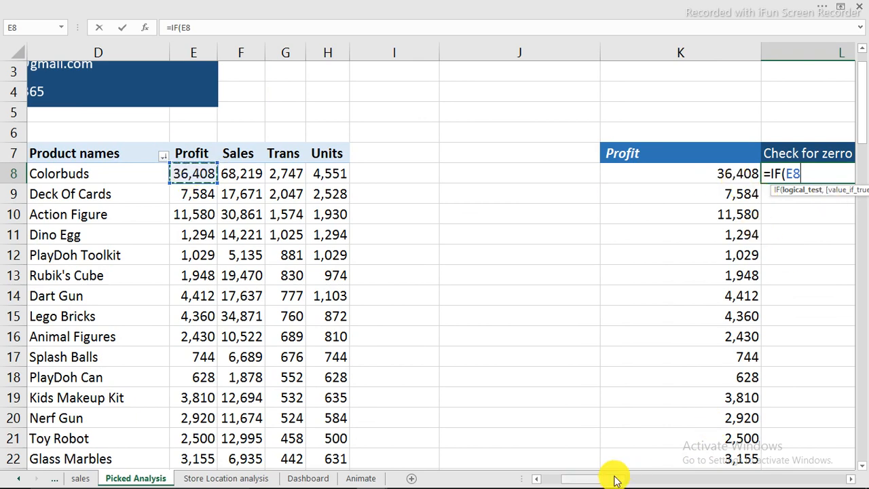
left_click_drag(613, 477, 631, 475)
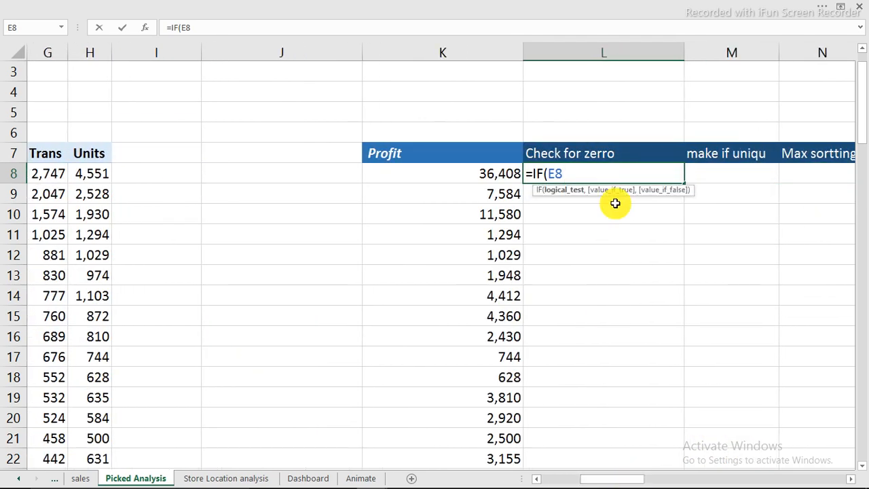
type(",")
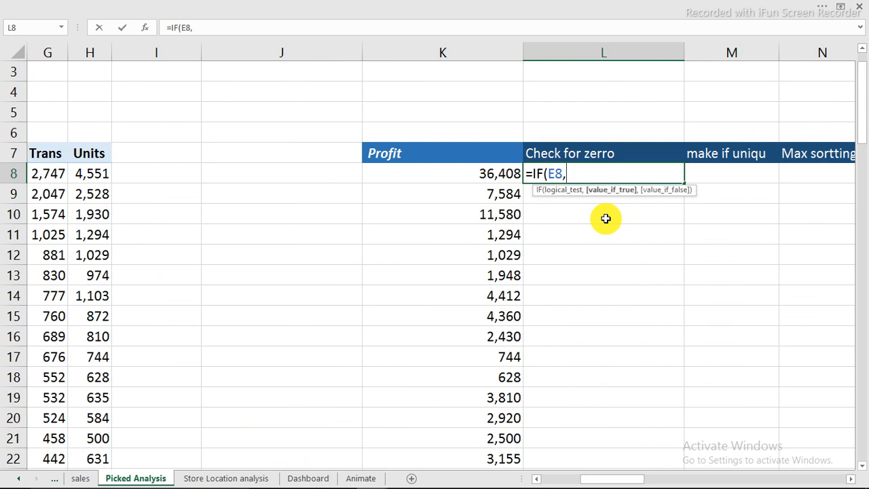
type("\"\",")
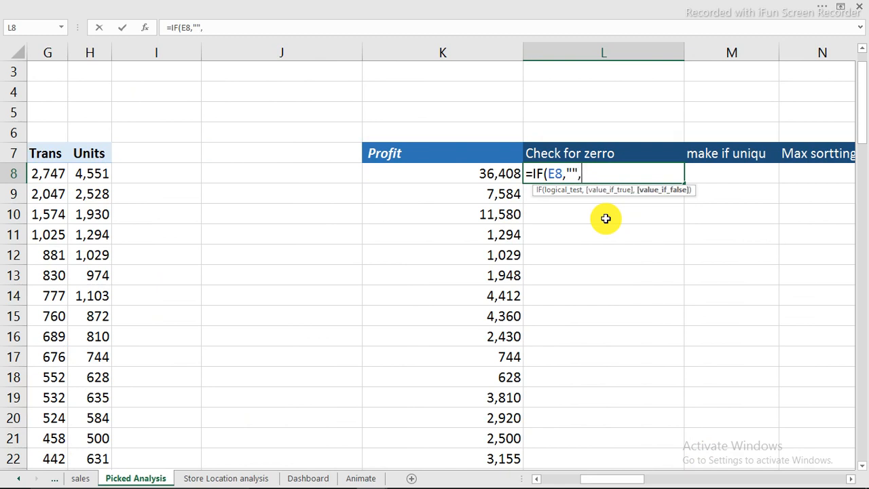
type("0,")
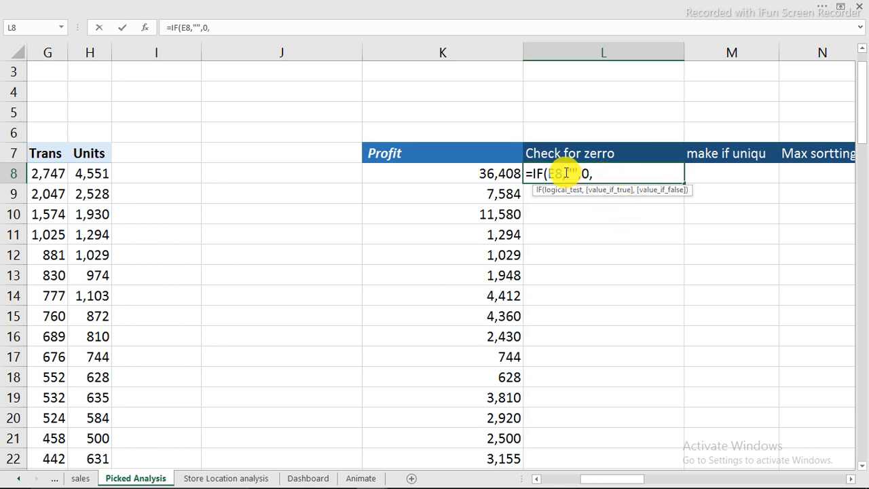
left_click_drag(606, 173, 558, 174)
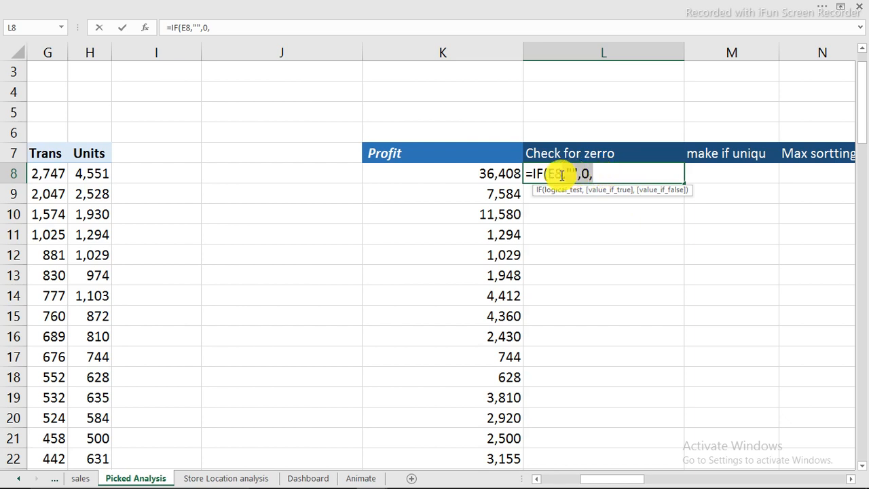
key("BackSpace")
Complete the L8 formula as =IF(E8="",0,K8) and commit it.
type("=")
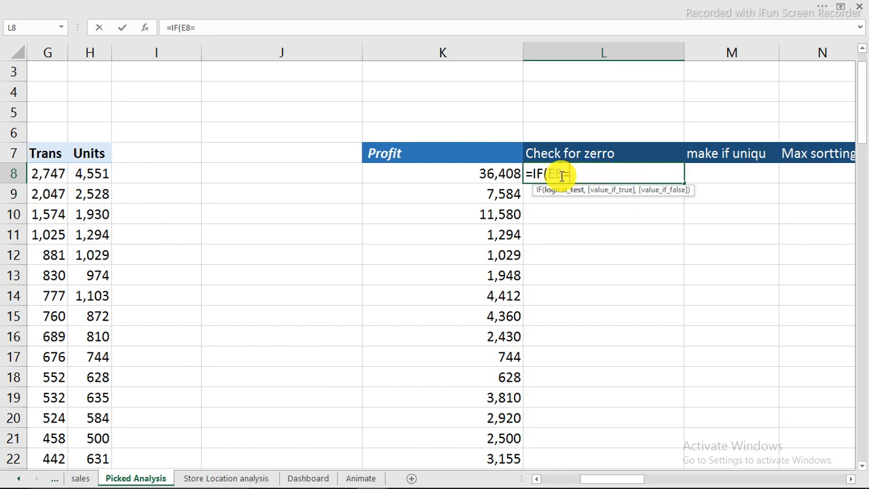
type("\"\",")
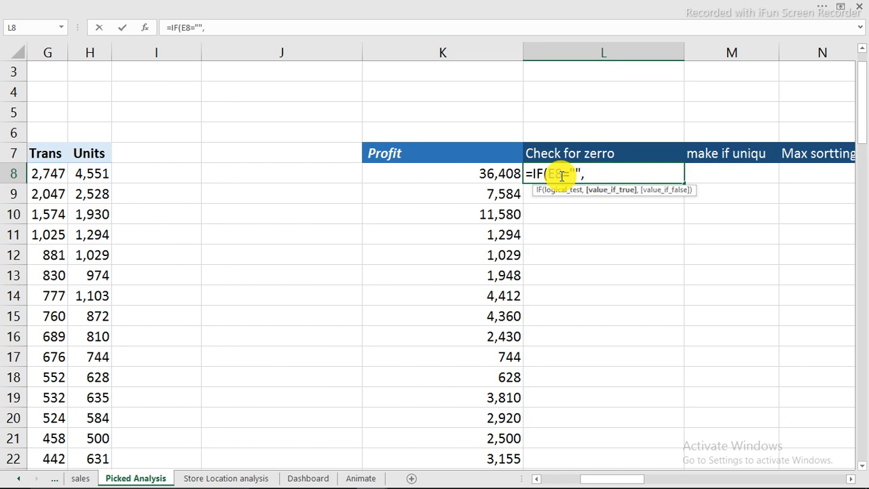
type("0,")
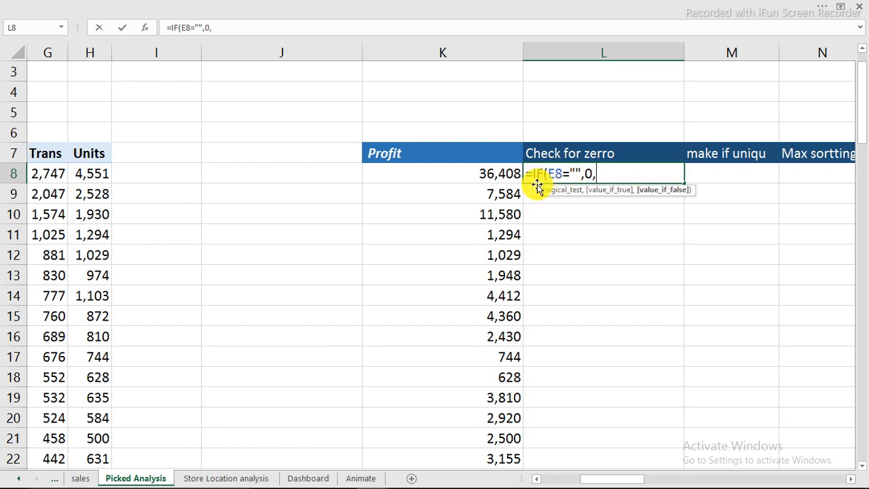
left_click(500, 173)
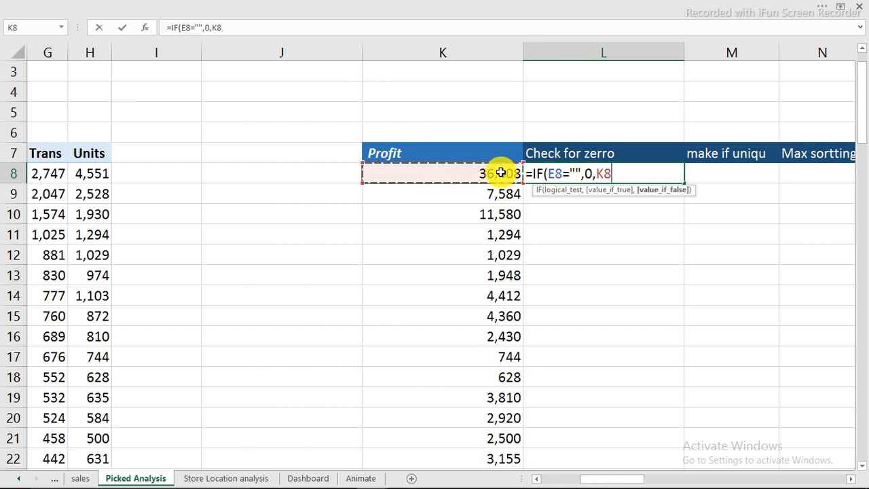
type(")")
key("ctrl+Return")
key("Return")
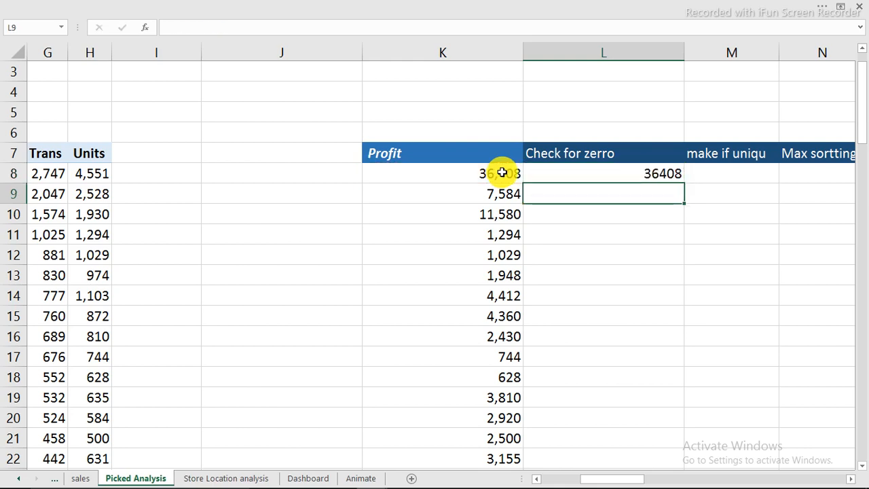
Fill the zero-check formula from L8 down to L31.
left_click(654, 174)
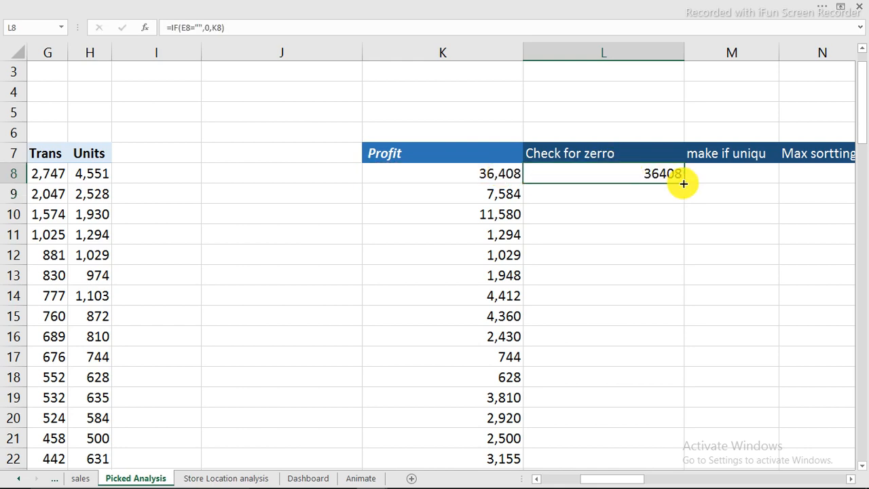
double_click(682, 182)
scroll(640, 241, "down", 4)
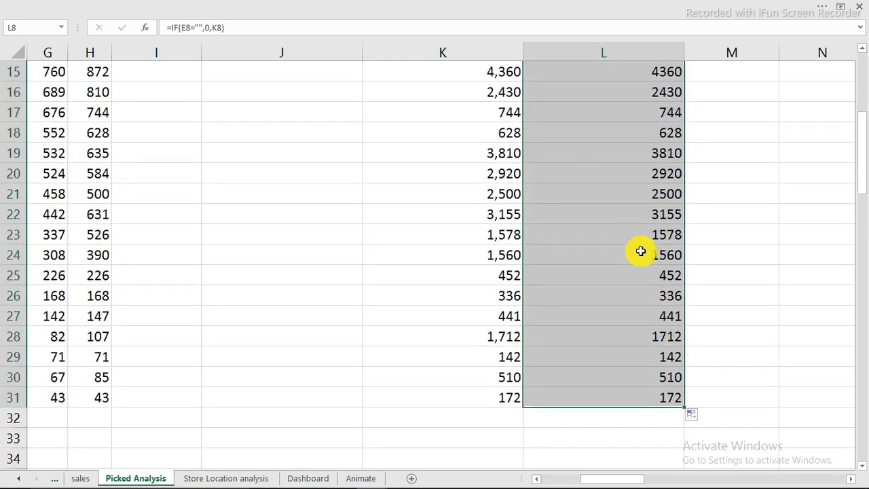
scroll(640, 250, "up", 2)
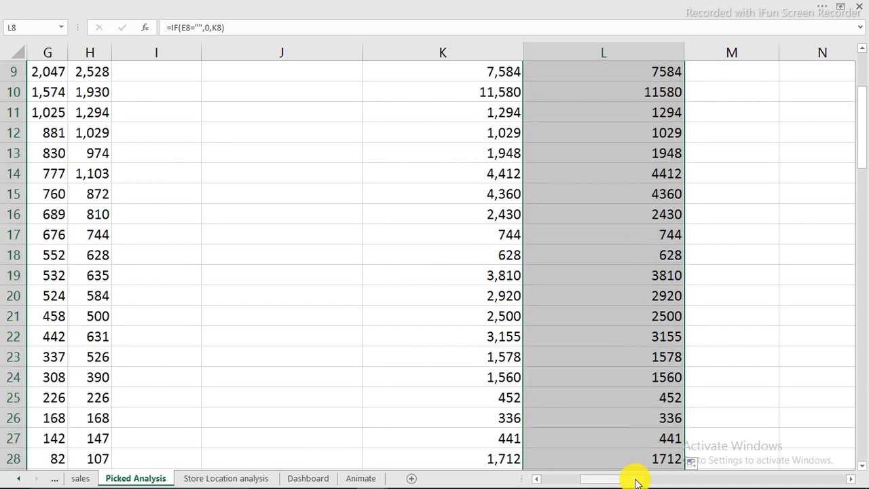
Rename the helper header in M7 as "make the profit unique".
left_click_drag(632, 479, 650, 480)
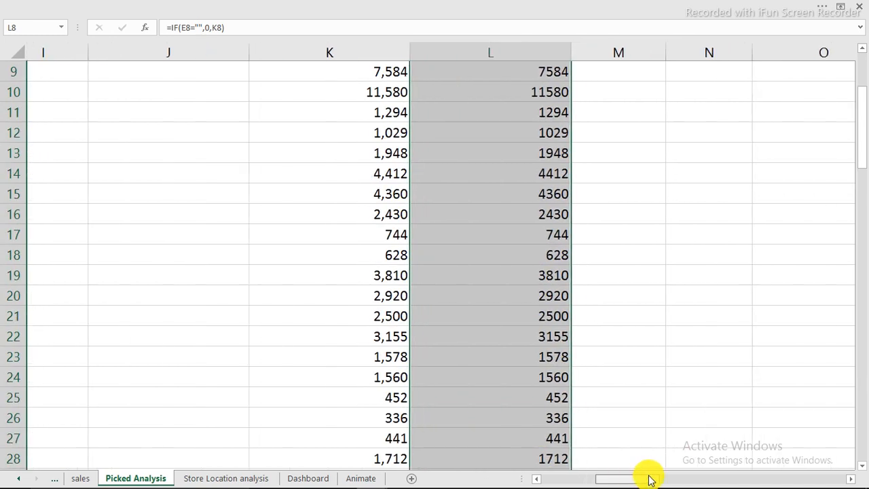
scroll(635, 371, "up", 3)
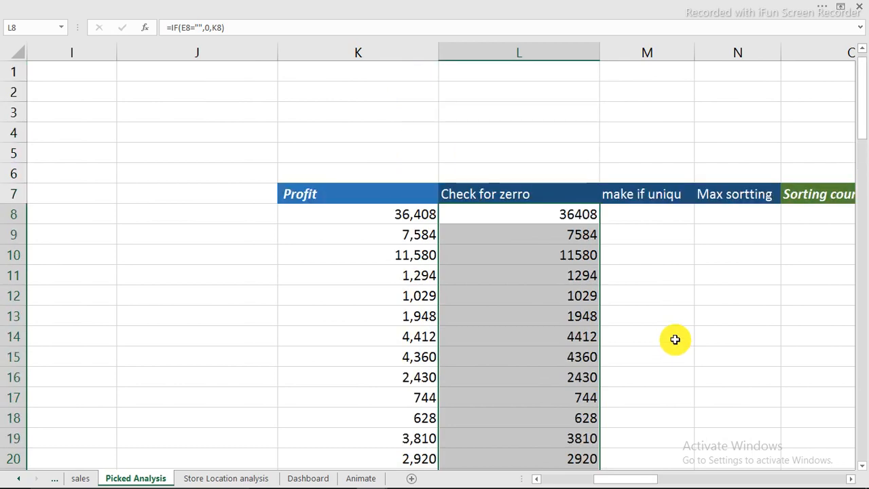
left_click(629, 211)
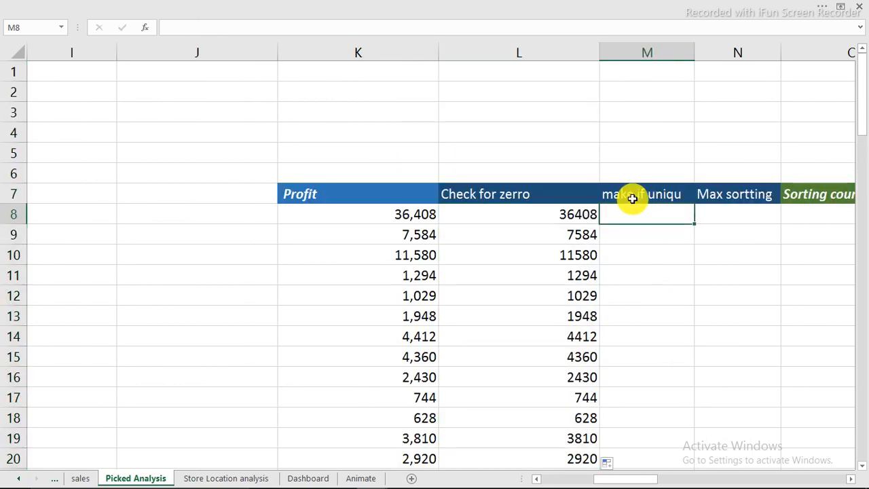
left_click(632, 196)
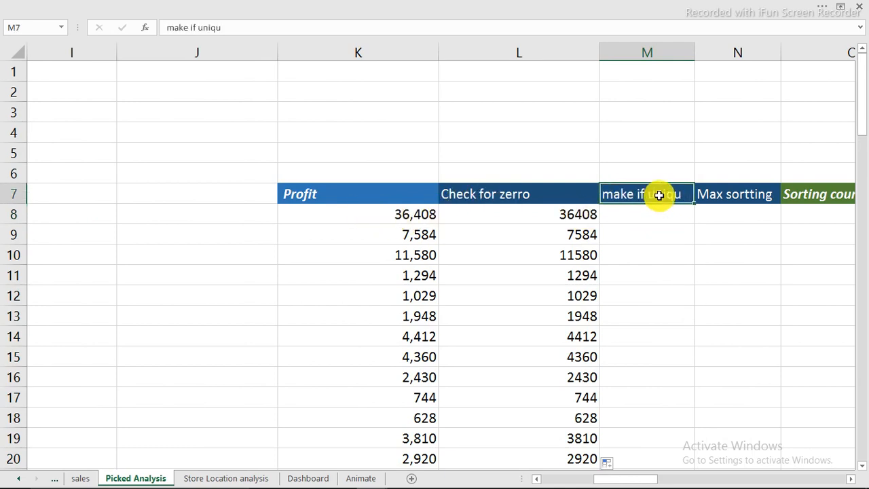
type("make the")
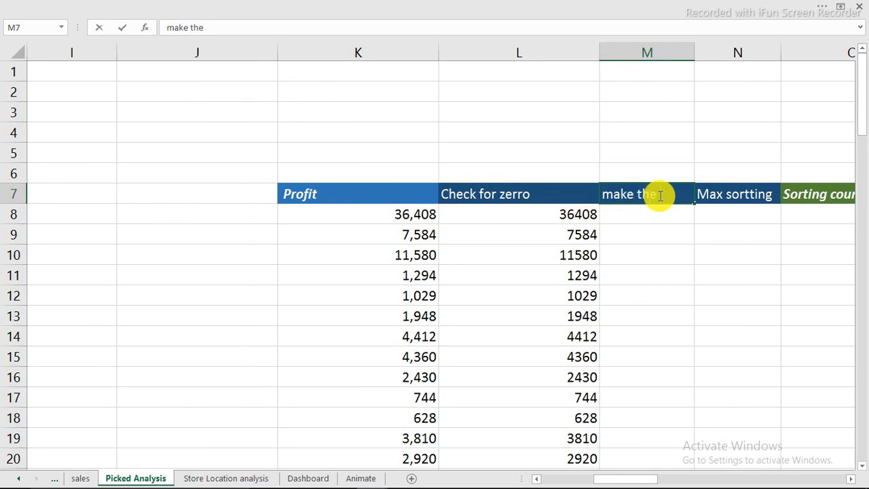
type(" profit un")
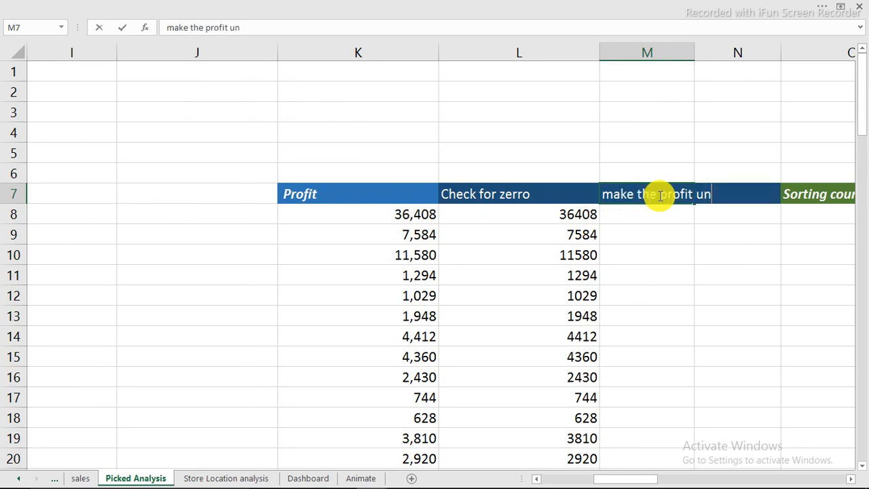
type("iqq")
key("BackSpace")
type("e")
key("Return")
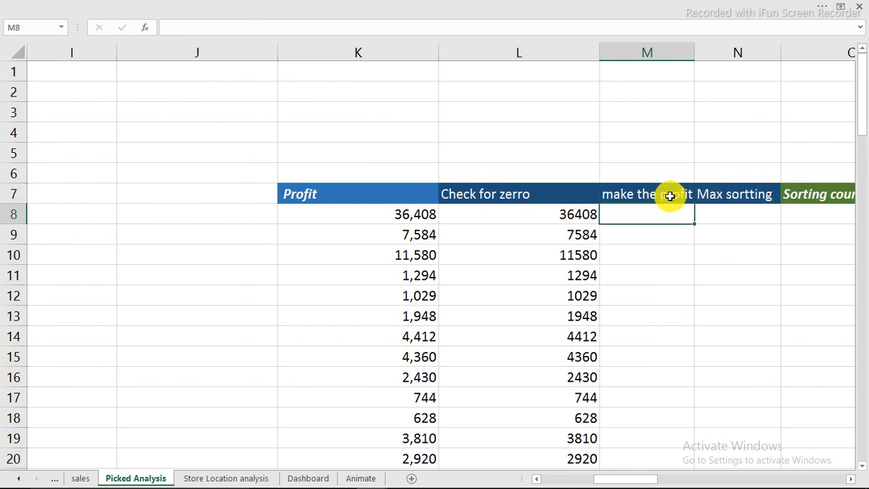
Enter the sample values 124, 124 and 123 in cells L2 to L4 above the helper table.
left_click(510, 89)
type("124")
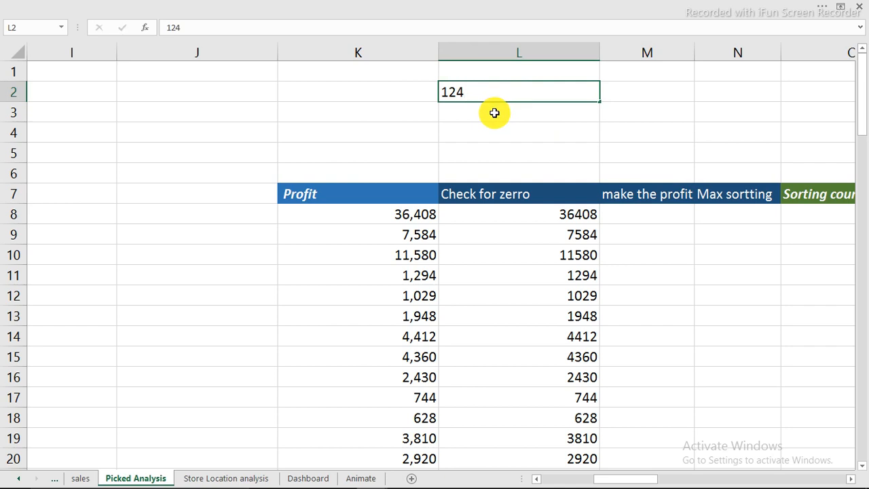
key("Return")
type("124")
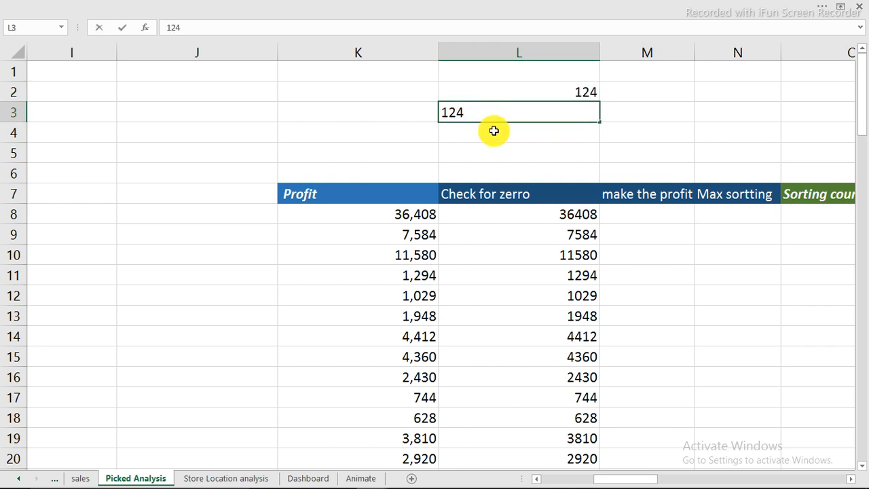
key("Return")
type("123")
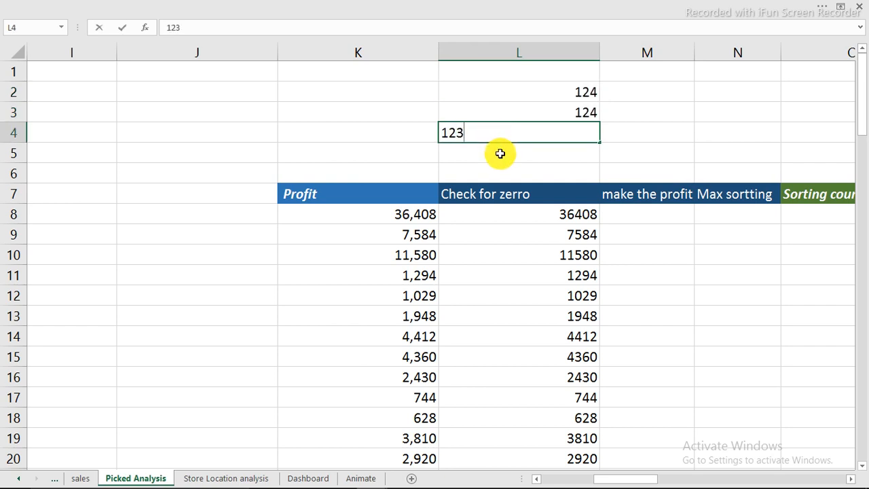
key("Return")
Compare the two duplicate sample values in L2 and L3.
left_click_drag(584, 92, 585, 121)
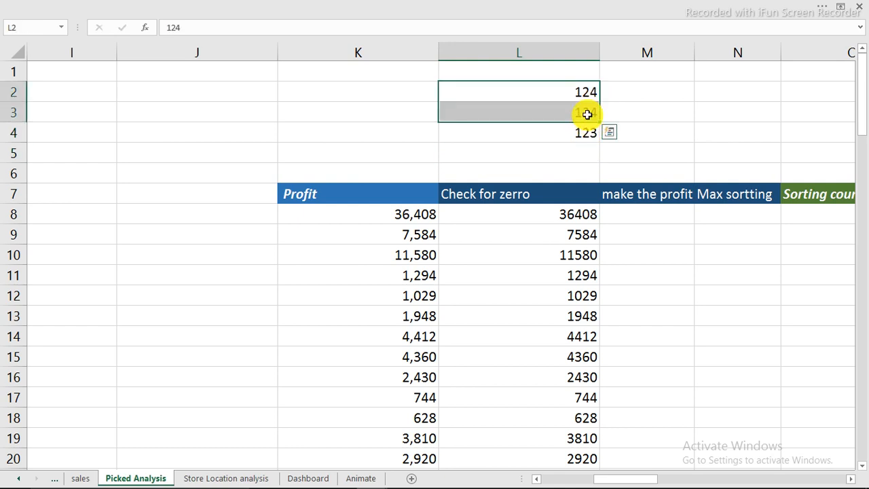
left_click(593, 92)
left_click(589, 112)
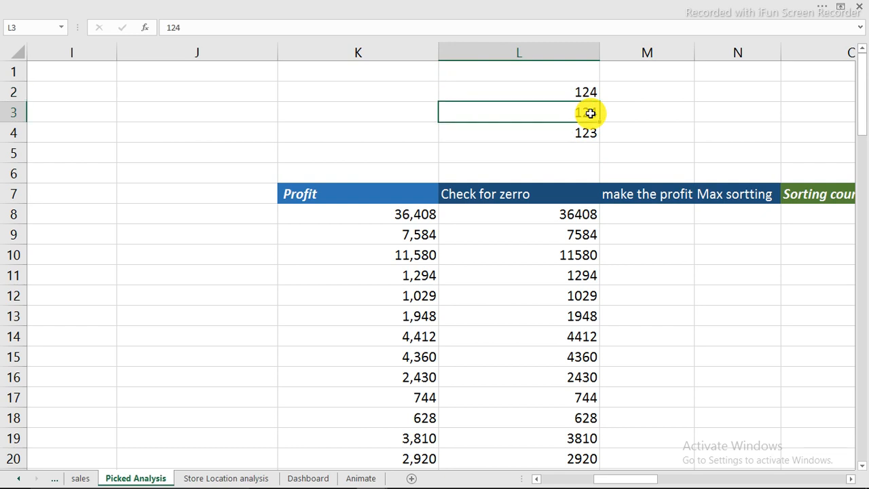
left_click(588, 92)
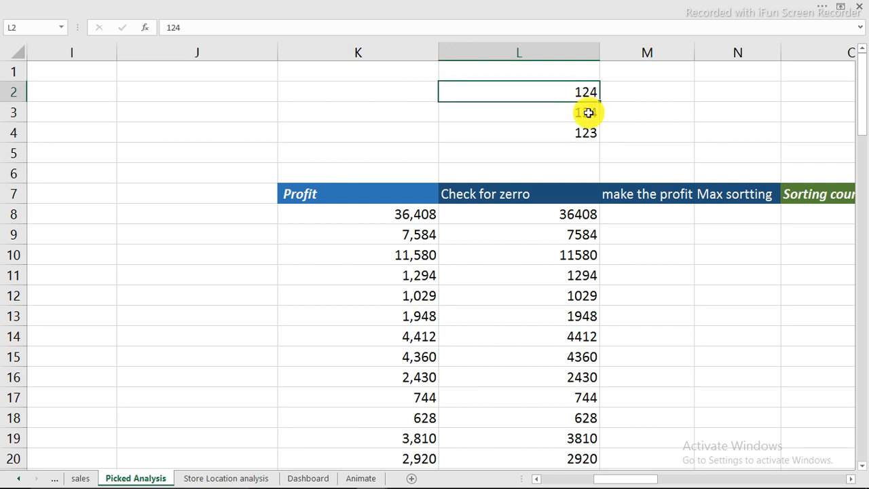
left_click(588, 112)
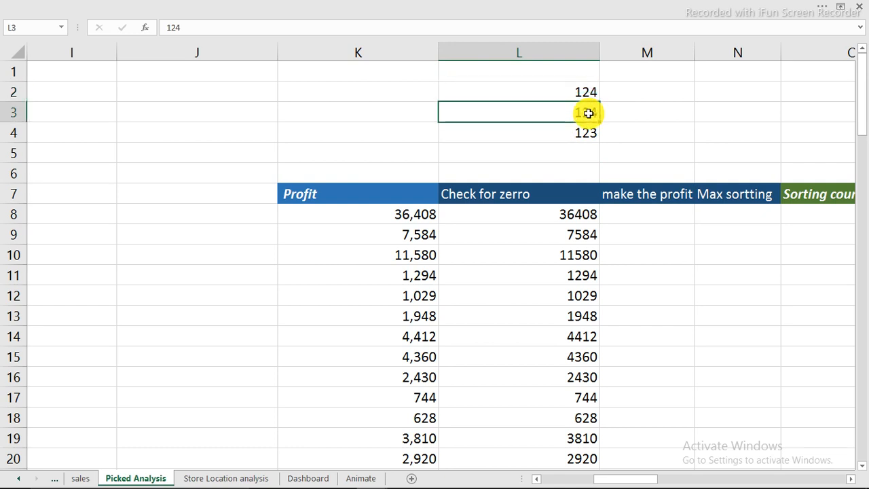
left_click_drag(593, 93, 589, 114)
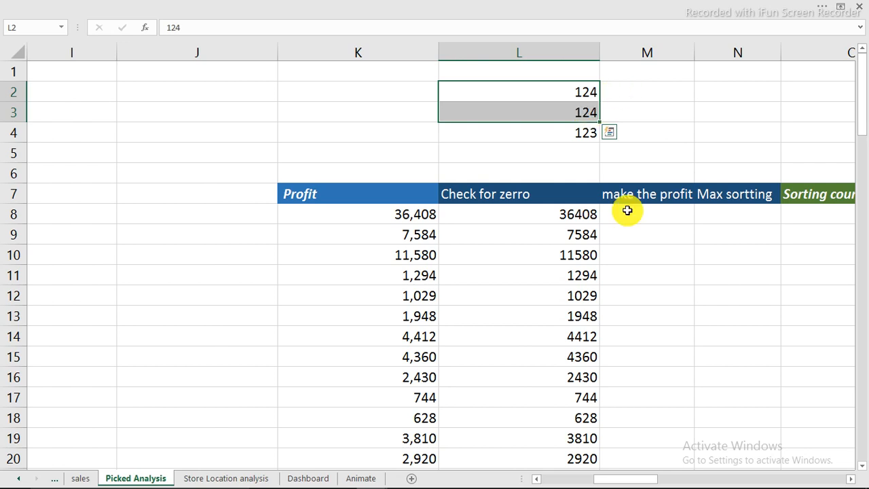
Widen column M to fit its full header text.
left_click_drag(636, 478, 654, 479)
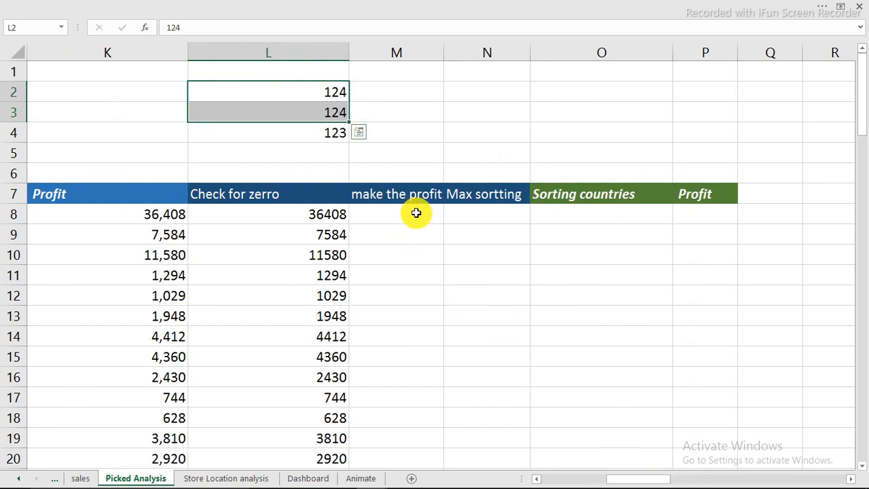
left_click(416, 213)
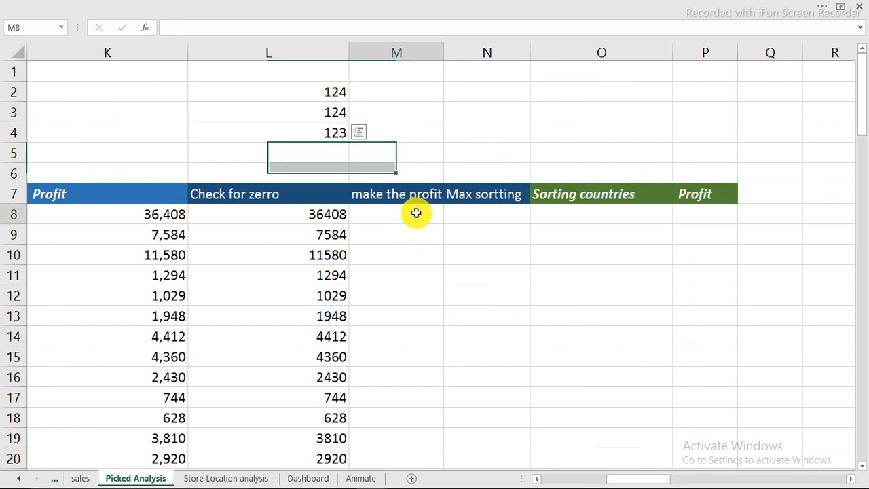
double_click(442, 53)
double_click(444, 53)
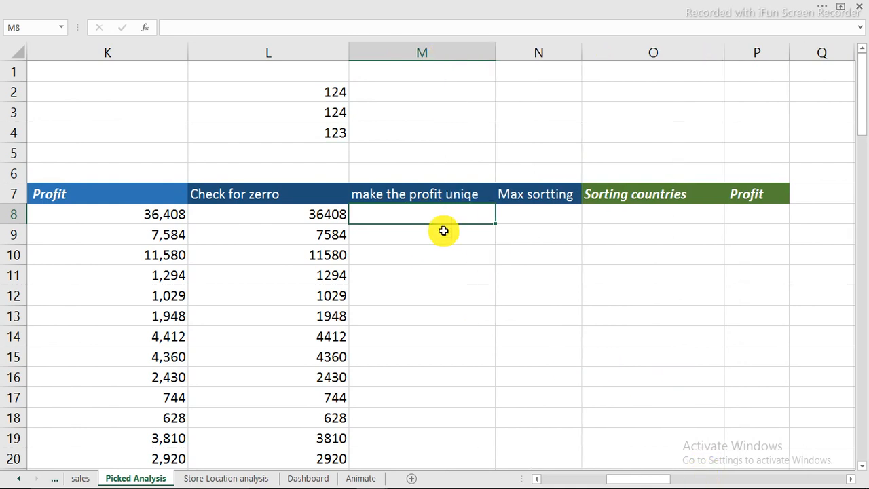
Enter the formula =L8+ROWS(K8:K8)/1000000 in M8 to add a small row-based fraction to the first profit.
type("=")
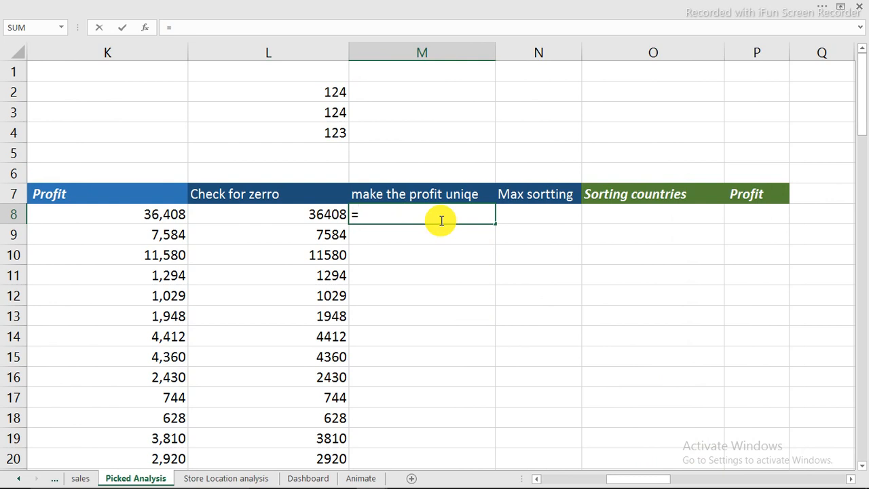
left_click(337, 214)
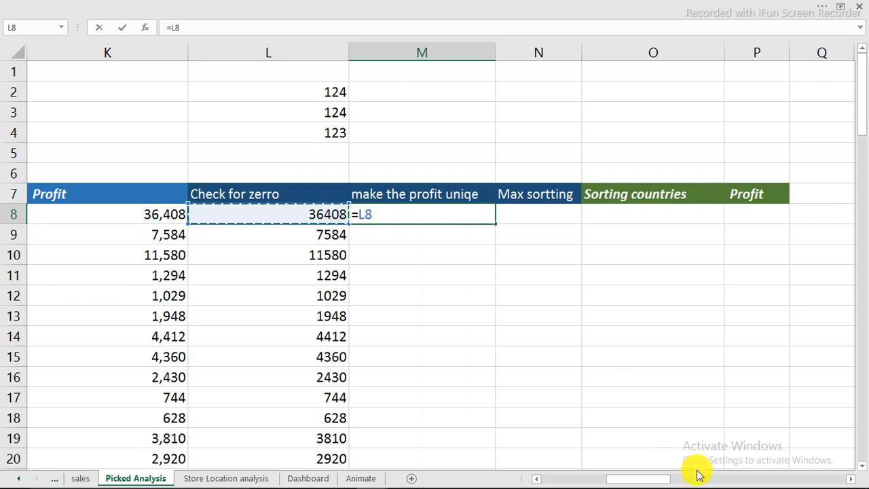
type("+")
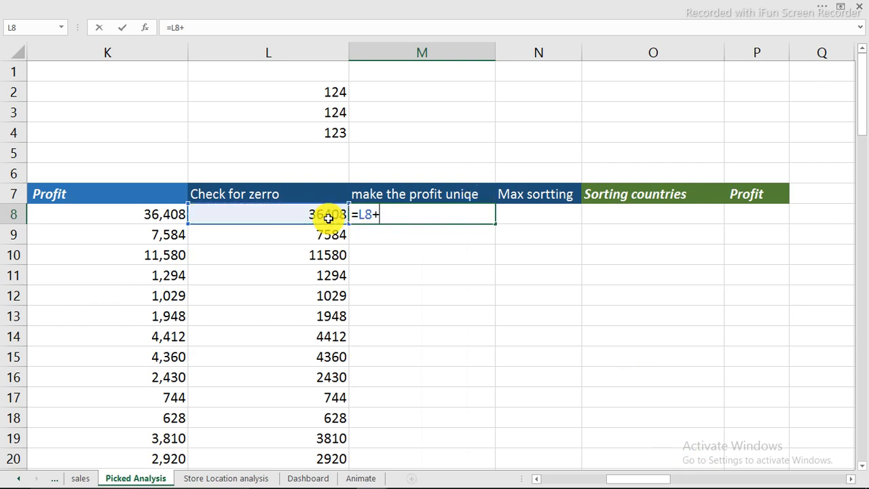
type("rows")
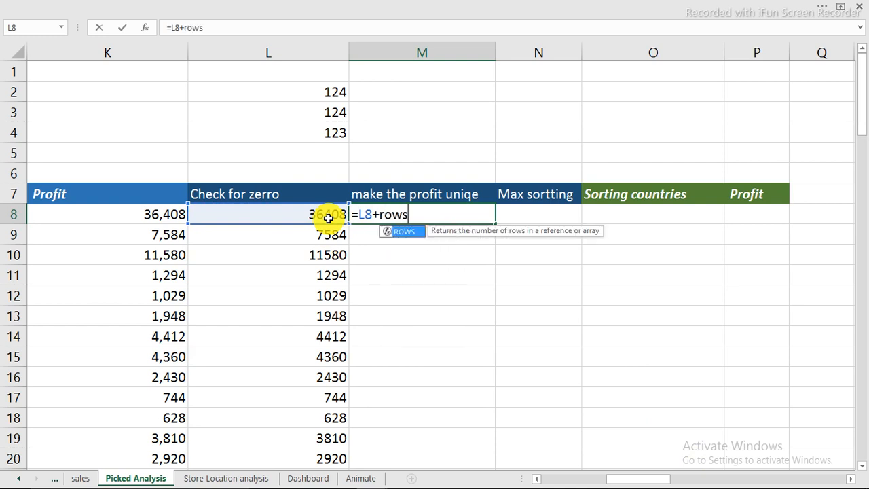
key("Tab")
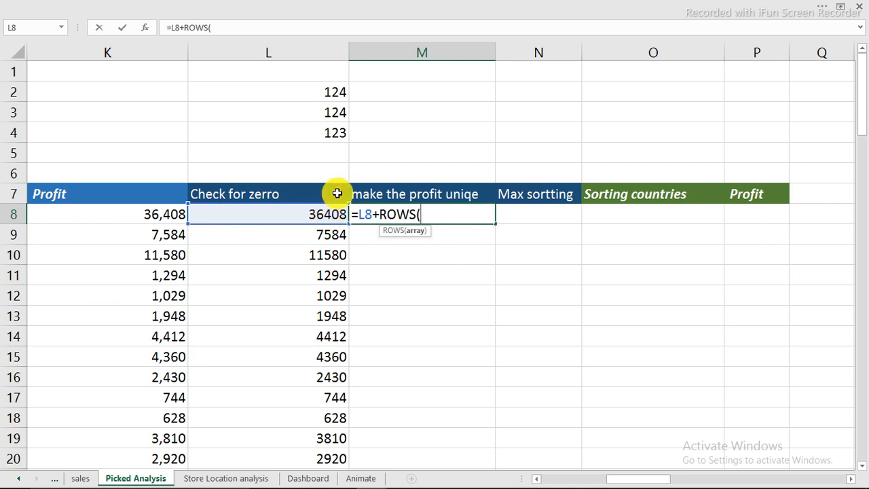
left_click(107, 215)
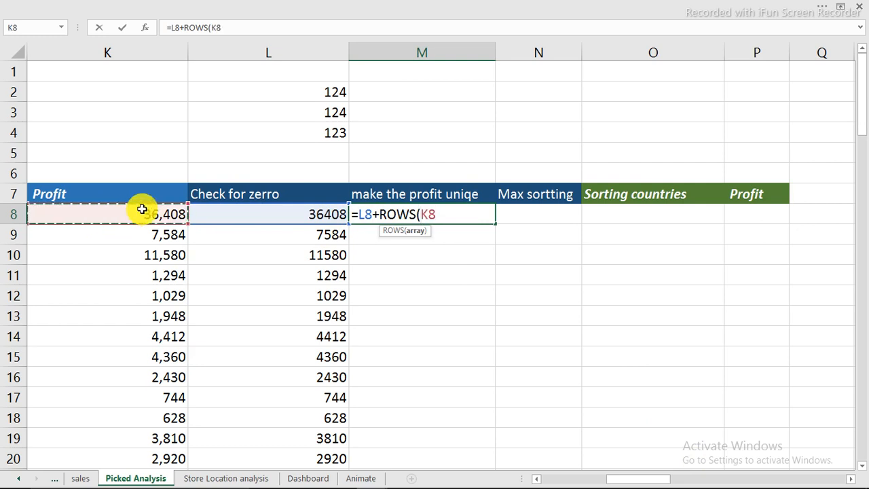
type(":K8)/")
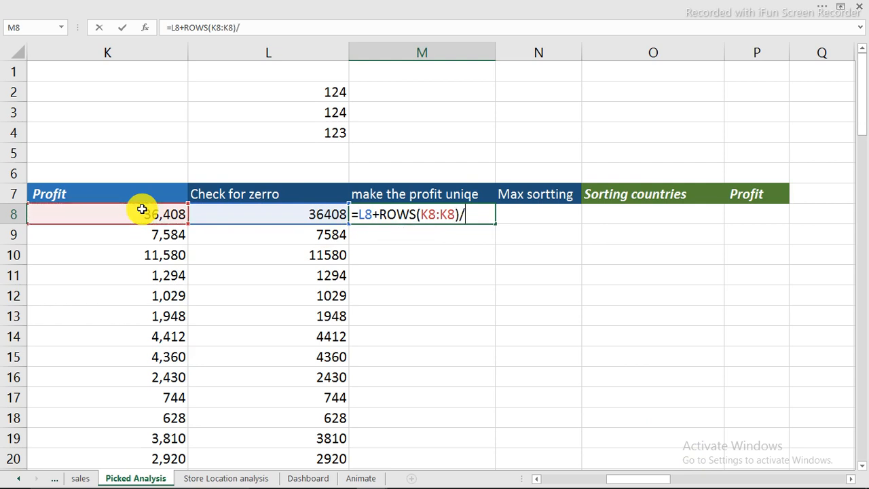
type("1000000")
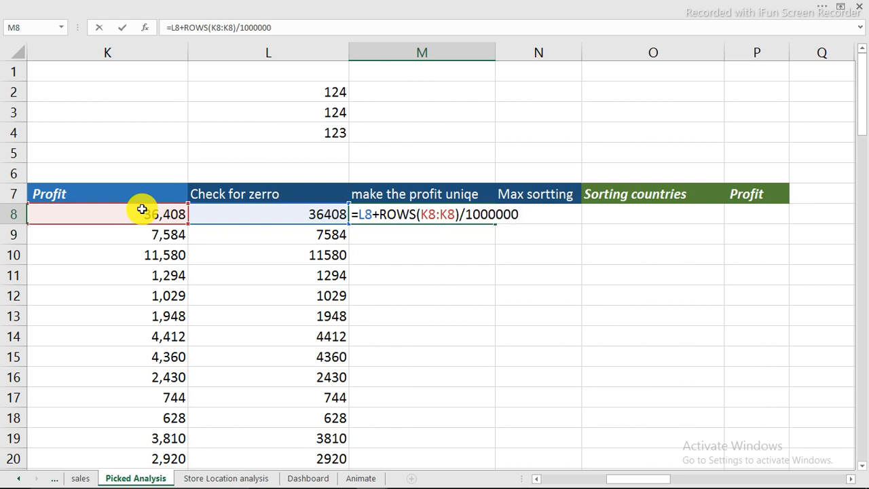
key("Return")
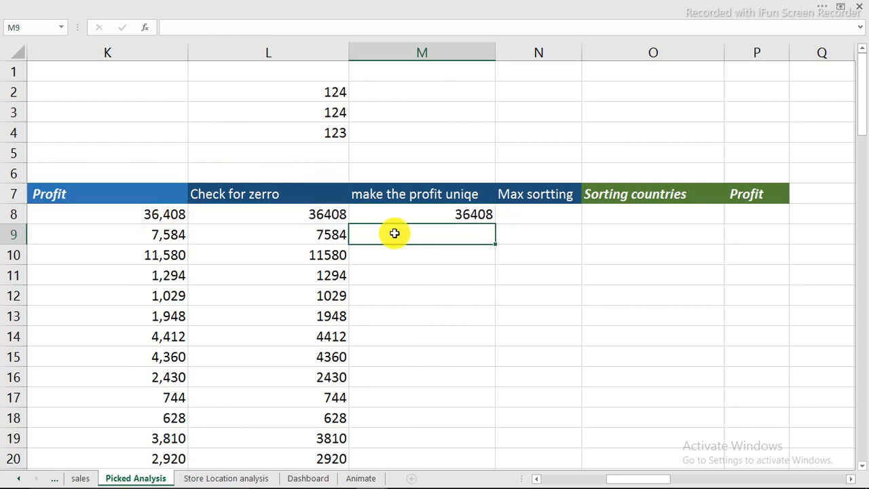
Fill the row-fraction formula from M8 down to M31.
left_click(420, 215)
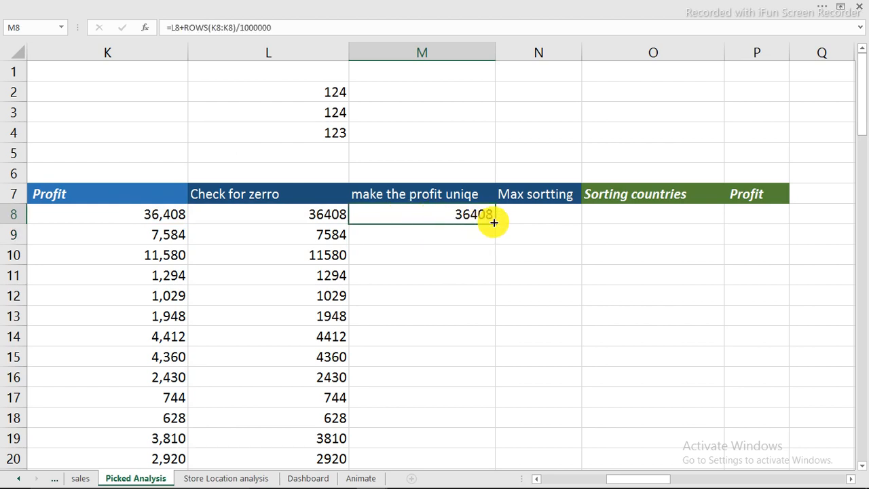
double_click(494, 223)
scroll(493, 224, "down", 5)
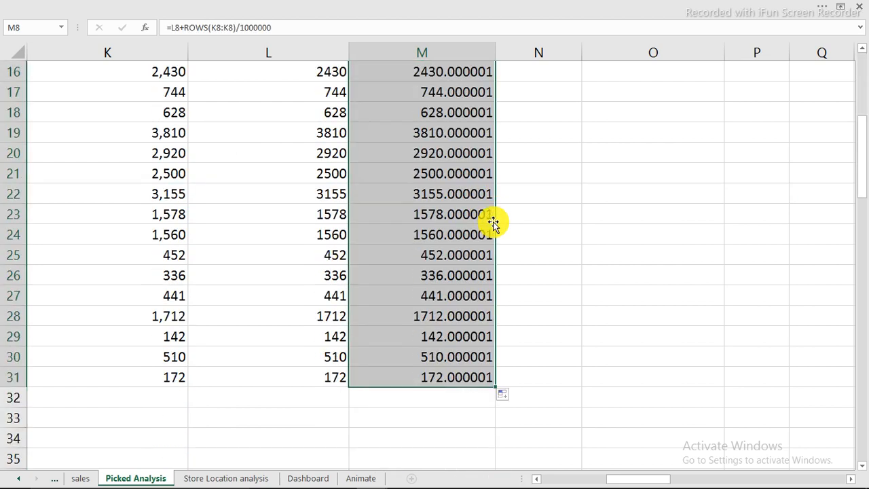
Inspect the filled formulas in M25, M8 and M9 to see how their ROWS ranges are referenced.
left_click(477, 261)
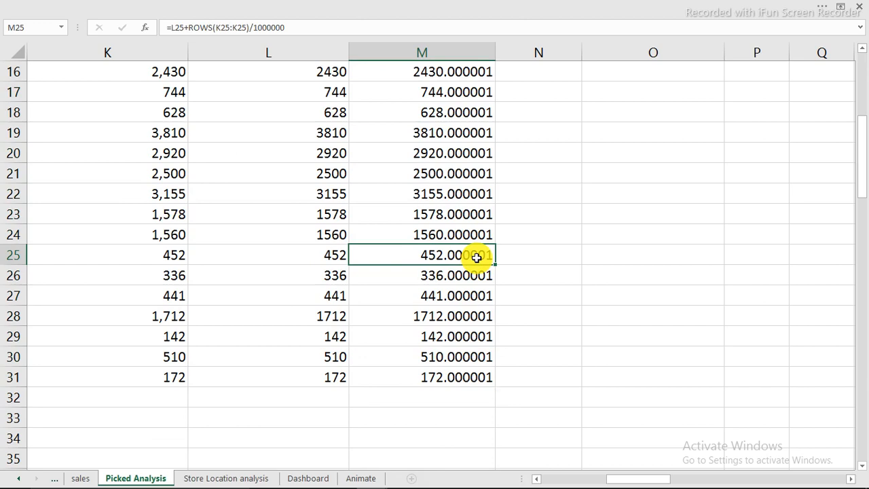
double_click(477, 259)
key("Escape")
scroll(477, 258, "up", 2)
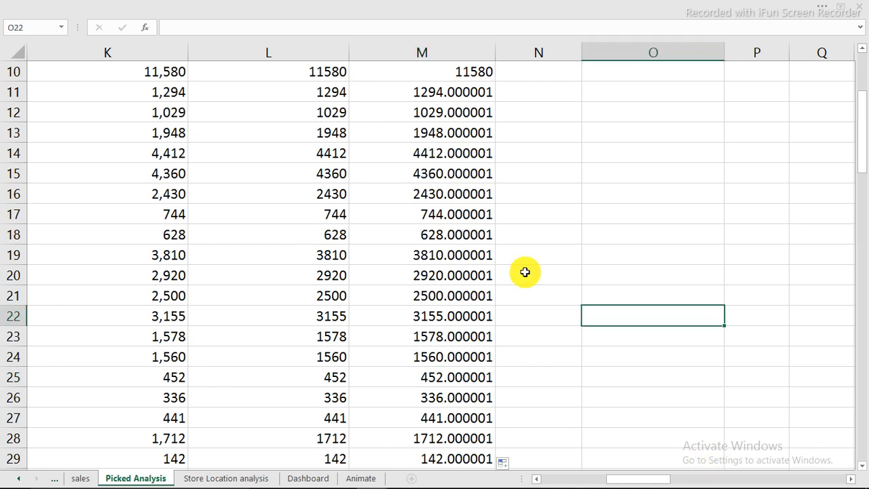
scroll(525, 272, "up", 2)
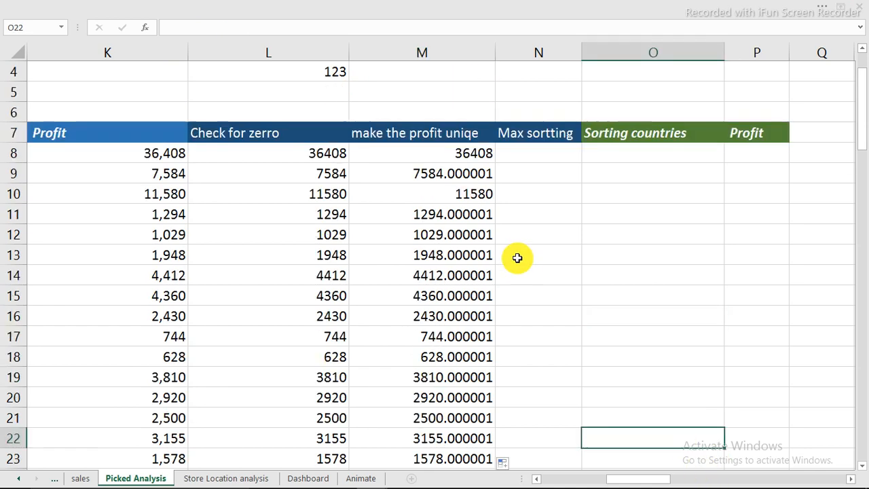
double_click(462, 154)
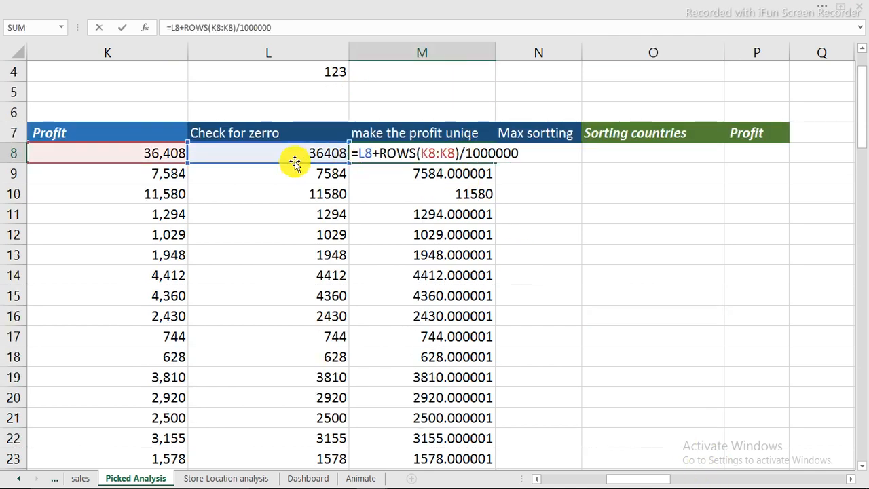
key("Escape")
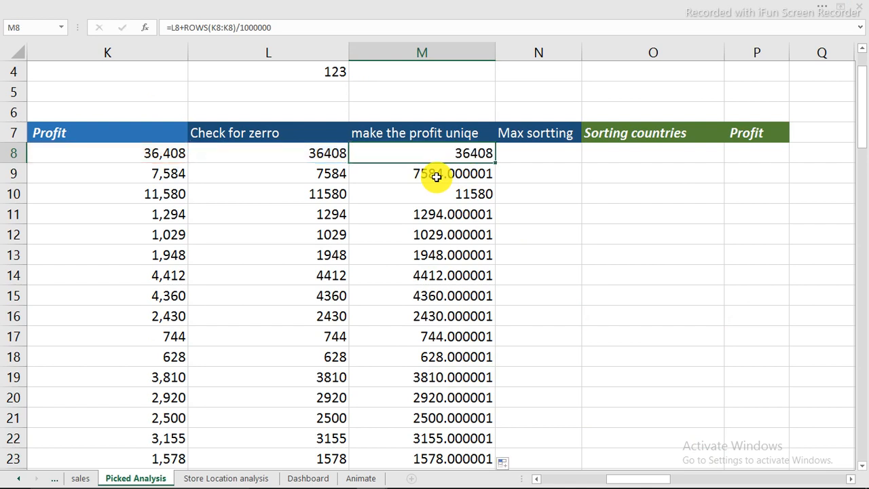
double_click(436, 175)
Make the ROWS range start absolute in M8, so the formula reads =L8+ROWS($K$8:K8)/1000000.
left_click(455, 153)
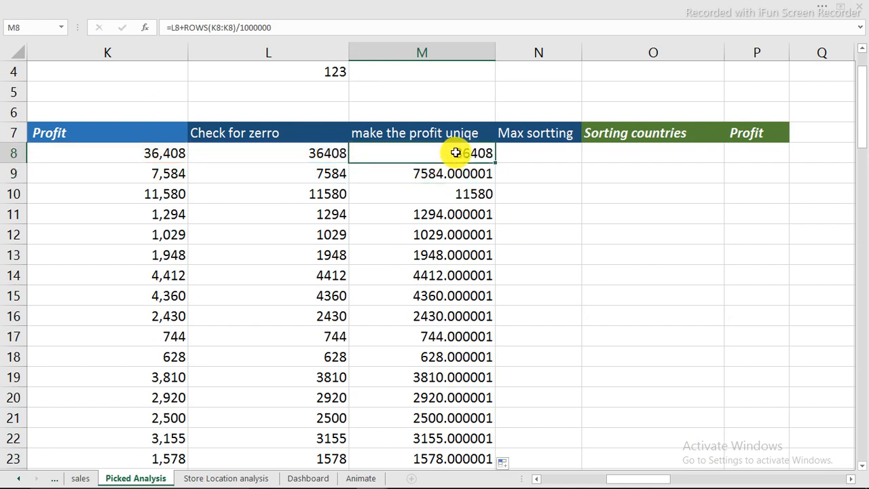
double_click(456, 153)
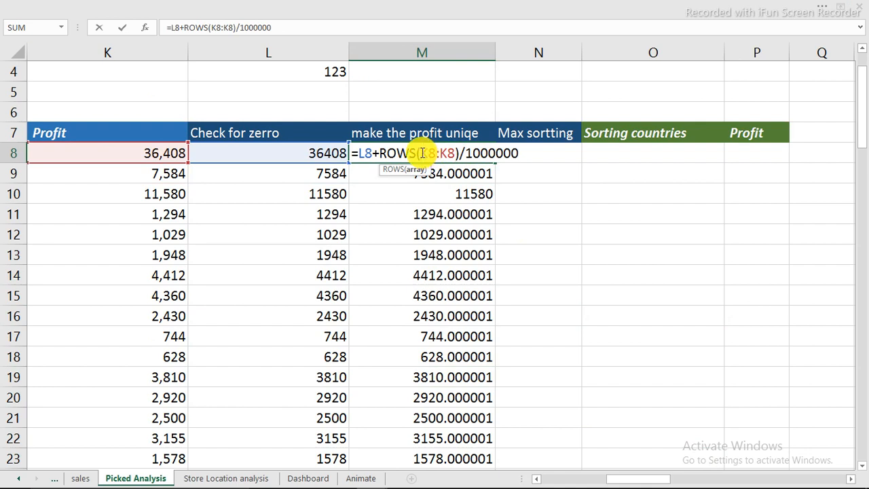
type("$")
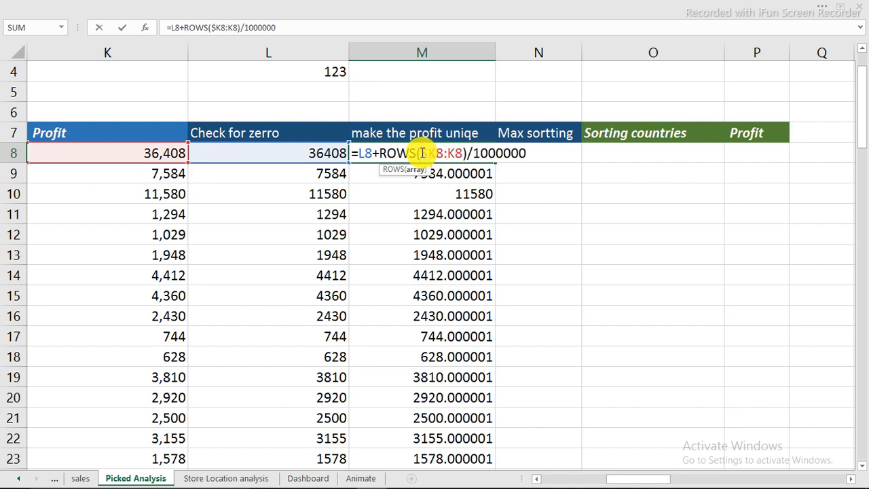
key("Right")
type("$")
key("Return")
Fill the formula with the anchored range from M8 down to M31 and check it against the profits in column L.
left_click(437, 150)
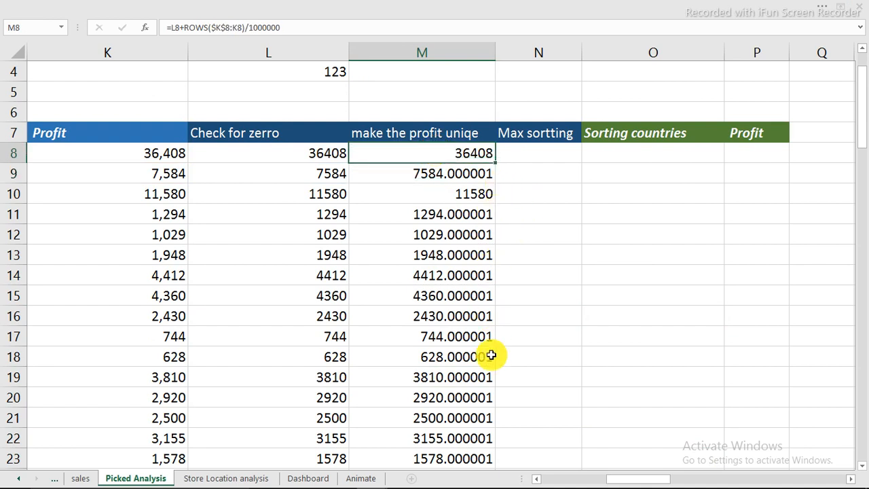
double_click(495, 163)
scroll(451, 240, "down", 3)
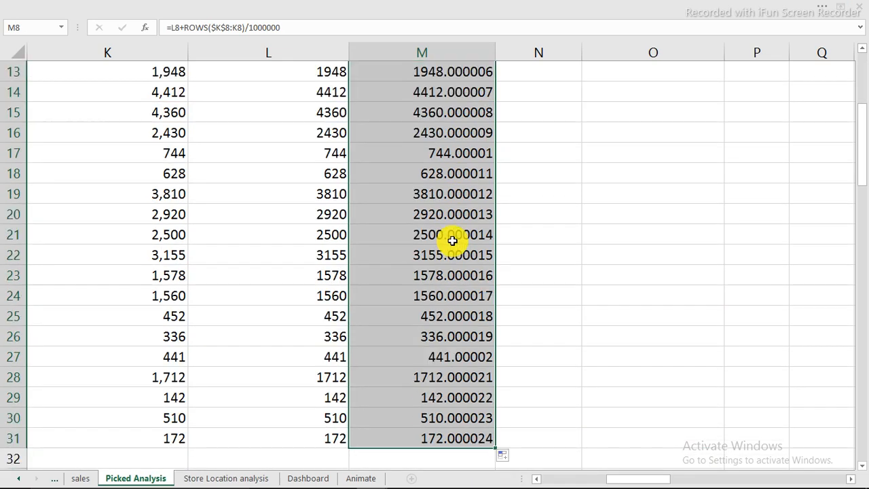
scroll(452, 240, "up", 2)
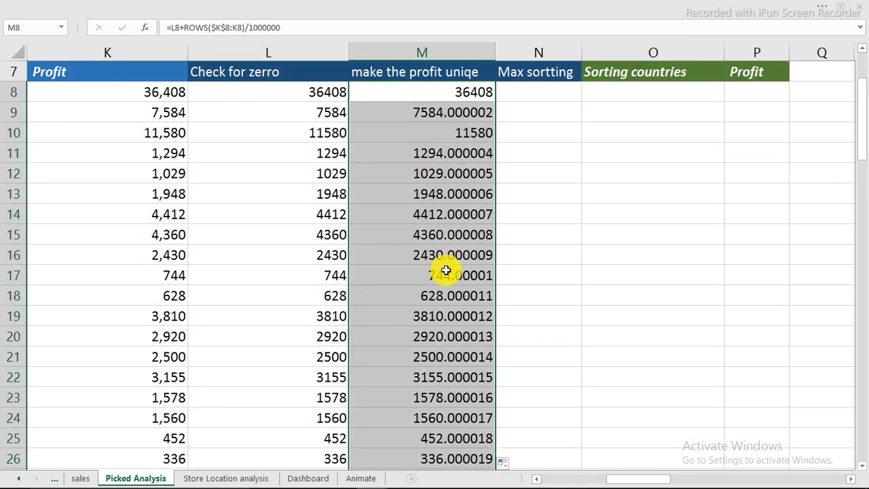
left_click(335, 279)
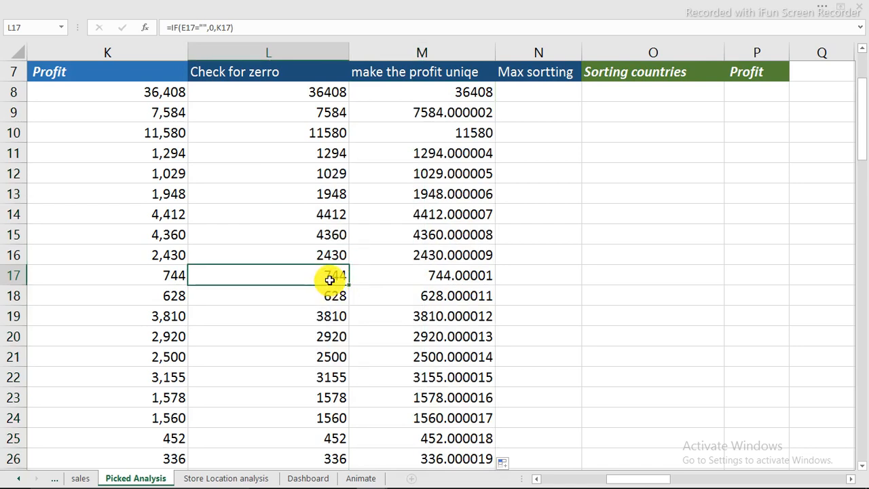
left_click(335, 294)
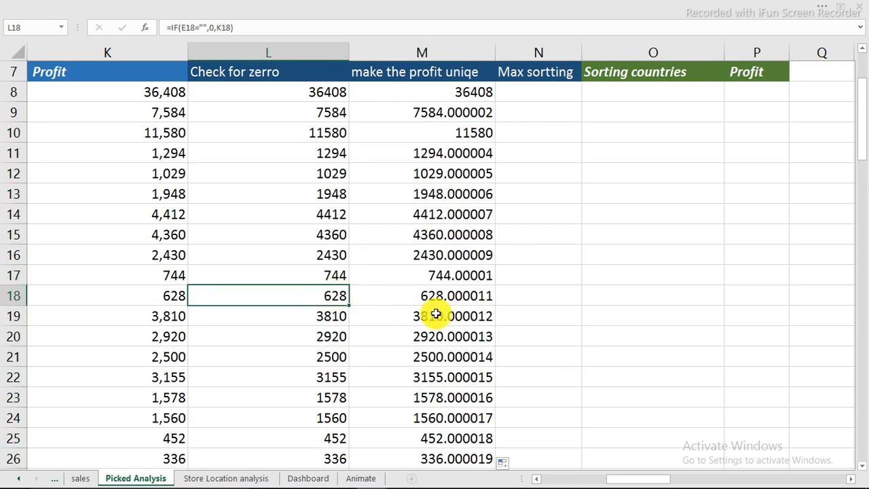
Test the unique-profit column with a duplicate value of 744 in L18, and restore L18 by filling the formula down from L17.
type("7")
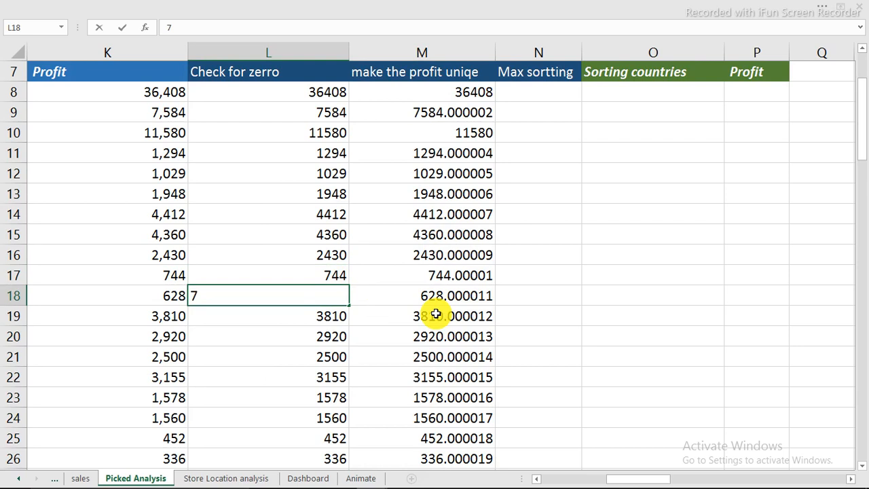
type("44")
left_click(519, 332)
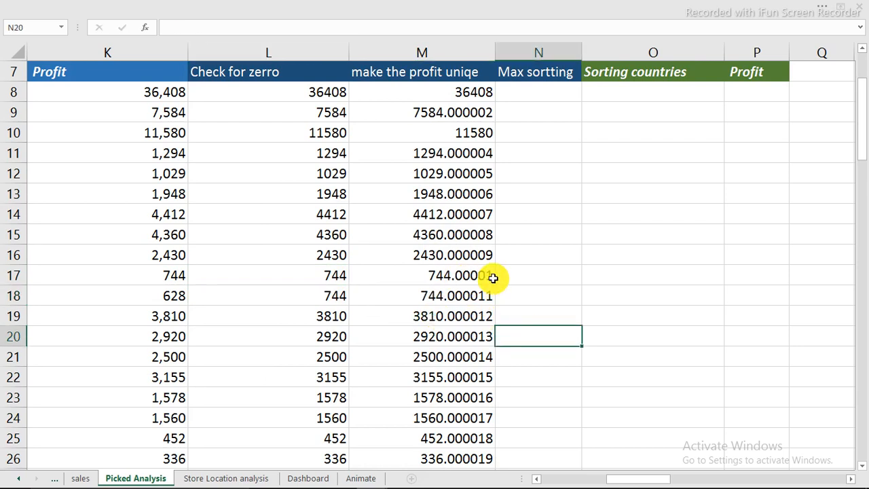
left_click(331, 277)
left_click_drag(347, 284, 354, 296)
Write a LARGE formula in N8 that takes M8:M31 as the array and ROWS(K8:K8) as the rank.
left_click(547, 90)
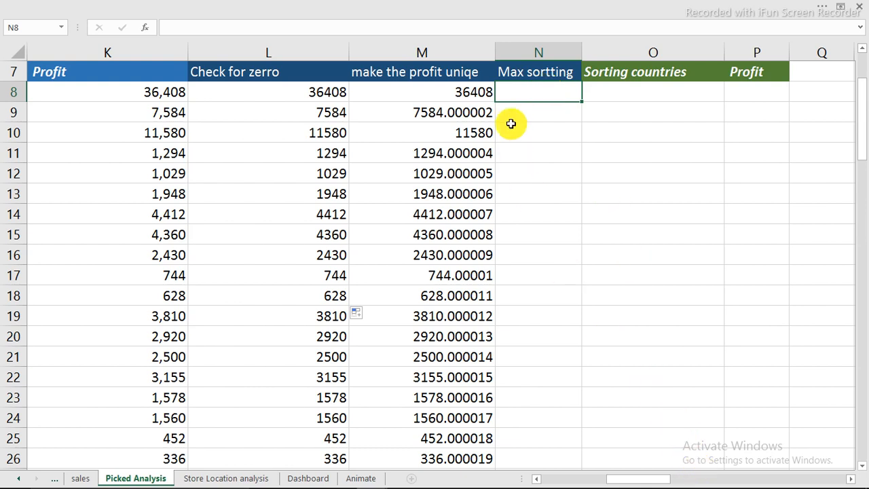
type("=")
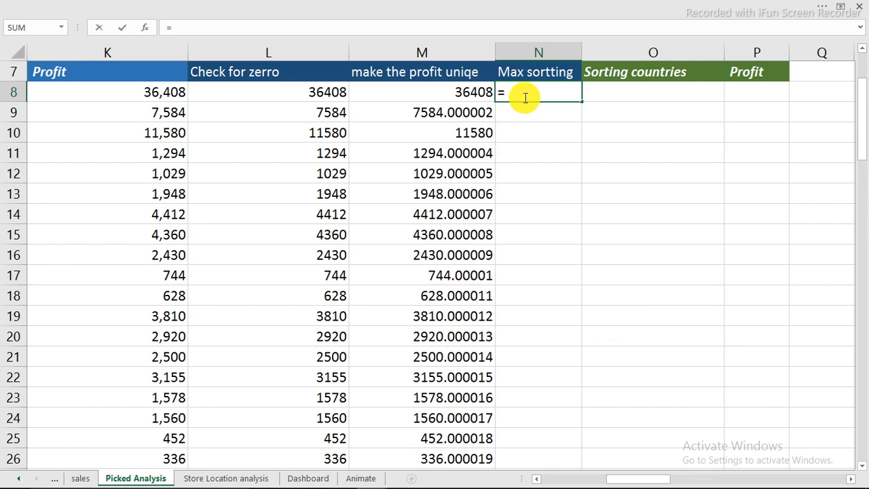
type("lar")
key("Tab")
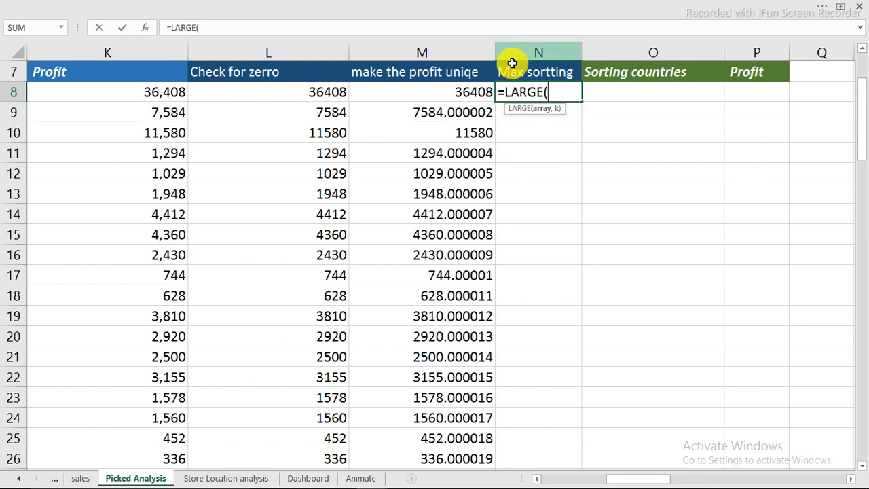
left_click_drag(471, 91, 478, 442)
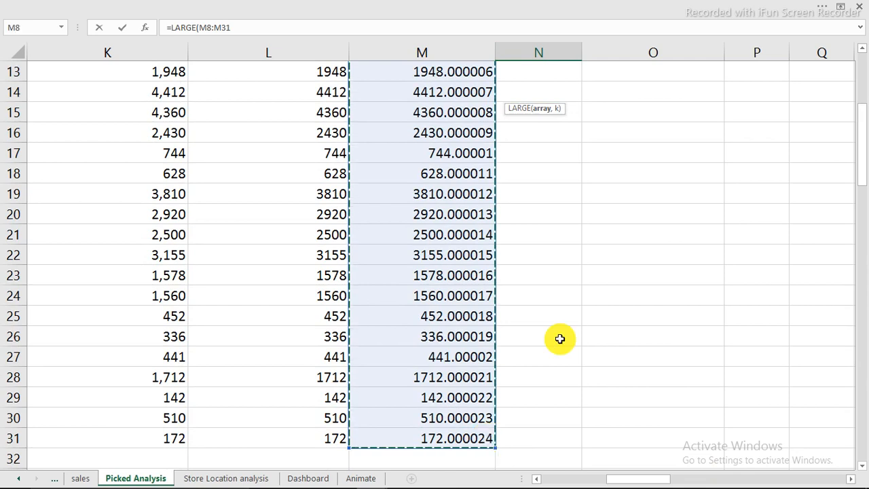
scroll(563, 332, "up", 4)
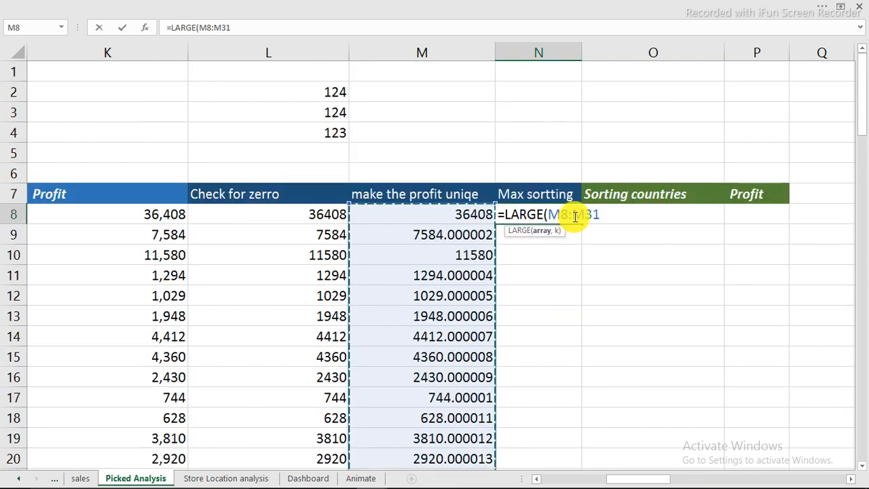
type(",")
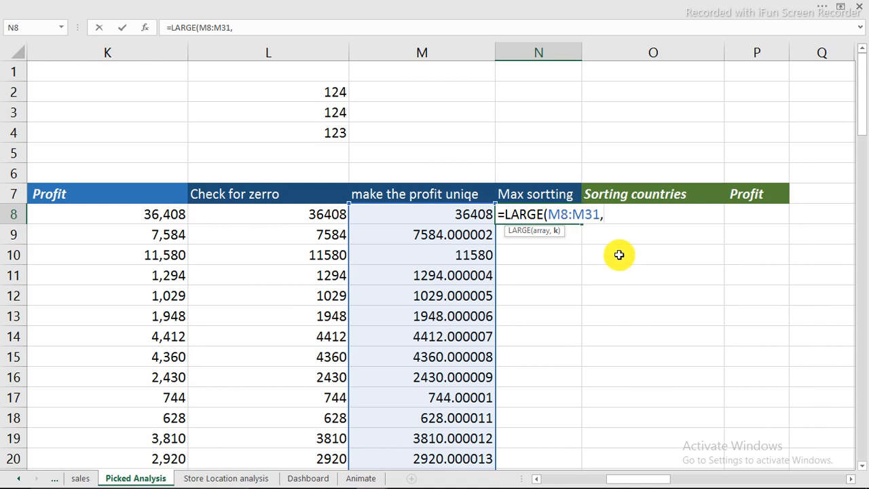
type("rows")
key("Tab")
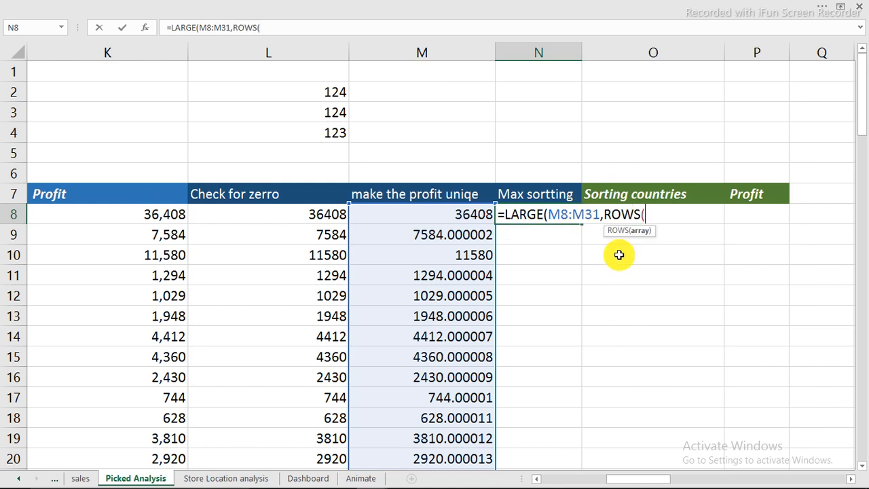
left_click(108, 216)
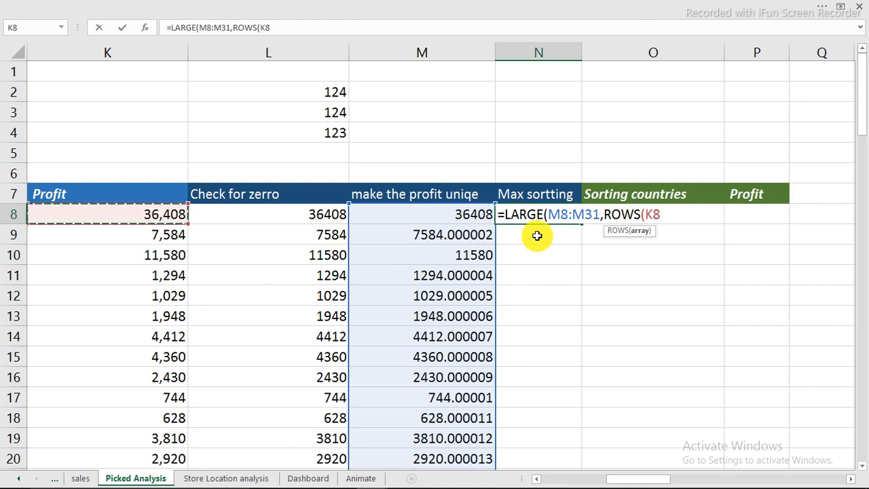
type(":K8)")
Anchor the array and the start of the ROWS range in N8, and enter the formula as =LARGE($M$8:$M$31,ROWS($K$8:K8)).
left_click(602, 214)
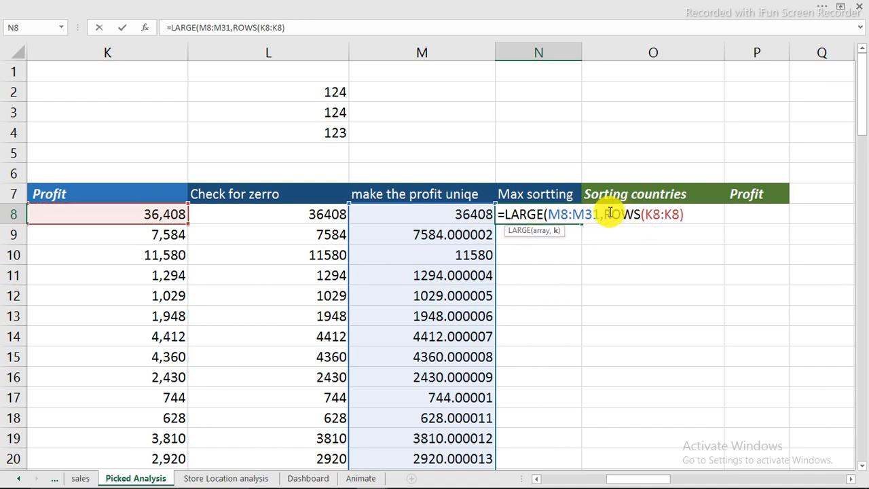
left_click(548, 214)
type("$M$")
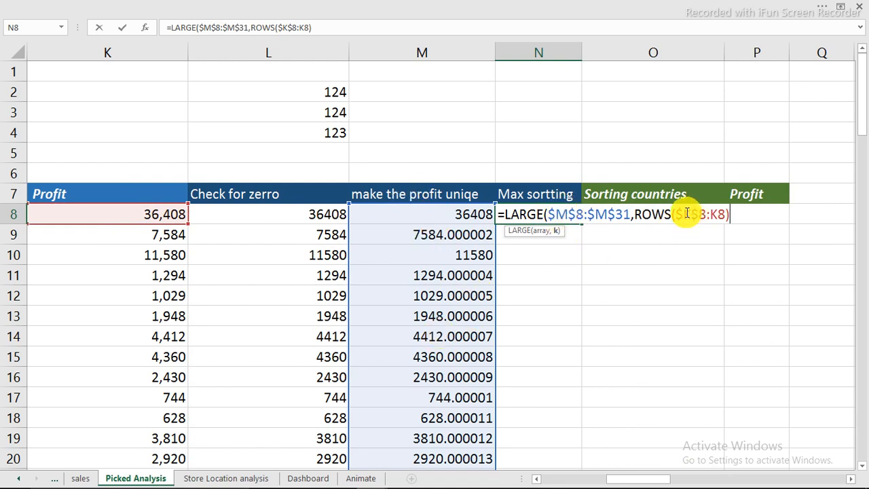
key("Return")
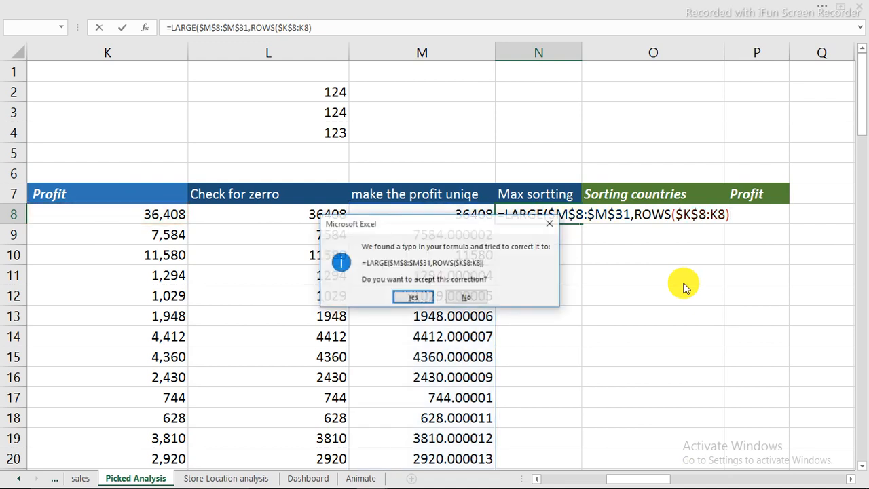
left_click_drag(519, 227, 454, 264)
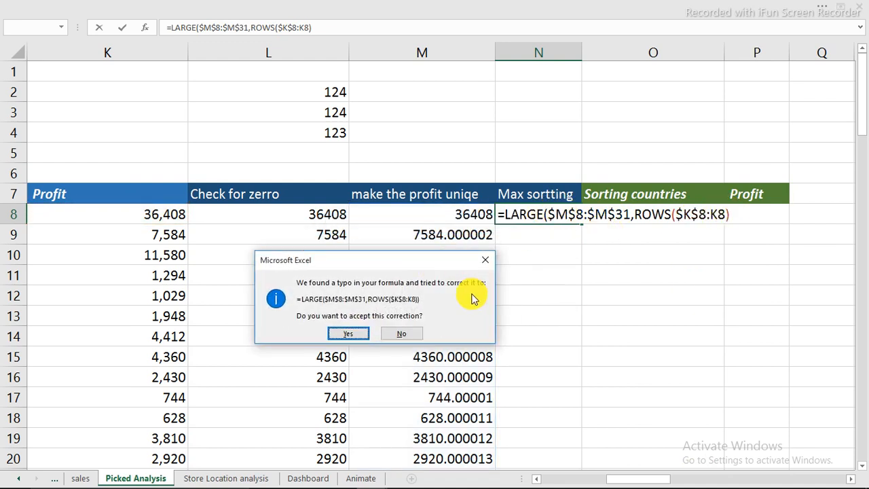
left_click(357, 335)
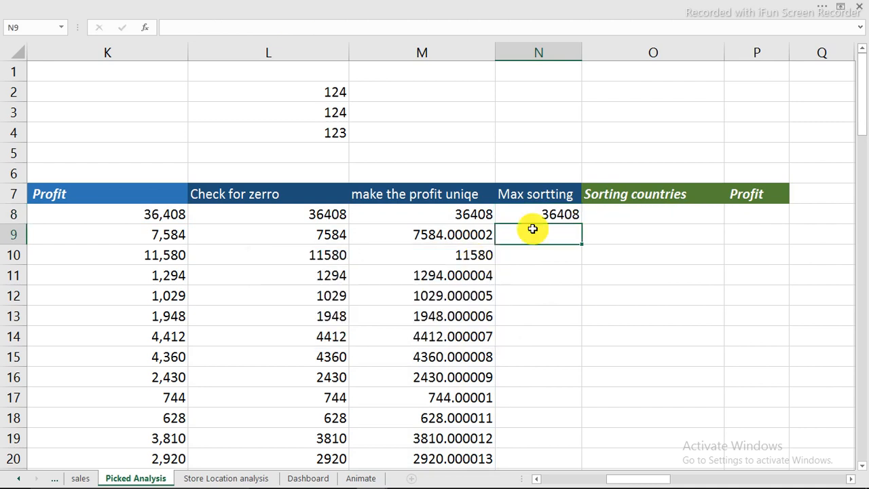
Fill the LARGE formula from N8 down to N31 and check the order of the sorted profits.
left_click(570, 216)
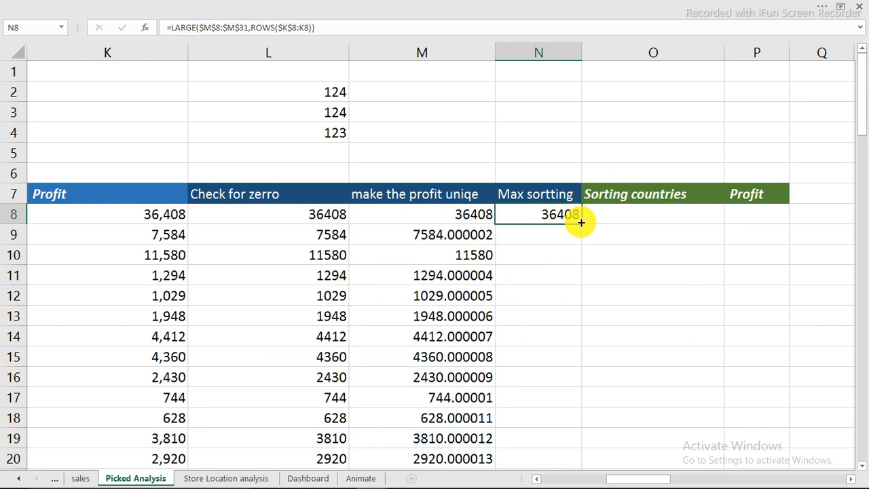
double_click(581, 224)
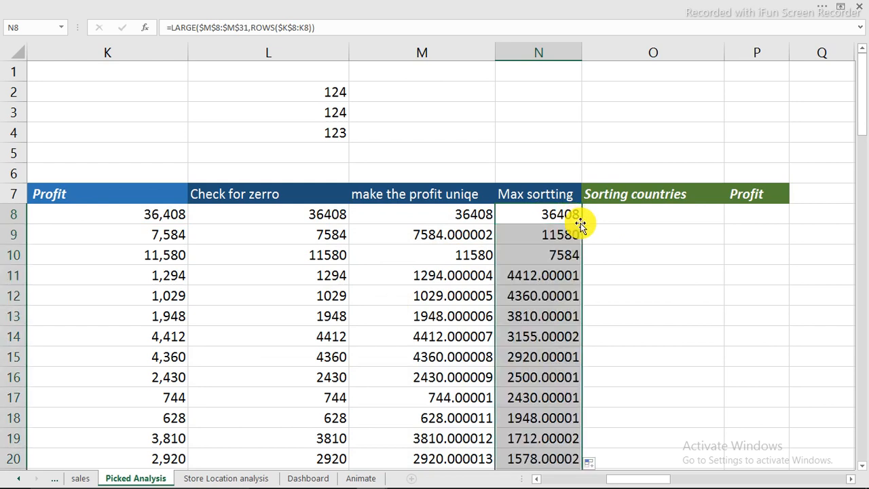
key("Down")
key("Down")
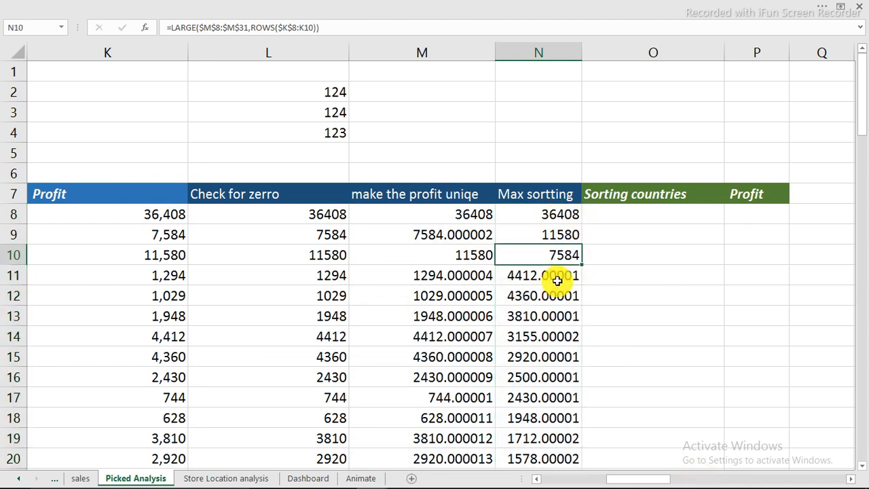
scroll(558, 278, "down", 4)
scroll(558, 280, "down", 1)
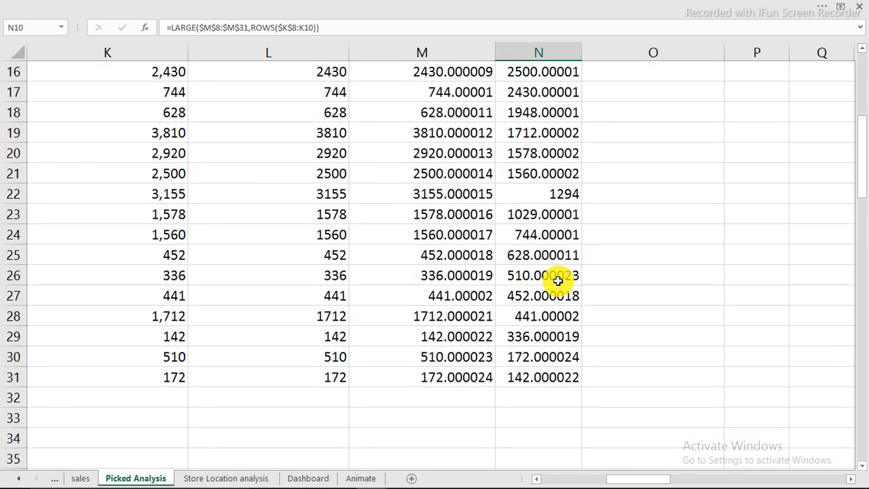
scroll(558, 280, "up", 3)
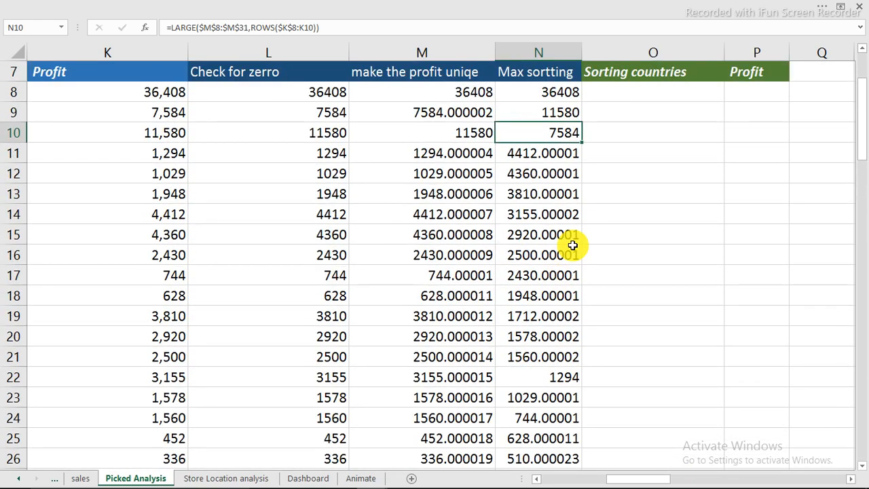
Format N8:N31 as Number with 0 decimal places and the 1000 separator.
left_click(550, 95)
left_click_drag(551, 96, 563, 435)
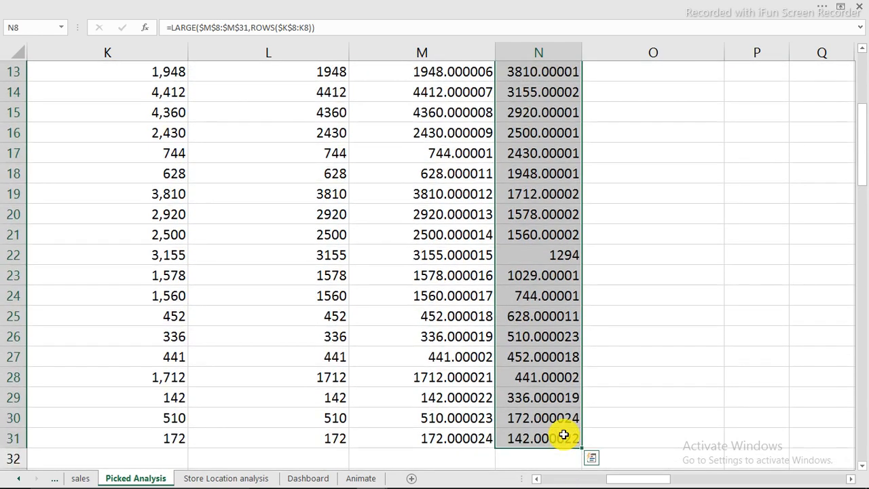
key("ctrl+1")
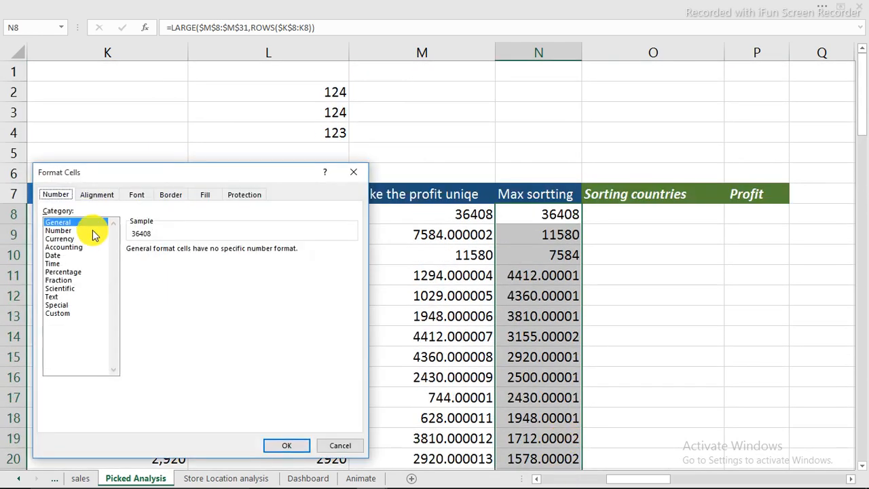
left_click(61, 231)
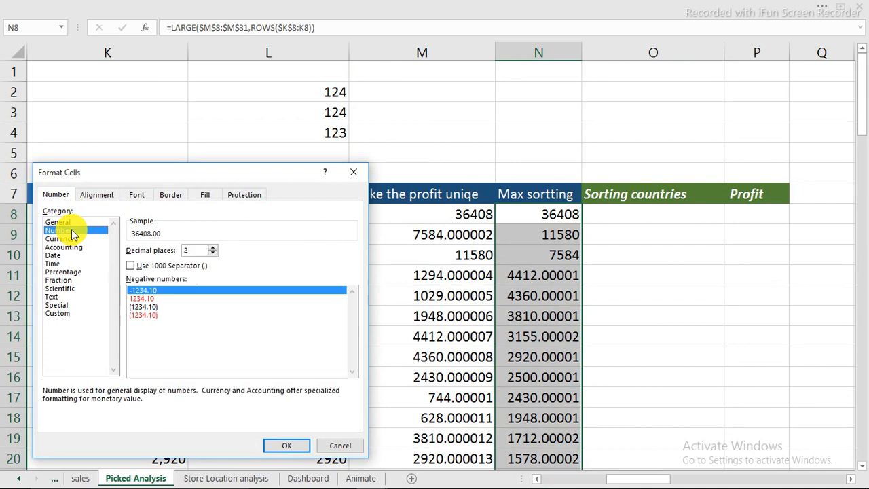
left_click(213, 253)
left_click(213, 254)
left_click(130, 265)
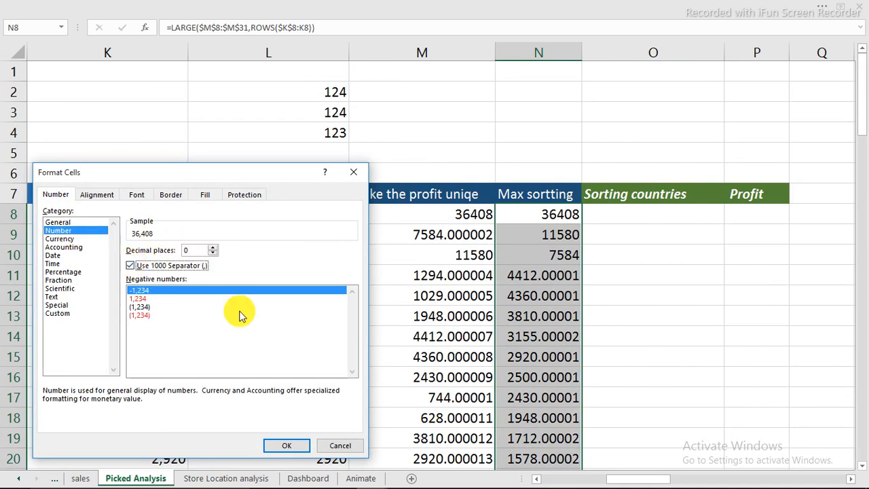
left_click(285, 445)
Inspect the formatted Max sorting values and their LARGE formulas from N8 down to N31.
left_click(550, 215)
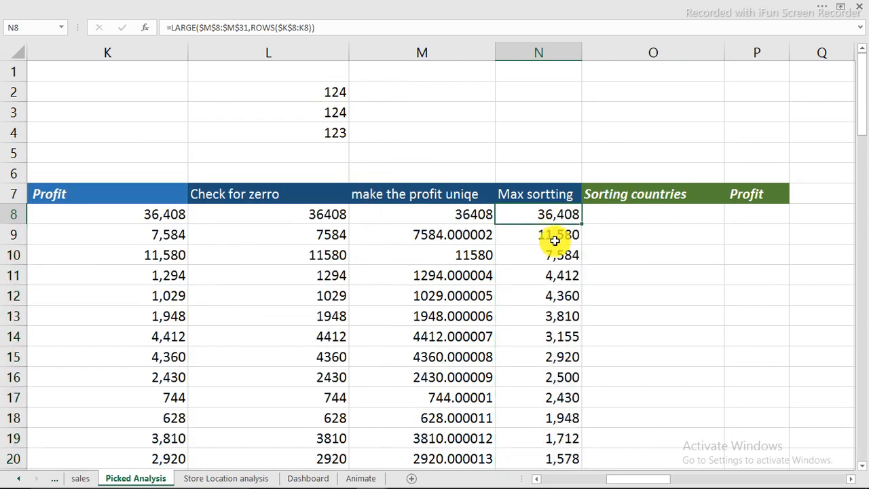
left_click(555, 236)
left_click(559, 253)
left_click(560, 275)
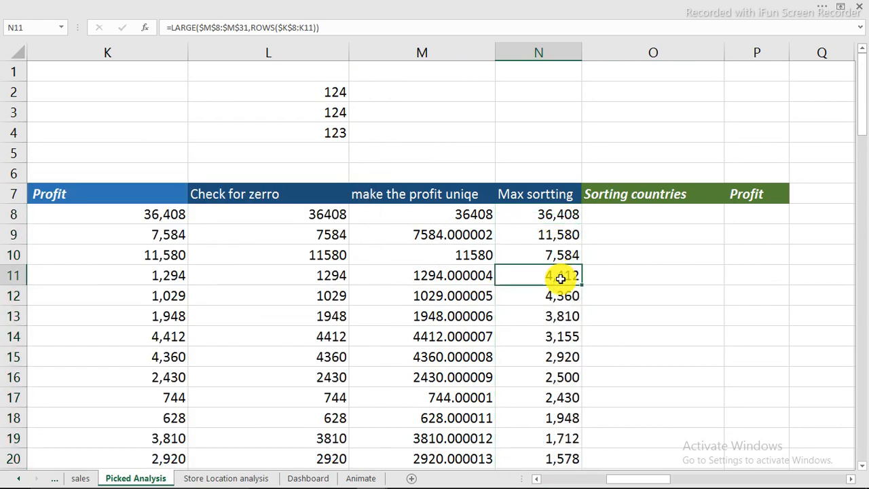
scroll(560, 278, "down", 5)
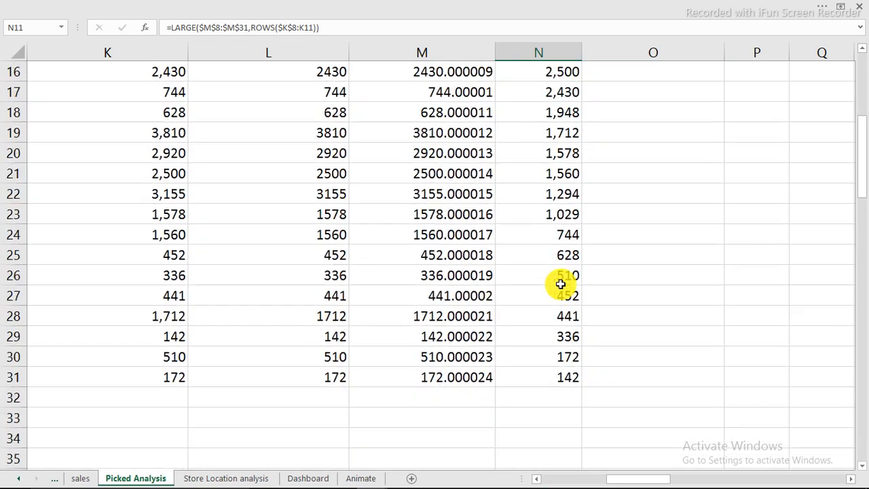
left_click(572, 379)
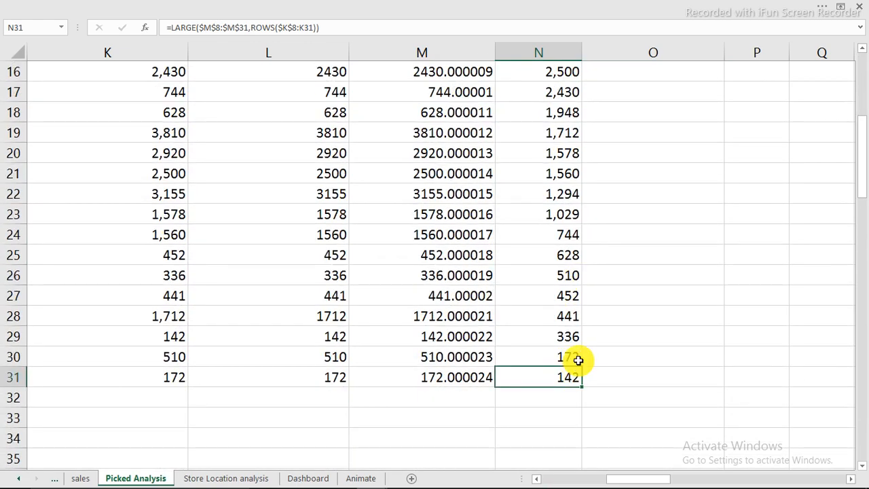
scroll(591, 271, "up", 3)
left_click(600, 93)
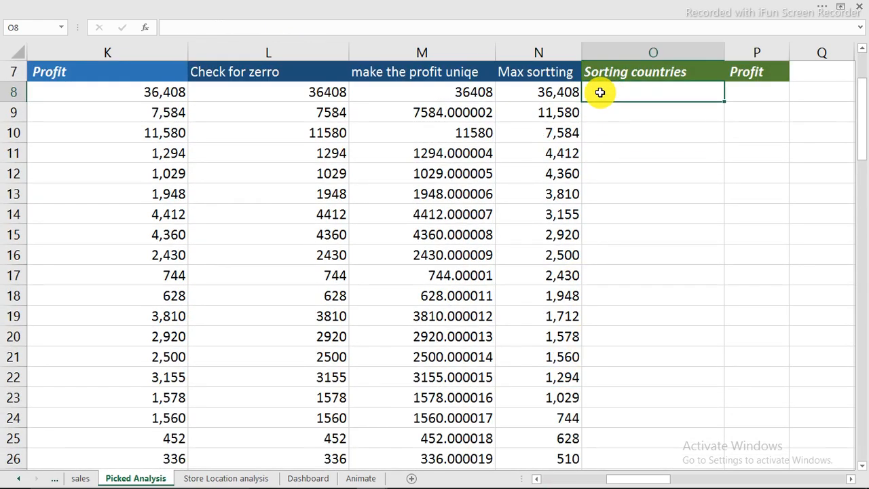
left_click(548, 92)
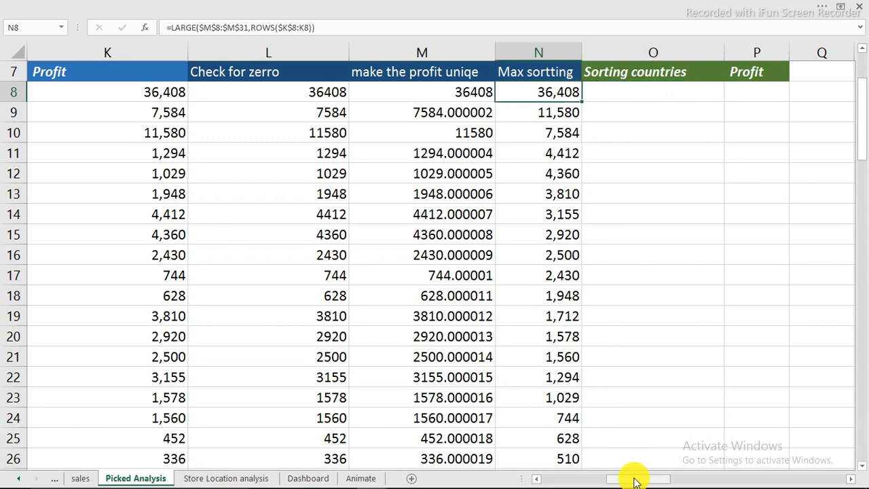
Review the PivotTable's profits in E8 and E18, and return to O8 under the Sorting countries heading.
left_click_drag(634, 480, 557, 481)
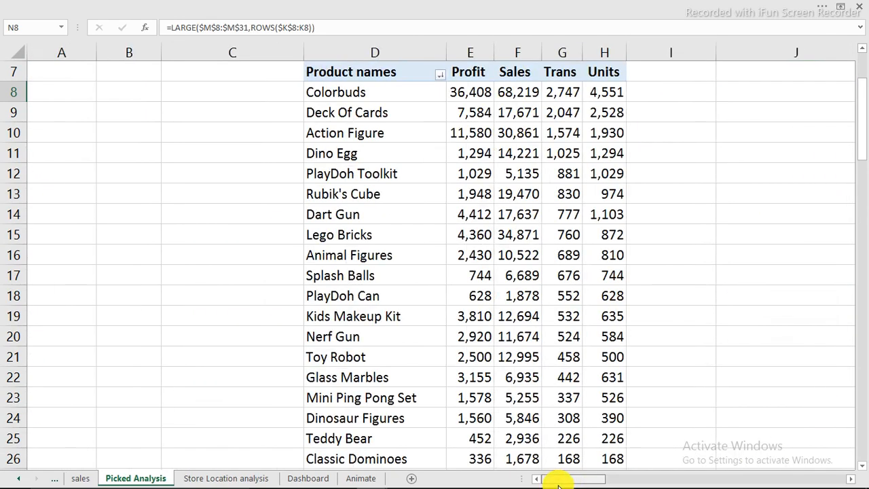
left_click(472, 92)
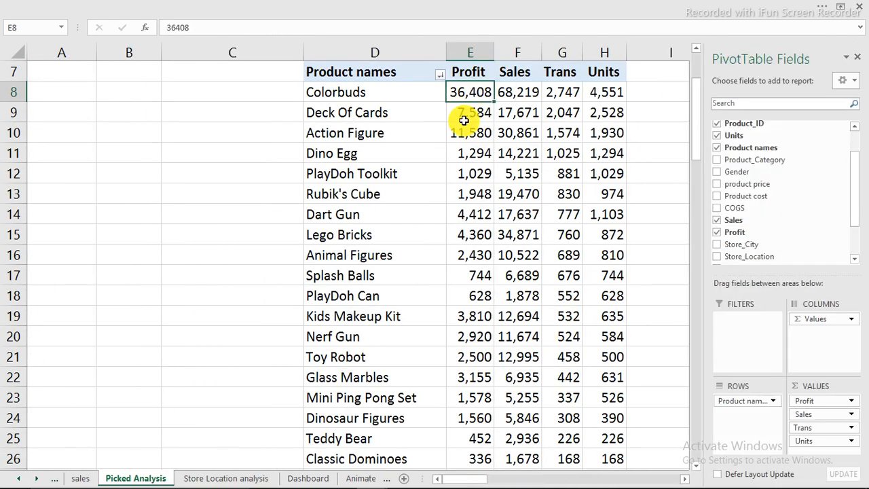
left_click(479, 293)
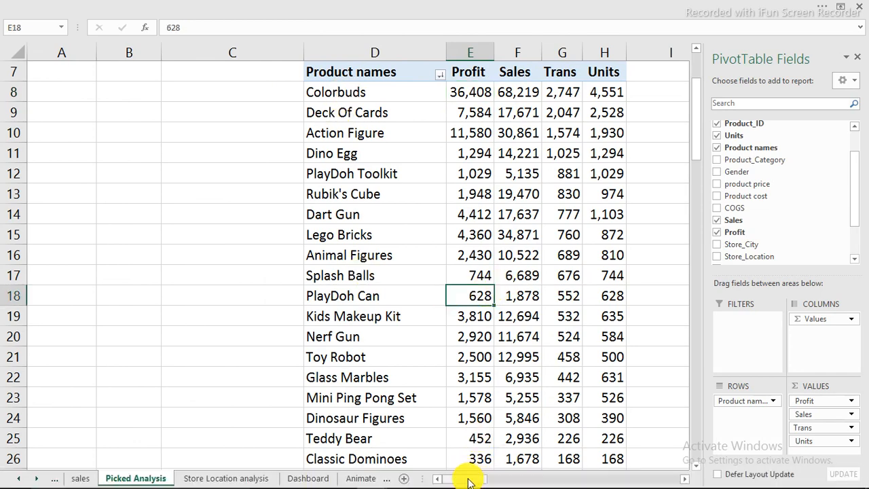
left_click_drag(468, 481, 520, 479)
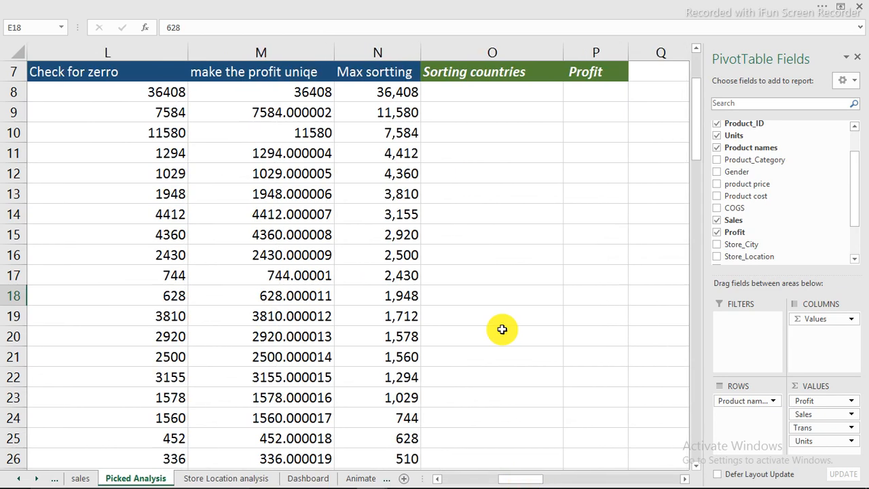
scroll(475, 169, "up", 1)
left_click_drag(462, 134, 581, 137)
left_click(481, 151)
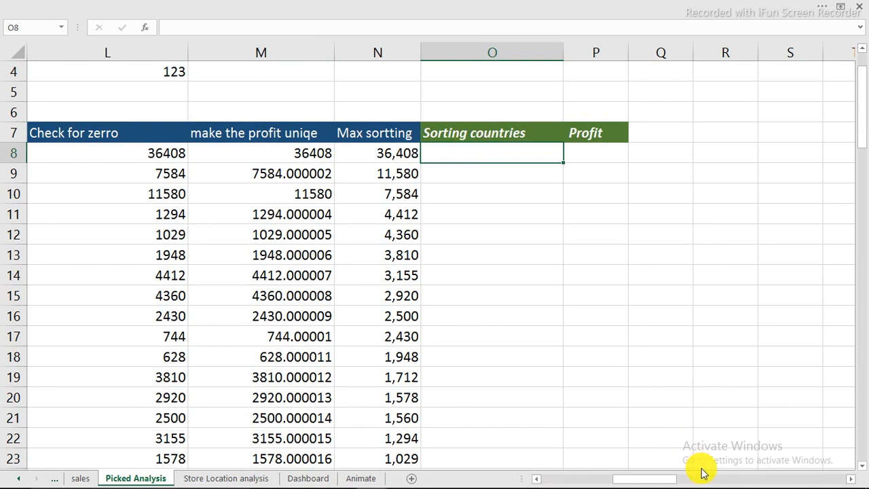
Begin an INDEX formula in O8 under Sorting countries, using the PivotTable's product names in D8:D31 as the array.
scroll(698, 466, "up", 1)
type("=")
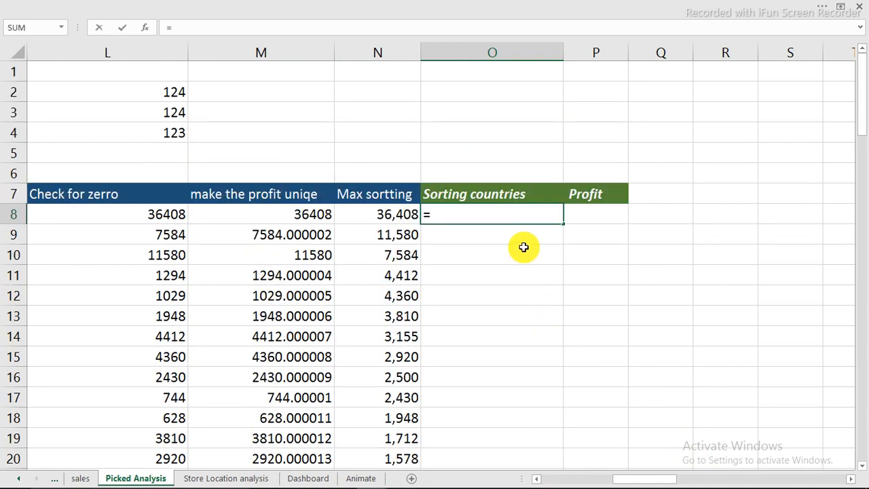
type("ind")
key("Tab")
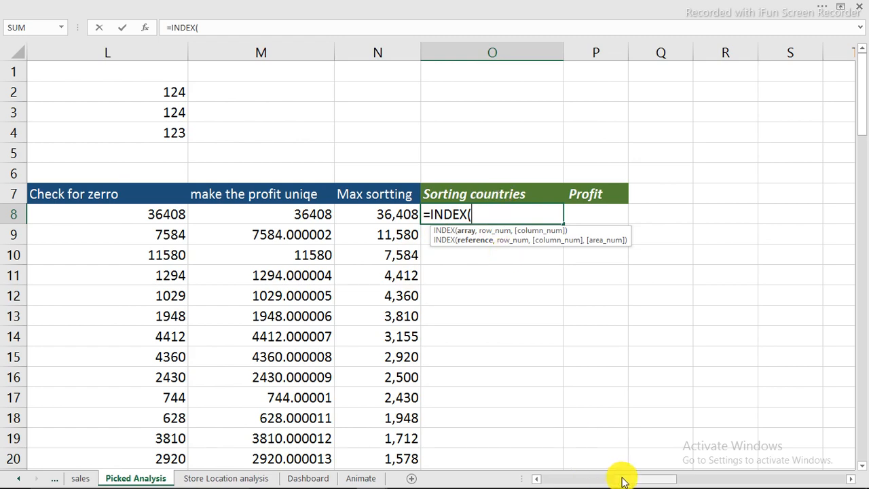
left_click_drag(617, 477, 559, 477)
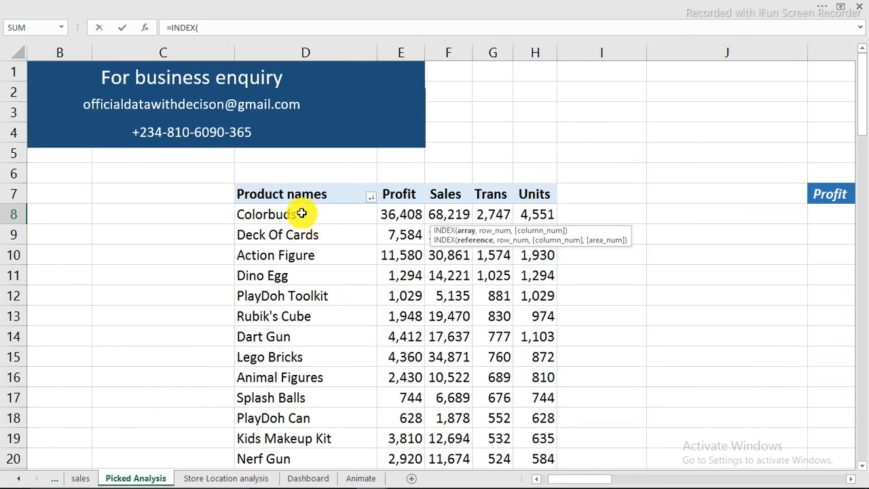
left_click_drag(300, 215, 321, 447)
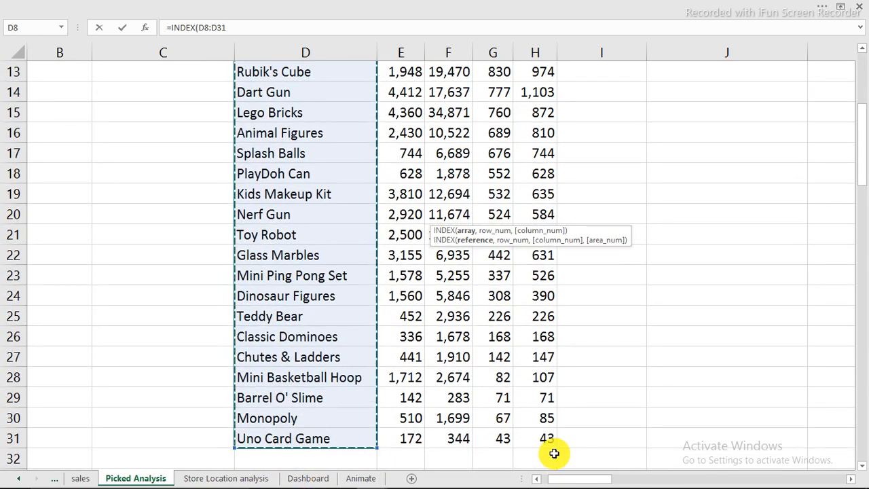
left_click_drag(562, 481, 638, 480)
scroll(642, 287, "up", 4)
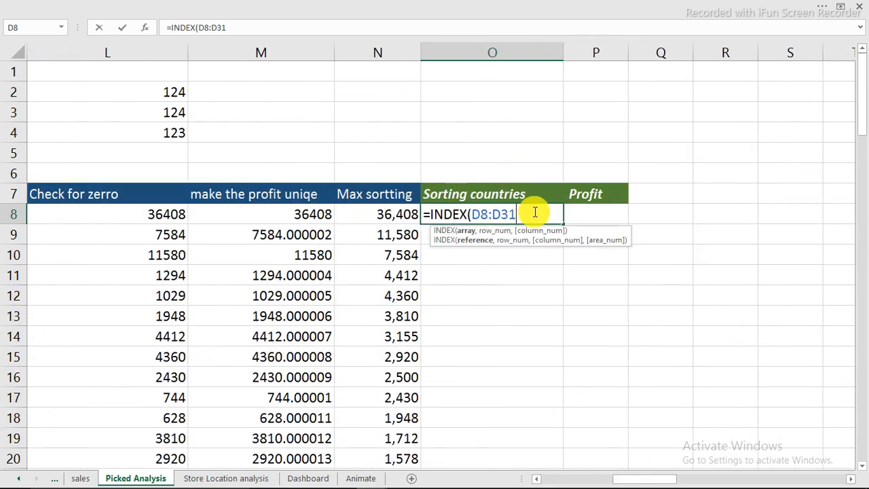
Complete the O8 formula as =INDEX(D8:D31,MATCH(N8,M8:M31,0)), matching the Max sorting value against the unique profits.
type(",mat")
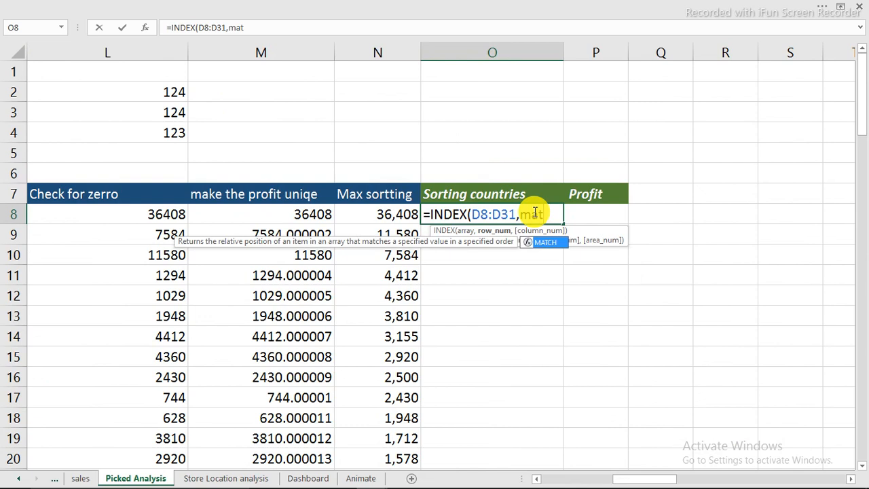
key("Tab")
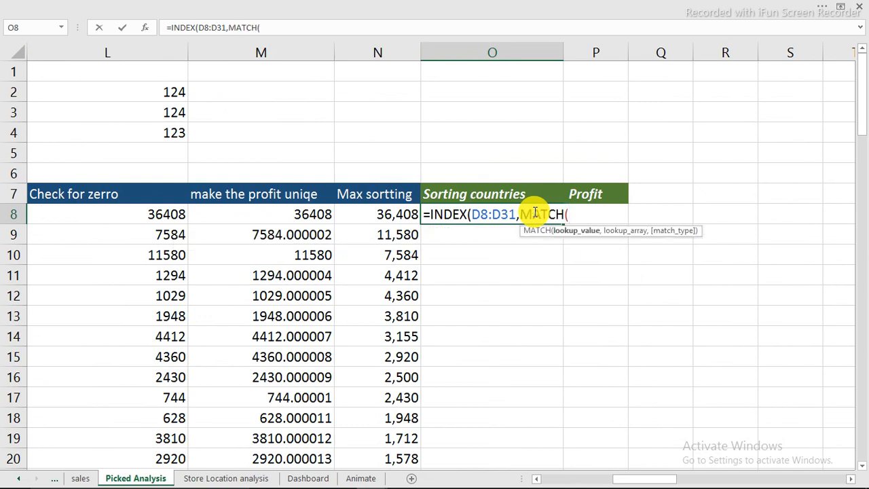
left_click(373, 214)
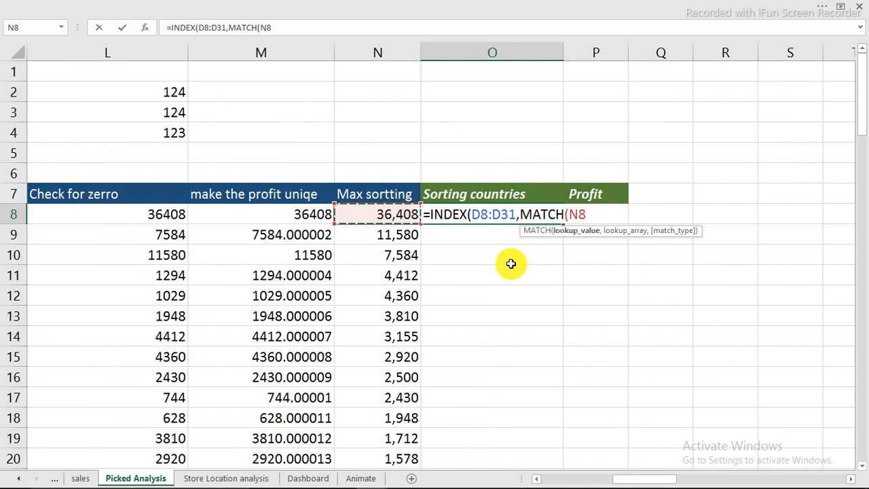
type(",")
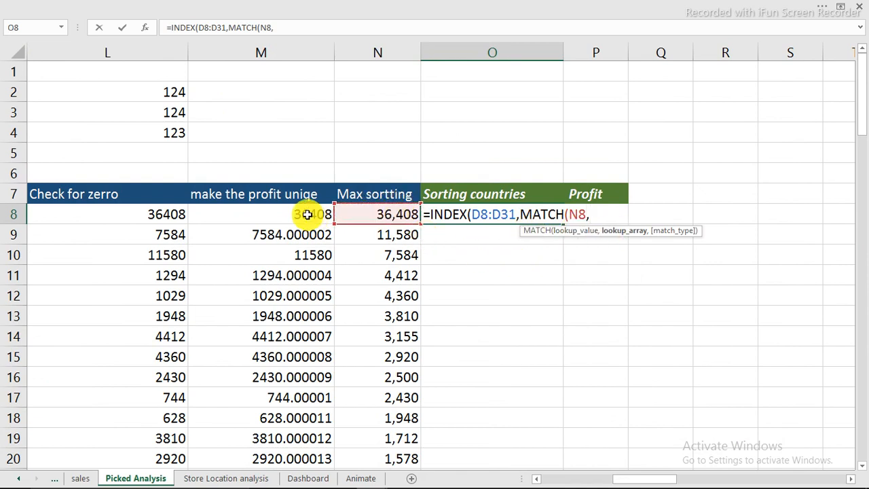
left_click(307, 214)
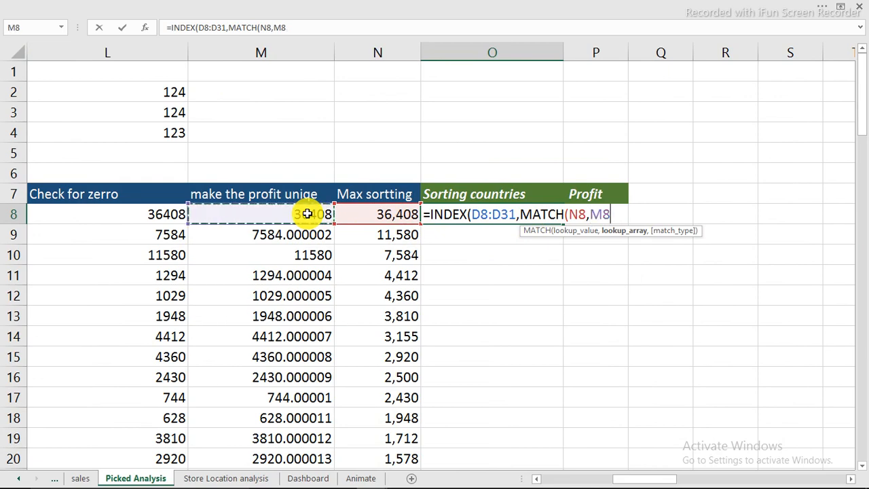
left_click_drag(307, 214, 305, 445)
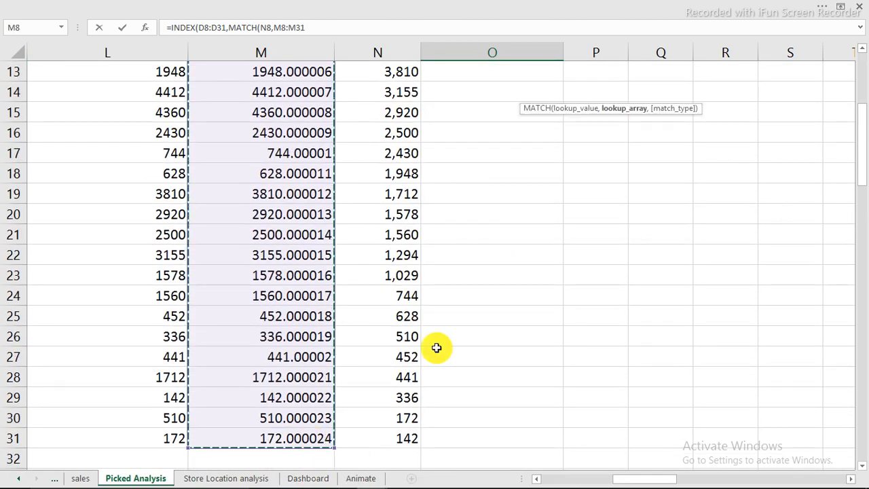
scroll(442, 336, "up", 4)
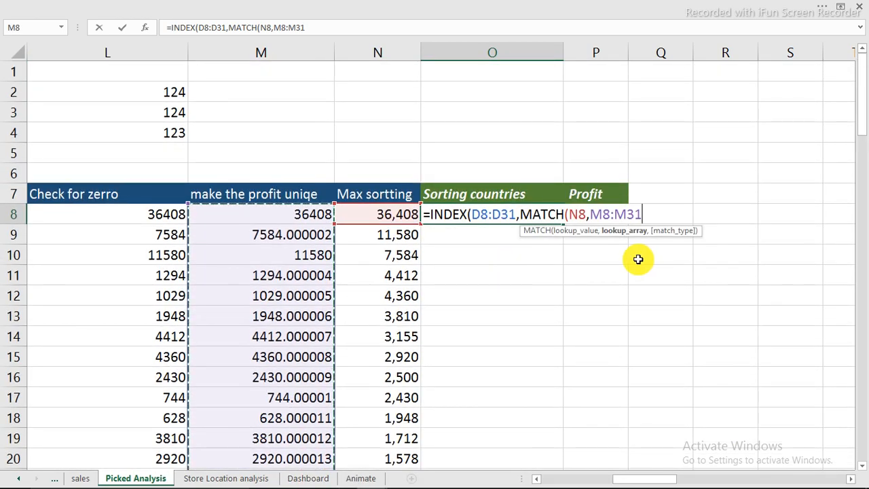
type(",0")
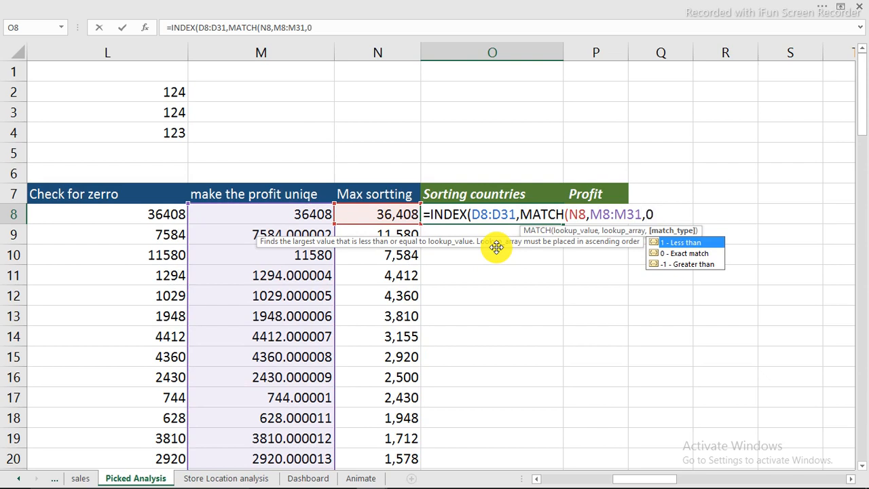
type("))")
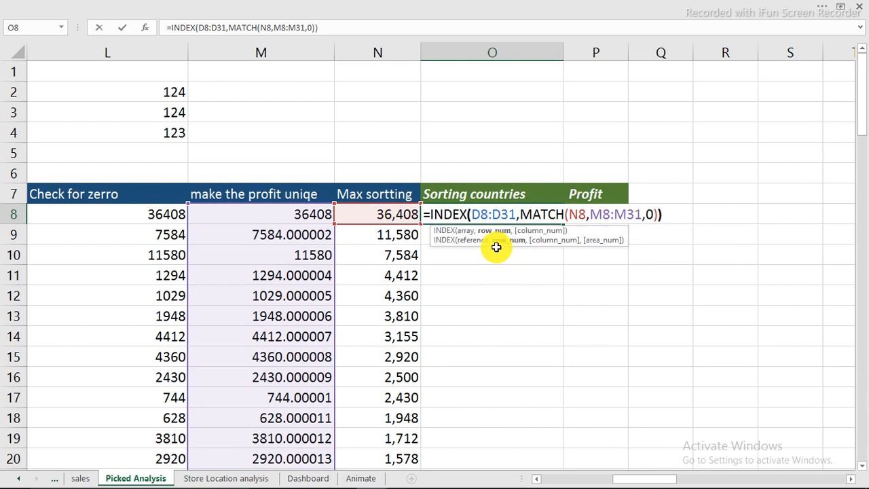
type(")")
key("Return")
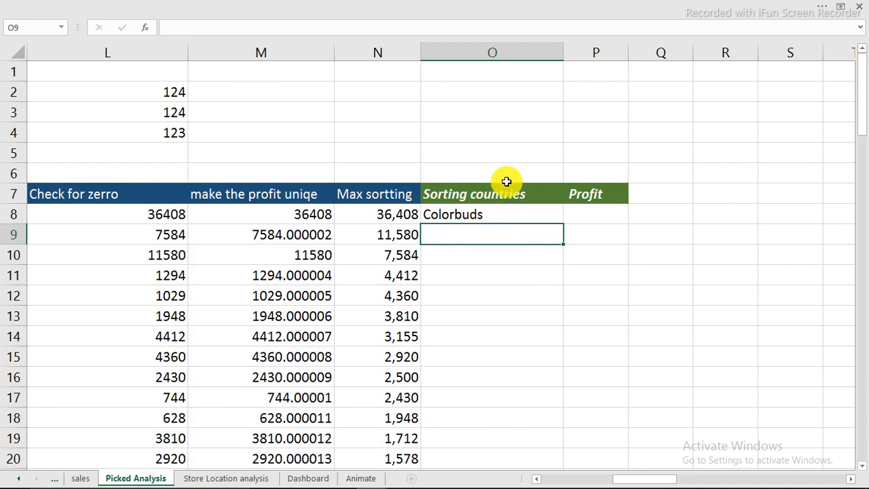
Fill the relative-reference INDEX/MATCH formula from O8 down to O31 and check the returned product names.
left_click(504, 216)
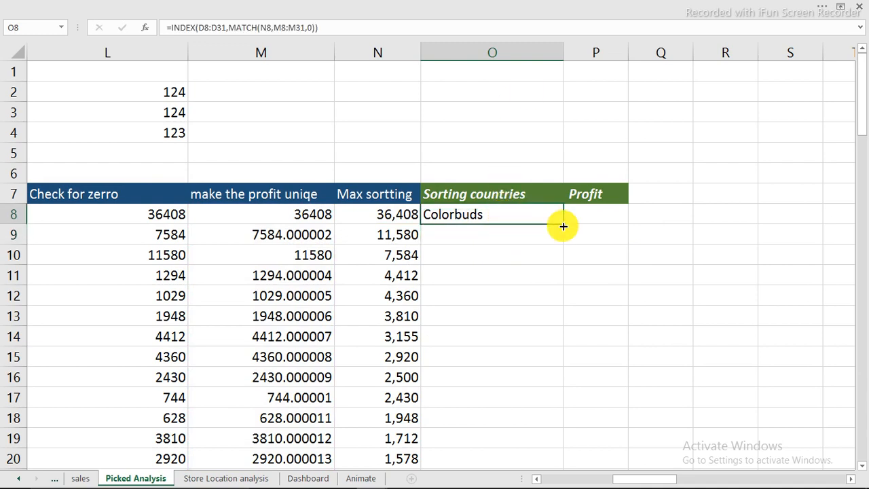
double_click(562, 226)
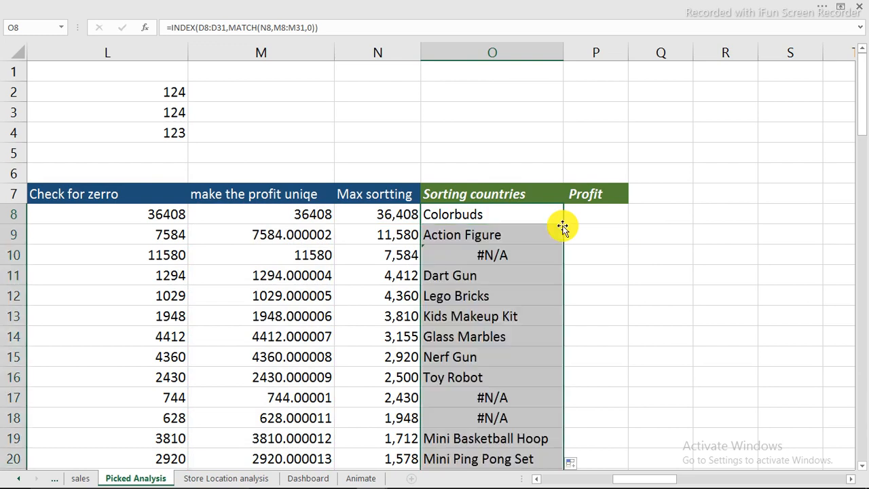
left_click(499, 212)
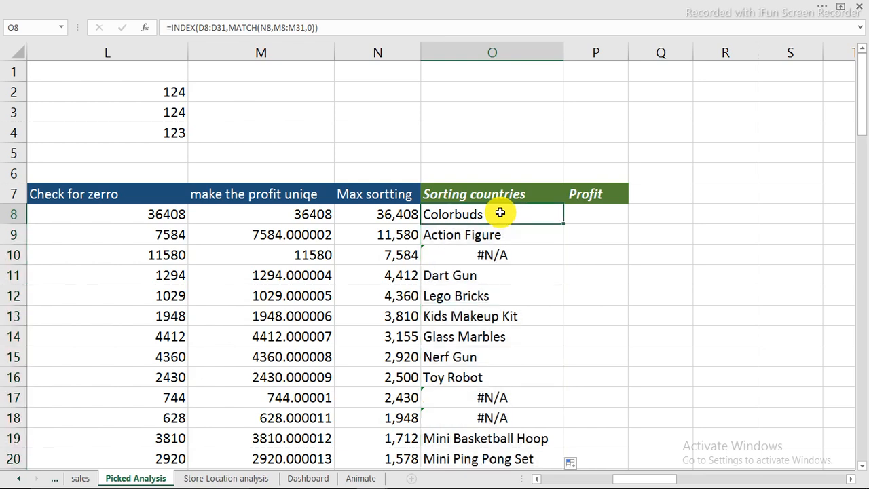
scroll(510, 265, "down", 4)
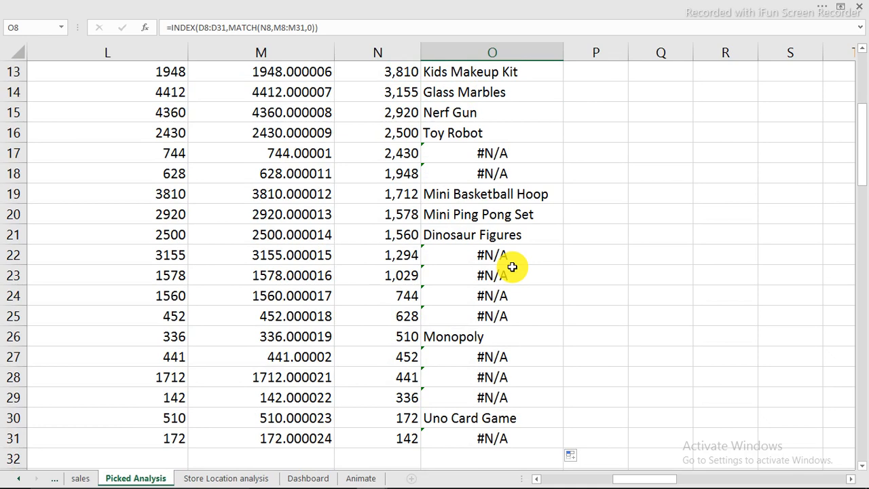
scroll(512, 266, "up", 2)
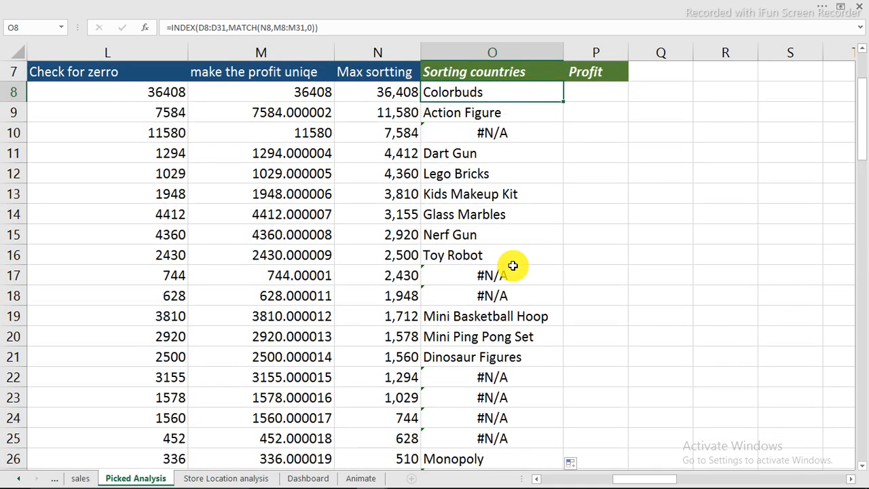
scroll(512, 265, "up", 1)
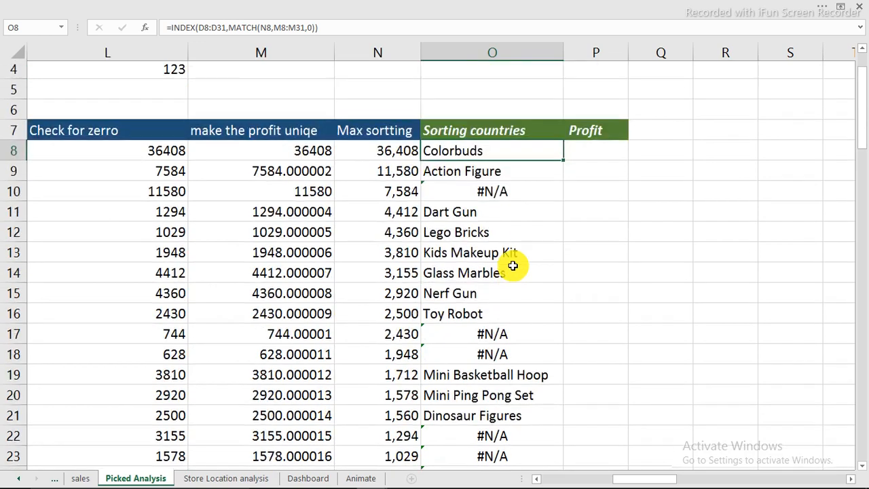
Inspect the INDEX/MATCH formulas in O8, O10 and O16 to compare the ranges they reference.
double_click(503, 157)
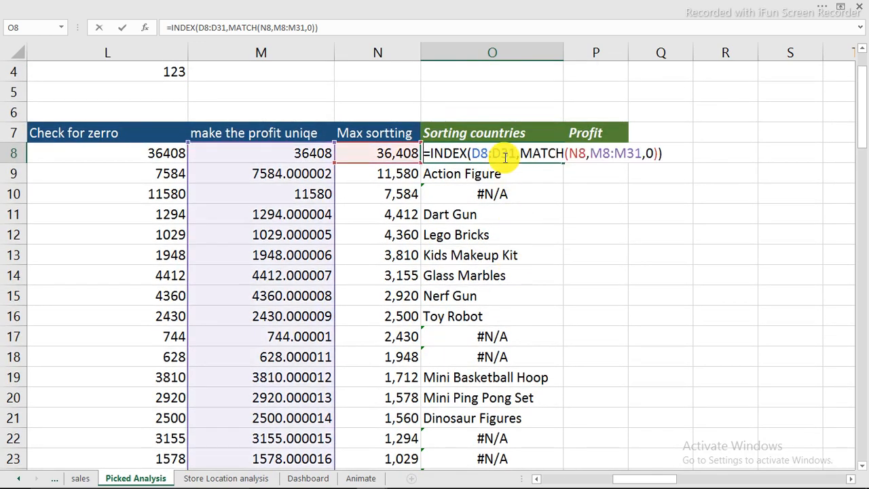
key("Escape")
double_click(494, 194)
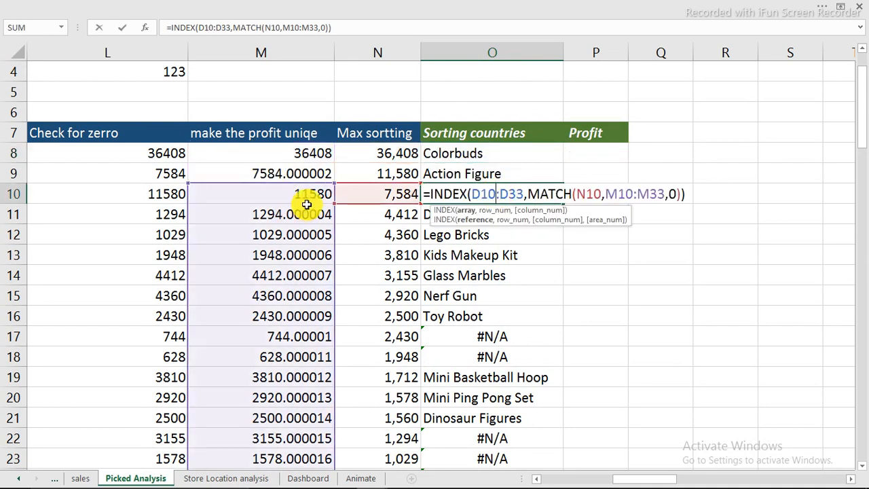
key("Escape")
left_click(496, 314)
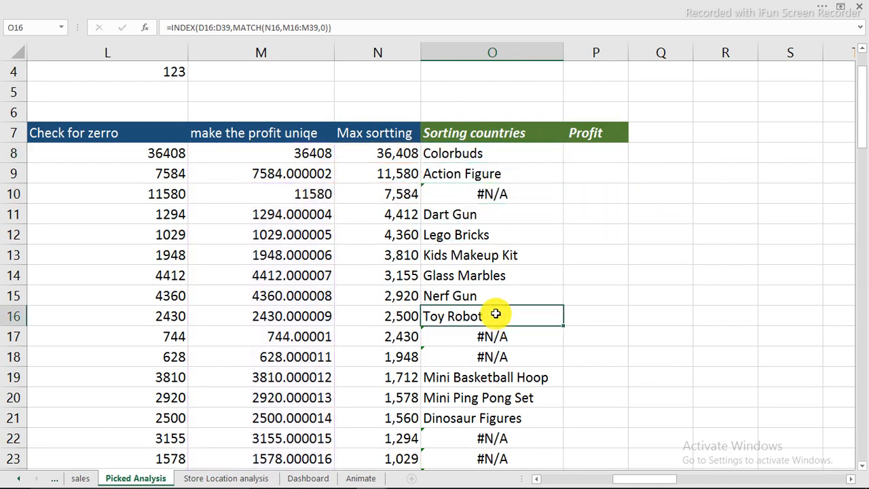
double_click(496, 314)
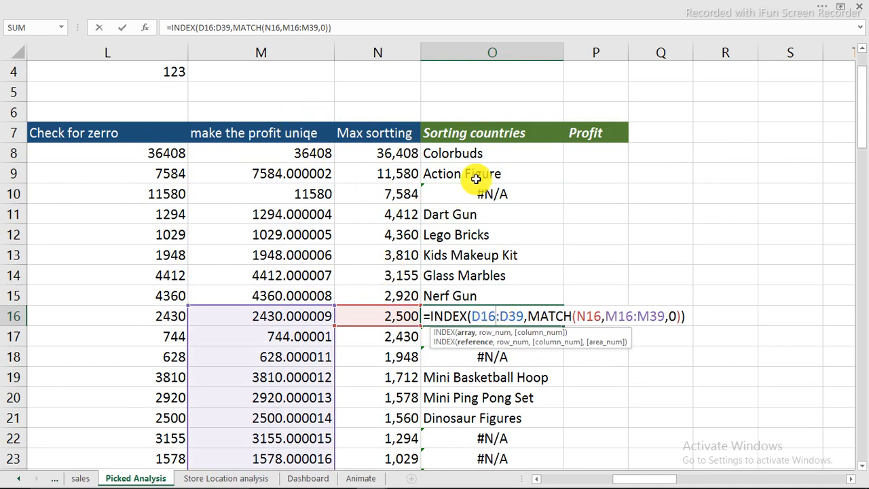
key("Escape")
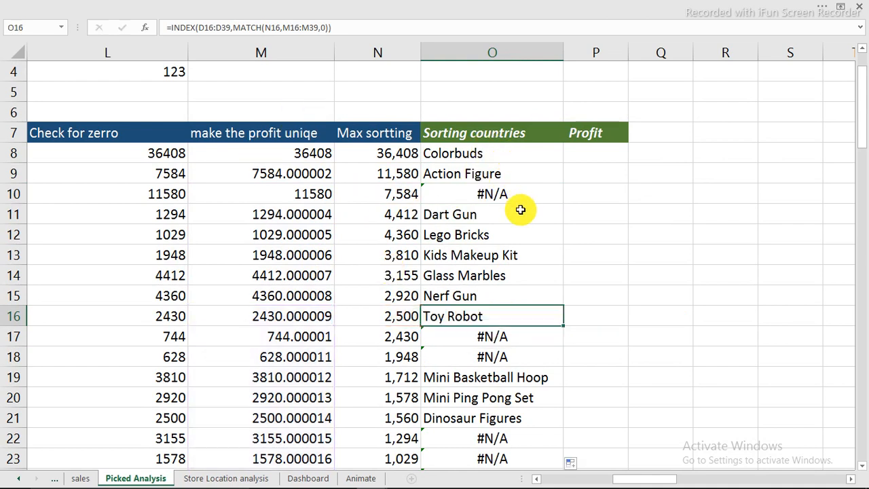
Make both ranges in O8 absolute so the formula reads =INDEX($D$8:$D$31,MATCH(N8,$M$8:$M$31,0)).
double_click(480, 154)
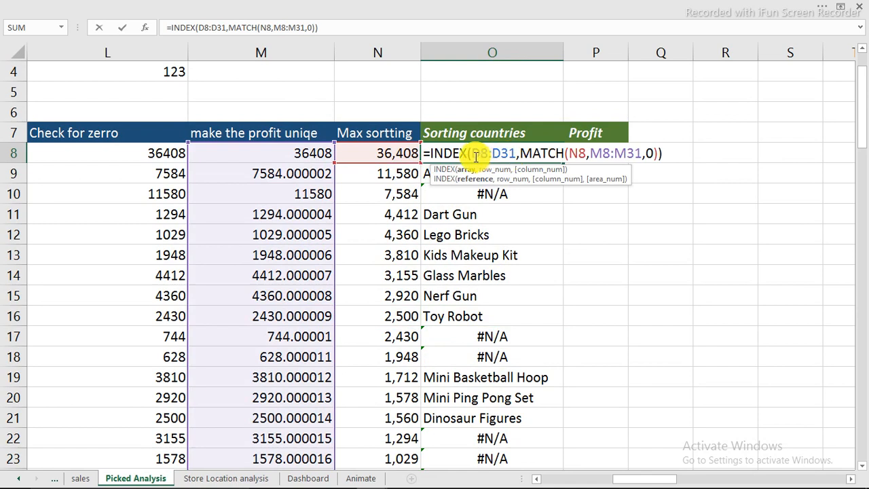
left_click_drag(472, 154, 511, 154)
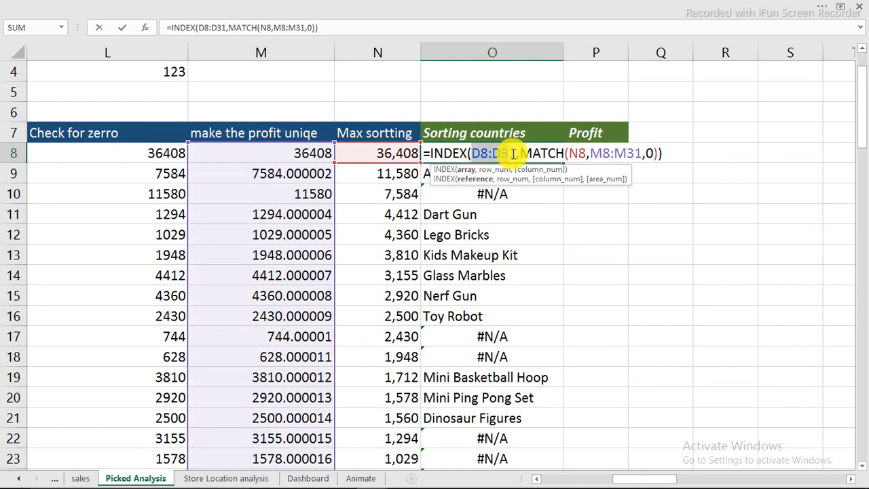
left_click_drag(589, 154, 636, 153)
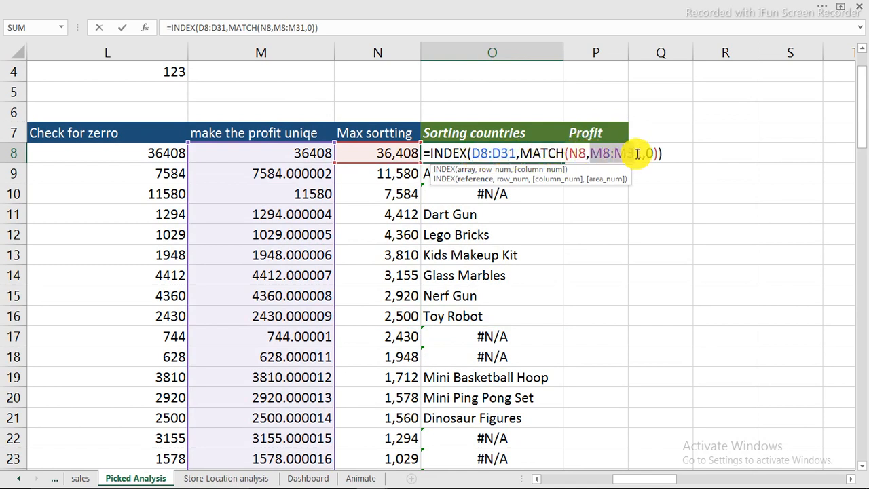
left_click(473, 154)
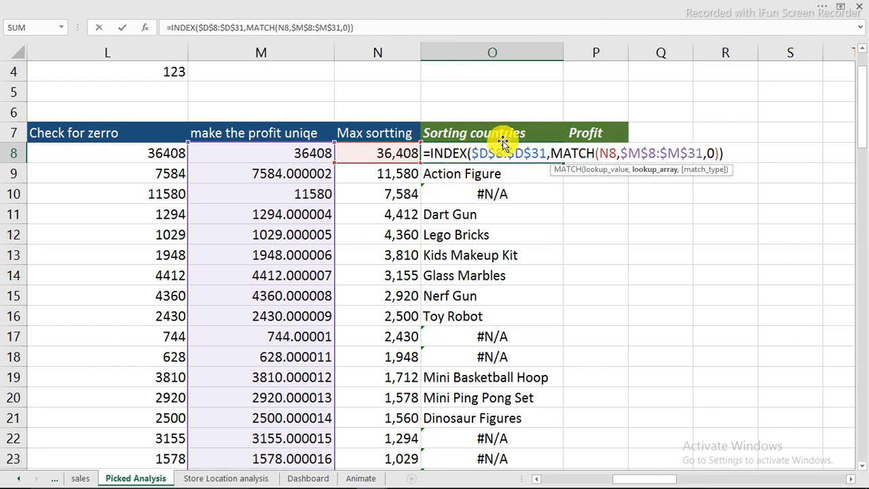
left_click(609, 153)
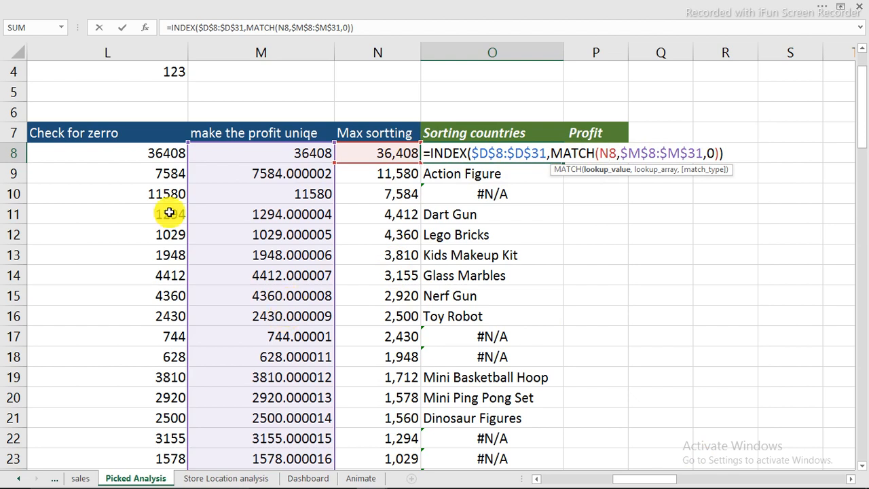
key("Return")
Refill the Sorting countries column from O8 to O31 with the absolute-reference formula and check the sorted product names.
left_click(490, 152)
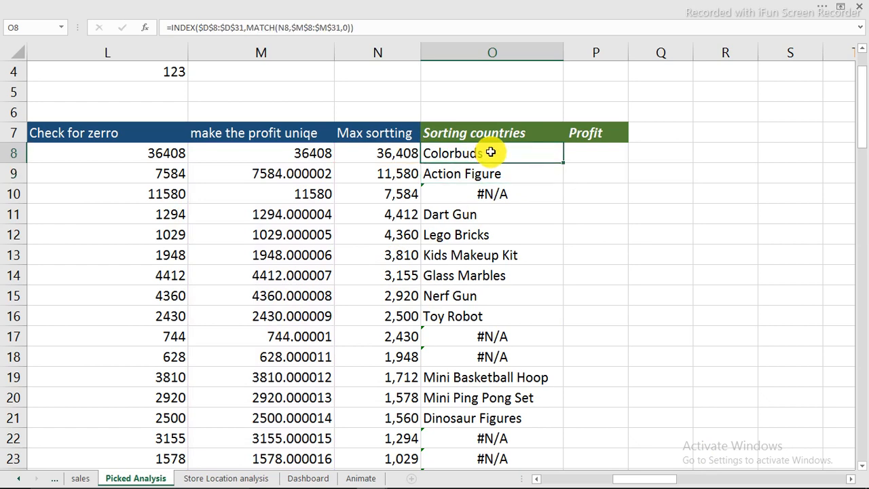
double_click(565, 163)
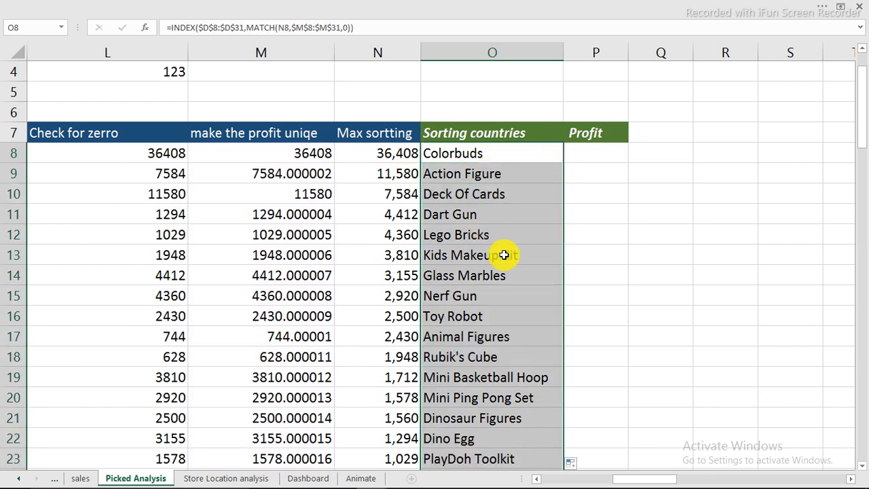
scroll(504, 255, "down", 2)
scroll(504, 255, "down", 2)
scroll(504, 252, "up", 4)
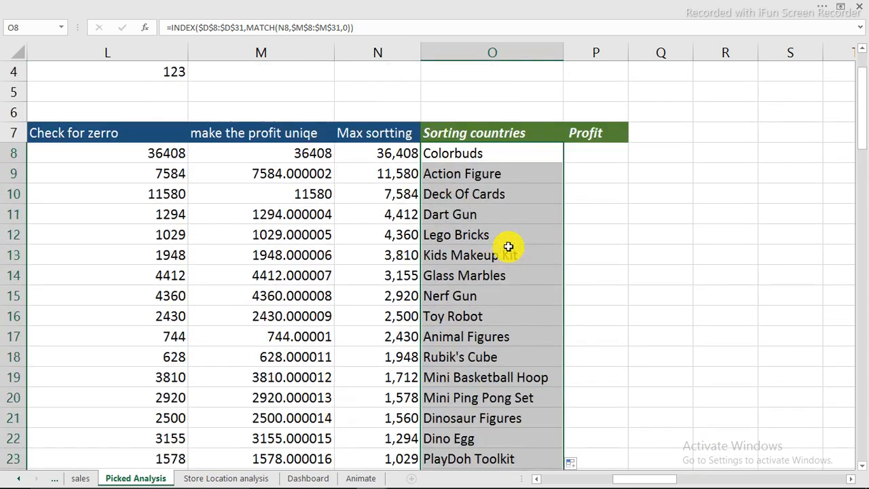
left_click(489, 154)
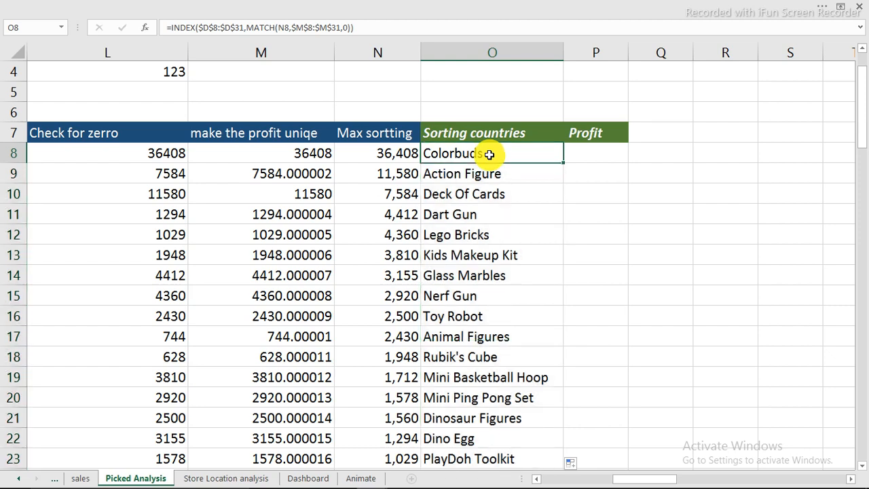
Copy the INDEX/MATCH formula text from O8 and paste it into P8 under the Profit header.
left_click(591, 152)
left_click(510, 153)
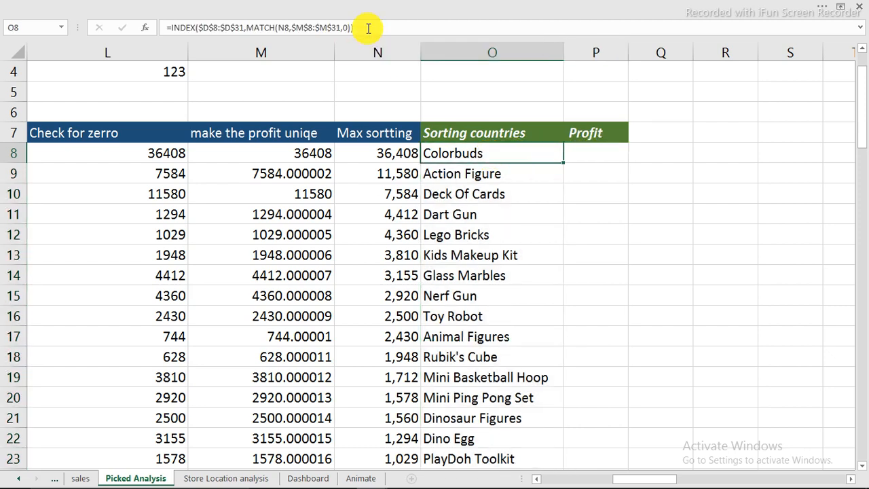
left_click_drag(368, 27, 203, 27)
right_click(204, 29)
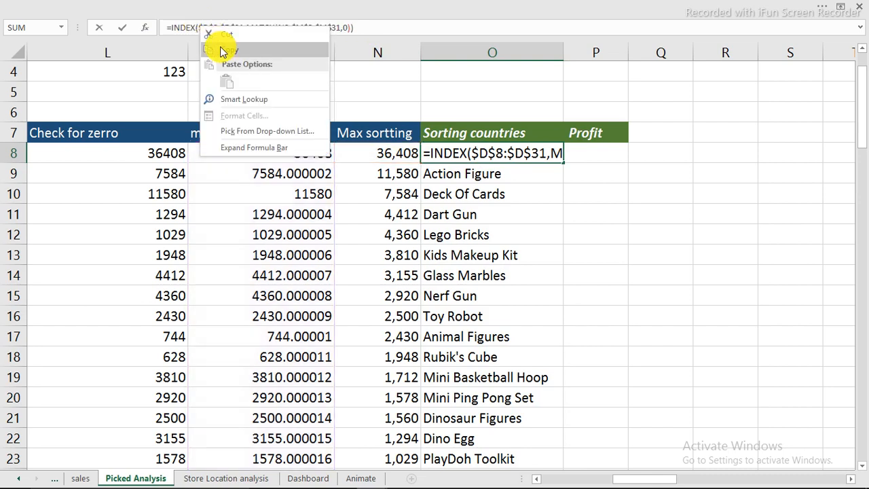
left_click(224, 50)
left_click(590, 152)
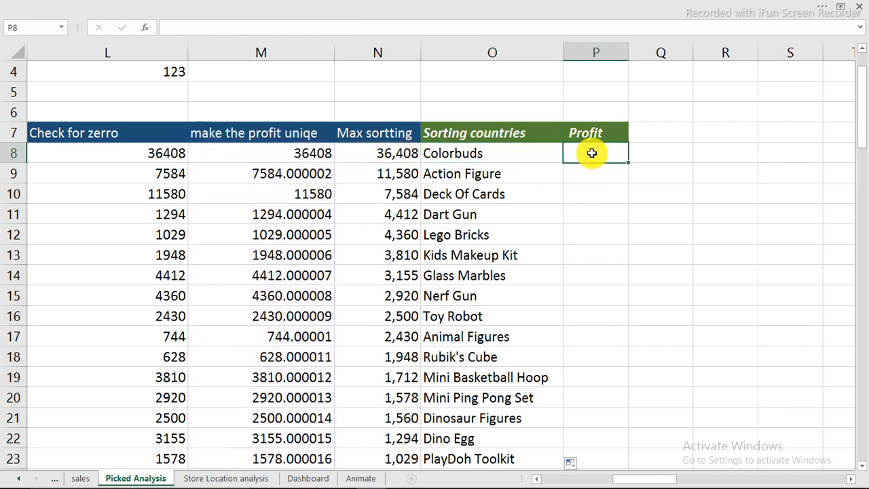
right_click(591, 154)
left_click(619, 208)
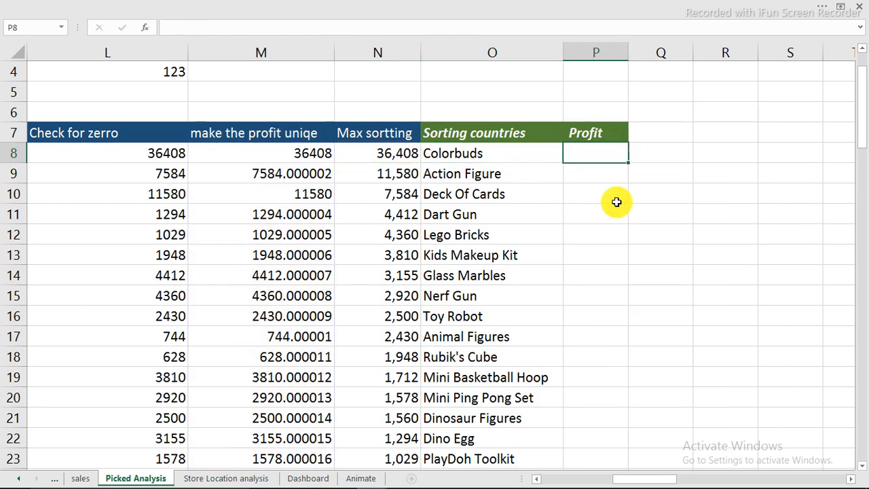
Move the INDEX range in P8 to the PivotTable's Profit column so the formula reads =INDEX($E$8:$E$31,MATCH(N8,$M$8:$M$31,0)).
double_click(606, 155)
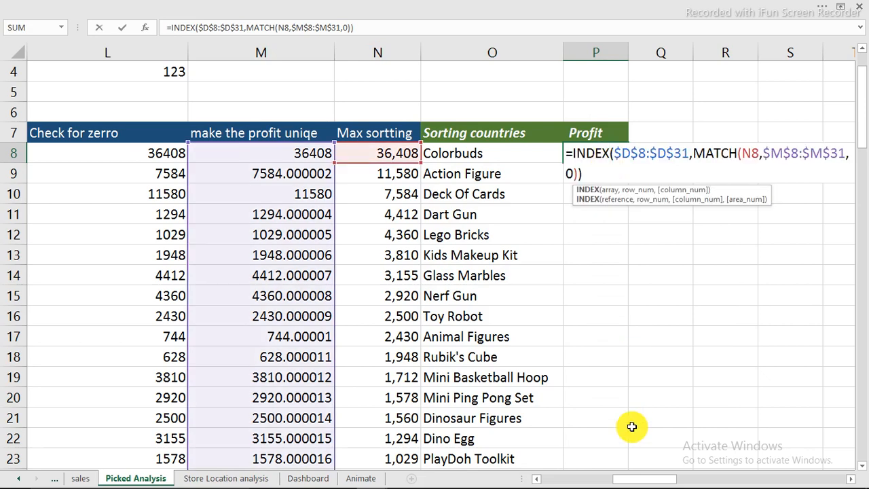
left_click_drag(604, 479, 557, 481)
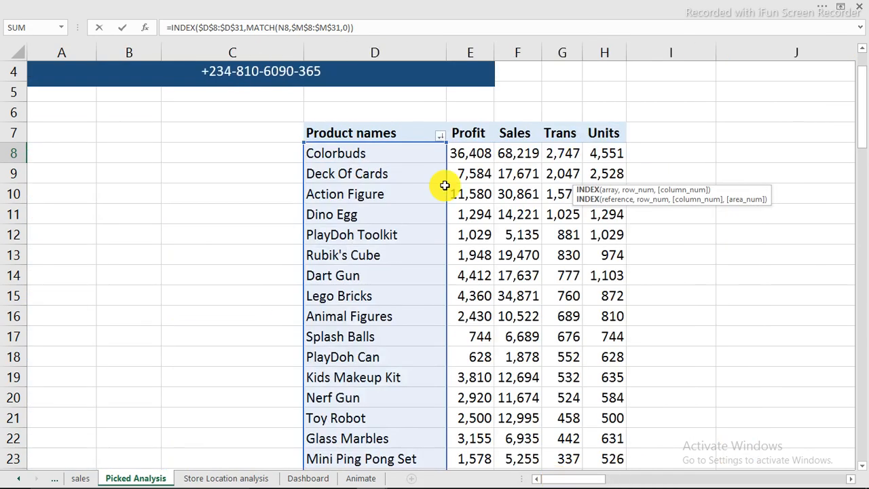
left_click_drag(408, 142, 463, 144)
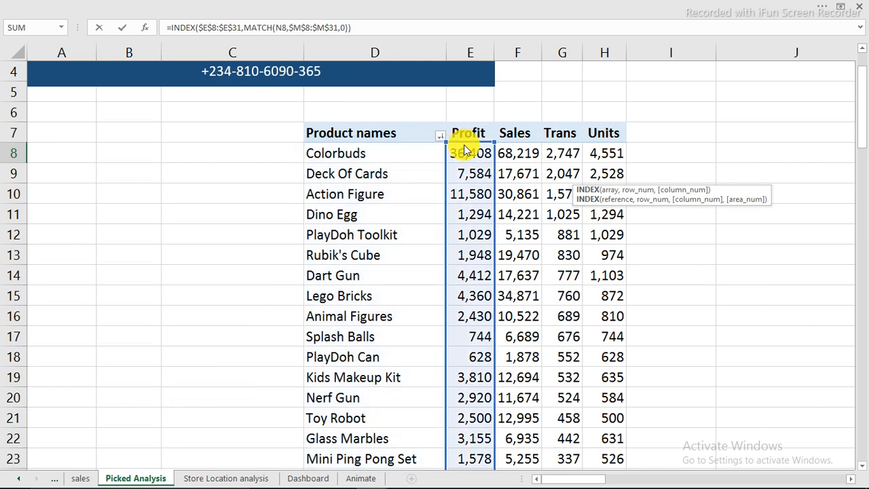
key("Return")
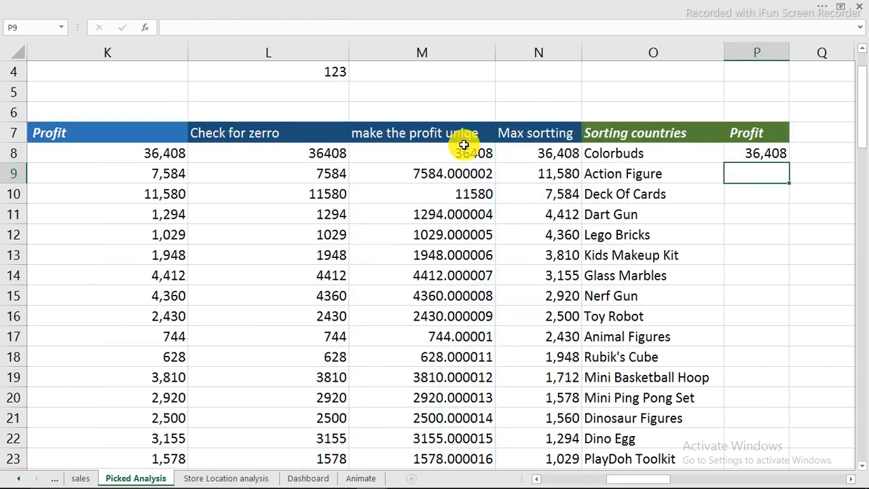
Fill the P8 formula down the sorted Profit column and compare its values with the Max sortting column.
left_click(779, 159)
double_click(787, 163)
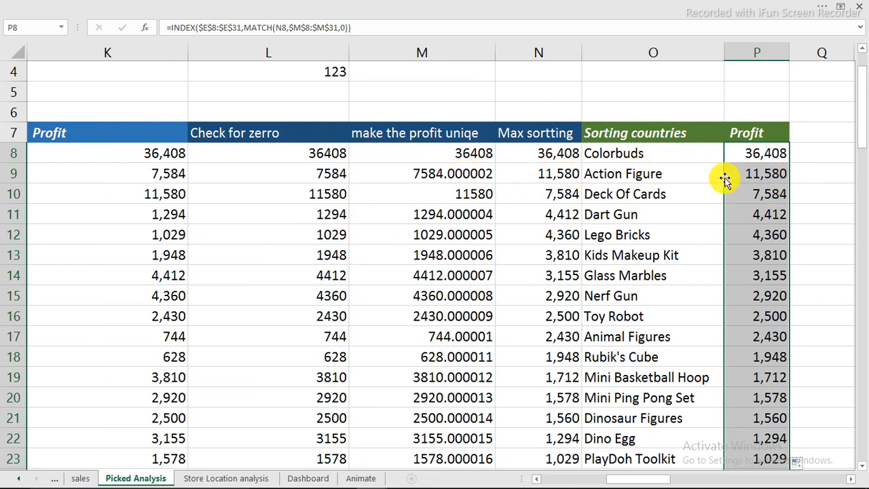
left_click(563, 172)
left_click(770, 194)
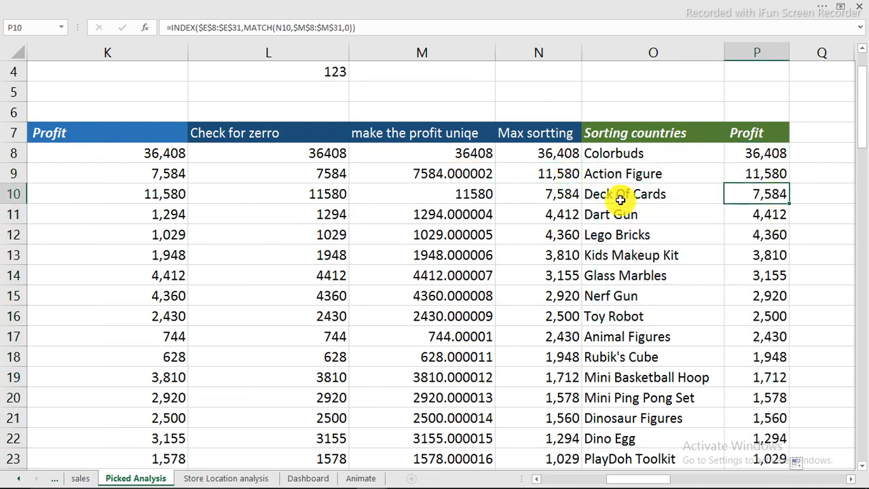
left_click(560, 191)
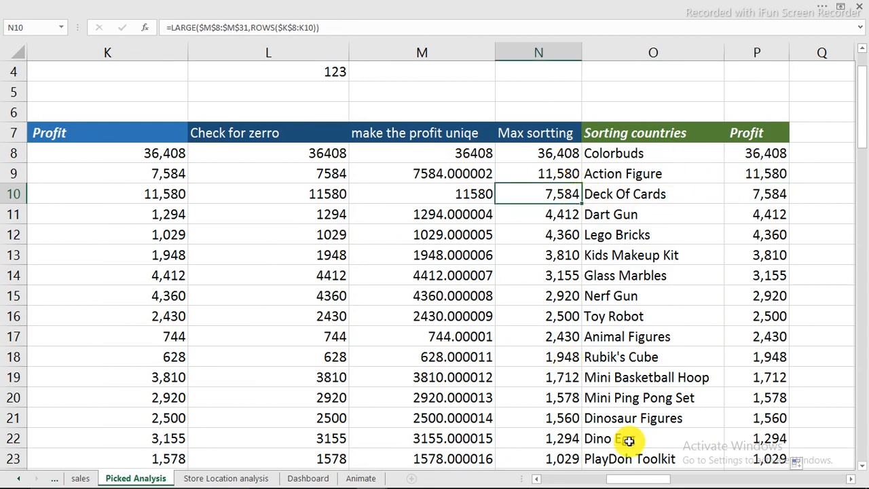
scroll(640, 475, "right", 2)
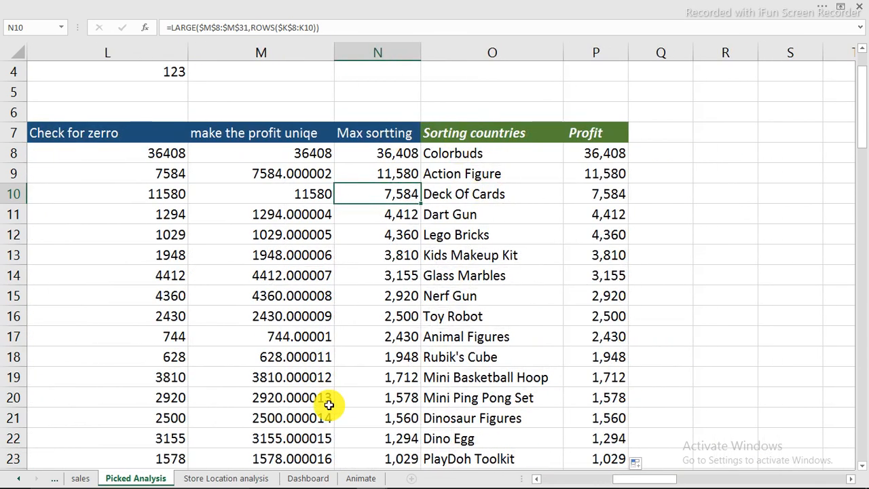
Link Dashboard cell S5 to the first sorted product with ='Picked Analysis'!O8 and fill it down to S13.
left_click(307, 478)
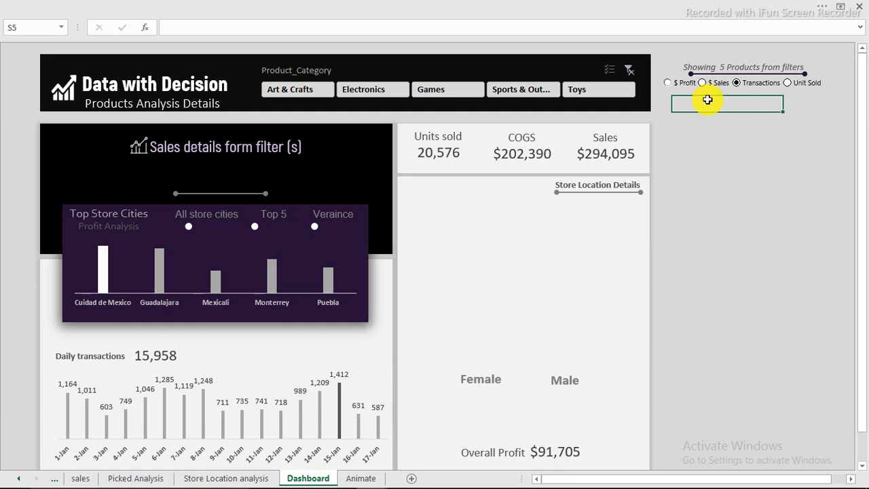
type("=")
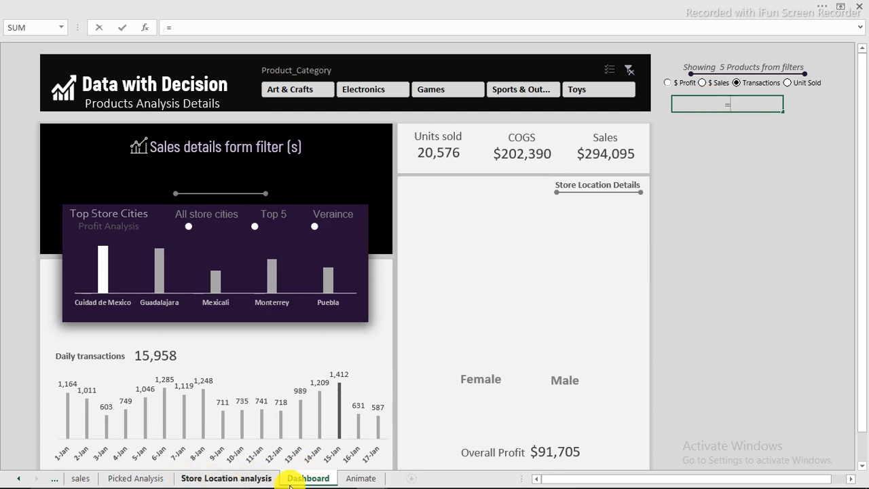
left_click(137, 478)
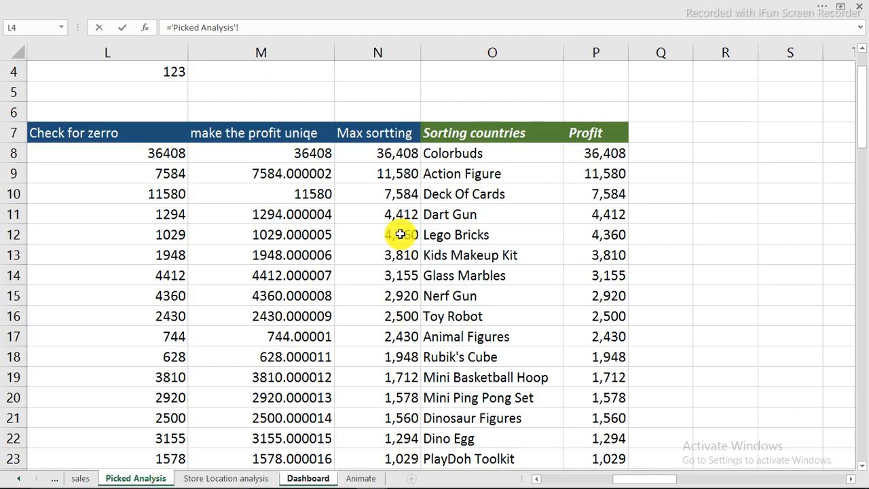
left_click(452, 155)
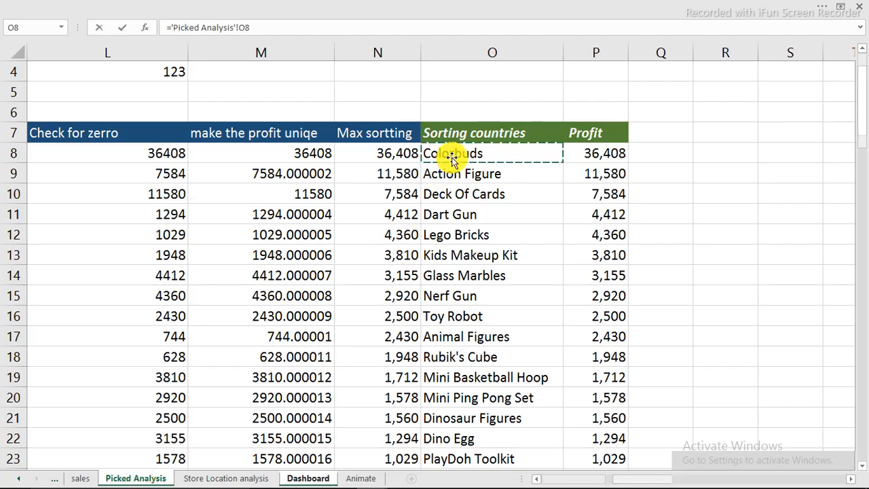
key("Return")
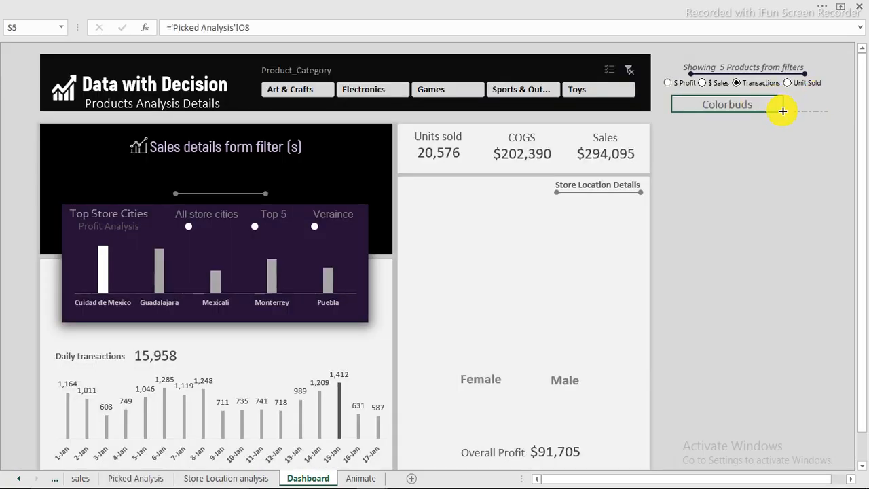
left_click_drag(771, 171, 770, 240)
Filter the dashboard by Toys, then by the Sports & Out... category, to test whether the product list responds.
left_click_drag(816, 109, 806, 203)
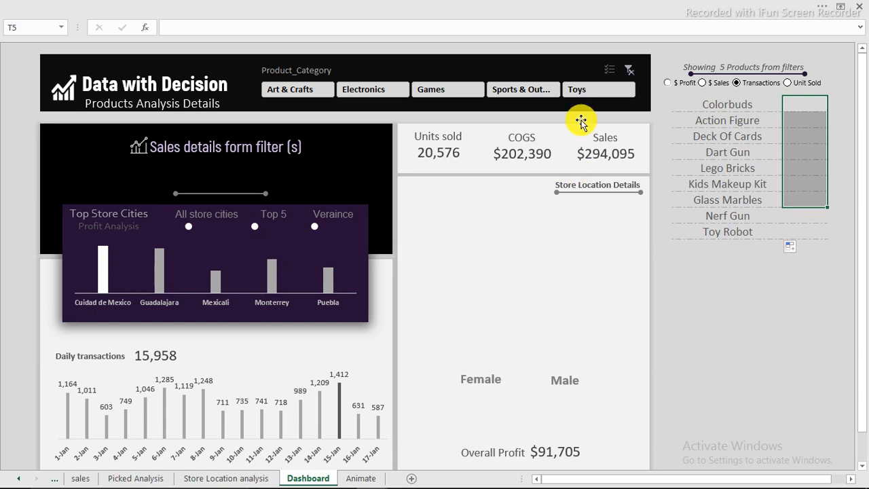
left_click(570, 89)
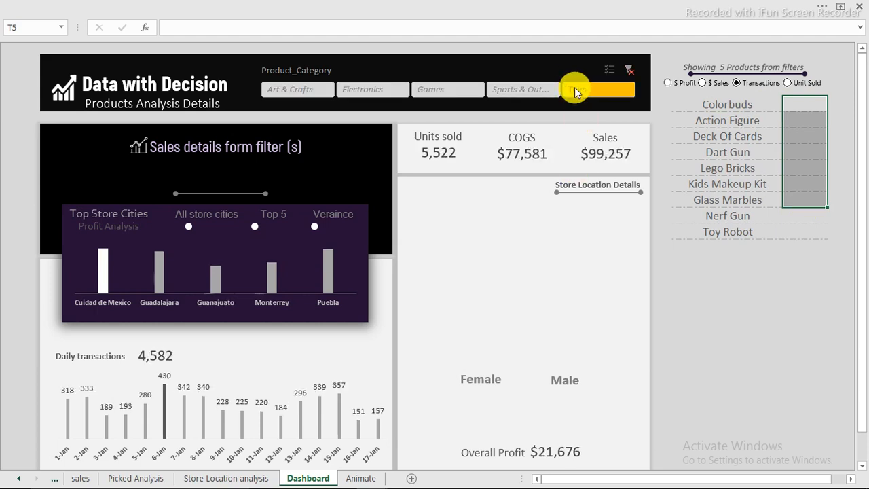
left_click(543, 88)
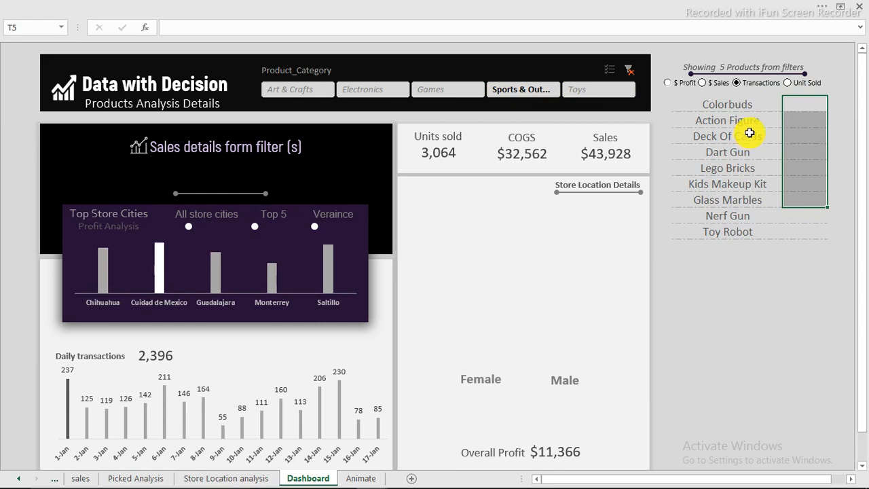
Connect the product PivotTable on Picked Analysis to the Dashboard's Product_Category slicer through Filter Connections.
left_click(150, 478)
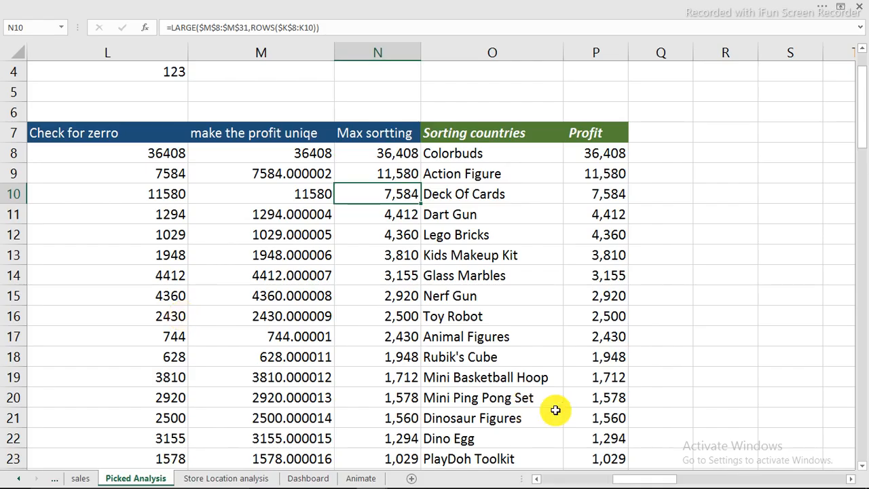
left_click_drag(629, 482, 549, 481)
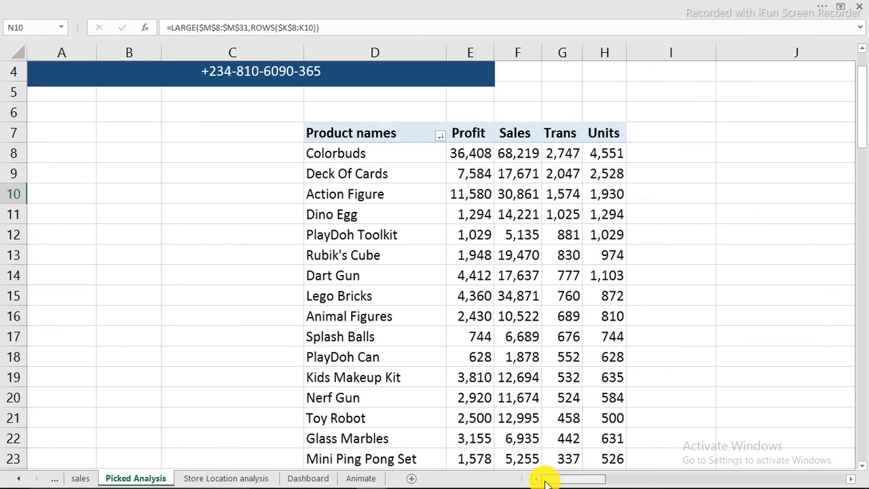
left_click(515, 206)
left_click(545, 6)
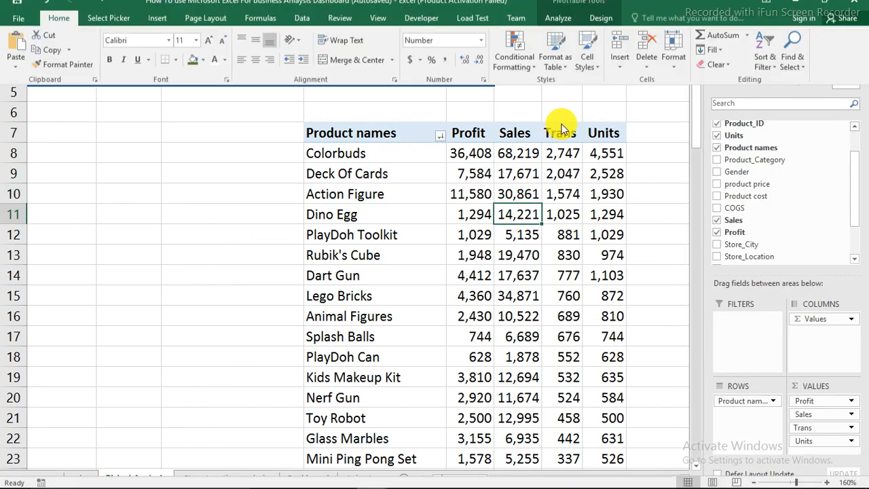
left_click(546, 30)
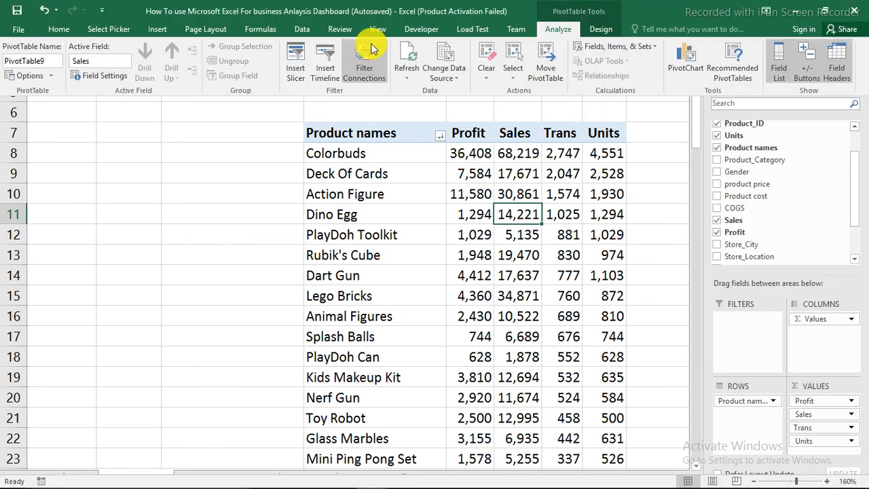
left_click(365, 62)
left_click(122, 326)
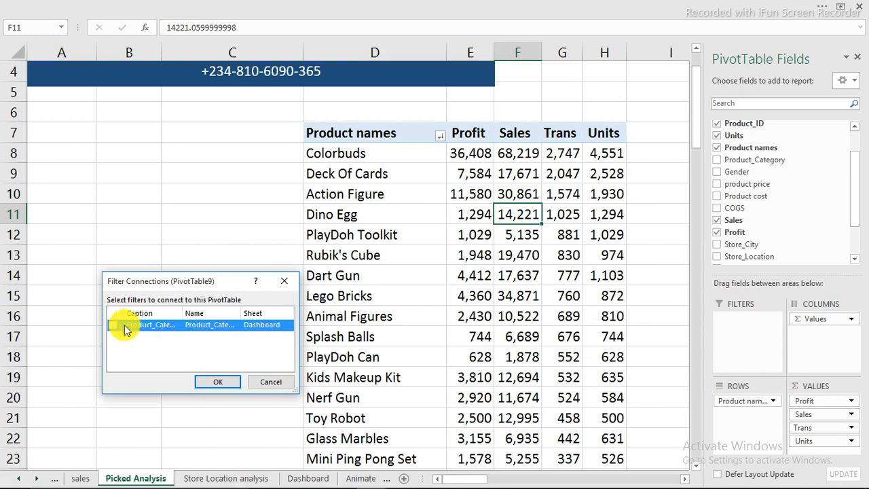
left_click(114, 325)
left_click(218, 384)
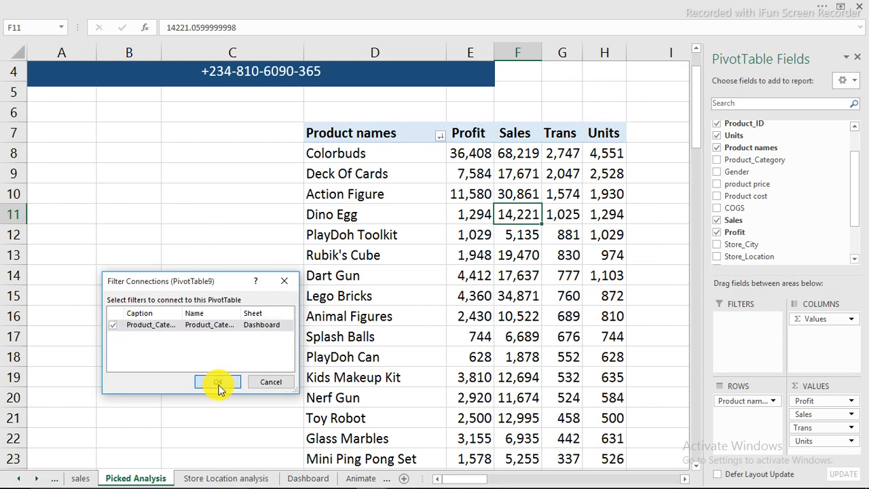
Extend the Dashboard product list by filling the S5 link formula down to S28.
left_click(320, 475)
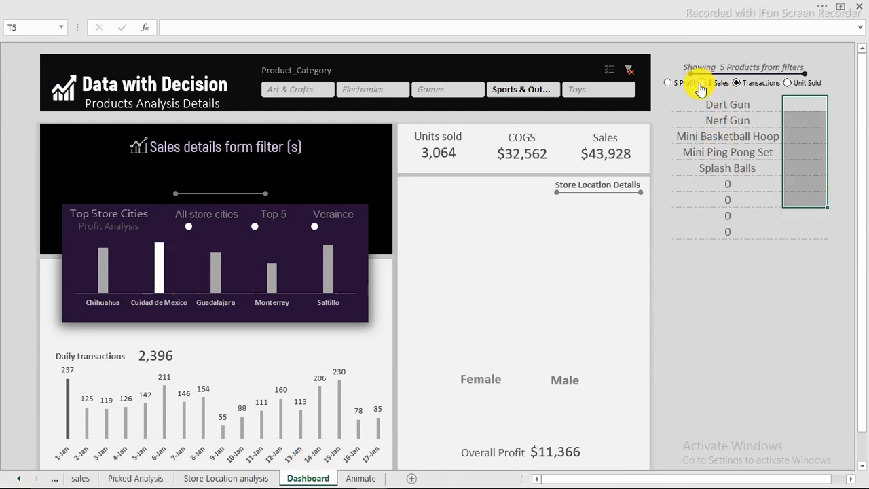
left_click(726, 105)
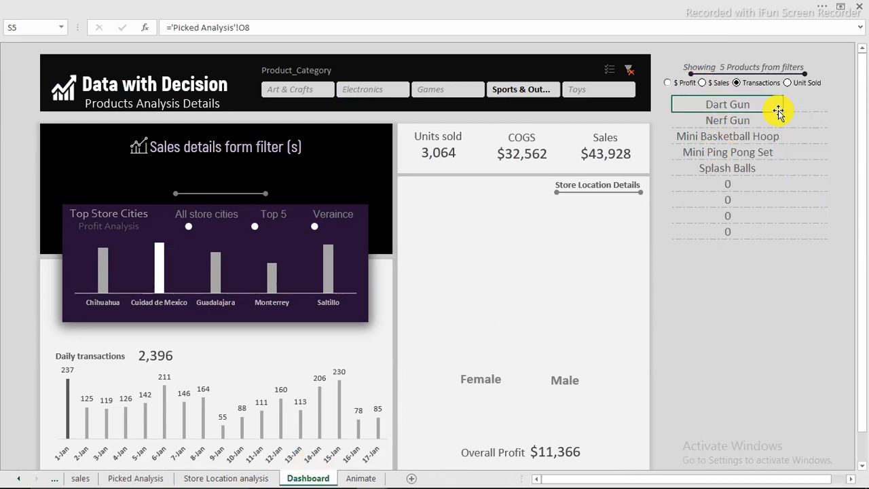
left_click_drag(783, 111, 730, 436)
key("ctrl+d")
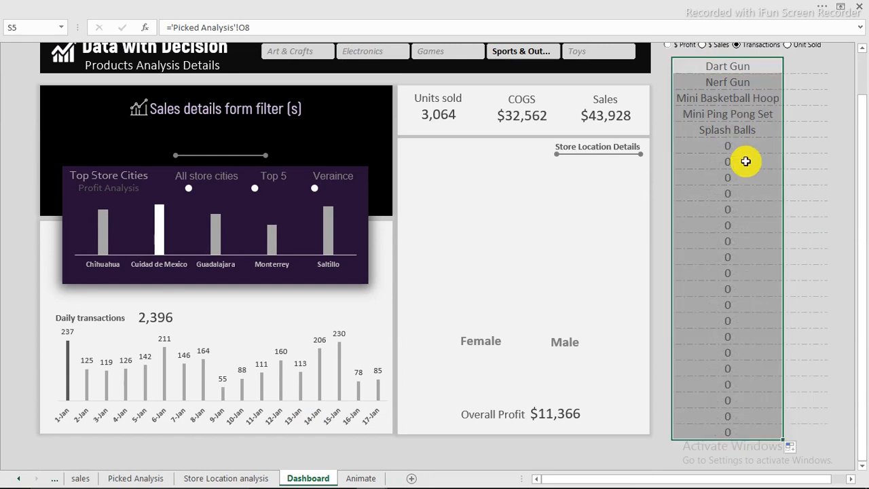
Examine the linked product cells from S10 down, clearing the category filter and reapplying Sports & Out... to compare the list.
left_click(743, 148)
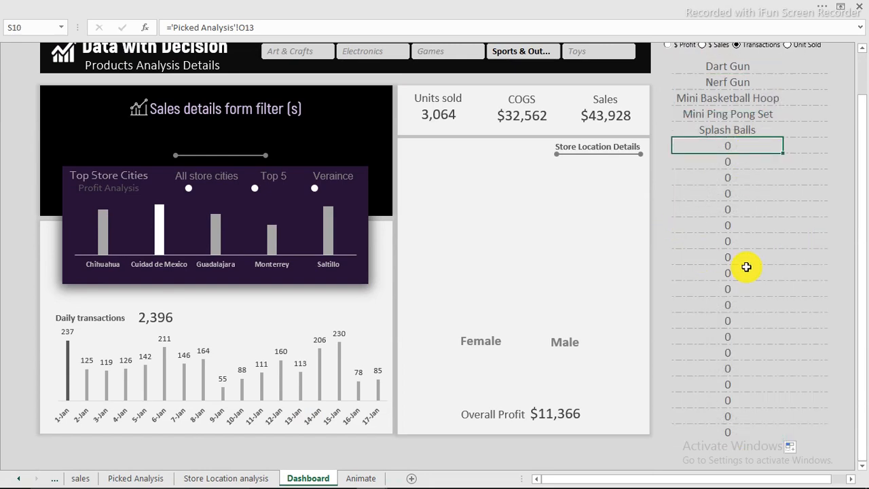
left_click(743, 233)
scroll(726, 204, "up", 1)
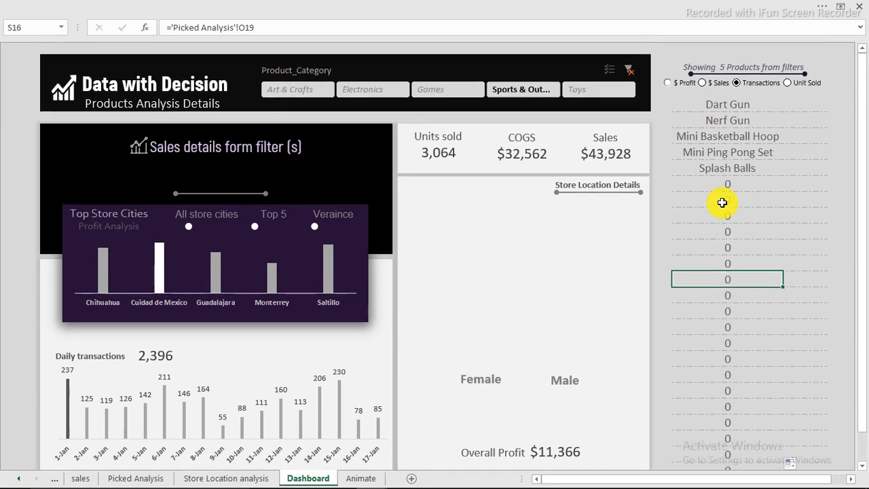
left_click(628, 70)
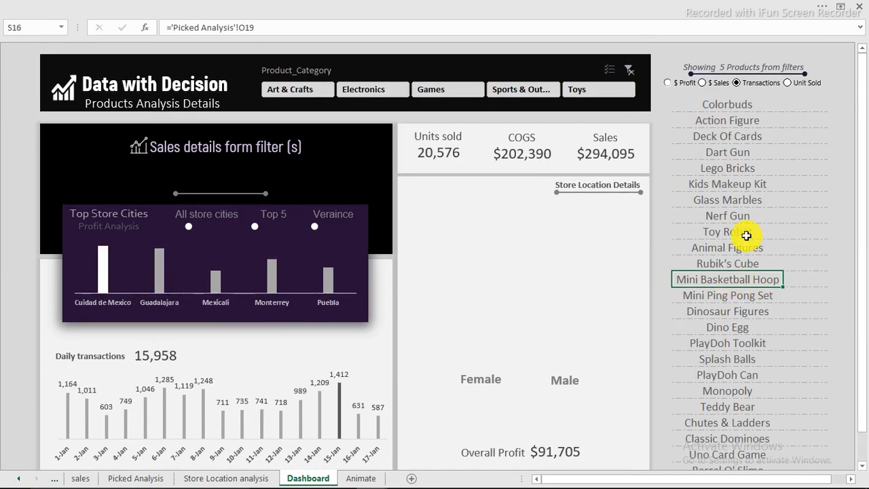
left_click(519, 90)
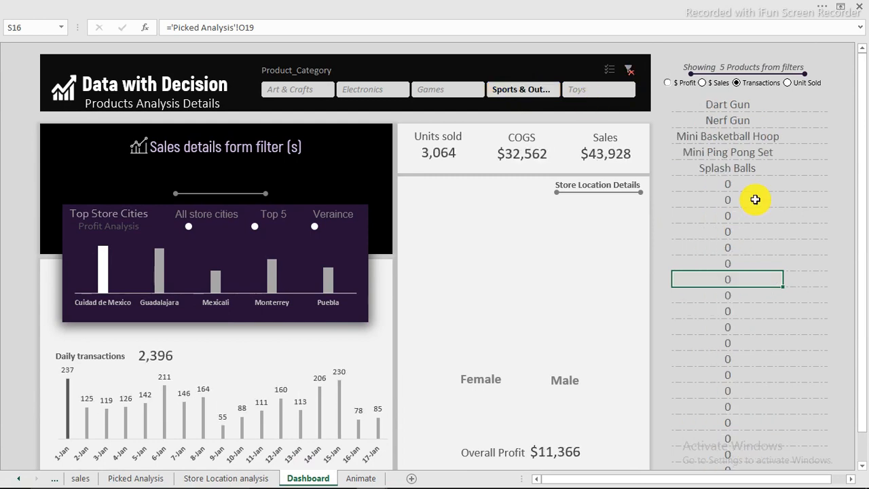
left_click_drag(748, 187, 761, 373)
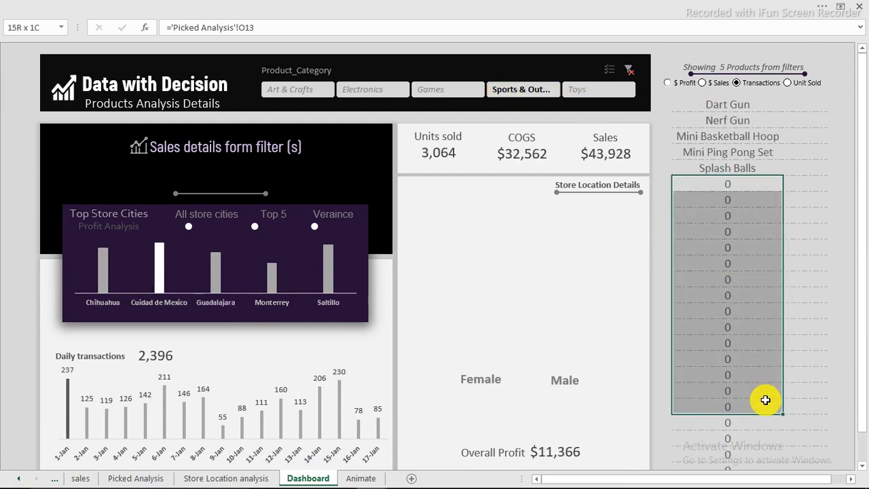
left_click(750, 185)
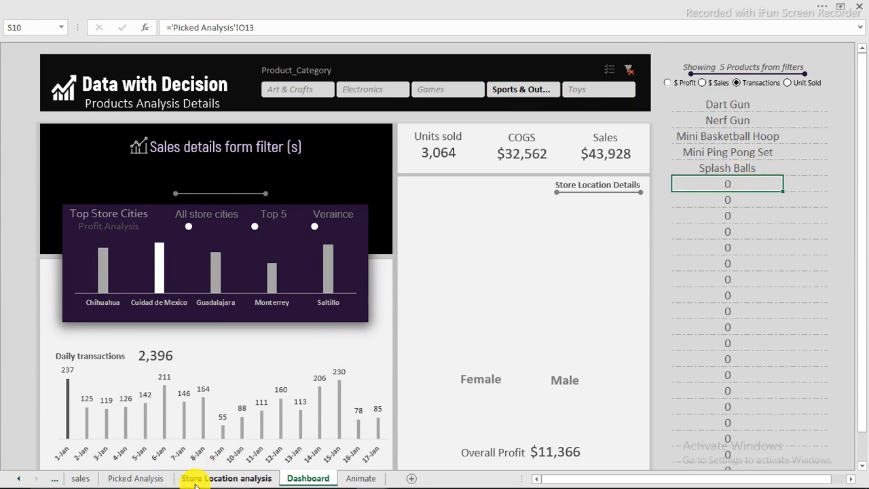
Examine the sorted product cells in column O of Picked Analysis below the listed names and compare them with the Dashboard product list.
left_click(148, 478)
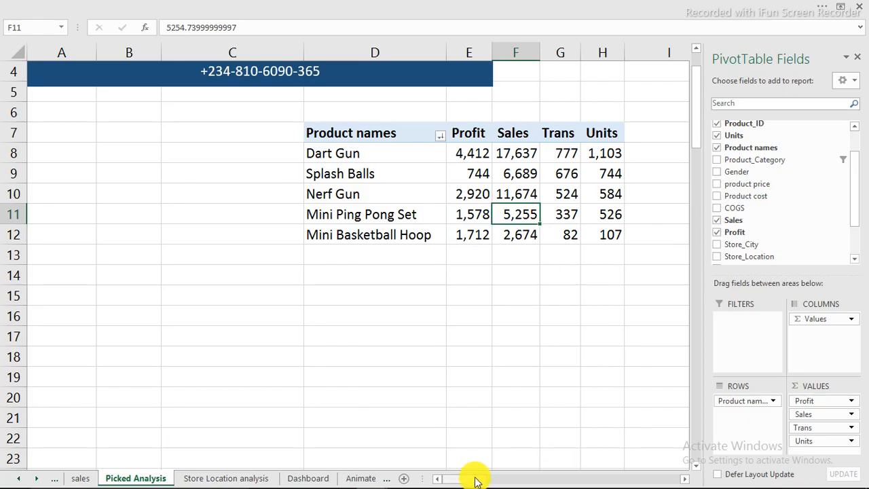
left_click_drag(484, 477, 538, 480)
left_click(324, 154)
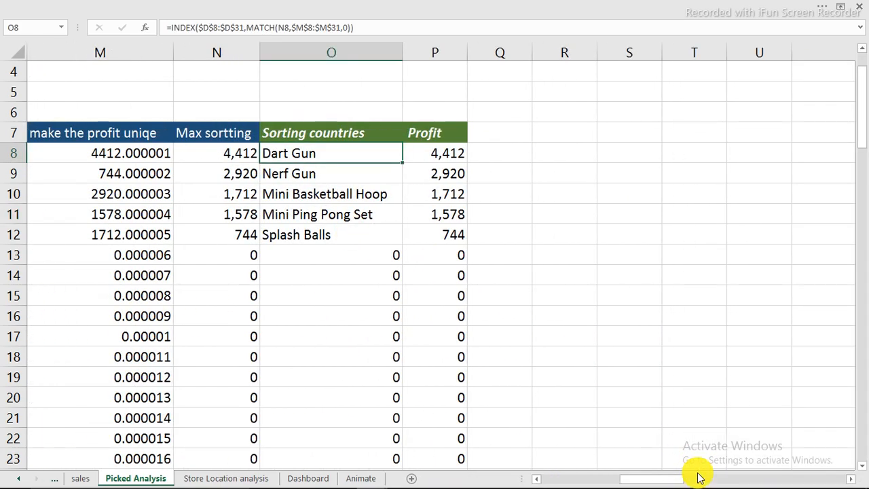
left_click_drag(331, 244, 326, 417)
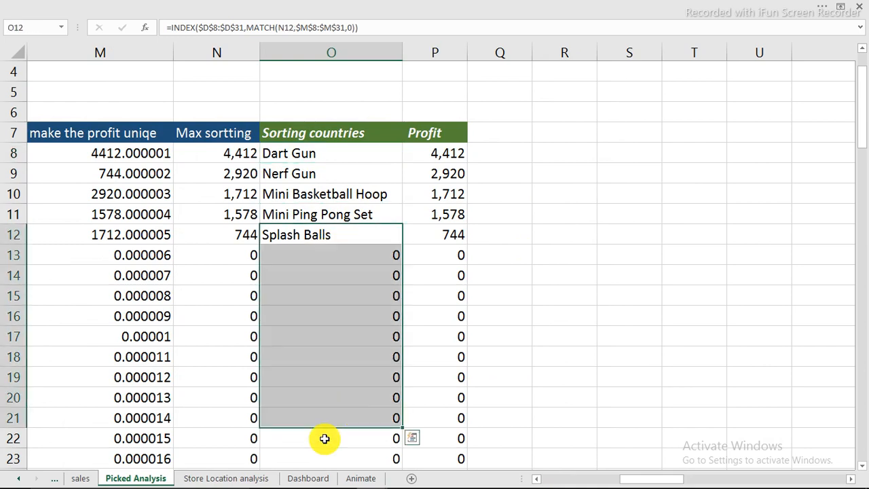
left_click(307, 478)
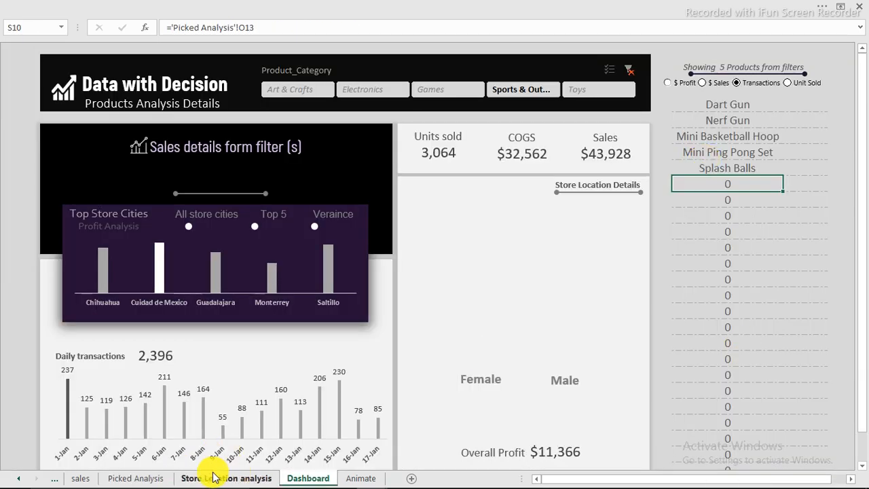
left_click(136, 478)
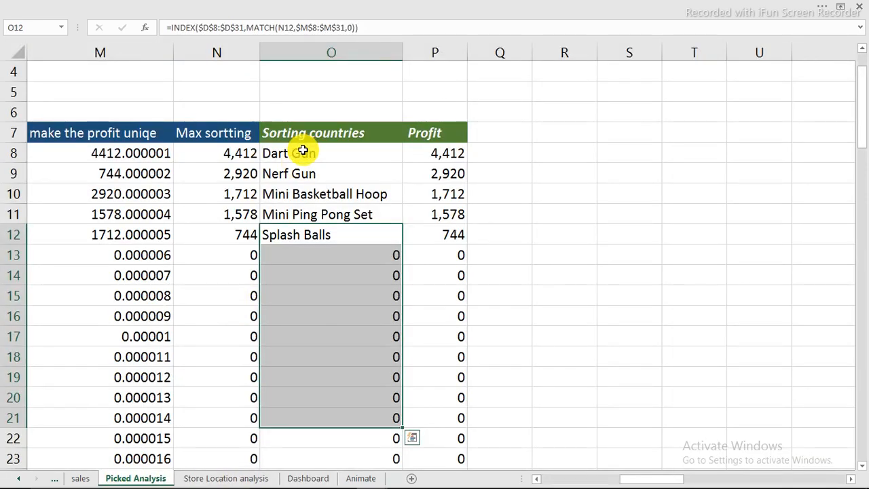
Wrap the product lookup in O8 of Picked Analysis in an IF: =IF(N8<1,"",INDEX($D$8:$D$31,MATCH(N8,$M$8:$M$31,0))).
left_click(300, 147)
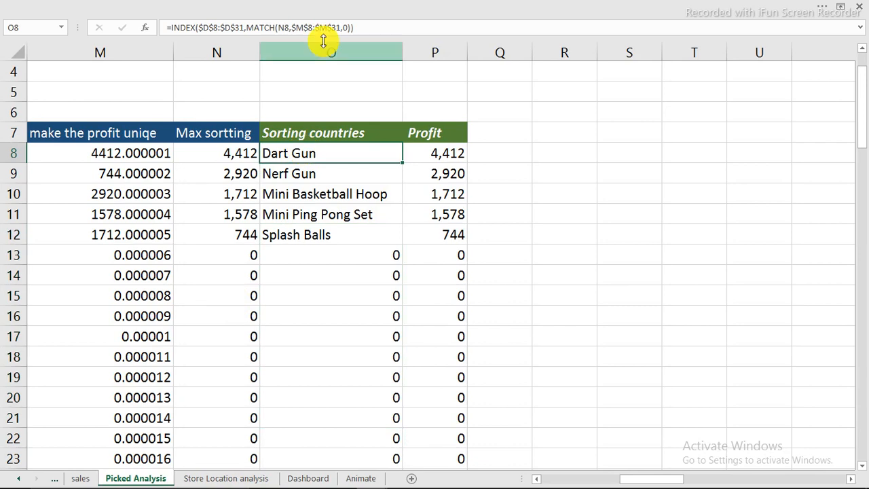
left_click(171, 28)
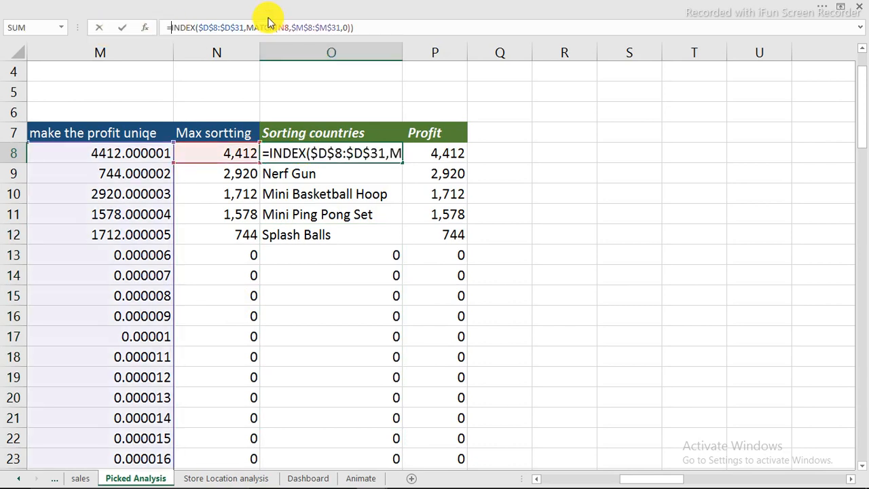
type("IF(")
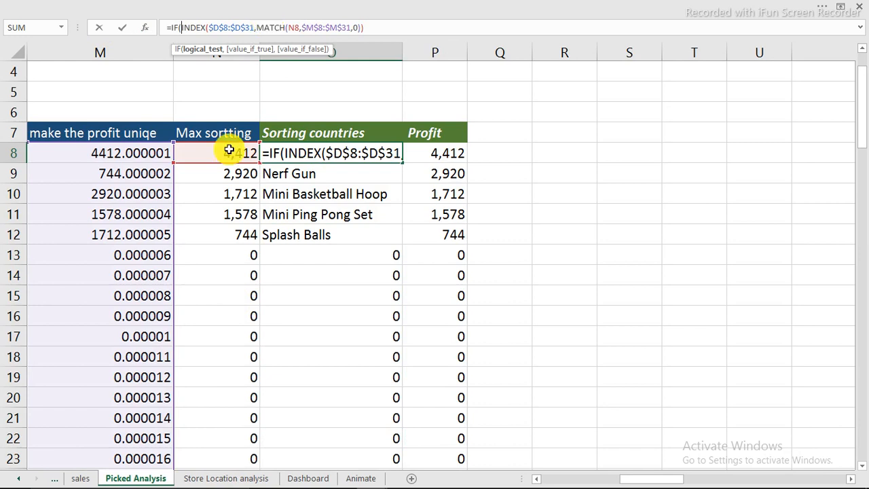
left_click(227, 150)
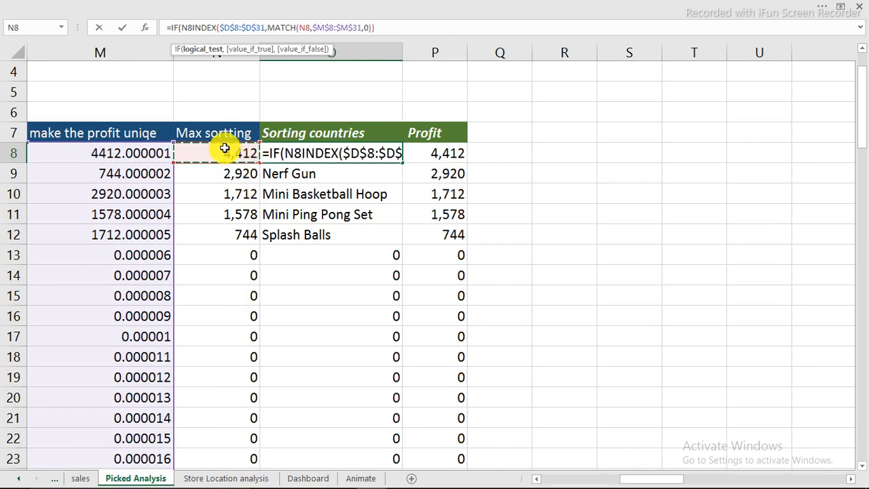
type("<")
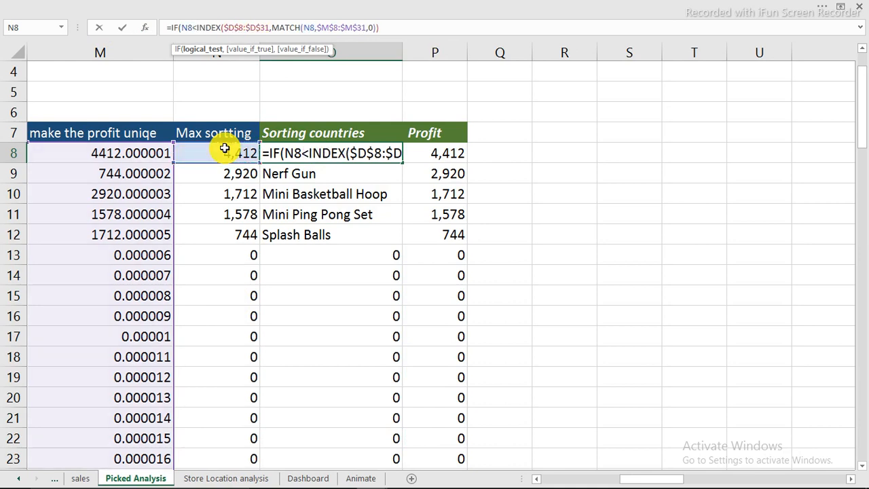
type("1,")
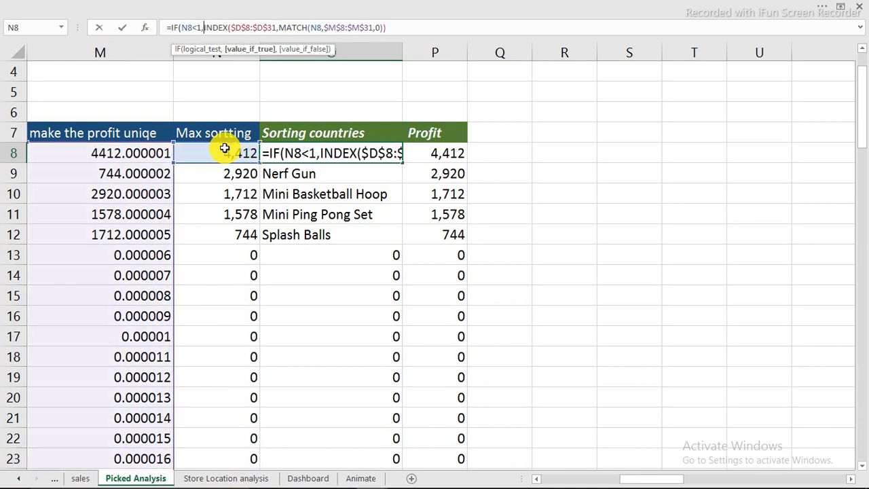
type("\"\"")
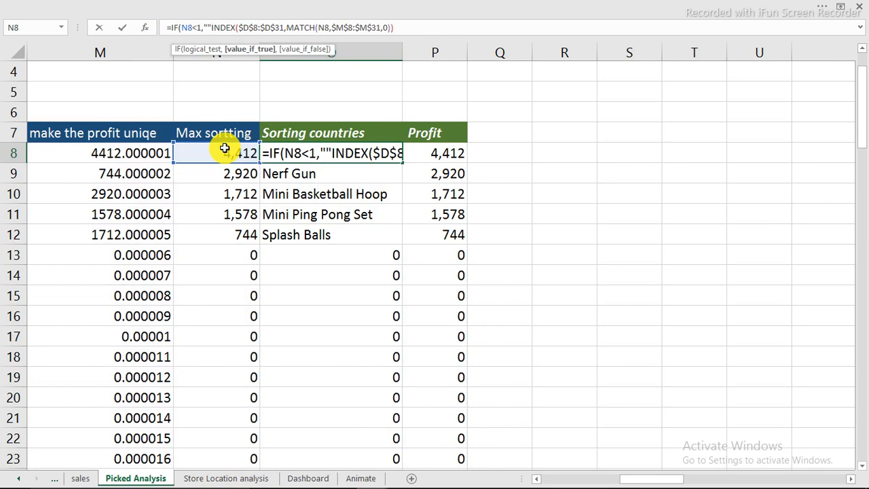
type(",")
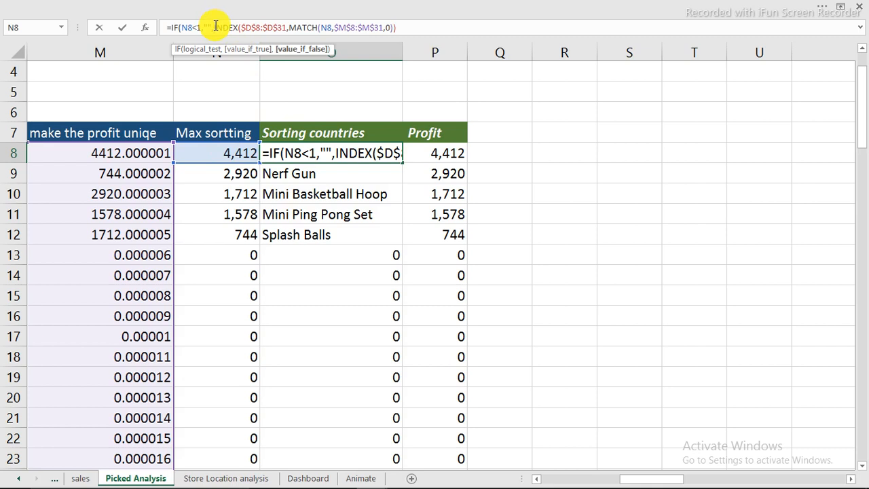
left_click_drag(214, 28, 397, 27)
left_click(401, 27)
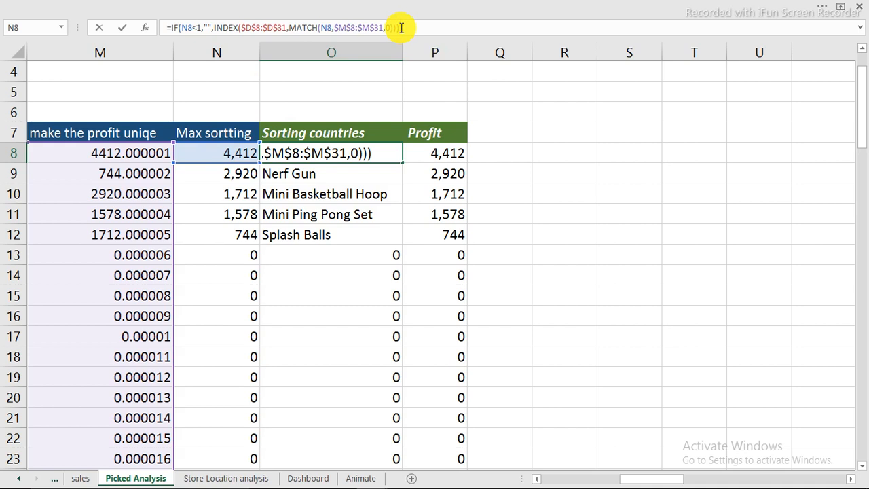
key("Return")
Fill the updated O8 product formula down to O31.
left_click(356, 151)
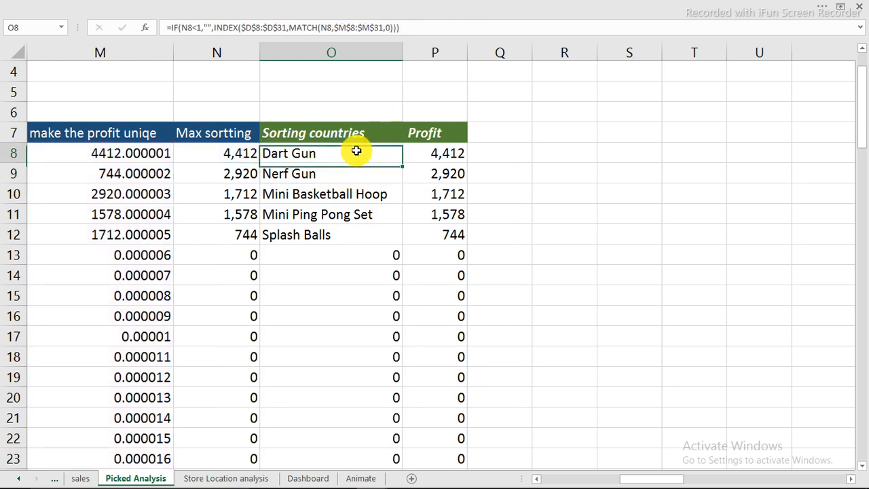
double_click(403, 164)
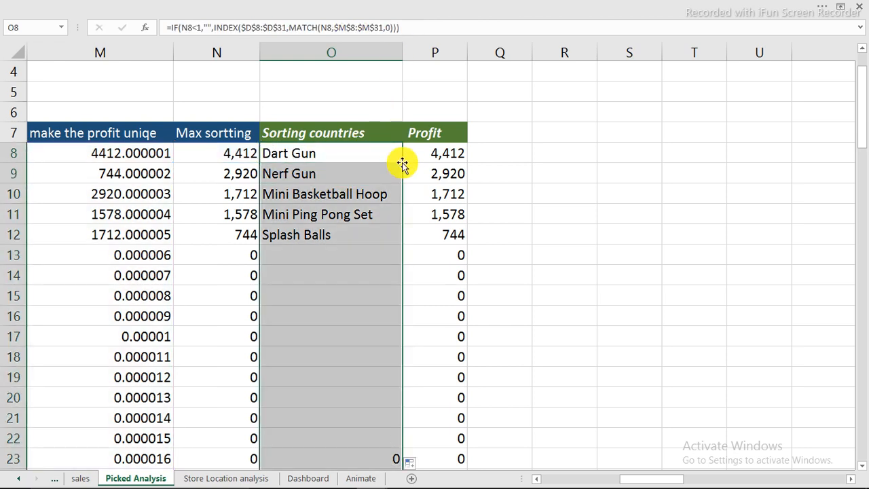
scroll(393, 213, "down", 2)
scroll(393, 214, "down", 1)
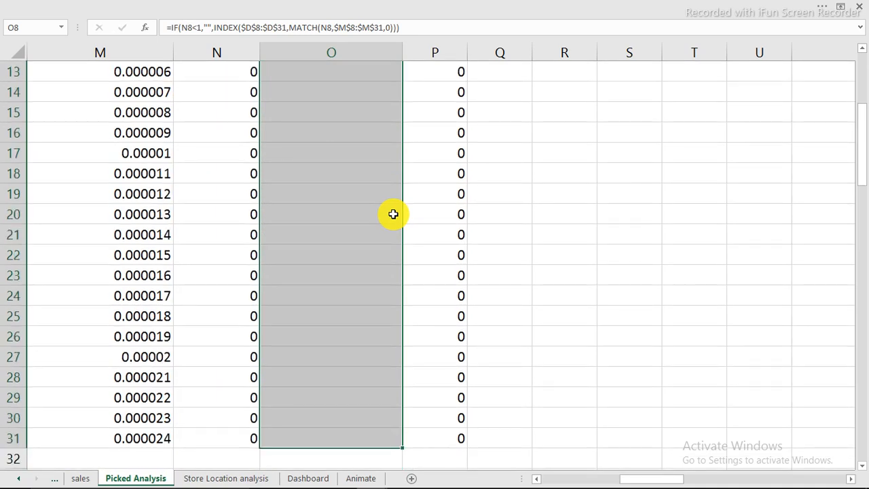
scroll(393, 213, "up", 3)
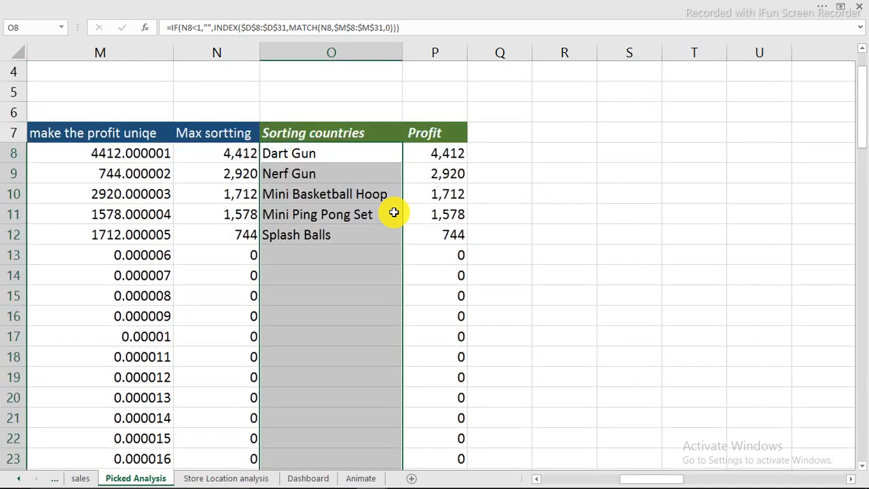
Copy the IF(N8<1,"" portion of the O8 formula and leave the cell without changing it.
left_click(442, 152)
left_click(342, 157)
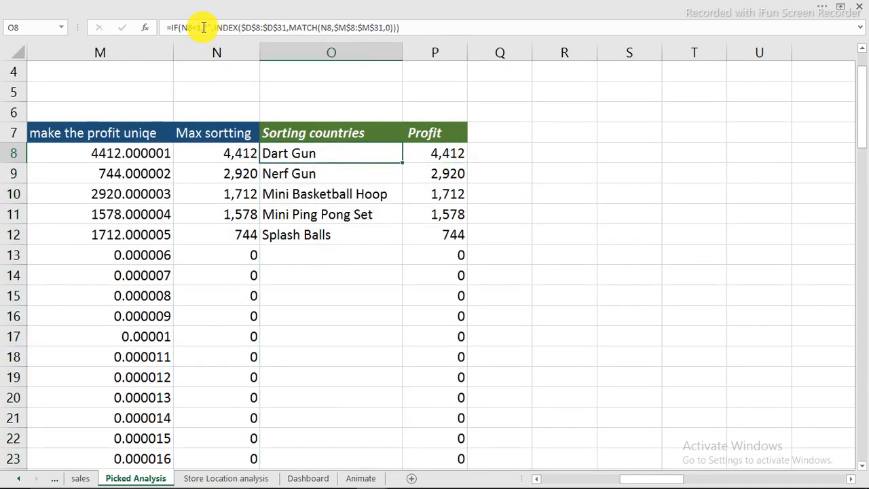
left_click(428, 153)
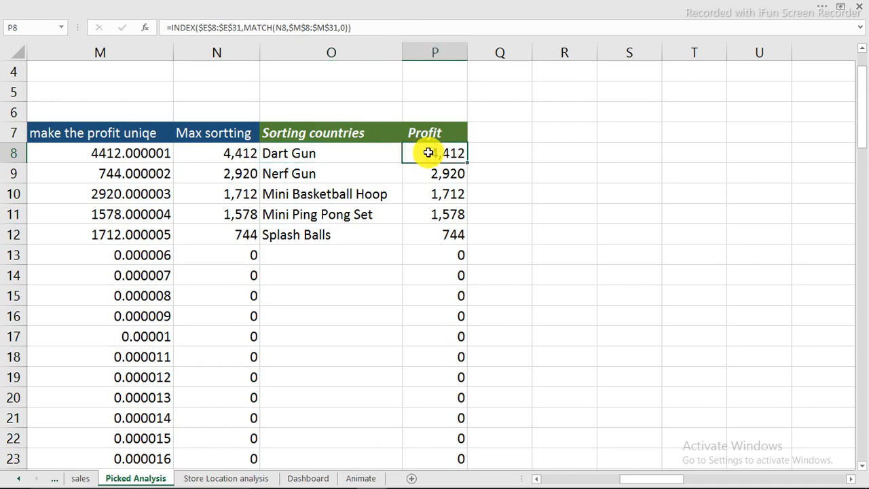
left_click(351, 157)
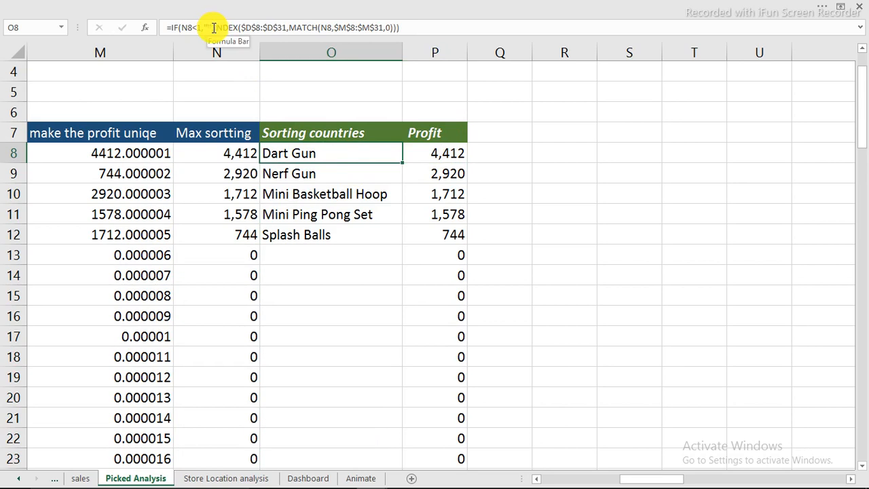
left_click_drag(213, 27, 173, 29)
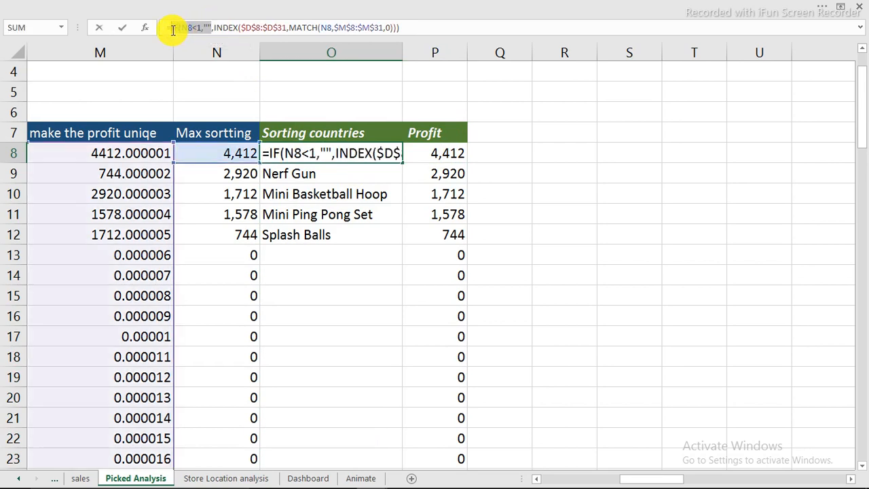
right_click(173, 30)
left_click(196, 56)
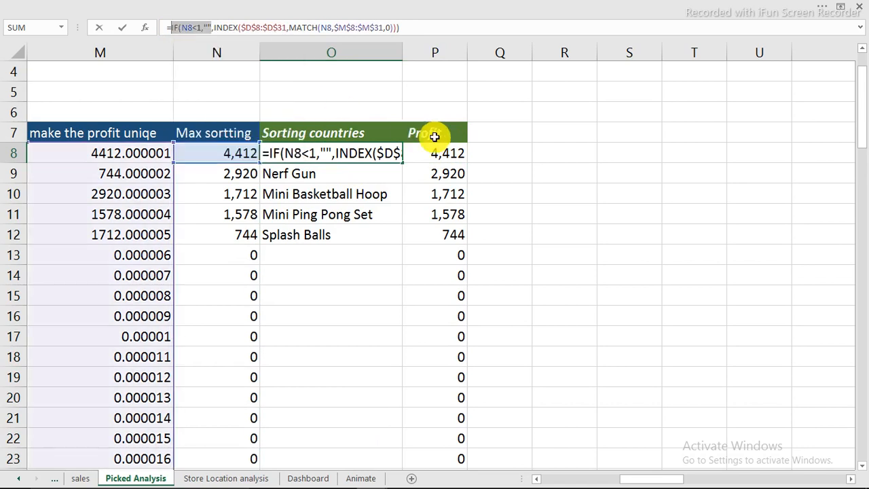
key("Escape")
Change the profit formula in P8 to =IF(N8<1,"",INDEX($E$8:$E$31,MATCH(N8,$M$8:$M$31,0))) and fill it down the Profit column.
left_click(446, 148)
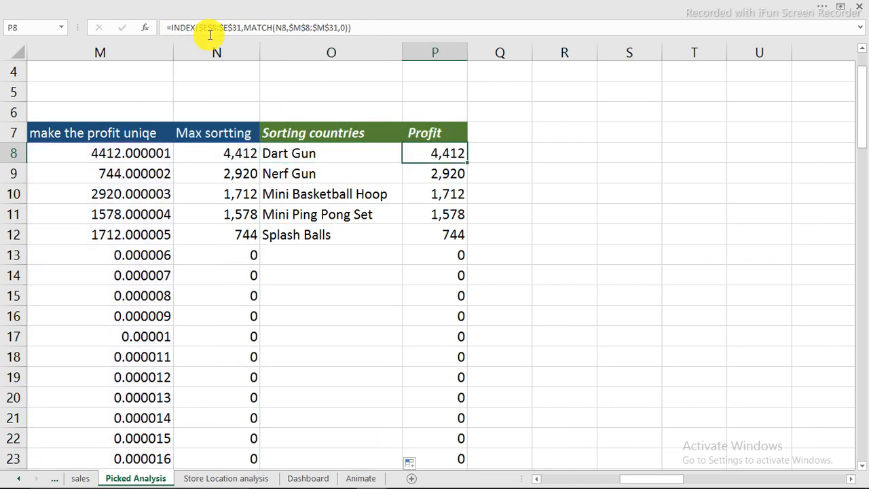
left_click(171, 27)
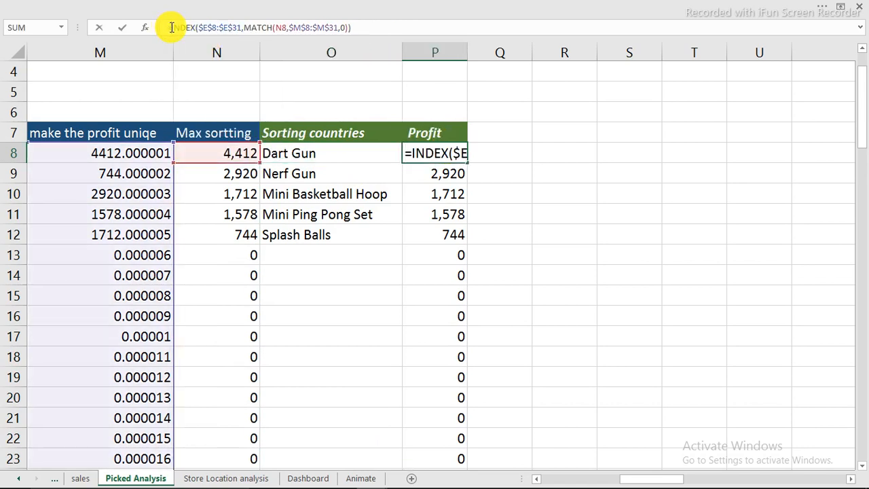
type("IF(N8<1,\"\"")
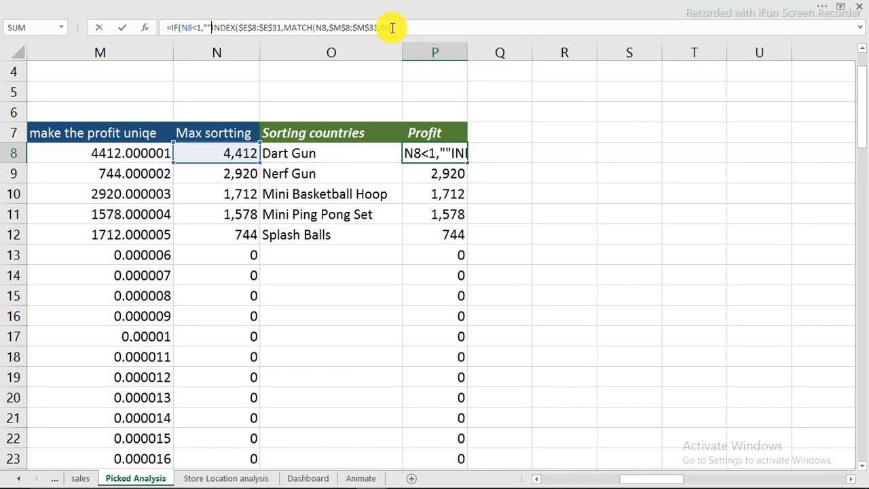
left_click(415, 27)
type(")")
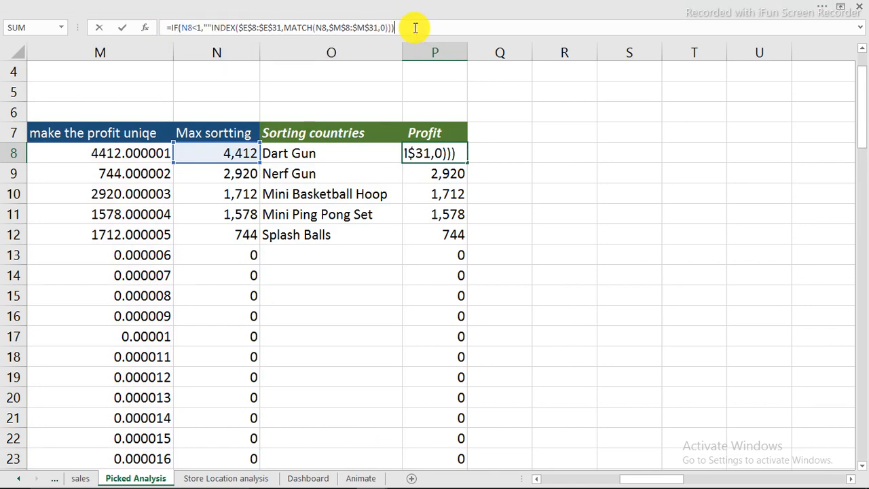
key("Return")
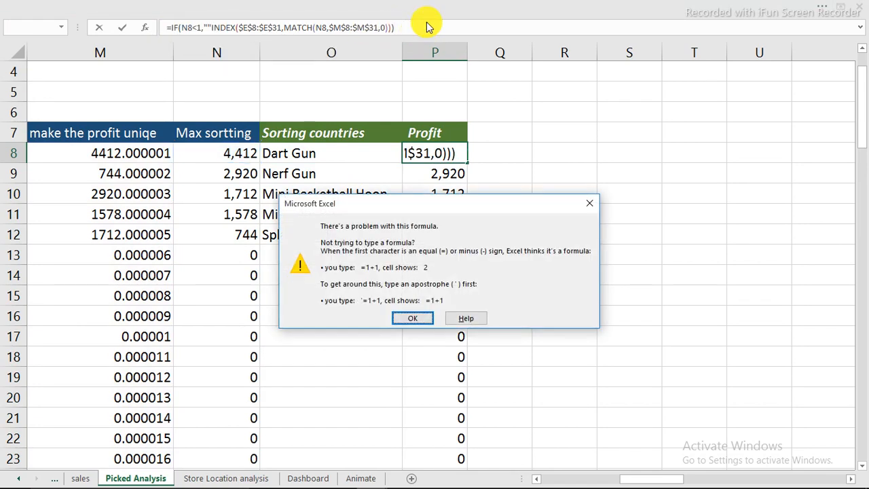
left_click(413, 318)
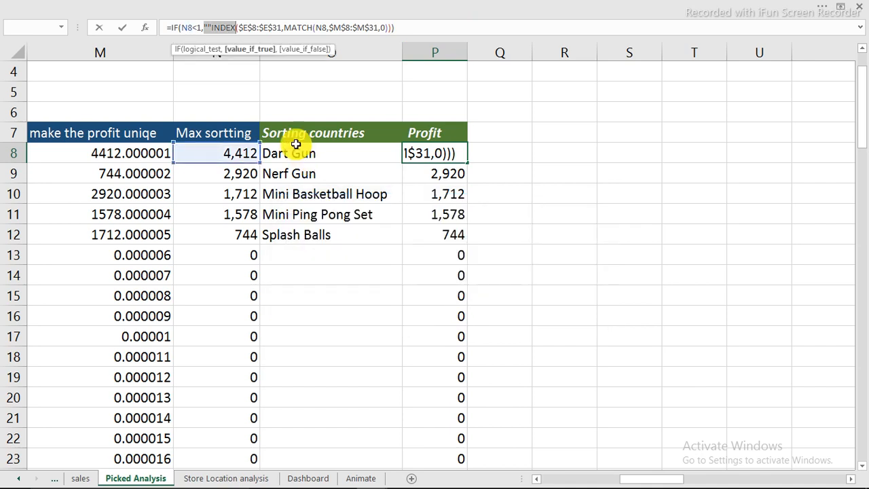
left_click(213, 27)
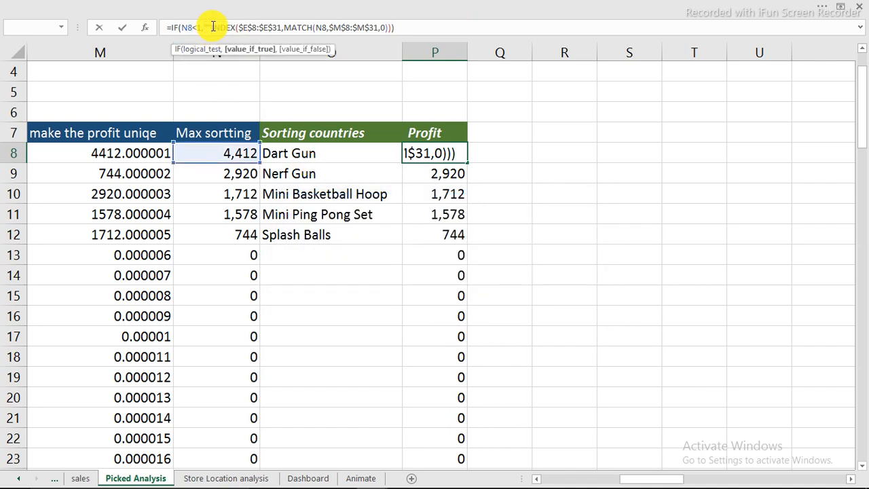
type(",")
key("Return")
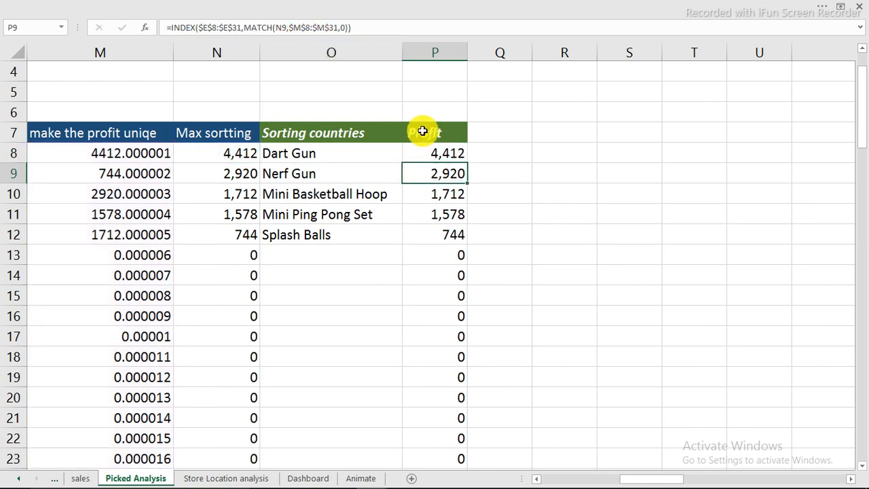
left_click(438, 154)
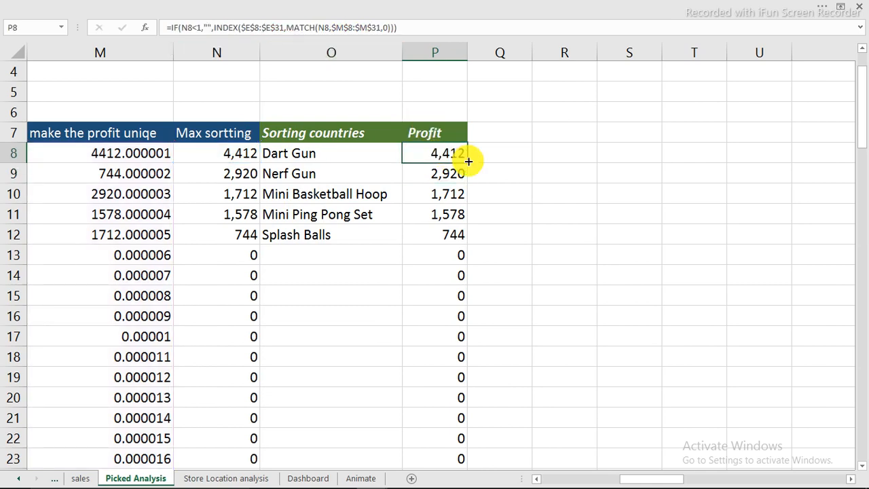
double_click(468, 161)
Clear the Product_Category filter on the Dashboard to check the full product list and the empty column beside it.
left_click(306, 478)
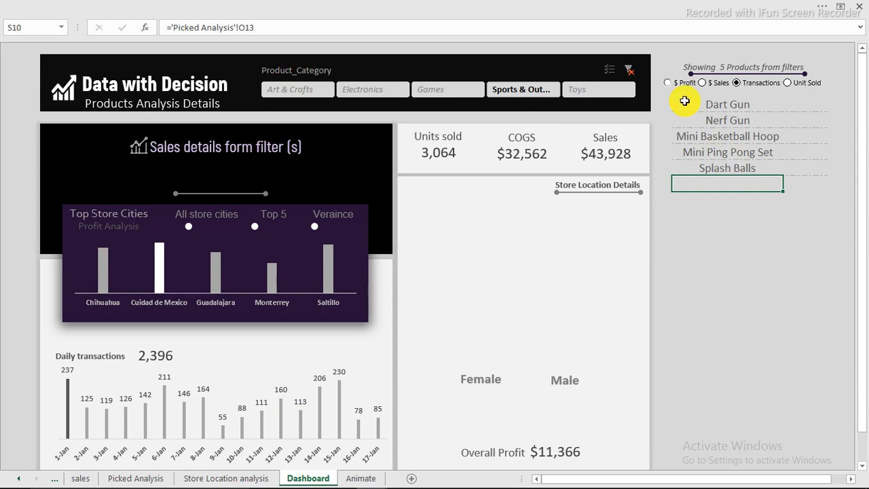
left_click(629, 70)
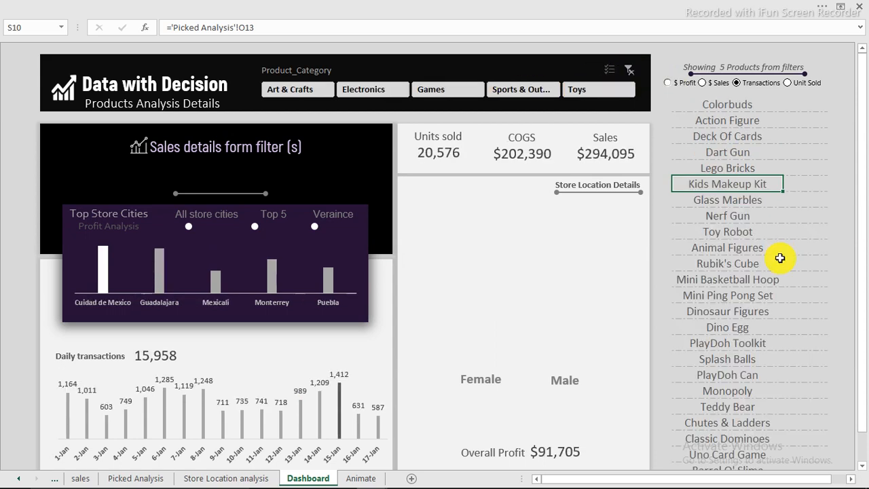
left_click_drag(781, 267, 785, 407)
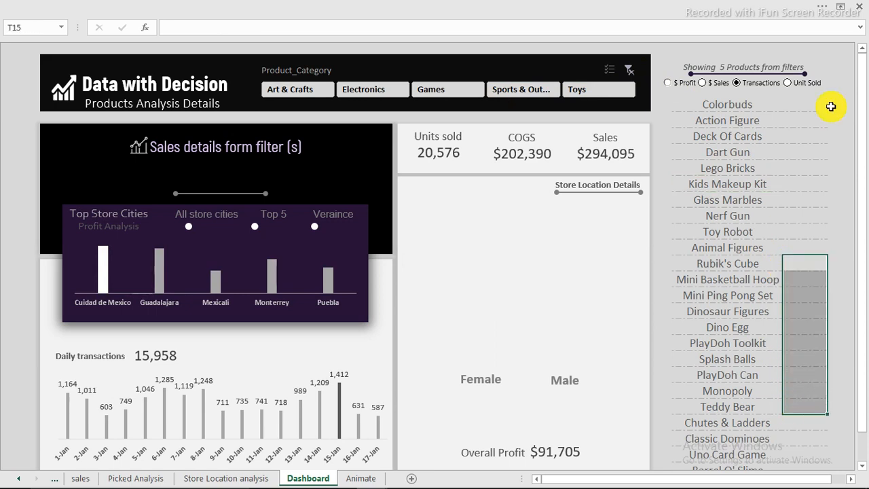
Link Dashboard cell T5 beside the first product to ='Picked Analysis'!P8 and fill the formula down the product list.
left_click(806, 105)
type("=")
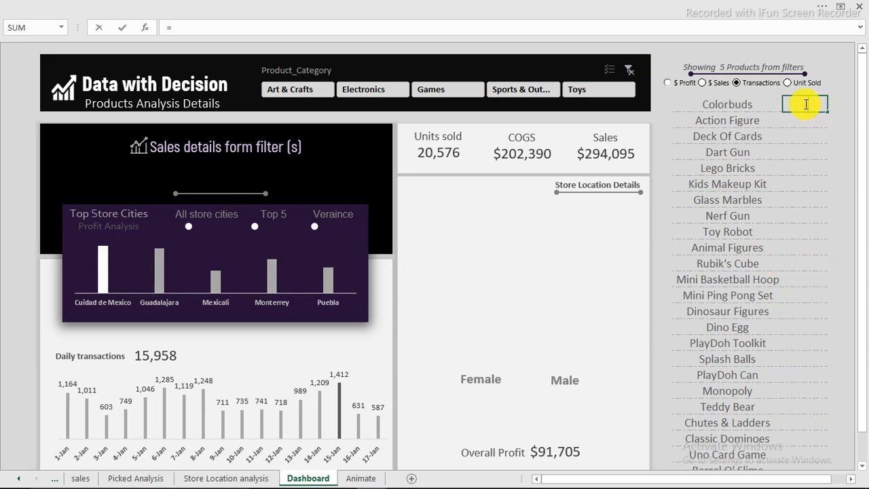
left_click(149, 479)
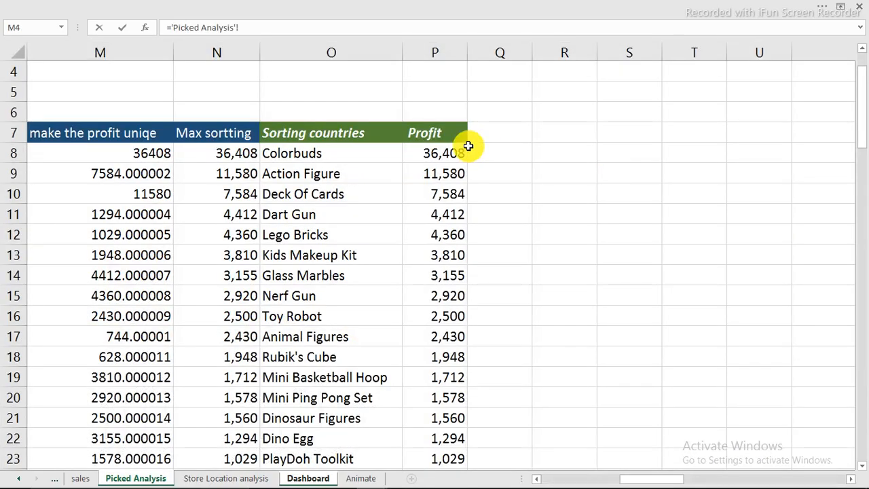
left_click(453, 154)
key("Return")
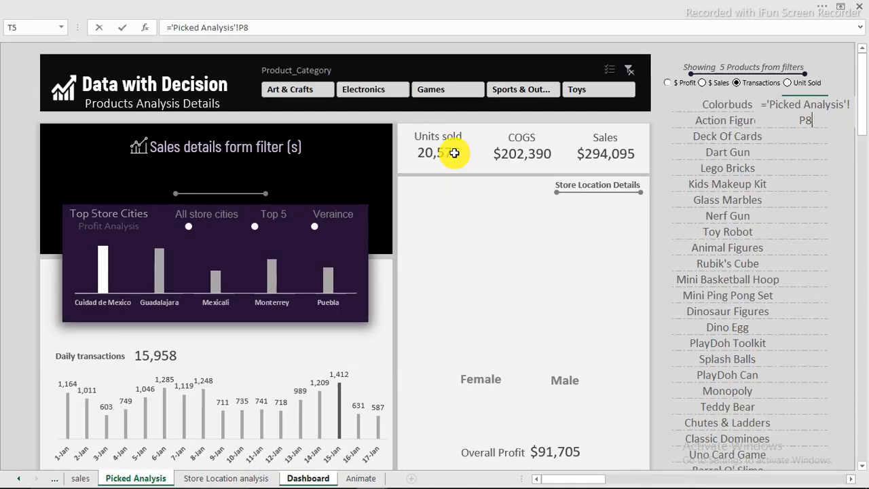
left_click(823, 109)
double_click(822, 108)
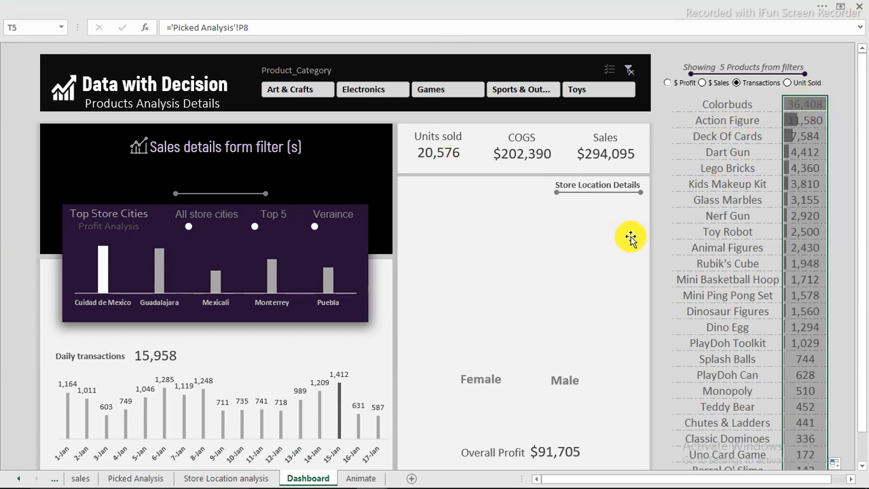
left_click(754, 213)
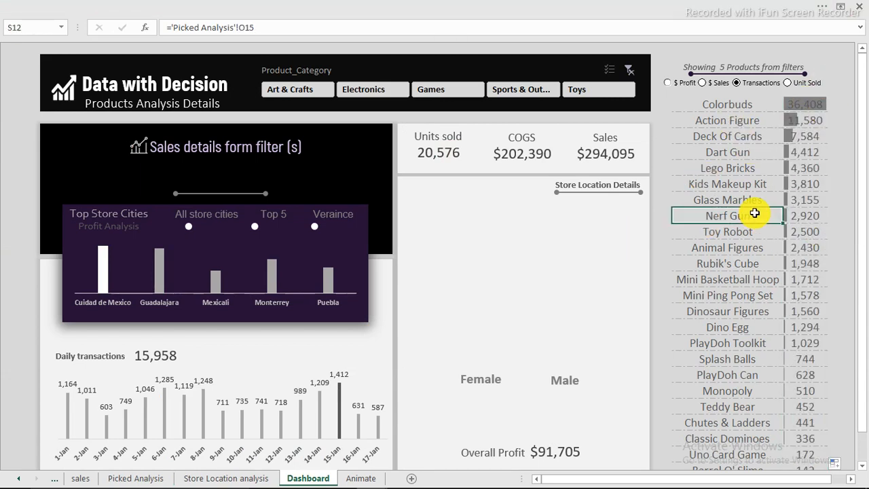
left_click(682, 82)
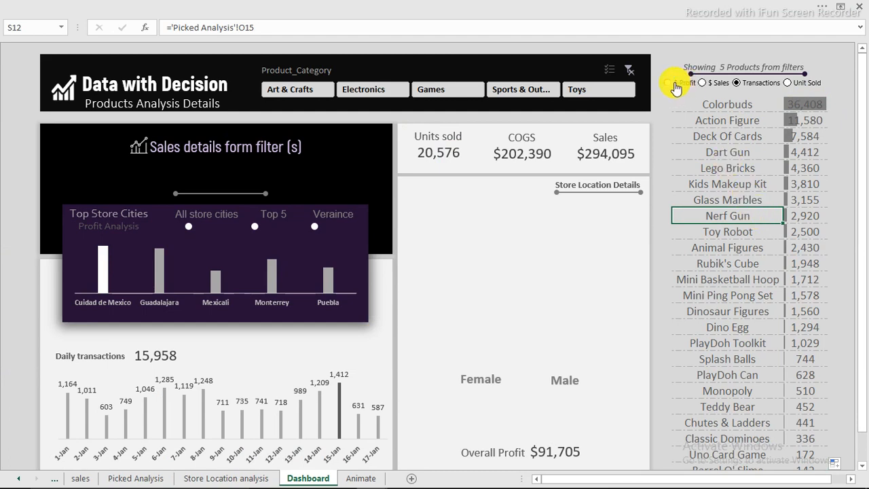
left_click(705, 83)
left_click(735, 83)
left_click(737, 97)
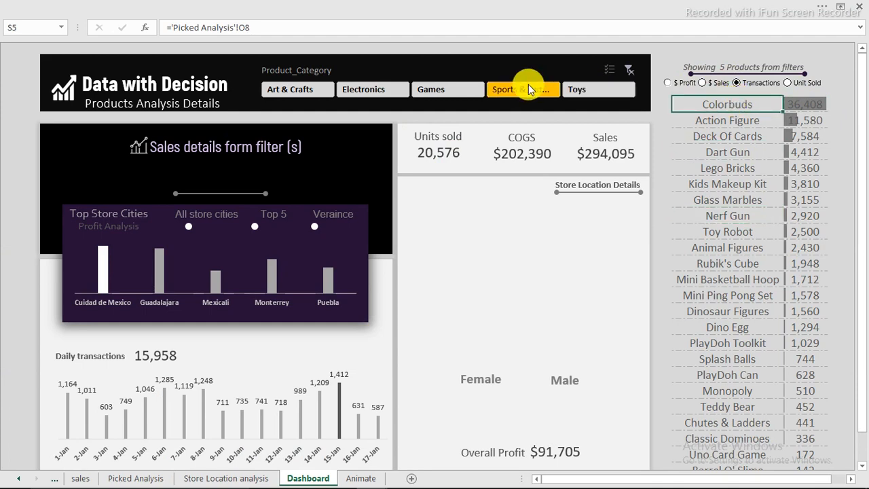
Filter Product_Category to the Sports & Out... category and inspect the blank rows and the S15 formula below the product list.
left_click(520, 86)
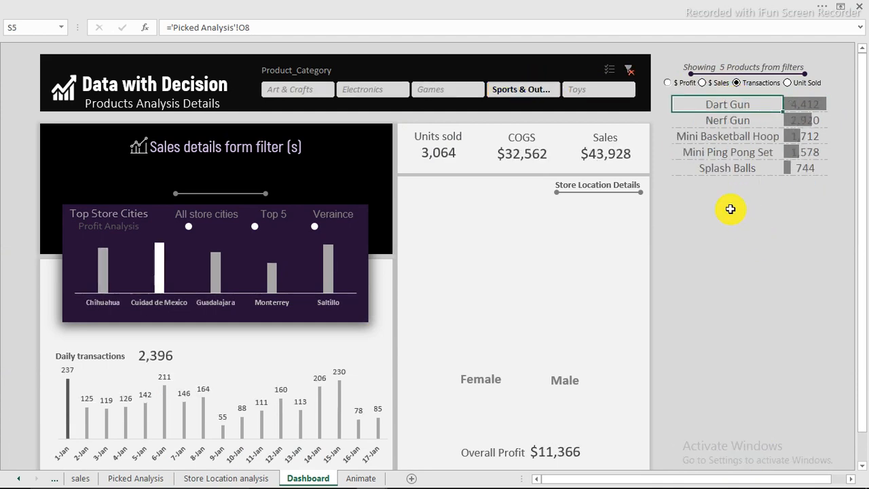
left_click_drag(707, 192, 780, 400)
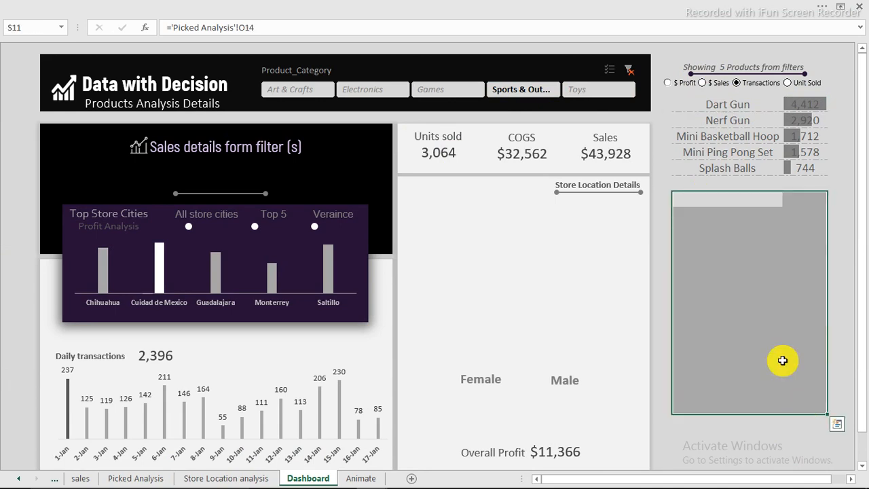
left_click(727, 260)
double_click(723, 260)
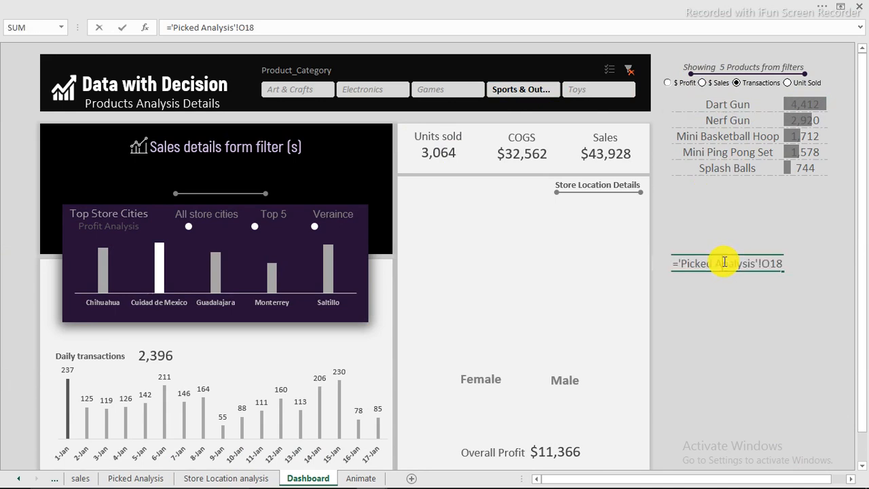
key("Escape")
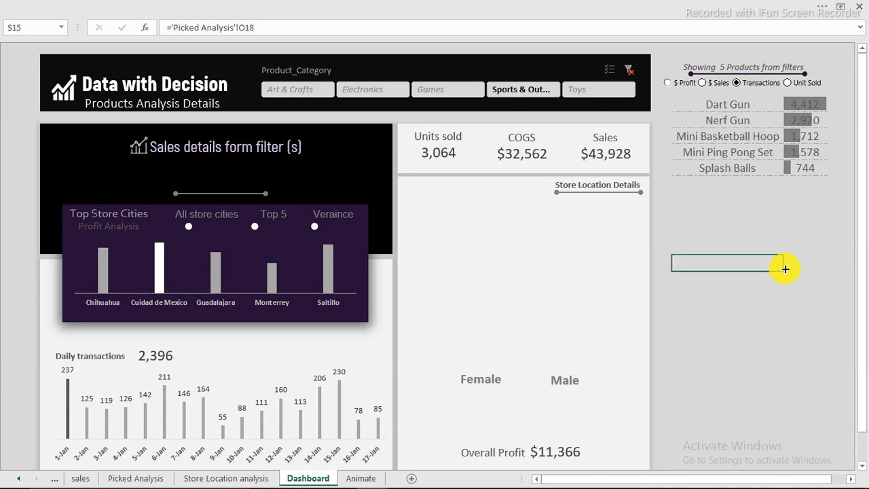
Clear the product category filter and remove the conditional formatting rules from the full product list and its values.
left_click(788, 216)
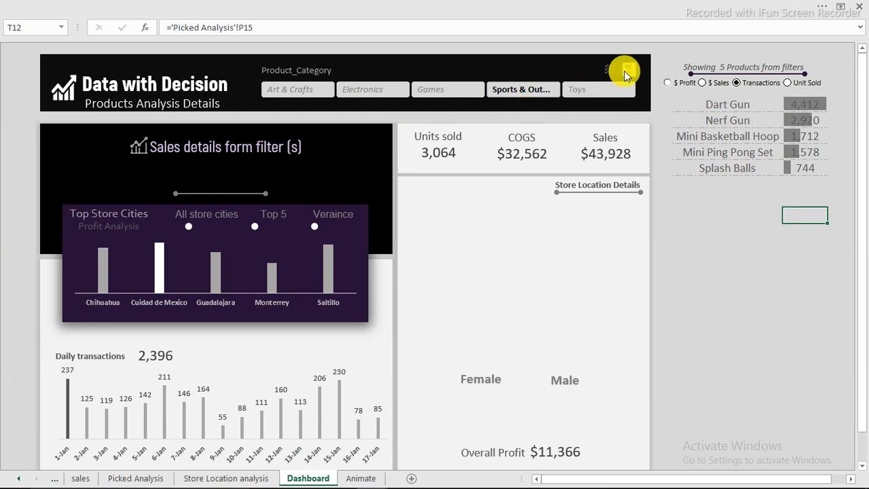
left_click(624, 71)
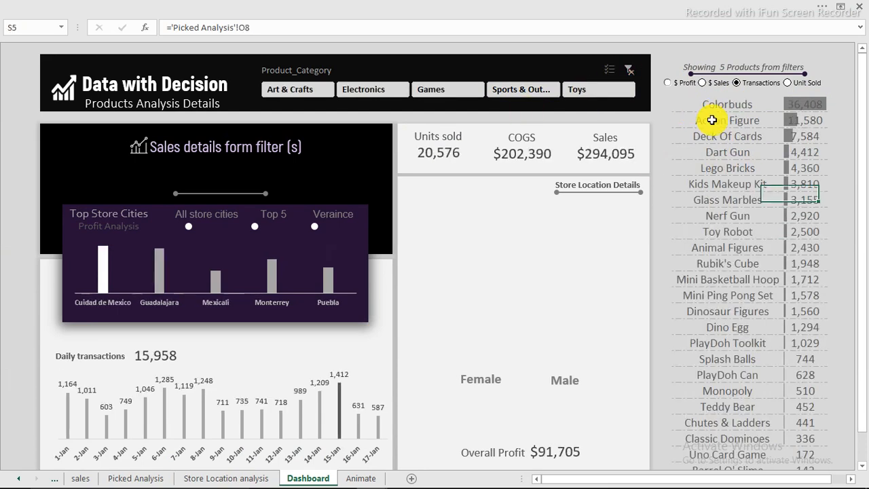
left_click_drag(711, 120, 829, 398)
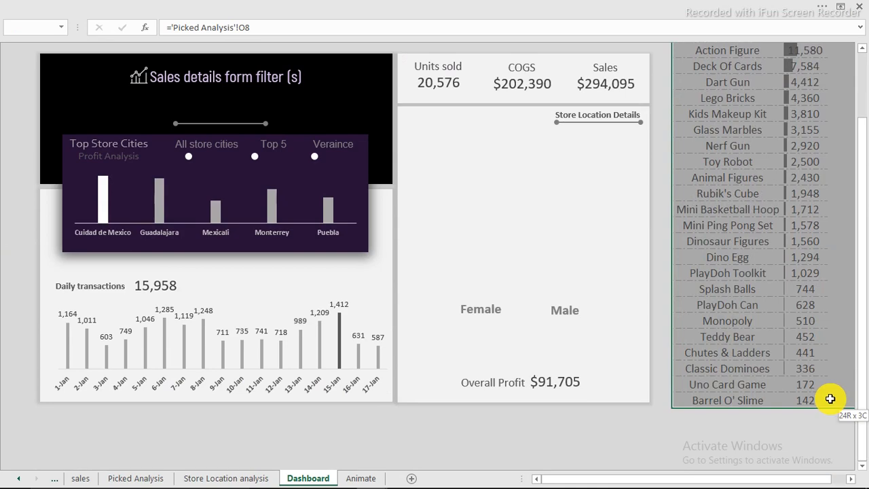
scroll(801, 383, "up", 2)
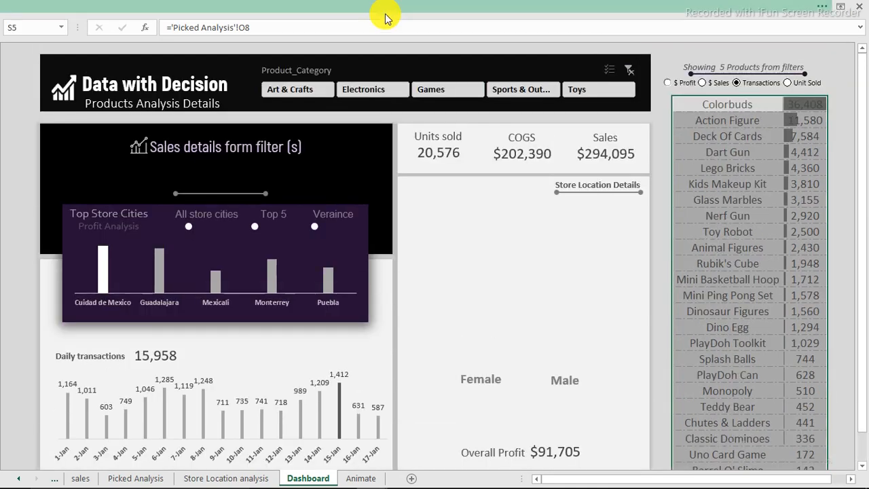
left_click(490, 9)
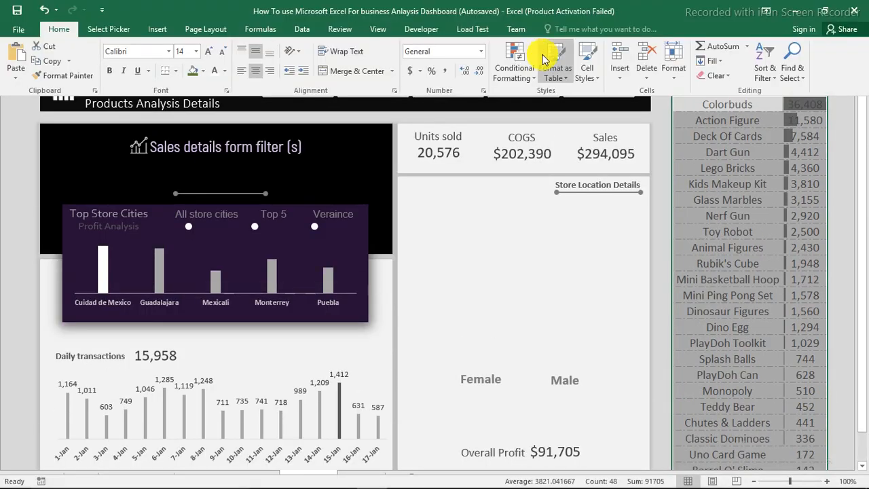
left_click(581, 70)
left_click(546, 77)
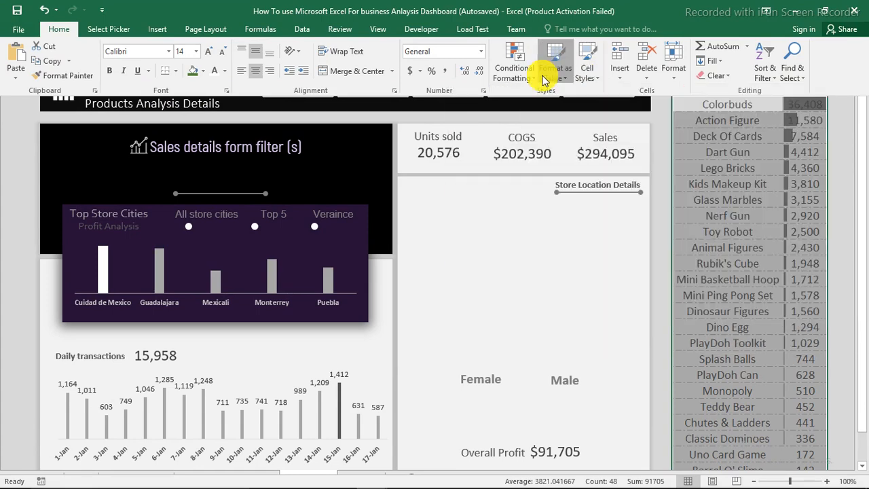
left_click(517, 71)
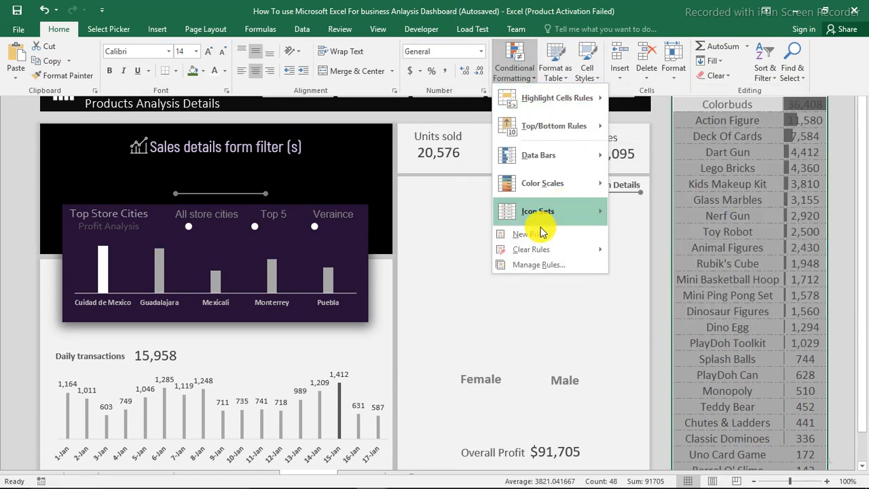
mouse_move(562, 251)
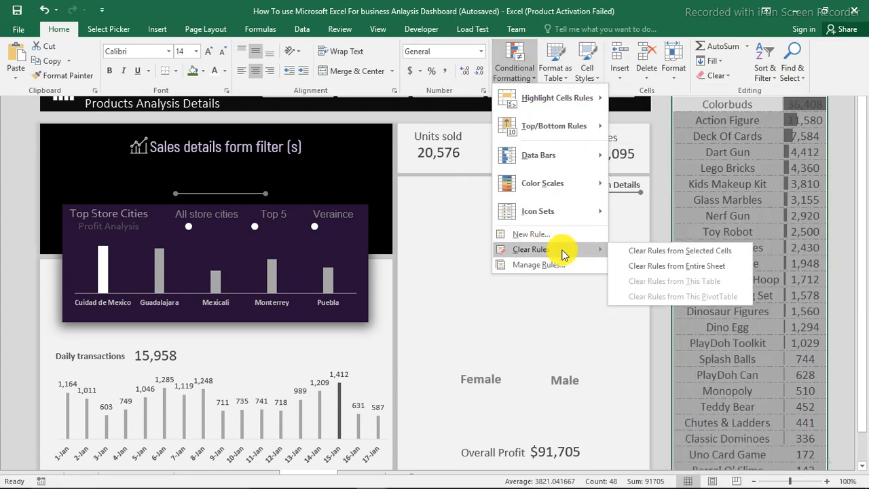
left_click(655, 257)
left_click(741, 231)
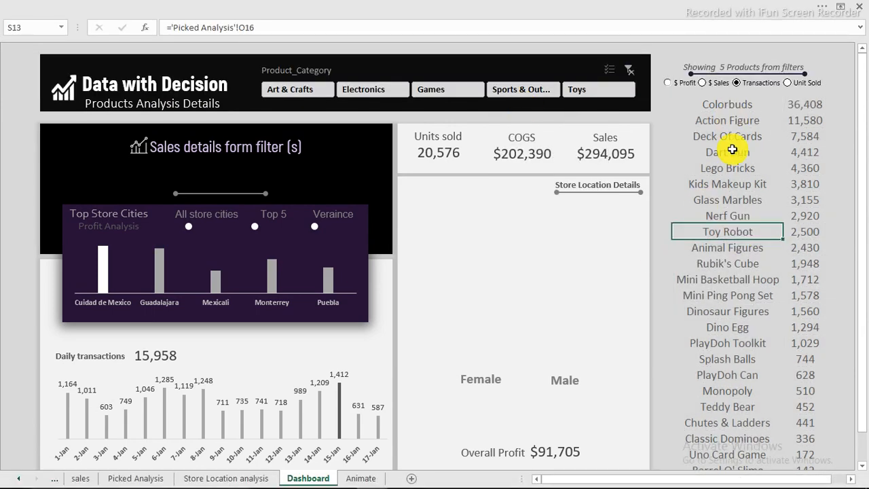
Check the product list by filtering on Toys, sports, Games and Electronics in turn, and clear the category filter.
left_click(740, 167)
left_click(585, 91)
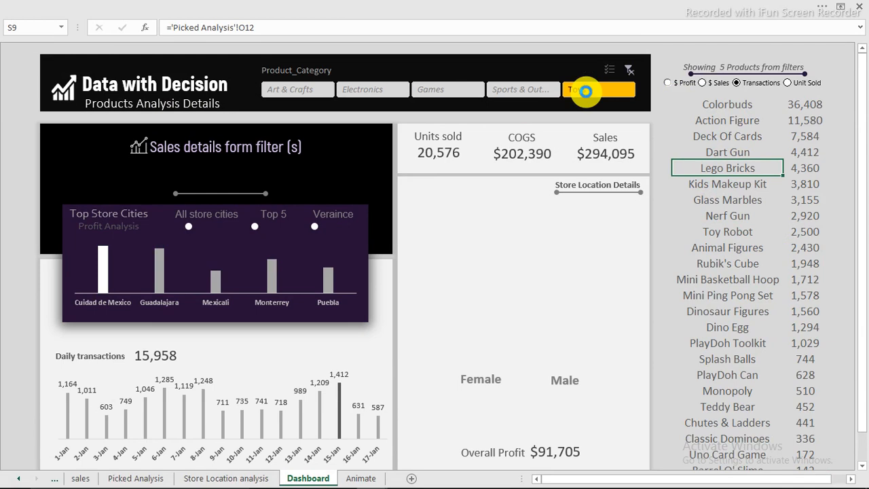
left_click(541, 93)
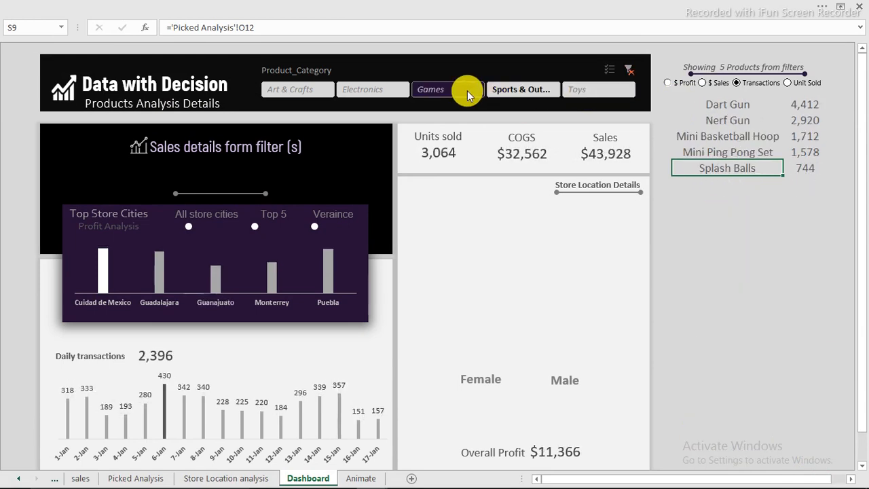
left_click(467, 90)
left_click(399, 89)
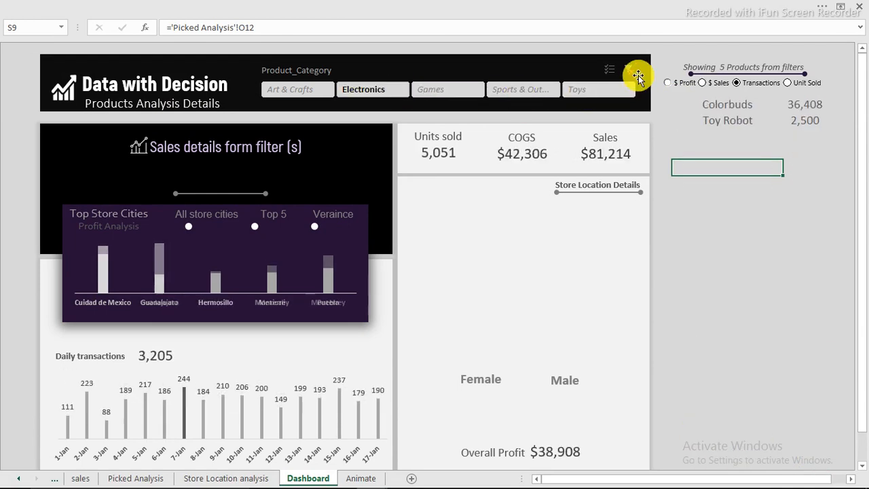
left_click(629, 72)
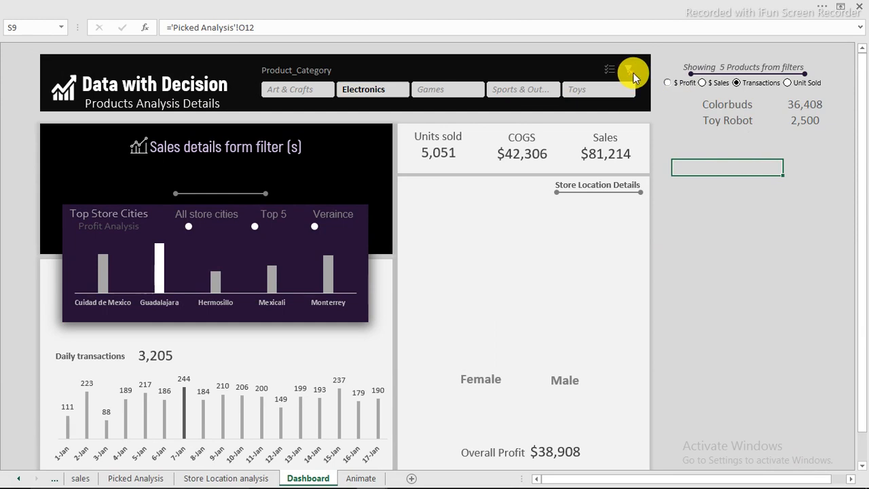
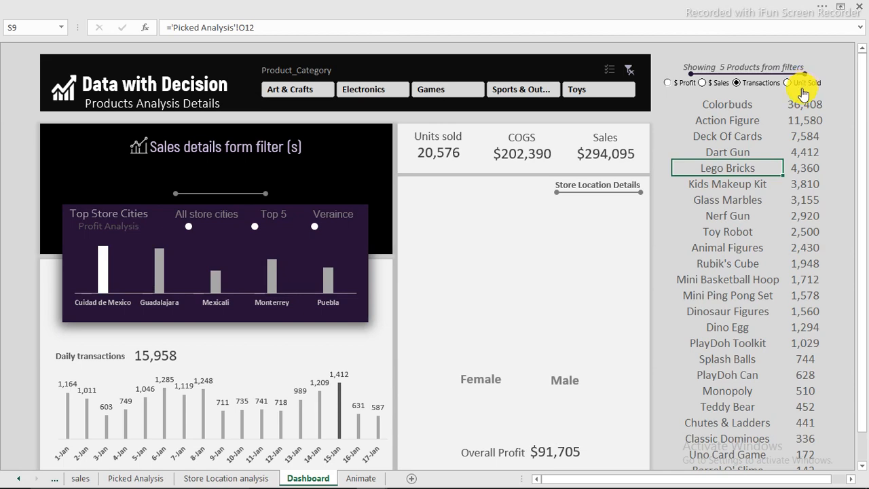
Copy the profit sorting table K7:P31 on the Picked Analysis sheet.
left_click(152, 479)
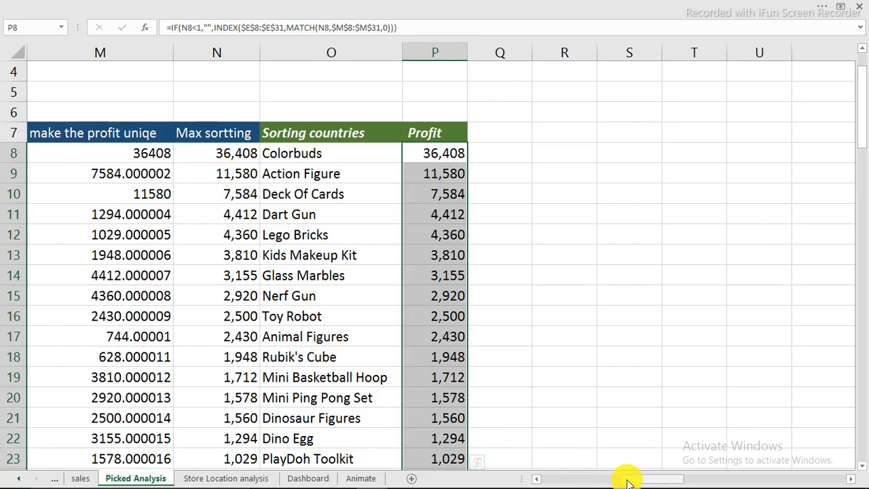
left_click_drag(631, 477, 615, 482)
left_click_drag(611, 483, 608, 482)
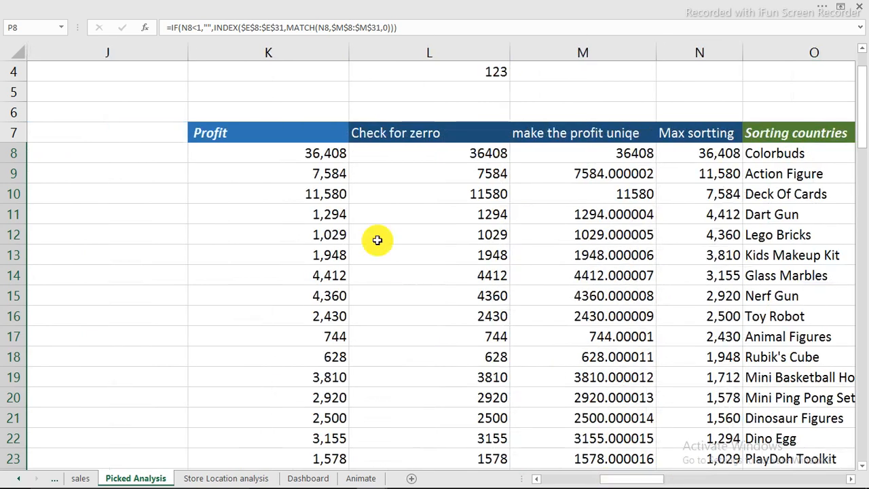
left_click(268, 134)
left_click_drag(824, 479, 833, 442)
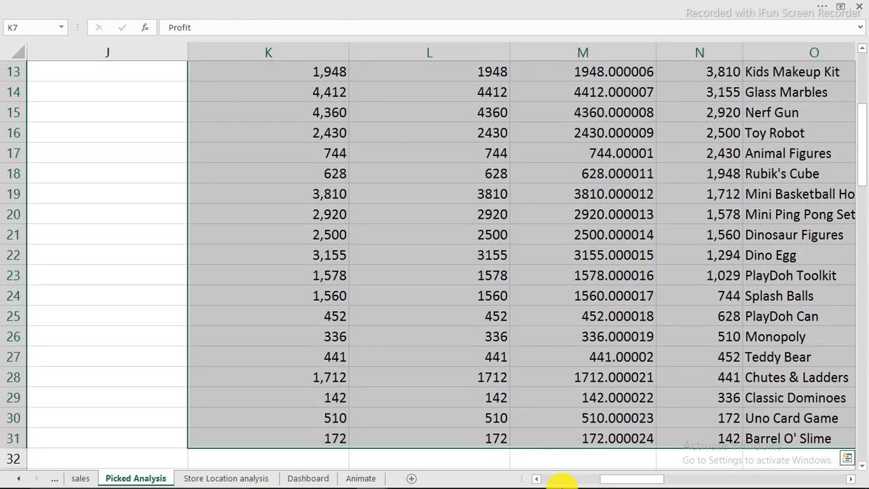
scroll(627, 411, "up", 2)
scroll(627, 411, "up", 1)
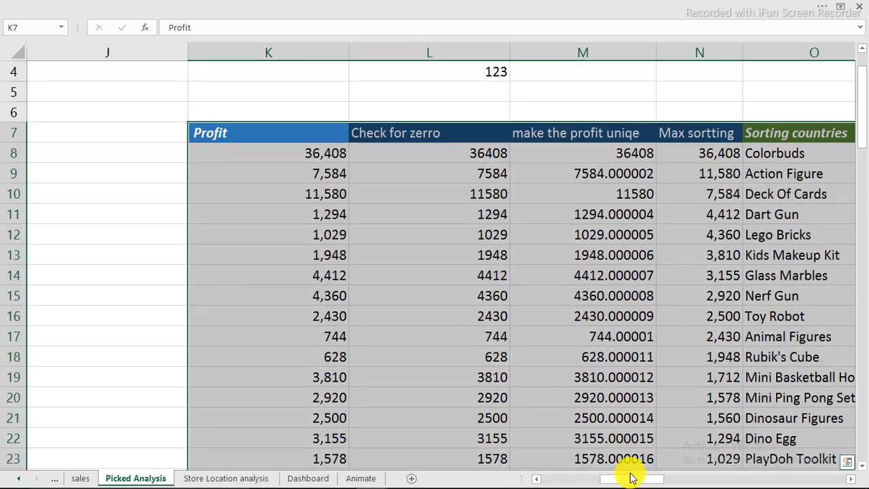
left_click_drag(628, 481, 647, 480)
left_click_drag(444, 135, 299, 476)
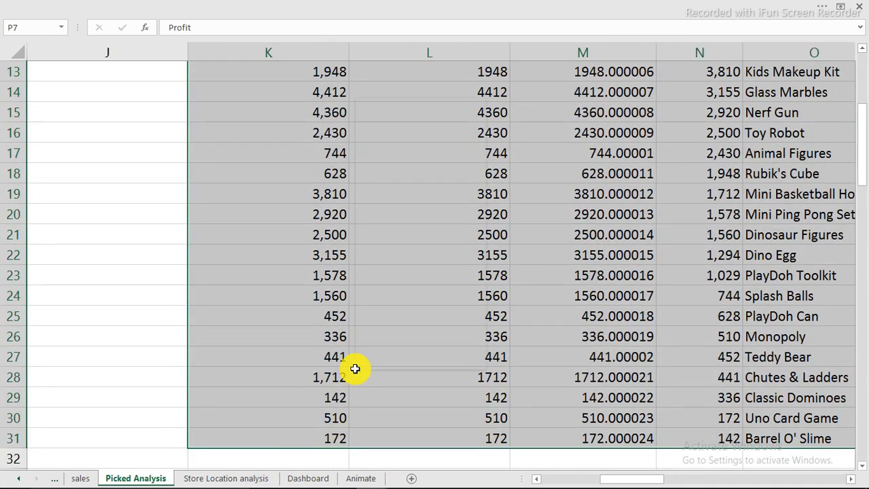
right_click(355, 369)
left_click(384, 127)
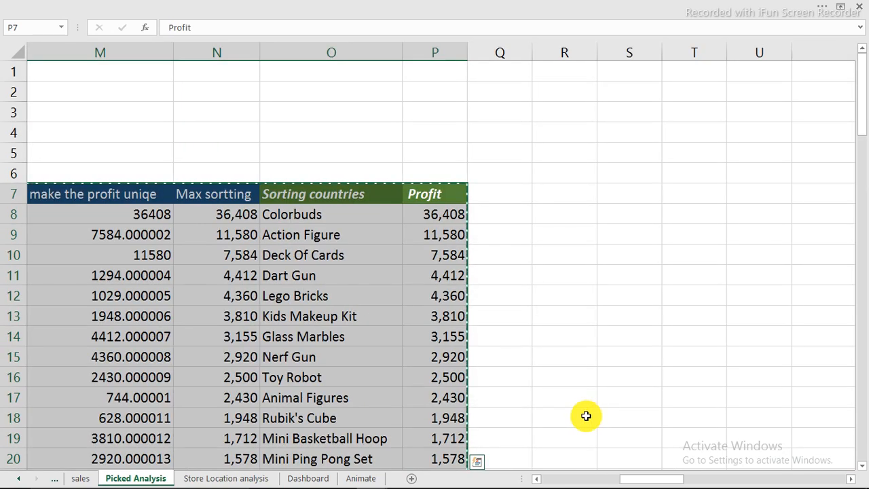
Paste the copied sorting table starting at cell S7, leaving two empty columns after the original.
left_click(607, 194)
right_click(607, 194)
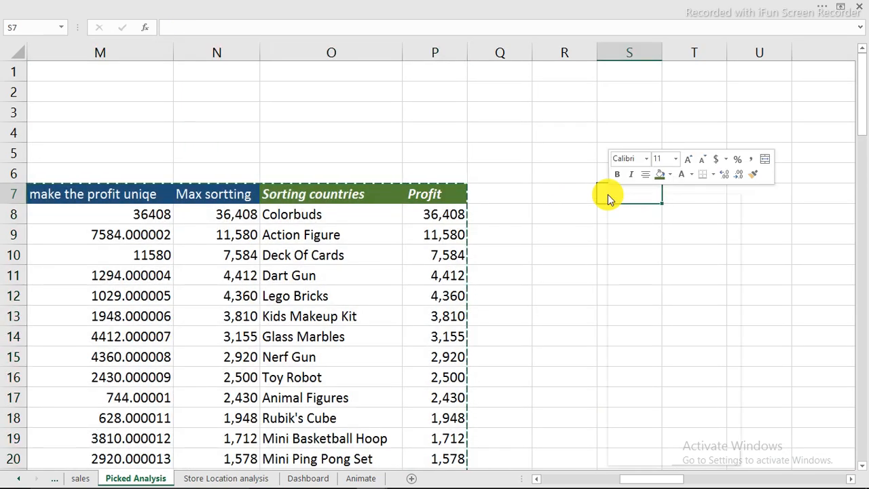
left_click(634, 252)
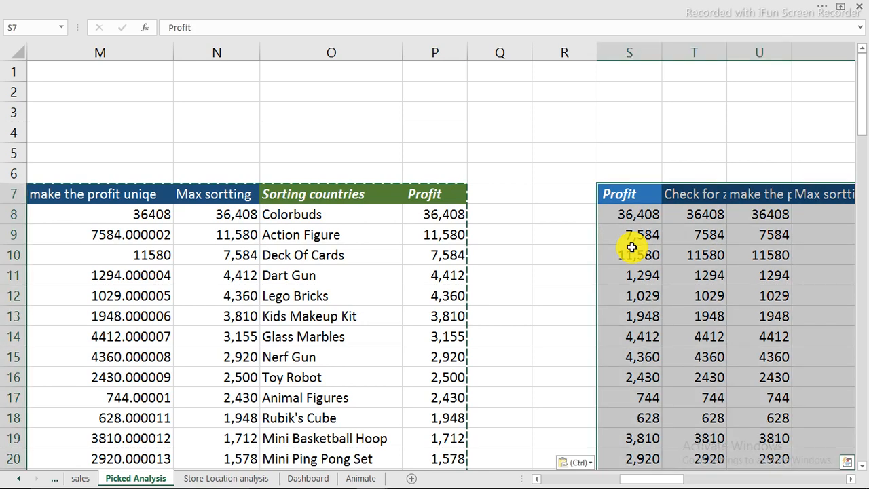
left_click(542, 234)
key("Escape")
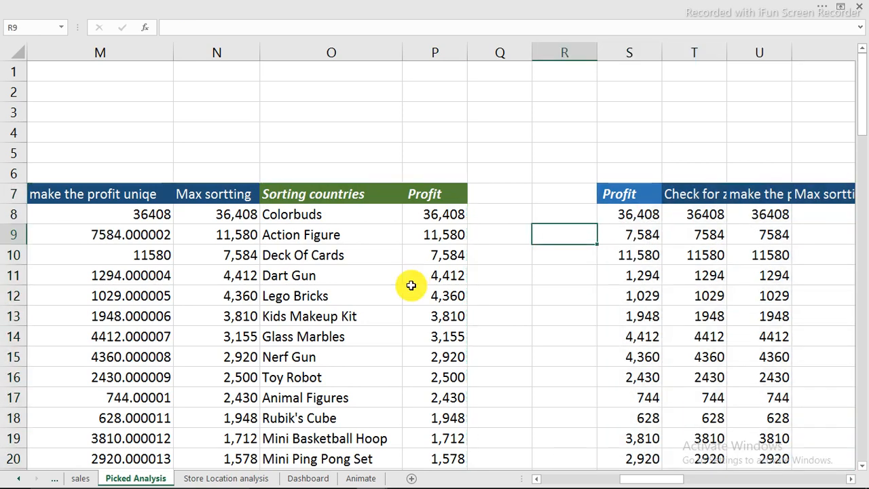
Autofit columns S to X so the pasted table's headers and product names fit.
left_click_drag(646, 480, 669, 480)
left_click(237, 49)
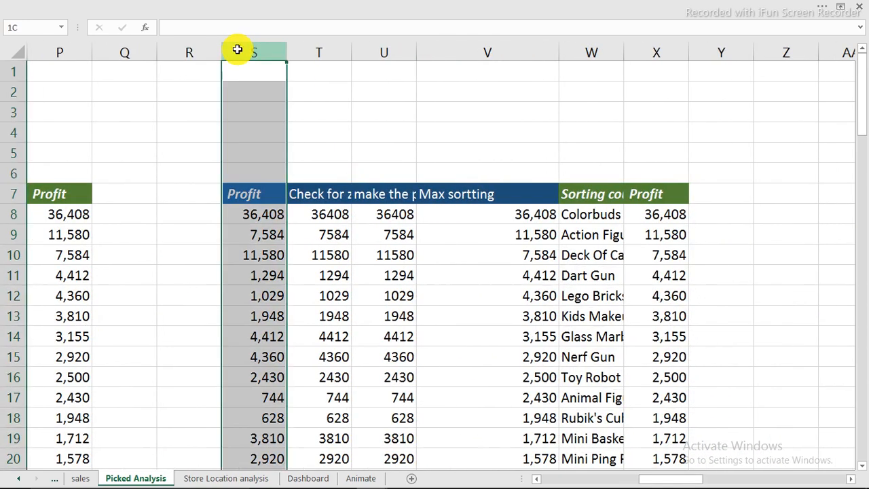
left_click_drag(238, 50, 626, 52)
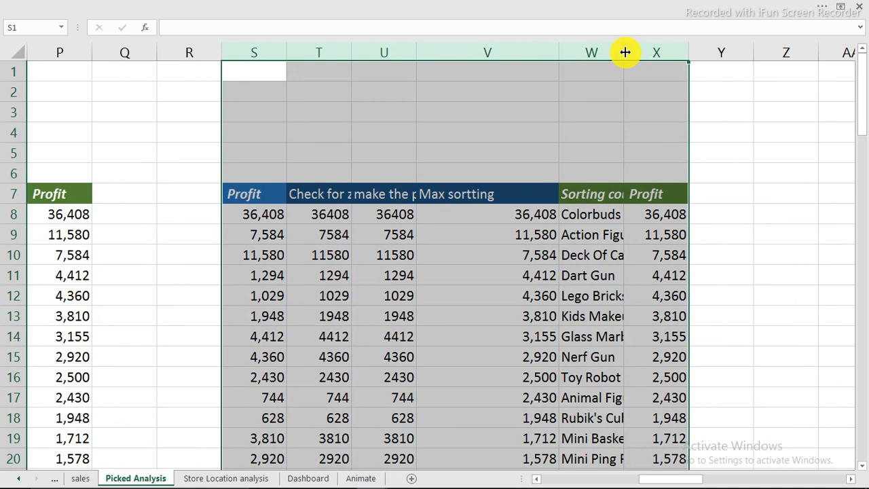
double_click(625, 53)
left_click(458, 196)
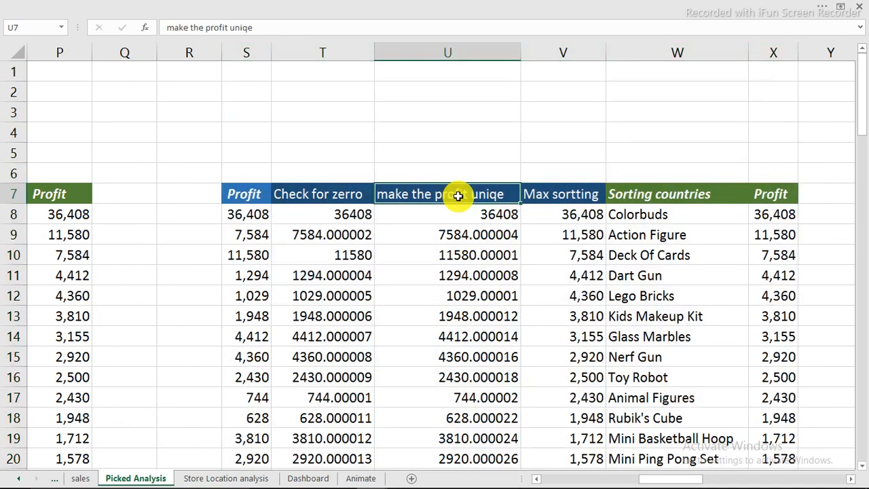
Rename the pasted table's S7 header to Sales and link the header in X7 to it.
left_click(241, 213)
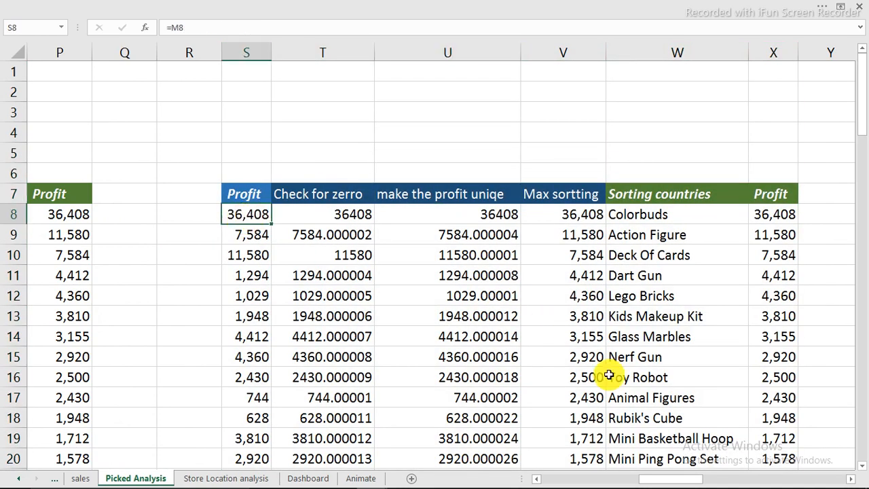
key("Right")
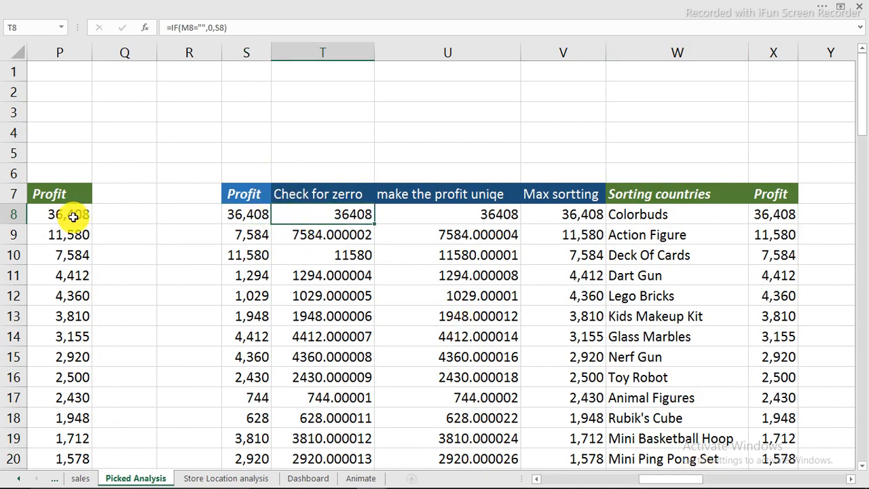
left_click(248, 196)
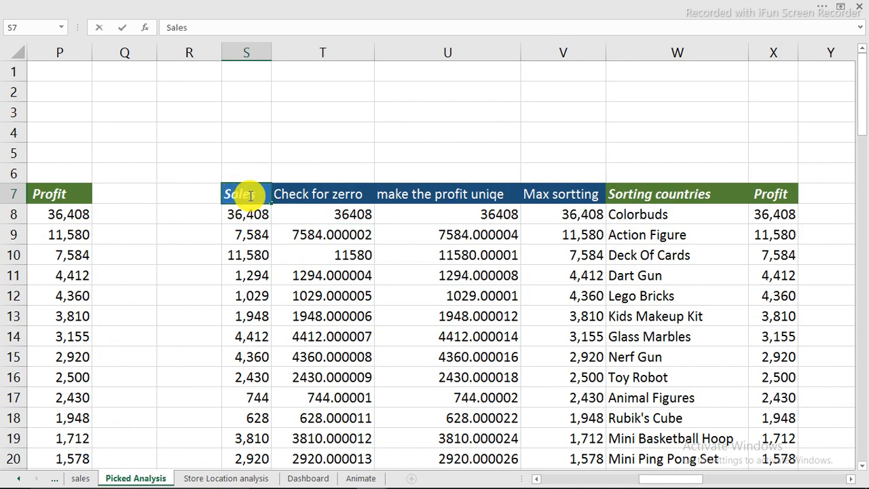
key("Return")
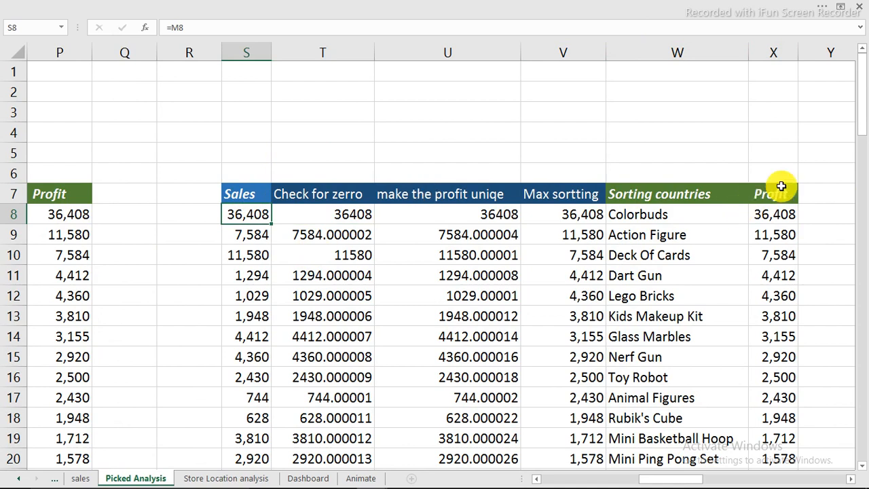
left_click(775, 193)
type("=")
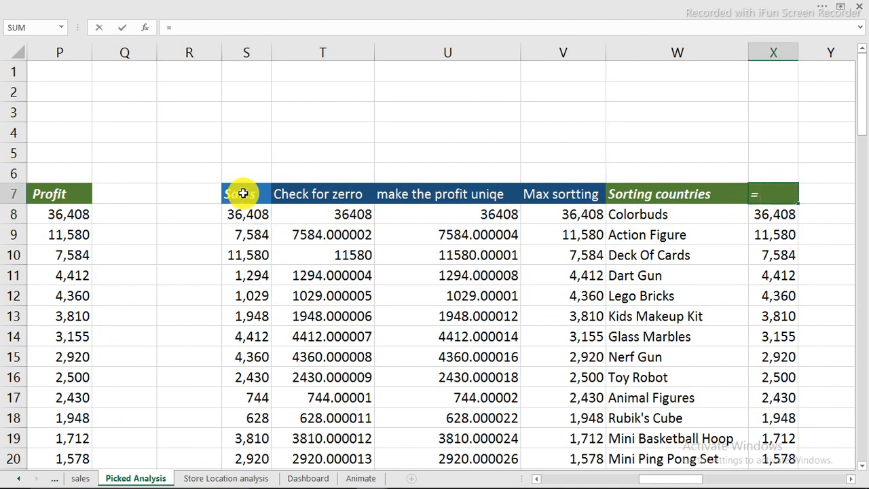
key("Return")
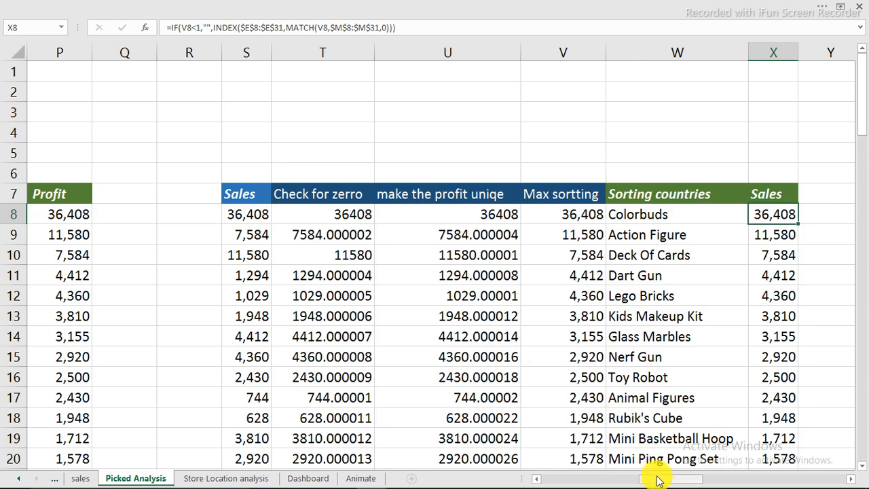
Change the ROWS range in U8 of the Sales sorting table to start at $S$8, giving =T8+ROWS($S$8:S8)/1000000.
mouse_move(657, 479)
left_mouse_down()
mouse_move(617, 479)
mouse_move(652, 481)
left_mouse_up()
left_click(465, 215)
double_click(465, 215)
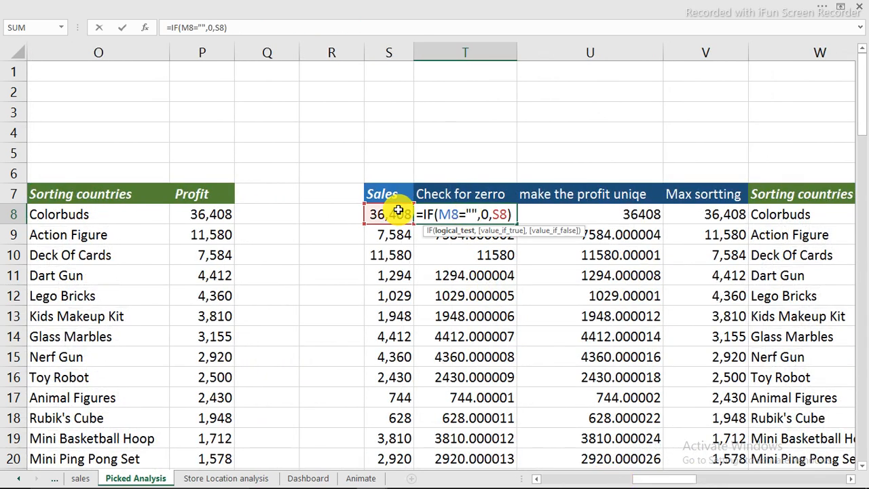
double_click(550, 216)
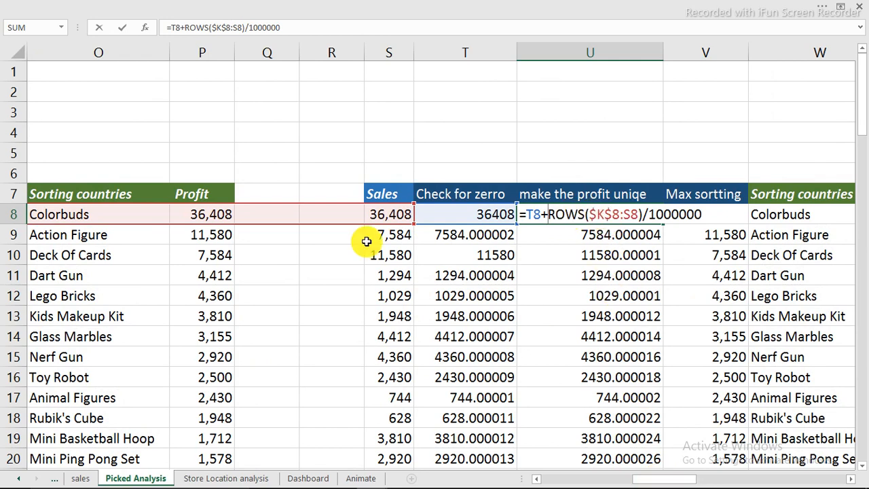
mouse_move(639, 481)
left_mouse_down()
mouse_move(597, 479)
mouse_move(645, 480)
left_mouse_up()
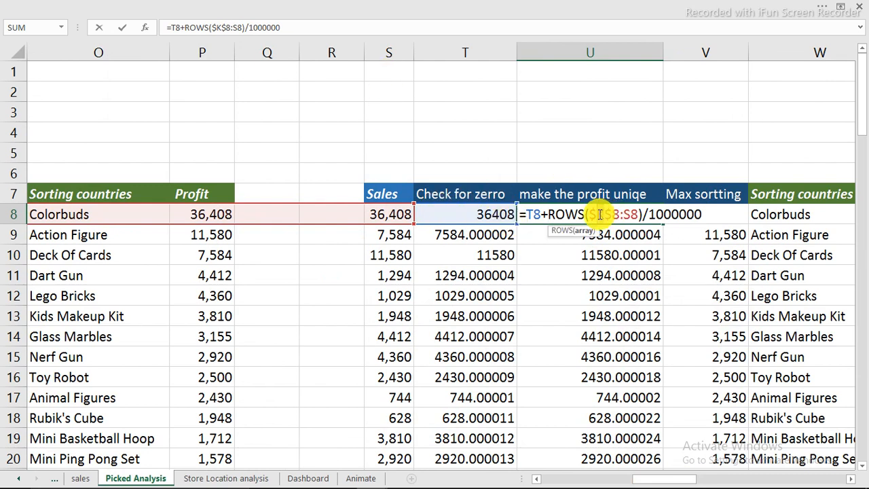
type("s")
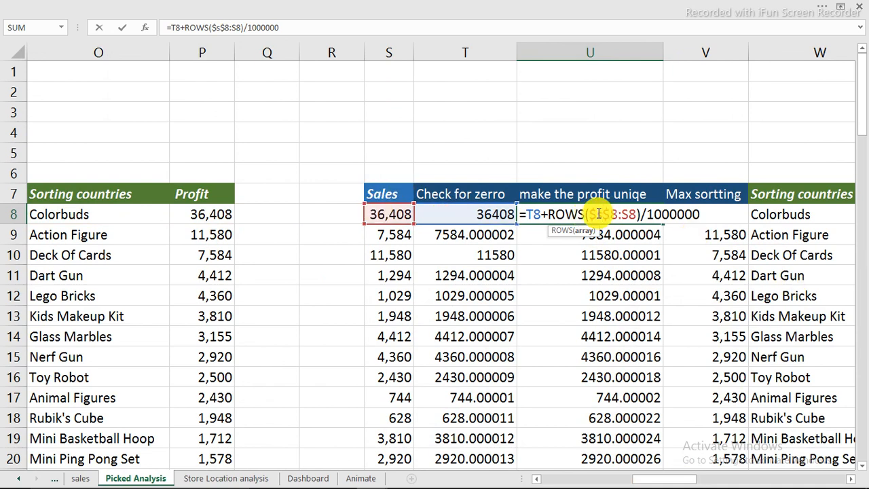
key("Return")
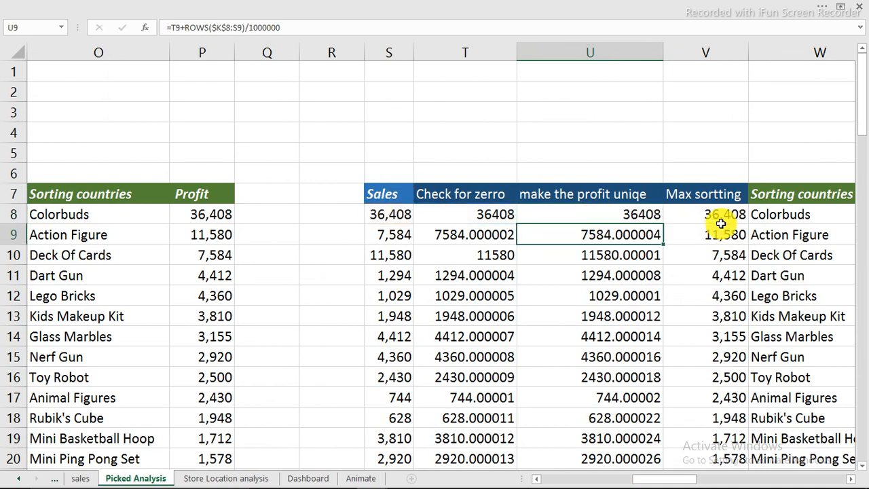
Fill the corrected U8 formula down its column and check the copied formula in U10.
left_click(648, 214)
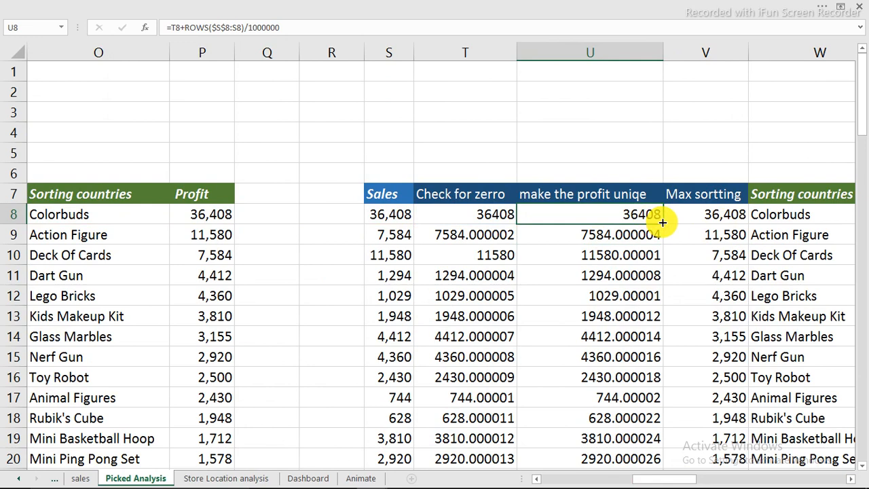
double_click(662, 222)
left_click(621, 254)
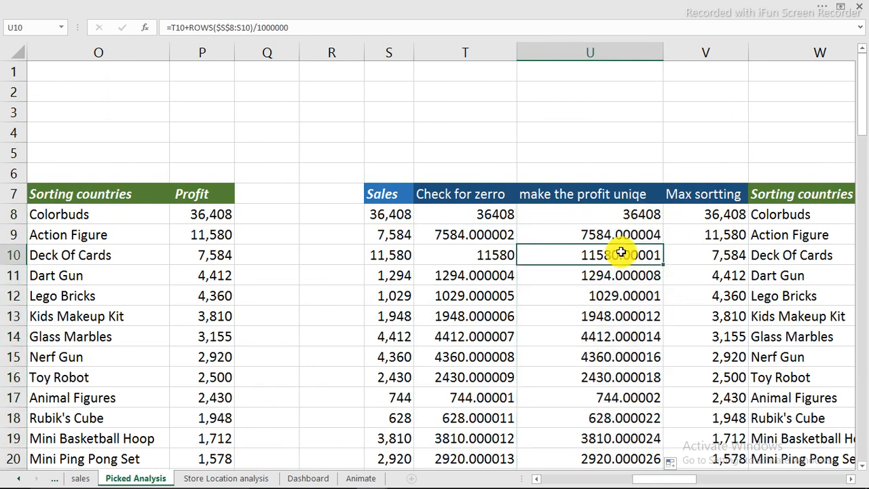
double_click(620, 254)
key("Escape")
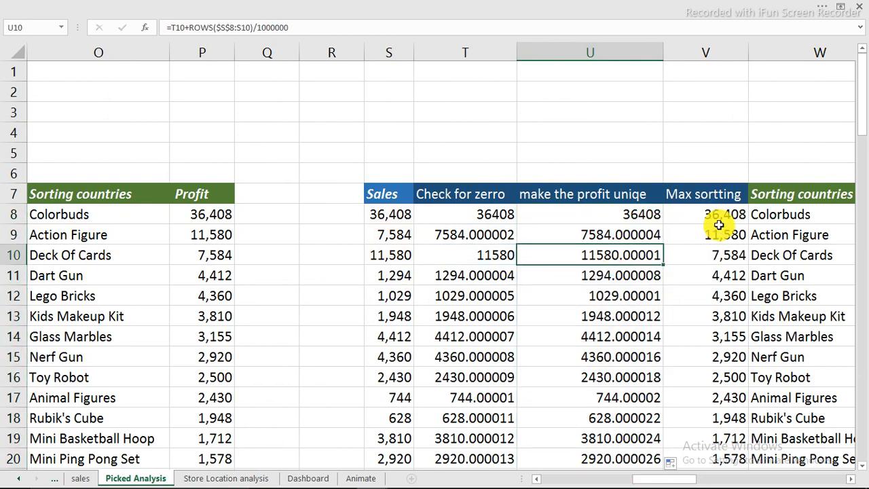
Change the ROWS range in the V8 LARGE formula to $S$8:S8.
left_click(718, 217)
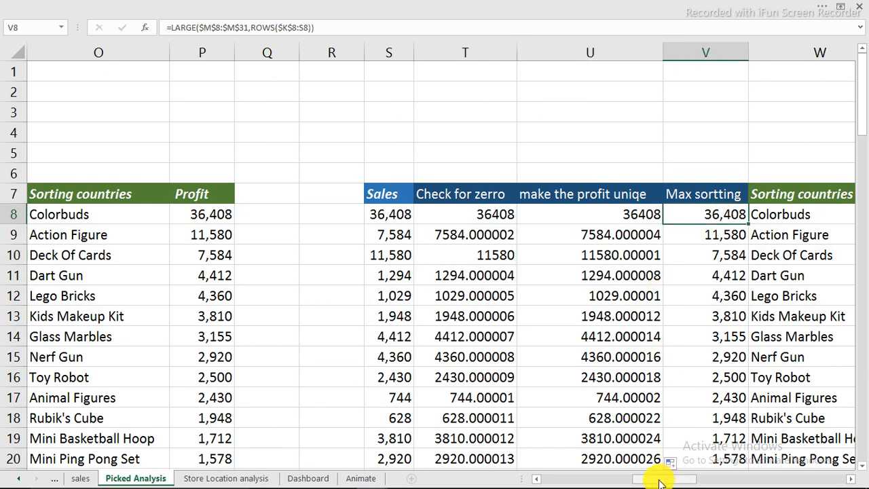
left_click_drag(653, 480, 668, 480)
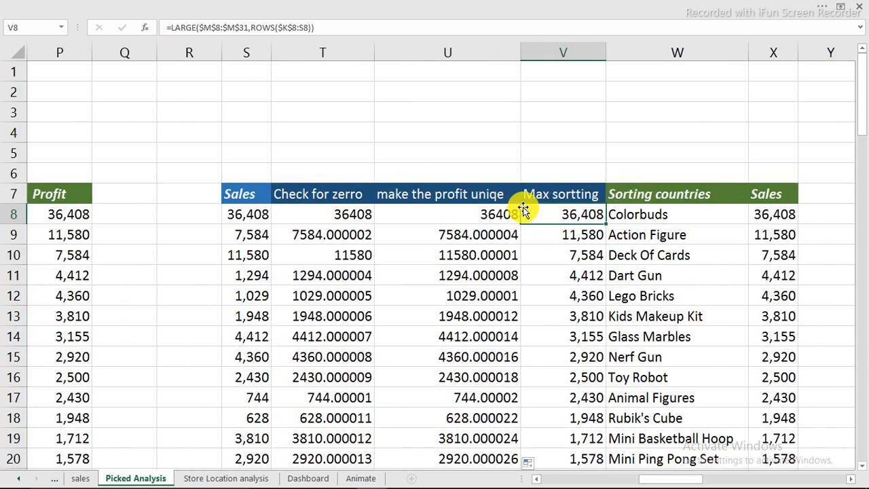
double_click(547, 214)
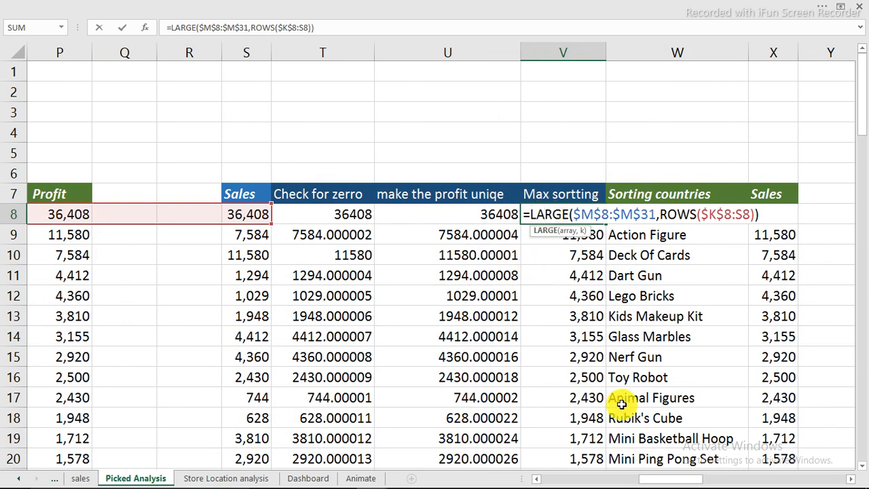
mouse_move(663, 480)
left_mouse_down()
mouse_move(621, 482)
mouse_move(659, 471)
mouse_move(659, 478)
left_mouse_up()
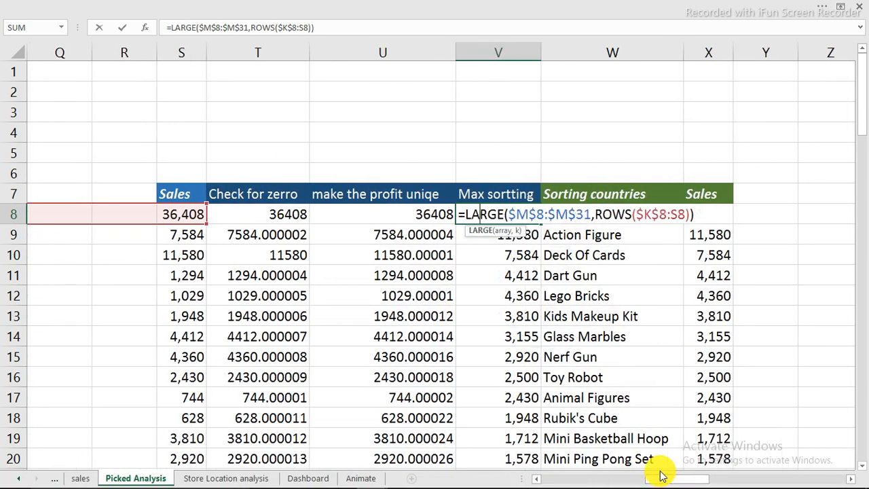
left_click(644, 215)
key("BackSpace")
type("s")
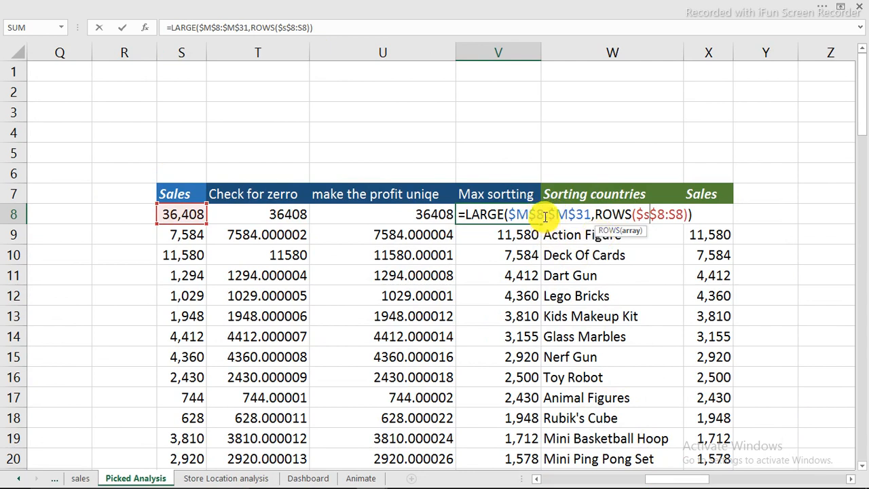
Set the LARGE array in V8 to $U$8:$U$31 and fill the formula down the Max sortting column.
left_click(283, 27)
left_click_drag(656, 482, 621, 482)
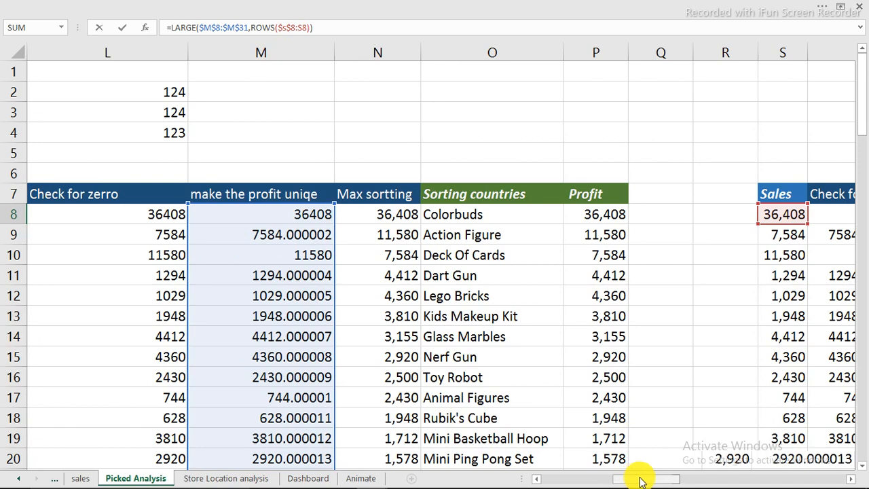
left_click_drag(638, 478, 663, 467)
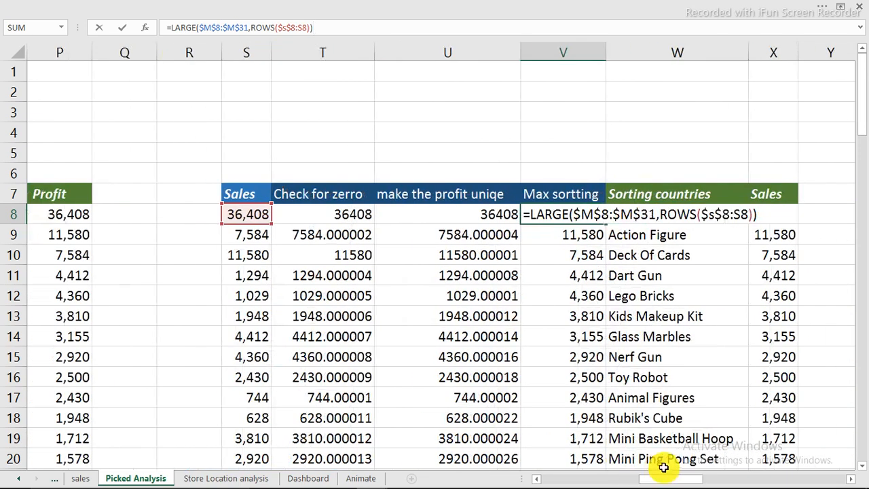
left_click(591, 214)
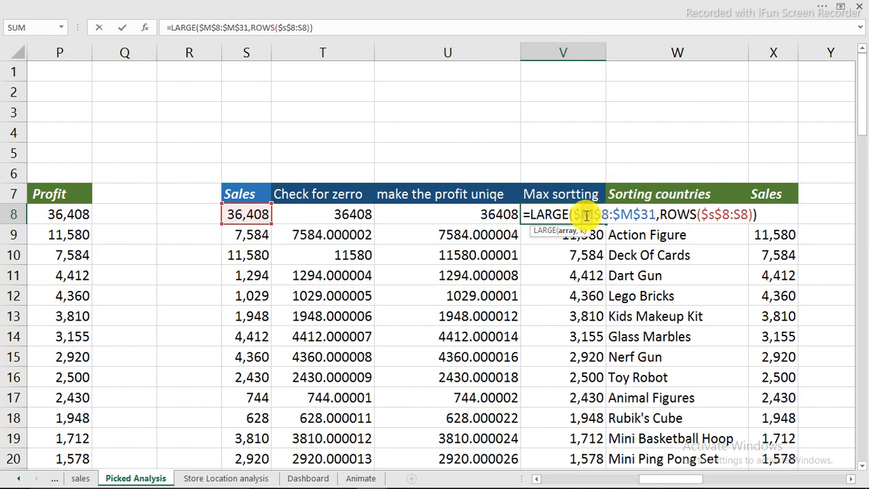
key("BackSpace")
type("u")
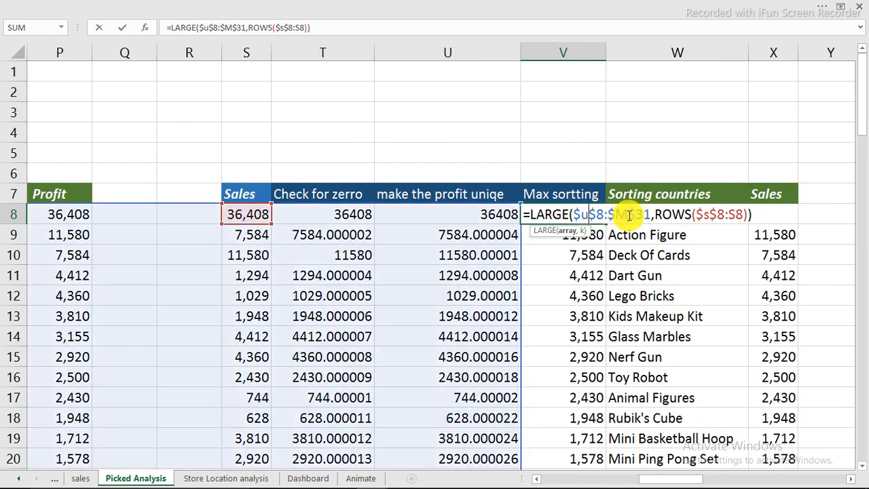
left_click(621, 215)
key("BackSpace")
type("u")
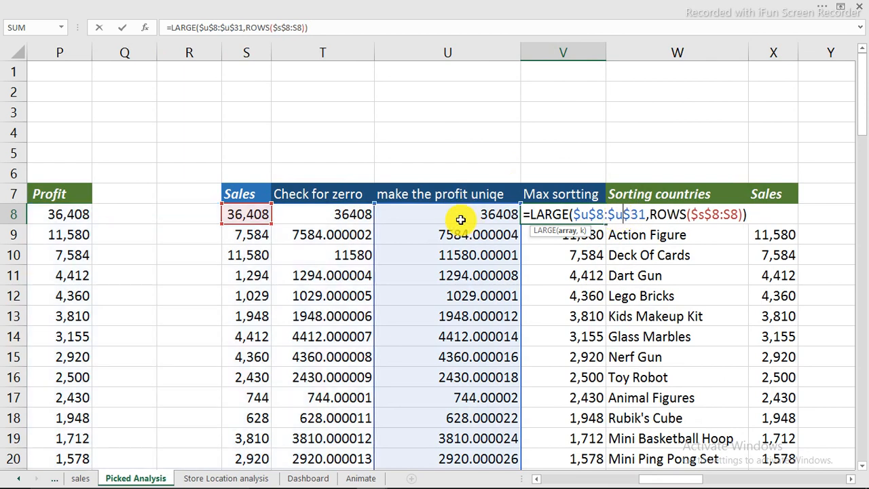
key("Return")
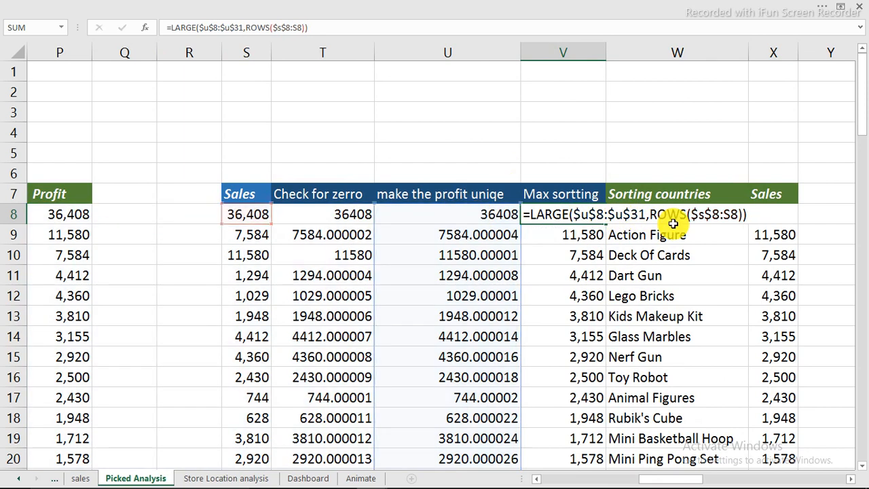
left_click(598, 216)
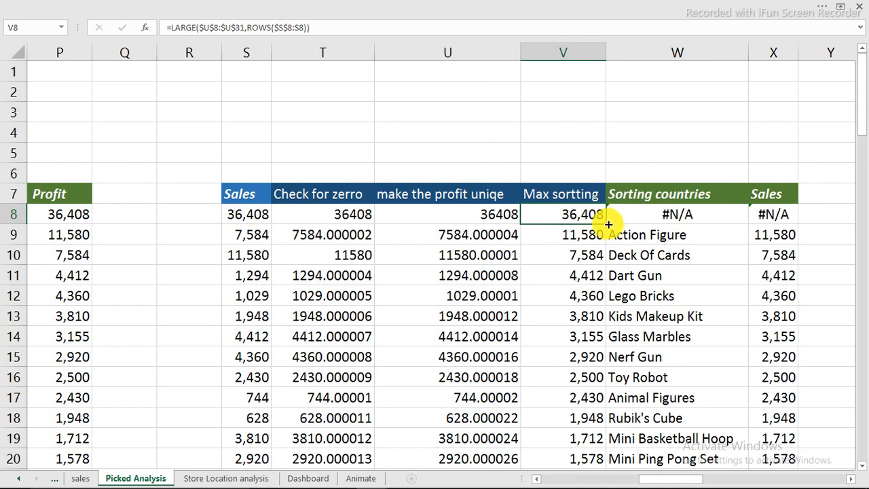
double_click(603, 224)
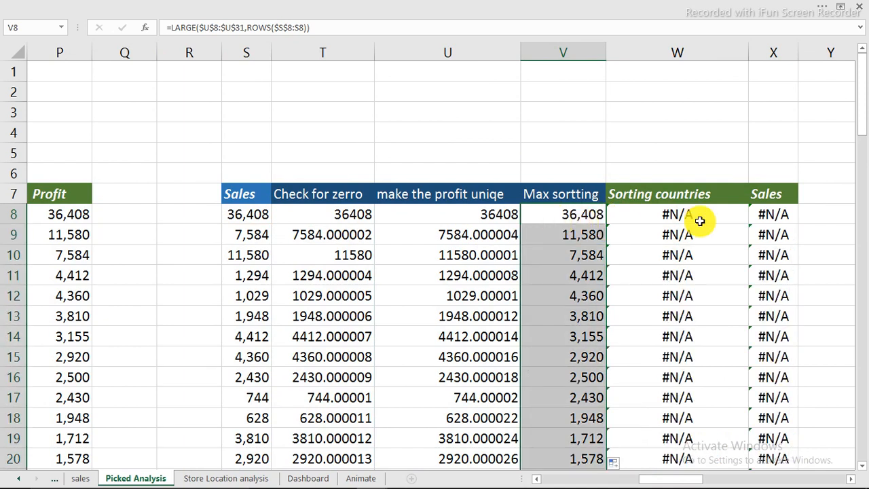
Rename the U7 header to "make the sales uniqe".
left_click(461, 194)
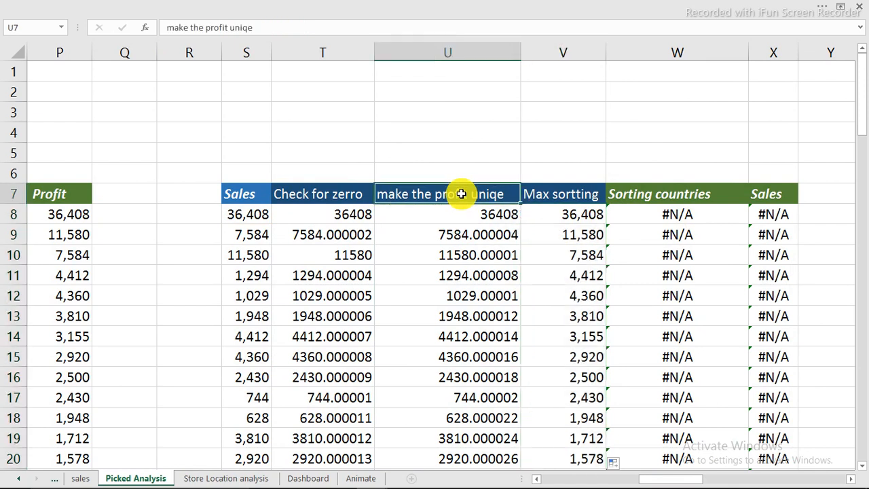
double_click(461, 194)
left_click_drag(468, 195, 449, 197)
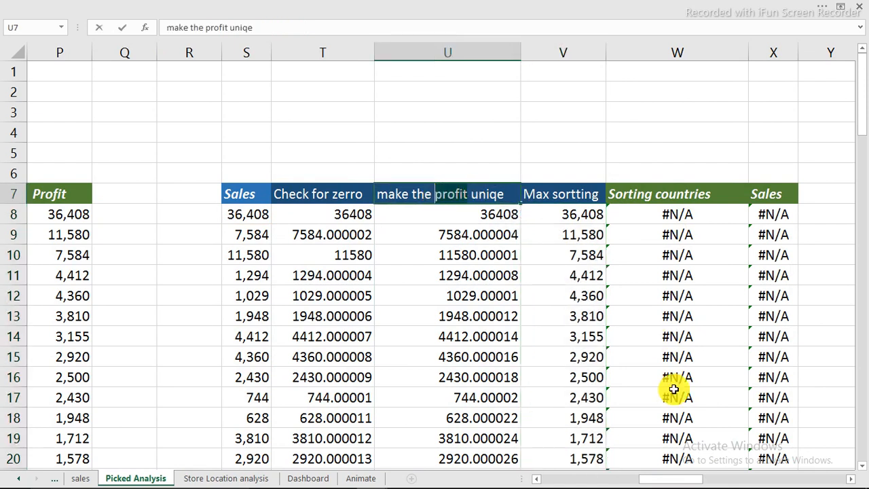
type("sales")
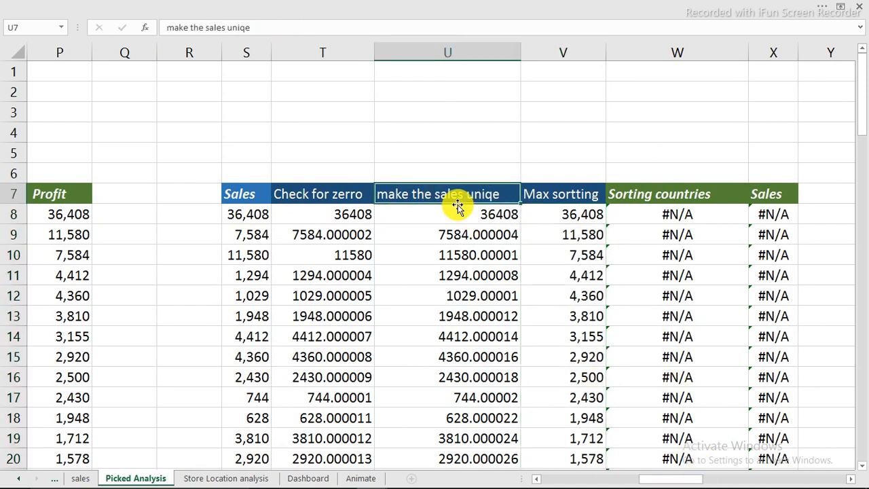
double_click(571, 213)
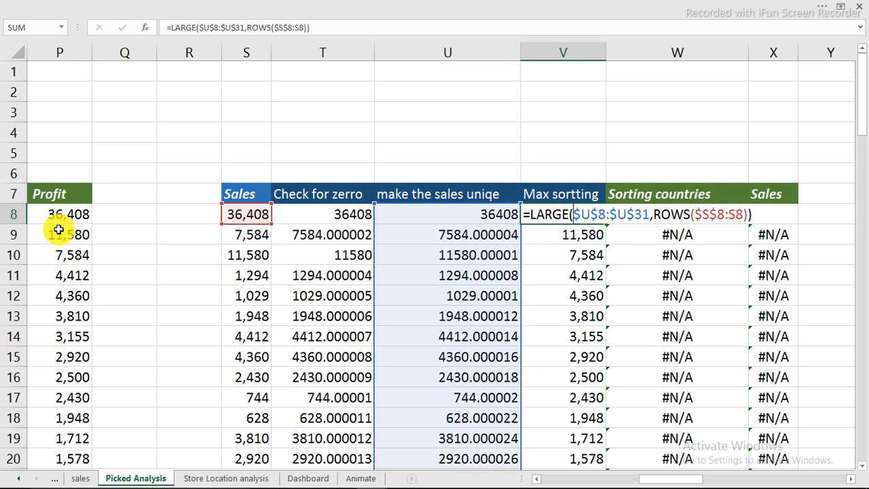
key("Escape")
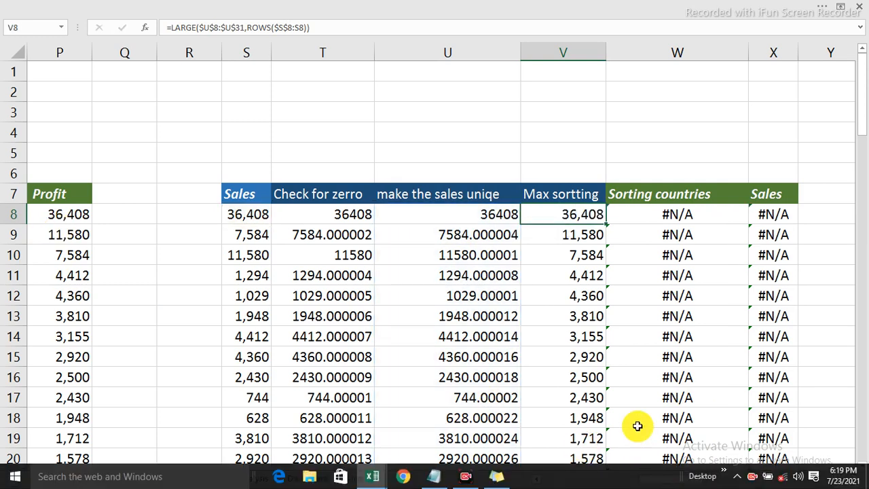
left_click_drag(657, 479, 625, 479)
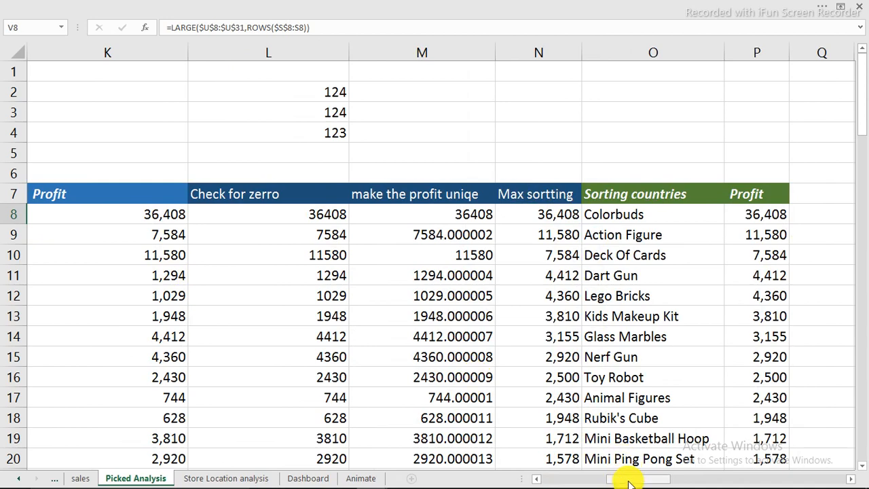
left_click_drag(629, 482, 675, 477)
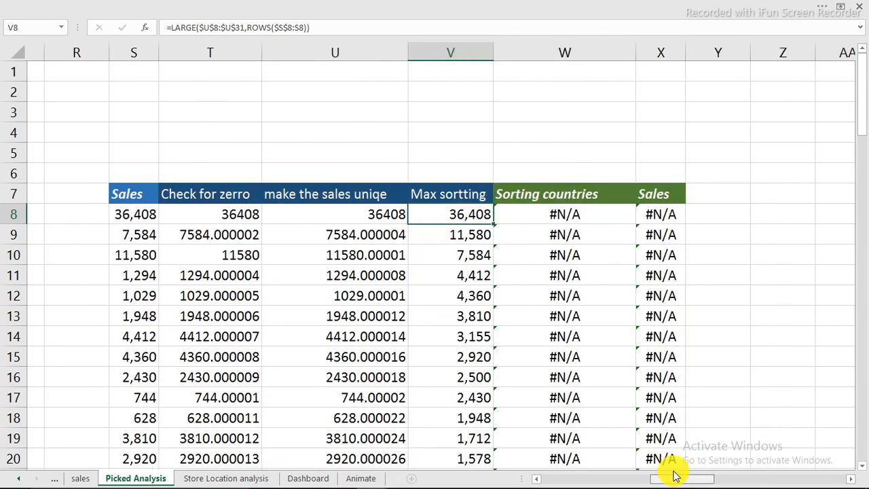
Set the MATCH lookup array in W8 to $U$8:$U$31 and fill the formula down the Sorting countries column.
left_click(512, 213)
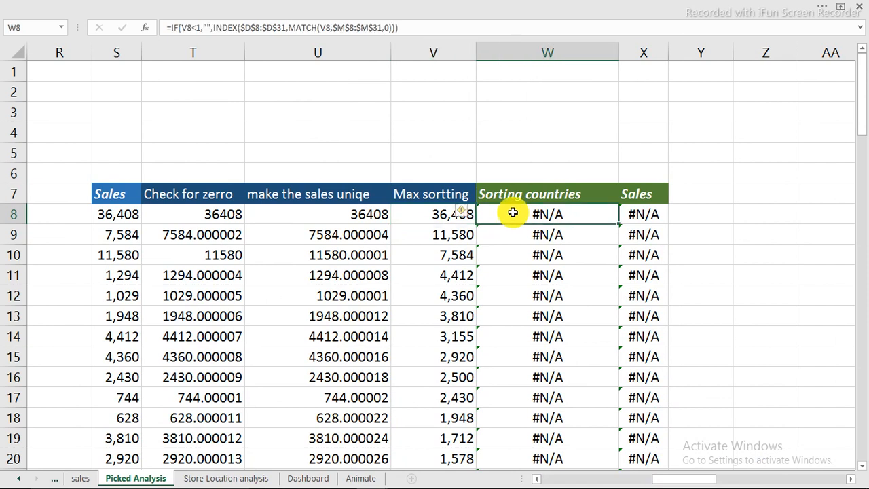
double_click(513, 213)
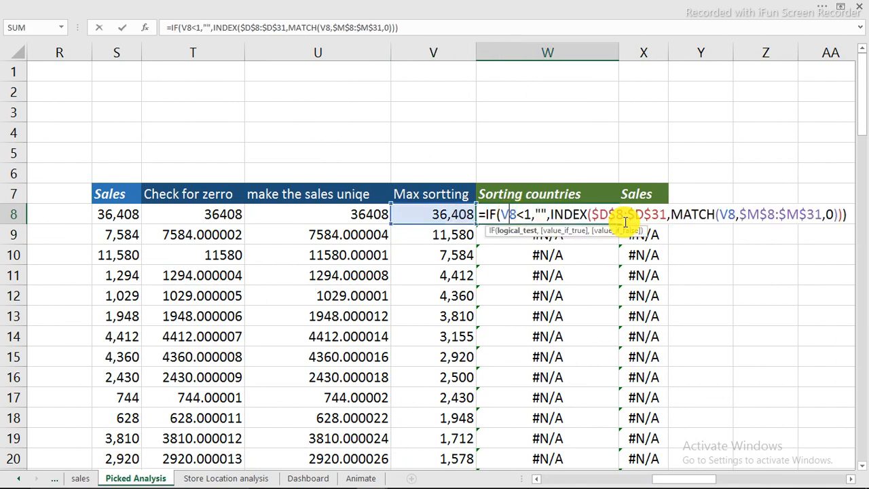
left_click_drag(665, 481, 625, 485)
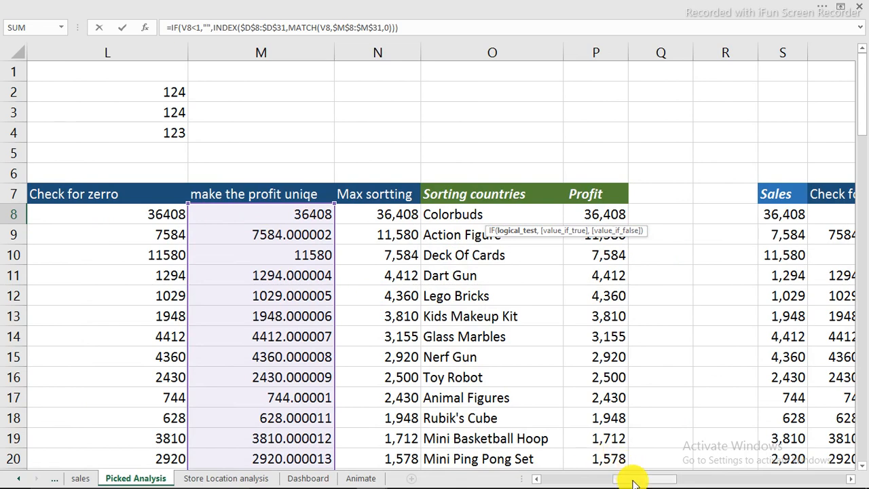
left_click_drag(631, 481, 668, 477)
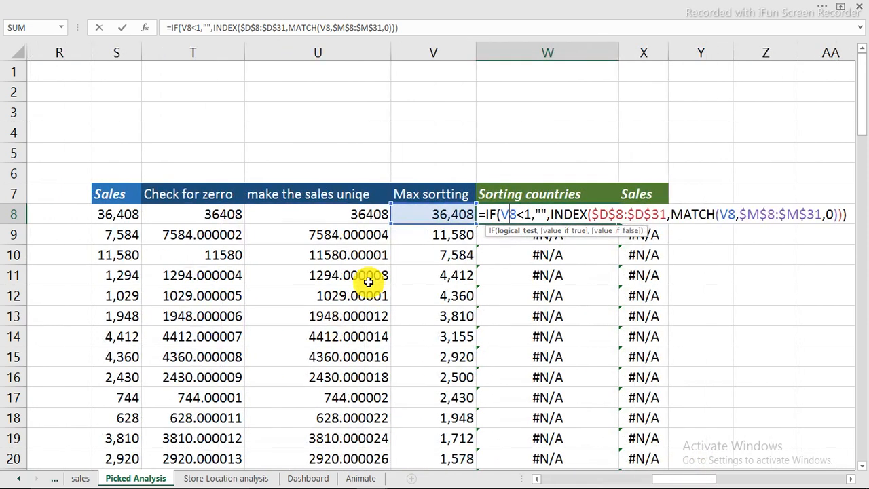
left_click(751, 216)
key("BackSpace")
type("u")
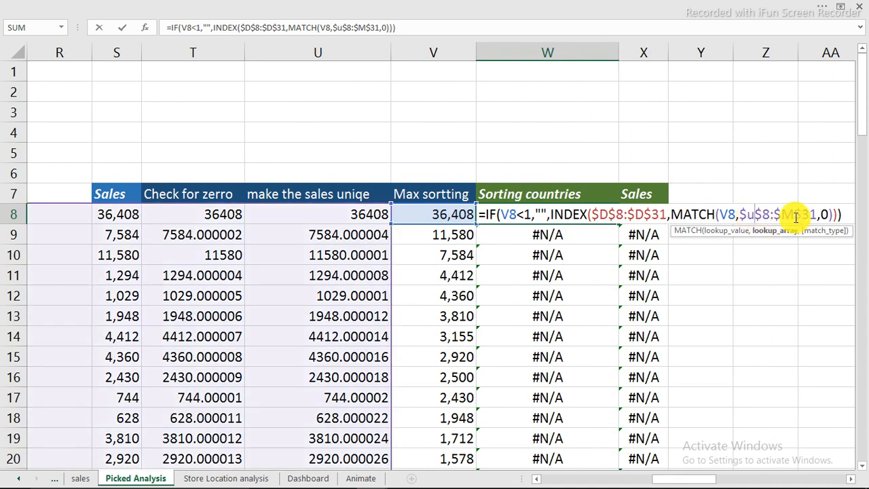
left_click(787, 215)
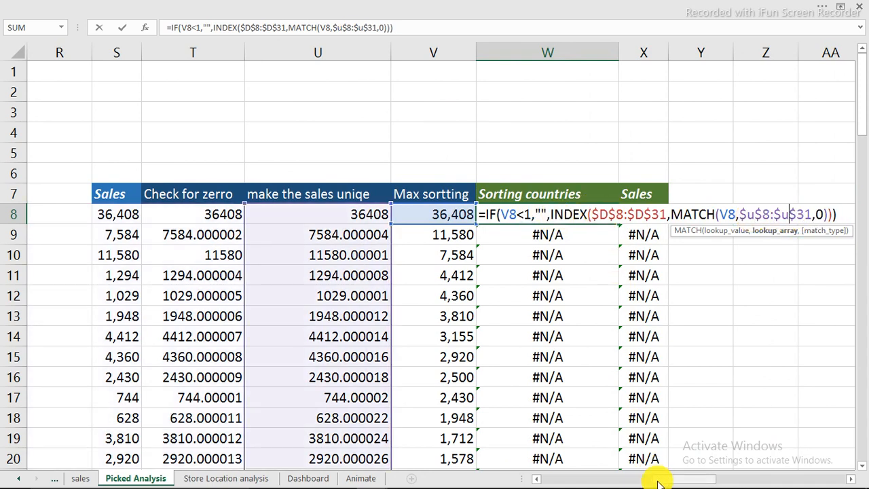
left_click_drag(651, 475, 537, 478)
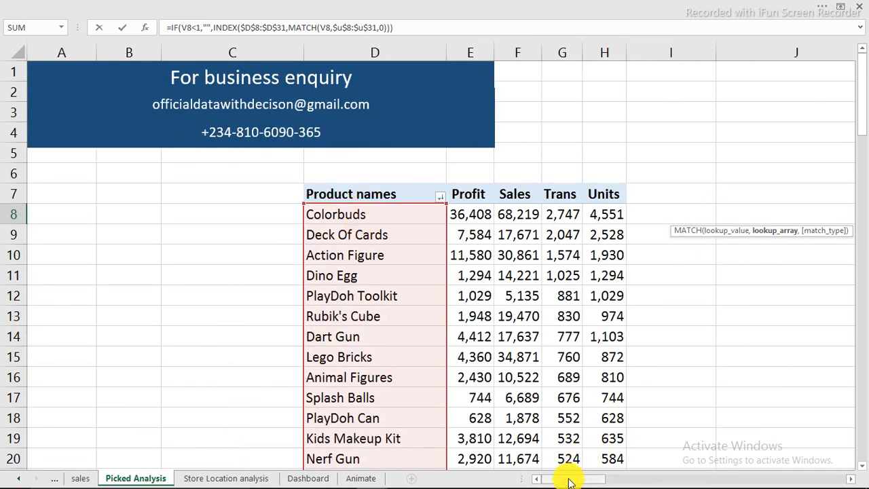
left_click_drag(569, 480, 679, 478)
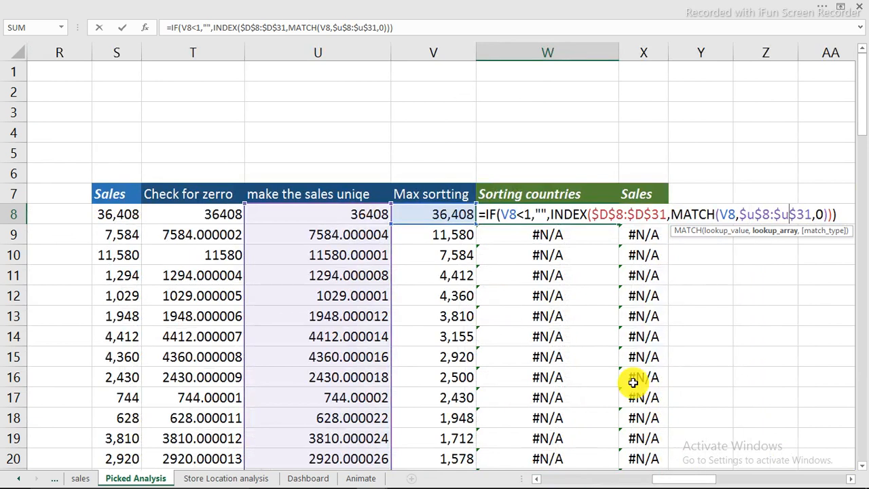
key("Return")
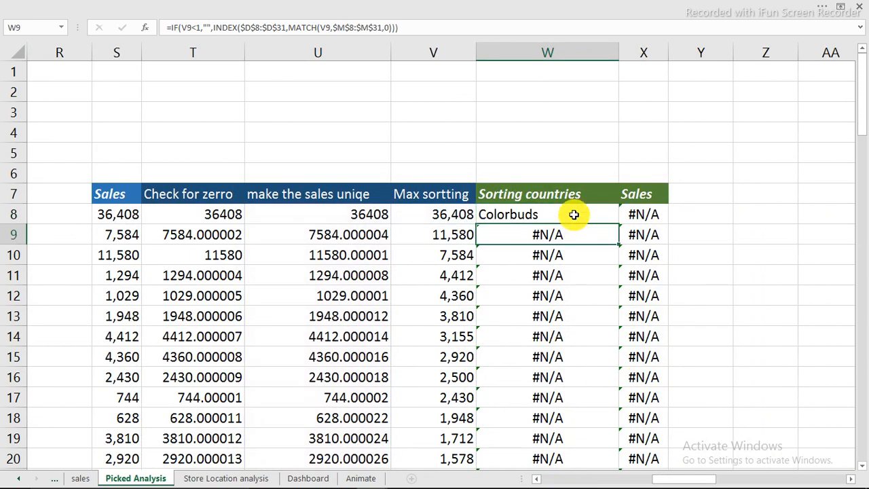
left_click(574, 215)
double_click(618, 223)
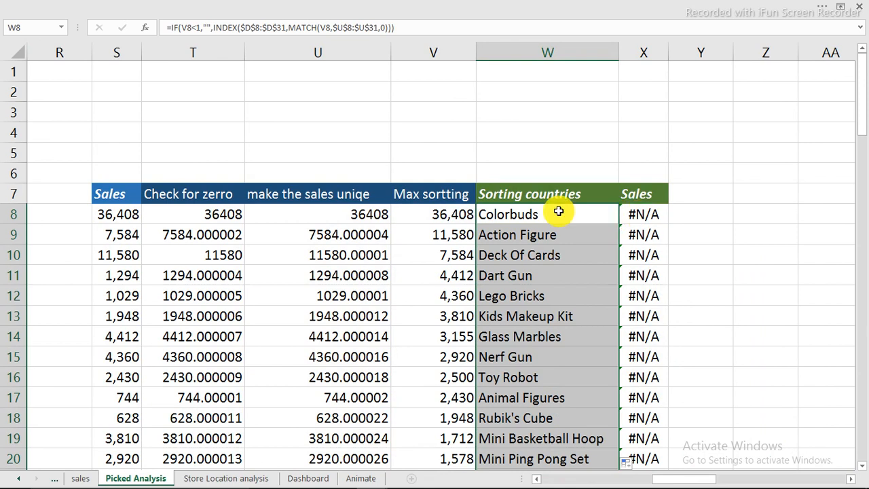
Copy the W8 formula text and paste it into X8, the first cell of the sorted Sales column.
left_click(558, 212)
left_click(182, 26)
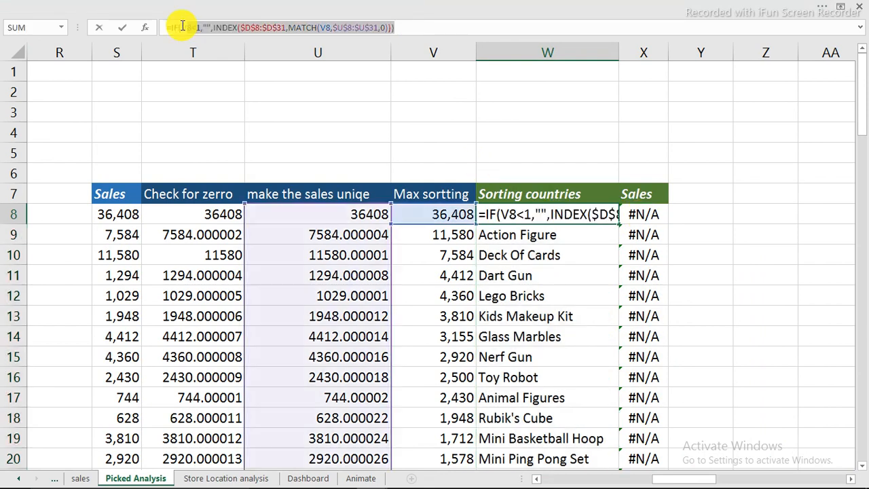
right_click(174, 27)
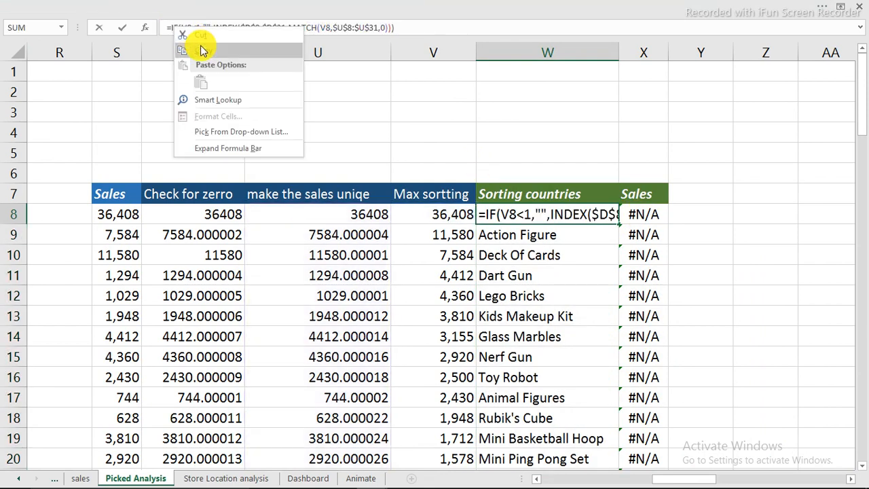
left_click(203, 49)
left_click(635, 216)
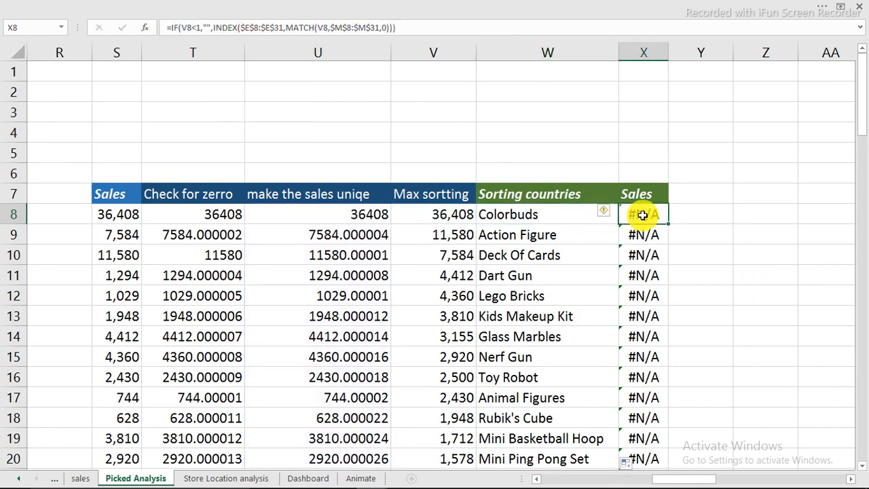
key("ctrl+v")
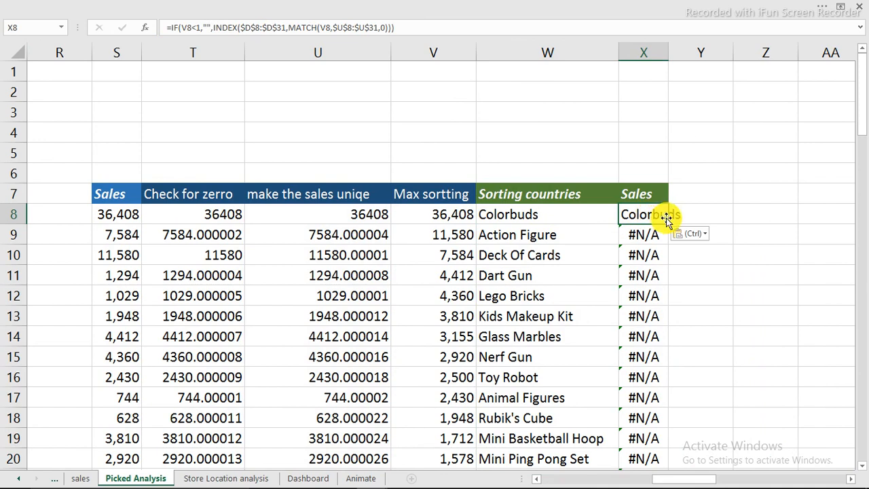
Change the INDEX array in X8 to $F$8:$F$31, fill the formula down the Sales column and check the rows.
left_click(347, 28)
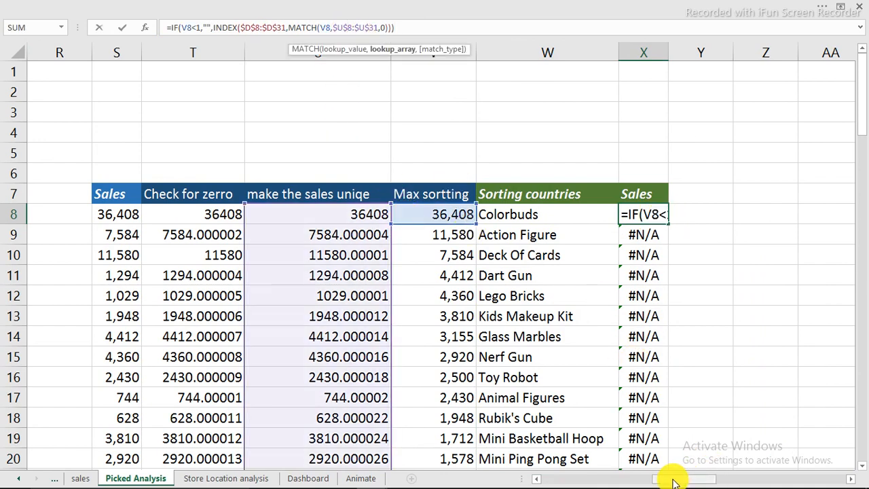
left_click_drag(674, 482, 533, 479)
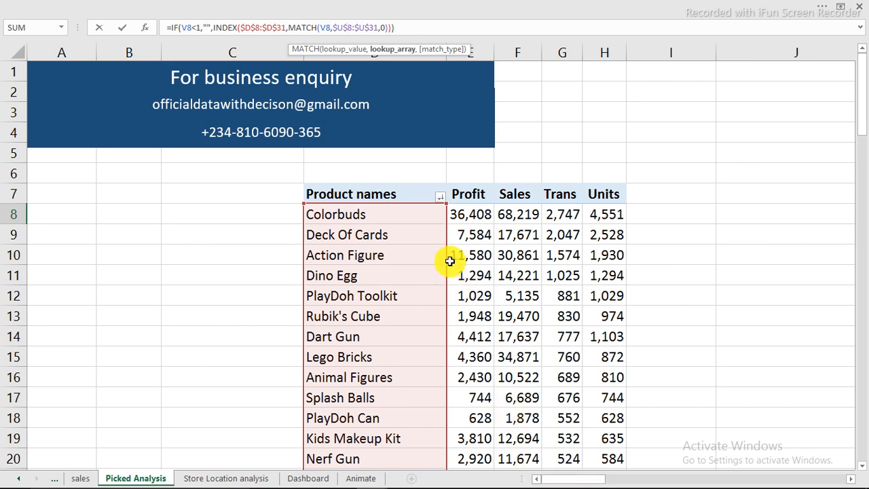
left_click_drag(445, 261, 510, 257)
key("Return")
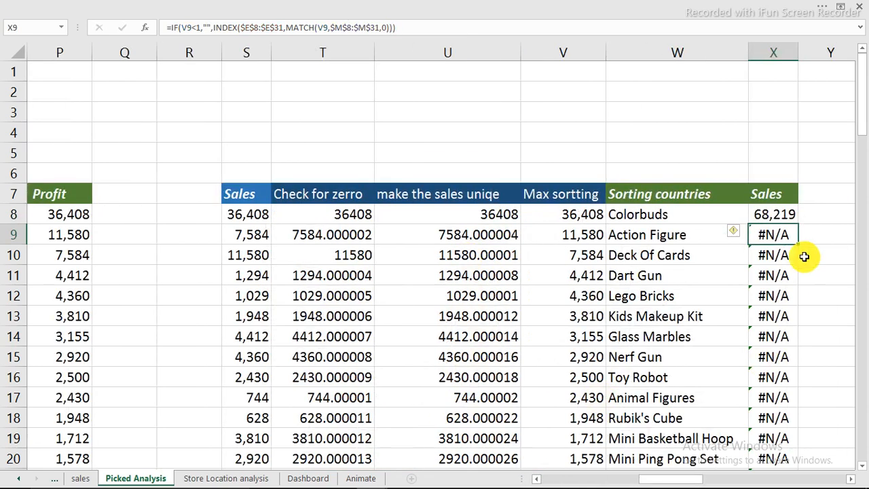
left_click(794, 217)
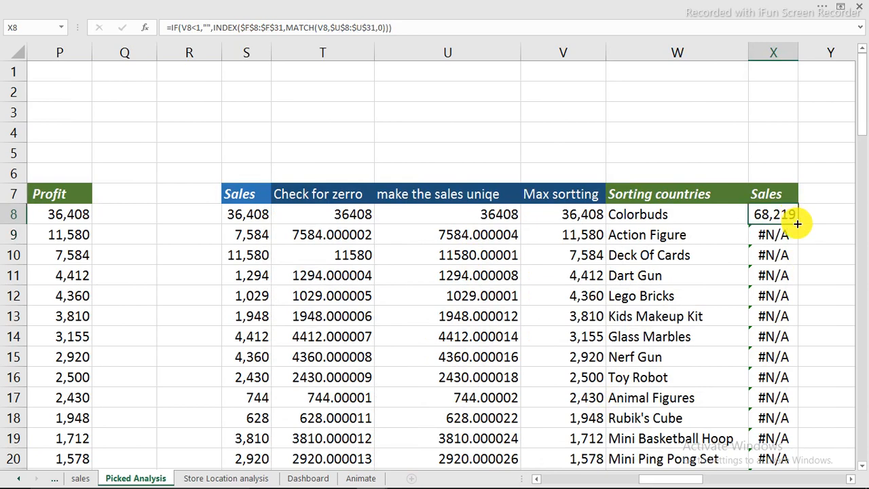
double_click(796, 223)
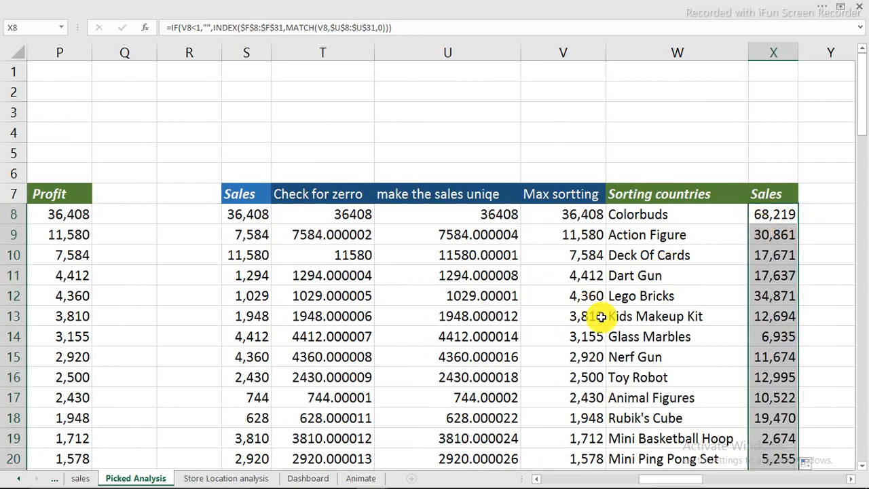
scroll(600, 316, "down", 1)
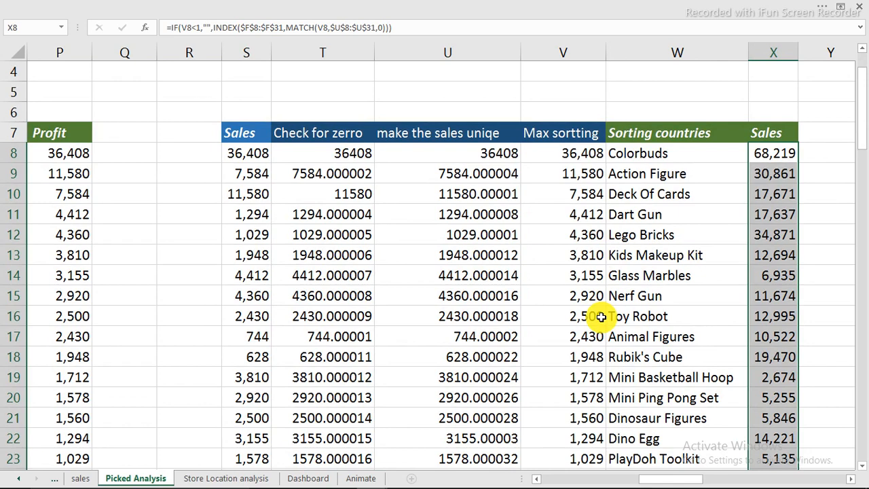
scroll(601, 316, "down", 1)
left_click(398, 212)
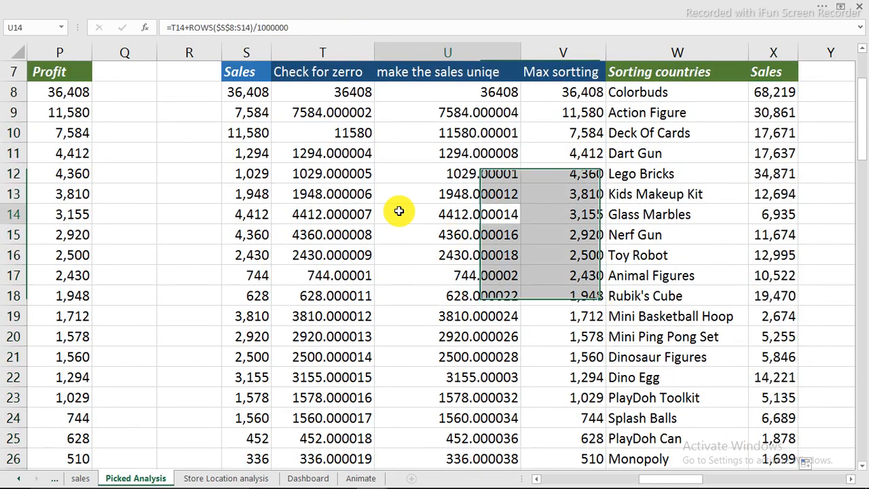
Choose the $ Sales option on the Dashboard sheet and check the values in the product list.
left_click(305, 477)
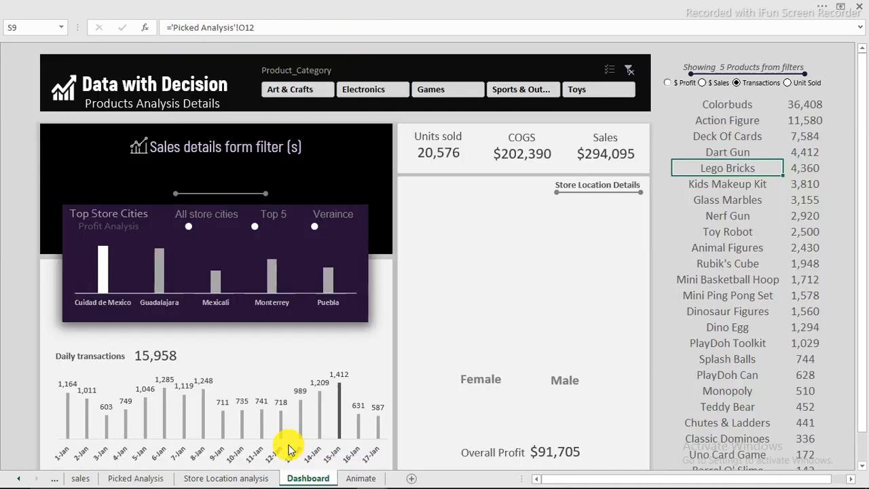
left_click(703, 83)
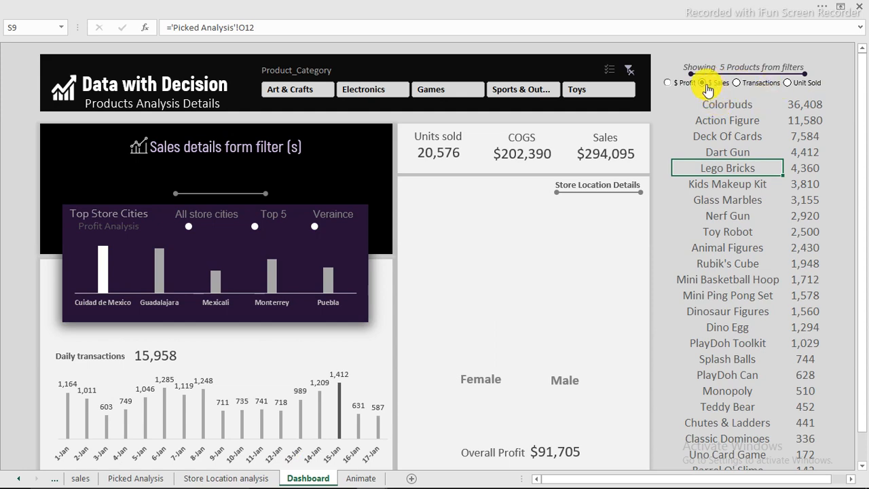
left_click_drag(810, 104, 804, 279)
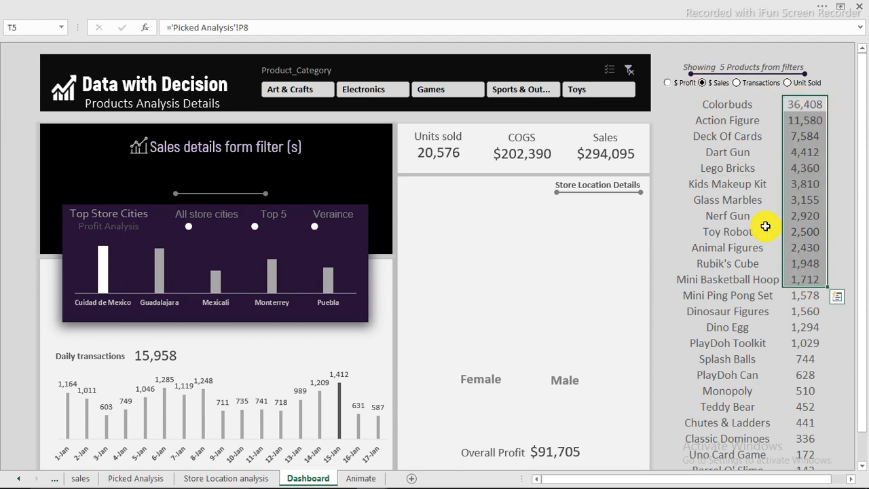
left_click(727, 127)
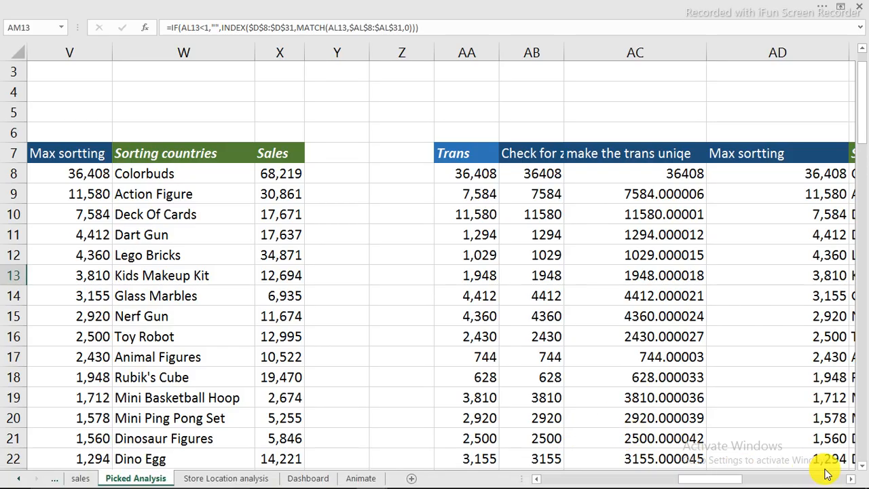
Copy the pivot table headers D7:H7 on the Picked Analysis sheet and paste them as values starting at AQ7.
left_click_drag(725, 479, 583, 479)
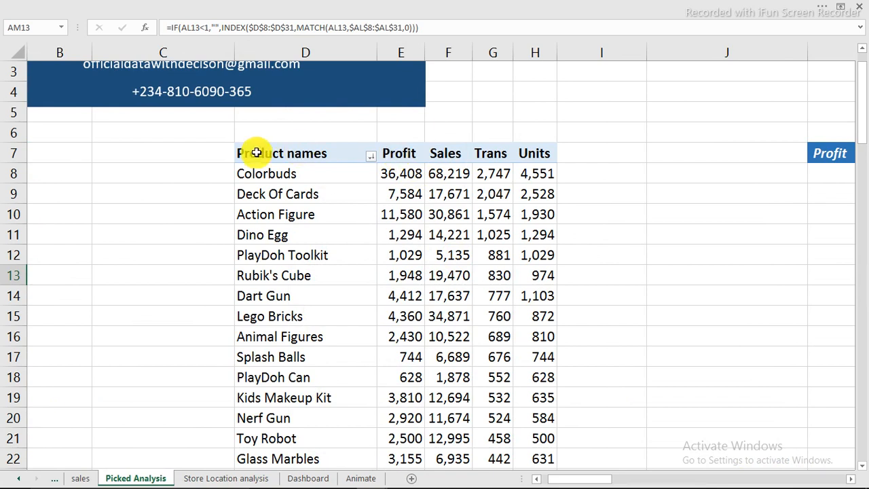
left_click_drag(256, 153, 528, 155)
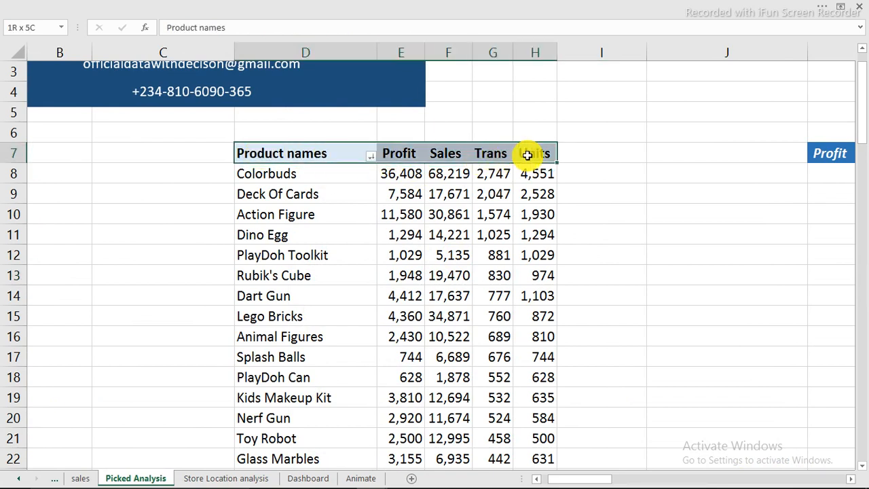
right_click(399, 153)
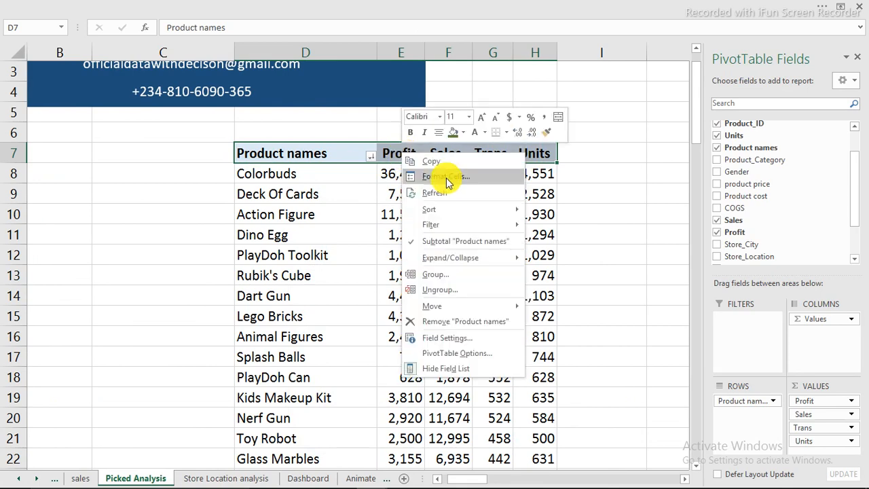
left_click(438, 164)
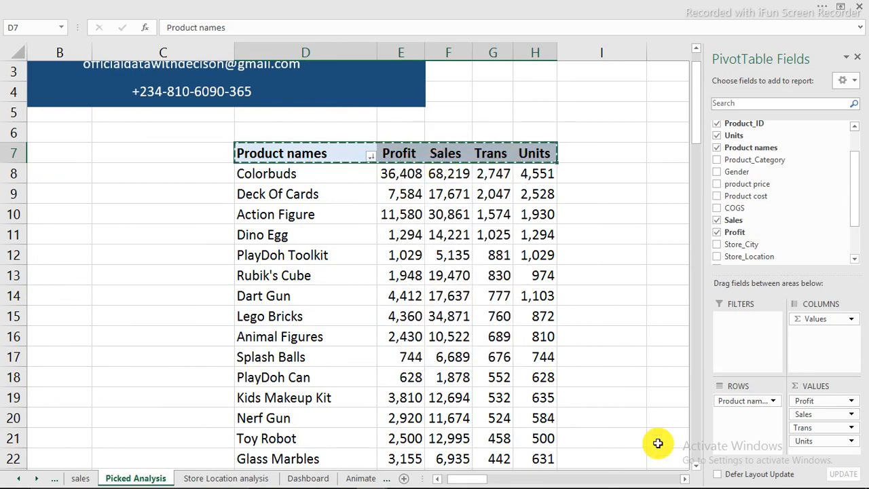
left_click_drag(476, 481, 667, 480)
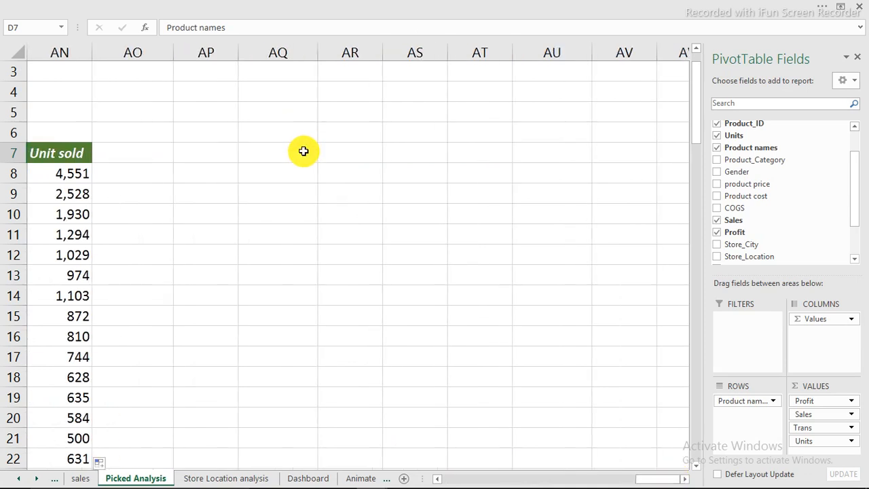
left_click(303, 151)
right_click(303, 151)
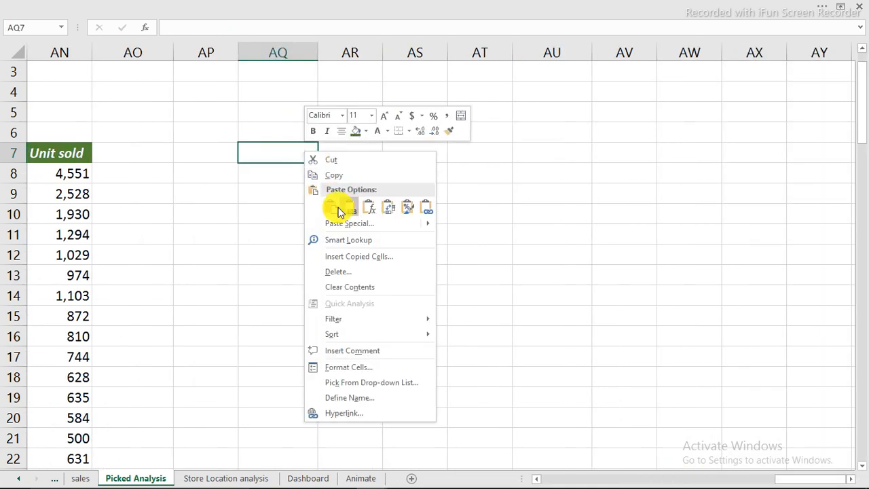
left_click(348, 209)
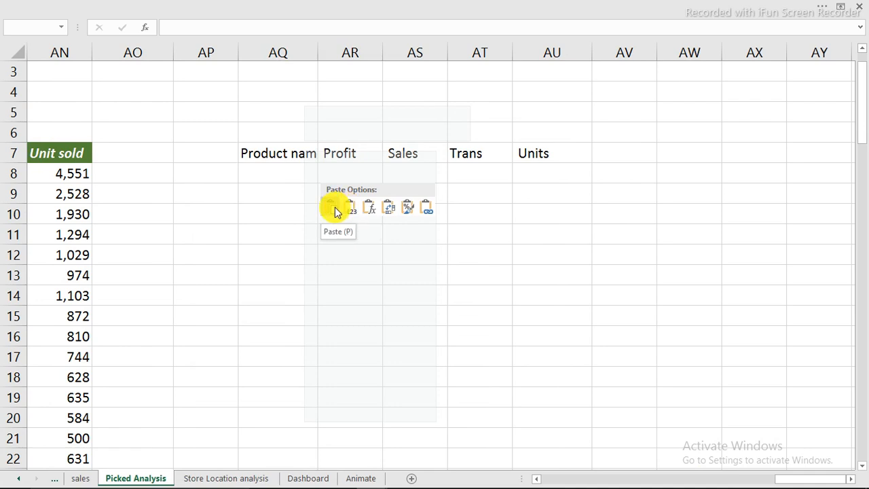
left_click(335, 212)
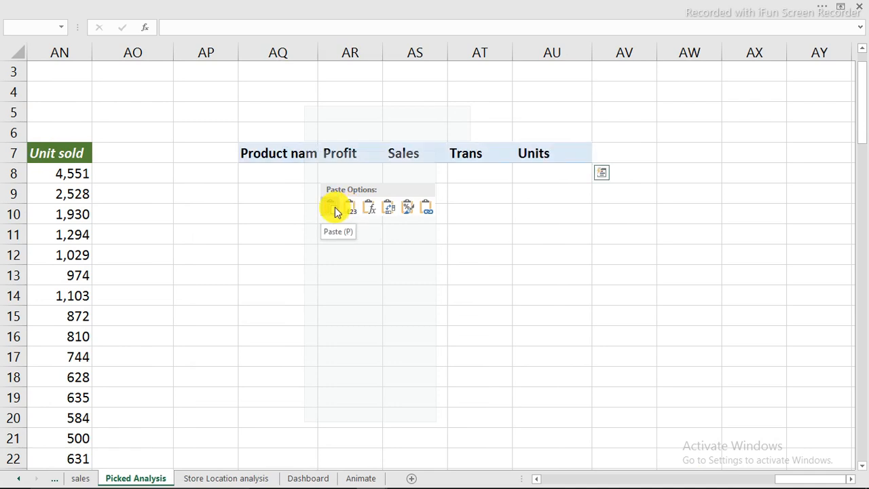
left_click(347, 209)
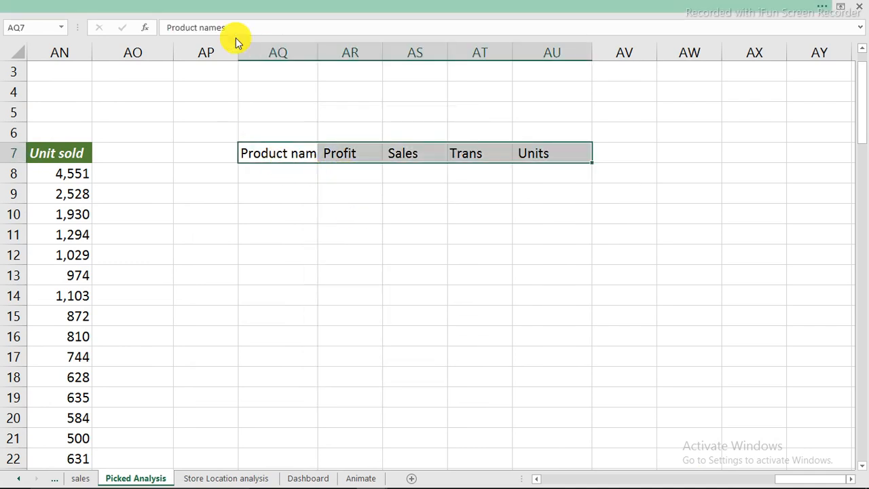
Apply a green fill to the pasted header cells AQ7:AU7.
left_click(234, 7)
left_click(192, 71)
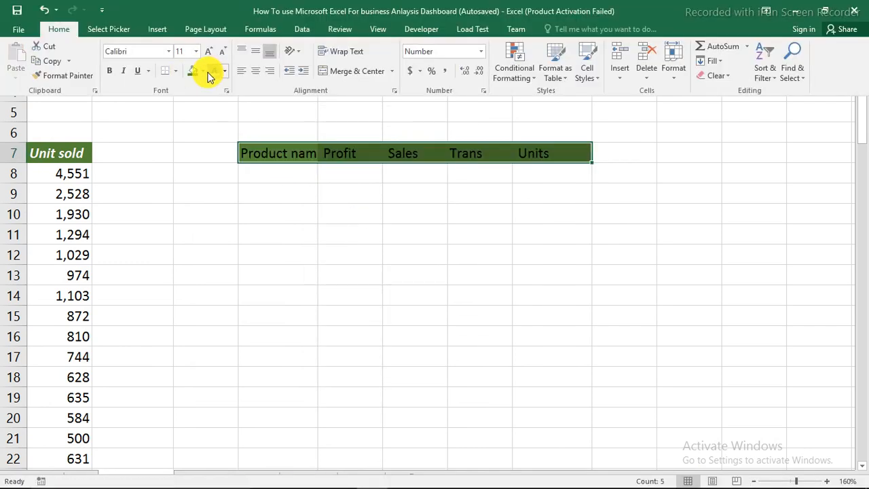
Make the header text in AQ7:AU7 white and bold, and widen column AQ to fit its header.
left_click(211, 70)
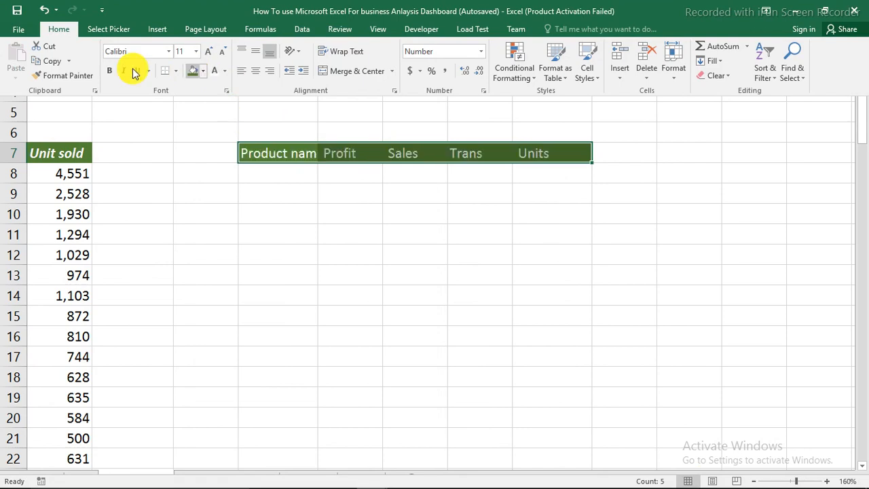
left_click(110, 71)
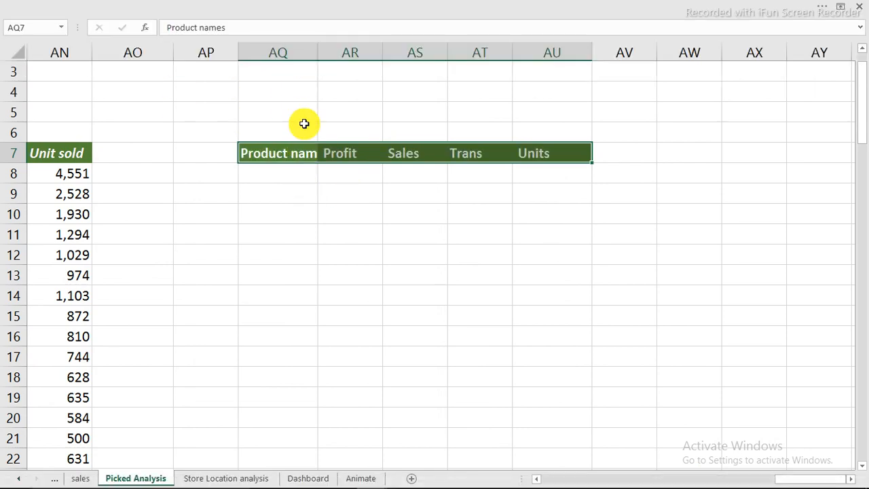
double_click(316, 57)
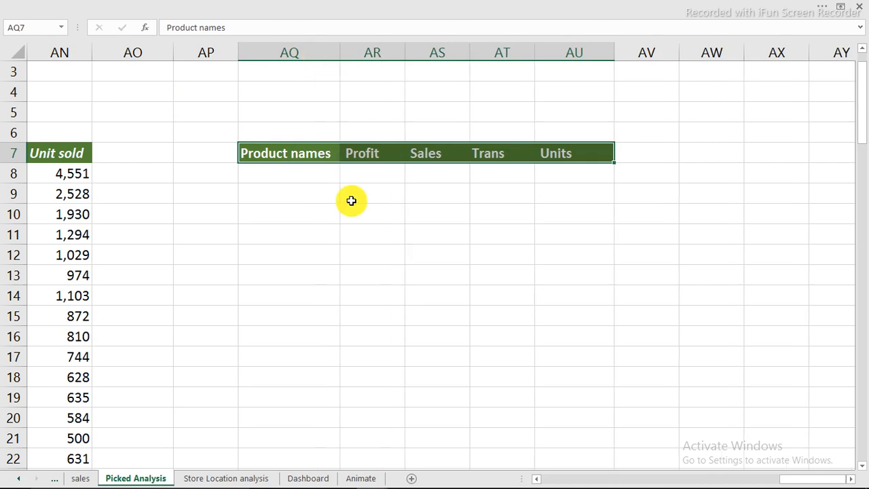
Link the first Product names cell, AQ8, to AM8 in the Unit sold sorting table.
left_click(301, 173)
type("=")
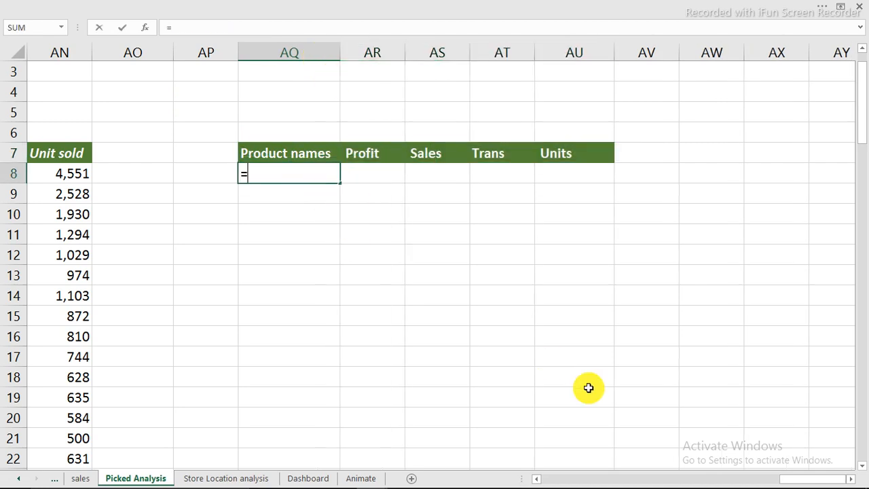
left_click_drag(789, 475, 782, 480)
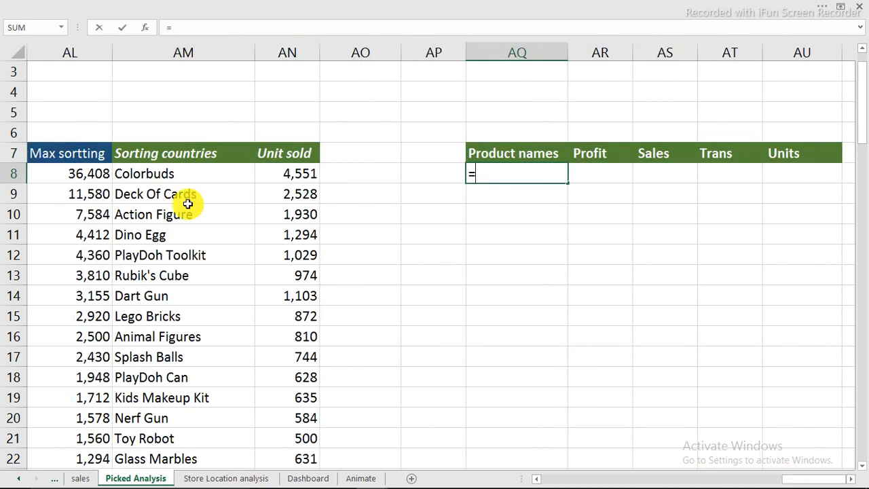
left_click(190, 173)
key("Return")
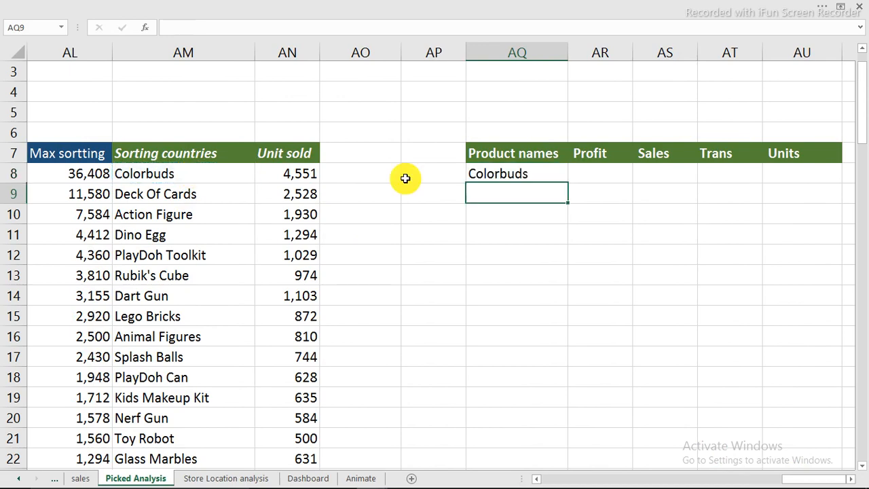
Link the first Profit cell, AR8, to the sorted profit in P8.
left_click(597, 171)
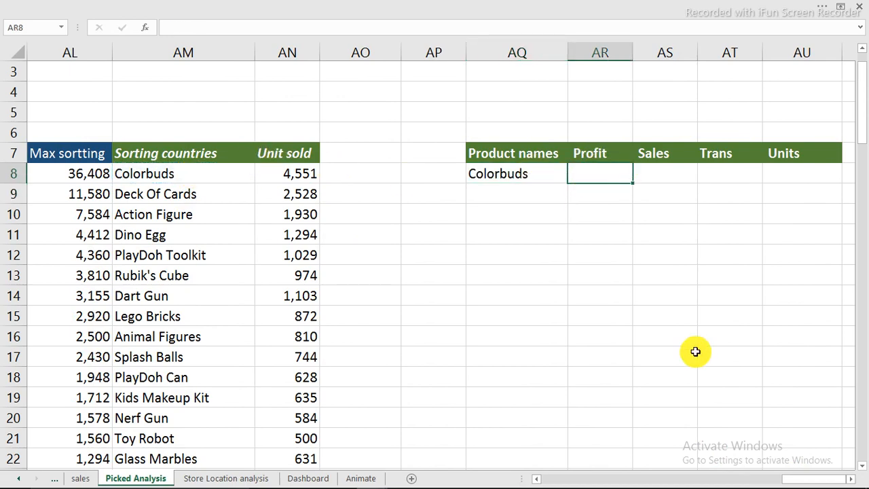
left_click_drag(792, 479, 643, 482)
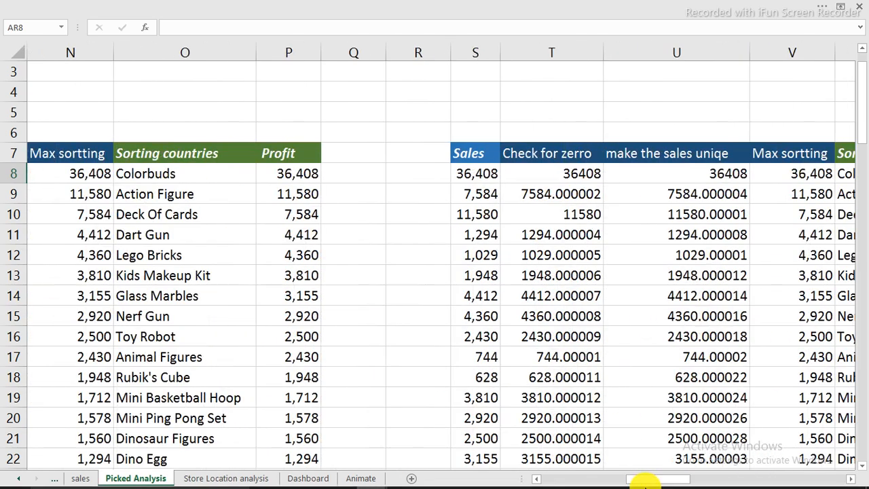
left_click(304, 190)
left_click(299, 174)
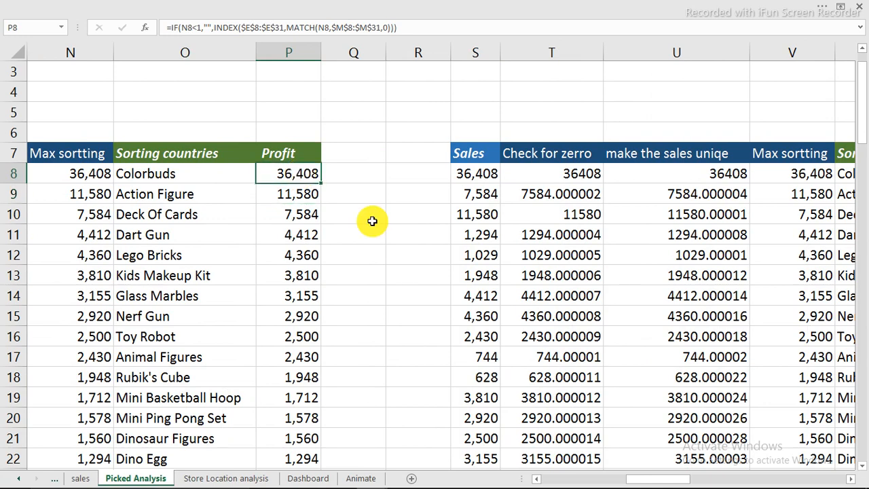
left_click_drag(672, 480, 835, 464)
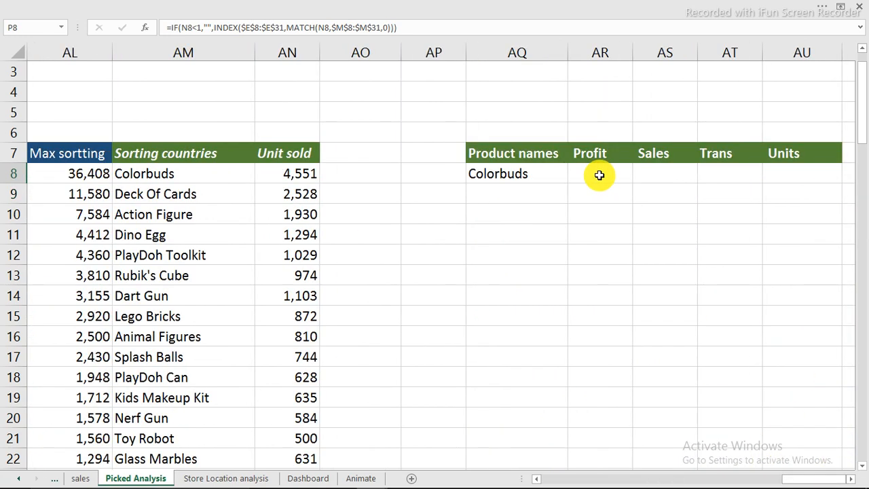
left_click(599, 174)
type("=")
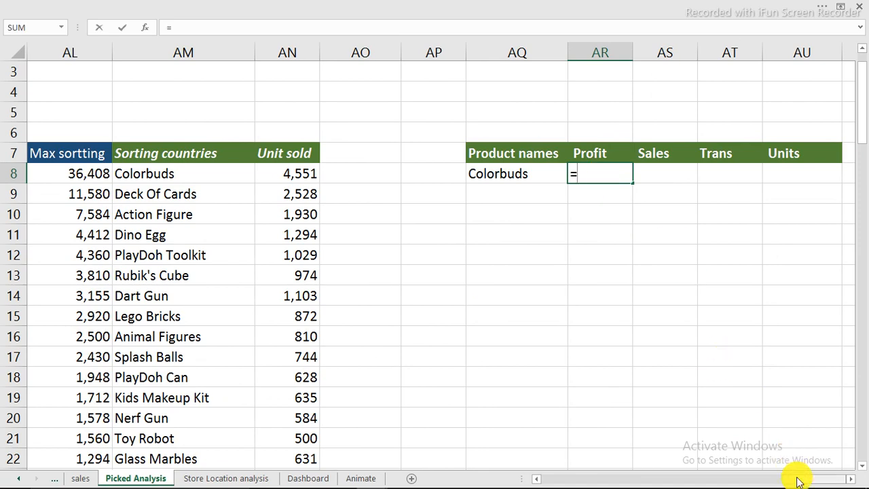
left_click_drag(680, 482, 634, 477)
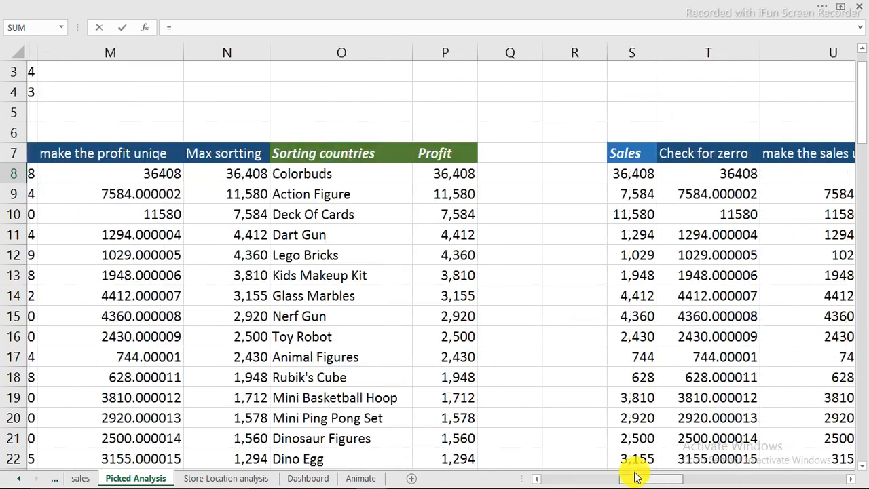
left_click(442, 174)
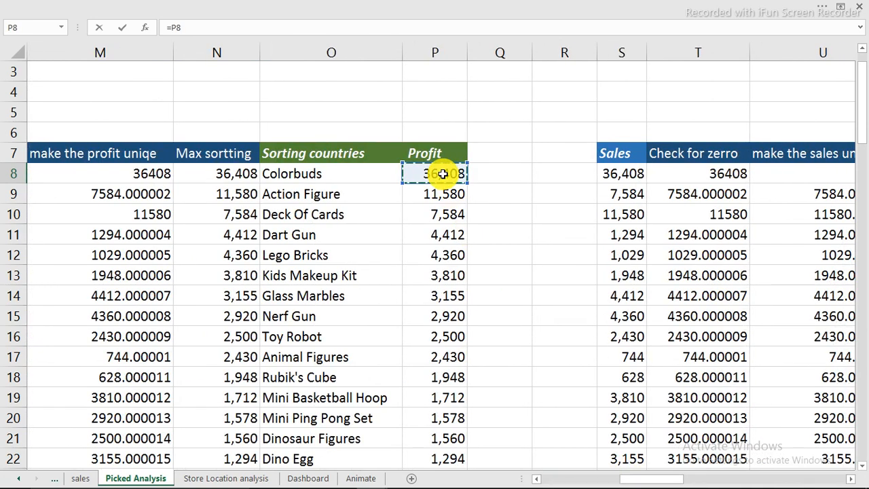
key("Return")
Link the first Sales cell, AS8, to the sorted sales value in X8.
left_click(793, 172)
type("=")
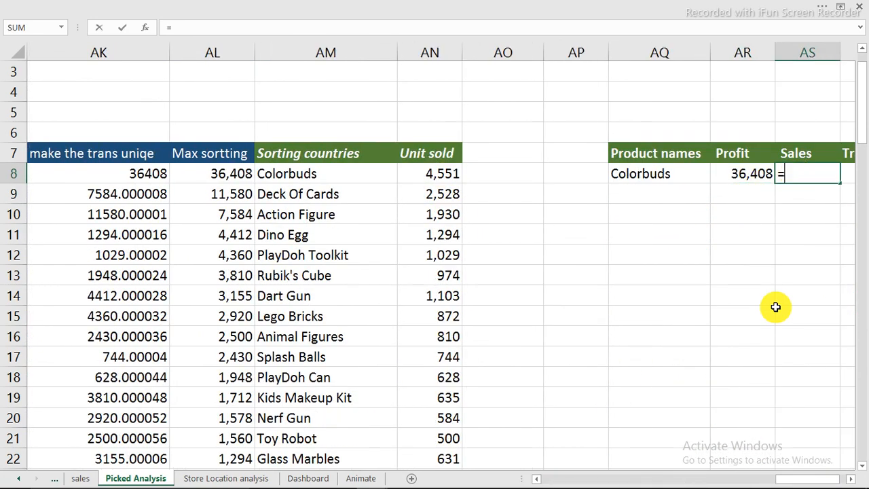
left_click_drag(787, 481, 651, 477)
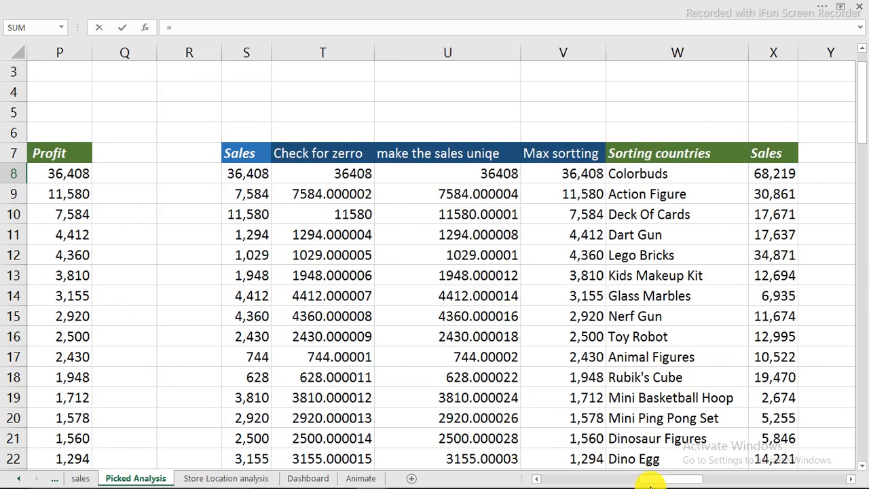
left_click(766, 175)
key("Return")
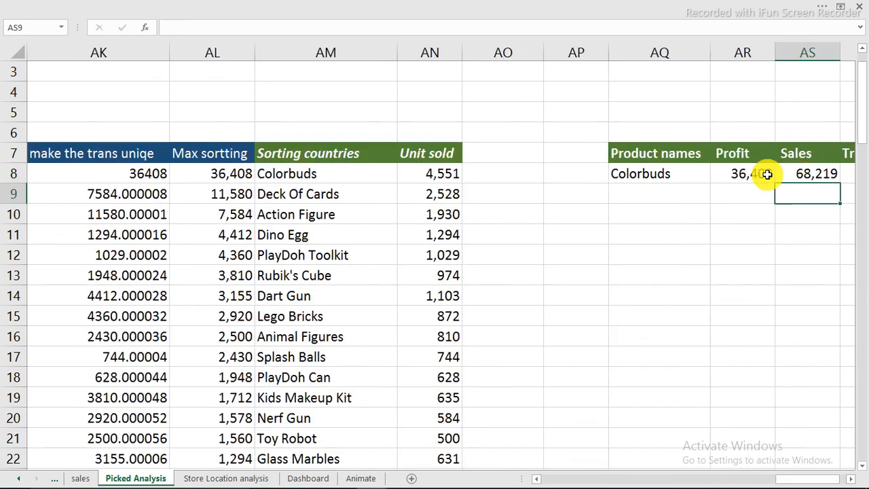
Link the first Trans cell, AT8, to the transaction value in AF8 of the Trans sorting table.
left_click(847, 174)
type("=")
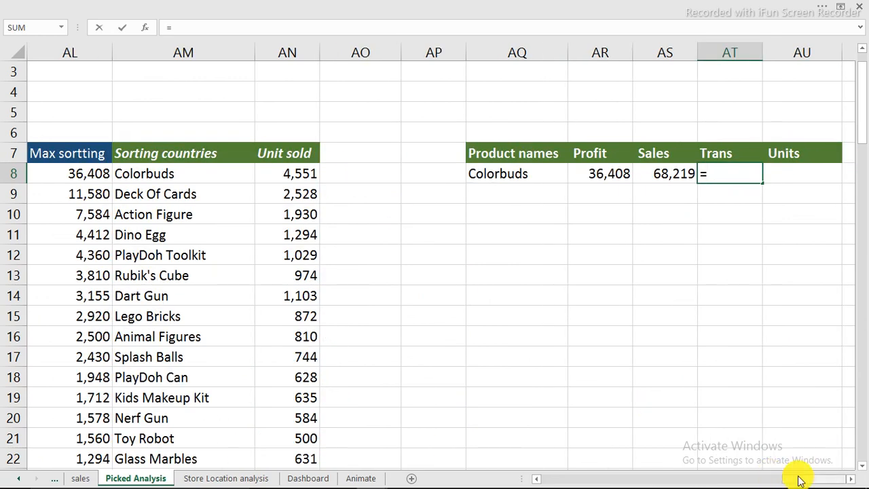
left_click_drag(799, 481, 745, 483)
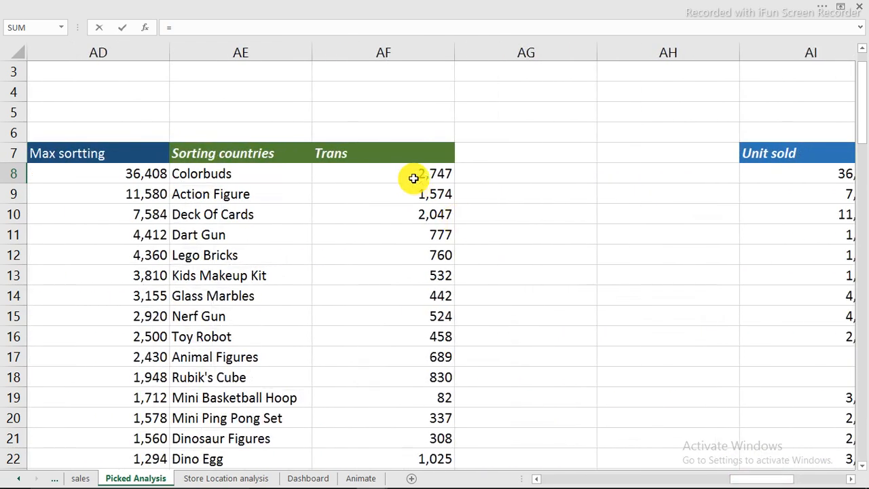
left_click(413, 179)
key("Return")
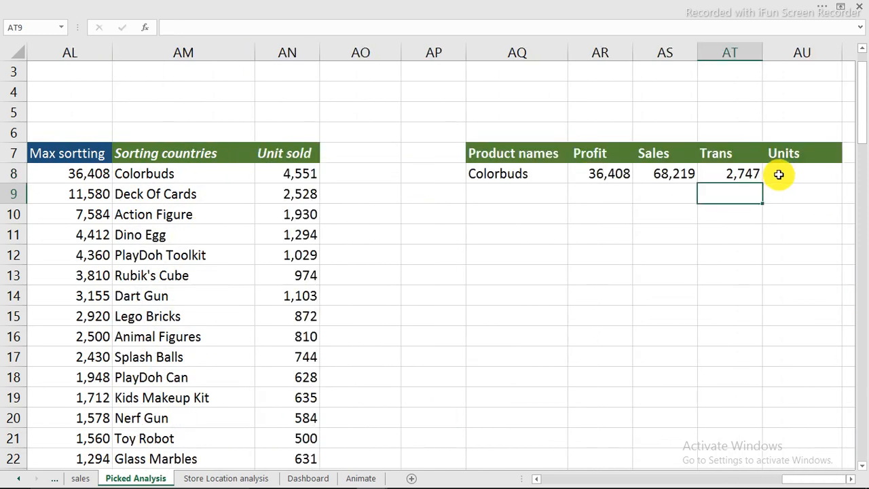
Link the first Units cell, AU8, to the unit sold value in AN8.
left_click(779, 174)
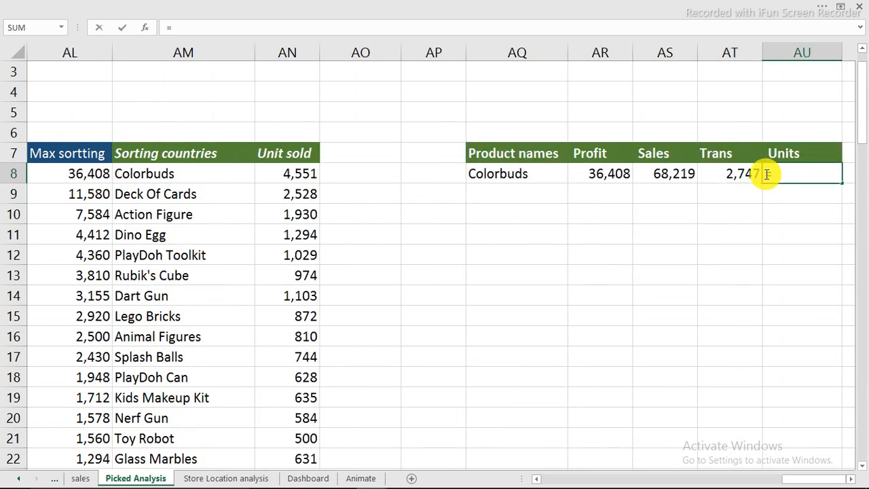
left_click(306, 171)
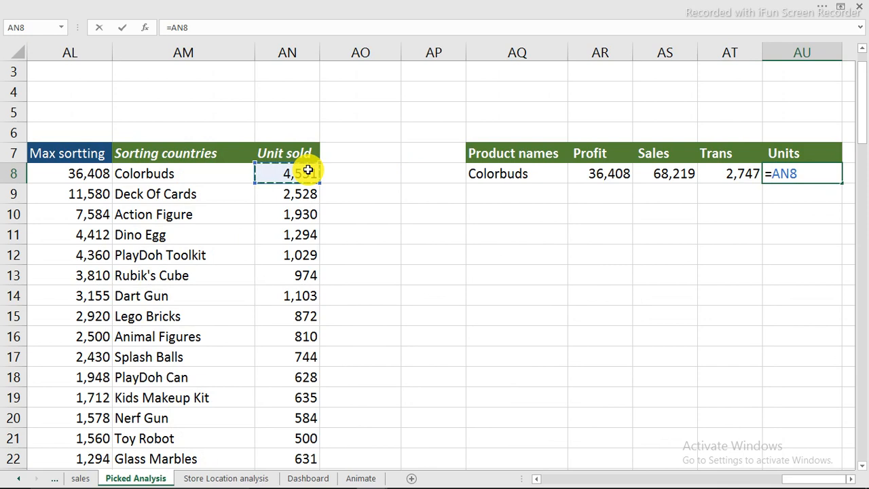
key("Return")
Fill the formulas in AQ8:AU8 down through row 31 of the combined table.
left_click_drag(498, 177, 776, 300)
scroll(782, 421, "up", 2)
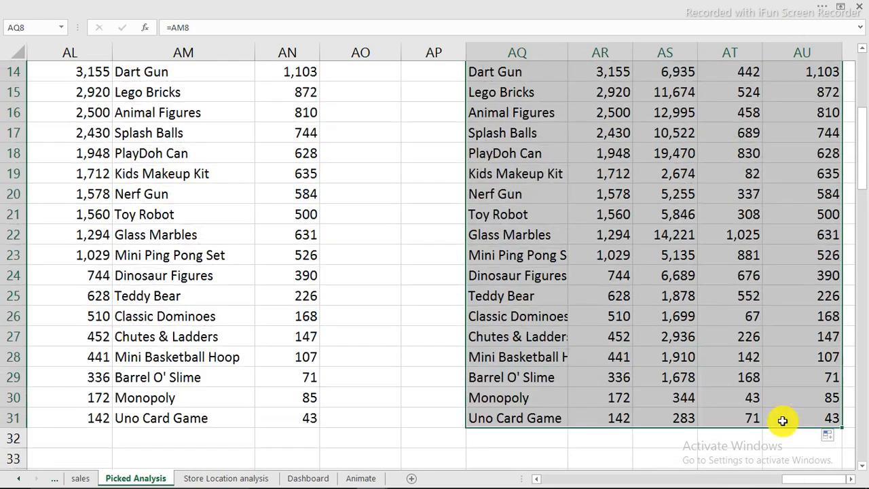
left_click(852, 479)
left_click(852, 479)
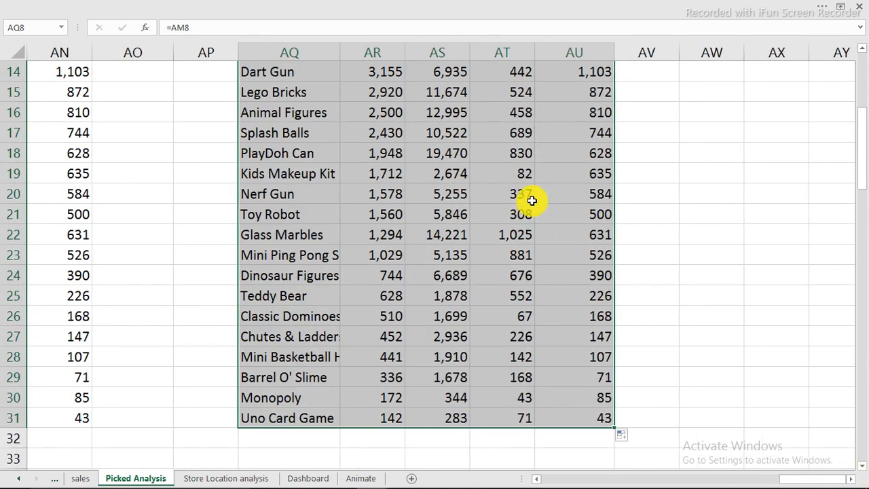
Review the combined table's Profit, Sales, Trans and Units columns from the header row down.
left_click(531, 200)
scroll(531, 194, "up", 1)
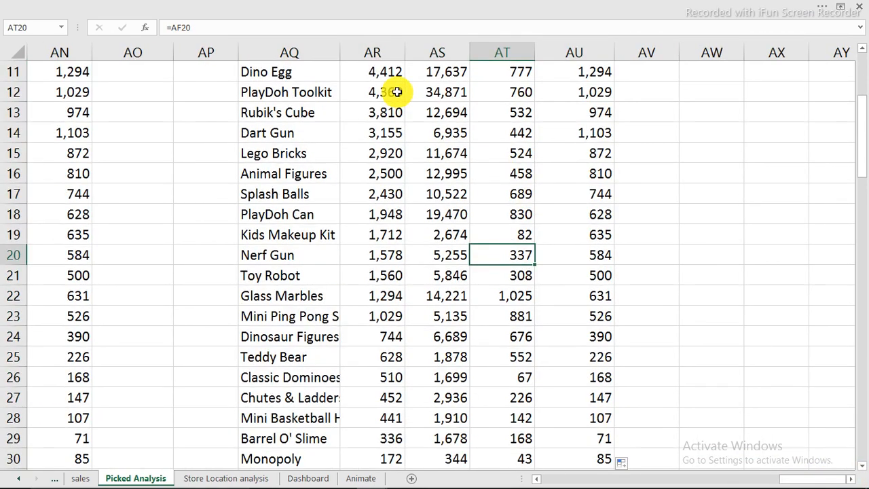
scroll(396, 92, "up", 1)
scroll(398, 90, "up", 1)
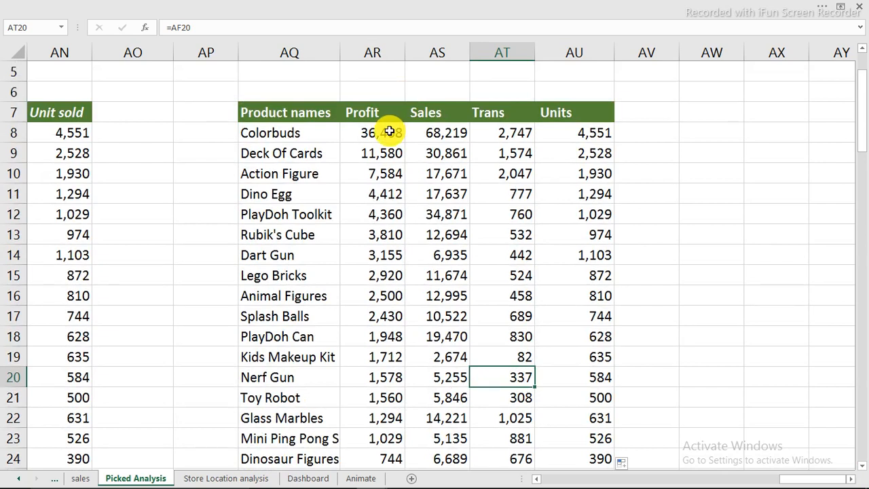
left_click(389, 132)
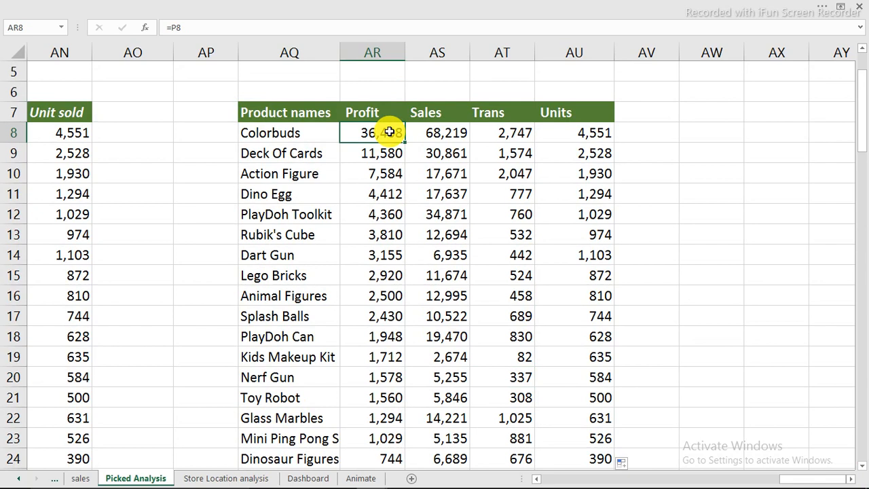
left_click_drag(382, 111, 382, 227)
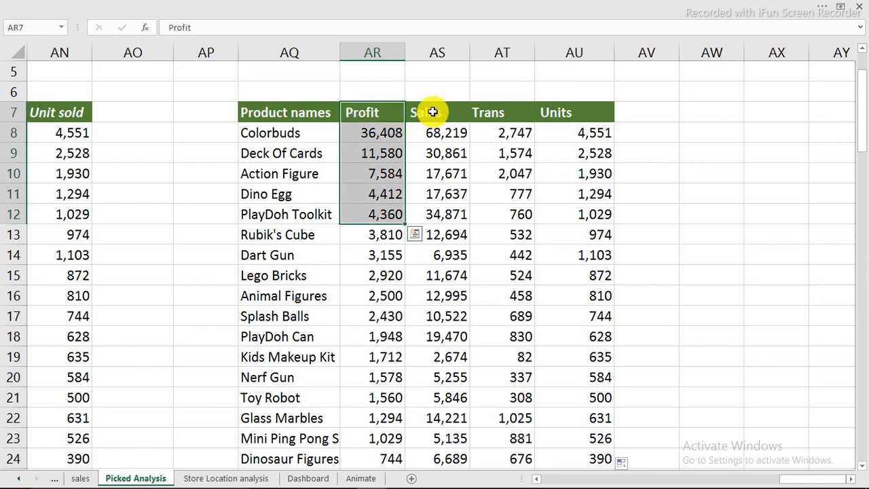
left_click_drag(432, 113, 433, 219)
left_click_drag(496, 114, 502, 196)
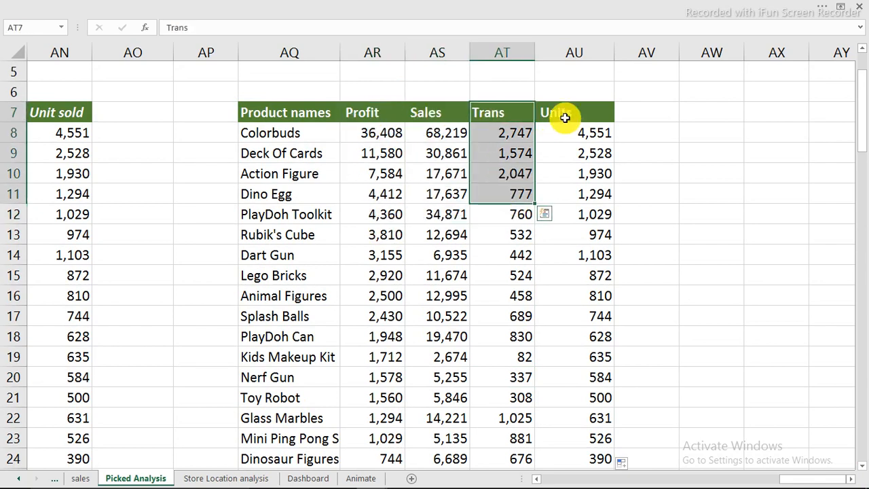
left_click_drag(566, 115, 567, 214)
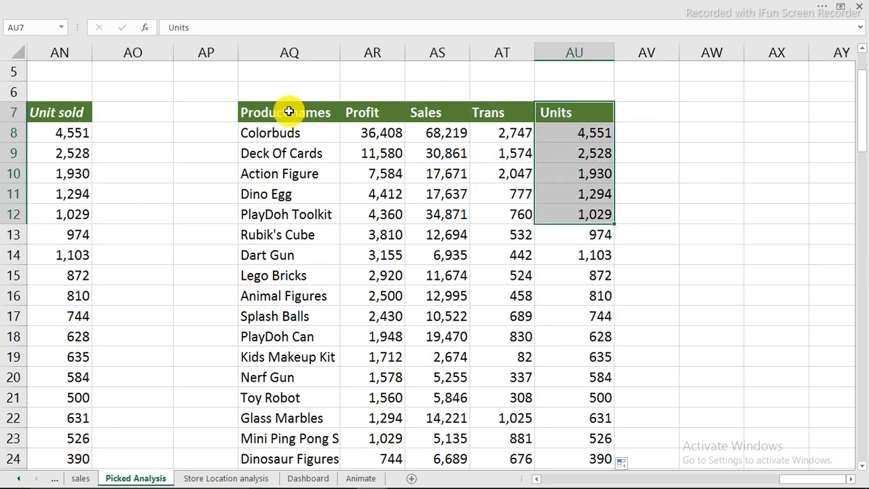
Copy the Product names column AQ7:AQ31, paste it starting at AW7 and widen column AW to fit the header.
left_click_drag(288, 112, 308, 440)
right_click(309, 439)
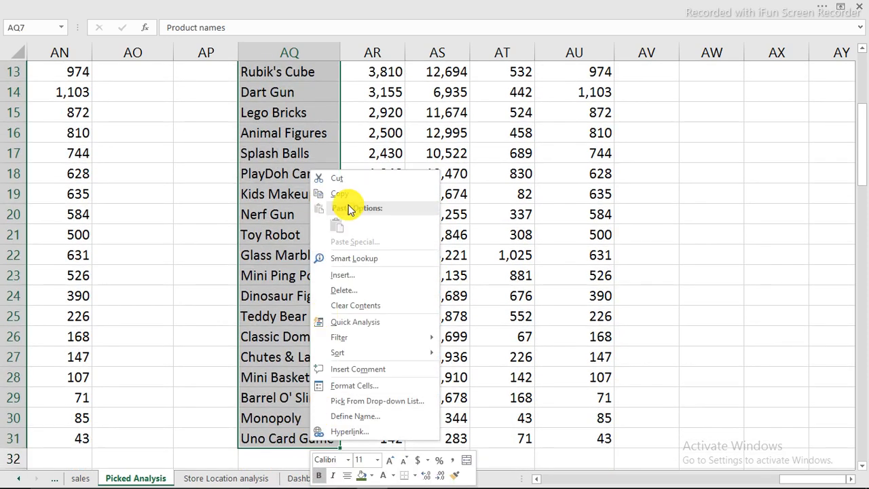
left_click(350, 194)
scroll(710, 203, "up", 4)
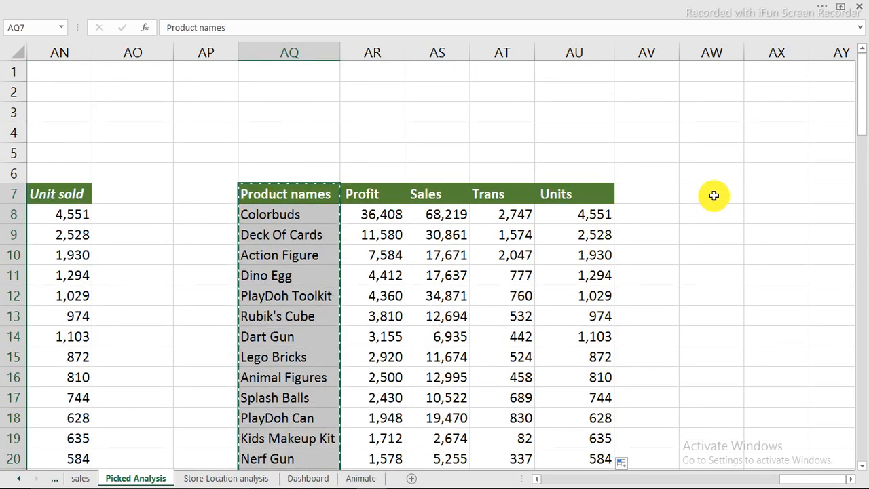
left_click(713, 196)
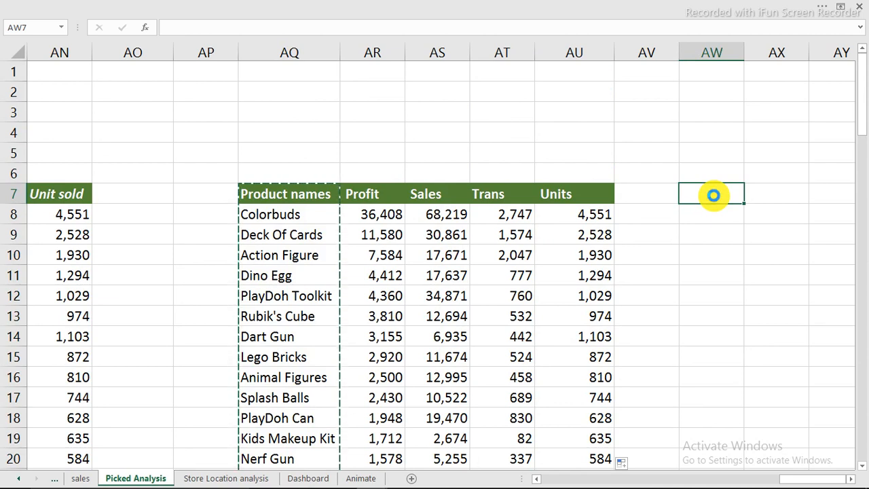
key("ctrl+v")
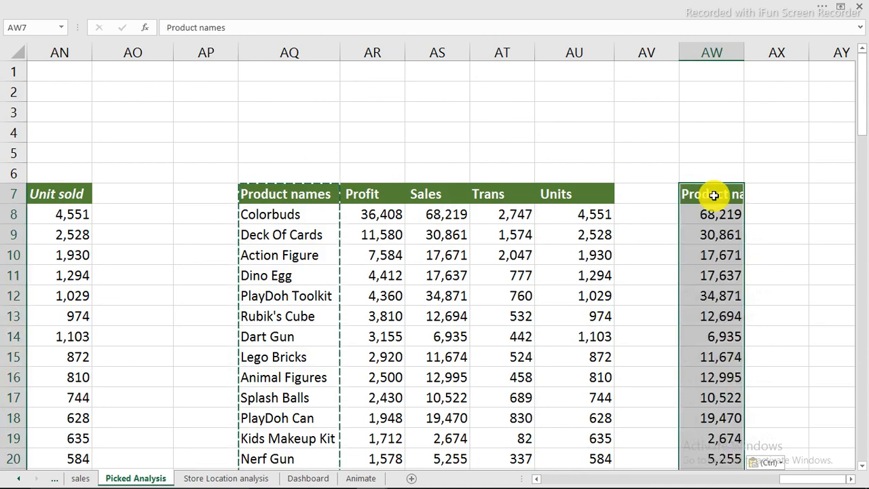
double_click(745, 58)
left_click(851, 479)
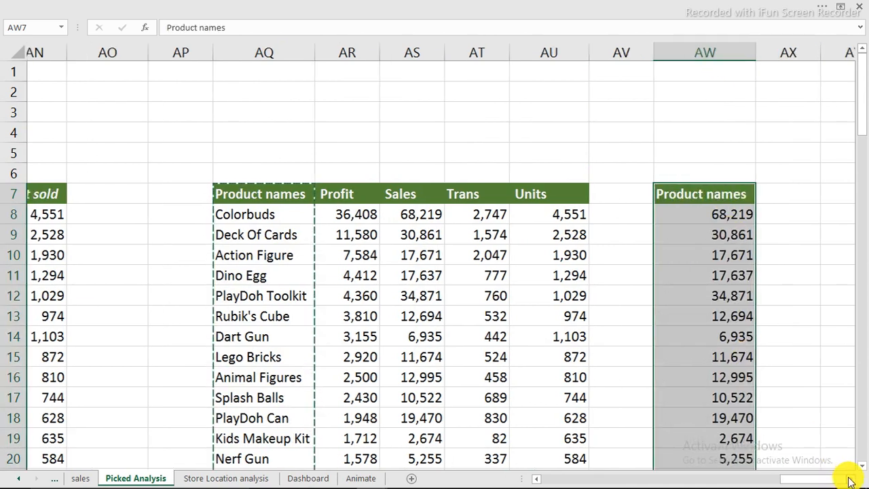
left_click(850, 479)
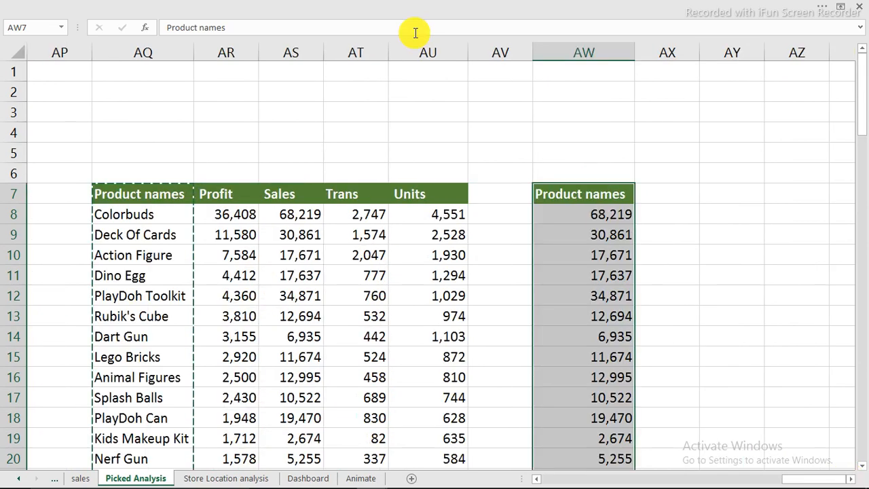
Open the control formatting of the $ Profit option button on the Dashboard sheet and clear its existing cell link.
left_click(305, 479)
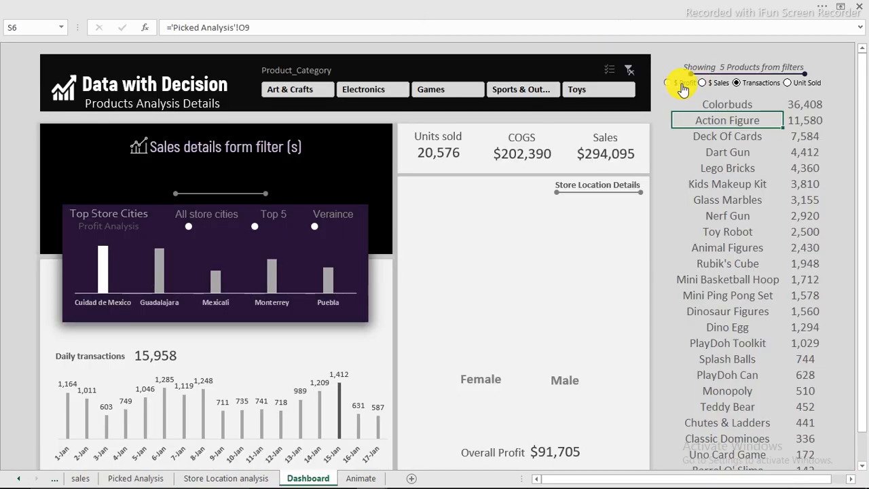
left_click(681, 83, "ctrl")
left_click(681, 82)
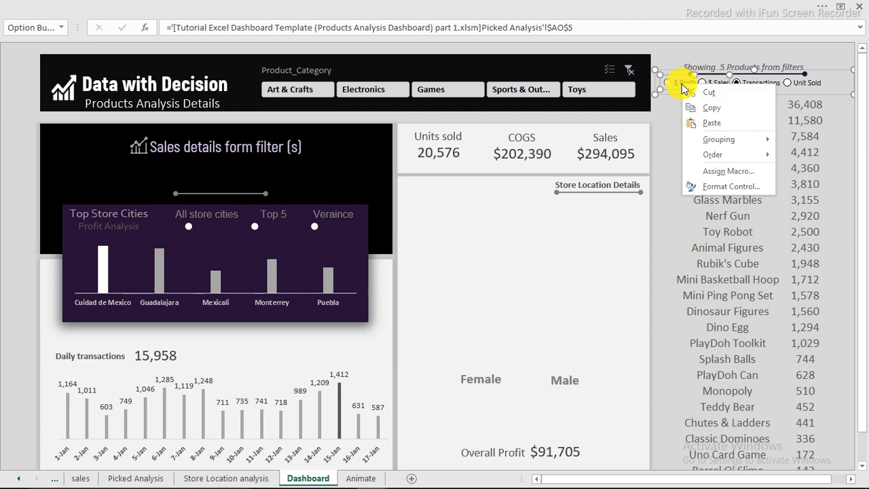
left_click(719, 186)
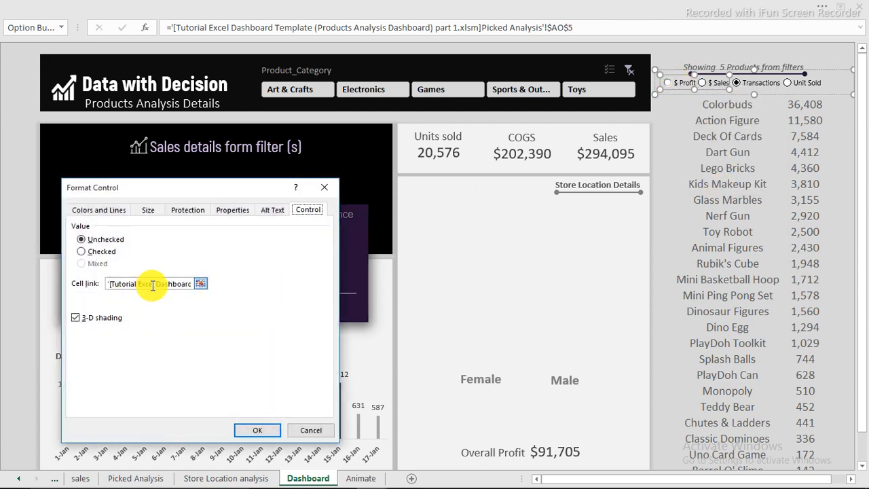
left_click(185, 283)
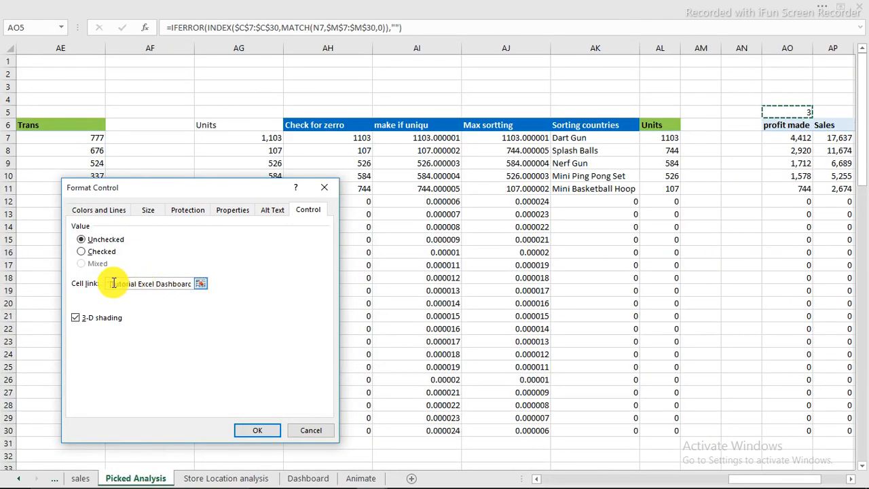
left_click_drag(111, 282, 205, 295)
key("BackSpace")
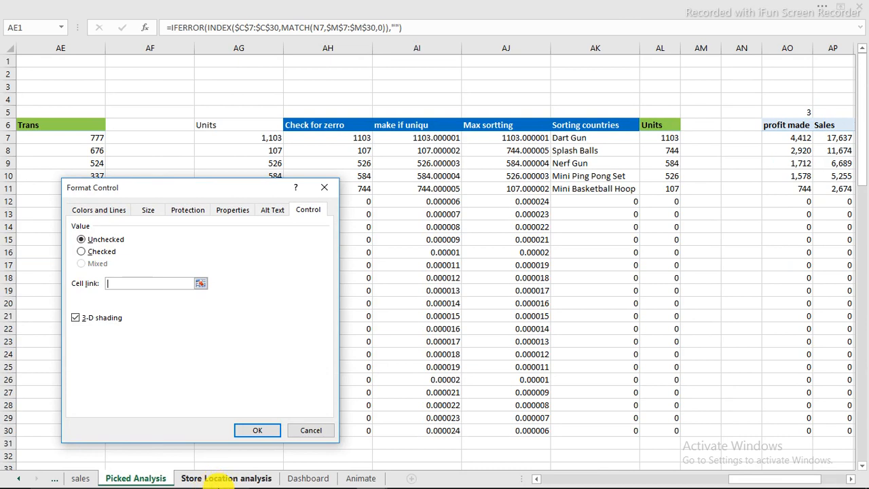
Switch back to the dashboard workbook and link the option button to cell AU6 of the Picked Analysis sheet.
mouse_move(292, 486)
mouse_move(367, 479)
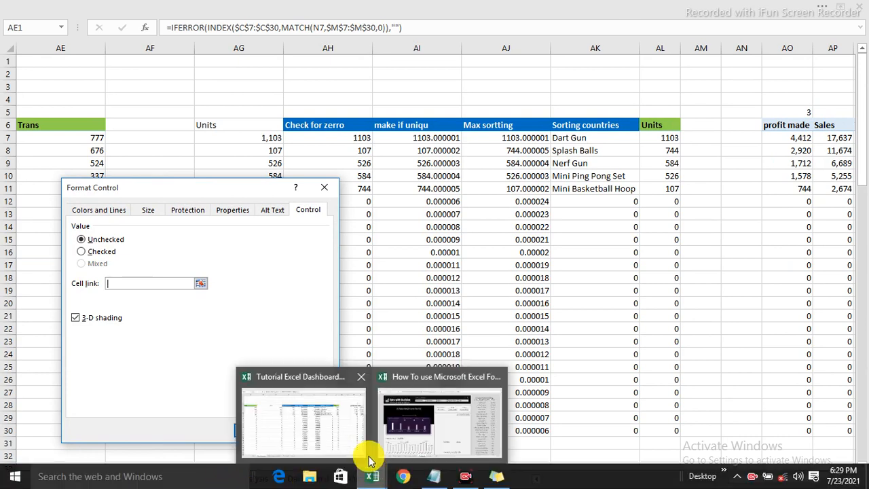
left_click(338, 438)
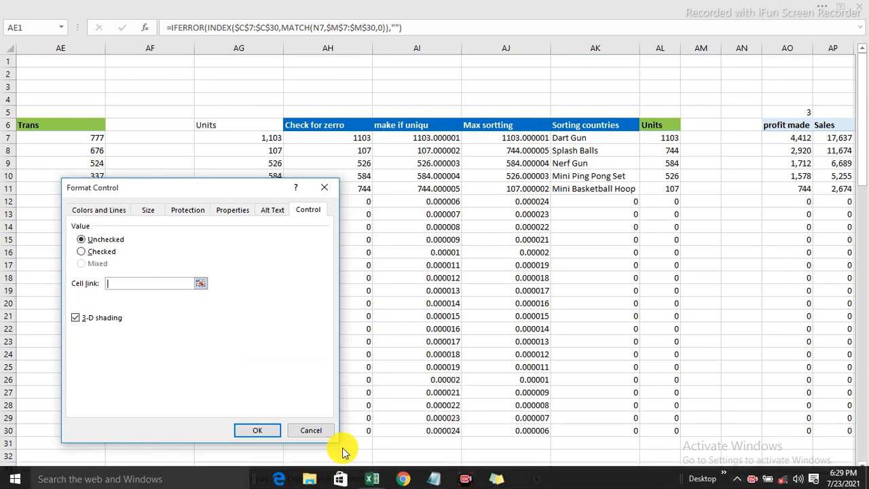
mouse_move(367, 481)
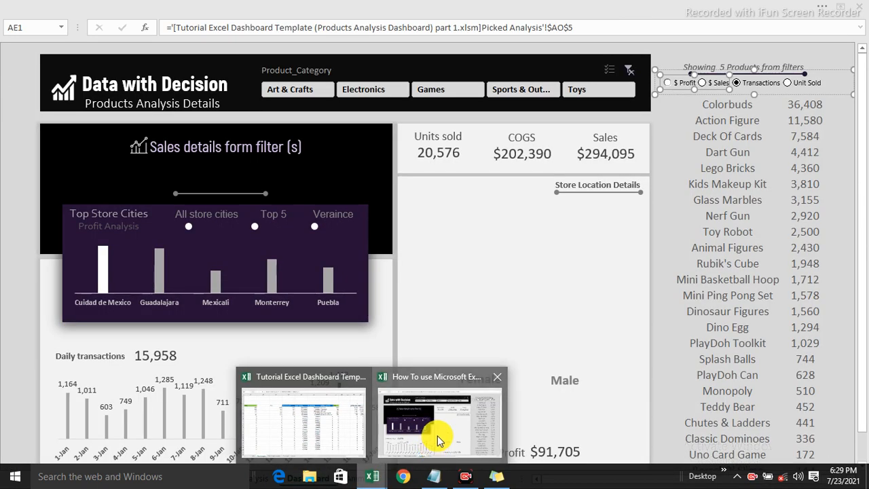
left_click(438, 440)
left_click_drag(197, 189, 522, 156)
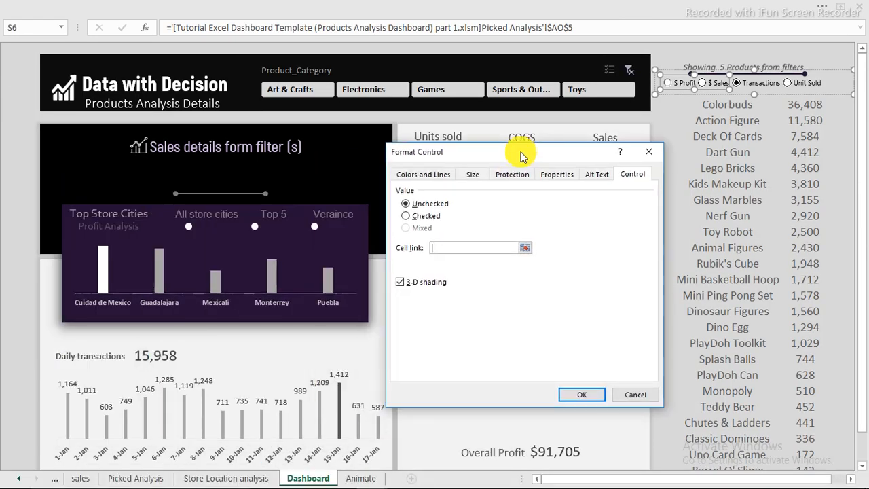
left_click(132, 477)
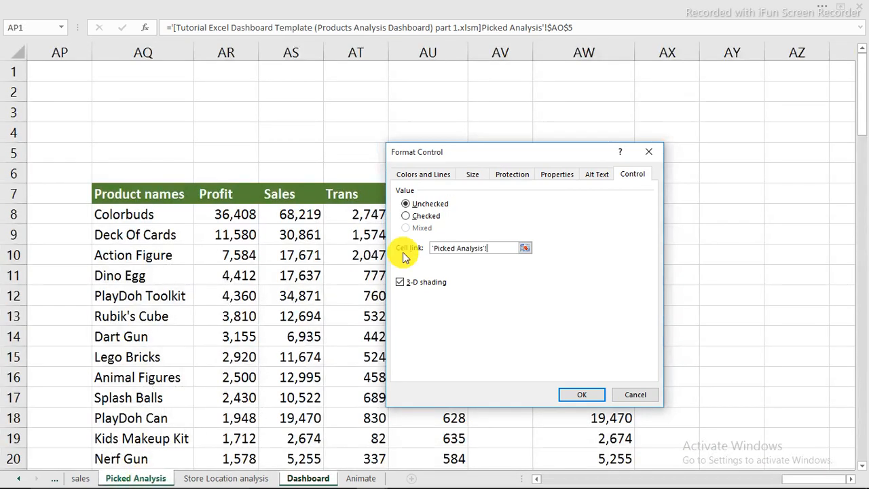
left_click_drag(532, 155, 259, 171)
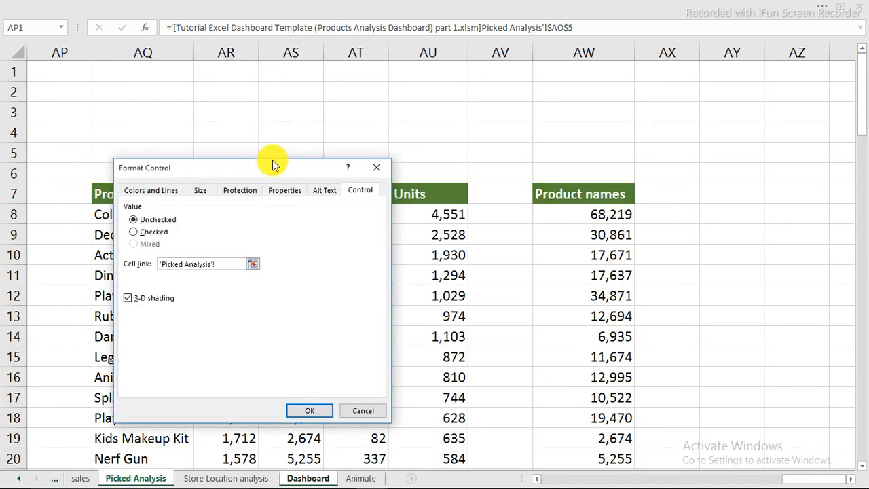
left_click(445, 173)
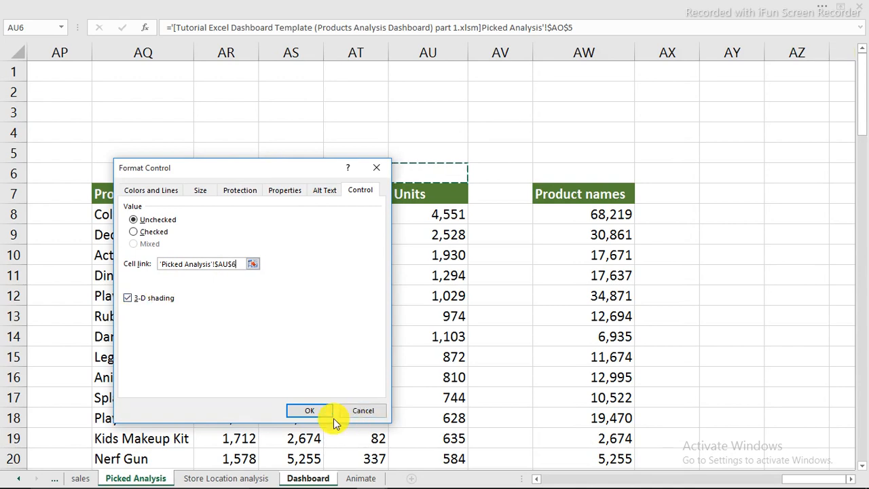
left_click(309, 411)
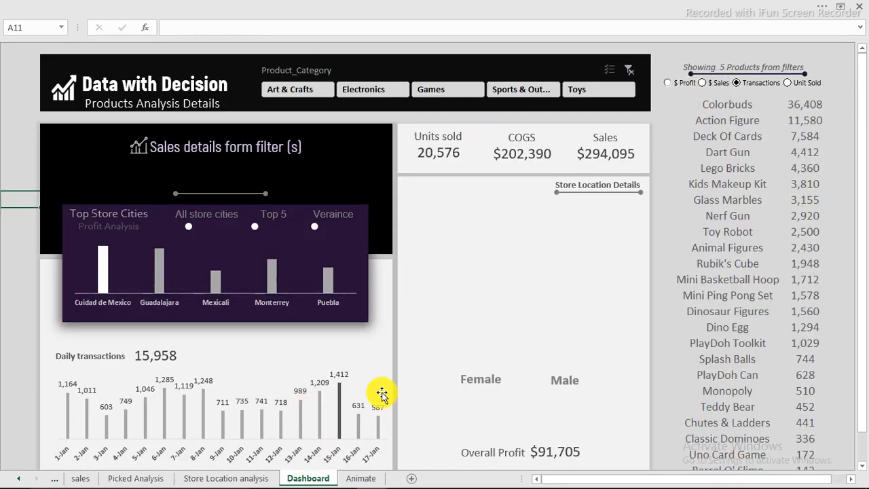
Test the option buttons by choosing $ Profit, $ Sales and Unit Sold, checking linked cell AU6 on Picked Analysis after each choice.
left_click(145, 475)
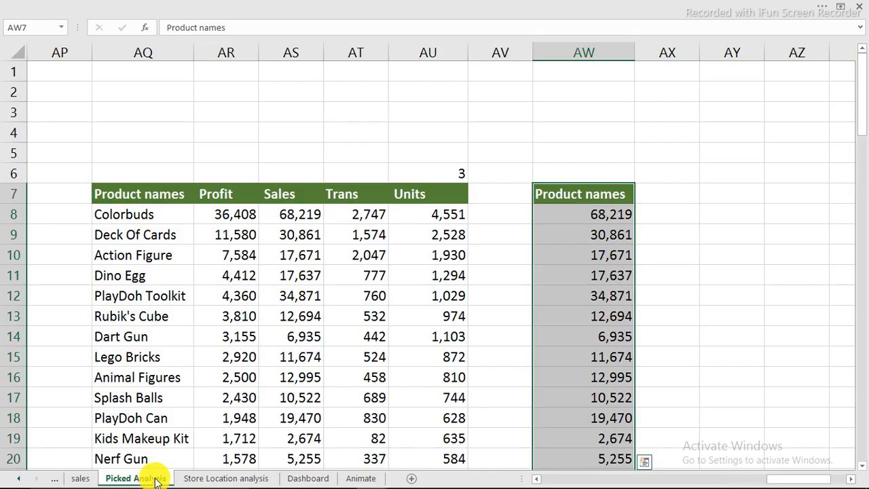
left_click(456, 170)
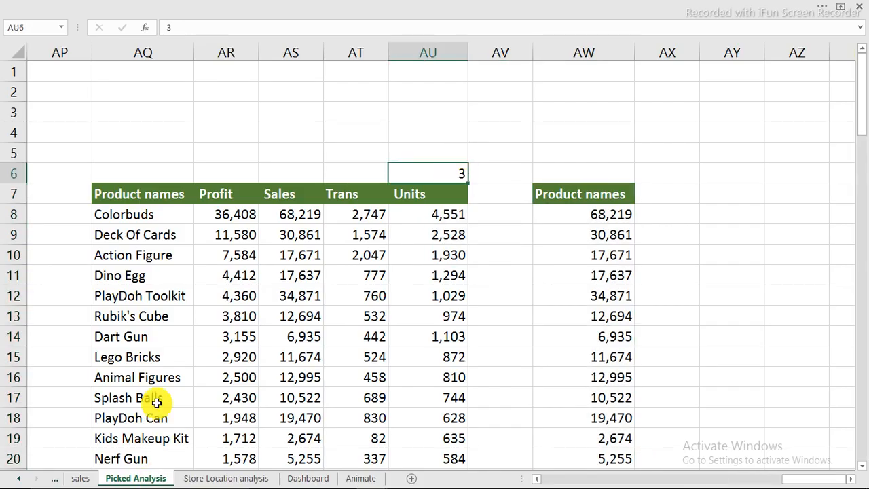
left_click(298, 479)
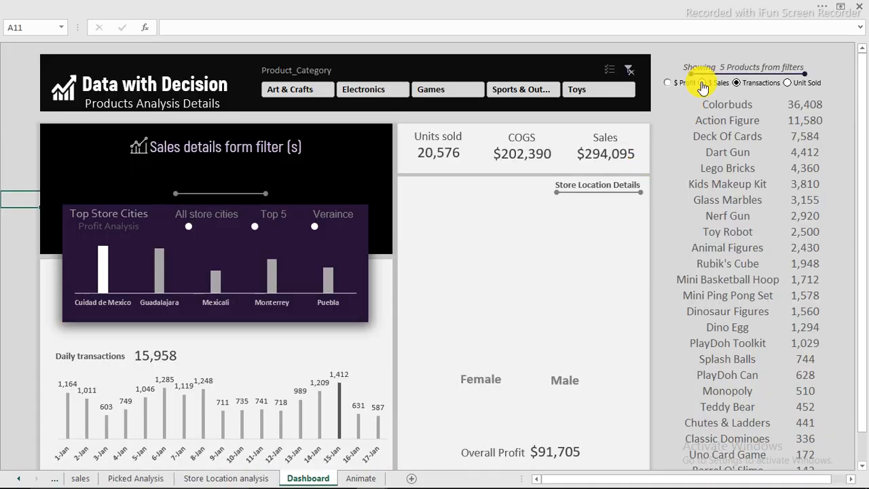
left_click(713, 48)
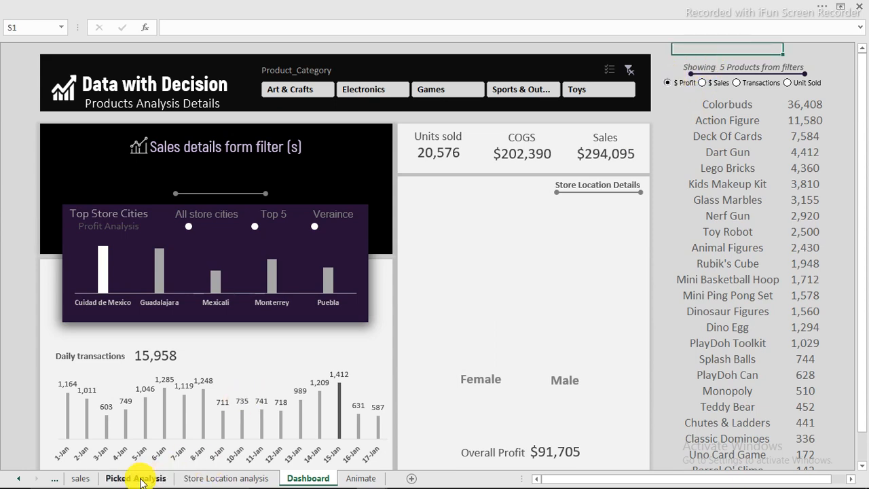
left_click(139, 479)
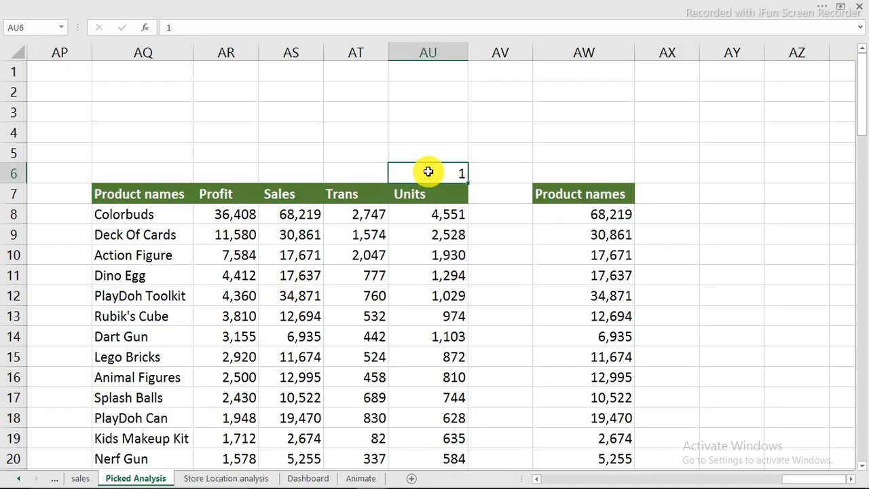
left_click(309, 478)
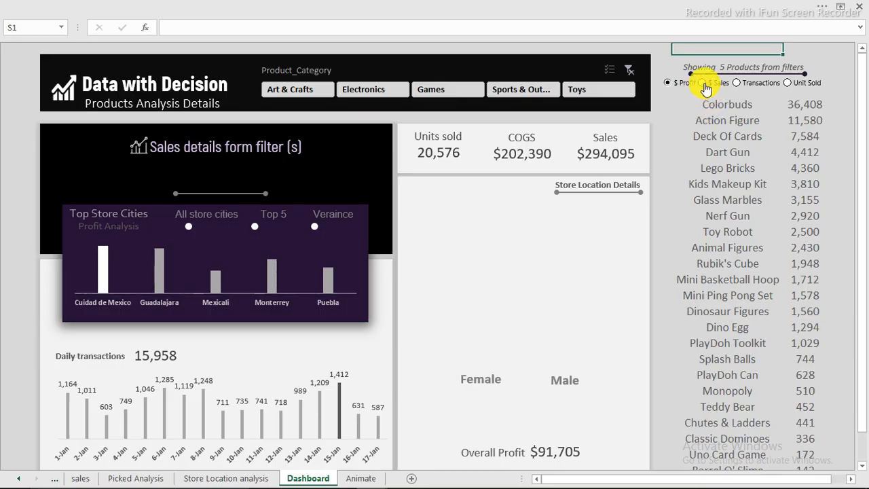
left_click(136, 478)
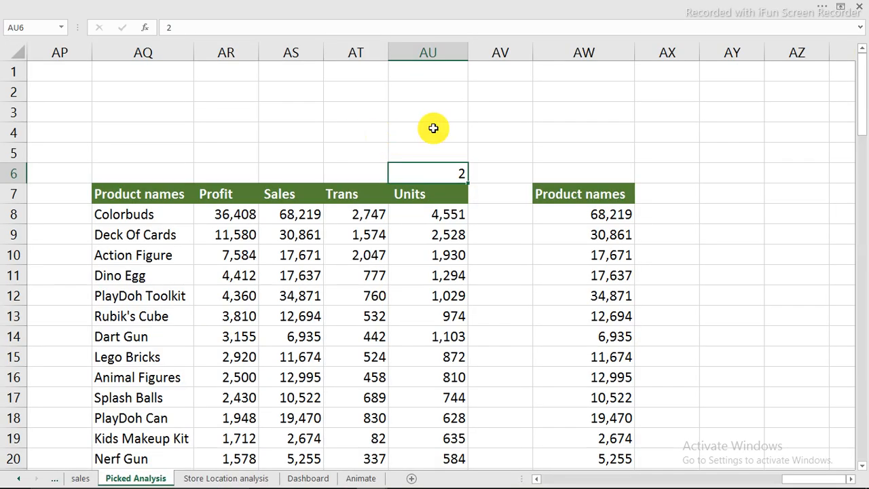
left_click(306, 478)
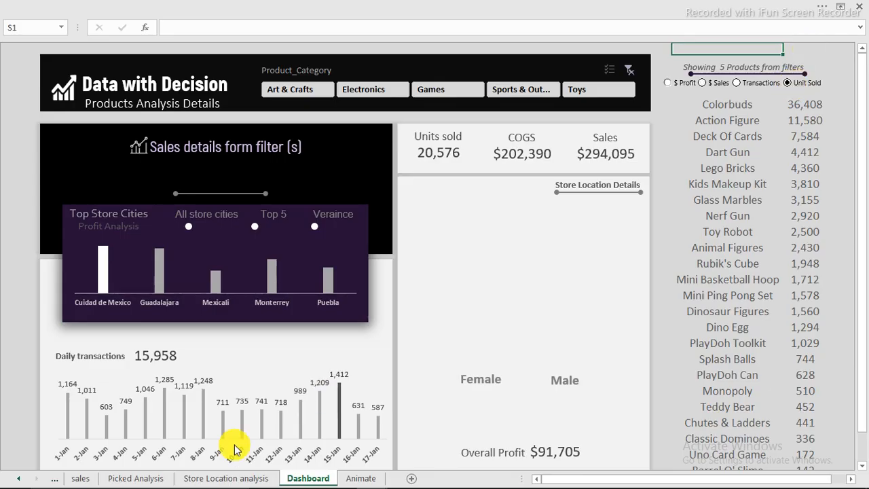
left_click(152, 478)
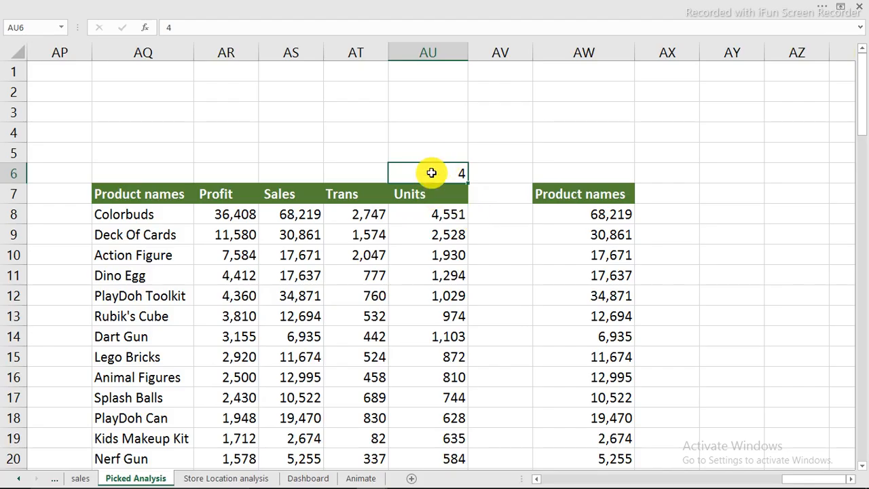
Enter =INDEX(AR7:AU7,AU6) in AX7 to return the header of the selected metric.
left_click(674, 193)
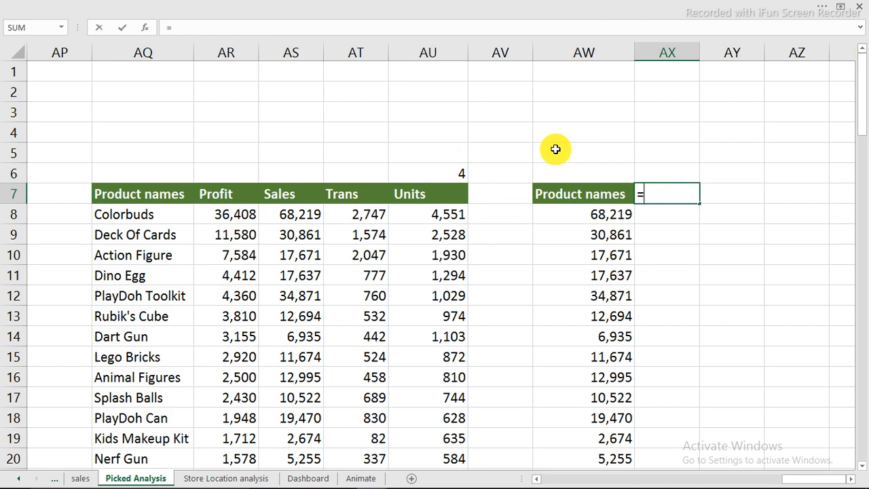
type("=ind")
key("Tab")
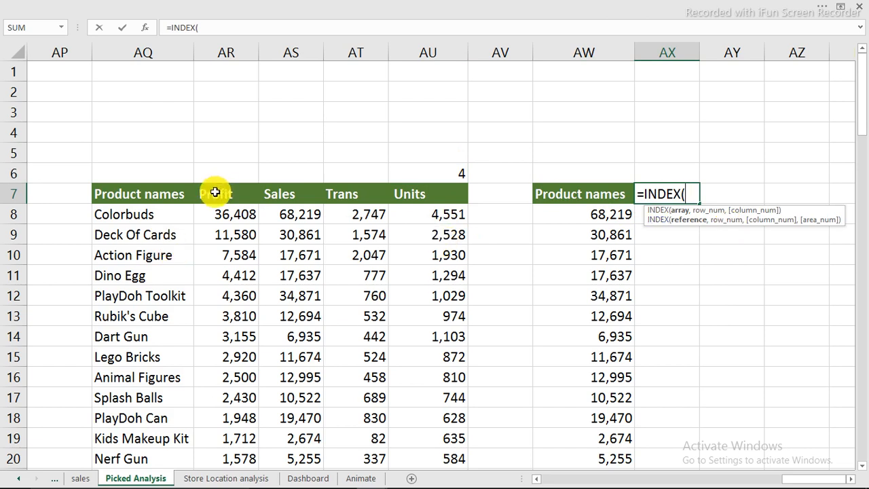
left_click_drag(214, 192, 424, 191)
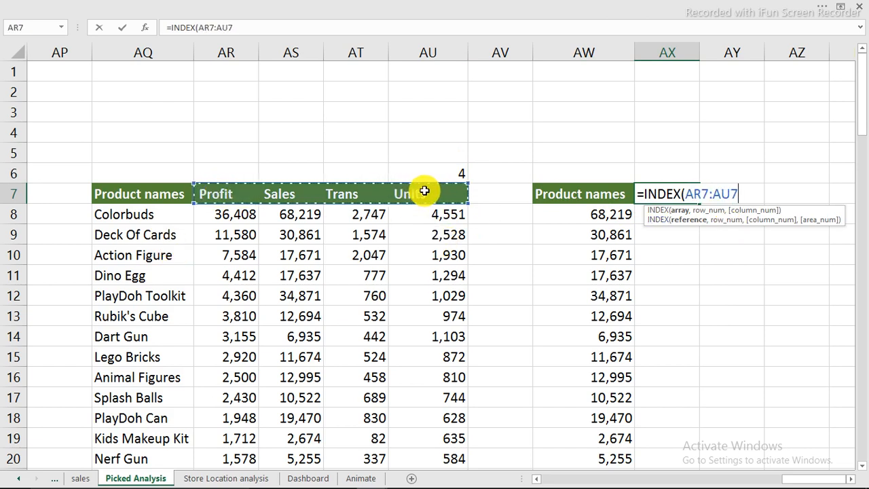
type(",")
left_click(410, 167)
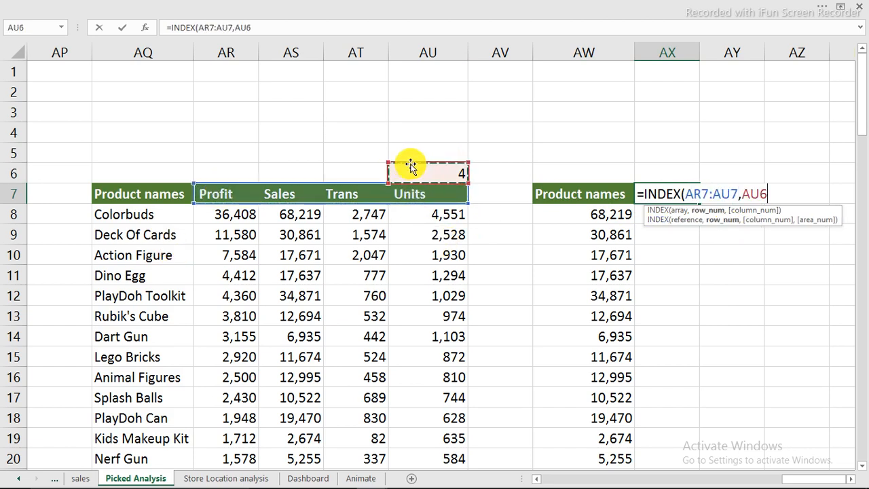
key("Return")
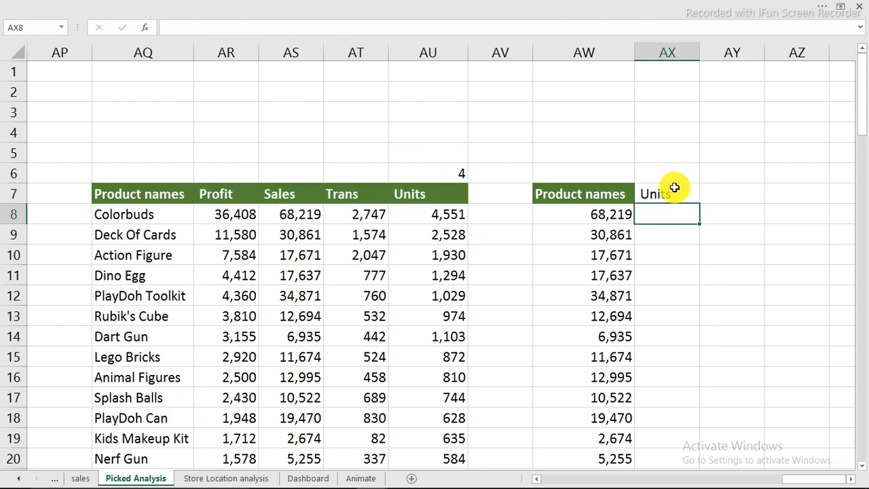
left_click(653, 194)
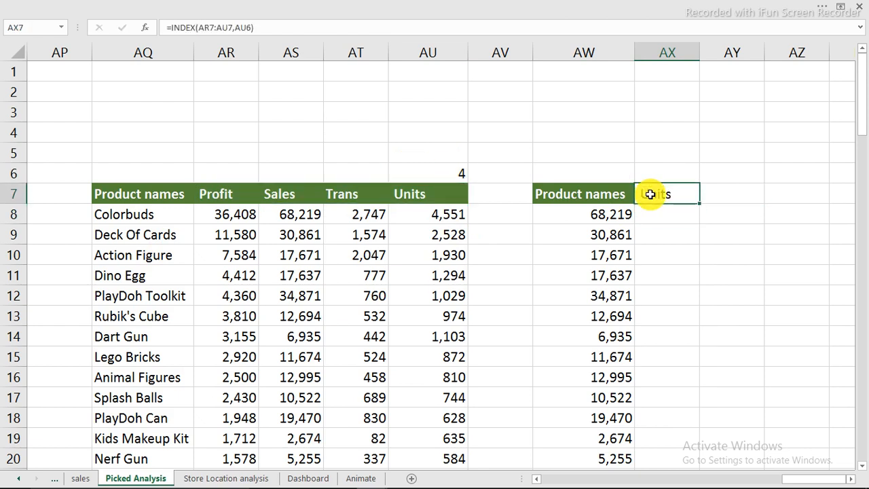
Enter =OFFSET(AQ8,0,AU6) in AX8 to return the selected metric's value for the first product.
left_click(661, 213)
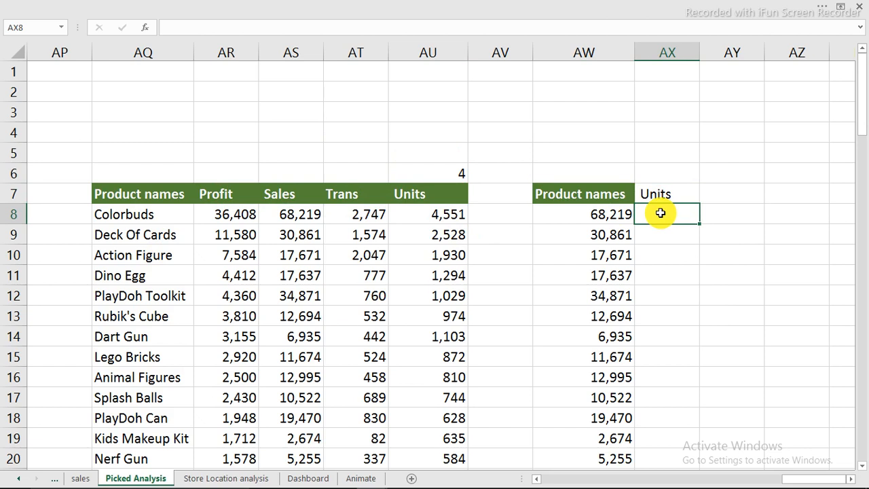
type("=")
mouse_move(753, 482)
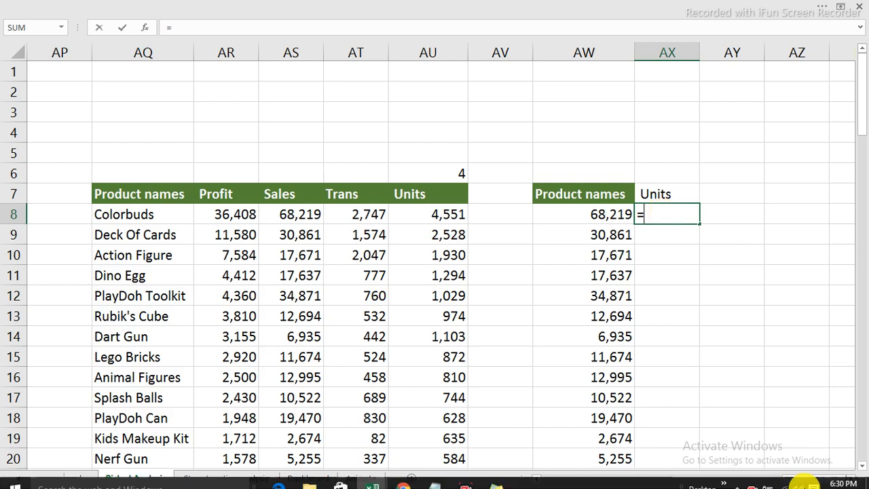
left_click(753, 482)
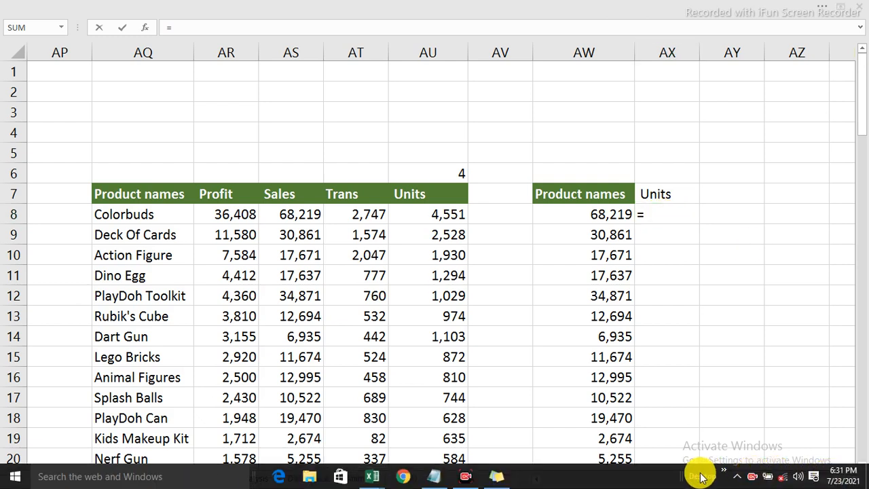
left_click(655, 215)
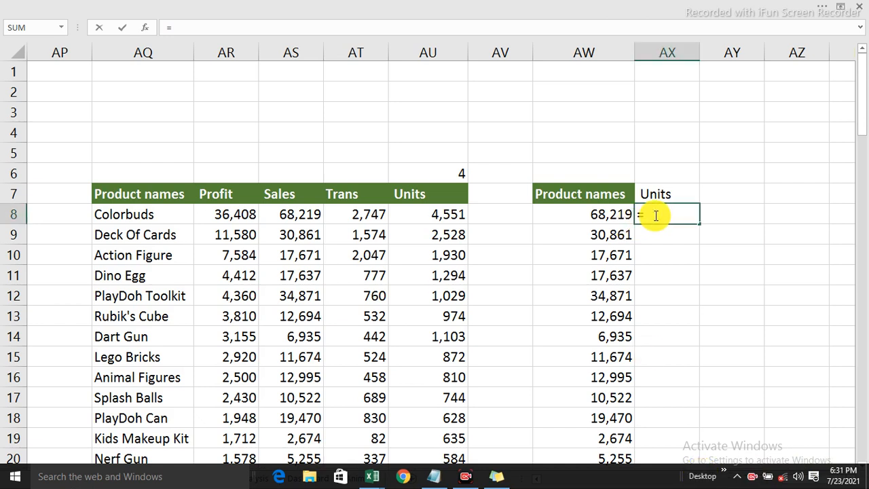
type("=")
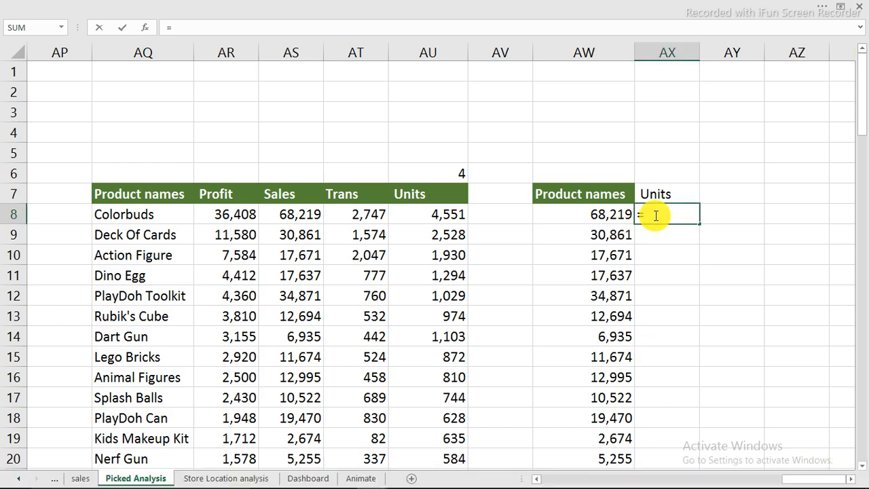
type("off")
key("Tab")
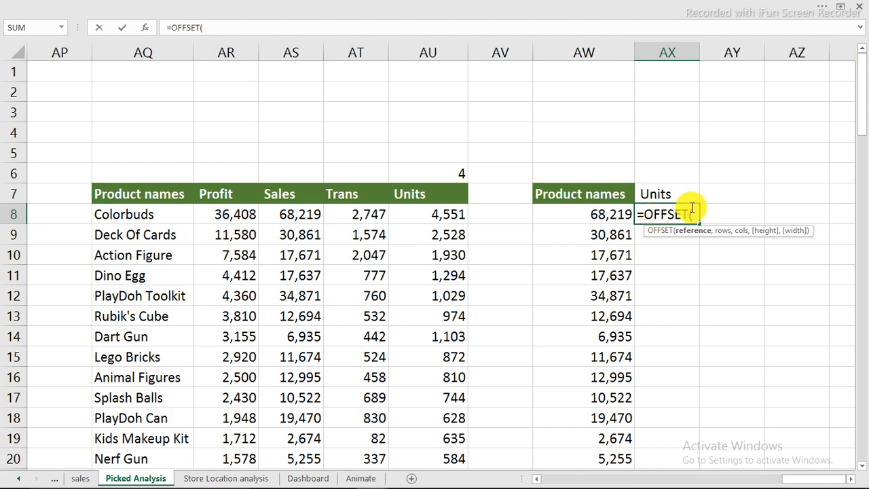
left_click(167, 215)
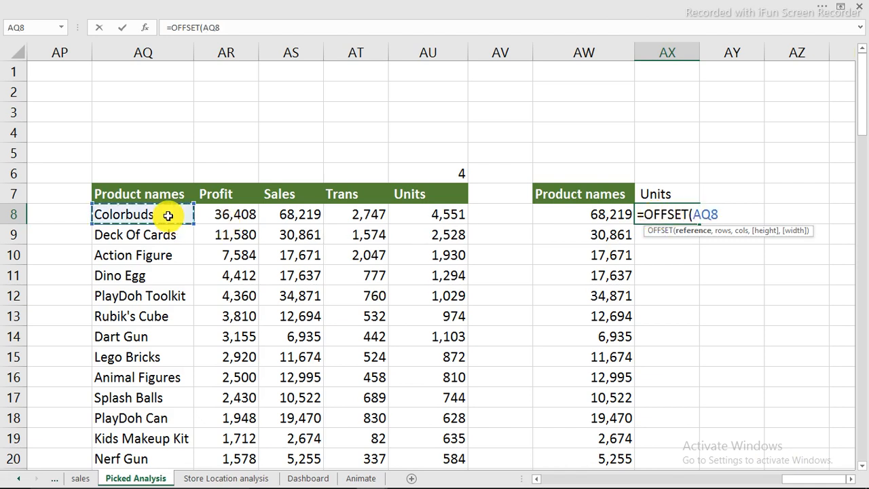
type(",")
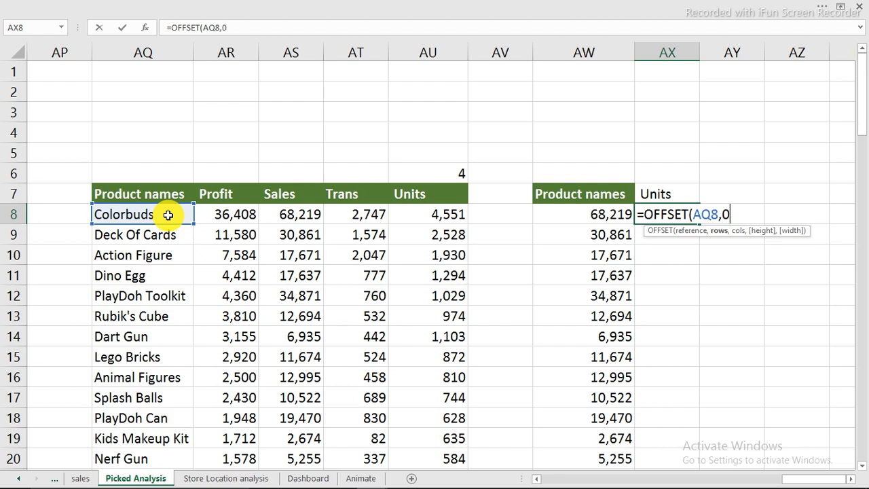
type("0,")
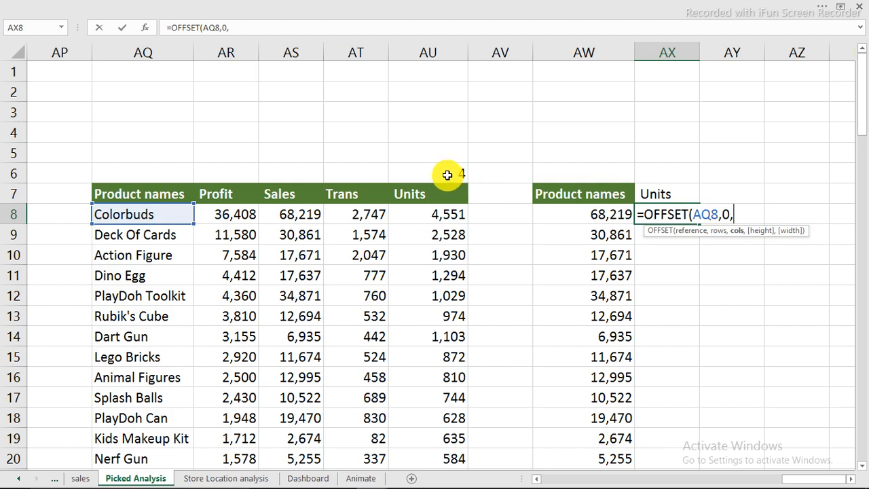
left_click(447, 175)
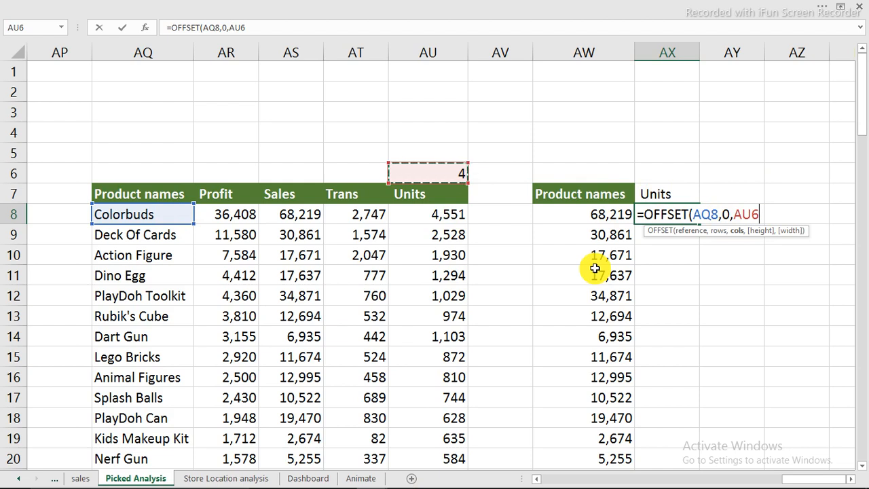
type(",")
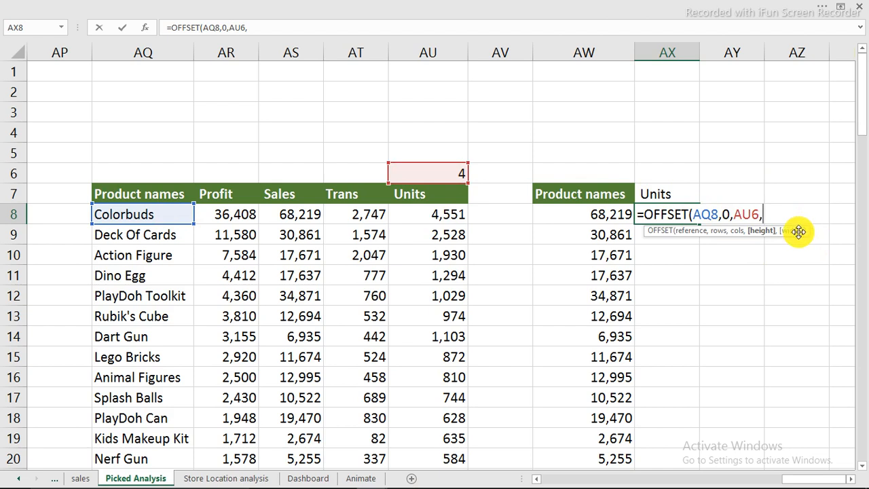
key("BackSpace")
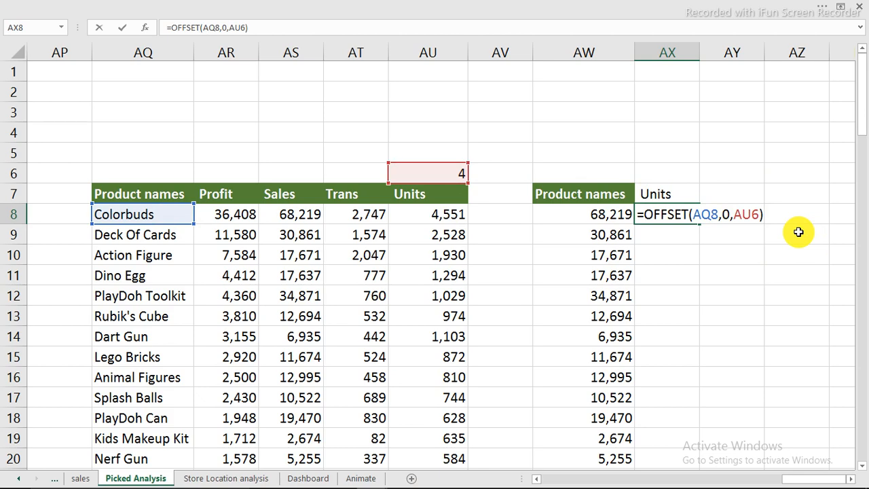
key("Return")
Fill the AX8 OFFSET formula down column AX for all product rows and review the filled cells.
left_click(691, 216)
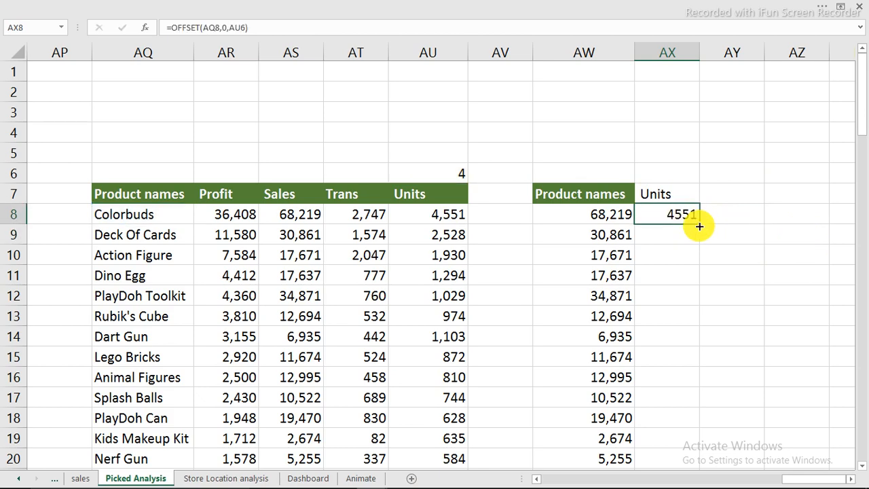
double_click(699, 225)
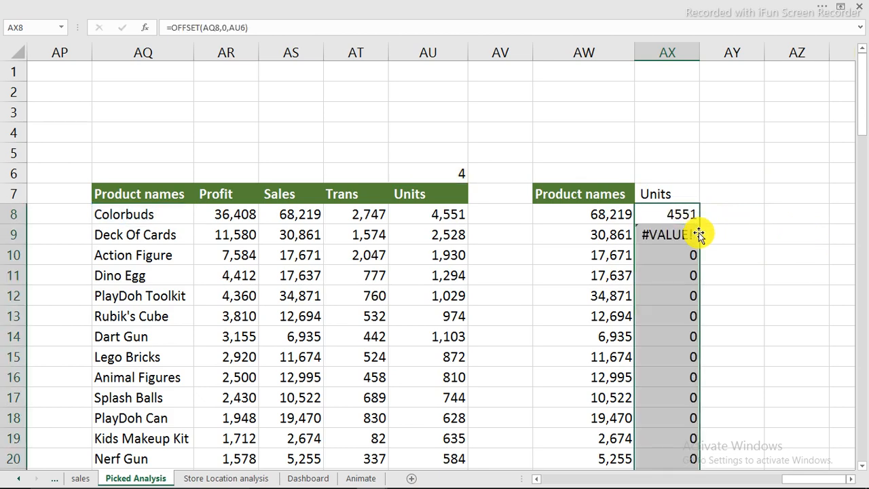
scroll(699, 235, "down", 3)
scroll(698, 236, "down", 3)
scroll(697, 236, "up", 4)
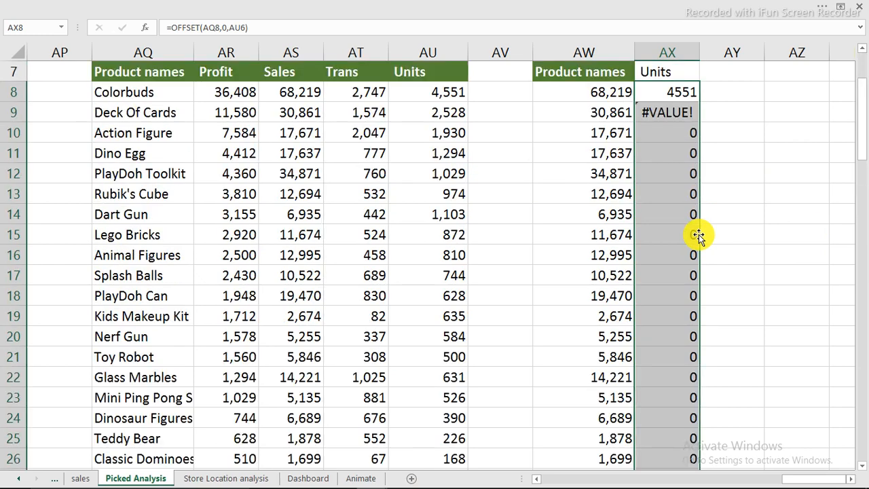
scroll(698, 236, "up", 2)
Inspect the filled formula in AX10 to see which cells it references, leaving it unedited.
left_click(680, 256)
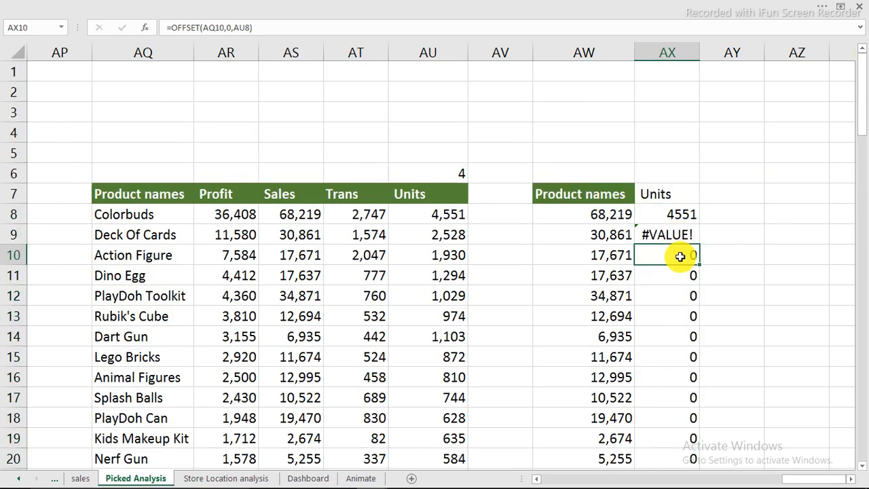
double_click(679, 256)
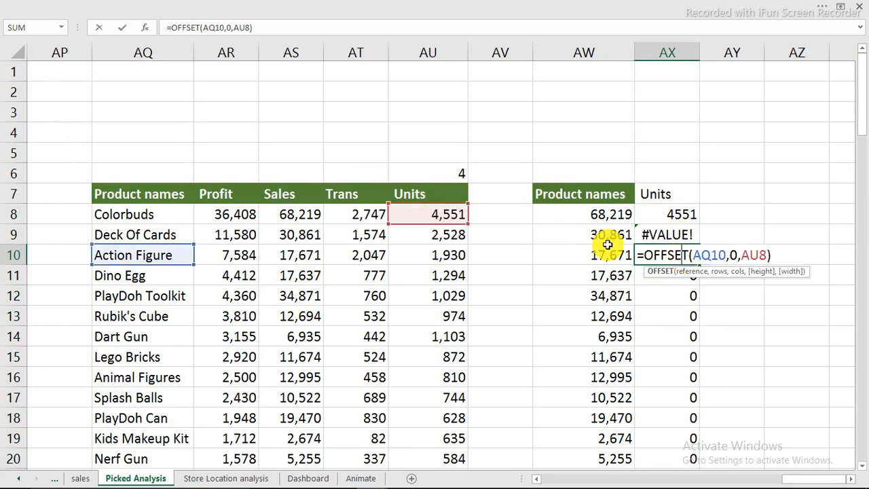
key("Escape")
Make the column reference in the AX8 formula absolute so it reads =OFFSET(AQ8,0,$AU$6).
left_click(662, 215)
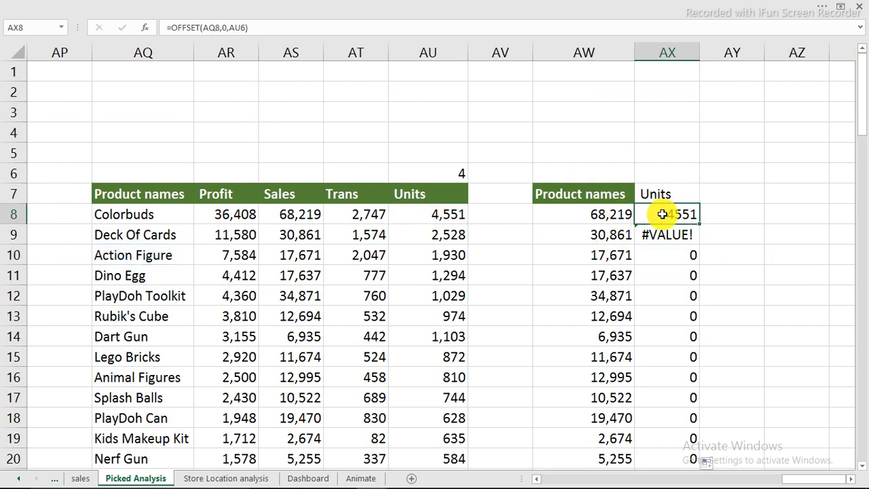
double_click(661, 214)
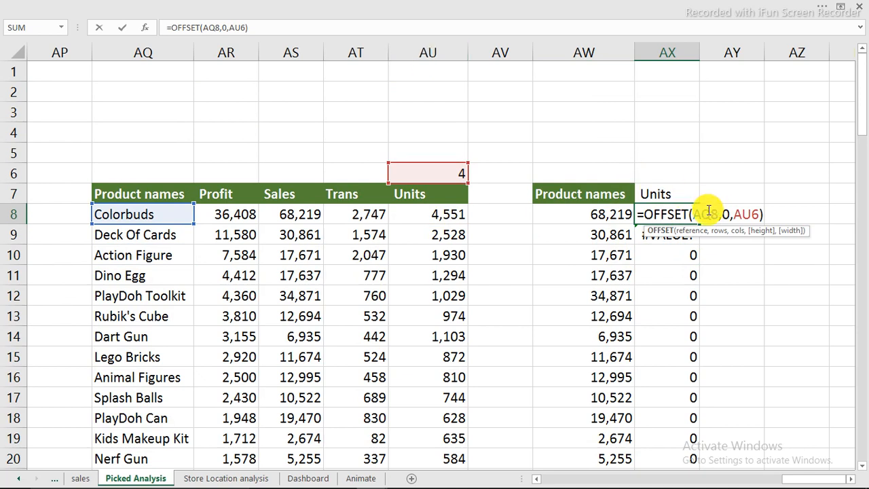
left_click(735, 215)
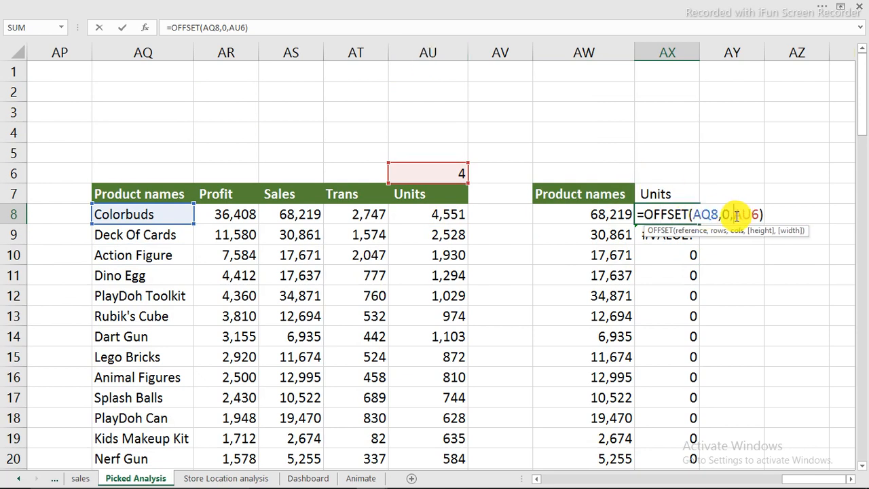
type("$AU")
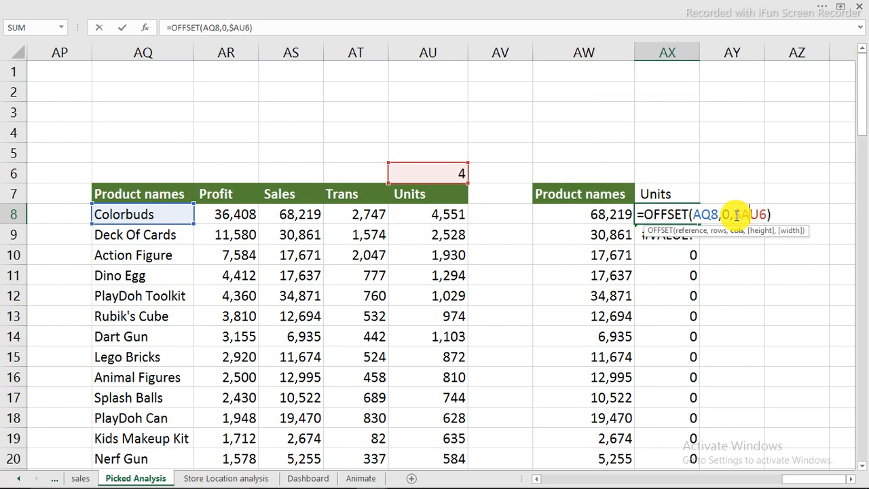
type("$")
key("Return")
Refill column AX from AX8 with the corrected absolute-reference formula and check the product rows.
left_click(679, 214)
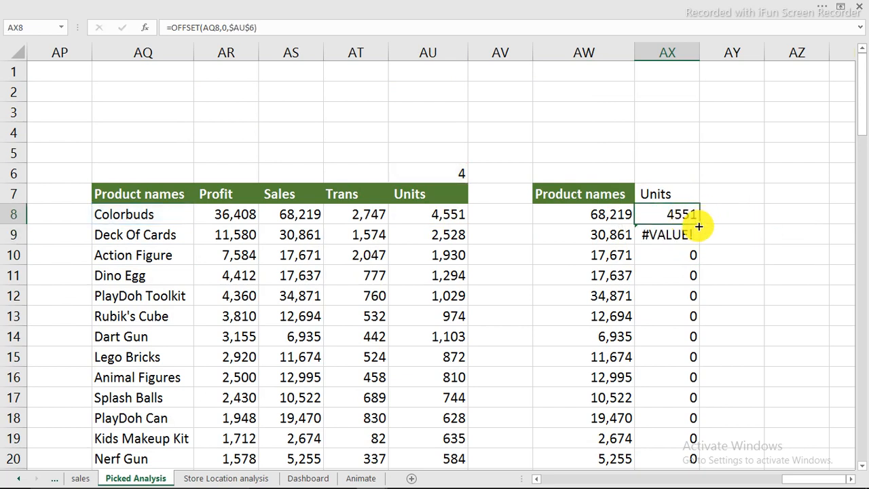
double_click(699, 225)
scroll(714, 233, "down", 2)
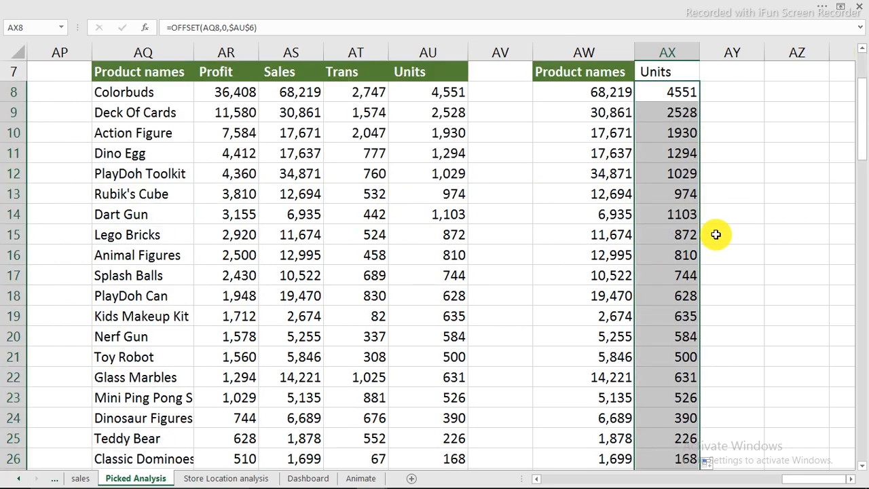
scroll(715, 234, "up", 1)
scroll(715, 234, "up", 2)
Test the metric lookup by setting AU6 to 1 and to 2, comparing column AX with the source table.
left_click(422, 173)
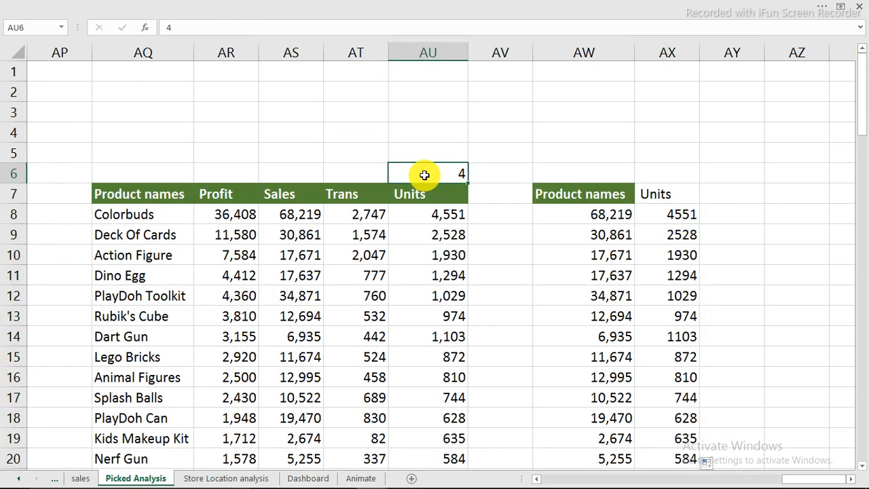
type("1")
left_click(780, 212)
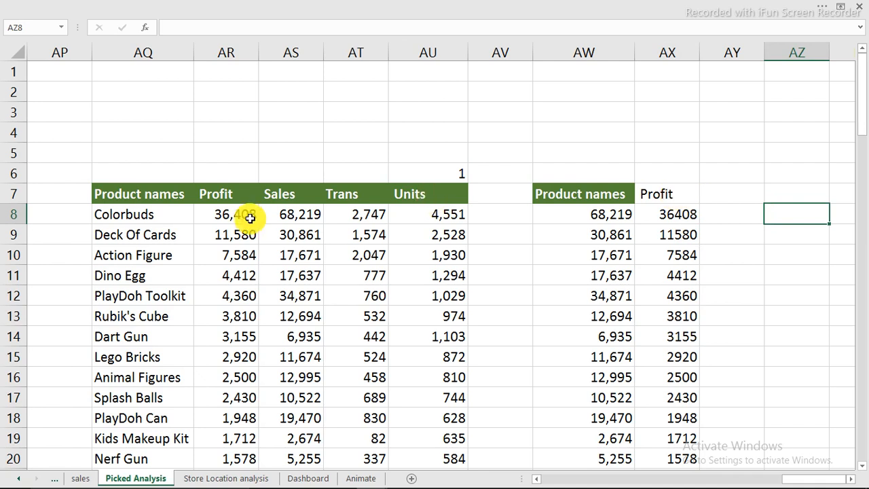
left_click_drag(246, 215, 238, 438)
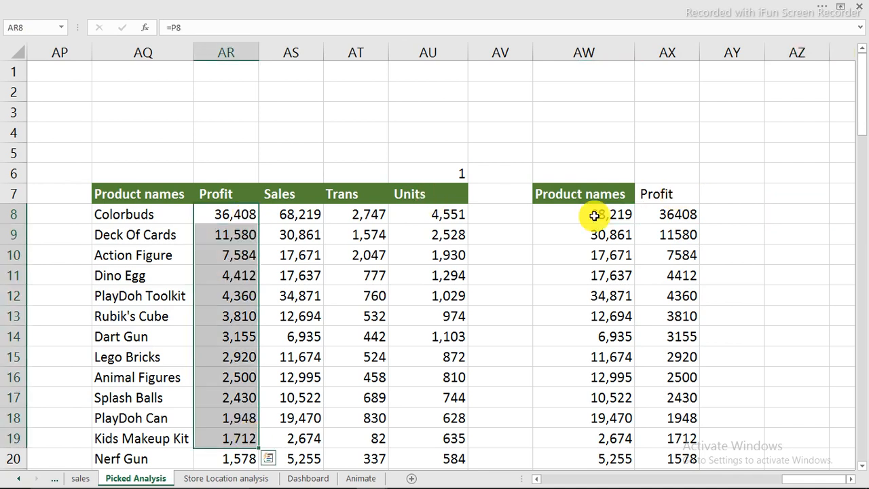
left_click(570, 215)
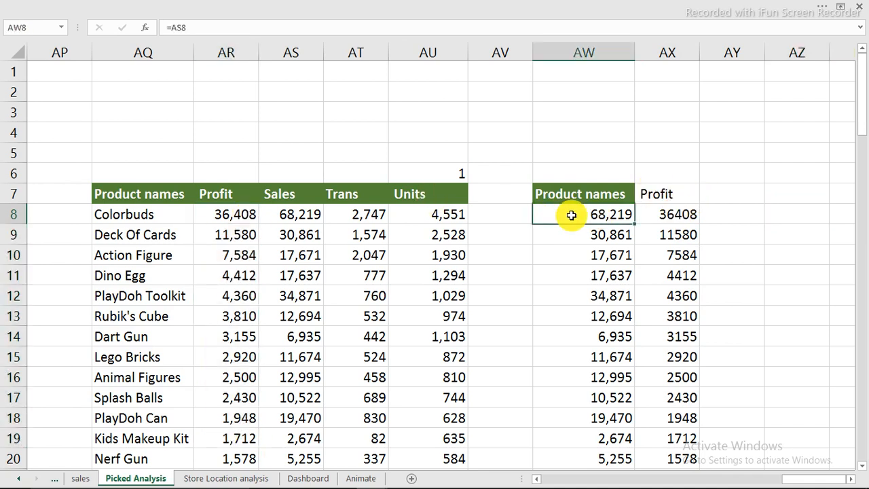
left_click(461, 174)
type("2")
left_click(723, 157)
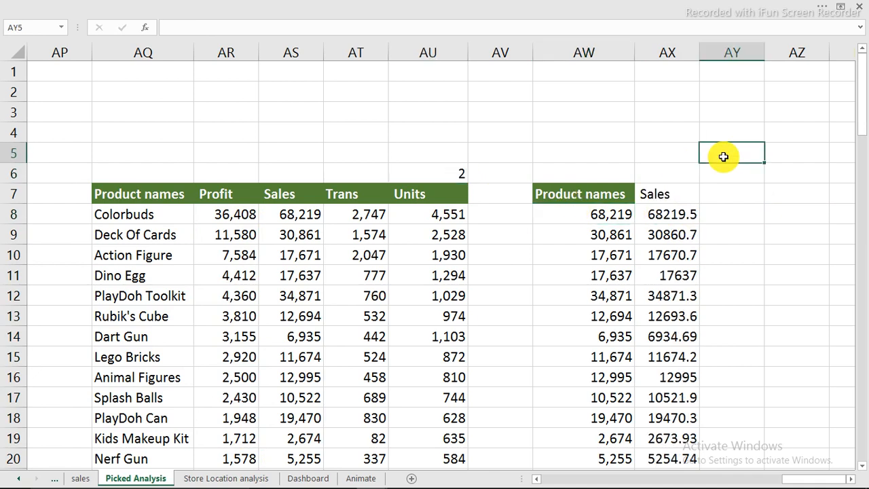
Replace the formula in AW8 with =AQ8 and fill it down the Product names column.
left_click(577, 216)
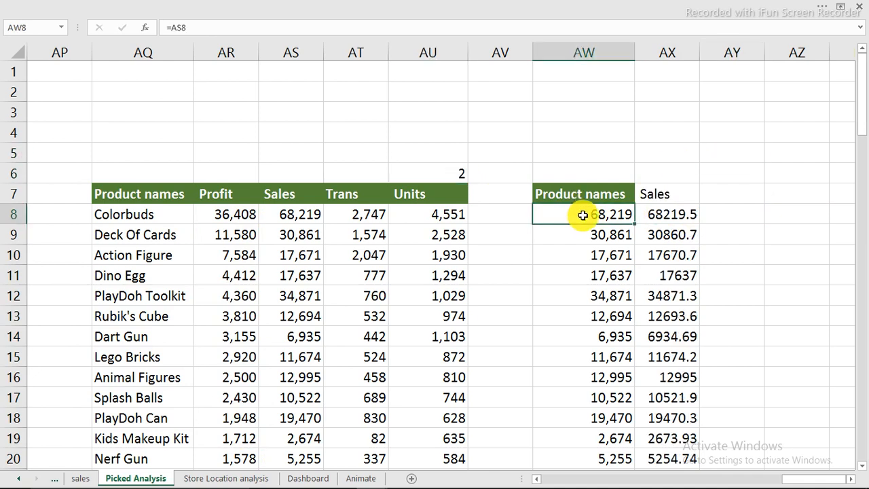
type("=")
left_click(176, 214)
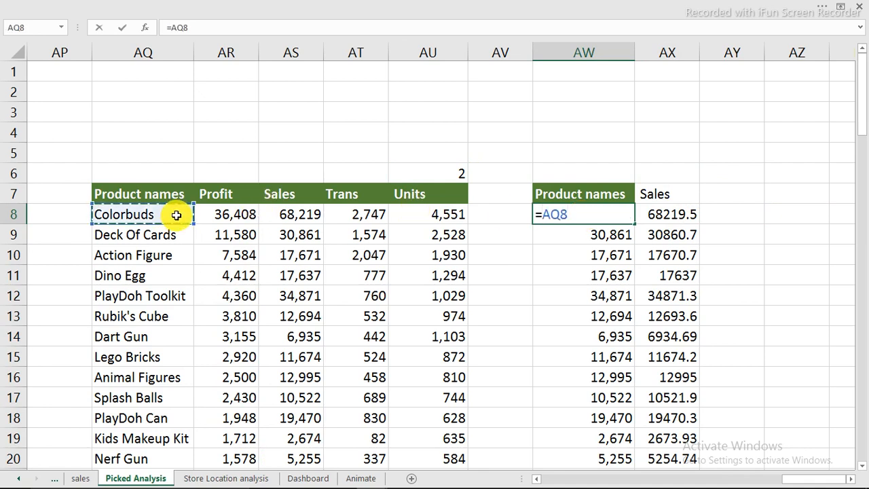
key("ctrl+Return")
left_click(587, 215)
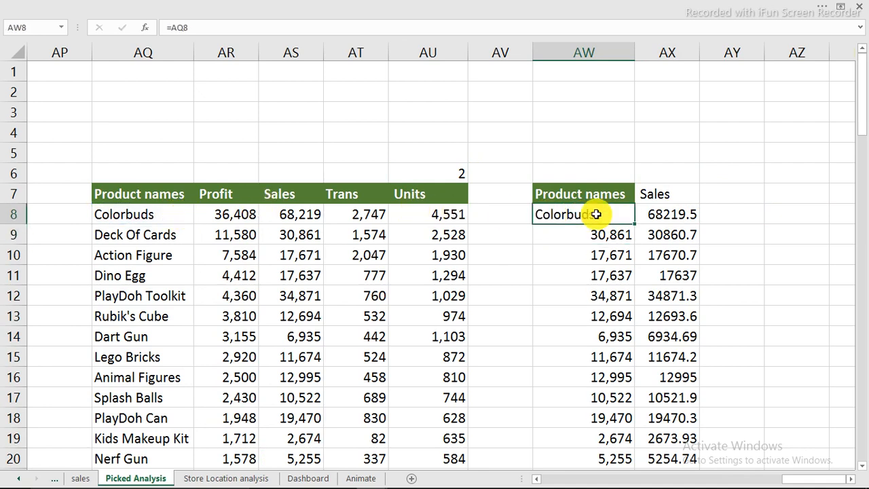
double_click(634, 225)
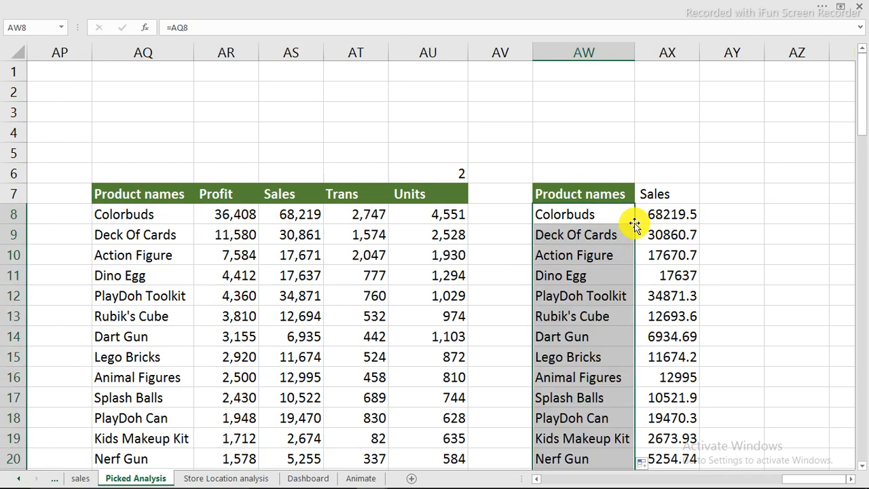
Link Dashboard cell S5 to the first product name with ='Picked Analysis'!AW8.
left_click(309, 478)
left_click(728, 104)
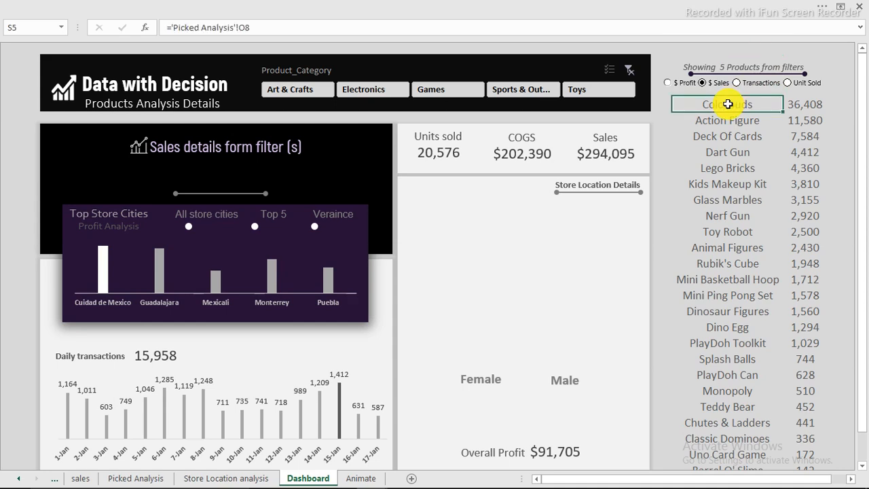
type("=")
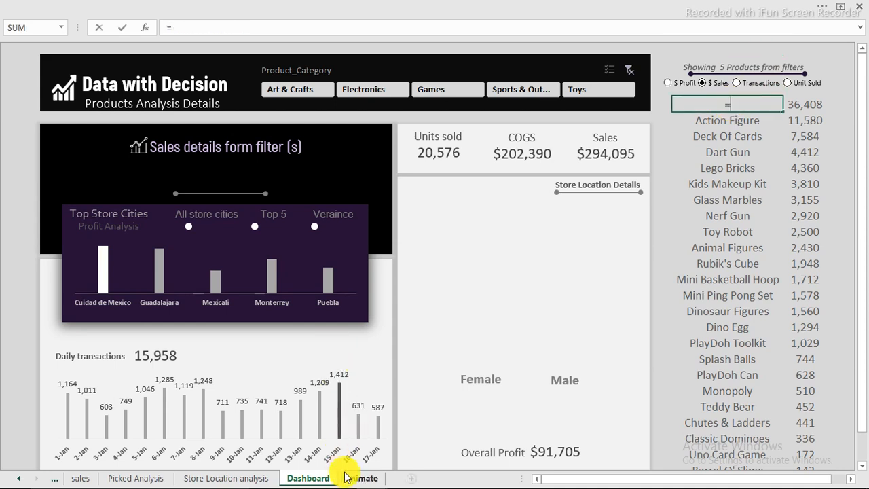
left_click(139, 479)
left_click(571, 215)
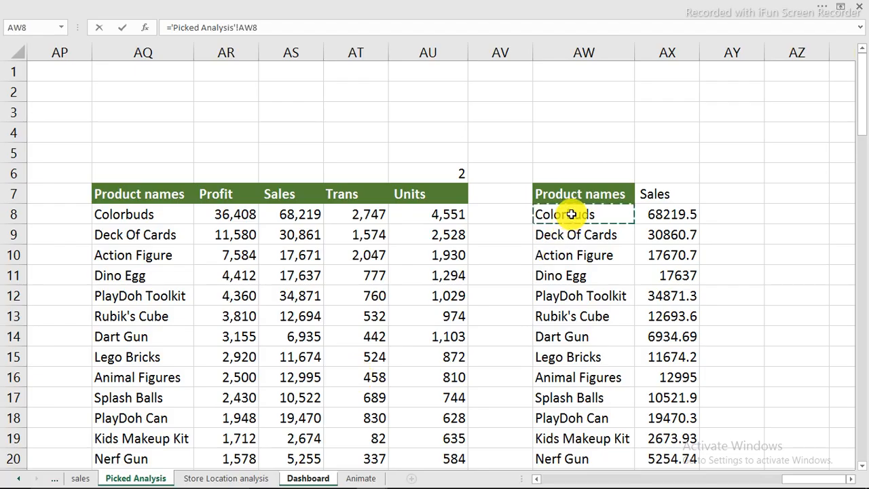
key("Return")
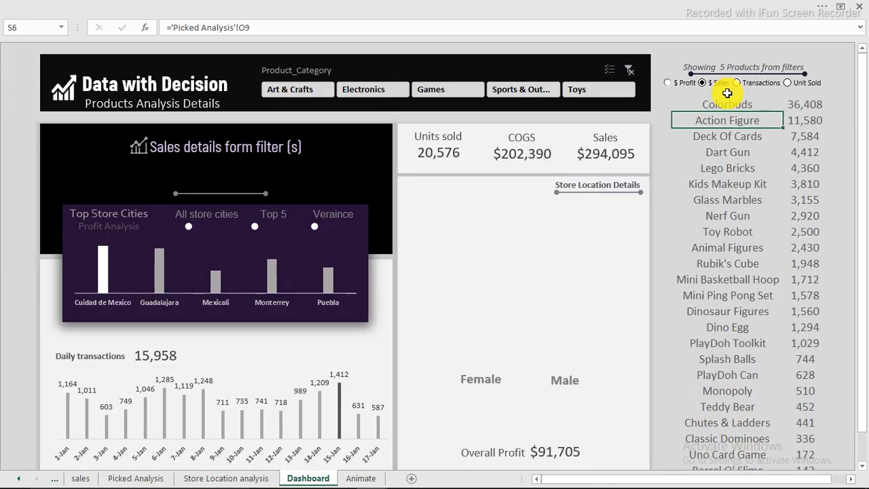
Fill the S5 formula across to the adjacent value cell and down all rows of the Dashboard product list.
left_click(760, 107)
left_click_drag(760, 106, 814, 106)
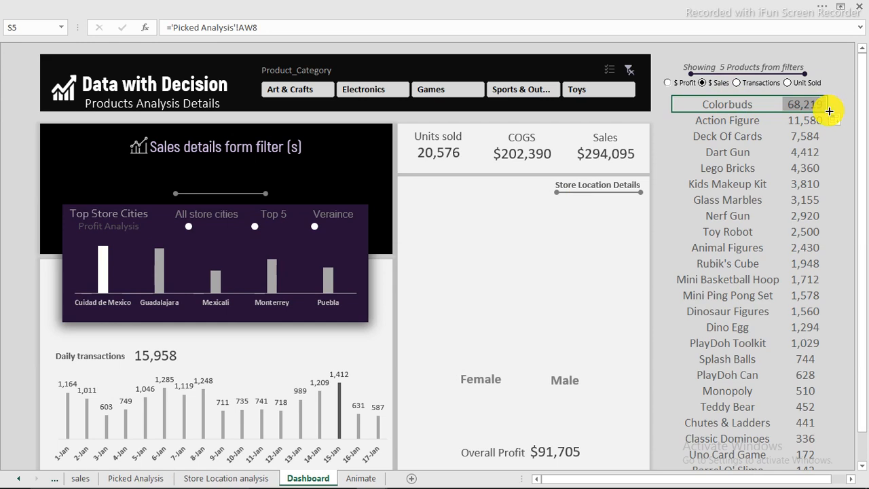
double_click(829, 111)
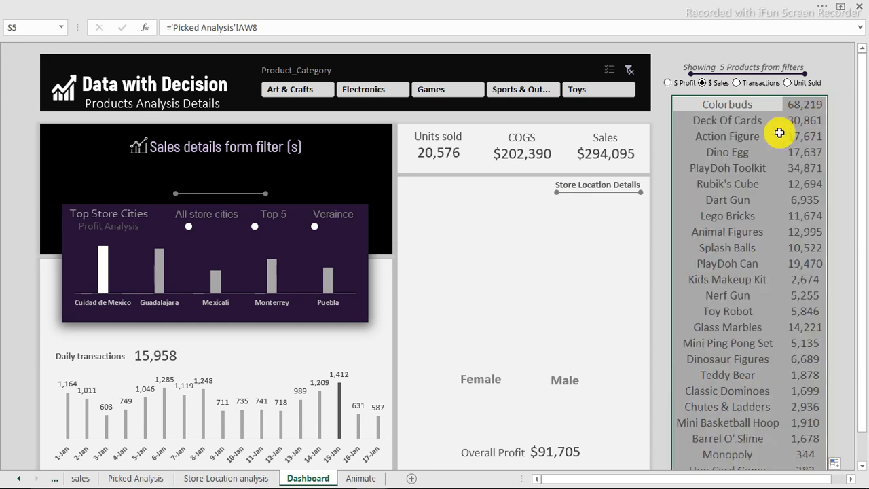
Test the product list by switching the metric option through Transactions, Unit Sold, $ Profit and $ Sales.
left_click(766, 136)
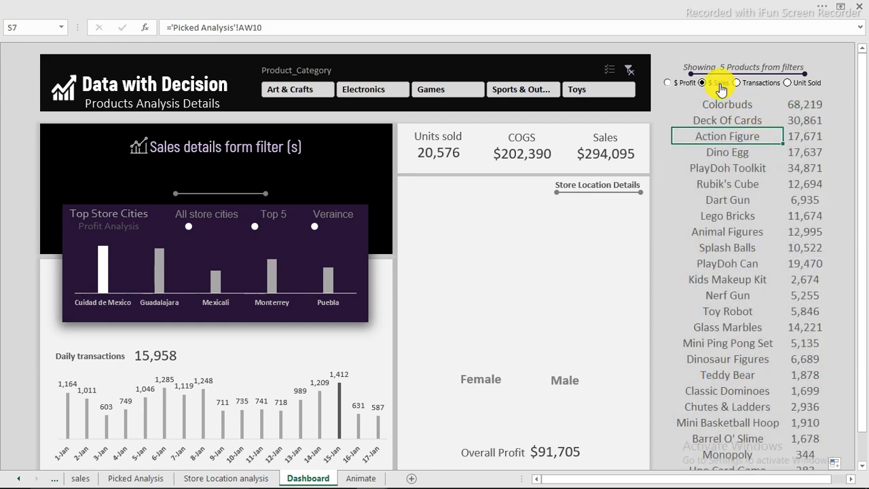
left_click(736, 82)
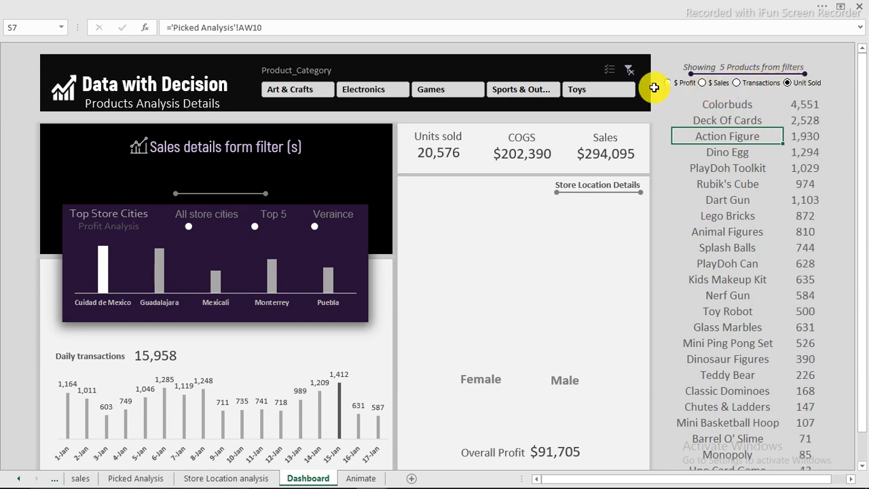
left_click(668, 83)
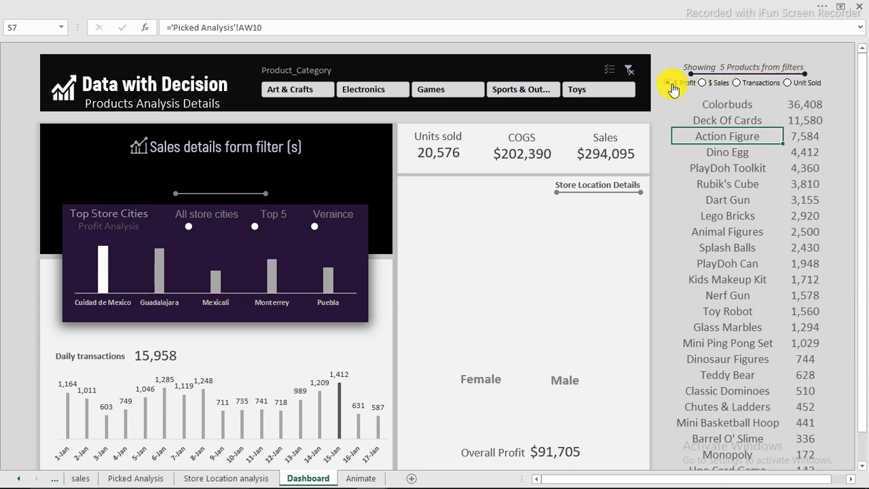
left_click(703, 83)
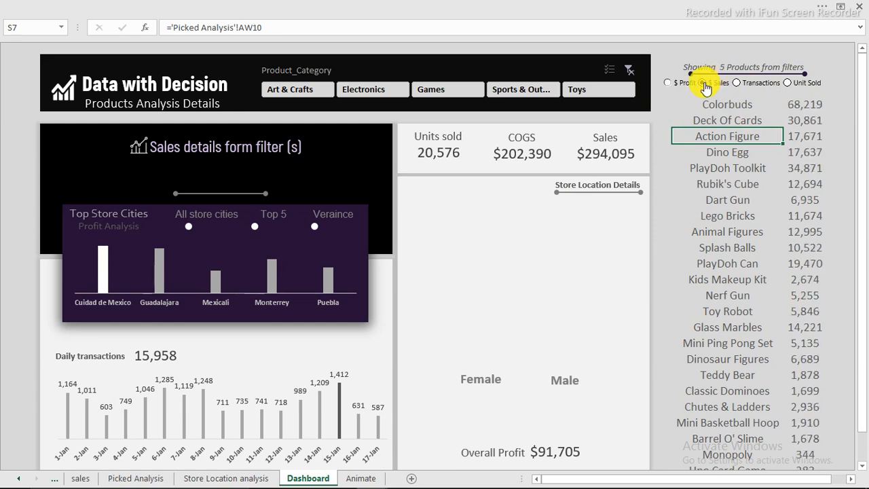
Examine the finished dashboard's product list and its row-number formulas in column R, including with the category filtered to Toys.
left_click(733, 117)
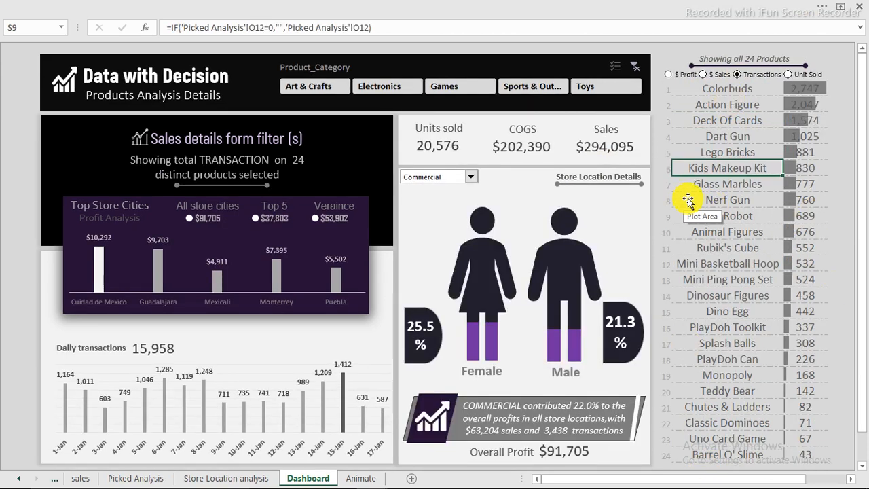
left_click_drag(807, 216, 788, 217)
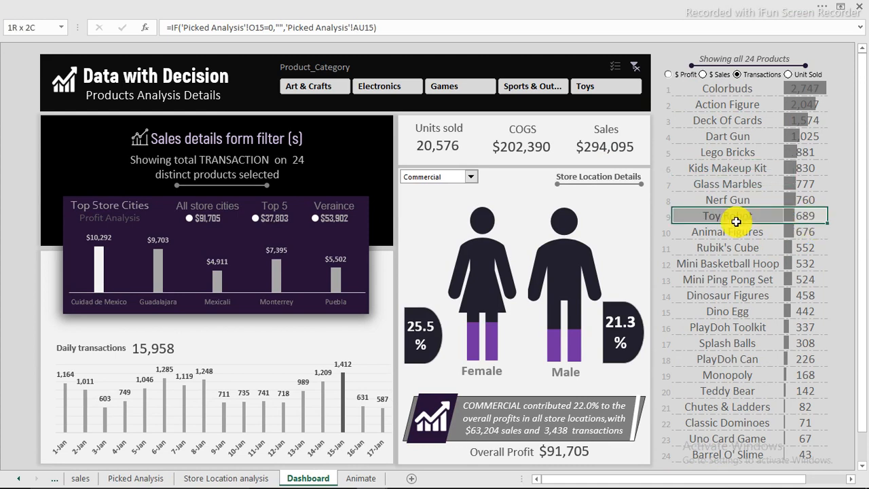
left_click(824, 249)
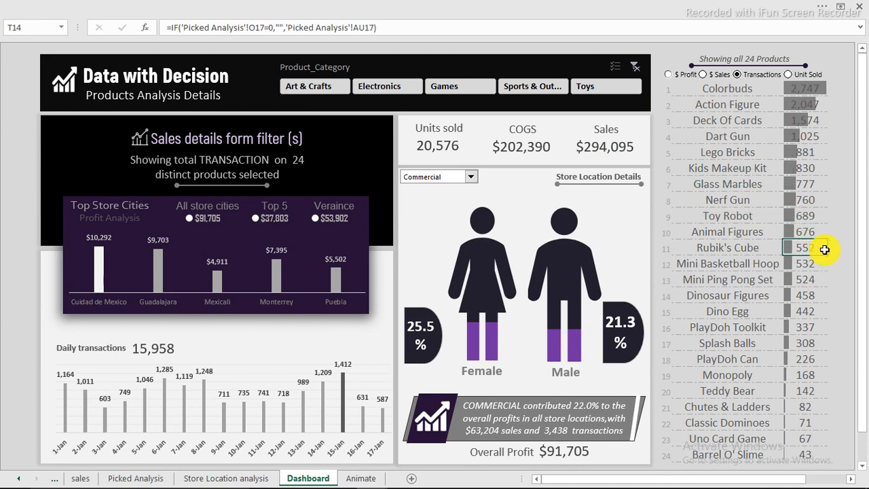
left_click(668, 90)
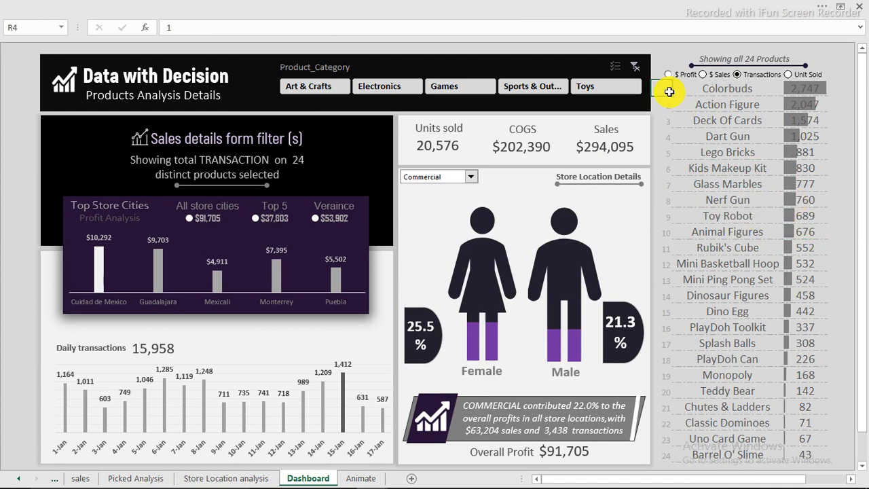
left_click(665, 106)
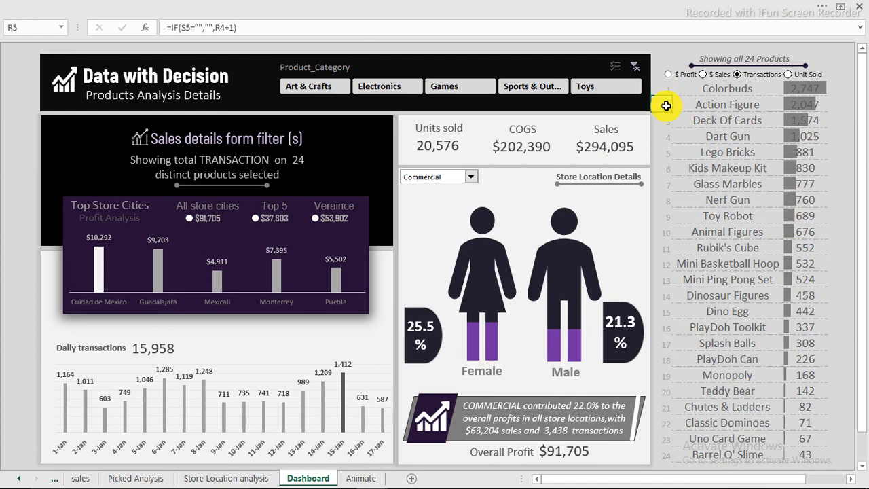
left_click(667, 88)
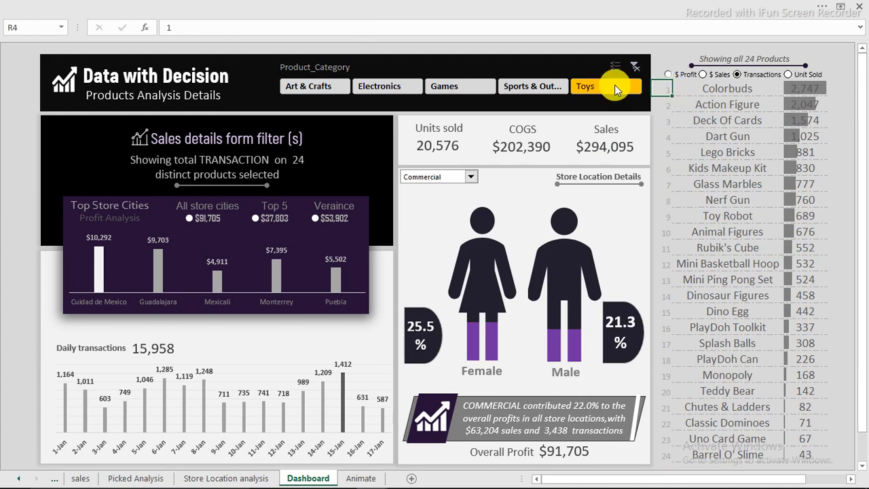
left_click(615, 88)
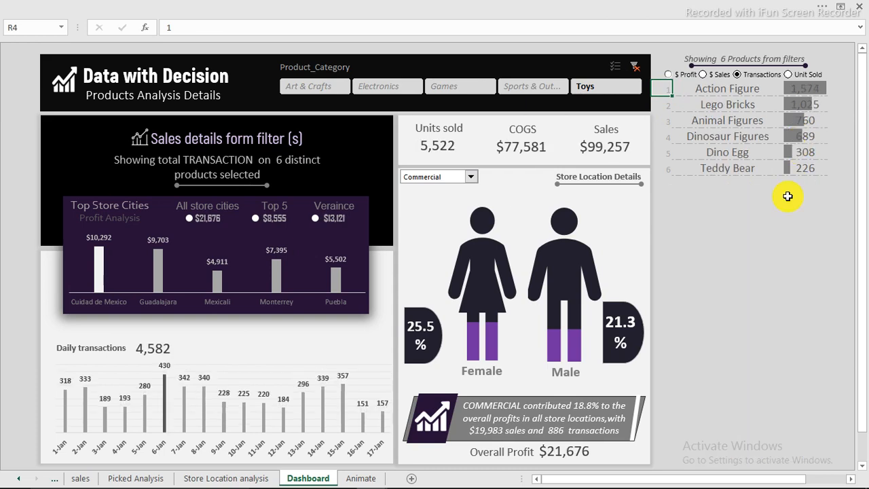
left_click_drag(781, 192, 808, 247)
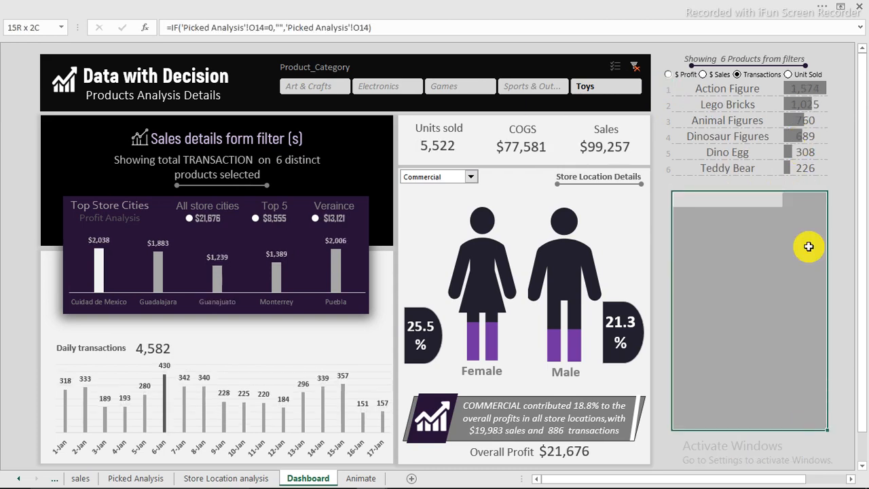
left_click(803, 101)
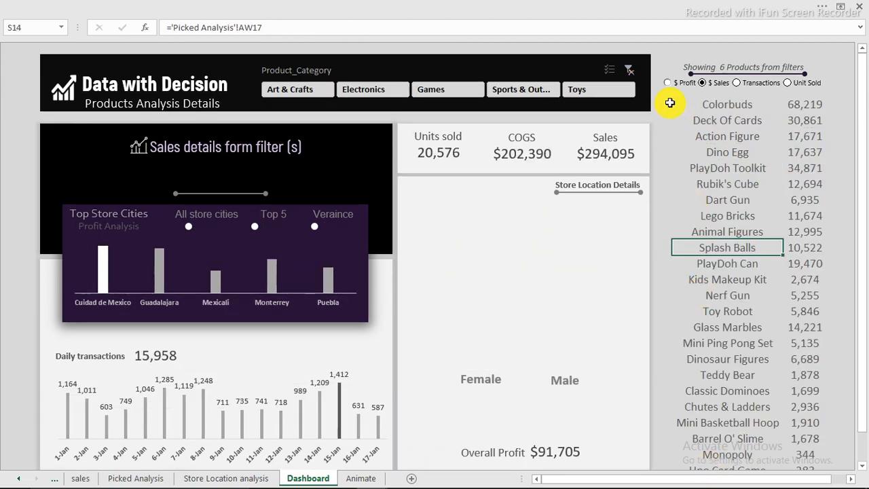
Start the product numbering with 1 in R5 and enter =IF(S6="","",R5+1) in R6.
left_click(666, 105)
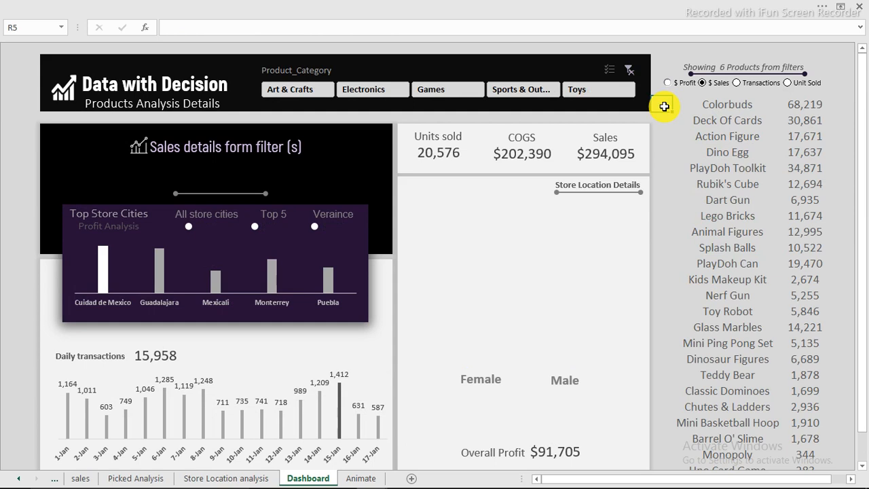
left_click(718, 154)
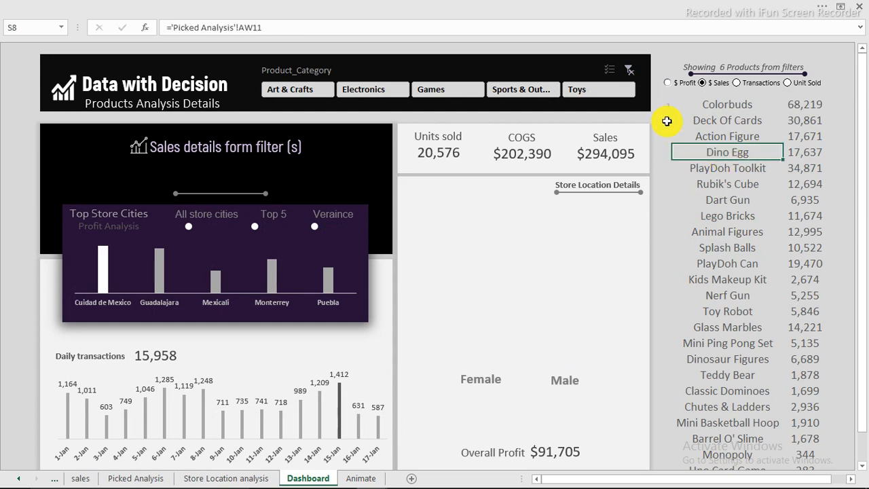
left_click(666, 121)
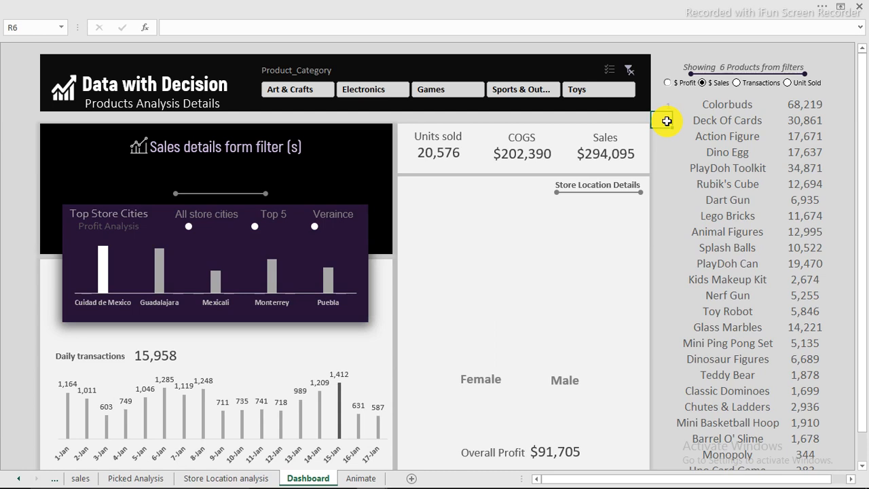
type("=IF(")
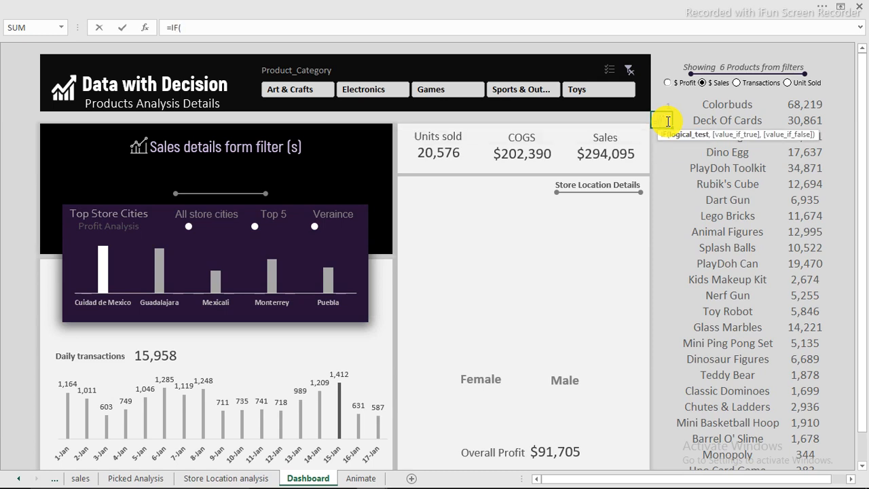
left_click(716, 123)
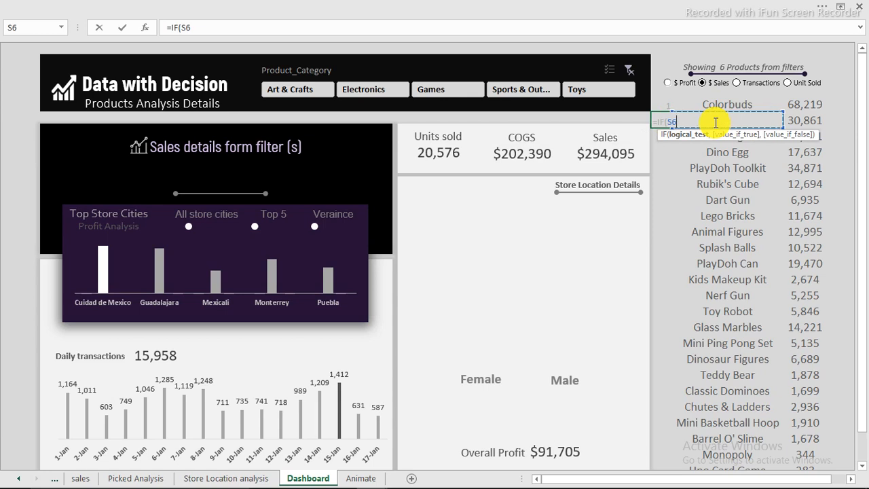
type("=\"\",")
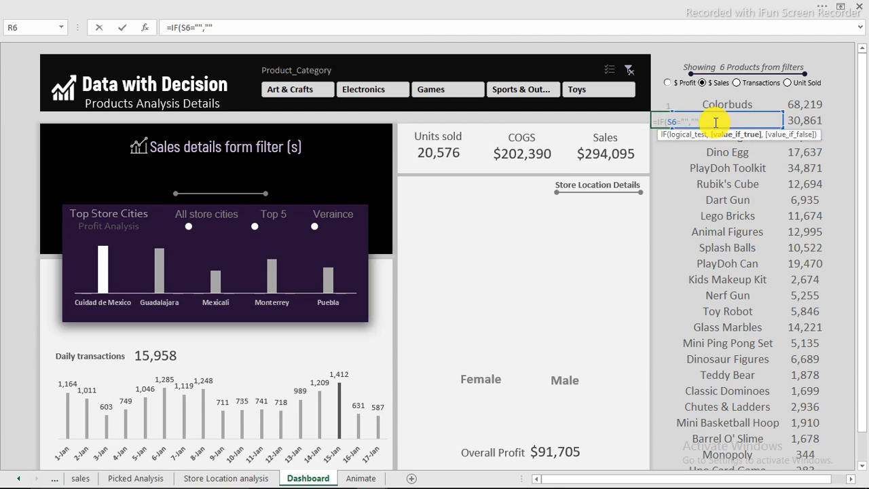
type("\"\",")
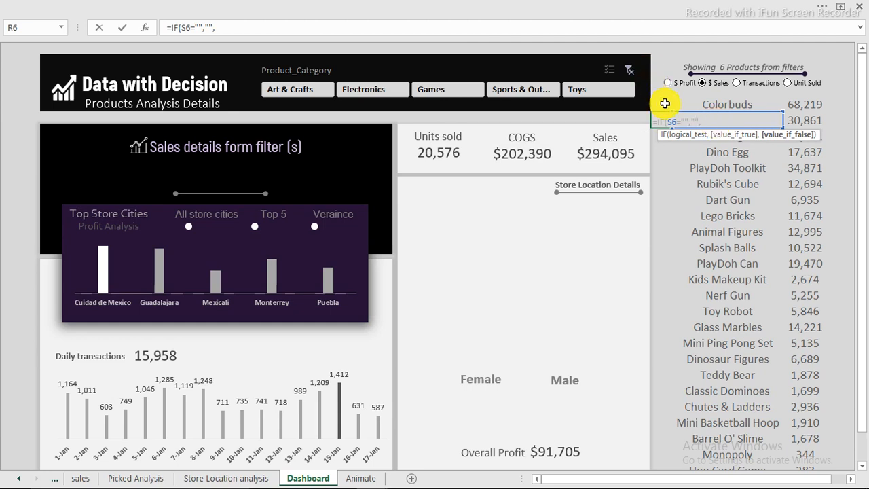
left_click(664, 103)
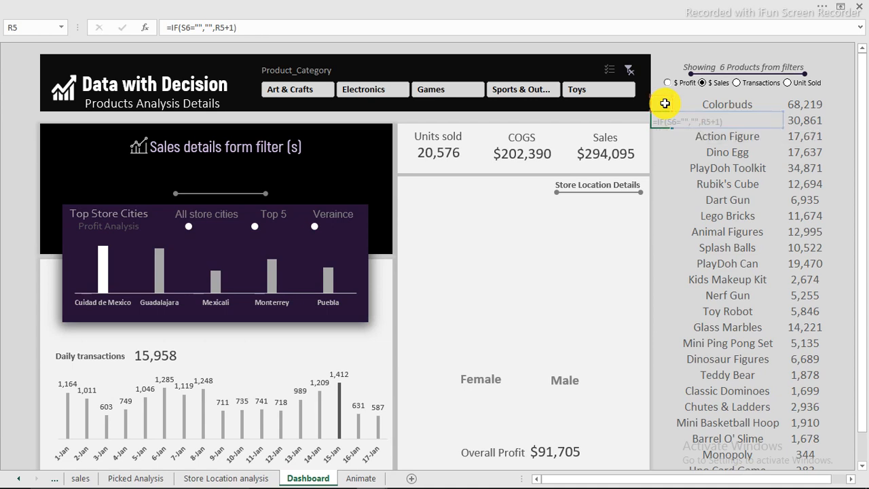
key("Return")
Fill the R6 numbering formula down to the last row of the product list.
left_click(669, 122)
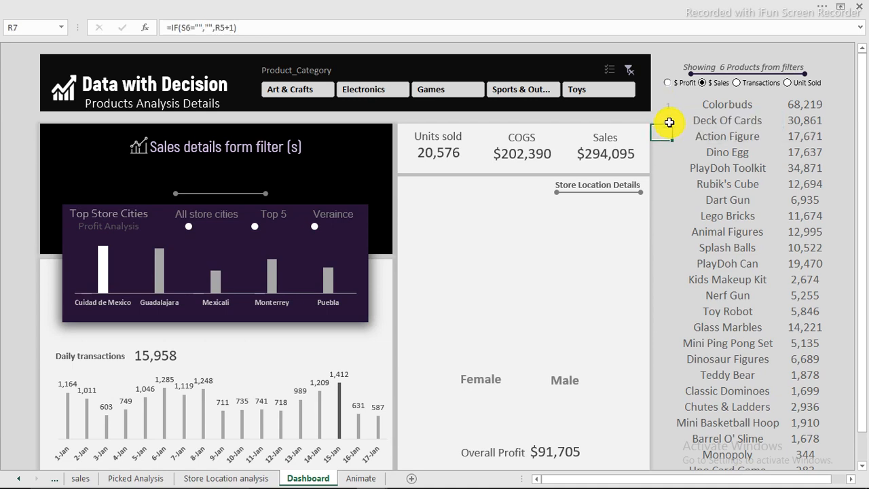
left_click_drag(670, 129, 669, 406)
left_click(630, 441)
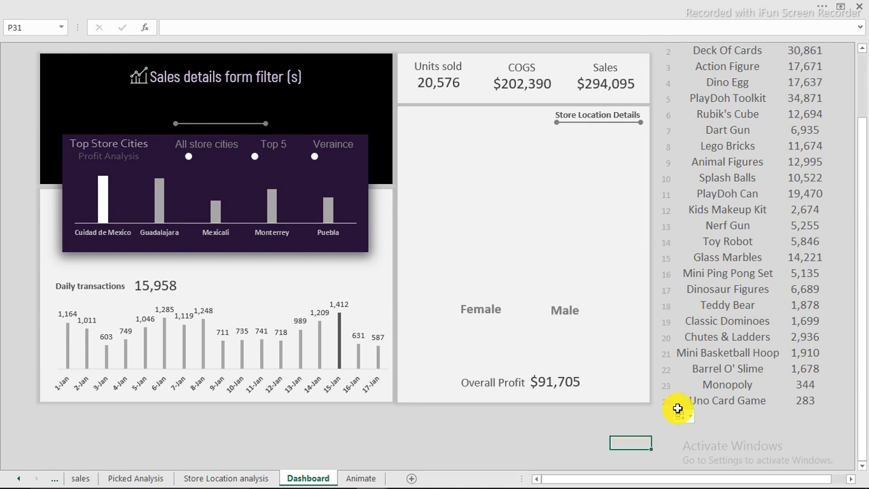
Test the numbered product list by filtering the category to Sports & Outdoors and to Games, and switching the metric to $ Profit.
scroll(670, 295, "up", 2)
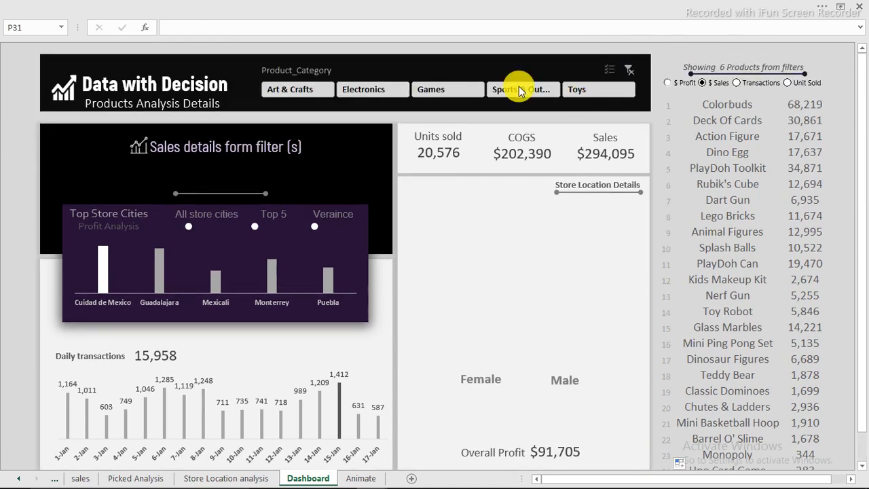
left_click(520, 90)
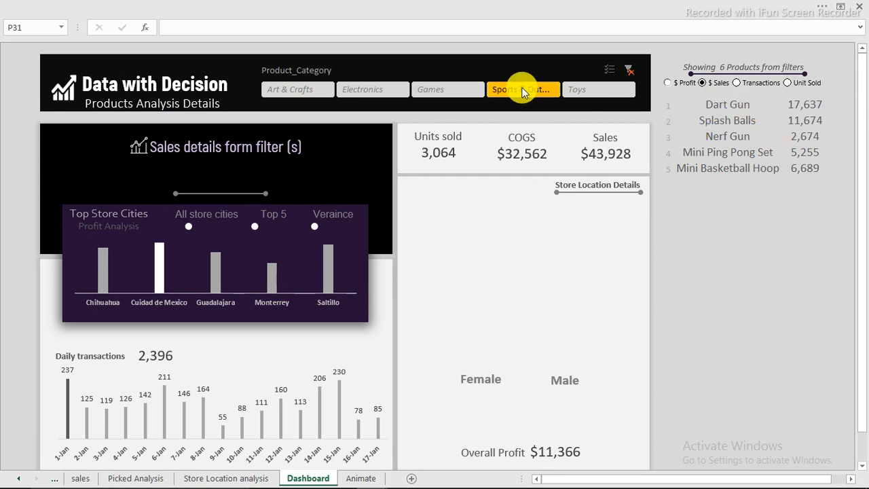
left_click(464, 91)
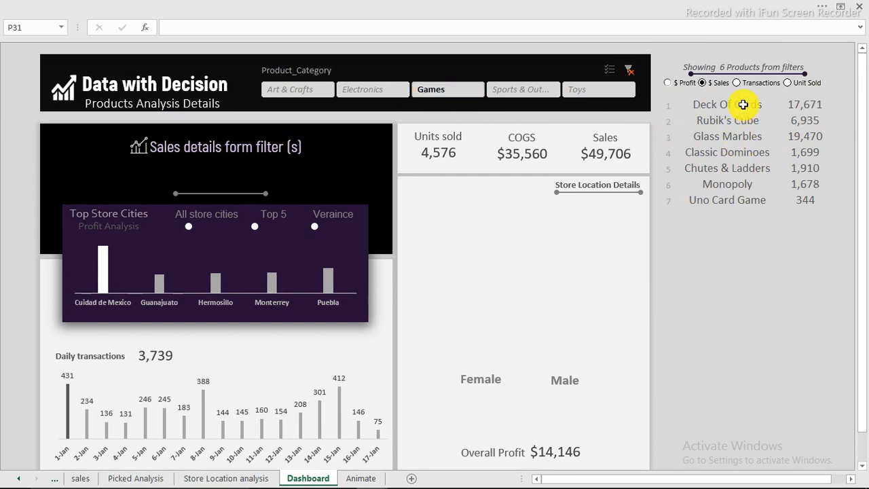
left_click(740, 107)
left_click(743, 122)
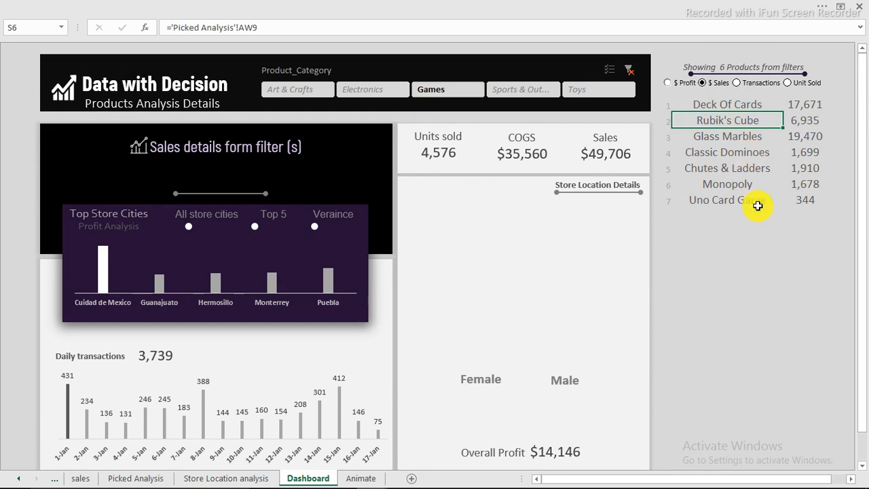
left_click(757, 204)
left_click(663, 104)
left_click_drag(663, 104, 663, 217)
left_click(735, 226)
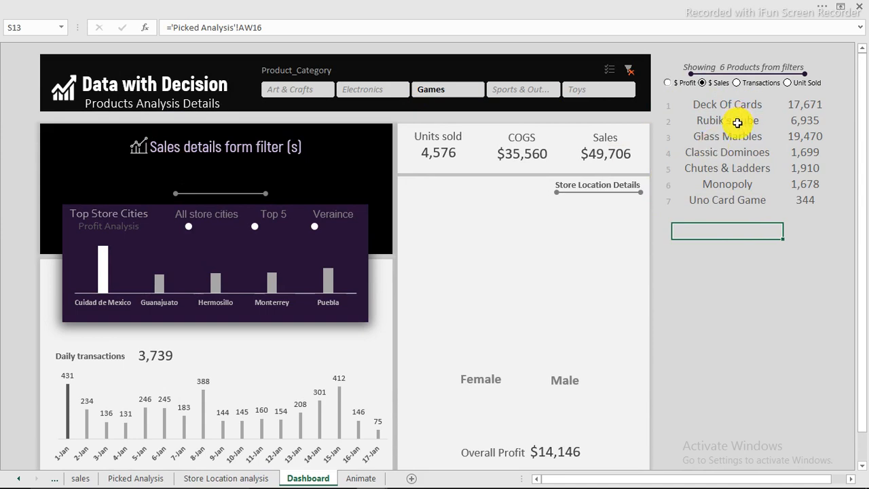
left_click(666, 83)
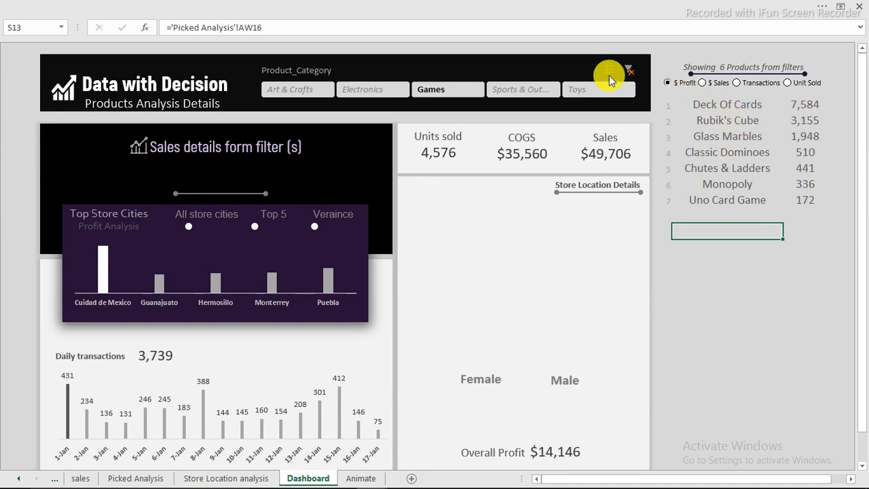
Clear the product category filter and show the sheet's row and column headings.
left_click(625, 72)
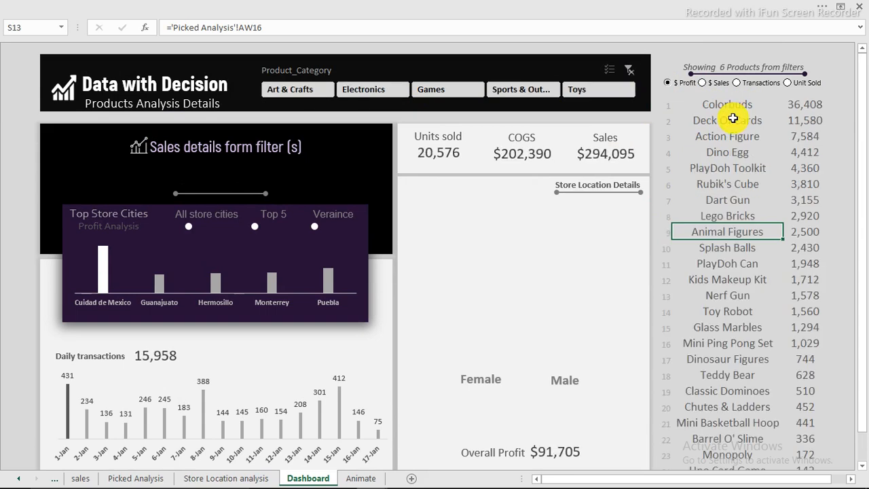
left_click_drag(810, 108, 716, 122)
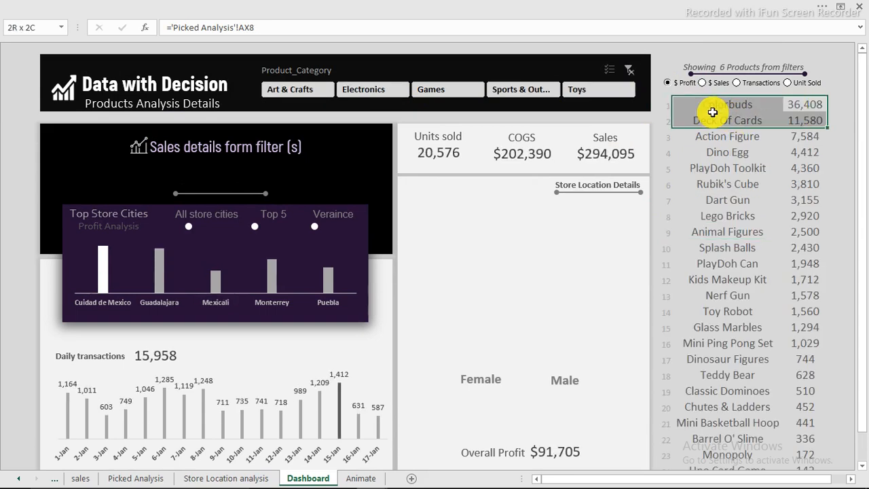
left_click(801, 152)
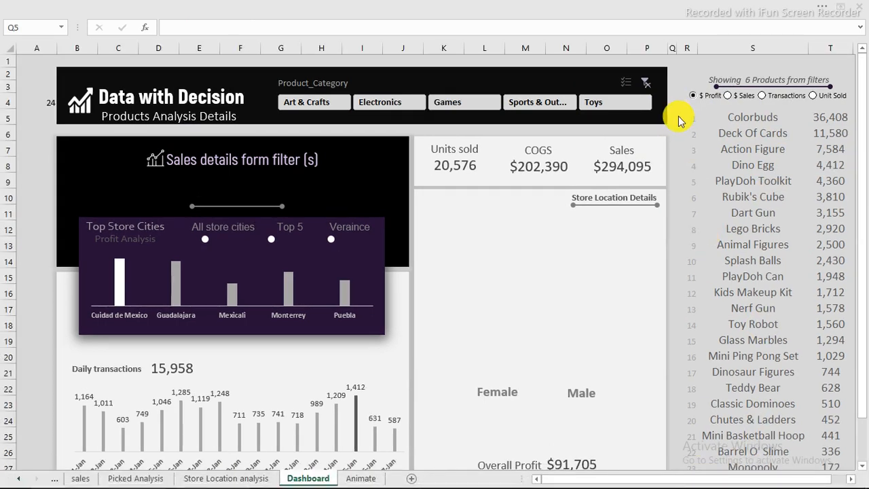
Enter the helper formula =IF(S5="","",1) in Q5 to flag rows that contain a product.
left_click(672, 118)
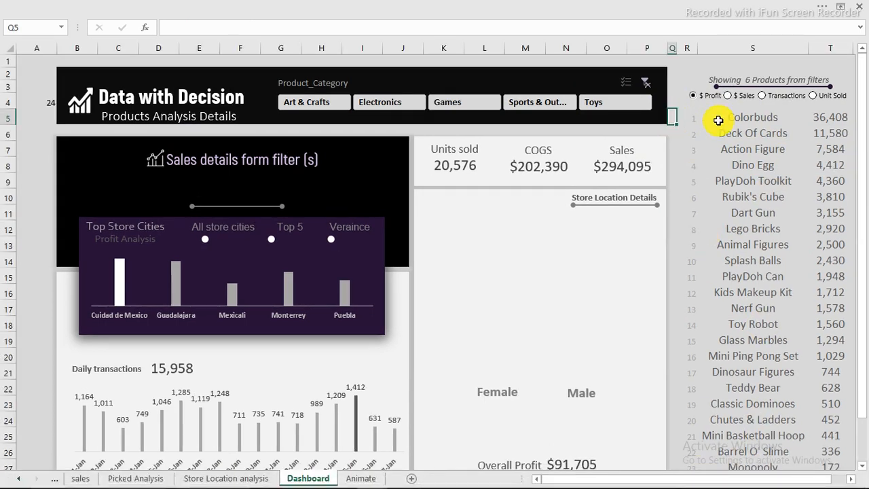
type("=IF(")
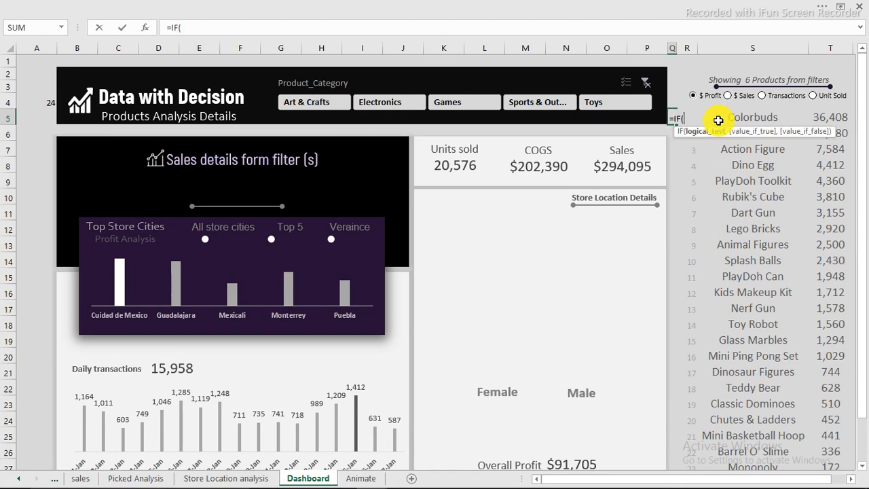
left_click(747, 117)
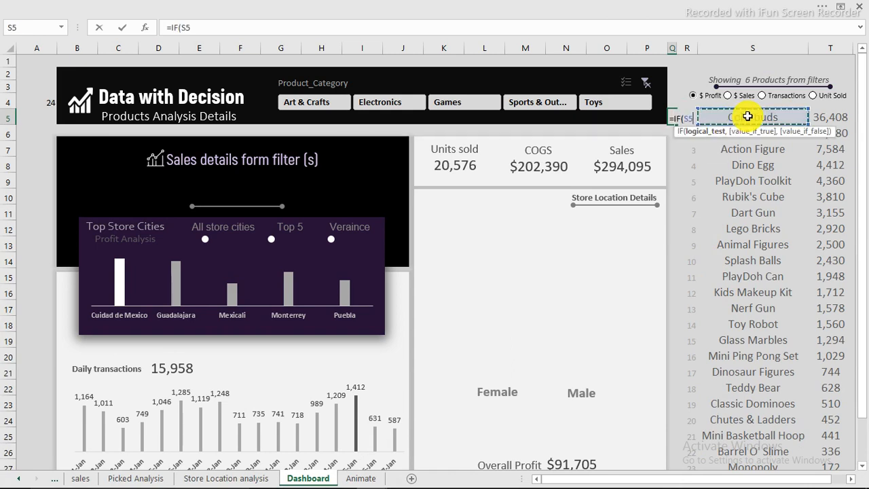
type("=")
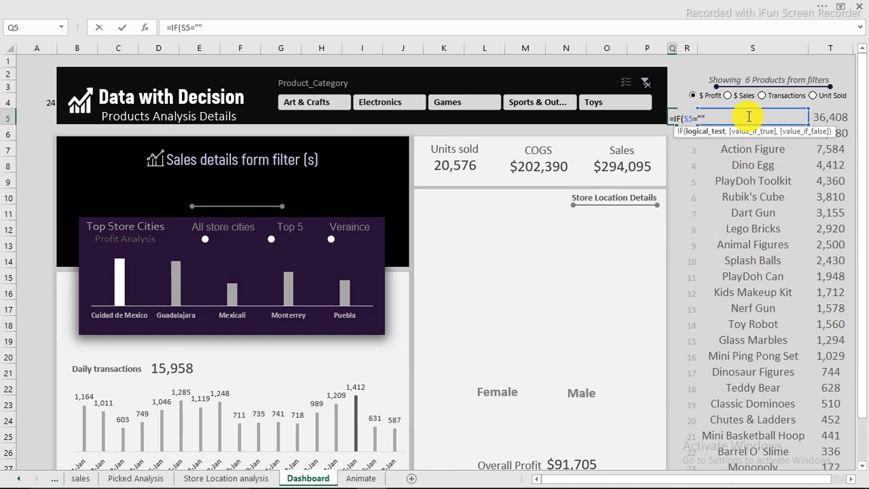
type("\"\",\"\"")
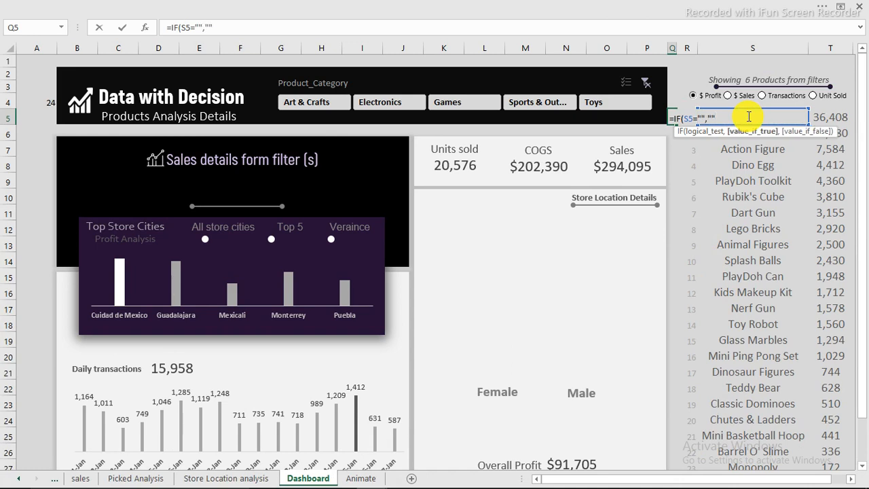
type(",")
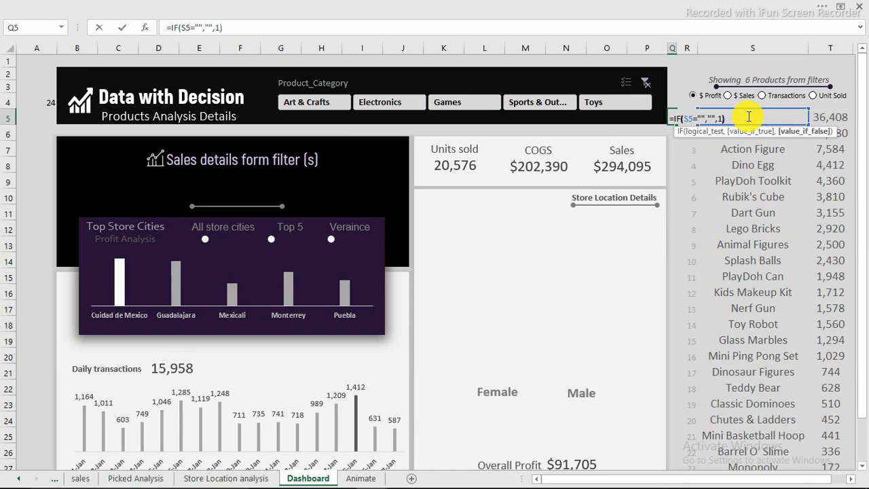
type("1)")
key("Return")
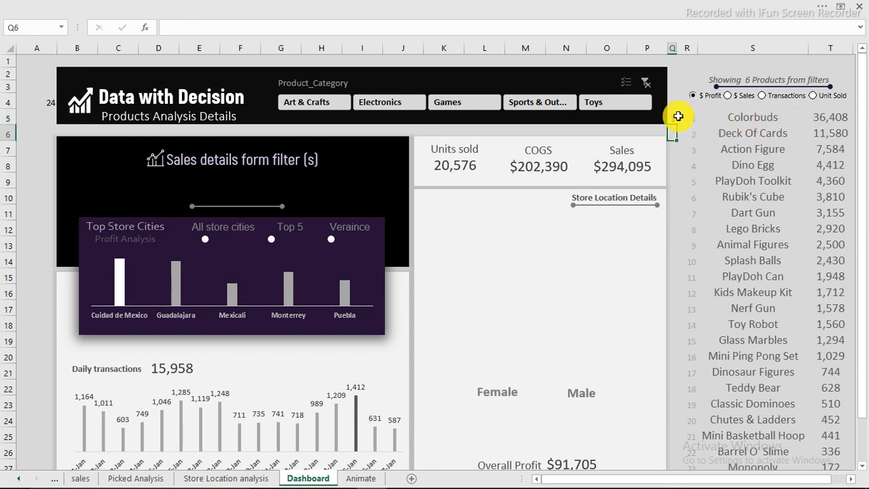
Fill the Q5 helper formula down column Q to the last row of the product list.
left_click(676, 117)
left_click_drag(677, 123, 692, 427)
scroll(733, 278, "up", 2)
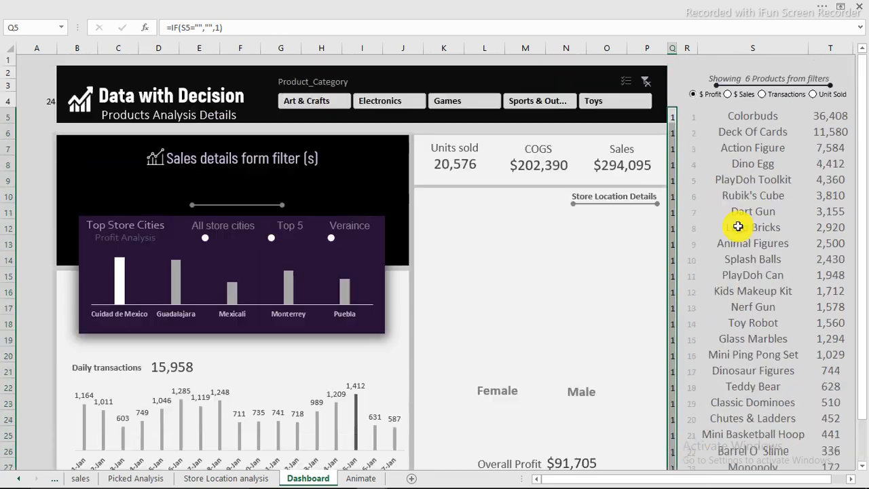
left_click(745, 195)
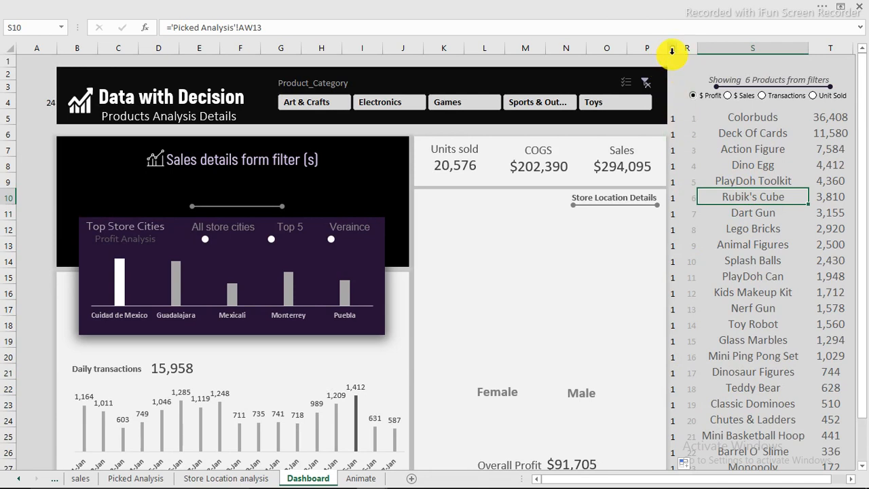
Test the column Q helper flags by filtering the category to Sports & Outdoors and to Games, and clear the filter.
left_click(740, 121)
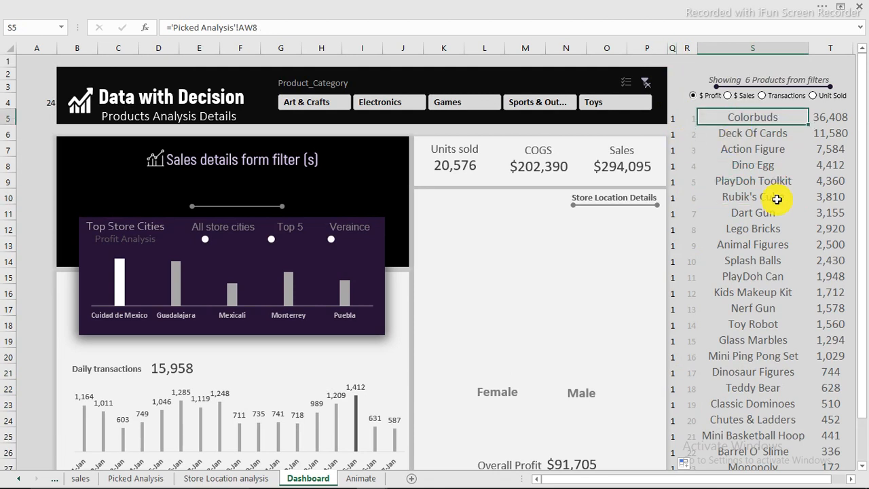
left_click(553, 106)
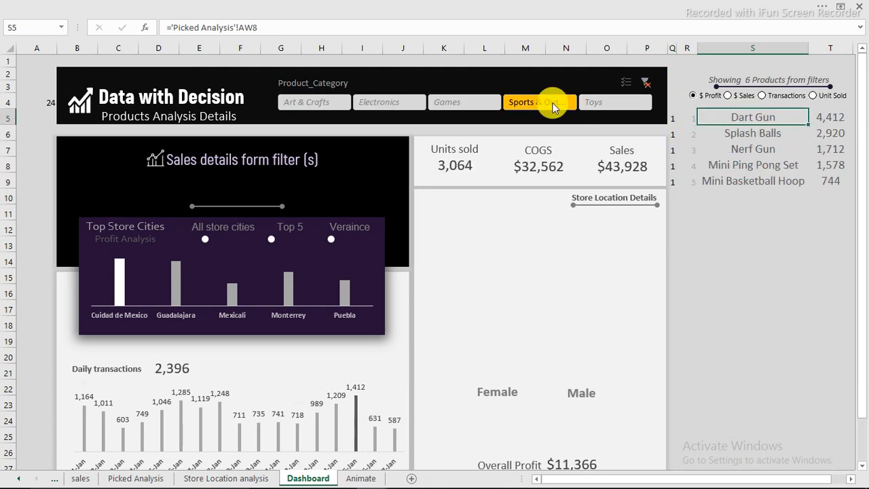
left_click(456, 105)
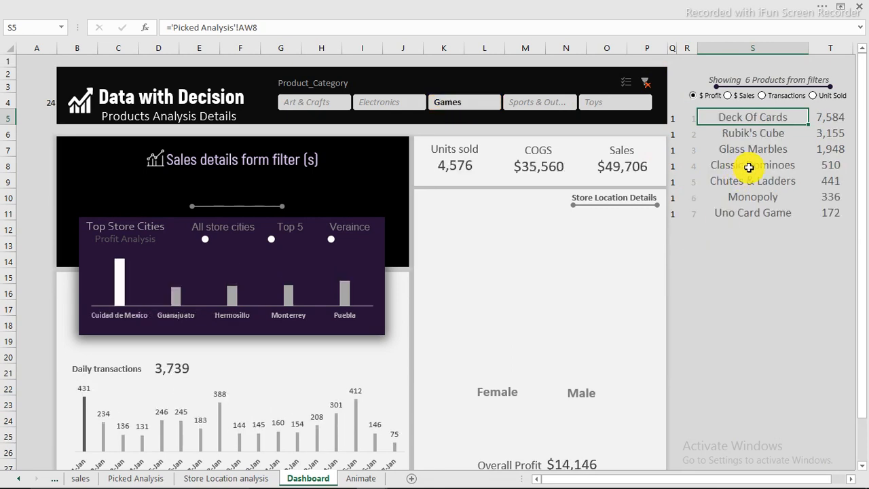
left_click(641, 80)
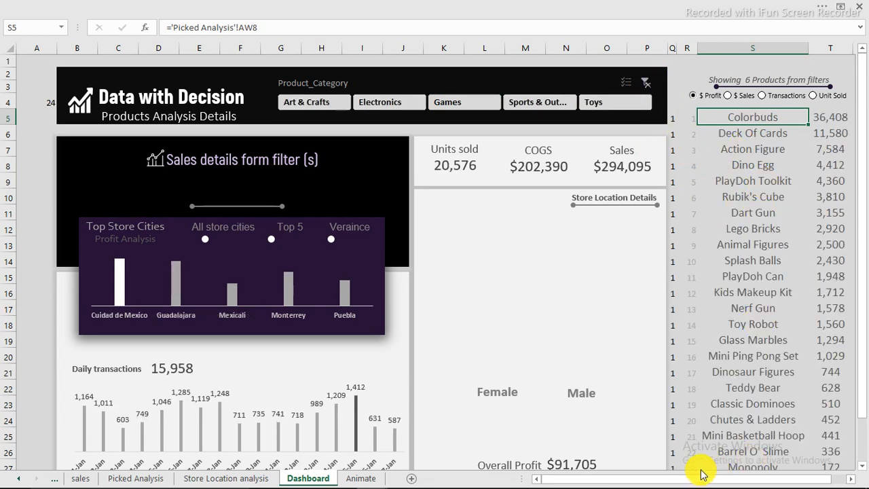
key("Down")
key("Down")
key("Down")
key("Down")
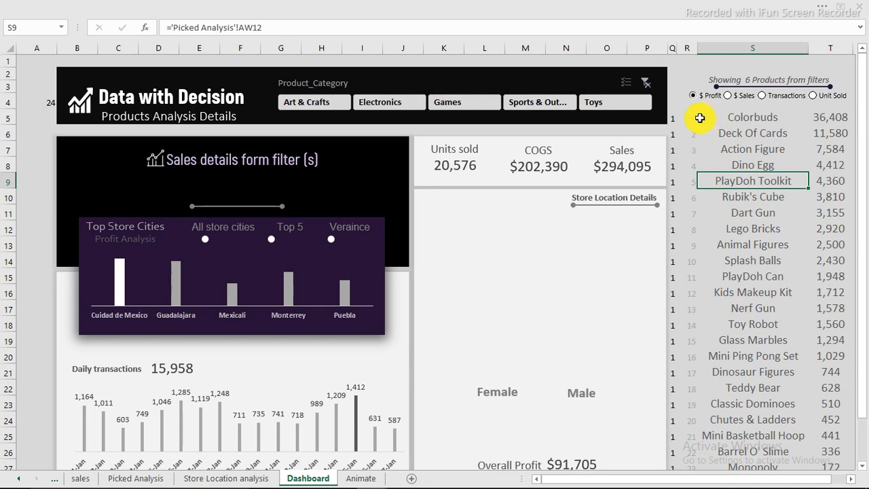
Start a formula-based conditional formatting rule for the product list R5:T28 with the condition =$Q5=1.
left_click(699, 118)
left_click(689, 117)
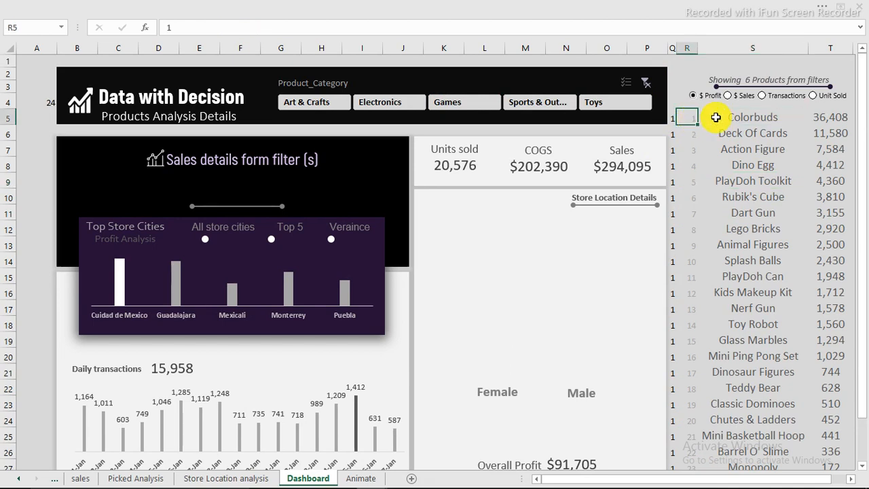
left_click_drag(715, 117, 826, 445)
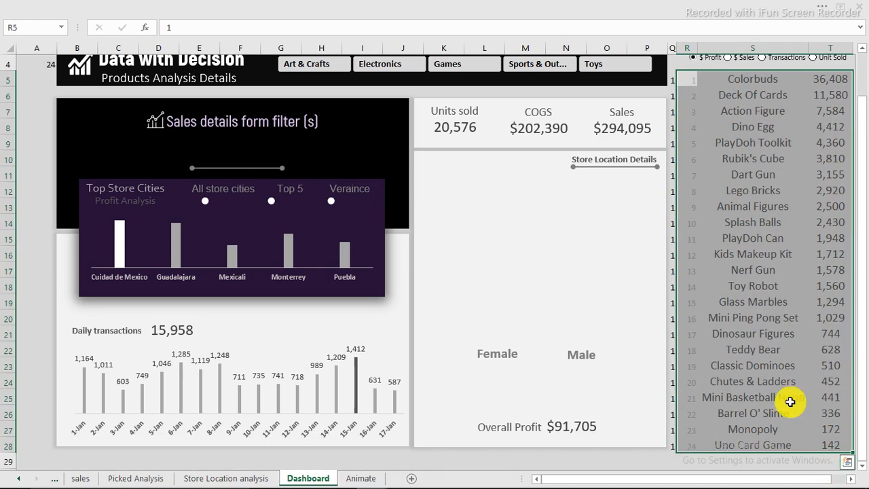
scroll(773, 305, "up", 1)
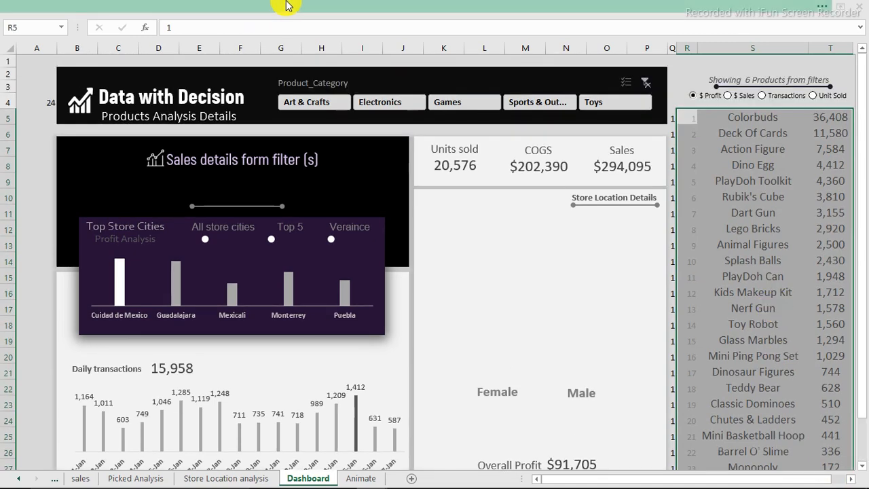
left_click(289, 5)
left_click(534, 78)
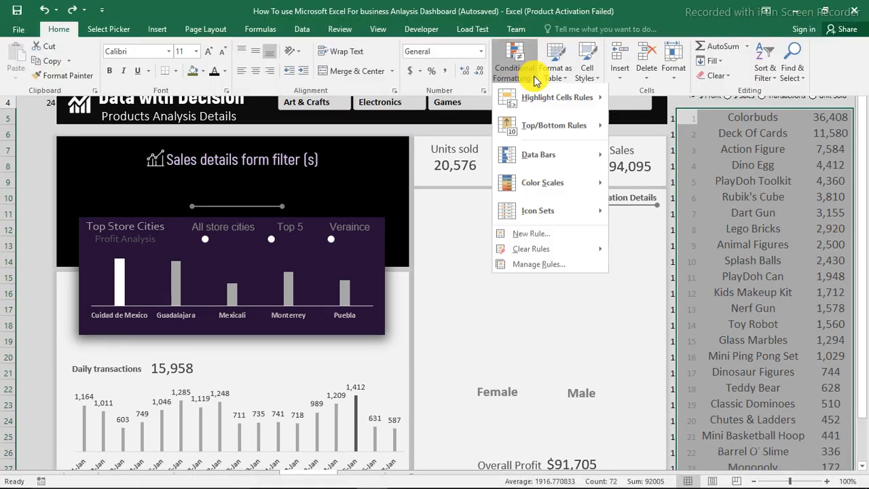
left_click(530, 238)
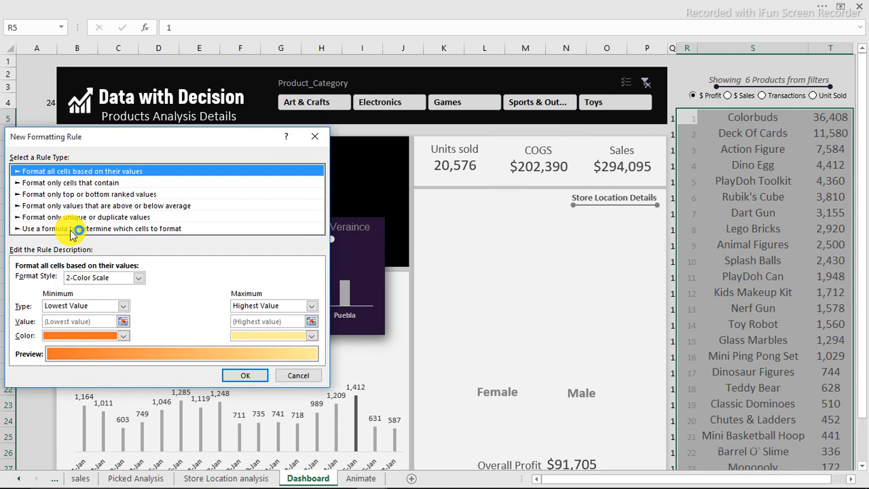
left_click(106, 229)
left_click(125, 281)
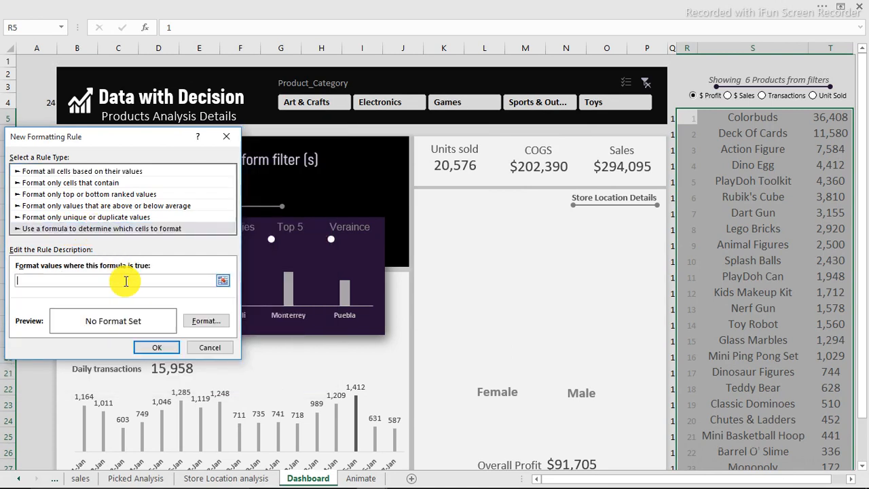
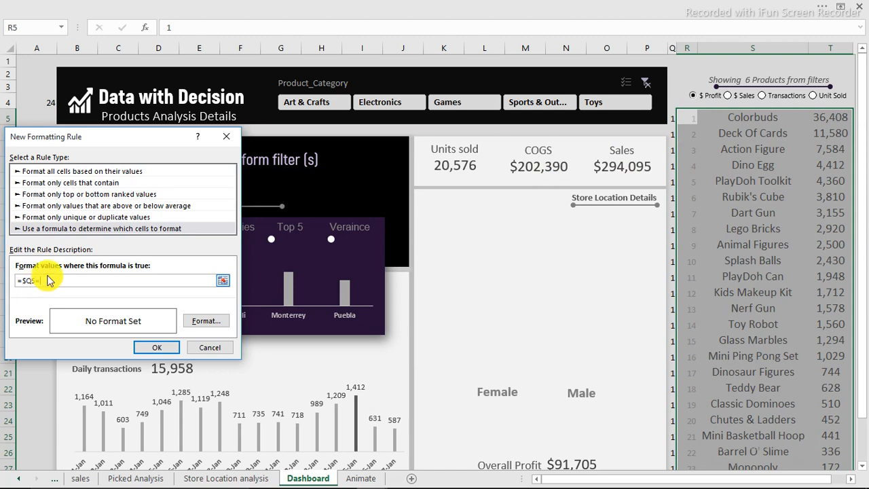
Give the conditional formatting rule a dash-dot bottom border and apply it to the product list.
left_click(206, 321)
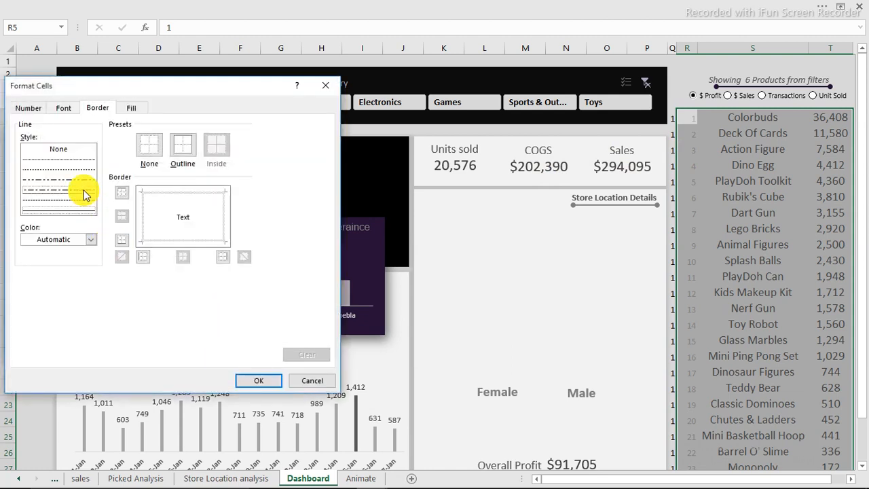
left_click(86, 191)
left_click(192, 243)
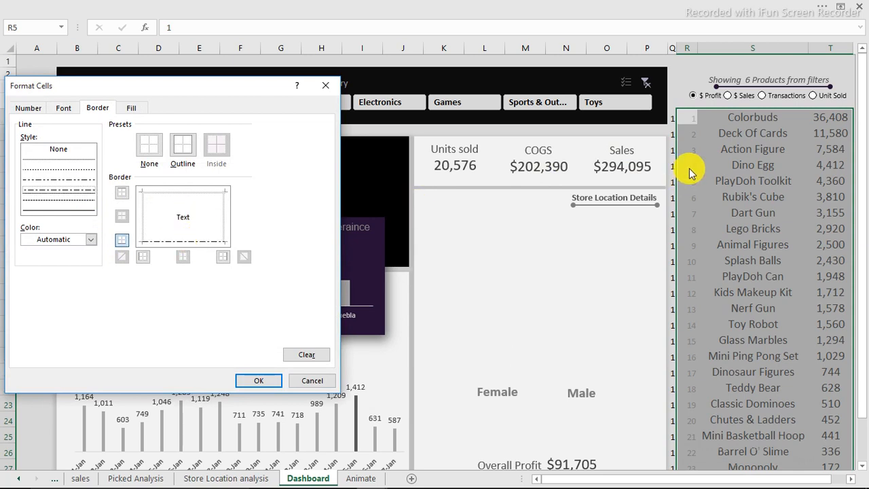
left_click(264, 380)
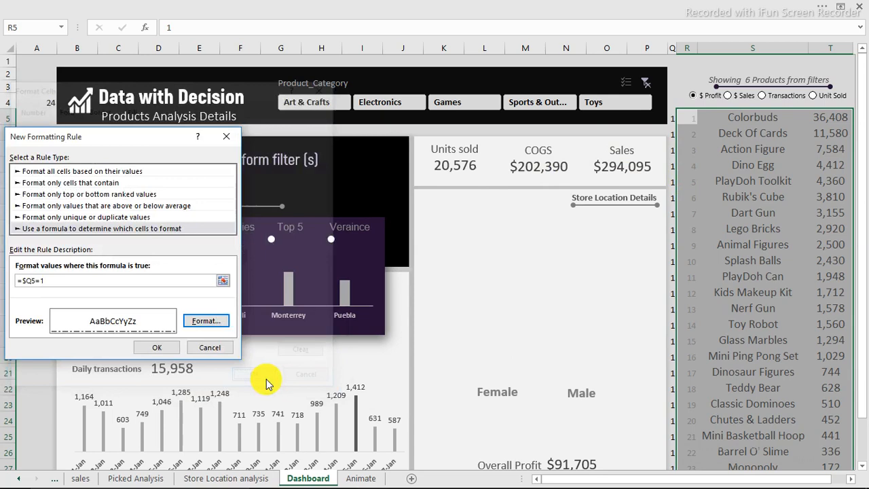
left_click(164, 345)
left_click(757, 177)
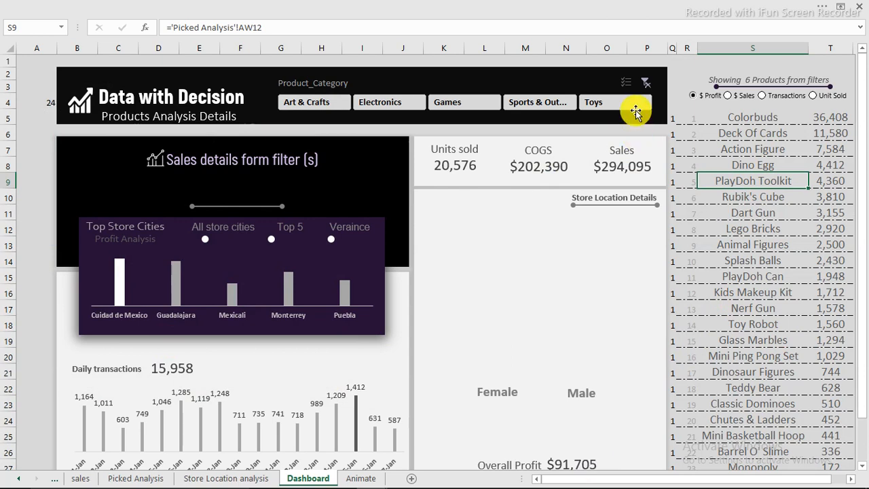
Test the conditional row borders by filtering the category to Sports & Outdoors and to Electronics, and clear the filter.
left_click(538, 104)
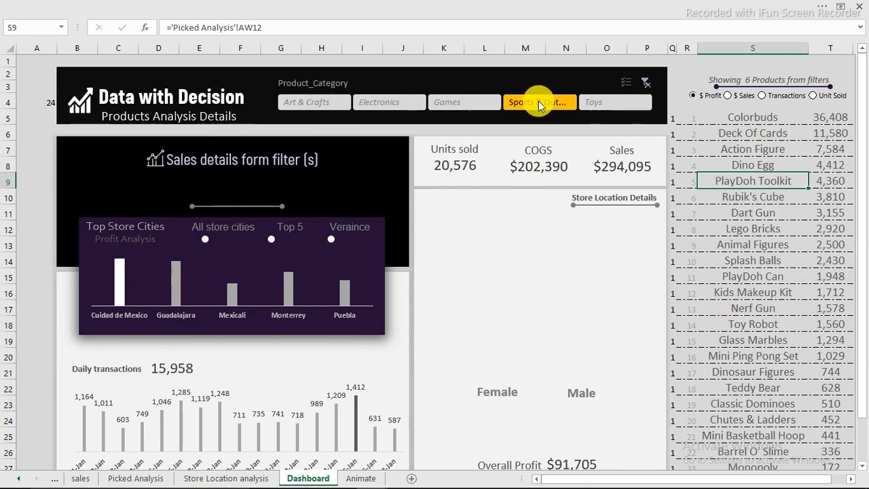
left_click(384, 100)
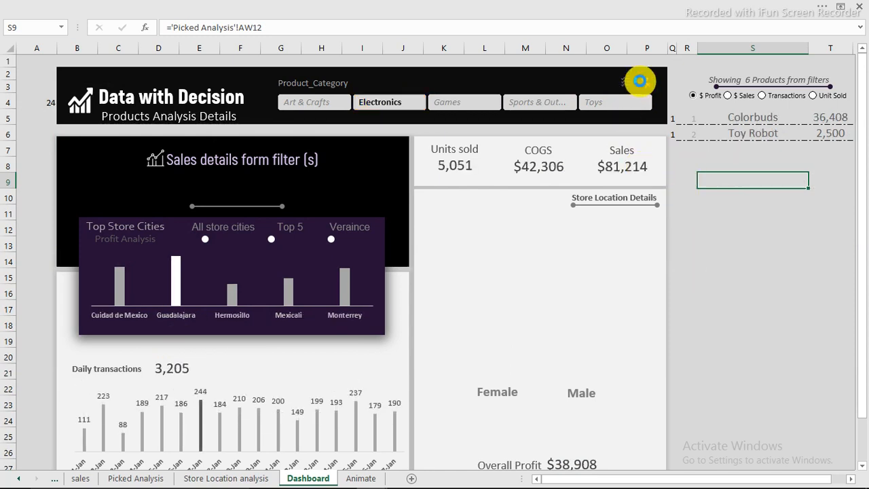
left_click(639, 81)
Examine the helper formula in Q7 and the product reference formulas in S7 and S8.
left_click(676, 149)
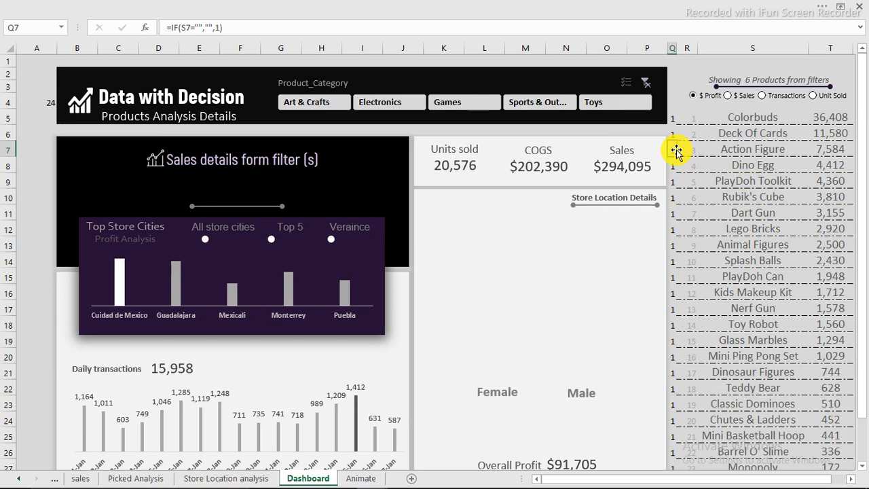
key("Right")
key("Right")
key("Right")
left_click(673, 150)
double_click(674, 150)
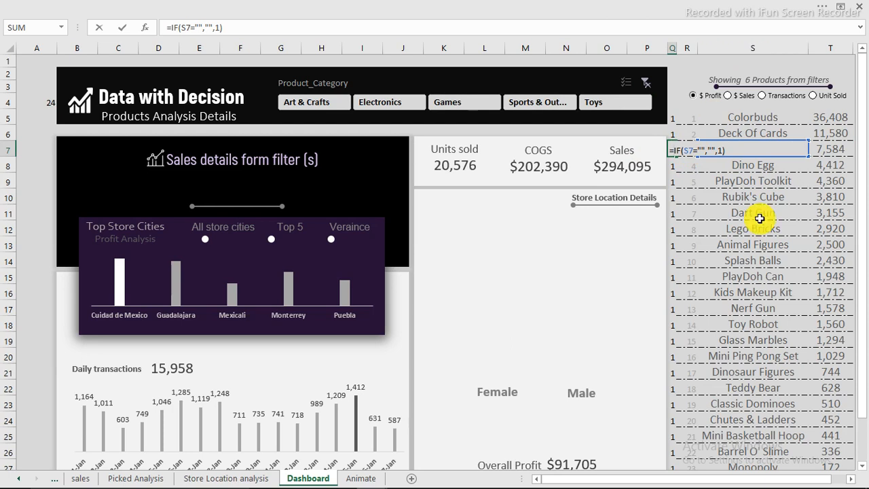
left_click(746, 149)
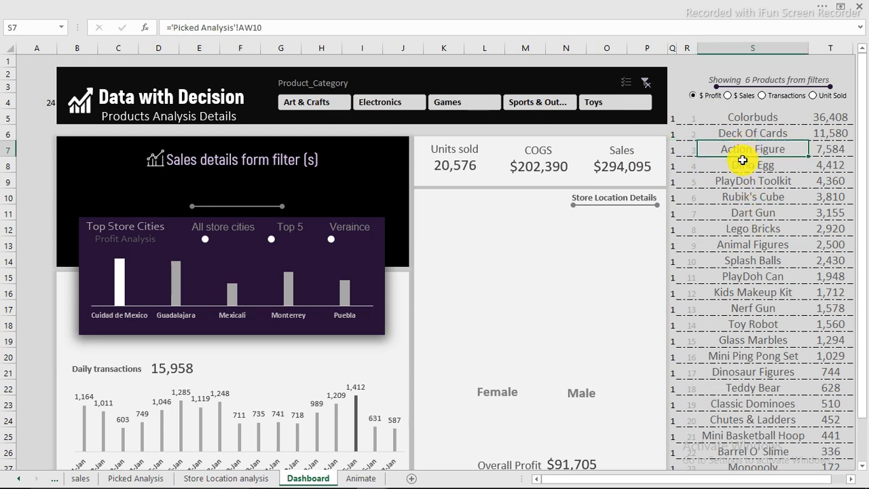
left_click(743, 165)
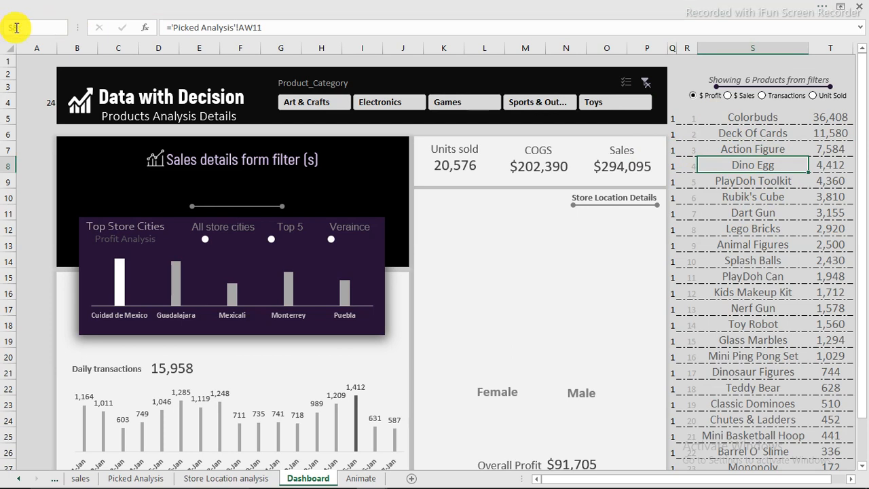
key("BackSpace")
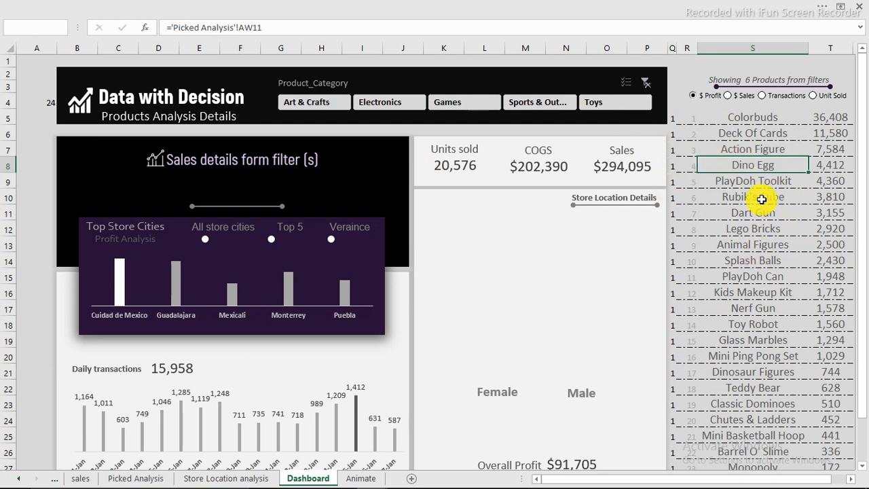
Hide the helper column Q on the Dashboard sheet.
left_click(670, 48)
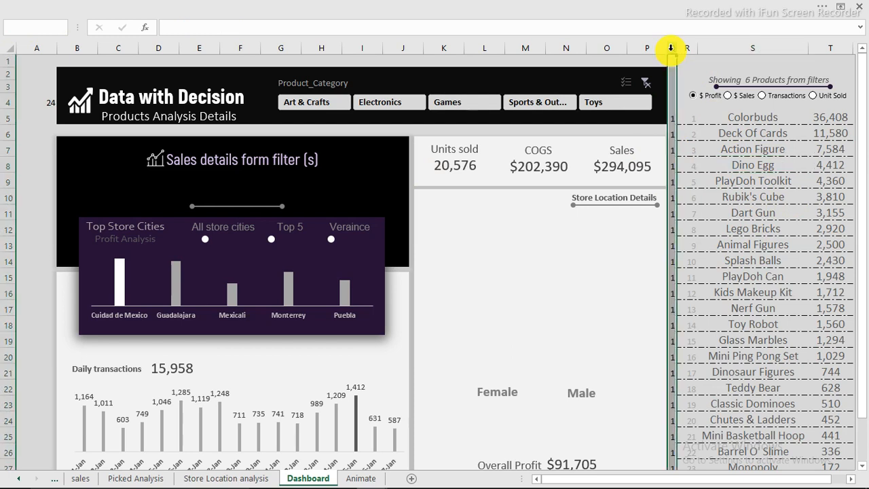
right_click(671, 47)
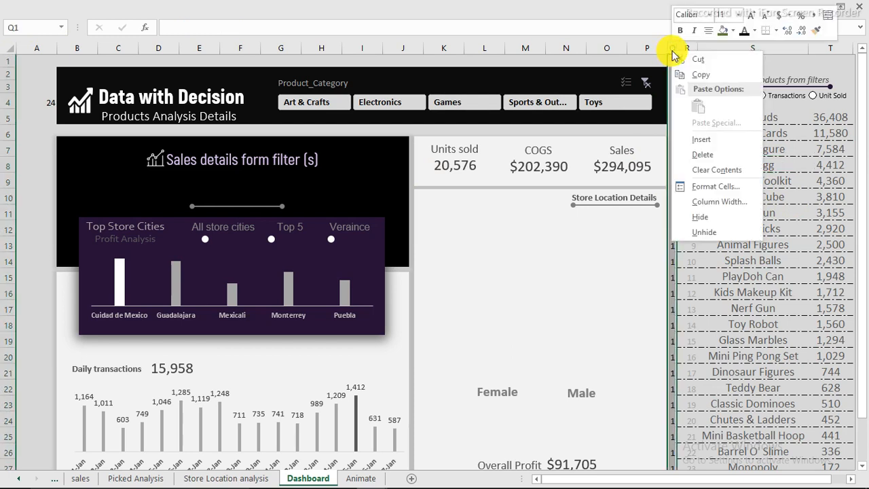
left_click(700, 219)
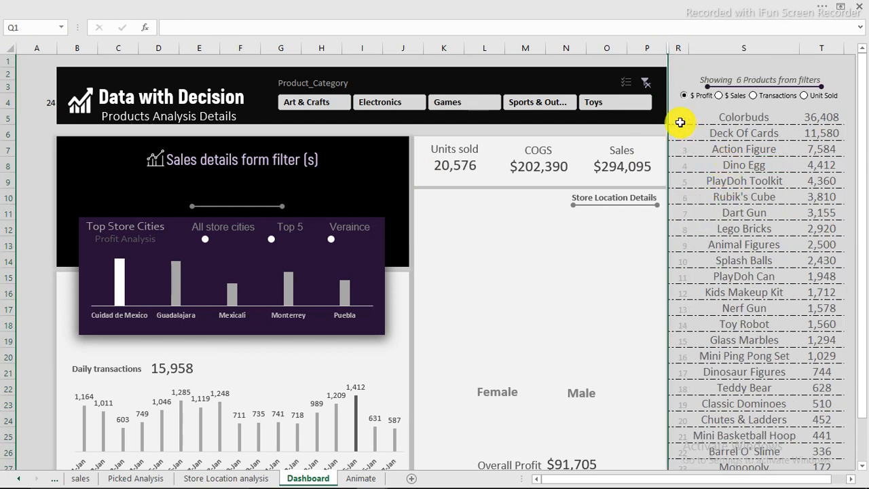
Clear the conditional formatting rules from the product numbering cells R5:R28.
left_click_drag(680, 122, 671, 416)
left_click(379, 6)
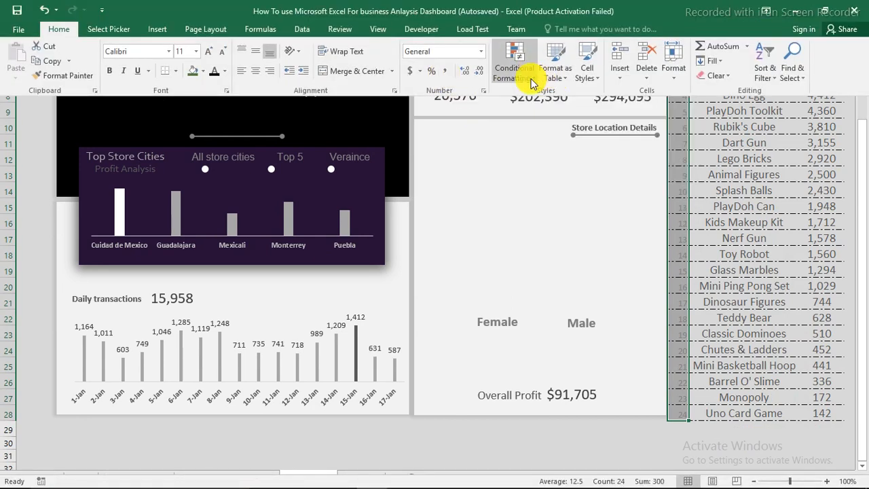
left_click(529, 78)
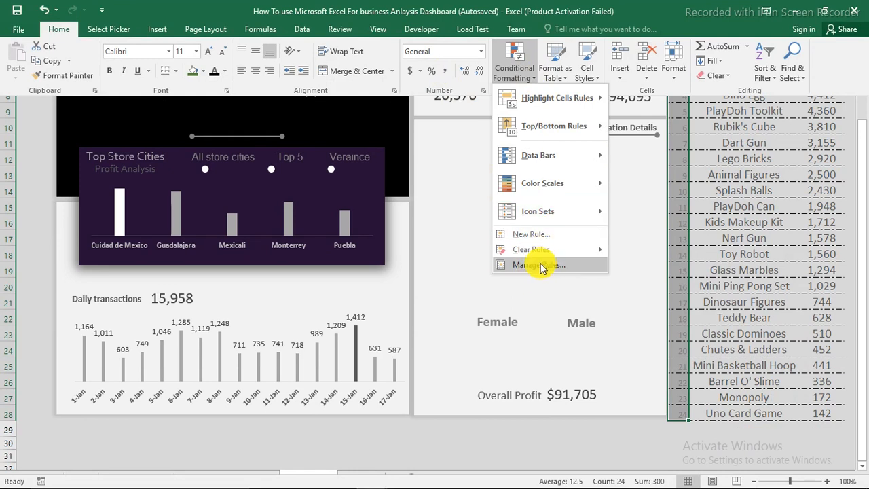
mouse_move(546, 253)
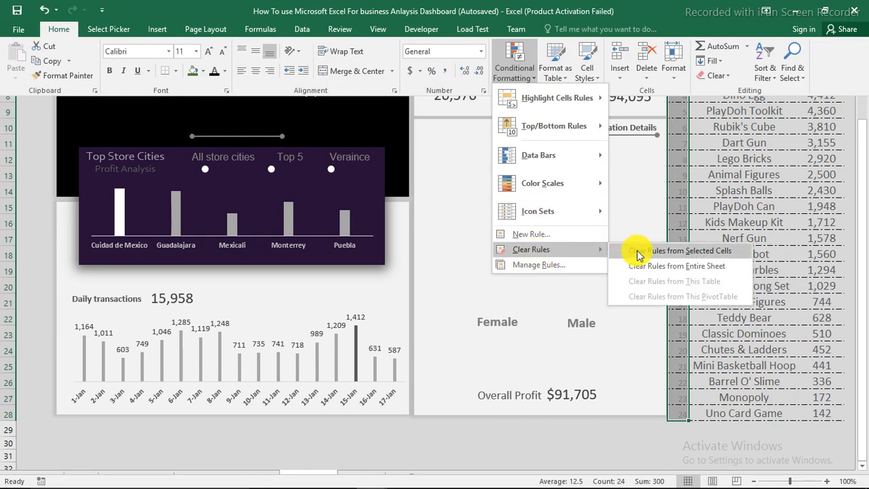
left_click(655, 251)
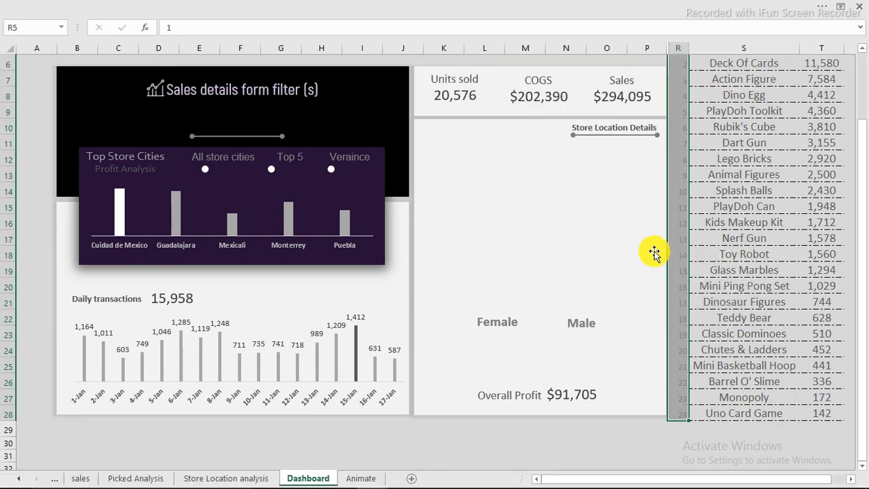
left_click(753, 222)
scroll(713, 182, "up", 2)
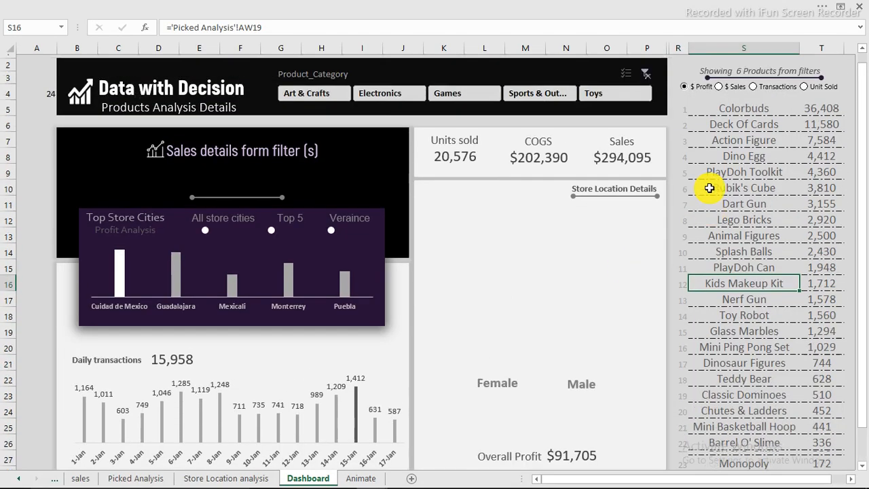
Test the product list by switching its metric to $ Sales, Transactions and back to $ Profit.
left_click(726, 96)
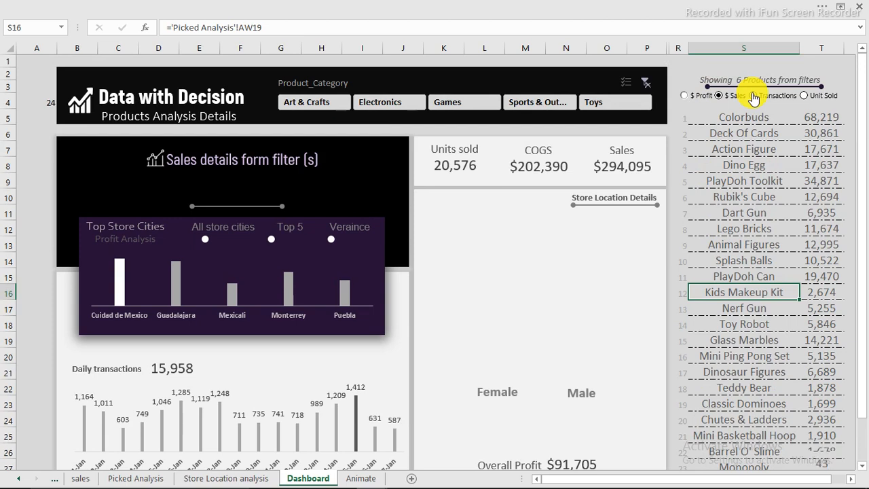
left_click(752, 95)
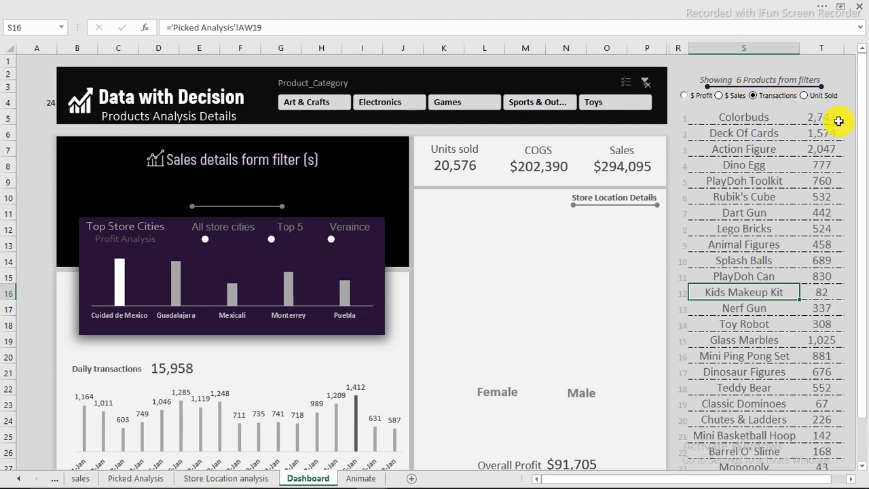
left_click(686, 95)
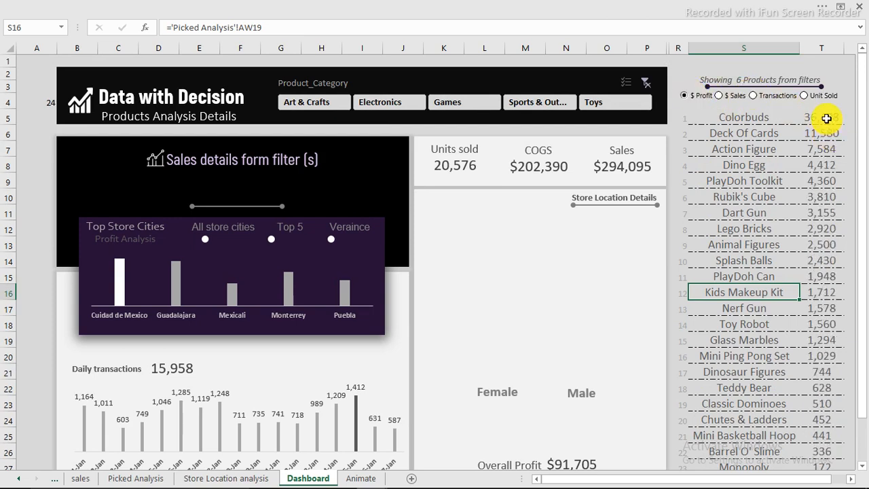
Add a data bar conditional formatting rule with a solid dark grey fill to the product values T5:T28.
left_click_drag(826, 118, 821, 425)
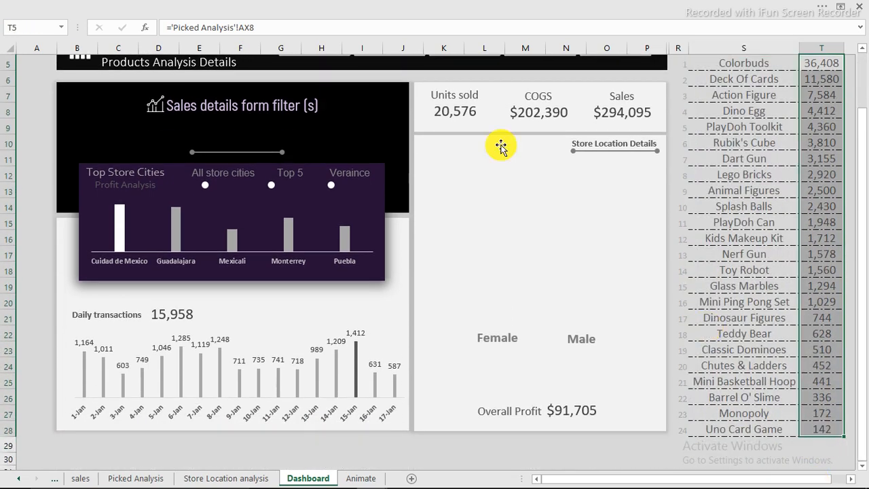
left_click(342, 8)
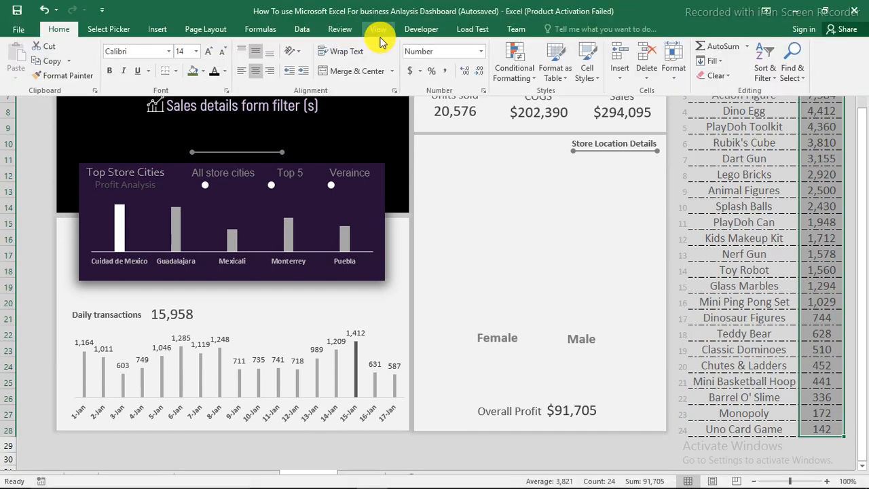
left_click(700, 470)
left_click(421, 6)
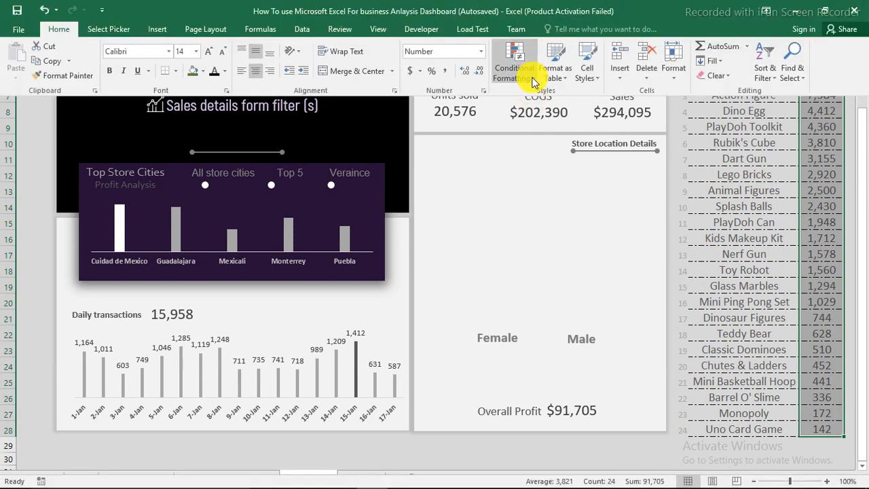
left_click(534, 82)
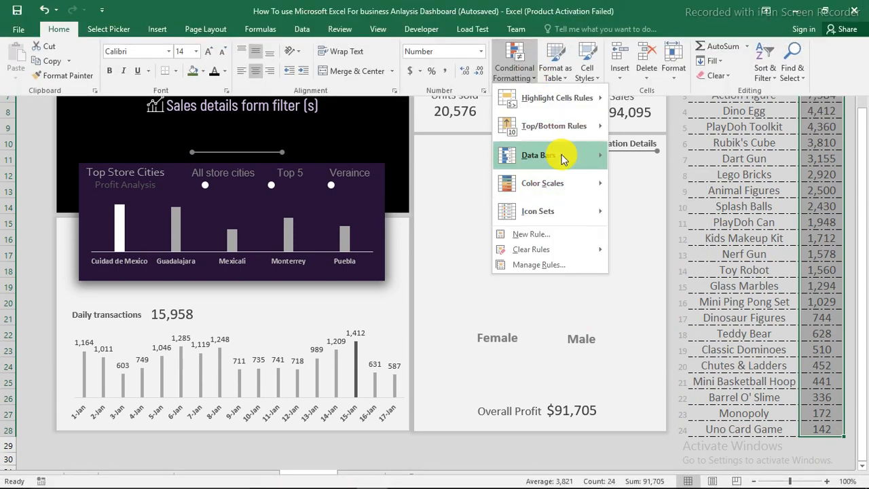
mouse_move(559, 157)
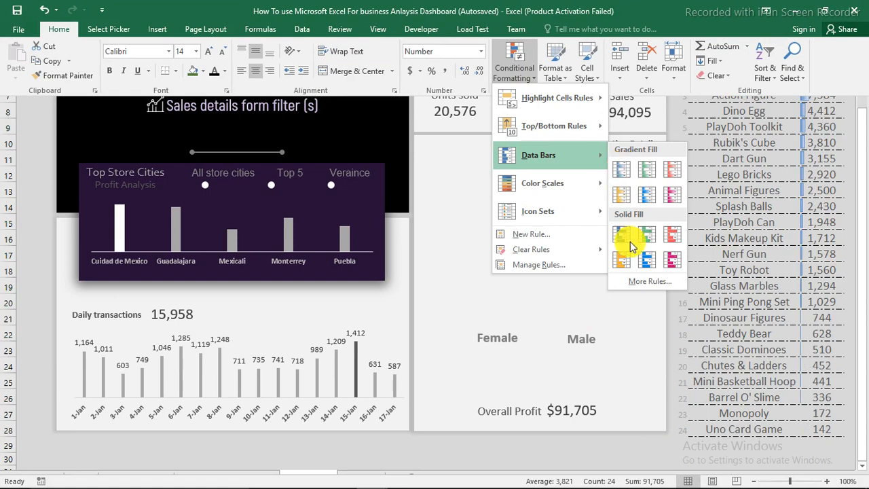
left_click(648, 282)
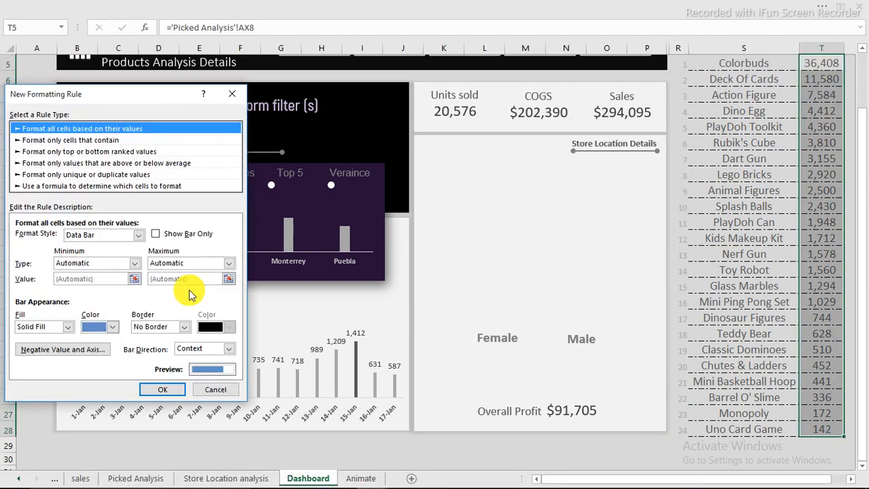
left_click(112, 328)
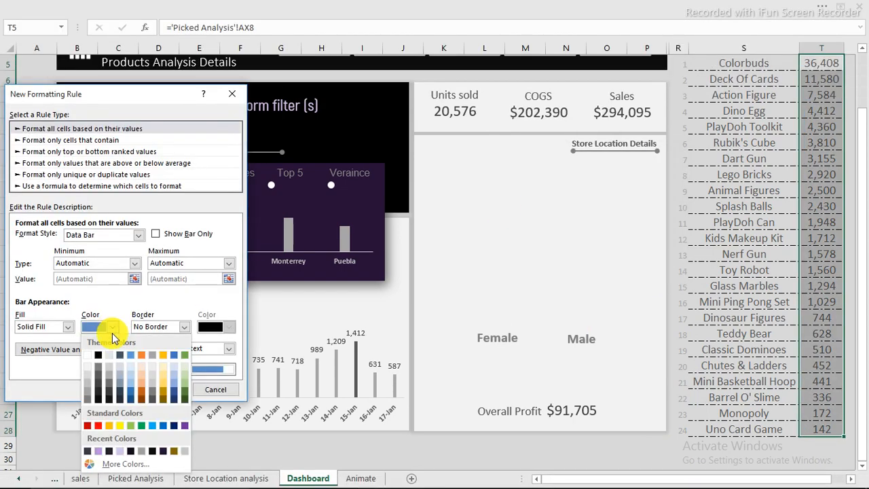
left_click(102, 389)
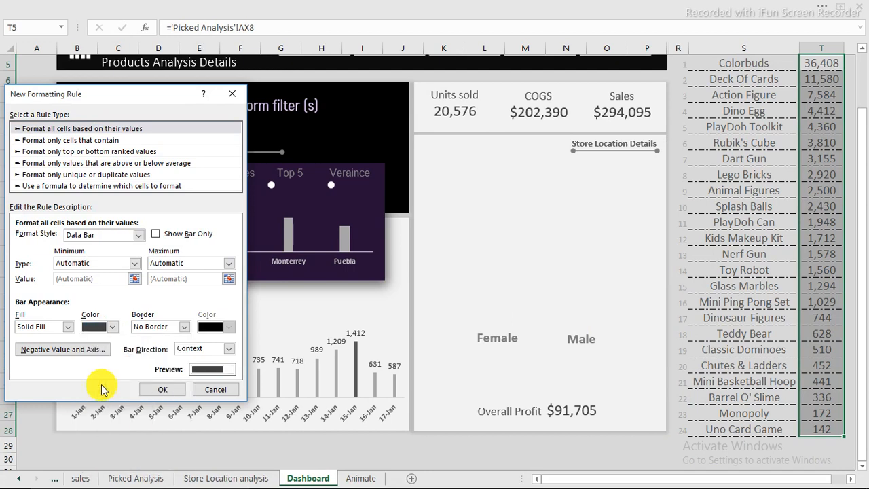
left_click(152, 389)
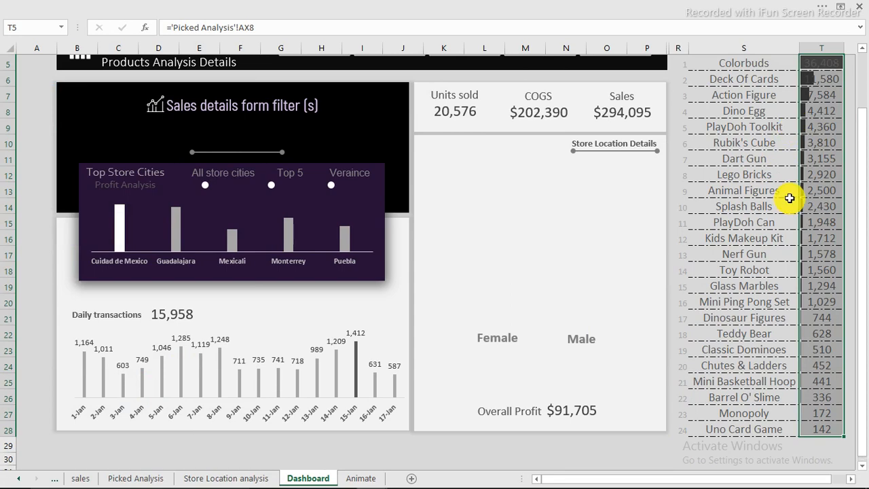
scroll(805, 196, "up", 2)
left_click(826, 148)
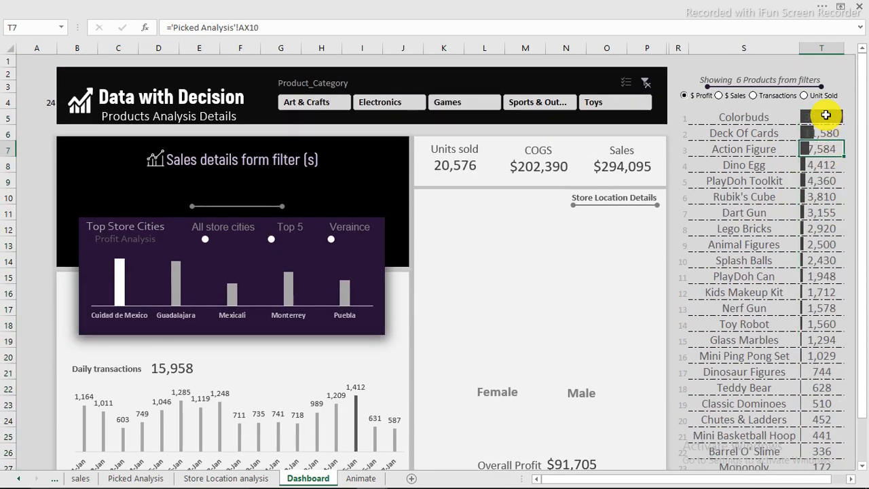
Edit the data bar rule of T5:T28 to use a lighter, medium grey fill and apply it.
left_click_drag(825, 114, 834, 387)
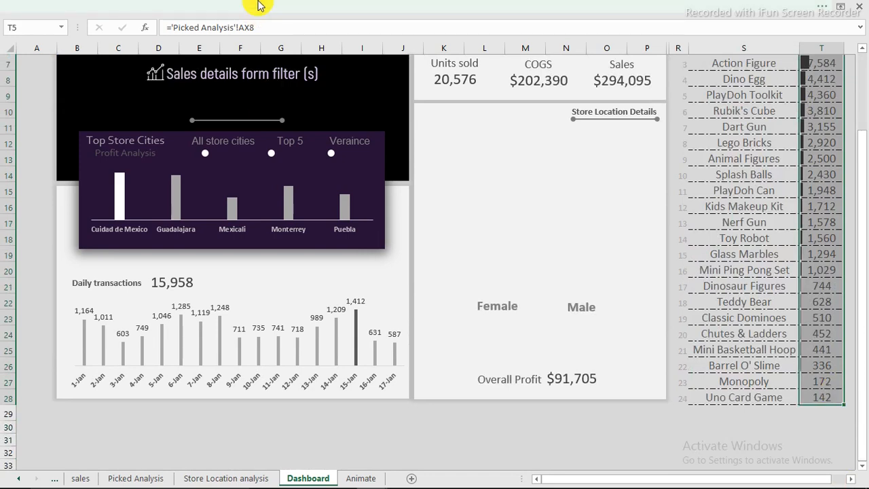
left_click(295, 14)
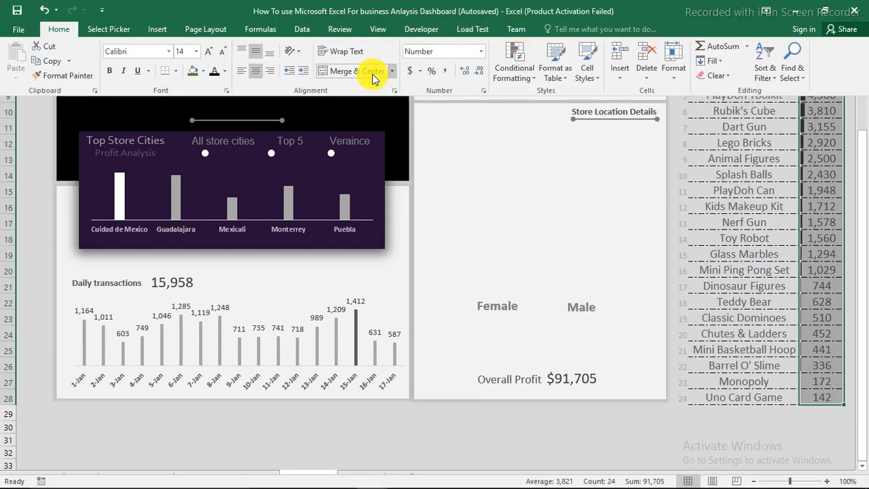
left_click(524, 74)
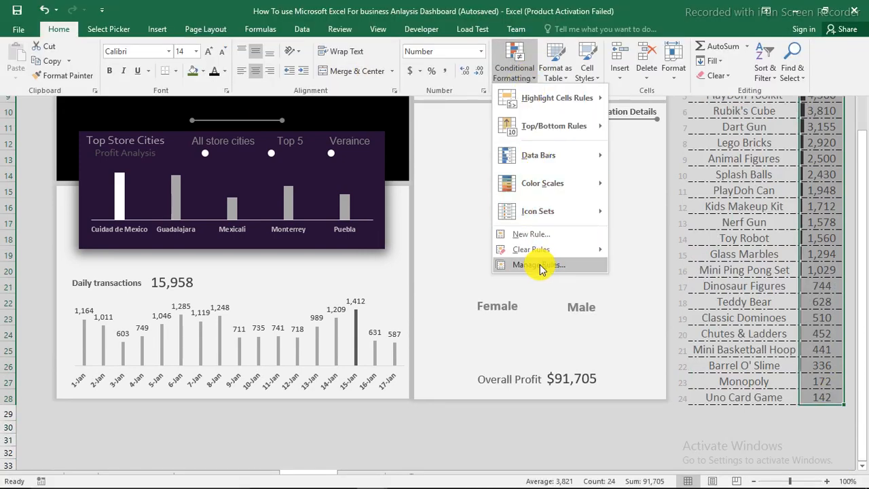
left_click(541, 269)
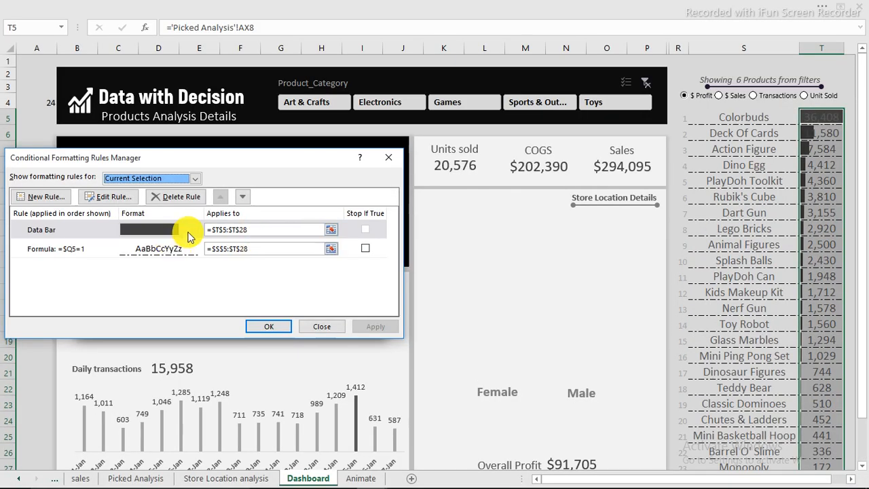
left_click(170, 229)
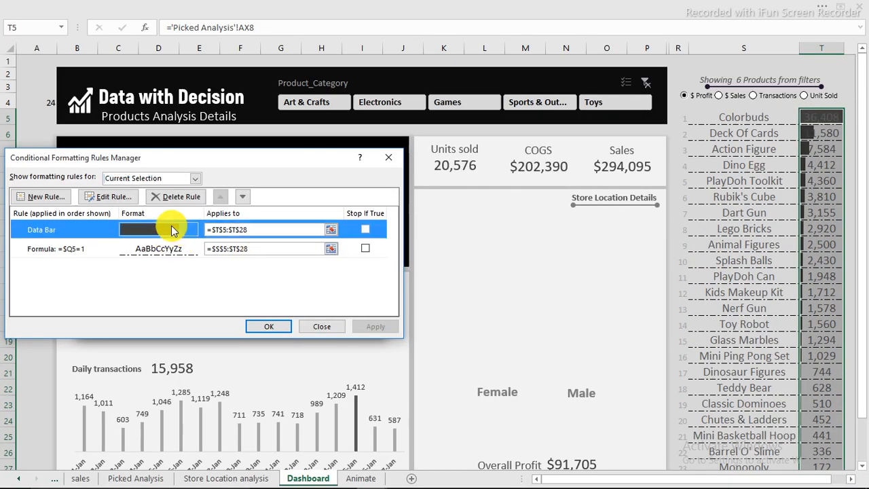
left_click(119, 196)
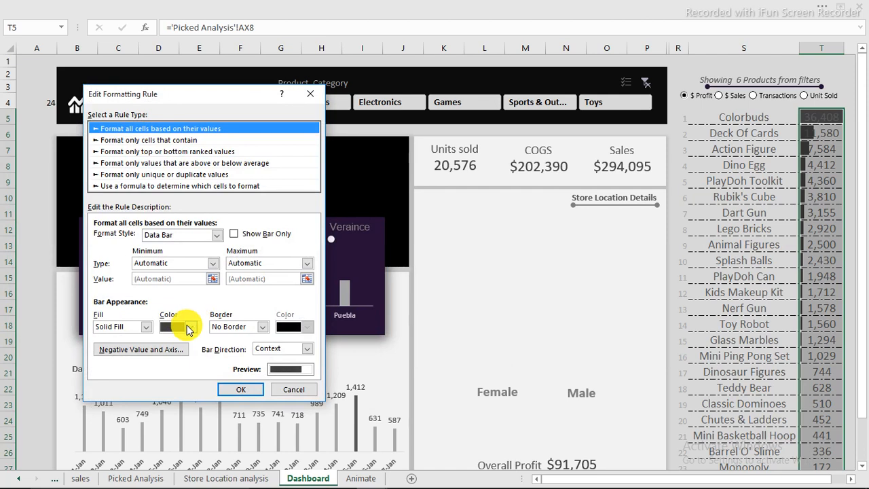
left_click(189, 328)
left_click(175, 371)
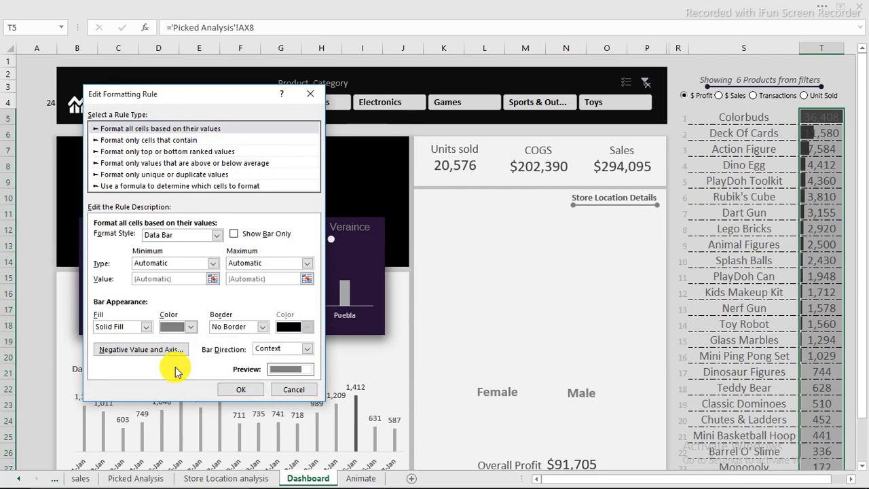
left_click(190, 331)
left_click(169, 406)
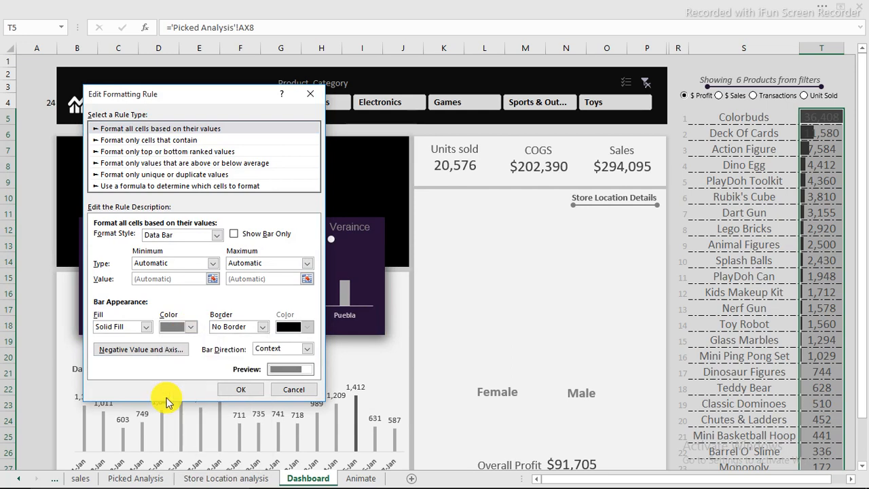
left_click(249, 390)
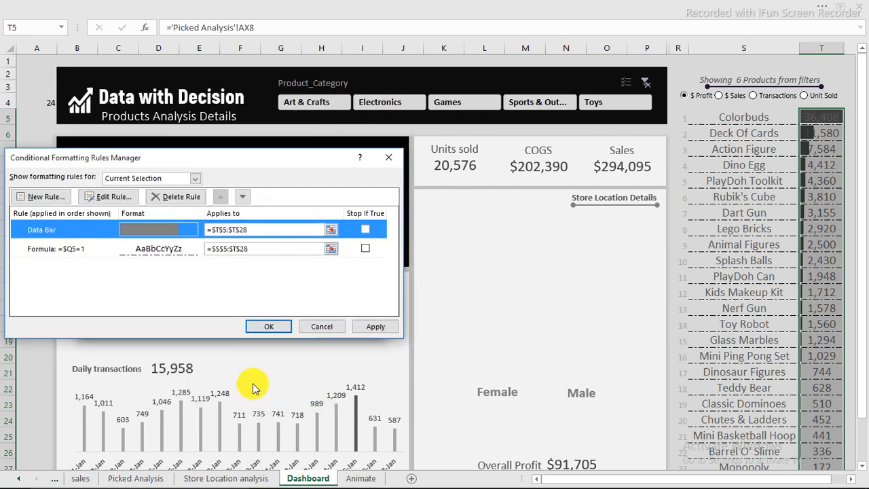
left_click(274, 327)
left_click(762, 226)
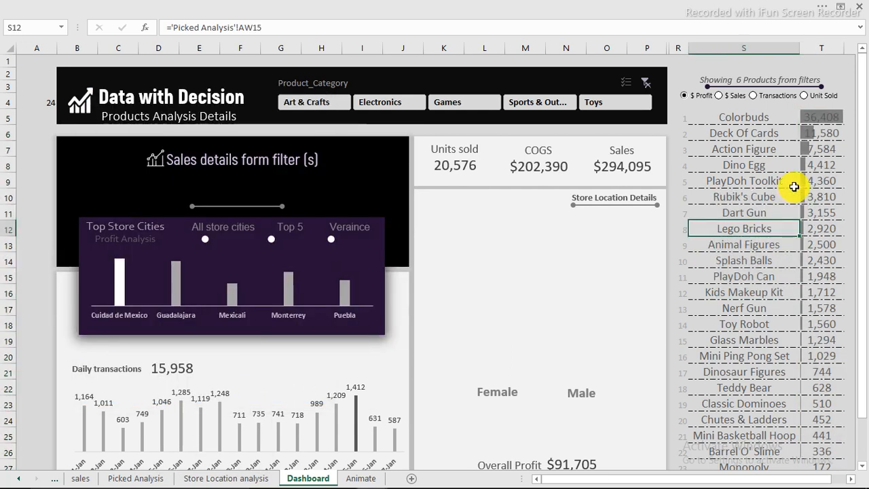
scroll(774, 173, "down", 1)
scroll(780, 204, "down", 2)
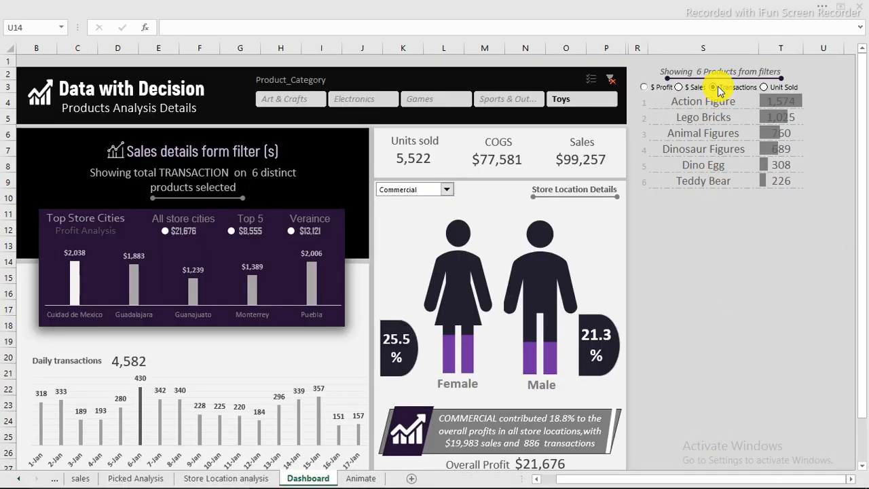
Test the finished dashboard for the Toys category by switching the metric to $ Profit and $ Sales.
left_click(644, 89)
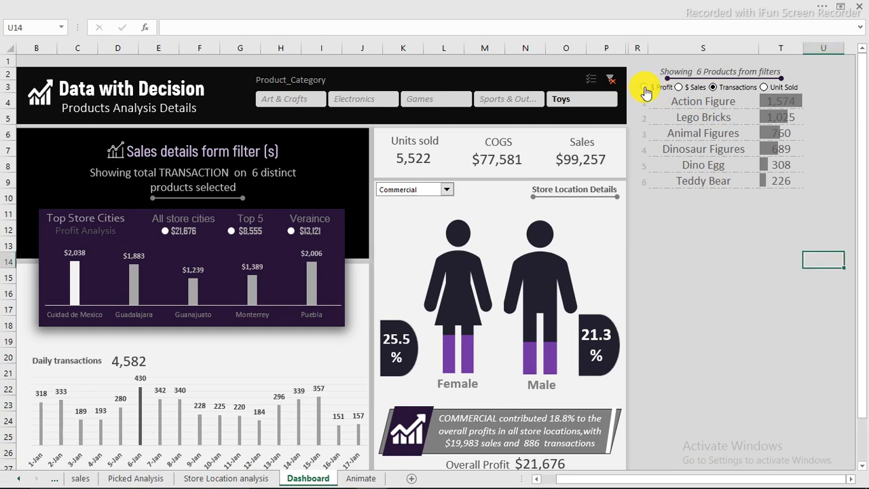
left_click(644, 89)
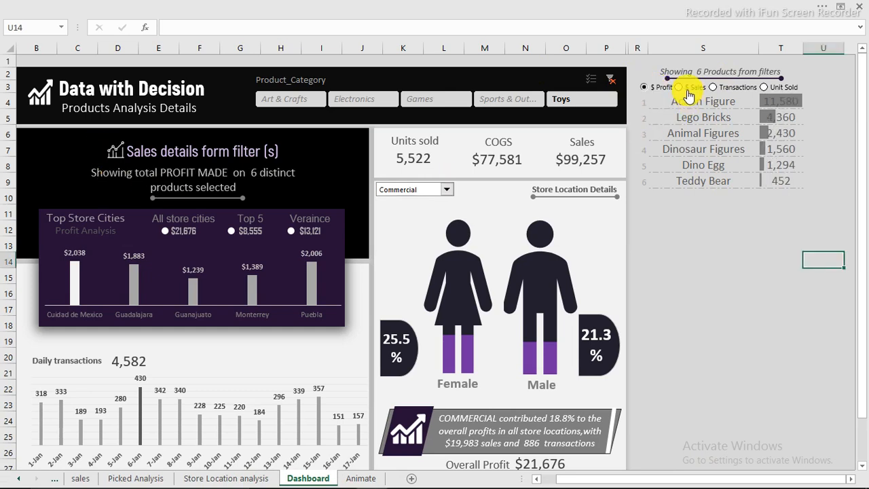
left_click(678, 87)
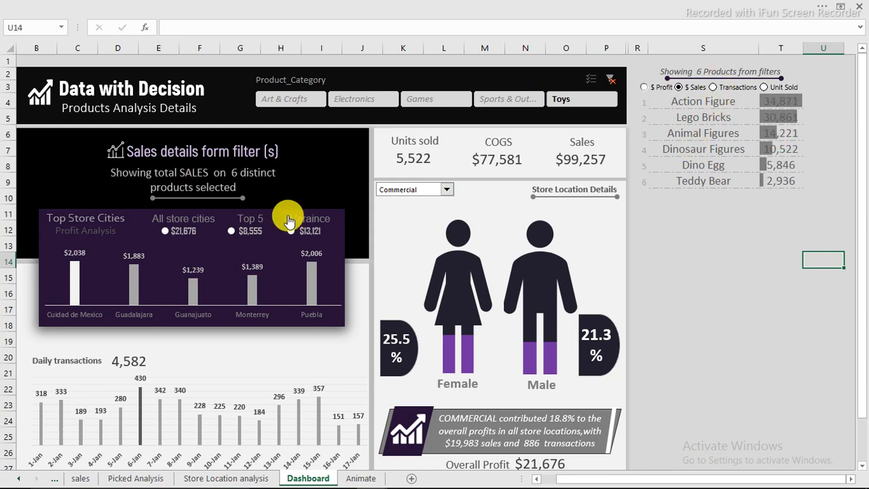
Test the finished dashboard for the Toys category by switching the metric to Transactions and Unit Sold.
left_click(712, 87)
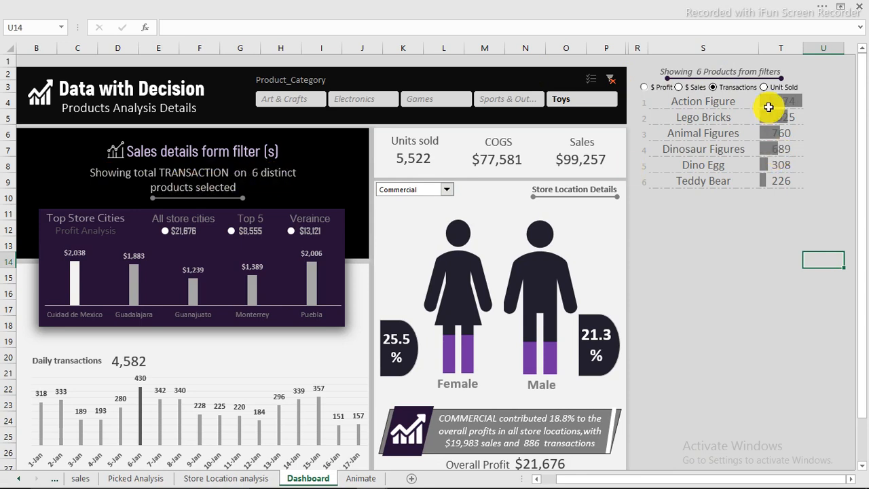
left_click(764, 89)
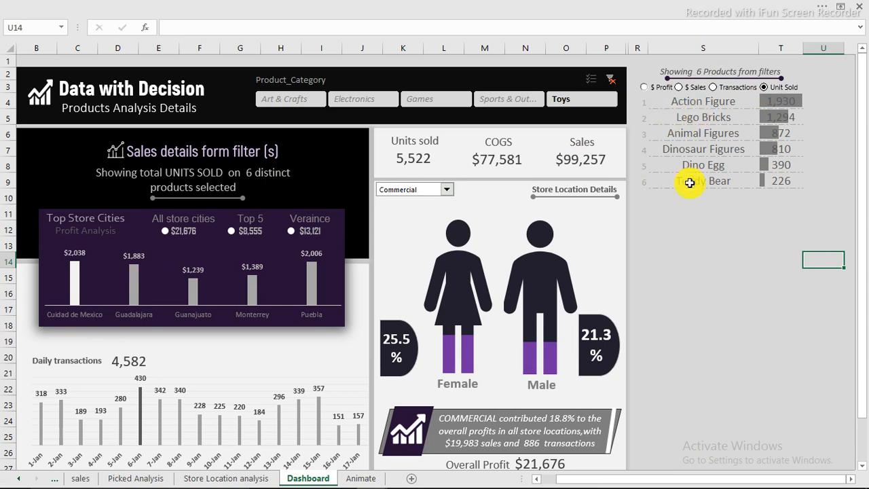
mouse_move(363, 483)
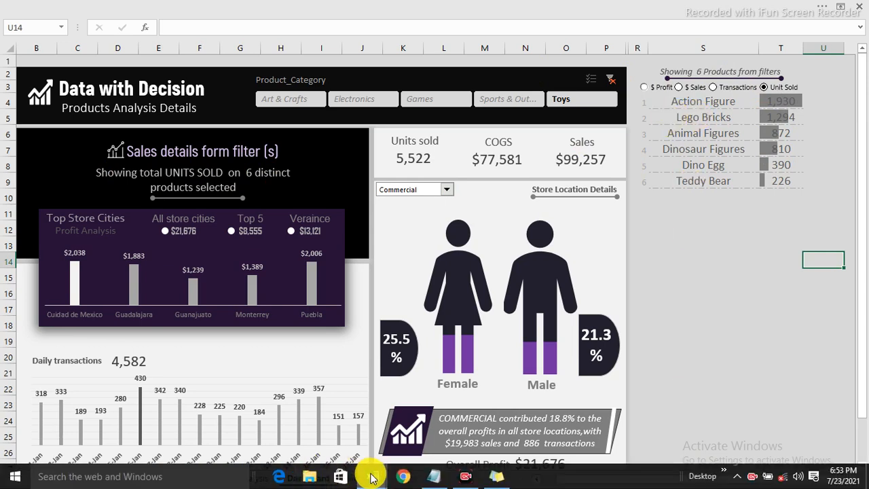
left_click(729, 239)
left_click(779, 228)
Switch to the "How To use Microsoft Ex..." workbook and go to the product pivot table on the Picked Analysis sheet.
mouse_move(358, 478)
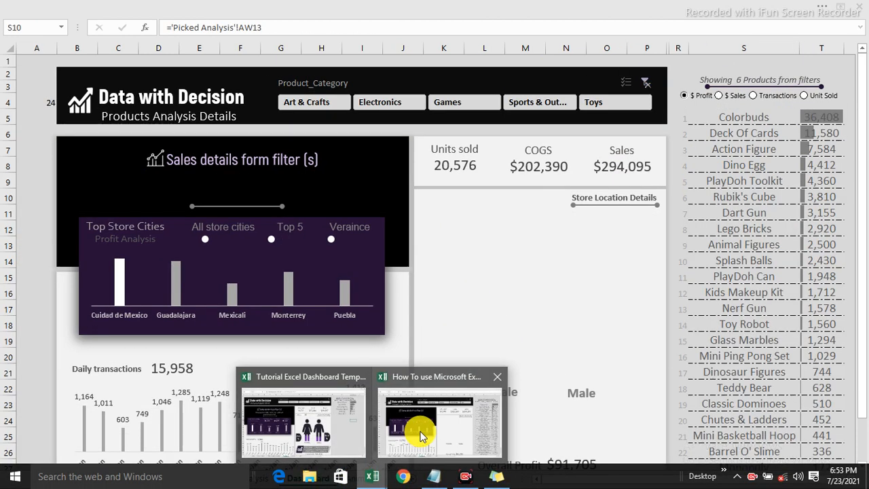
left_click(420, 434)
left_click(138, 479)
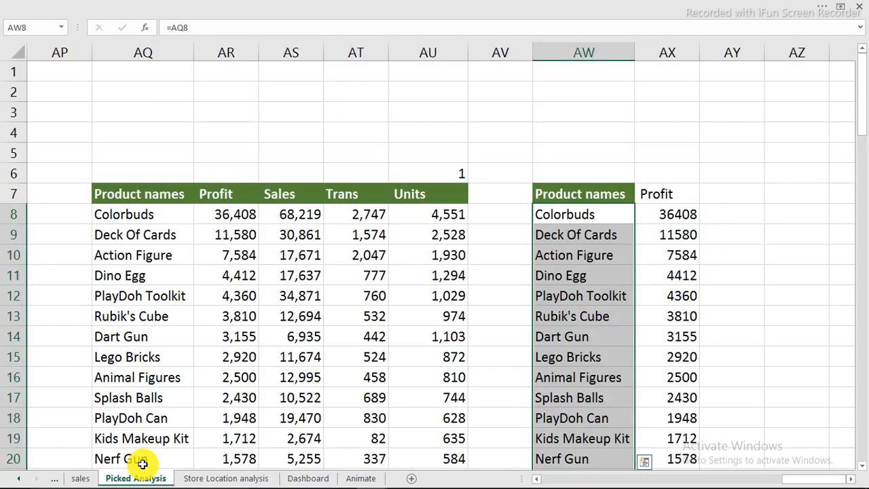
left_click(634, 481)
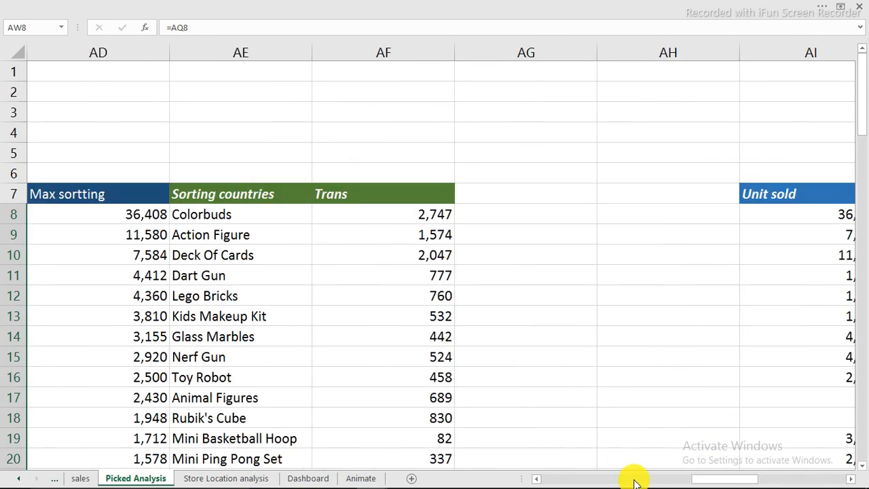
left_click(634, 482)
left_click_drag(632, 480, 523, 472)
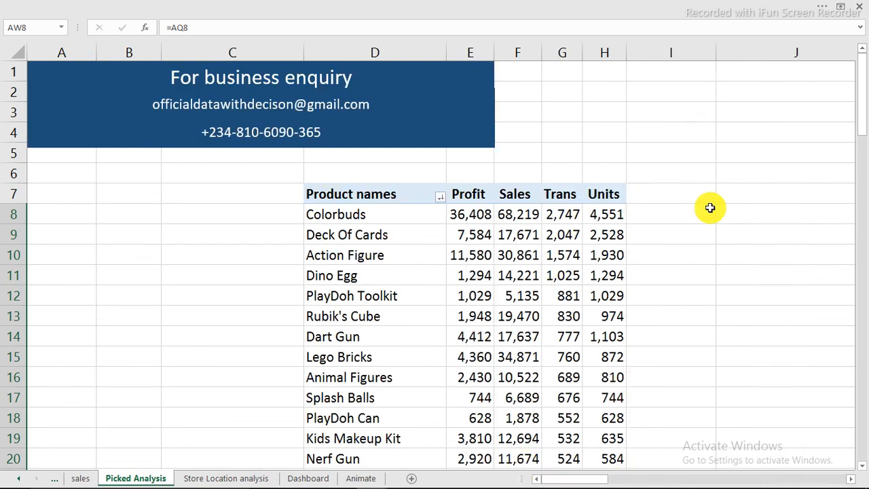
Count the product names listed in the pivot table by entering =COUNTA(D8:D63) in cell J7.
left_click(752, 190)
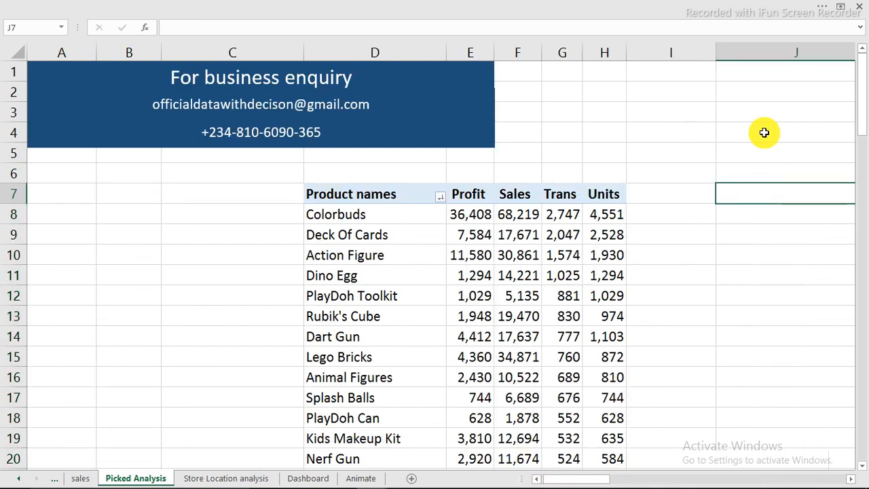
type("=counta")
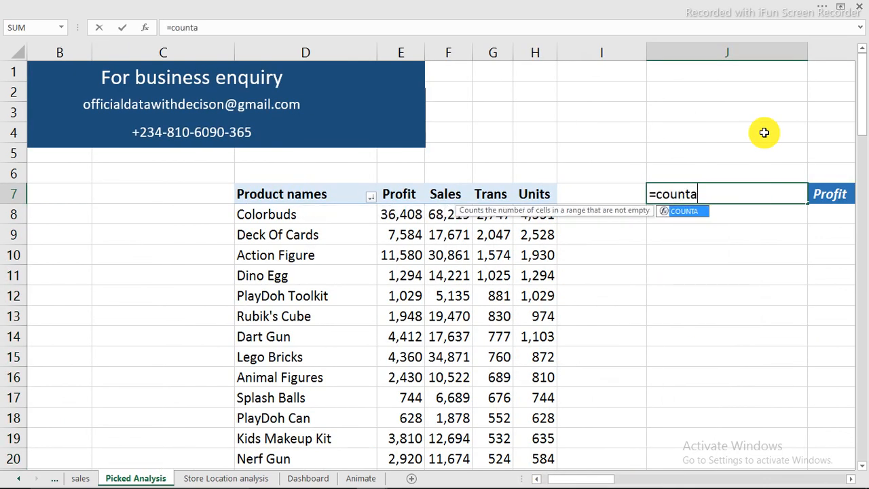
key("Tab")
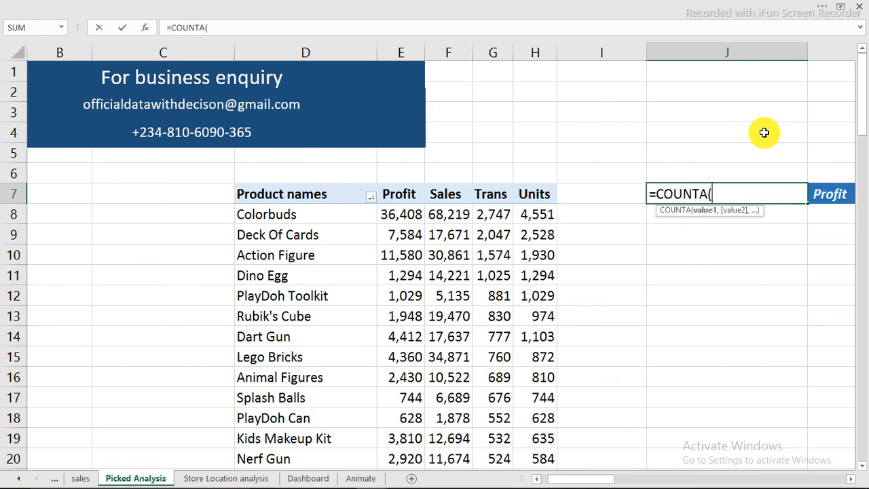
left_click(301, 215)
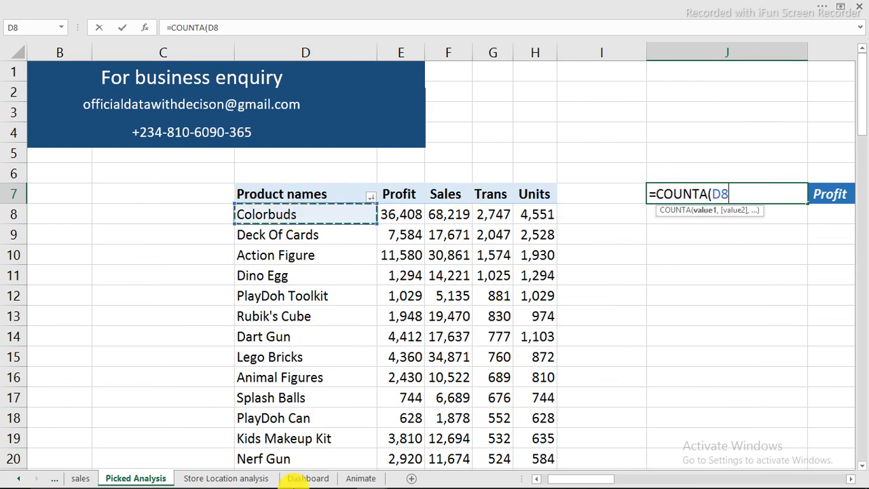
left_click_drag(305, 479, 325, 448)
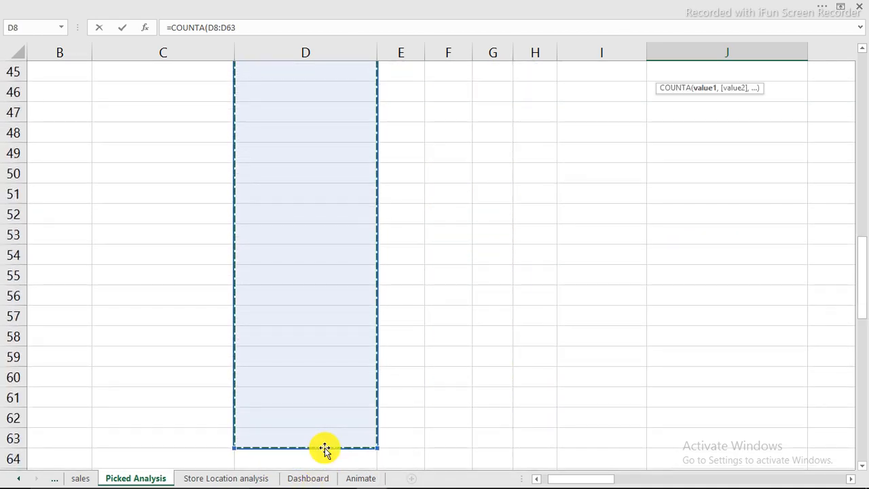
scroll(355, 310, "up", 10)
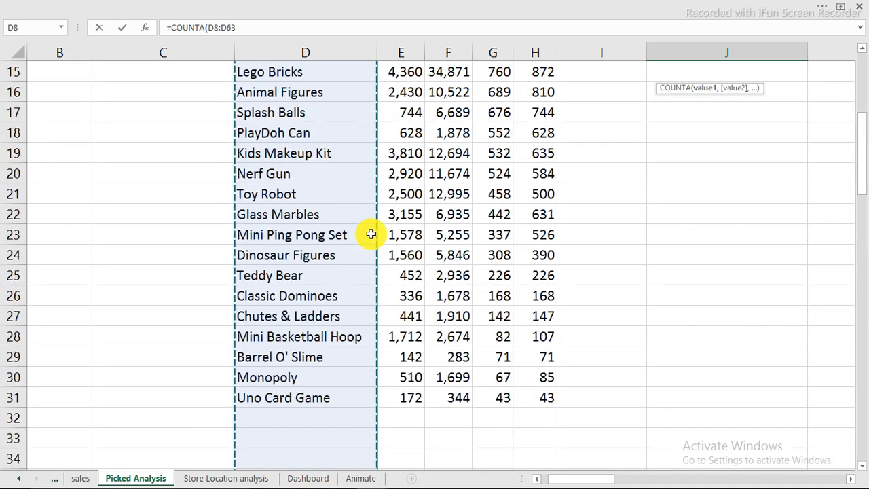
scroll(370, 234, "up", 2)
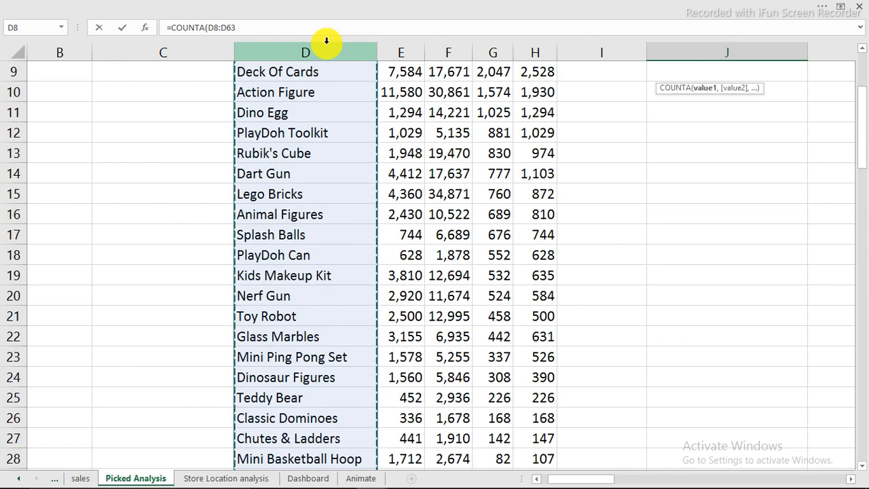
key("Return")
scroll(692, 210, "up", 3)
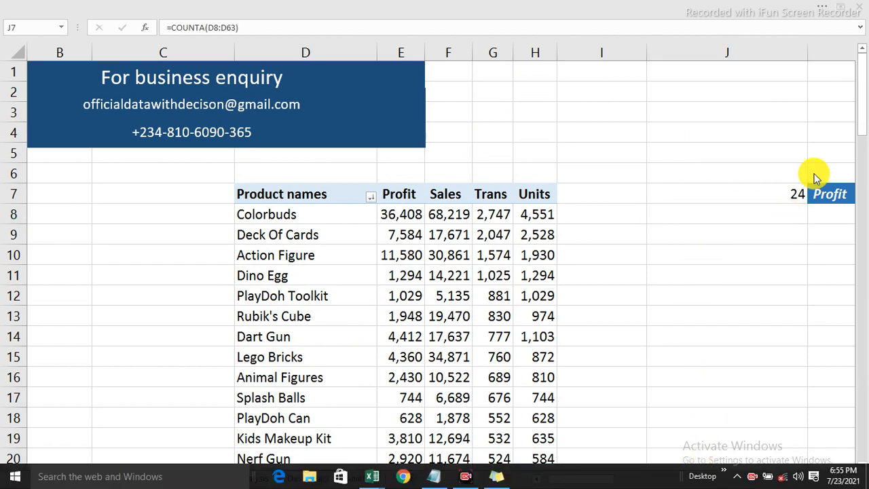
left_click(776, 193)
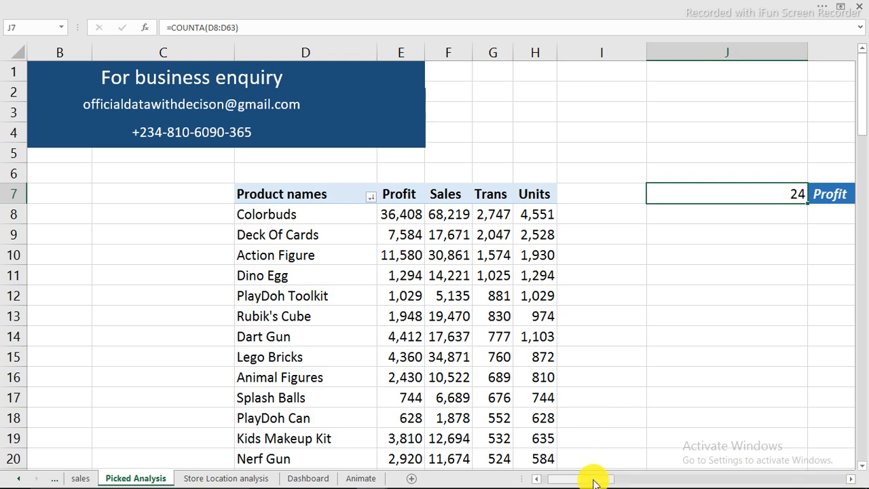
Link cell AY6, beside the selected-metric product table, to the product count with the formula =J7.
left_click_drag(596, 478, 852, 478)
left_click(852, 478)
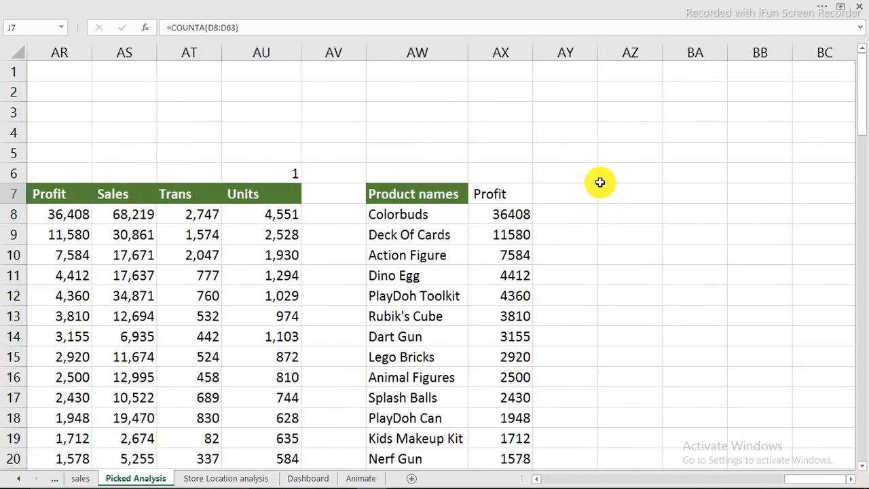
left_click(585, 171)
type("=")
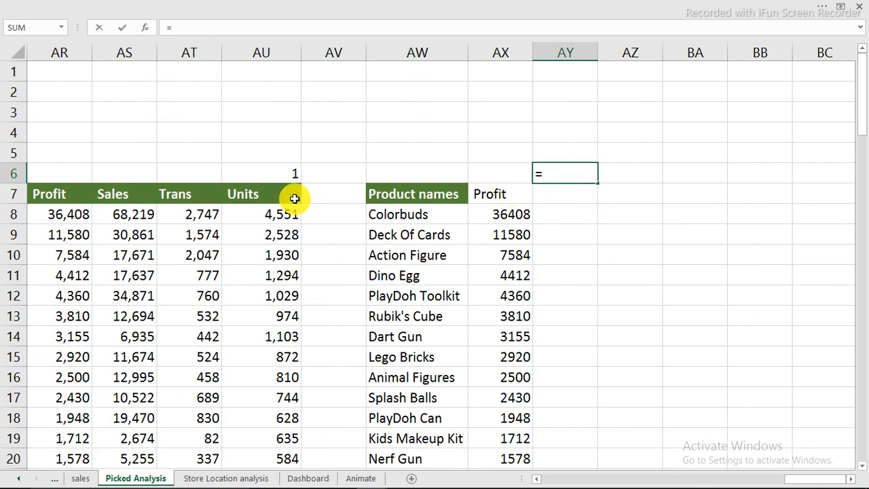
type("j")
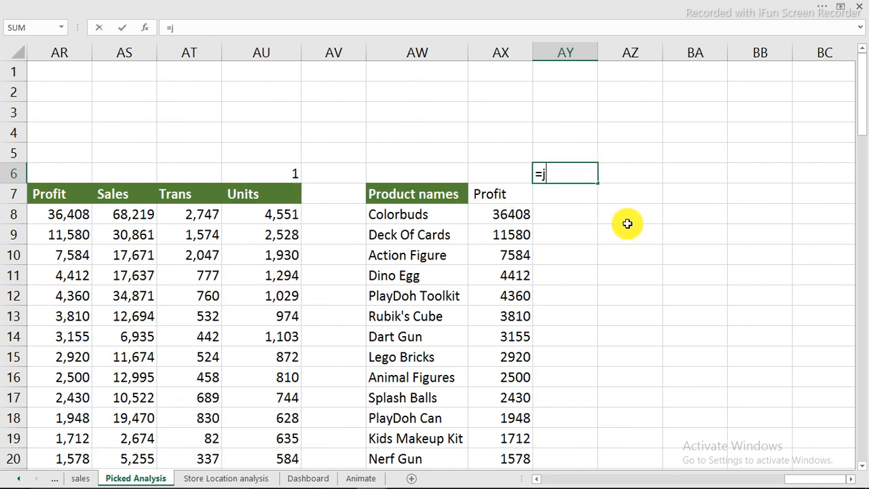
type("7")
key("Return")
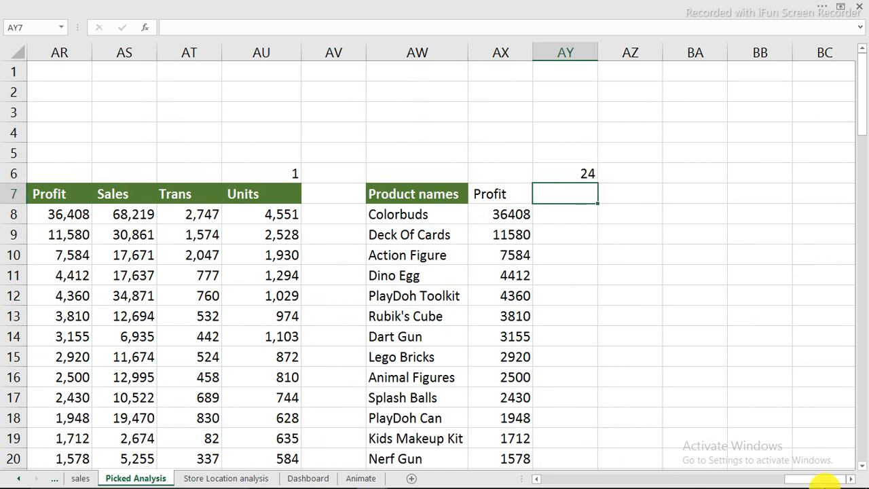
Start a caption formula in cell AZ8 that joins the text "Showing " with the metric name in AX7.
mouse_move(824, 487)
left_click(750, 479)
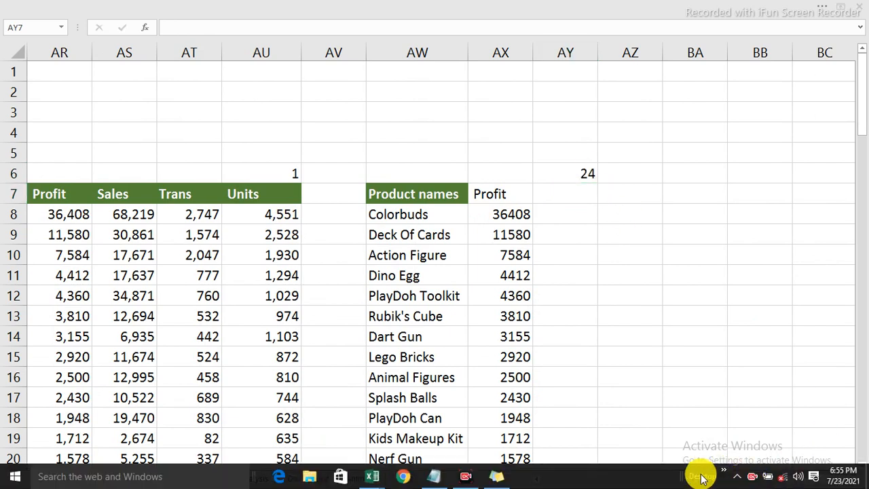
left_click(619, 213)
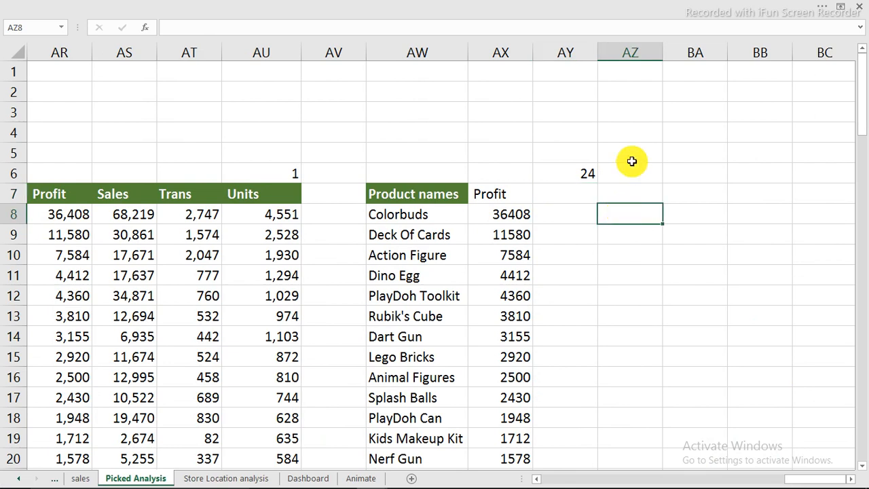
type("=\"sho")
key("BackSpace")
key("BackSpace")
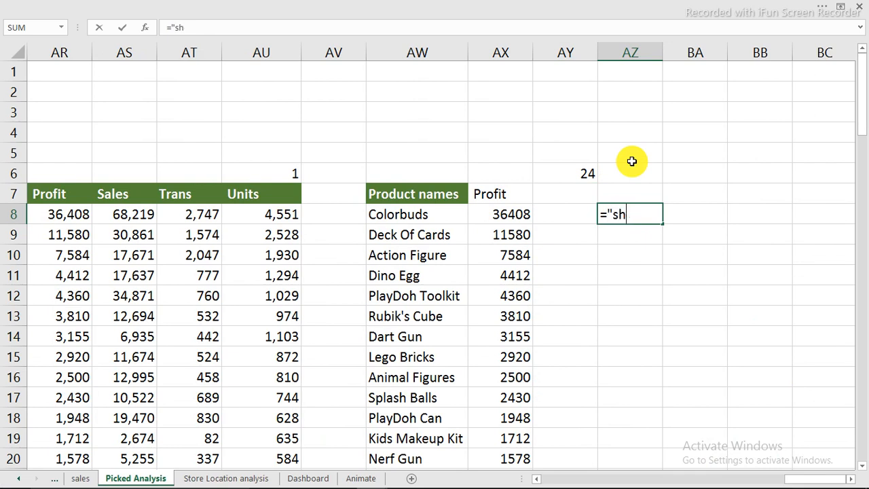
key("BackSpace")
key("Return")
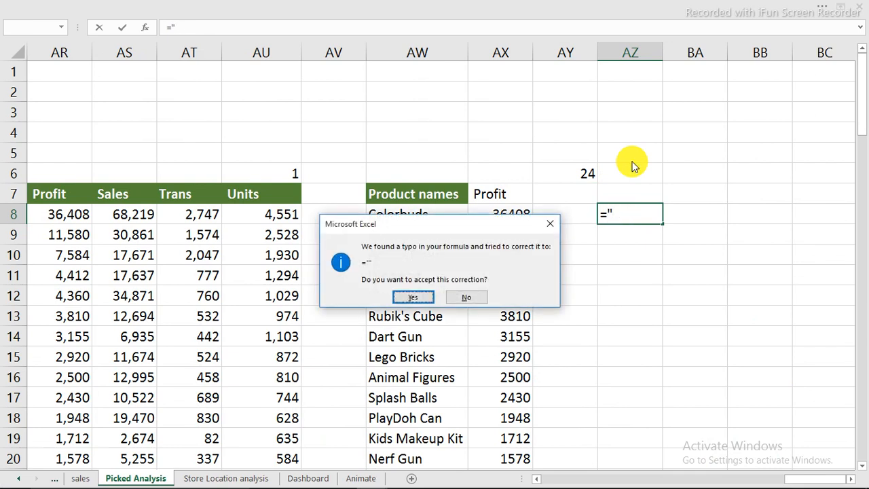
key("Escape")
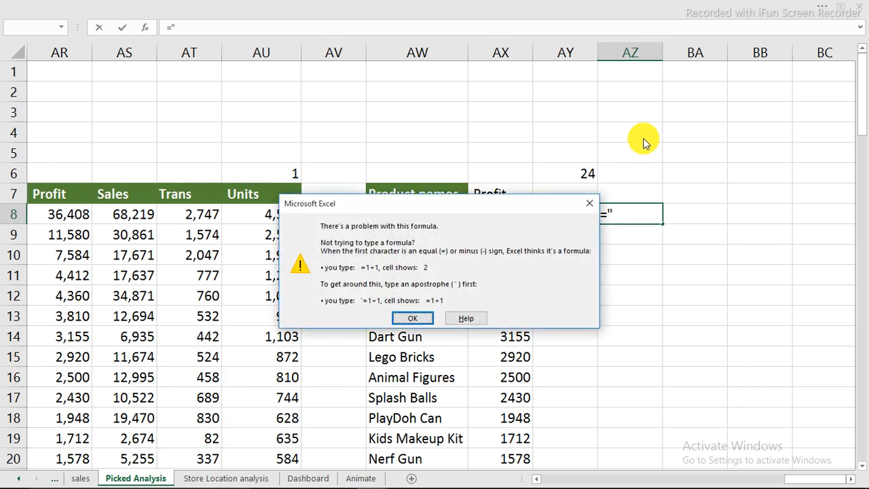
key("Return")
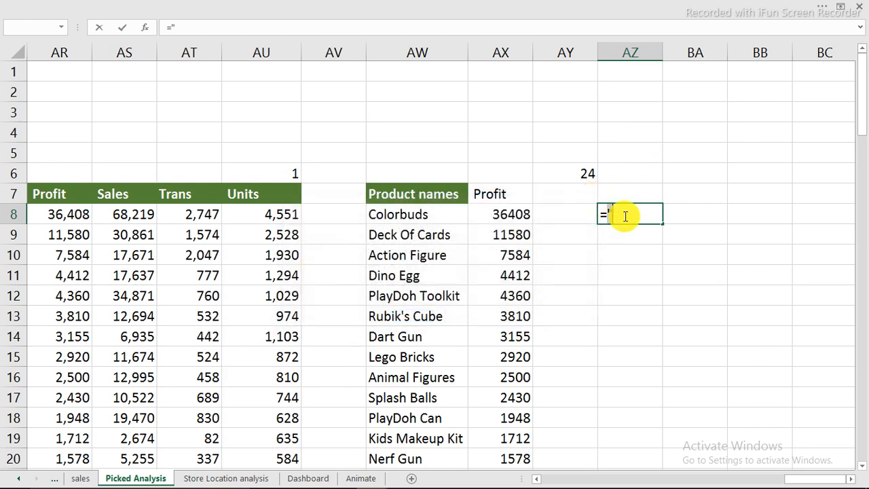
type("Showing ")
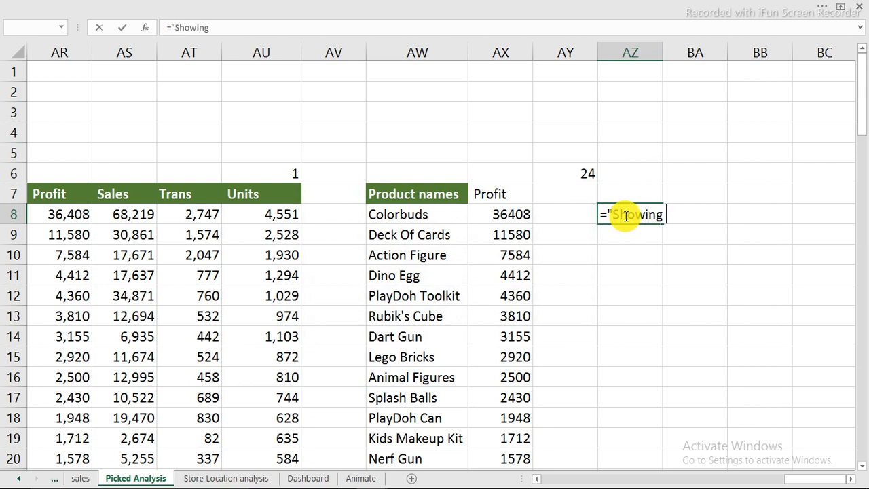
type("\"&")
left_click(505, 194)
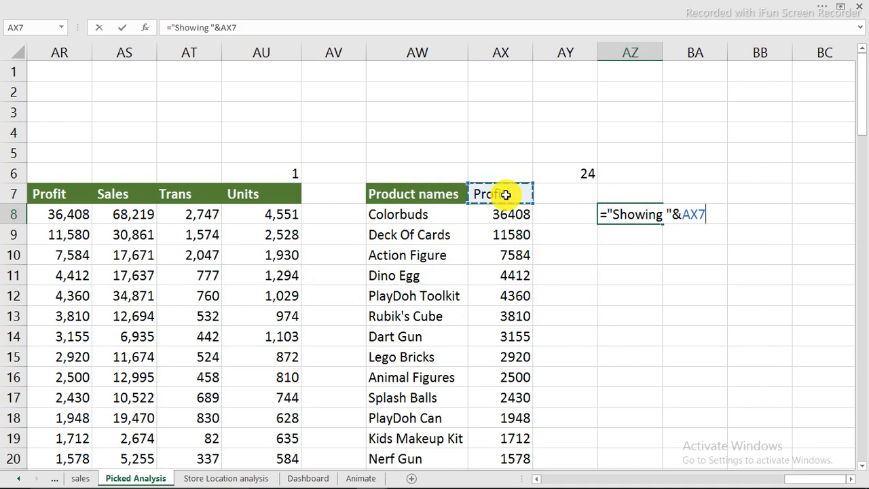
Complete the AZ8 caption formula by appending &" on "&AY6&" distinct products selected on the filter".
type("&")
type("\" on")
key("BackSpace")
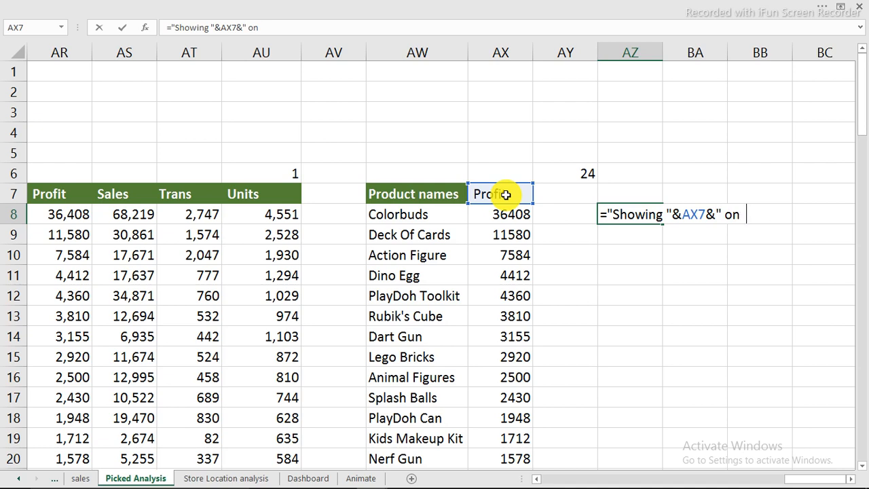
type("\"&")
left_click(550, 169)
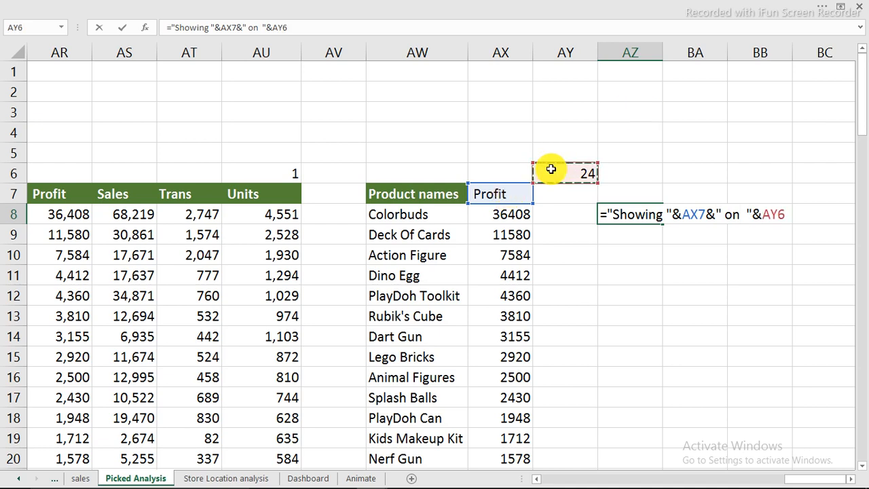
type("&")
type("\"")
type("disti")
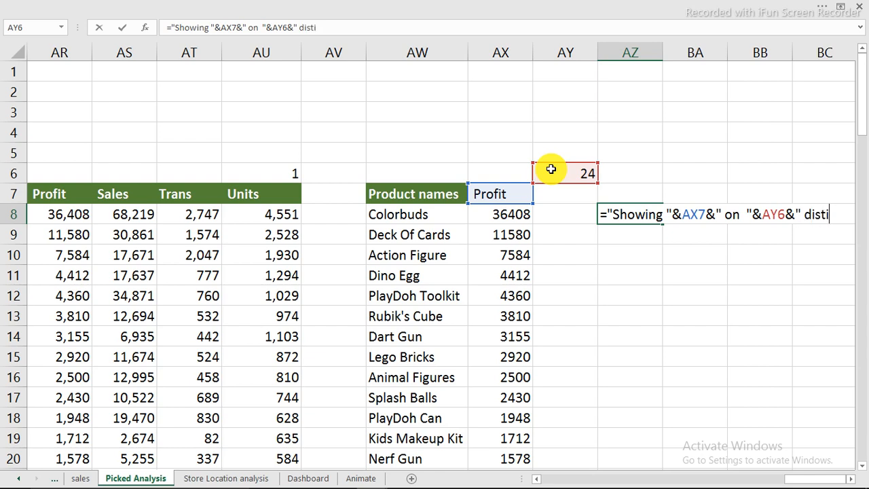
type("nct products")
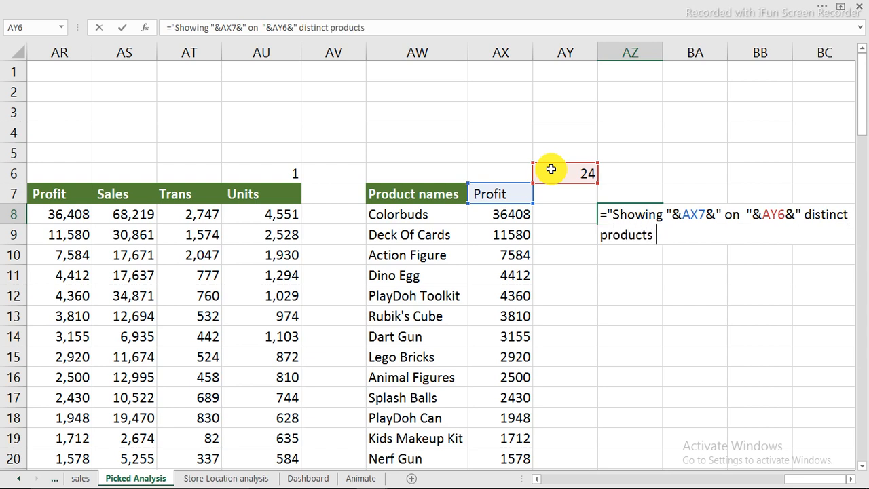
type(" selected on ")
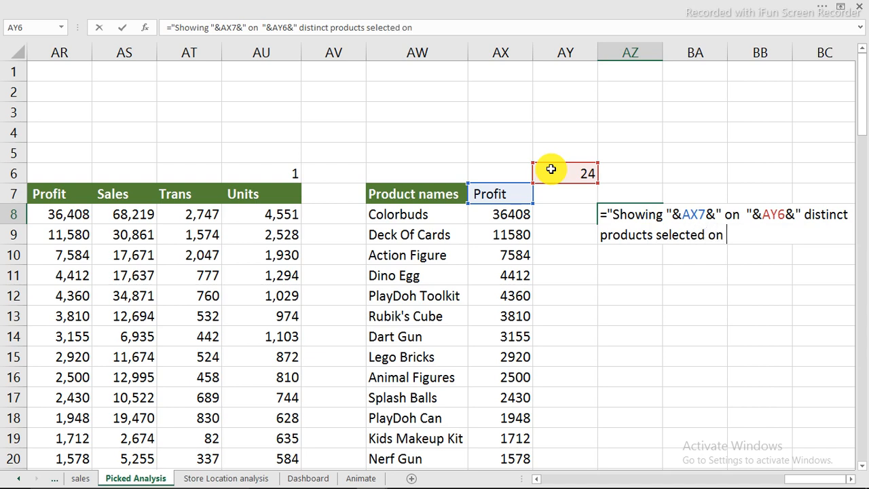
type("the fil")
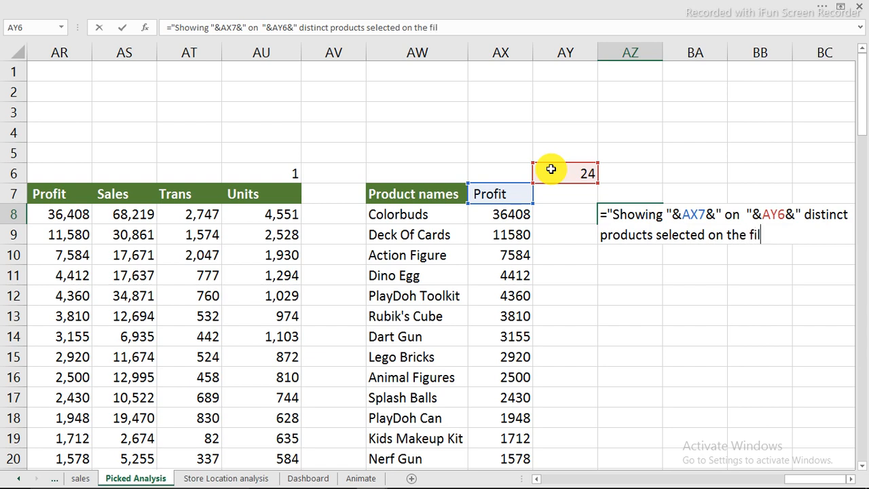
type("ter\"")
key("Return")
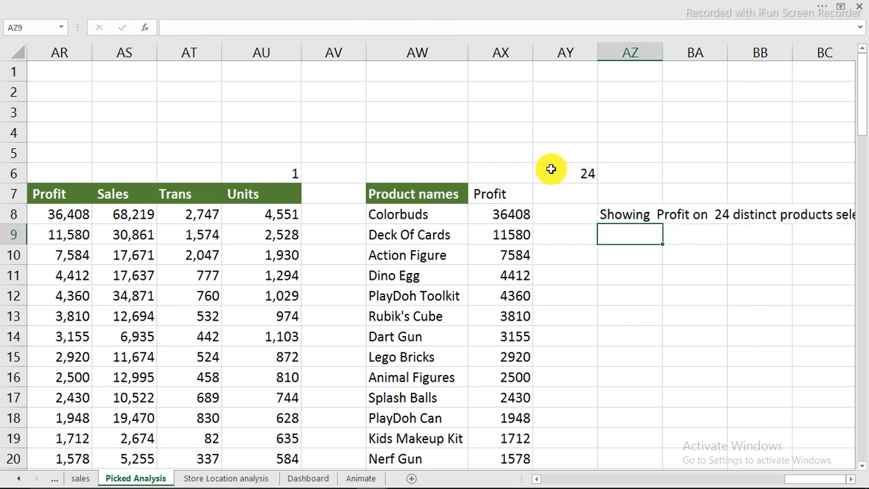
Insert a black WordArt text object on the Dashboard sheet for the product caption.
left_click(621, 217)
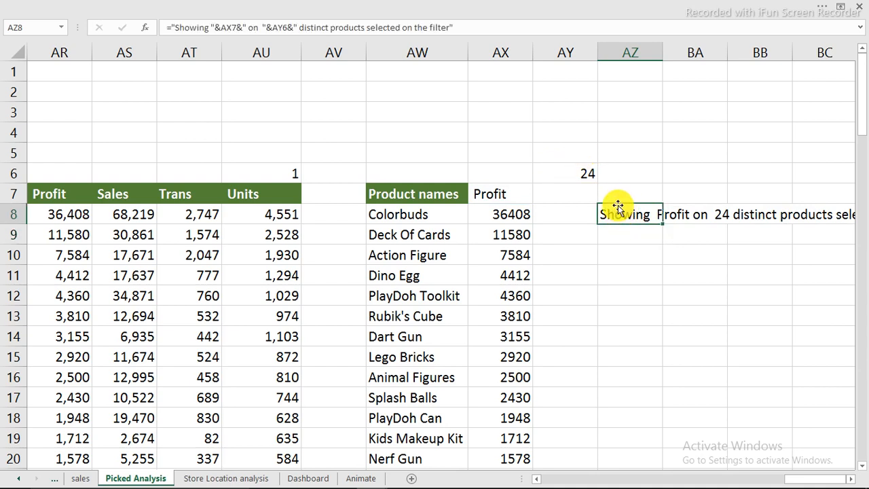
left_click(307, 477)
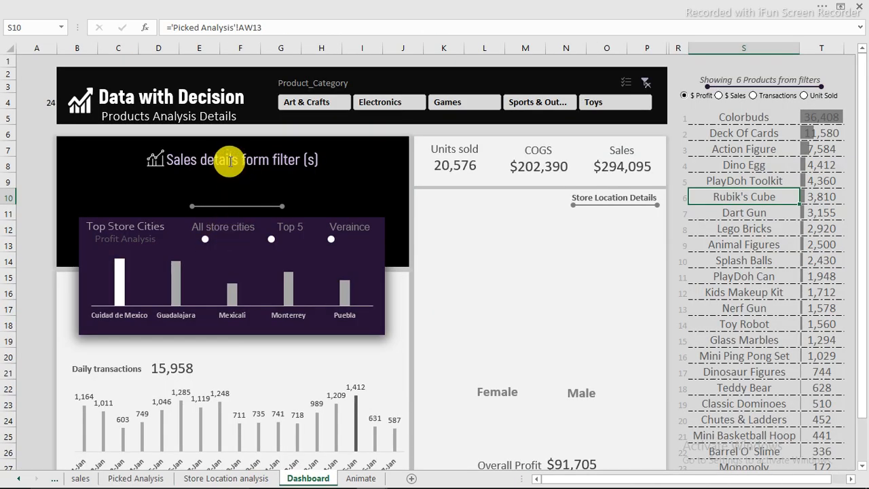
left_click(231, 161)
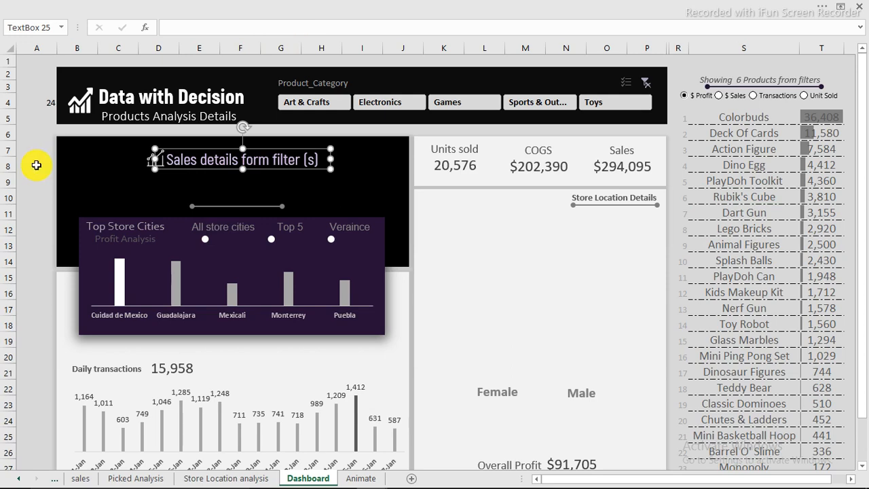
left_click(37, 165)
left_click(262, 6)
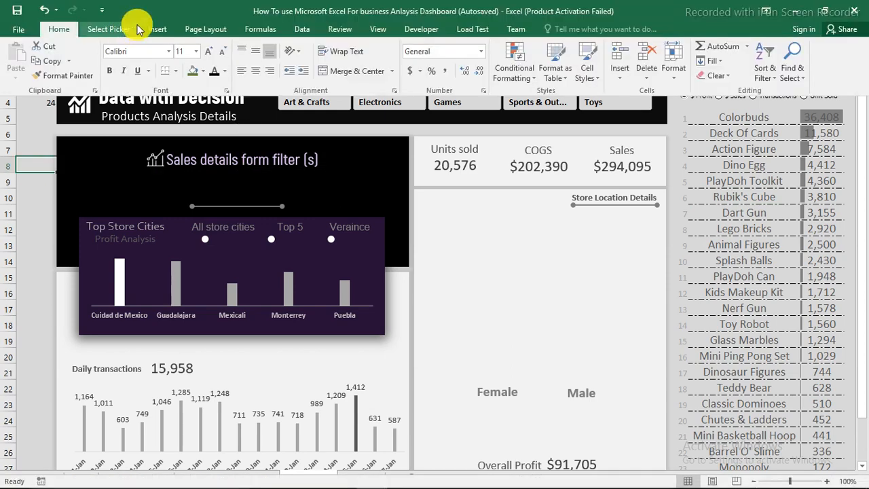
left_click(156, 28)
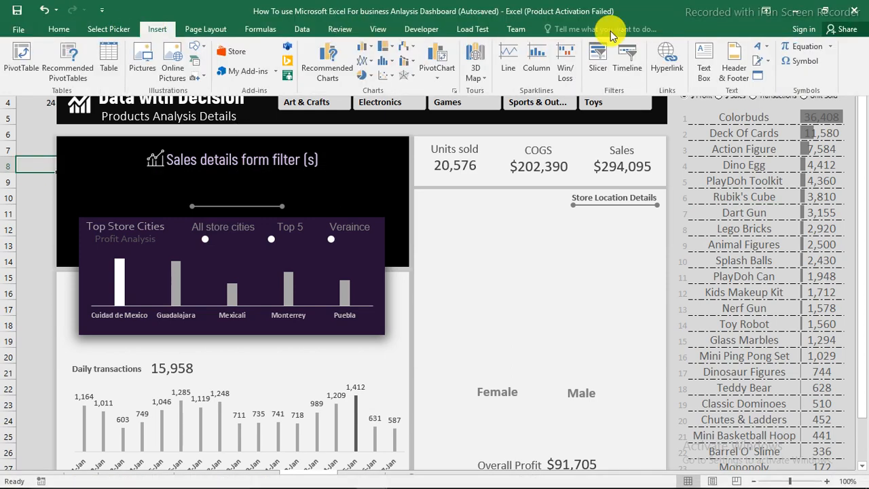
left_click(758, 52)
left_click(698, 75)
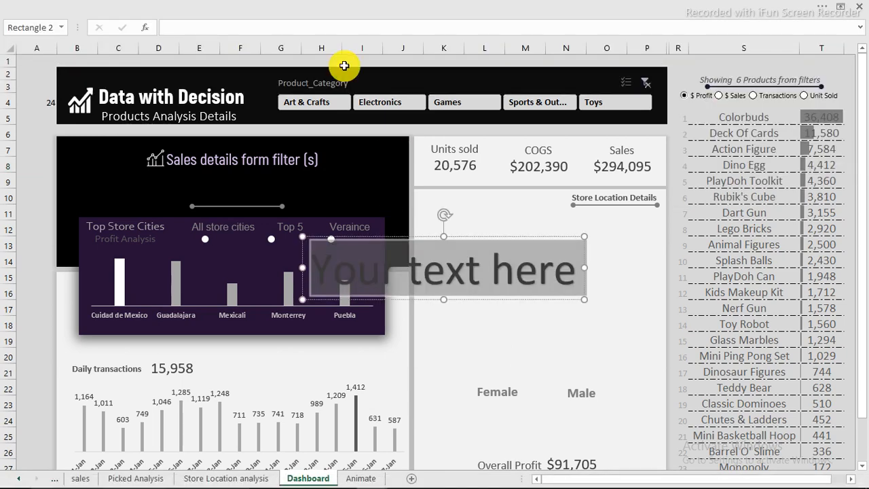
Link the new WordArt's text to the caption formula with ='Picked Analysis'!AZ8.
left_click(350, 27)
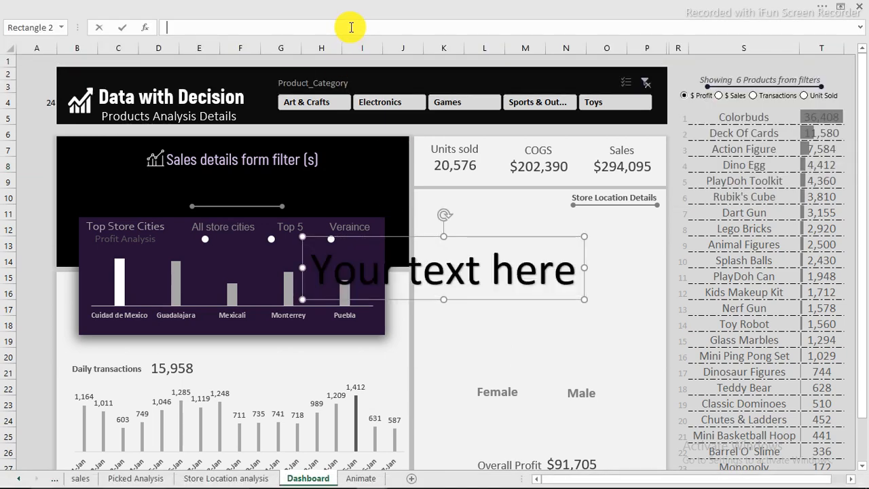
type("=")
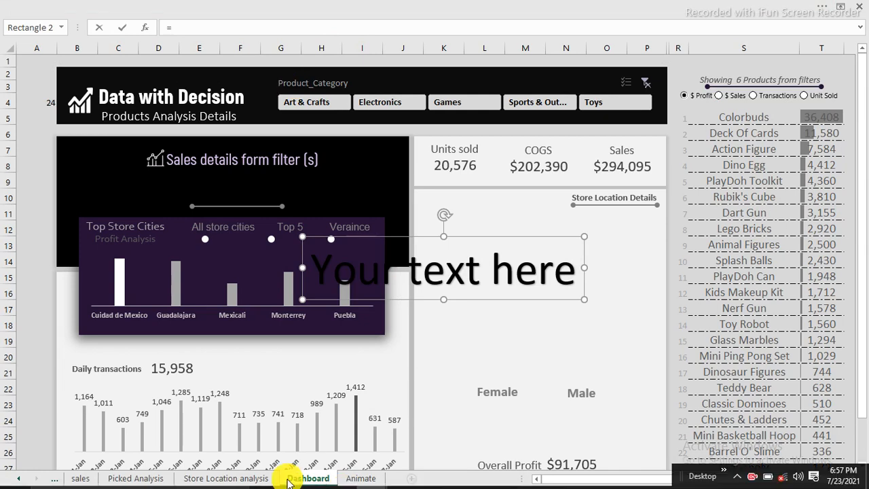
left_click(139, 477)
left_click(625, 216)
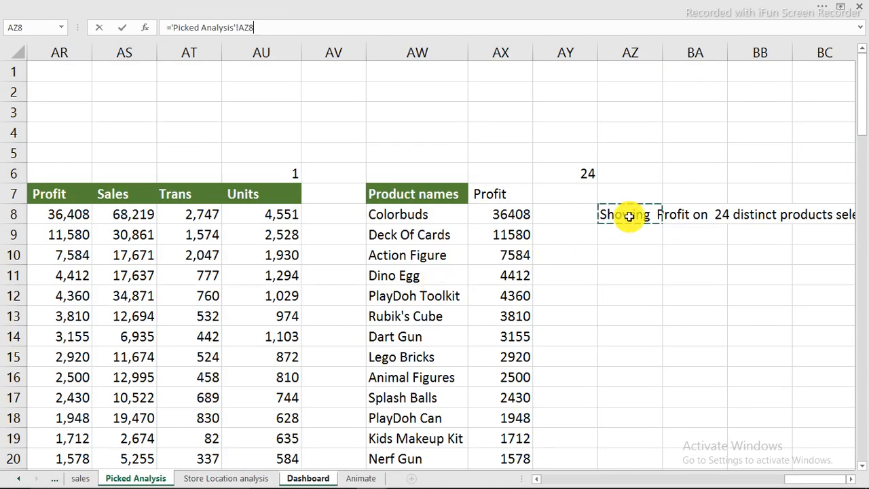
key("Return")
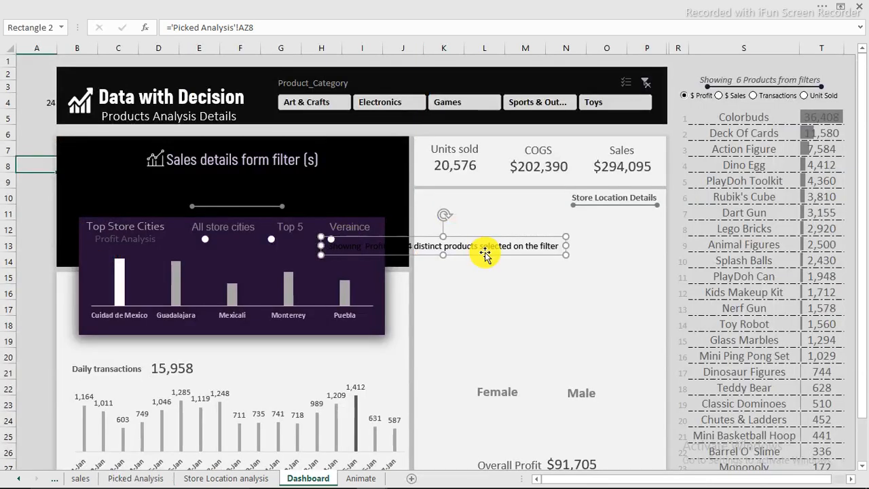
Move the linked caption into the black panel, directly below the "Sales details form filter (s)" heading.
left_click_drag(486, 255, 333, 220)
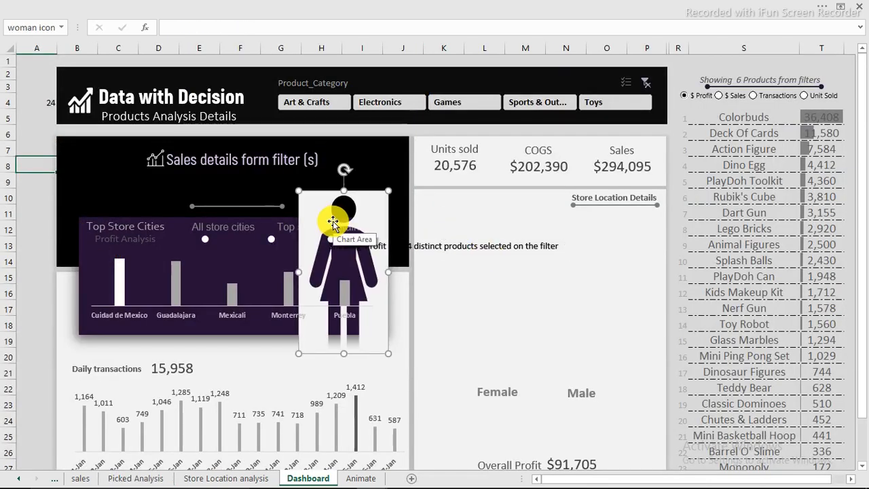
key("ctrl+z")
left_click(444, 247)
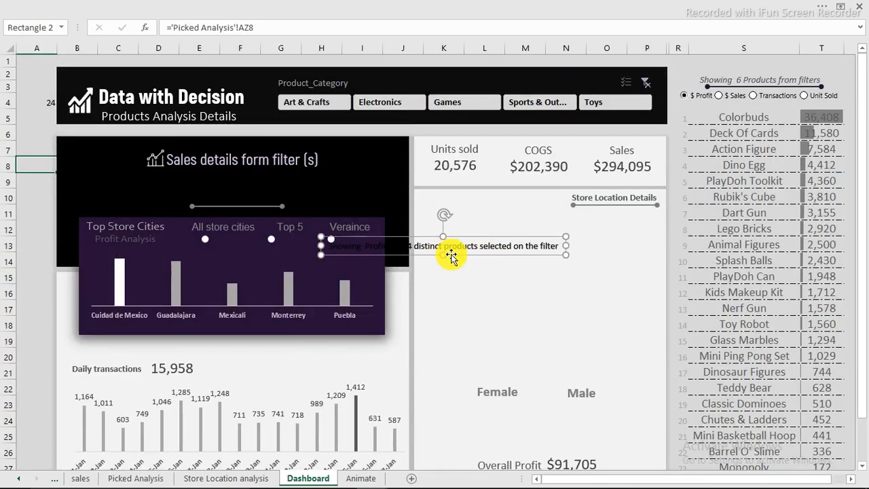
left_click_drag(458, 249, 247, 188)
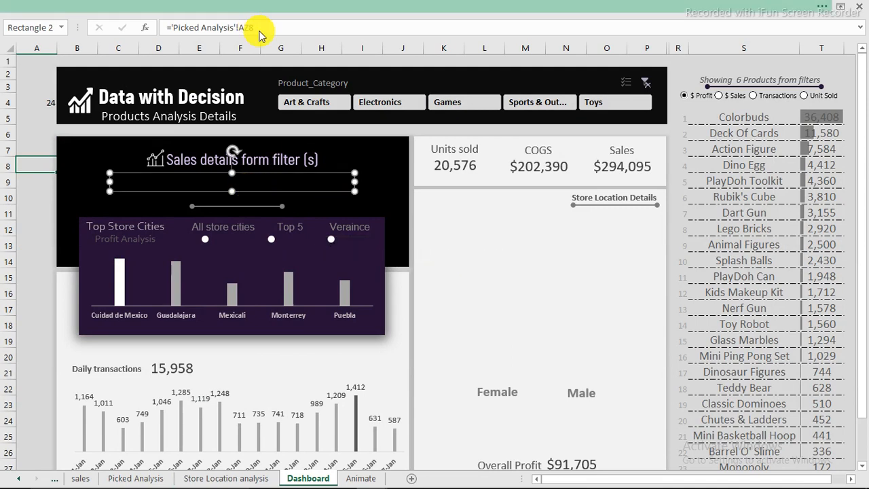
Format the caption text with a light shade from the white theme colors and font size 16.
left_click(149, 7)
left_click(58, 29)
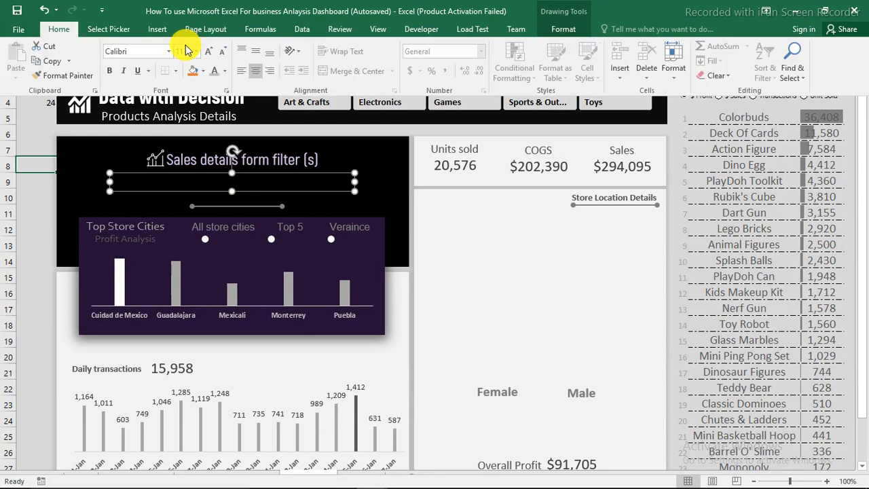
left_click(224, 72)
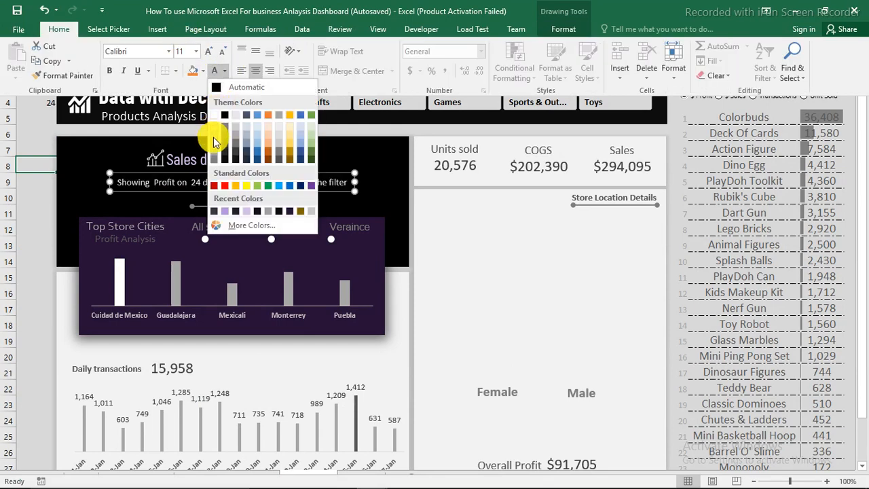
left_click(213, 141)
left_click(196, 51)
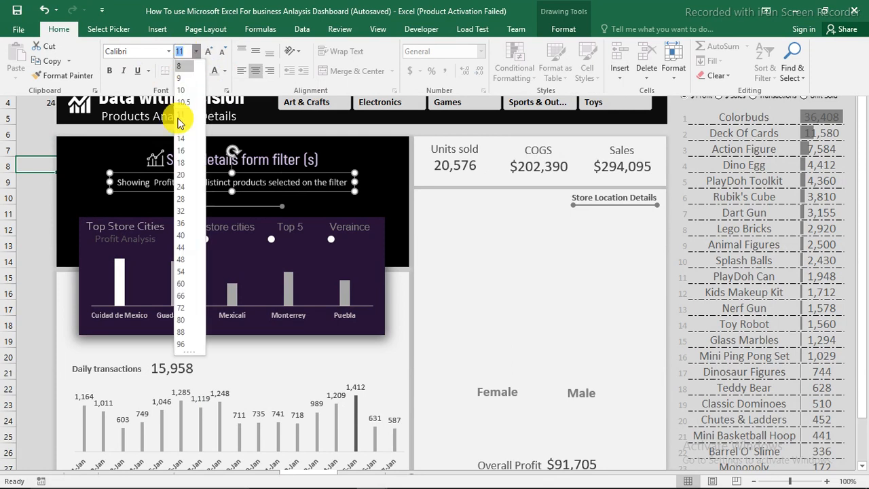
left_click(183, 153)
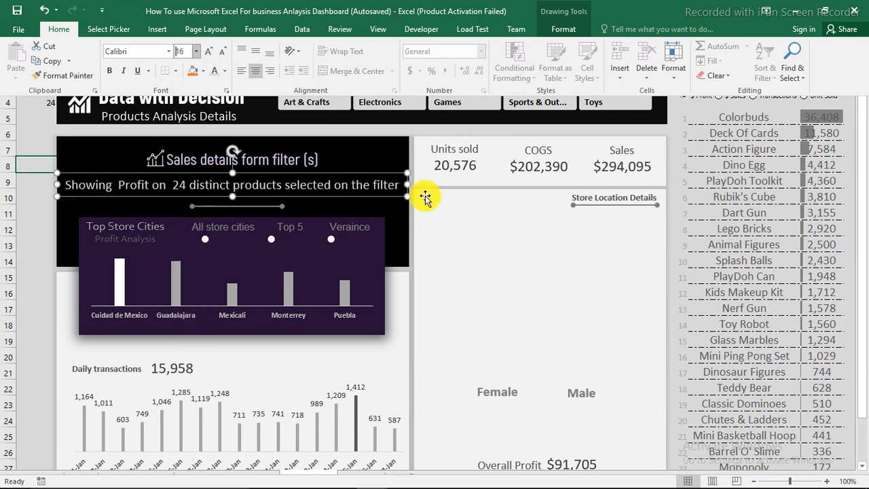
Resize and reposition the caption box so its text wraps onto two lines within the black panel.
left_click_drag(407, 184, 261, 192)
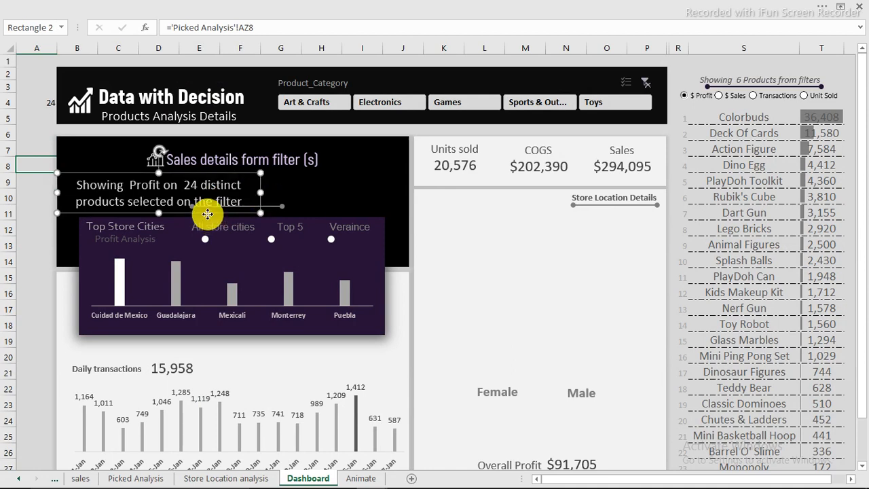
left_click_drag(207, 215, 289, 209)
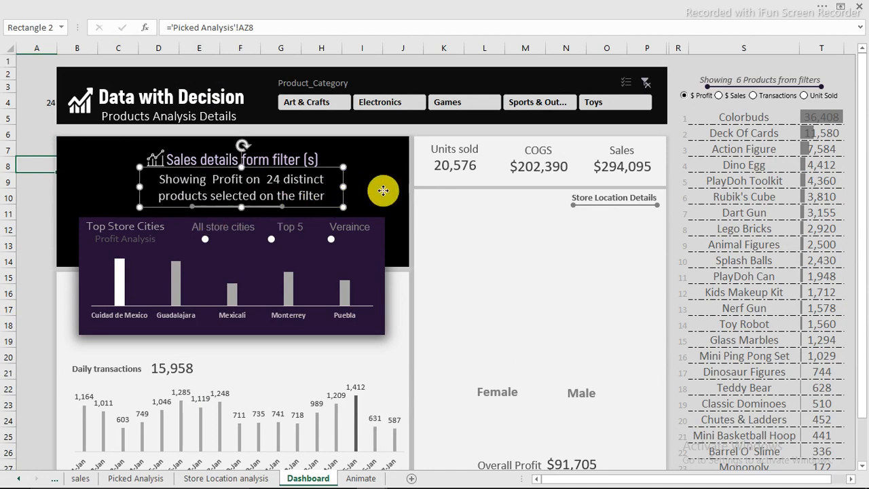
left_click_drag(348, 188, 383, 192)
left_click_drag(382, 191, 343, 188)
left_click(316, 190)
left_click_drag(139, 187, 89, 187)
left_click_drag(371, 188, 377, 196)
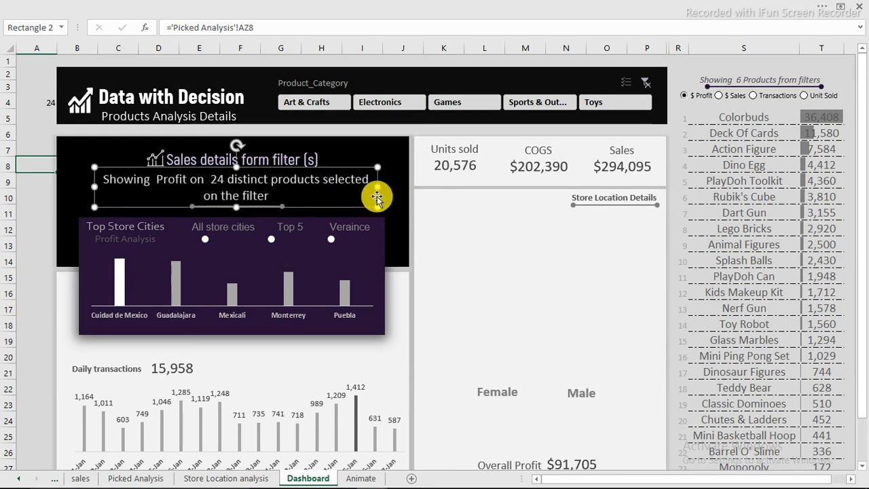
Center the caption box horizontally on the black panel behind it with the Align command.
left_click(107, 149, "ctrl")
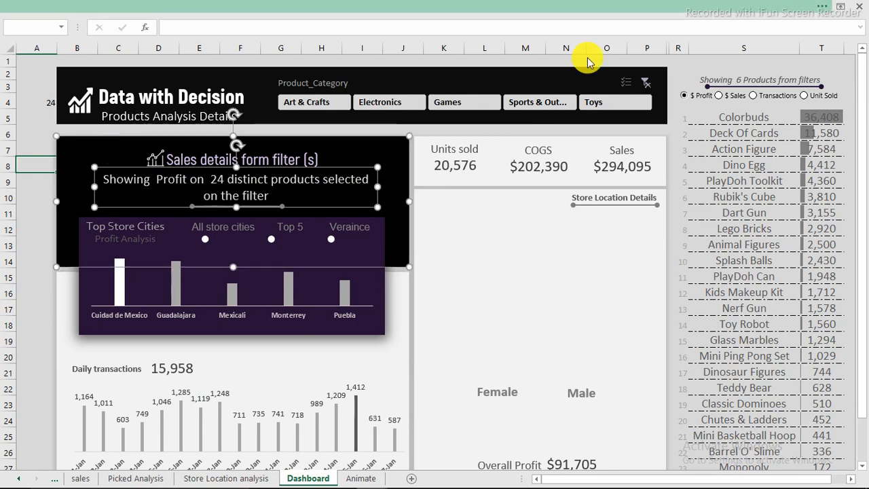
left_click(713, 10)
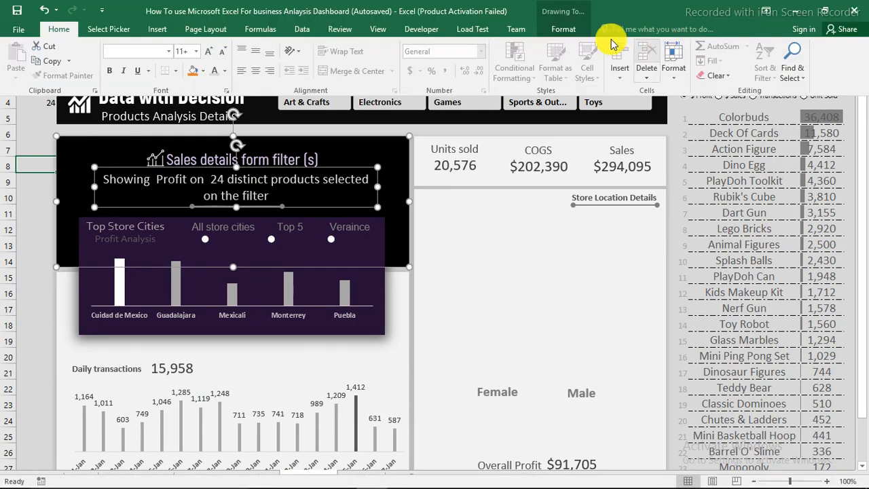
left_click(561, 29)
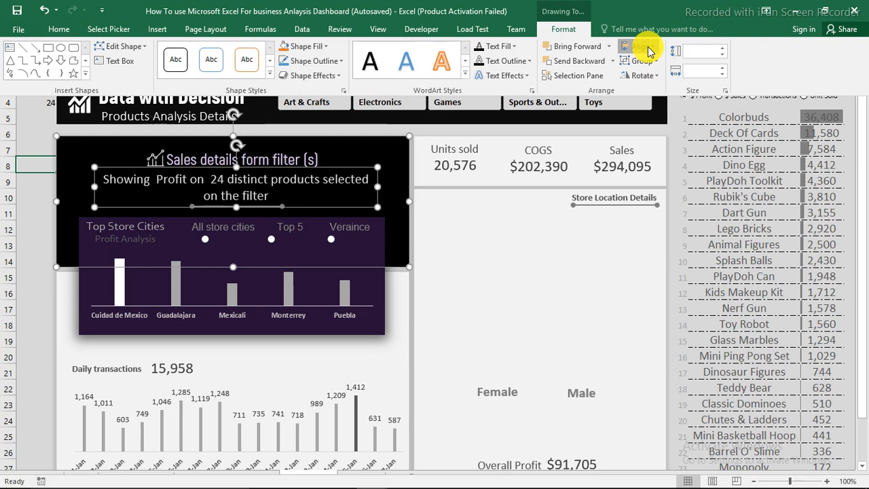
left_click(649, 51)
left_click(664, 78)
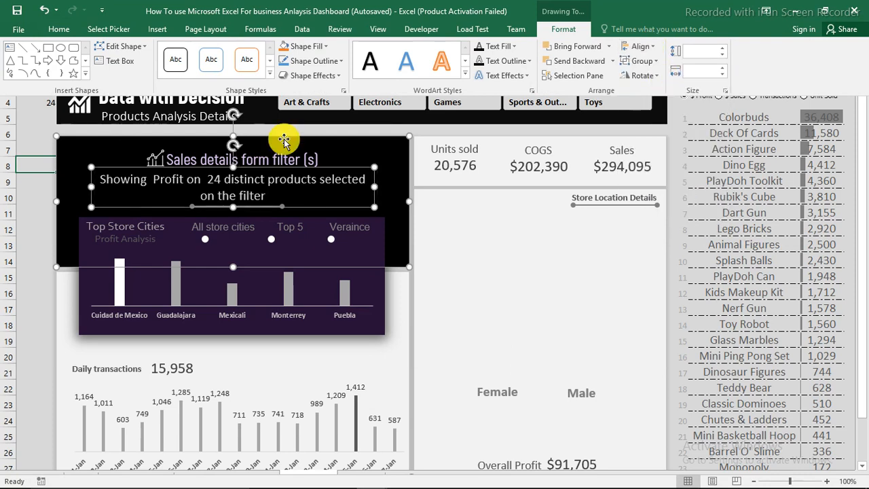
Filter the dashboard to the Toys product category to test the caption.
left_click(32, 139)
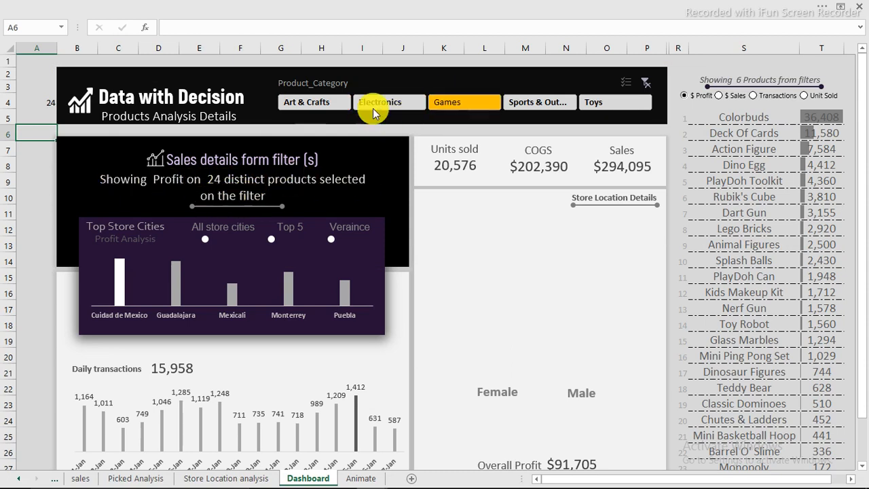
left_click(623, 101)
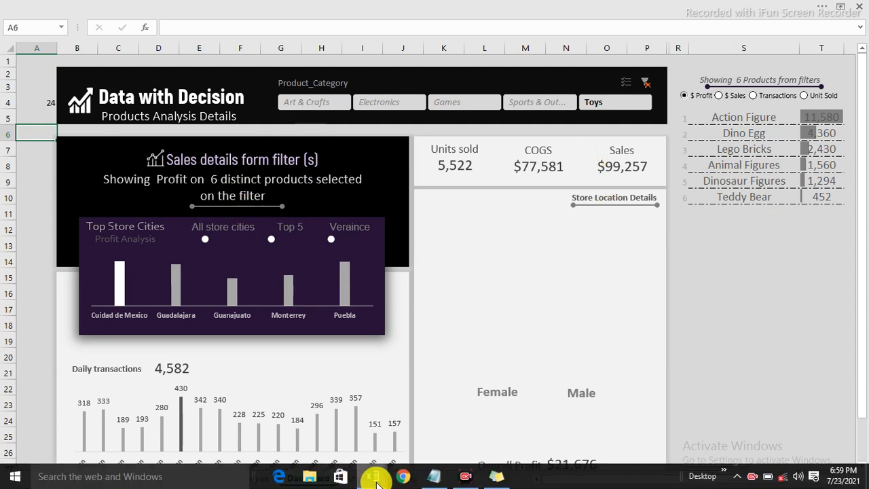
Switch to the finished Tutorial Excel Dashboard Template workbook and choose a store location from its location selector.
mouse_move(378, 471)
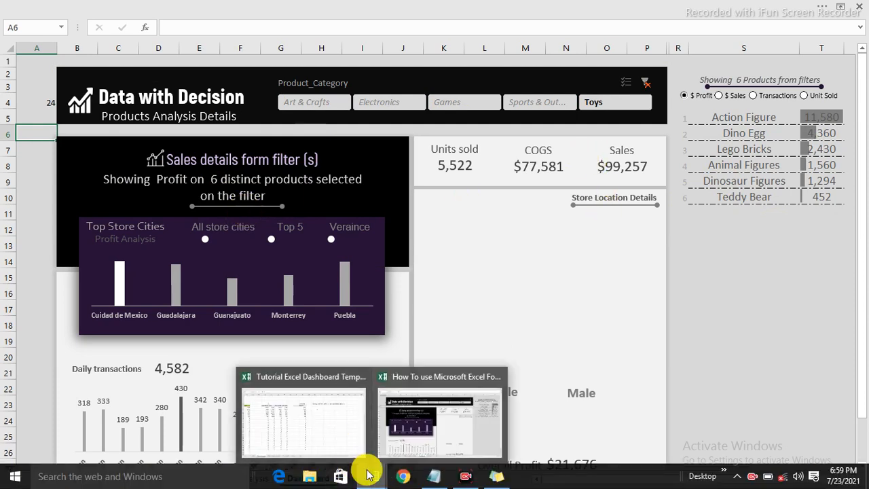
left_click(353, 433)
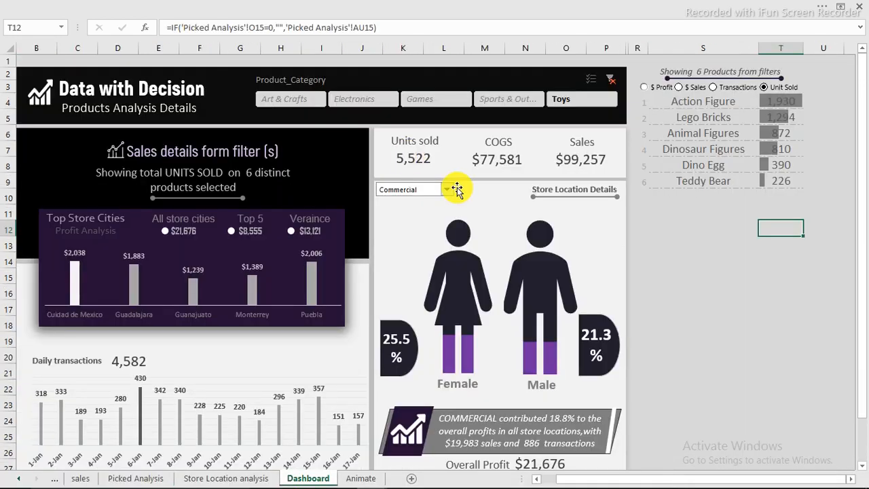
left_click(445, 190)
left_click(416, 208)
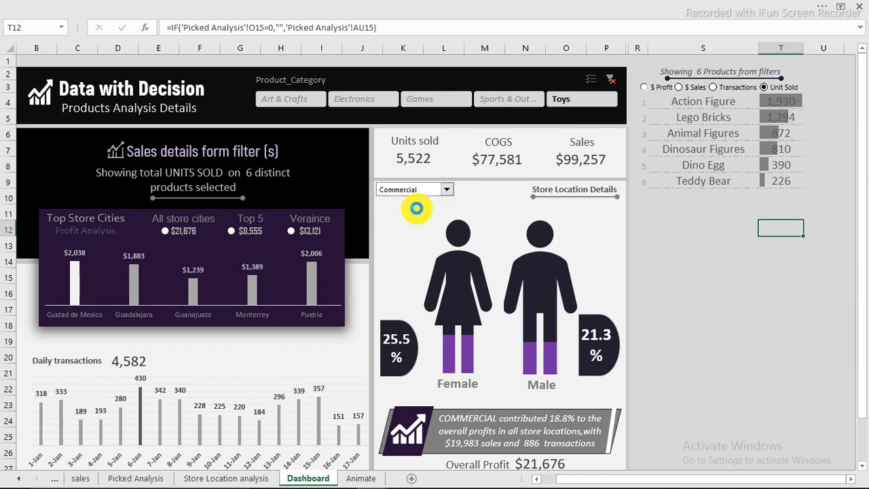